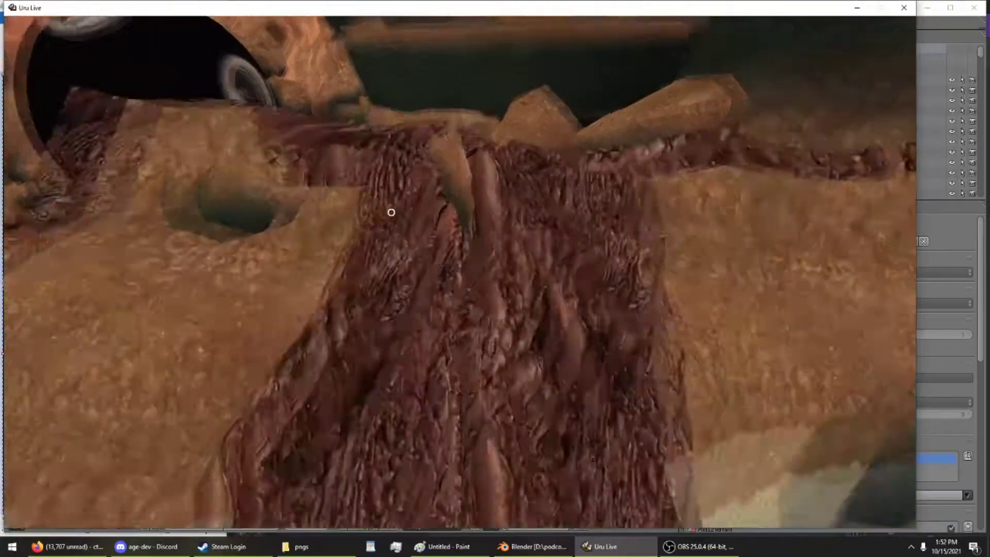
- Fly along the lava flow and water channel in Uru Live to examine the terrain textures and gaps between surfaces
{"action": "key", "text": "s"}
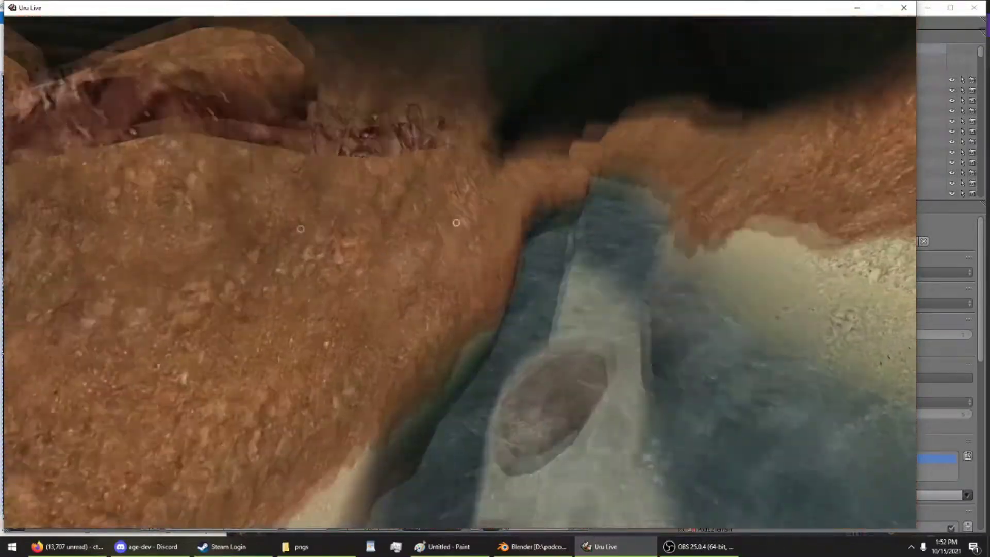
{"action": "right_click_drag", "start_coordinate": [456, 223], "coordinate": [539, 219]}
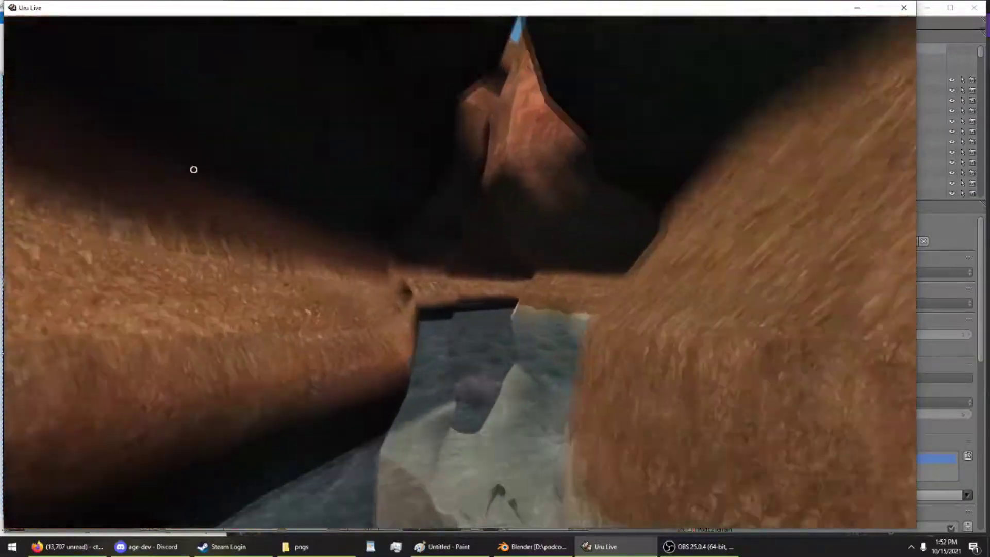
{"action": "right_click_drag", "start_coordinate": [194, 170], "coordinate": [220, 103]}
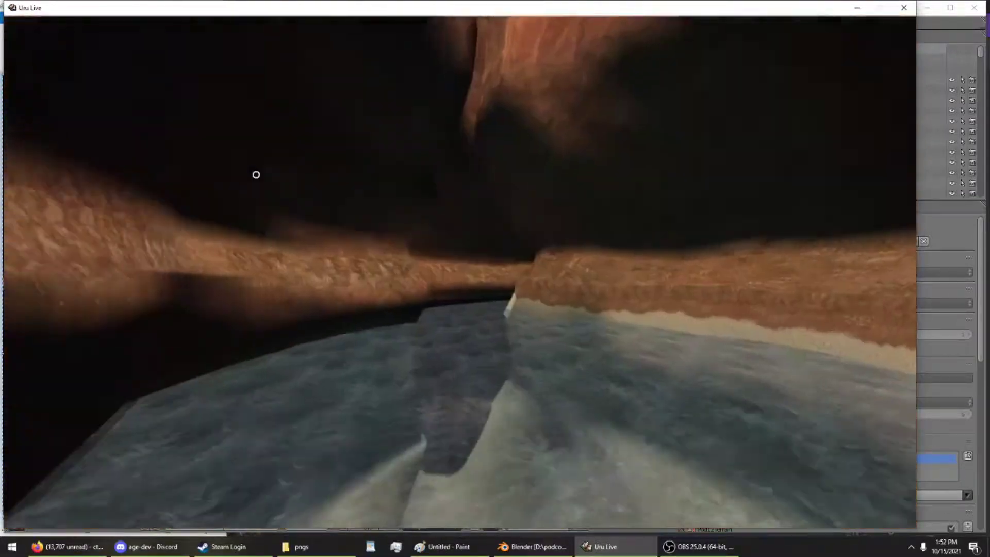
{"action": "key", "text": "w"}
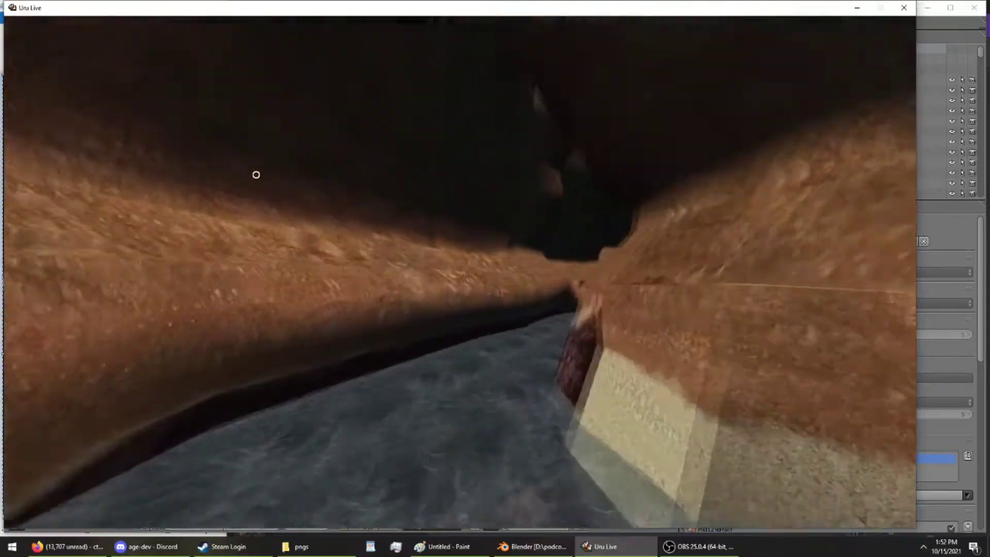
{"action": "key", "text": "w"}
{"action": "key", "text": "w"}
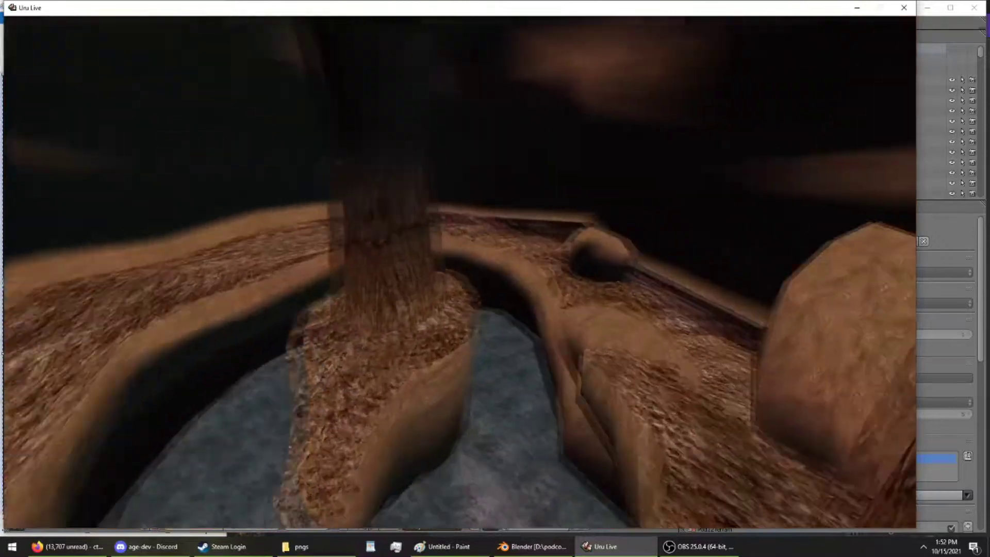
- Explore the ledges, boulders and columns around the water to examine how the cave terrain looks in the game
{"action": "key", "text": "w"}
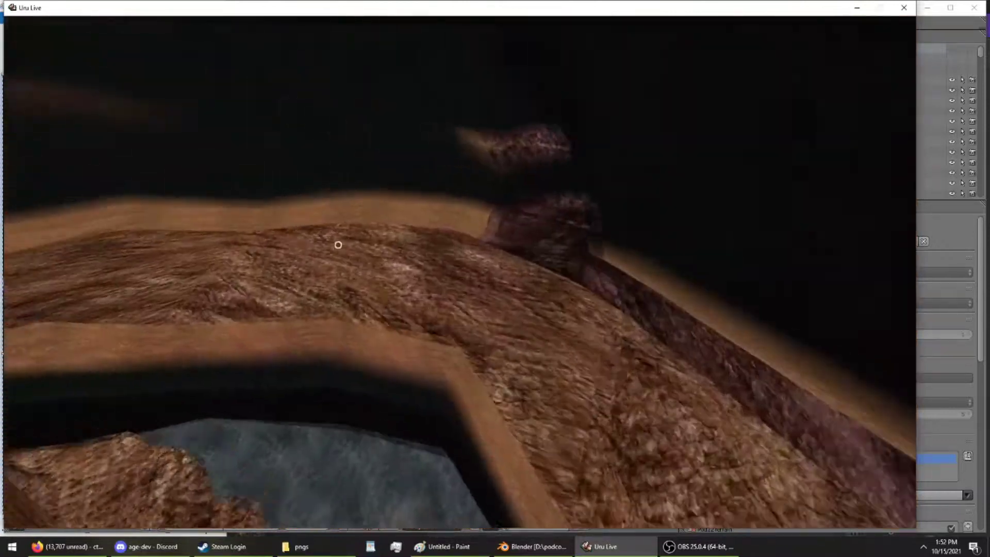
{"action": "key", "text": "w"}
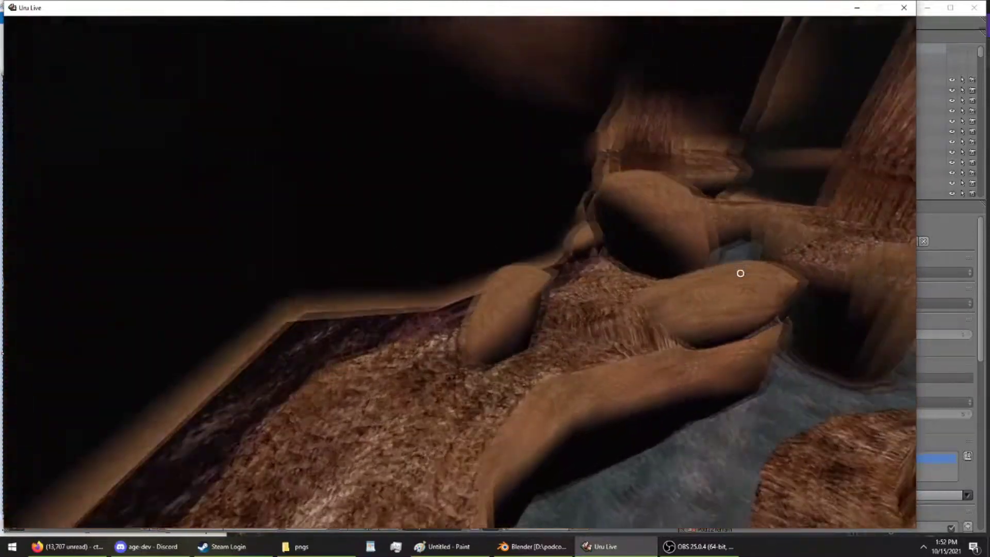
{"action": "key", "text": "w"}
{"action": "key", "text": "w"}
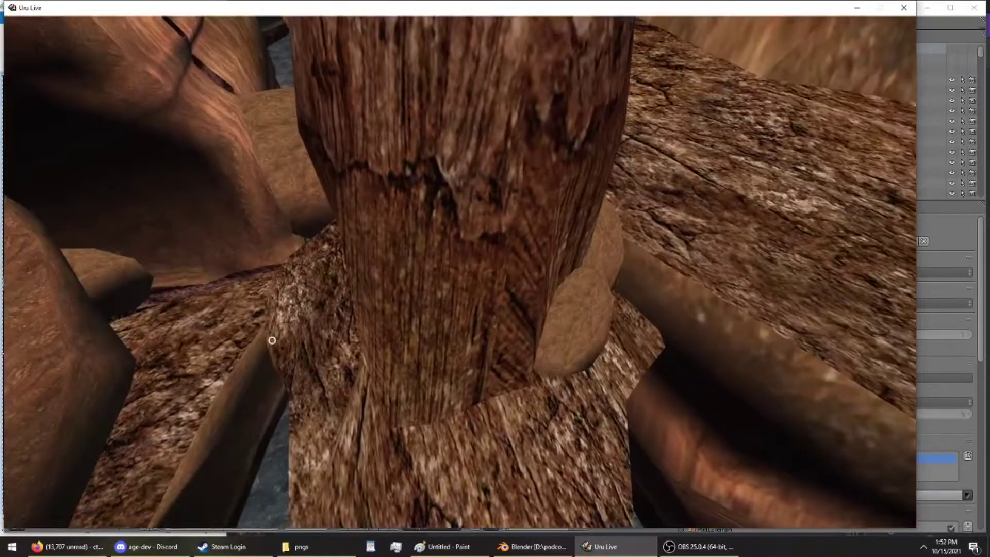
{"action": "key", "text": "w"}
{"action": "key", "text": "w"}
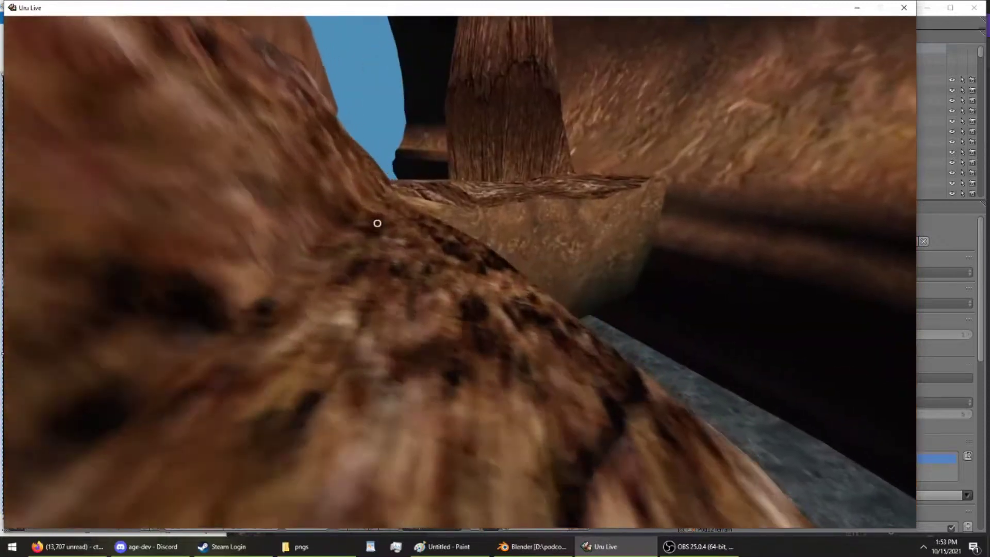
{"action": "left_click_drag", "start_coordinate": [378, 222], "coordinate": [148, 214]}
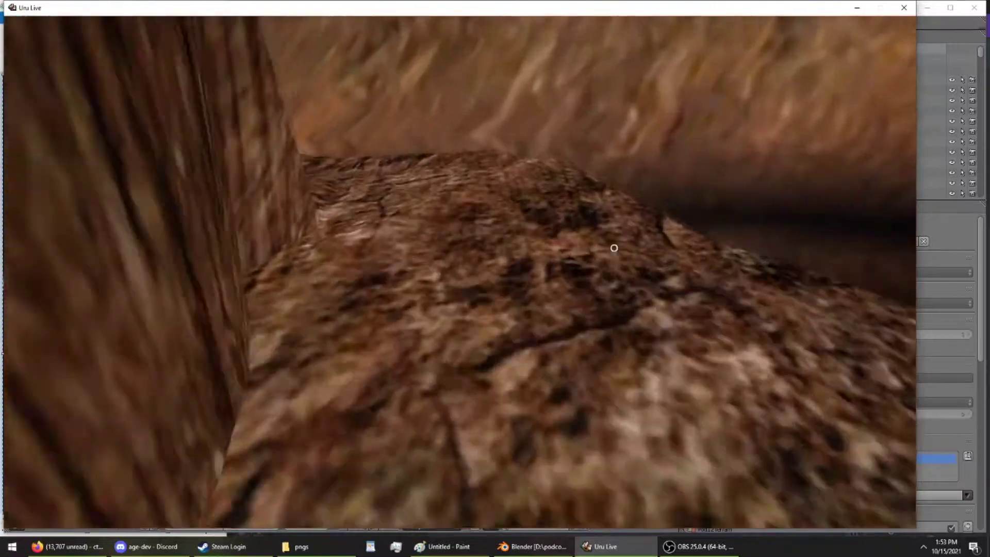
{"action": "left_click_drag", "start_coordinate": [614, 248], "coordinate": [133, 381]}
{"action": "left_click_drag", "start_coordinate": [459, 388], "coordinate": [234, 258]}
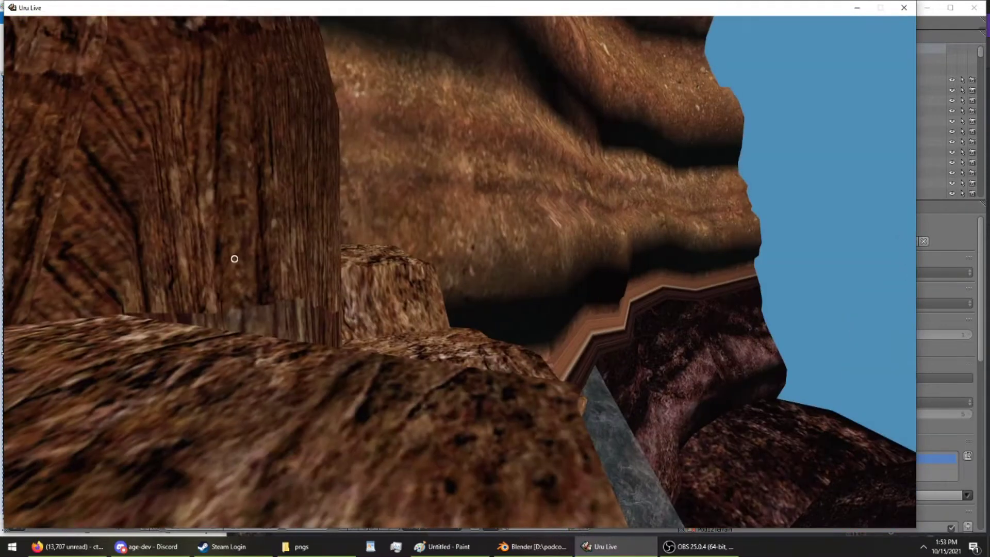
- Quit Uru Live and switch back to the Pod12 scene in Blender
{"action": "key", "text": "Escape"}
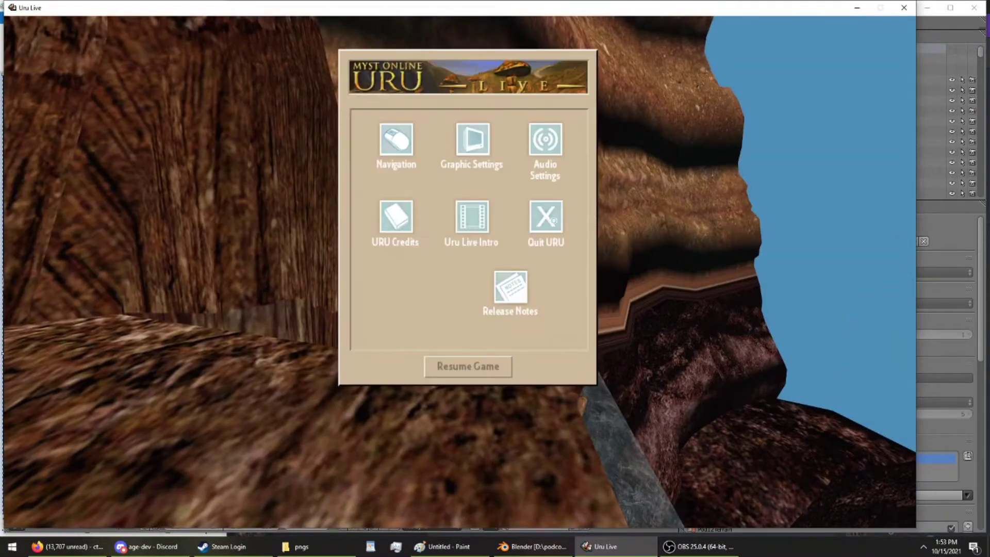
{"action": "left_click", "coordinate": [553, 220]}
{"action": "left_click", "coordinate": [496, 338]}
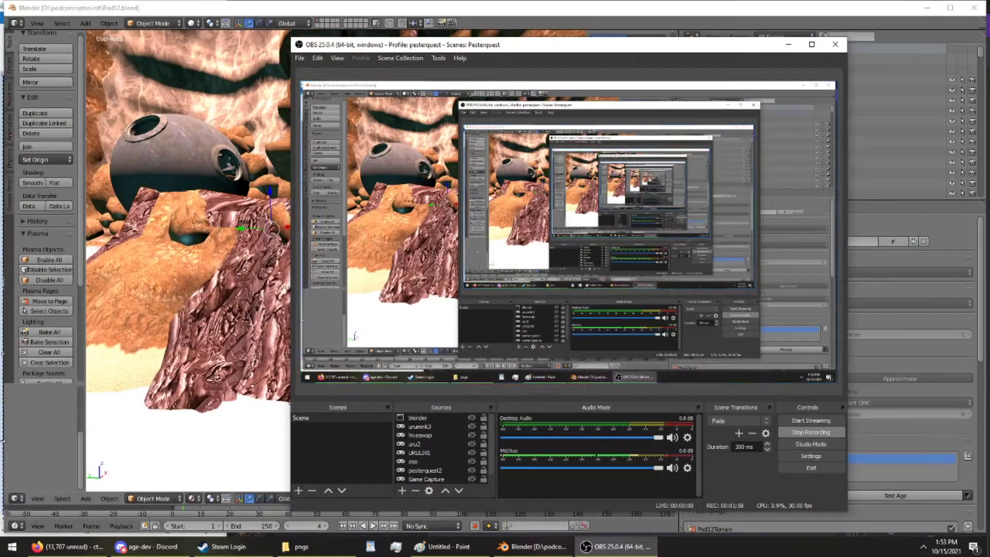
{"action": "left_click", "coordinate": [46, 433]}
- Place the 3D cursor at the upper end of the lava flow beside the rock wall and add a plane there
{"action": "middle_click_drag", "start_coordinate": [241, 238], "coordinate": [215, 36]}
{"action": "scroll", "coordinate": [233, 199], "scroll_direction": "up", "scroll_amount": 8}
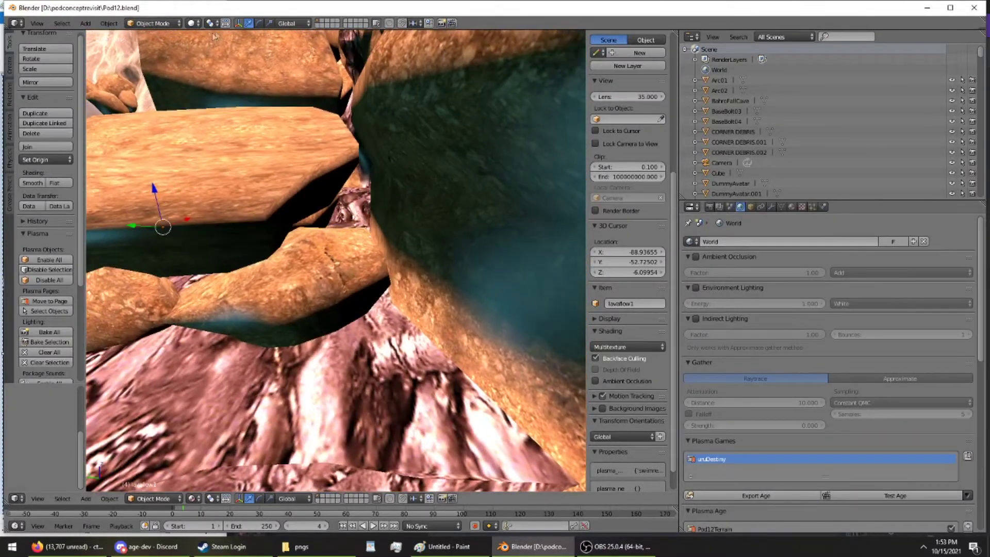
{"action": "left_click", "coordinate": [357, 314]}
{"action": "left_click", "coordinate": [10, 63]}
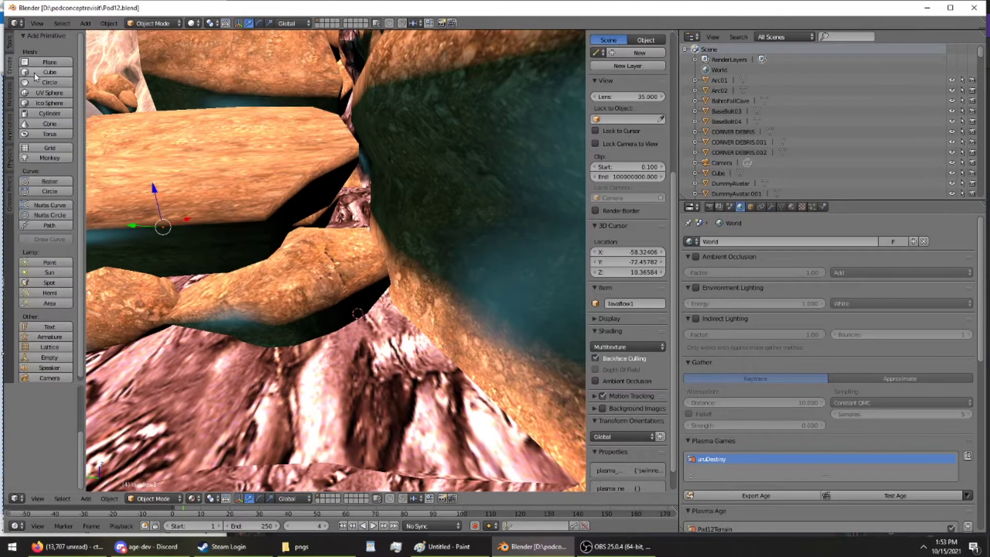
{"action": "left_click", "coordinate": [33, 63]}
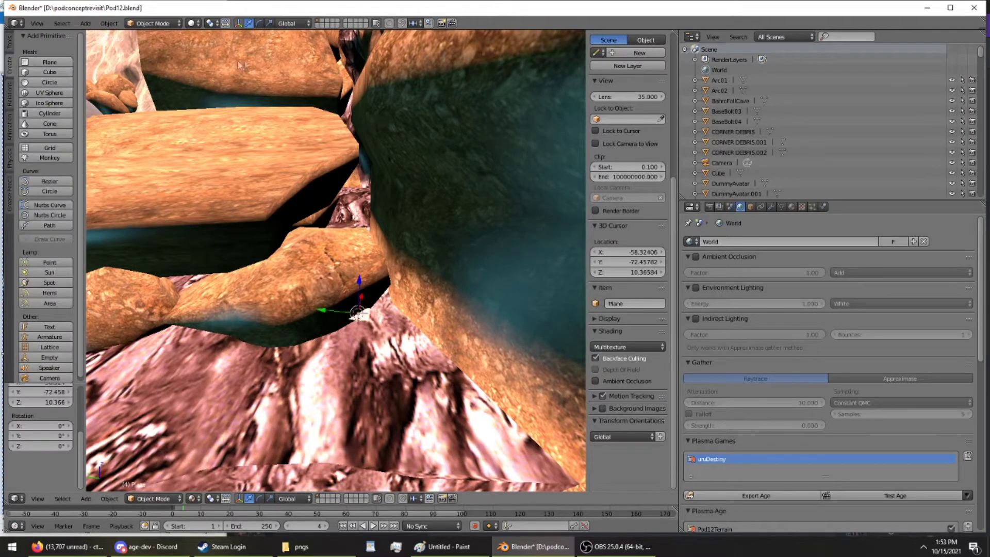
- Rename the new plane LAVAFLOW2 and enable it as a Plasma Object
{"action": "left_click", "coordinate": [823, 206]}
{"action": "left_click", "coordinate": [816, 237]}
{"action": "type", "text": "CAV"}
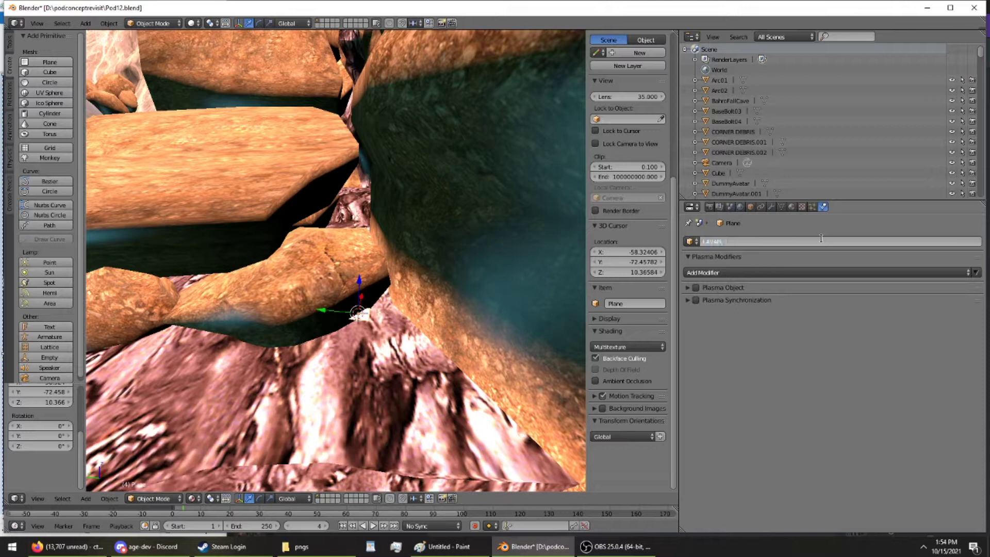
{"action": "key", "text": "Return"}
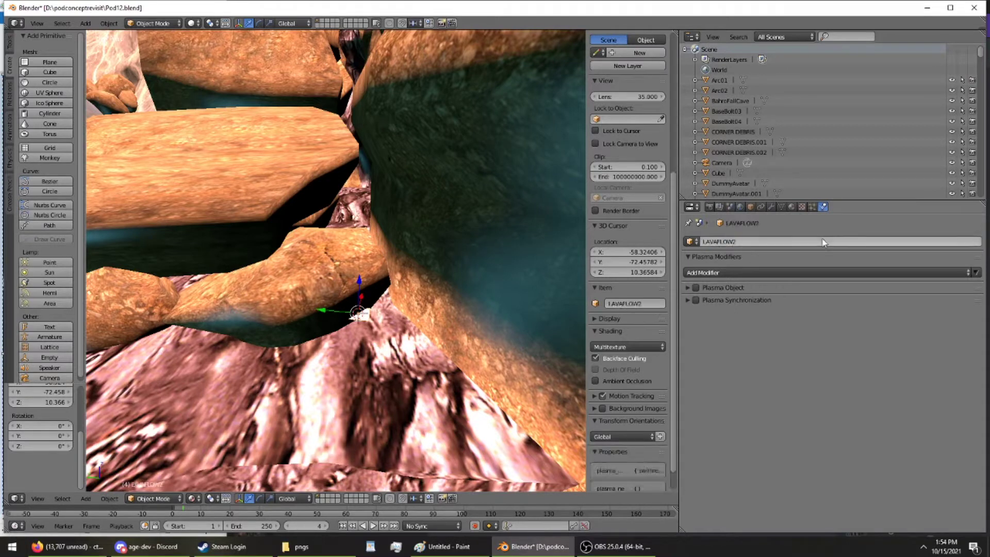
{"action": "left_click", "coordinate": [715, 290]}
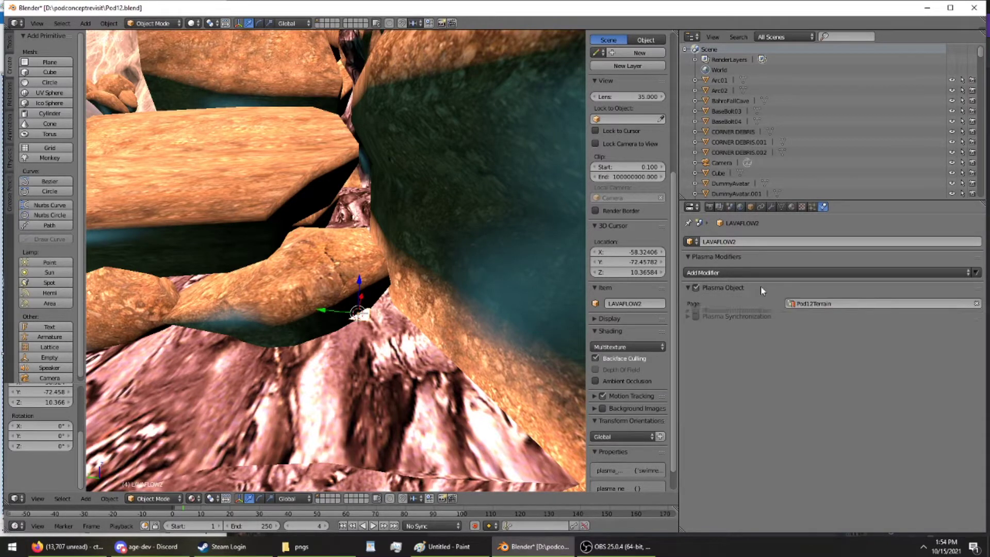
- Assign the existing lavahard material to LAVAFLOW2
{"action": "middle_click_drag", "start_coordinate": [411, 298], "coordinate": [415, 316]}
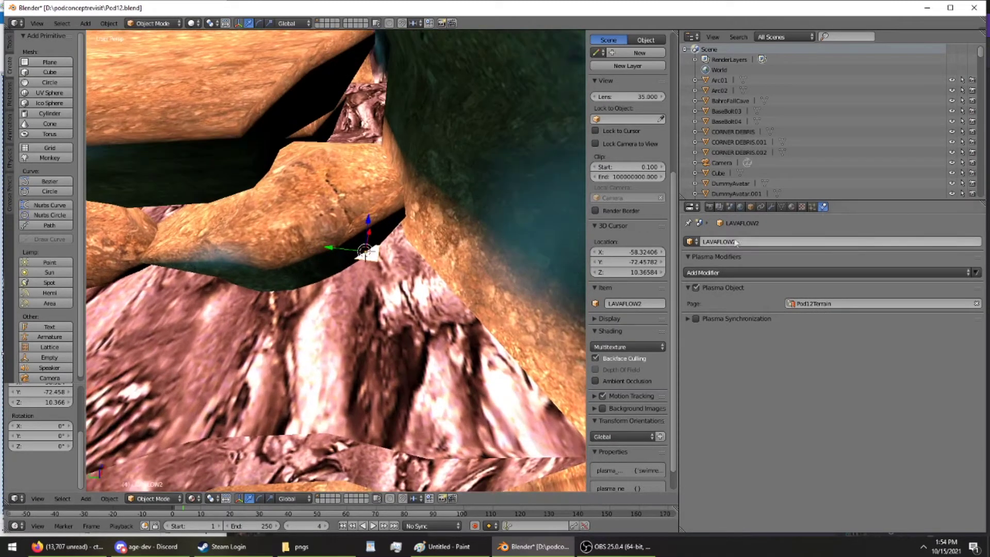
{"action": "left_click", "coordinate": [791, 206]}
{"action": "left_click", "coordinate": [692, 295]}
{"action": "scroll", "coordinate": [724, 361], "scroll_direction": "down", "scroll_amount": 5}
{"action": "scroll", "coordinate": [724, 321], "scroll_direction": "up", "scroll_amount": 5}
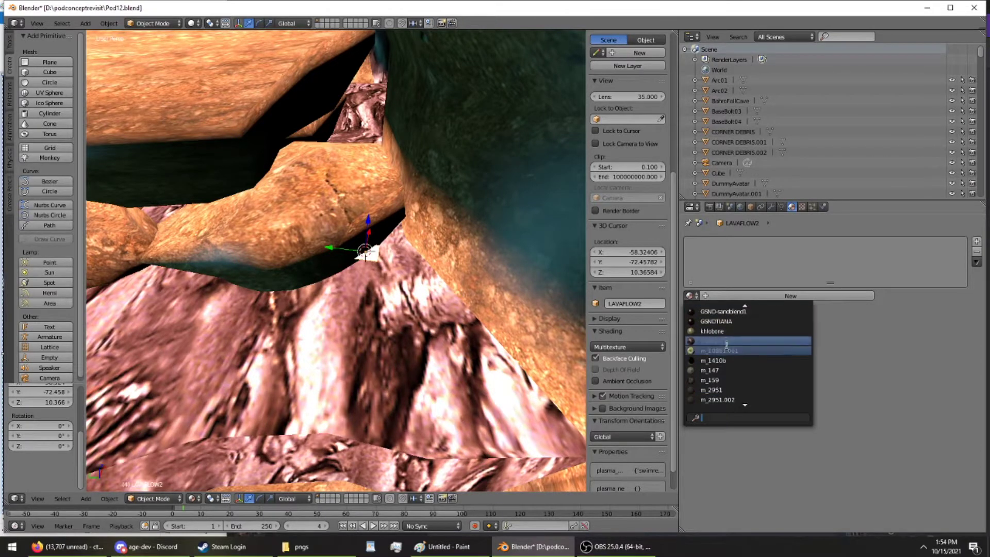
{"action": "left_click", "coordinate": [724, 321]}
- Isolate LAVAFLOW2 in local view and open its mesh in Edit Mode
{"action": "middle_click_drag", "start_coordinate": [328, 255], "coordinate": [319, 231]}
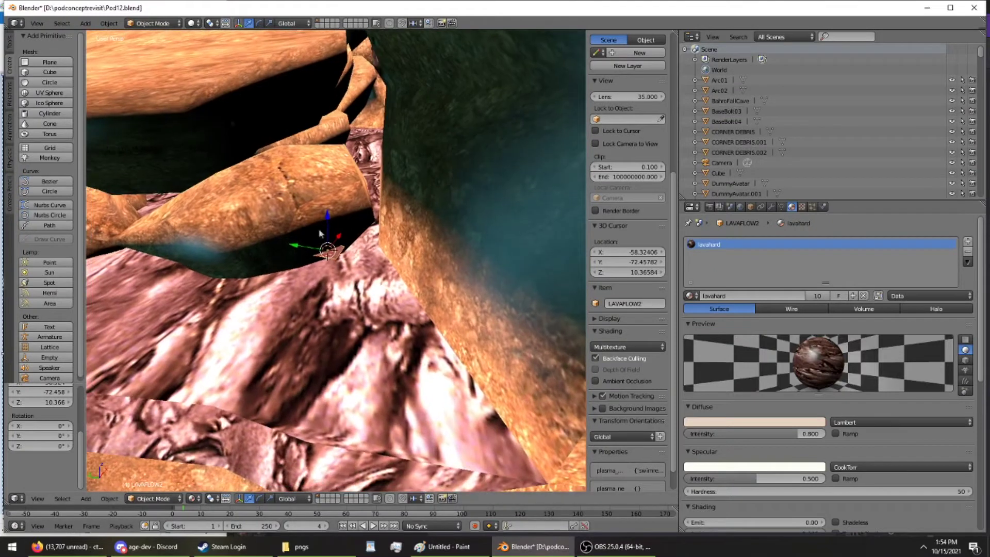
{"action": "key", "text": "KP_Divide"}
{"action": "left_click", "coordinate": [152, 23]}
{"action": "left_click", "coordinate": [150, 46]}
{"action": "scroll", "coordinate": [351, 215], "scroll_direction": "down", "scroll_amount": 3}
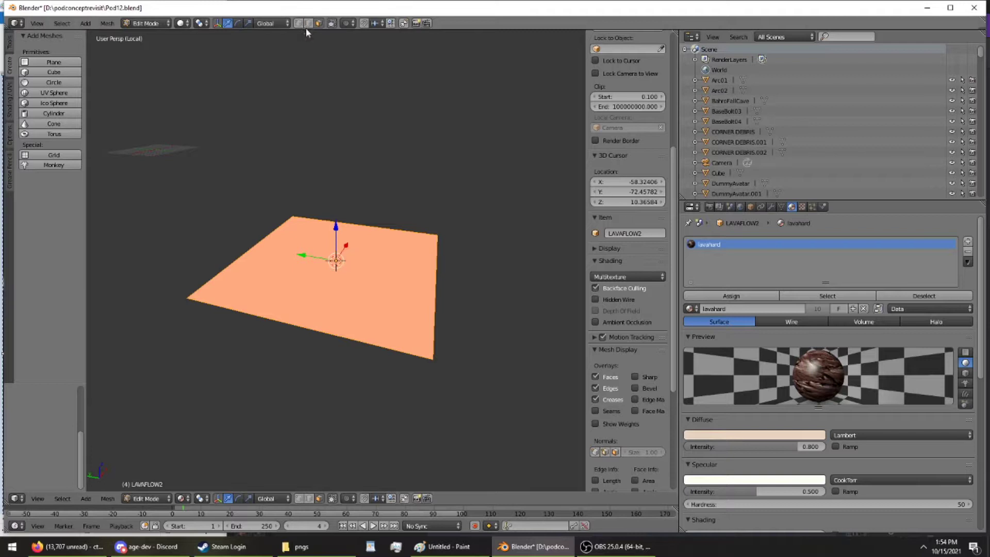
- Extrude two opposite edges of the plane outward and slightly upward to form a curved strip of three faces
{"action": "right_click", "coordinate": [440, 274]}
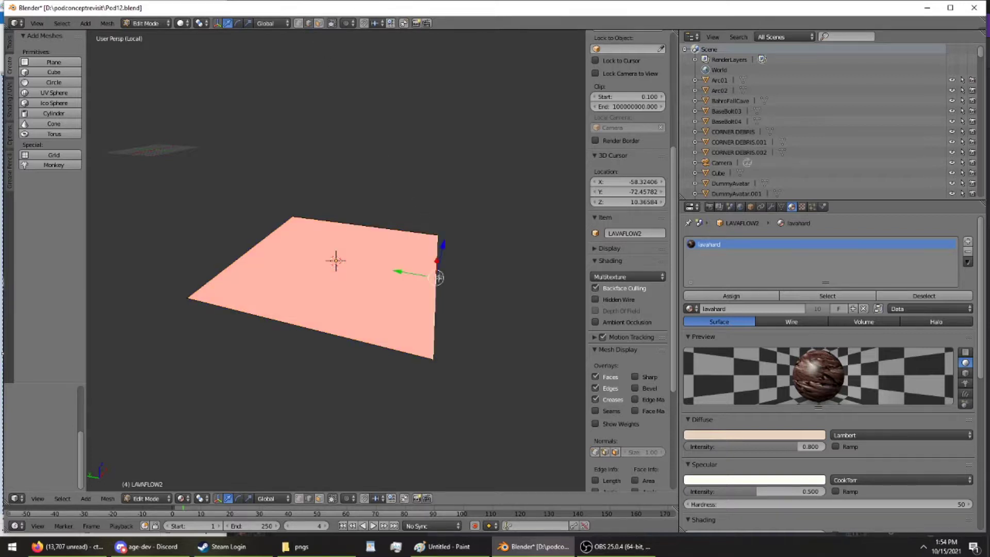
{"action": "scroll", "coordinate": [437, 278], "scroll_direction": "down", "scroll_amount": 3}
{"action": "middle_click_drag", "start_coordinate": [438, 279], "coordinate": [456, 275]}
{"action": "left_click", "coordinate": [9, 43]}
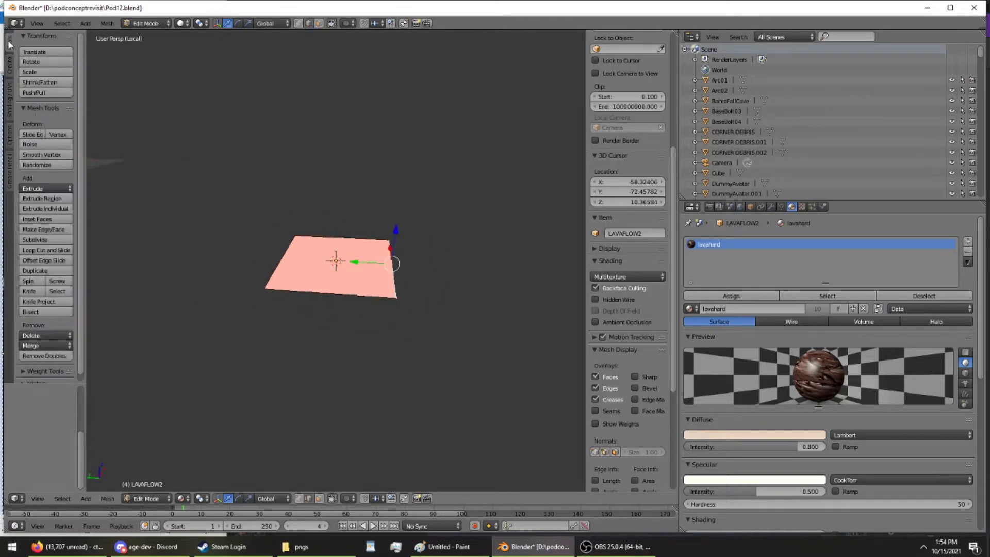
{"action": "left_click", "coordinate": [43, 198]}
{"action": "left_click", "coordinate": [118, 192]}
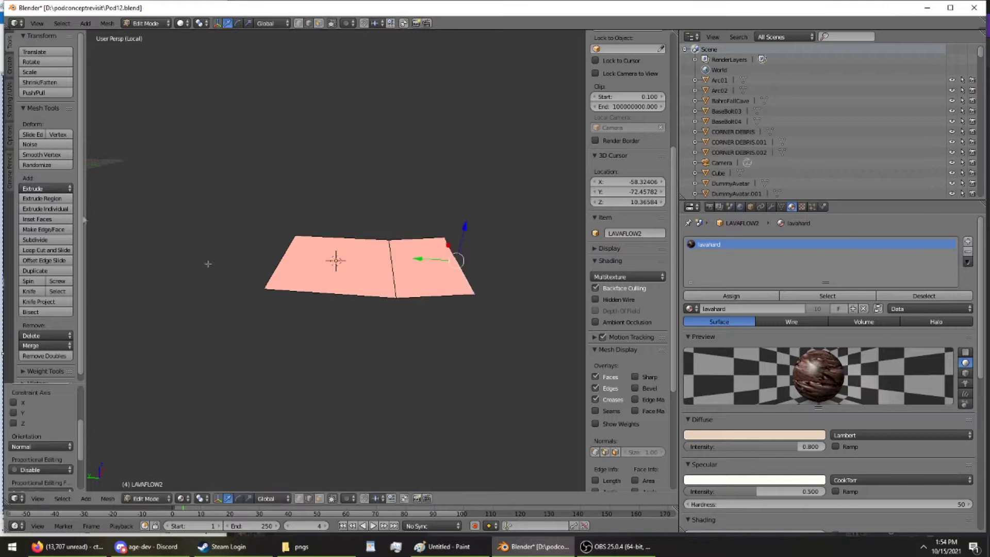
{"action": "right_click", "coordinate": [285, 244]}
{"action": "left_click", "coordinate": [52, 198]}
{"action": "left_click", "coordinate": [844, 172]}
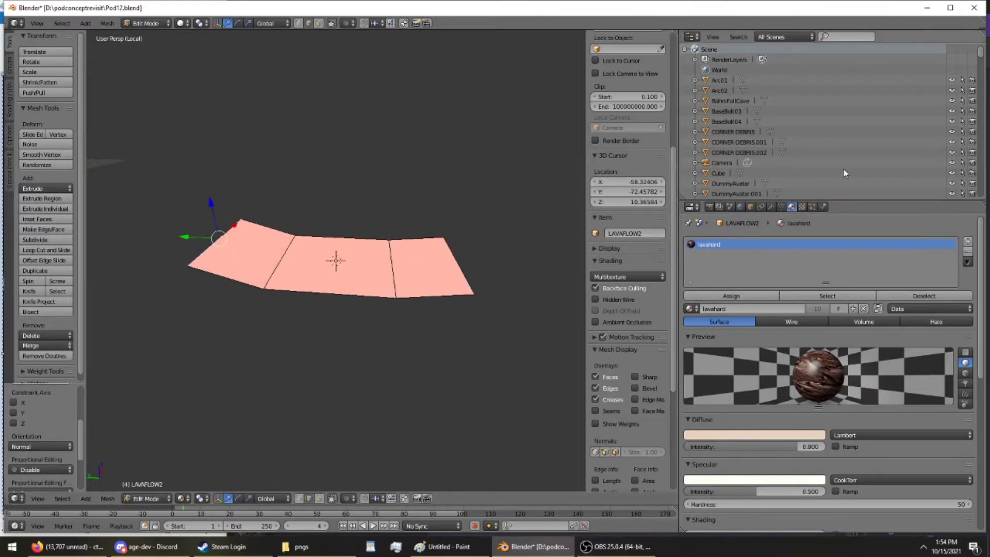
- Leave local view and, in Object Mode, move the strip into the gap between the boulder and rock wall above the lava flow
{"action": "key", "text": "KP_Divide"}
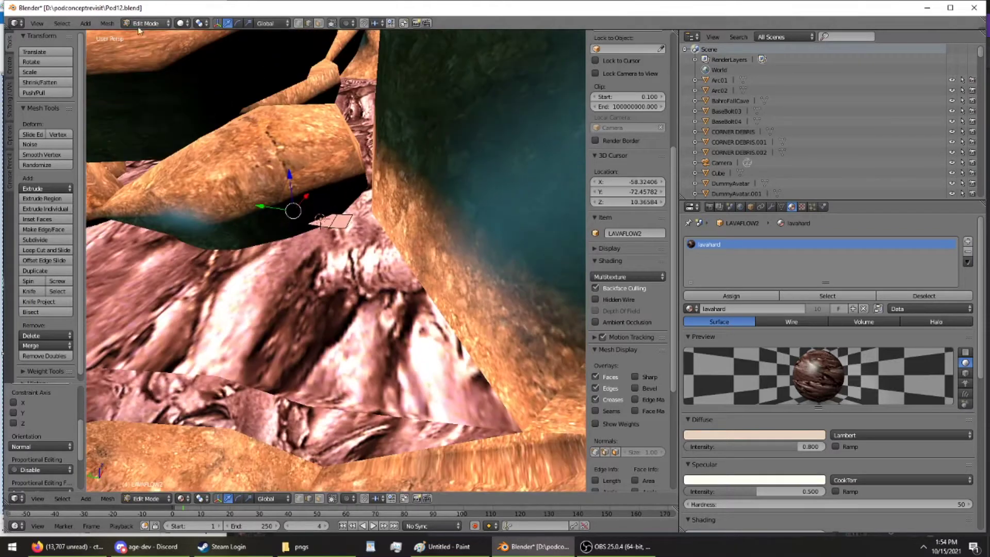
{"action": "left_click", "coordinate": [143, 23]}
{"action": "left_click", "coordinate": [151, 35]}
{"action": "key", "text": "g"}
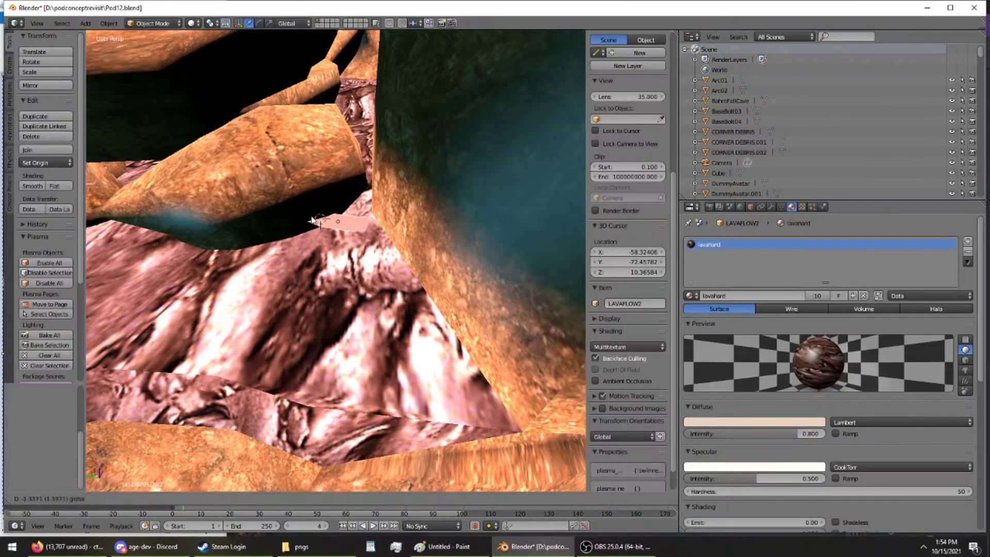
{"action": "left_click", "coordinate": [330, 222]}
{"action": "middle_click_drag", "start_coordinate": [330, 222], "coordinate": [299, 362]}
{"action": "key", "text": "g"}
{"action": "key", "text": "y"}
{"action": "left_click", "coordinate": [310, 274]}
{"action": "left_click", "coordinate": [300, 394]}
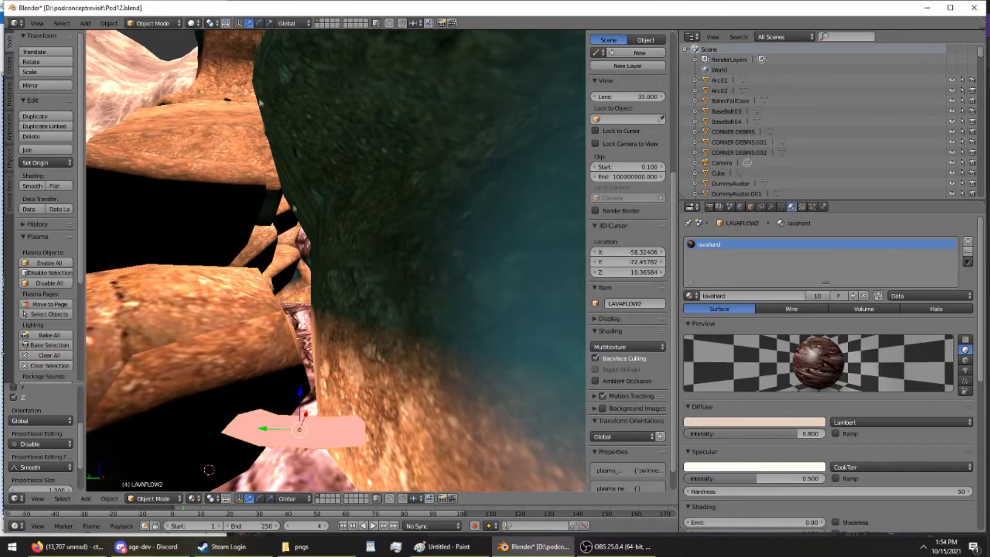
- Put the LAVAFLOW2 mesh back into Edit Mode
{"action": "left_click", "coordinate": [175, 23]}
{"action": "left_click", "coordinate": [152, 48]}
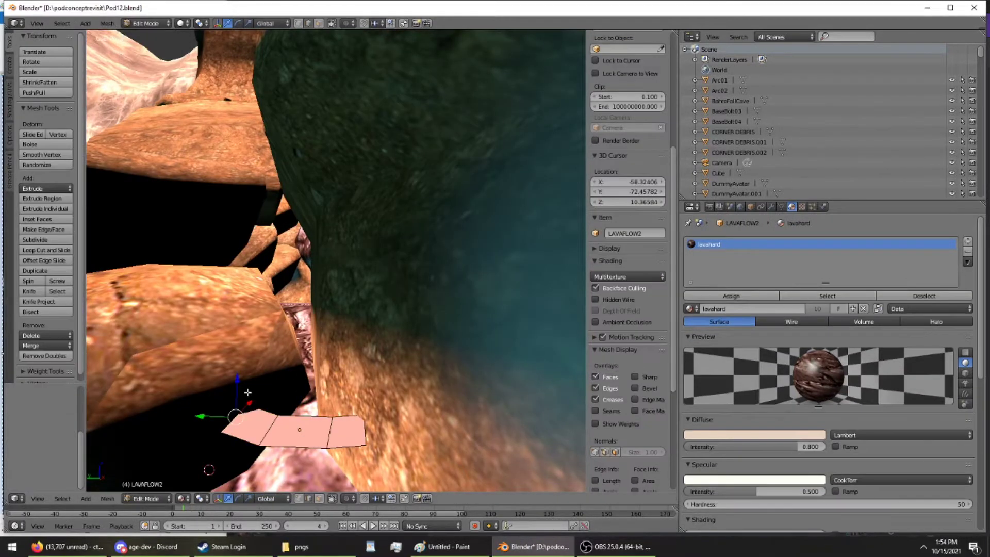
{"action": "right_click", "coordinate": [267, 410]}
{"action": "left_click", "coordinate": [57, 189]}
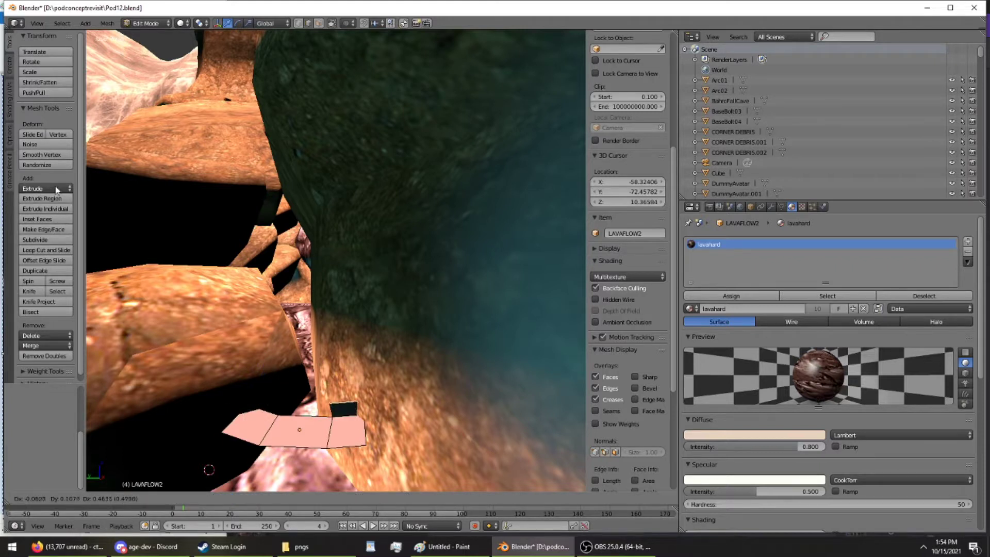
{"action": "right_click", "coordinate": [172, 160]}
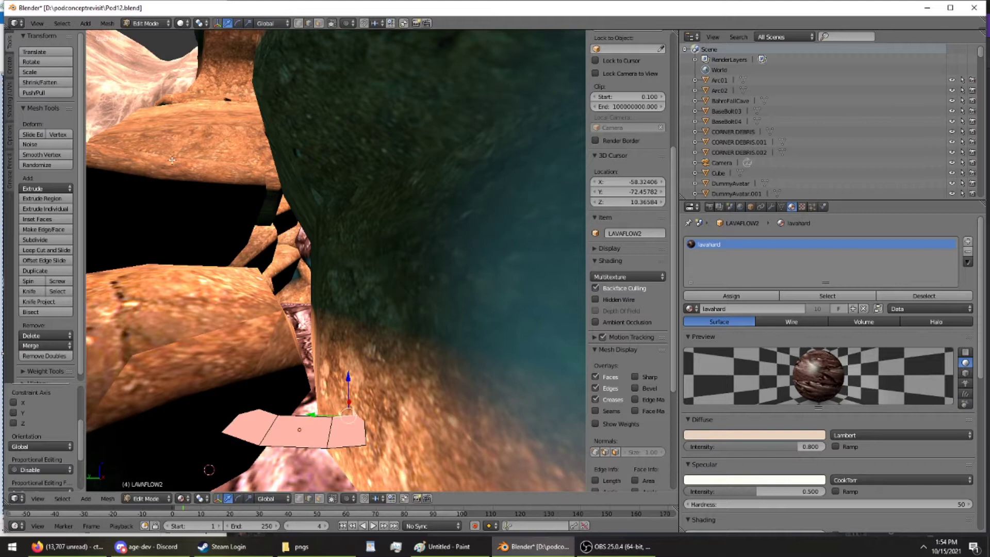
- Extrude the strip's rear edges back into the gap as another row of faces and scale the new edge narrower
{"action": "right_click", "coordinate": [268, 419], "text": "ctrl"}
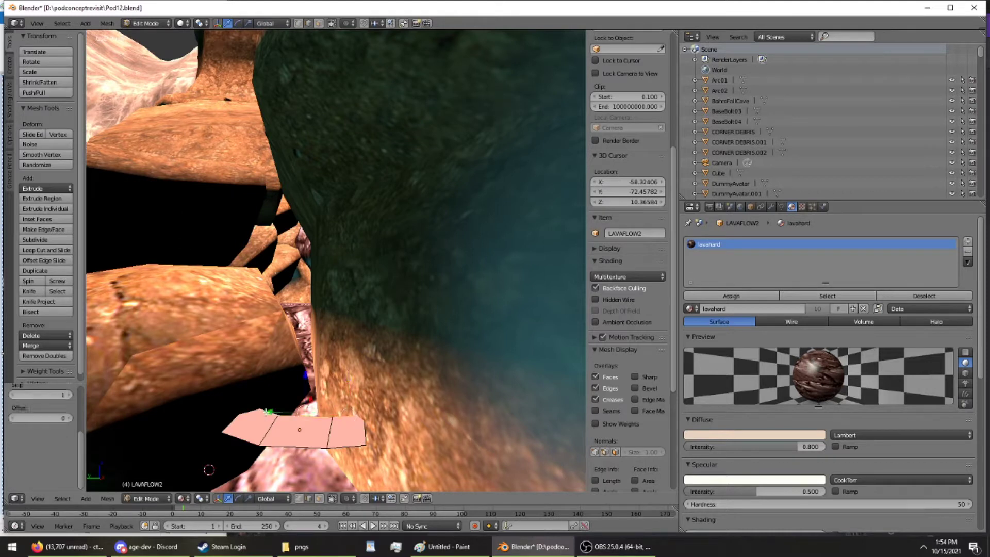
{"action": "left_click", "coordinate": [57, 198]}
{"action": "middle_click_drag", "start_coordinate": [161, 215], "coordinate": [256, 245]}
{"action": "key", "text": "s"}
{"action": "left_click", "coordinate": [244, 338]}
{"action": "middle_click_drag", "start_coordinate": [243, 339], "coordinate": [110, 329]}
{"action": "middle_click_drag", "start_coordinate": [208, 272], "coordinate": [267, 377]}
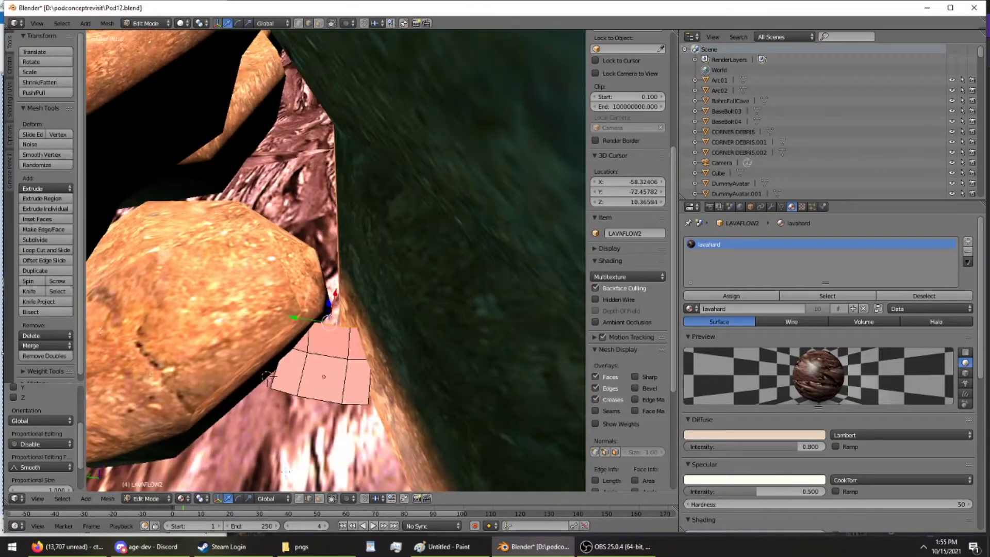
- Extrude the strip's narrow rear edge further back between the boulder and the rock wall
{"action": "left_click", "coordinate": [57, 162]}
{"action": "middle_click_drag", "start_coordinate": [175, 209], "coordinate": [340, 329]}
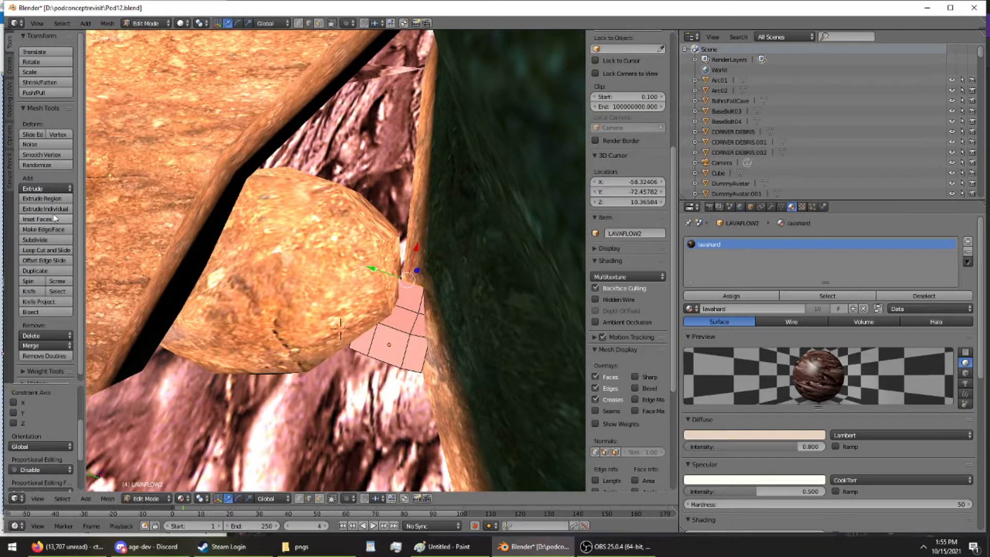
{"action": "left_click", "coordinate": [68, 189]}
{"action": "left_click", "coordinate": [59, 135]}
{"action": "middle_click_drag", "start_coordinate": [206, 149], "coordinate": [344, 233]}
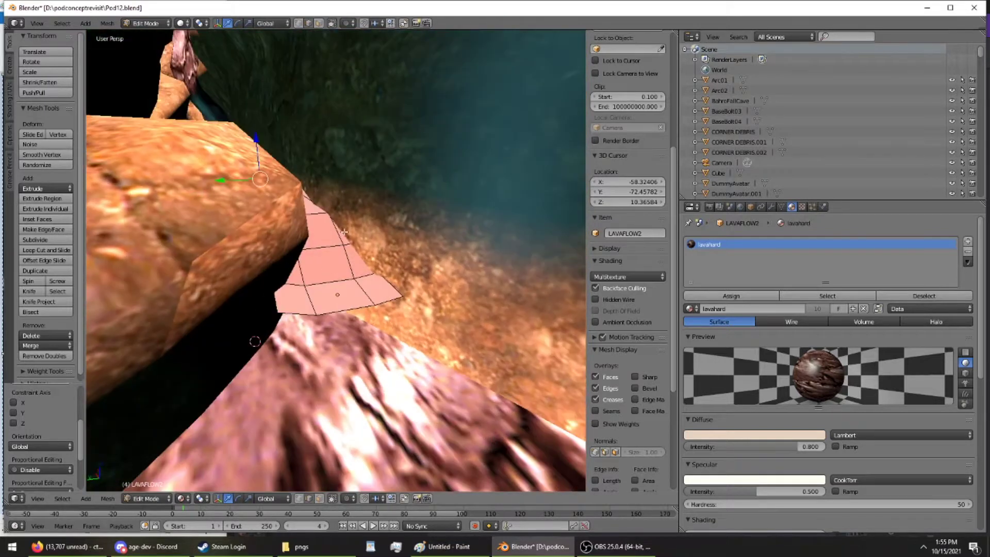
- Extrude the strip's front edges forward over the lava flow as new rows of faces and adjust the leading edge's height
{"action": "right_click", "coordinate": [388, 301], "text": "ctrl"}
{"action": "key", "text": "e"}
{"action": "left_click", "coordinate": [351, 281]}
{"action": "middle_click_drag", "start_coordinate": [350, 281], "coordinate": [282, 223]}
{"action": "left_click", "coordinate": [52, 188]}
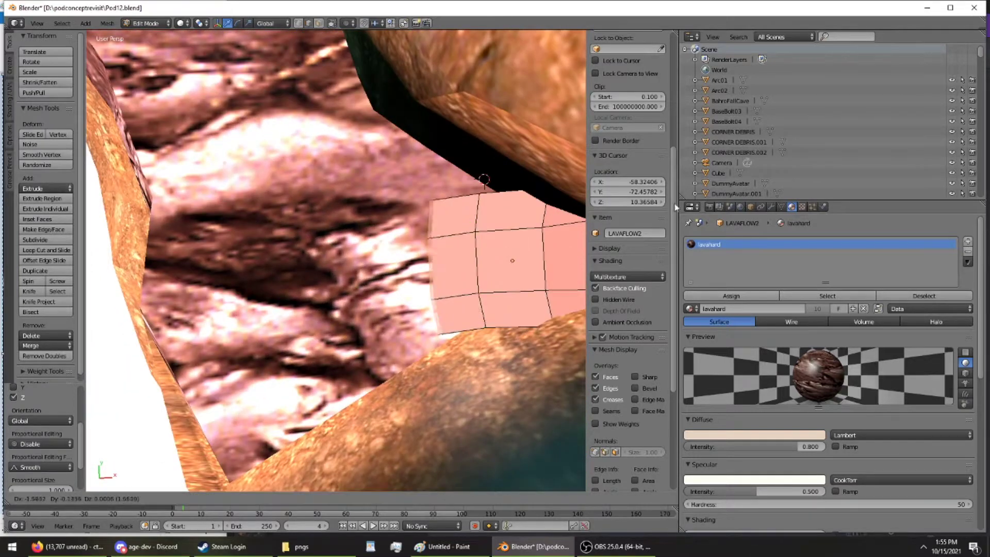
{"action": "left_click", "coordinate": [8, 219]}
{"action": "middle_click_drag", "start_coordinate": [332, 248], "coordinate": [352, 154]}
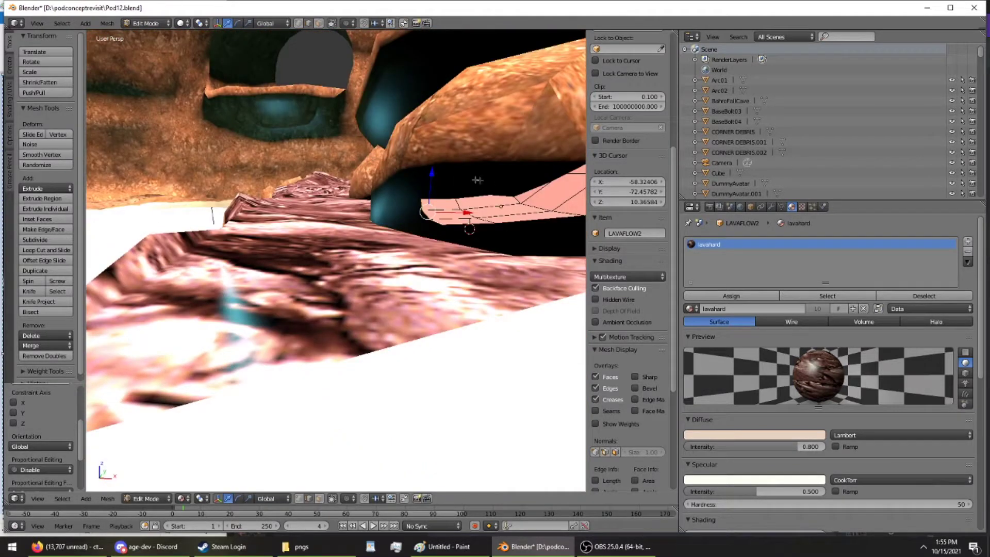
{"action": "left_click_drag", "start_coordinate": [435, 178], "coordinate": [435, 181]}
- Extrude one more row of faces from the front edge and shift its new edge slightly toward the rock wall
{"action": "left_click", "coordinate": [42, 199]}
{"action": "left_click", "coordinate": [668, 194]}
{"action": "middle_click_drag", "start_coordinate": [449, 168], "coordinate": [388, 270]}
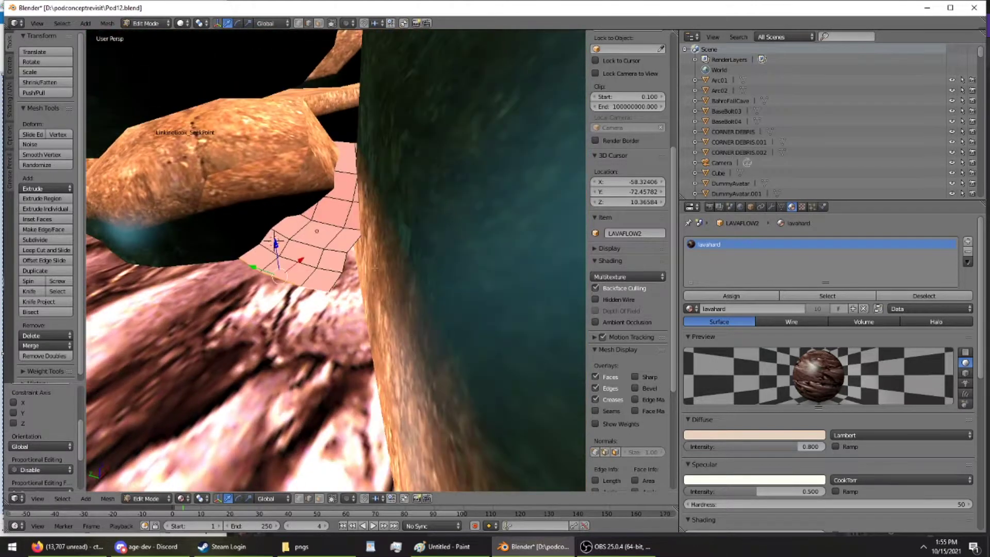
{"action": "left_click_drag", "start_coordinate": [275, 276], "coordinate": [283, 279]}
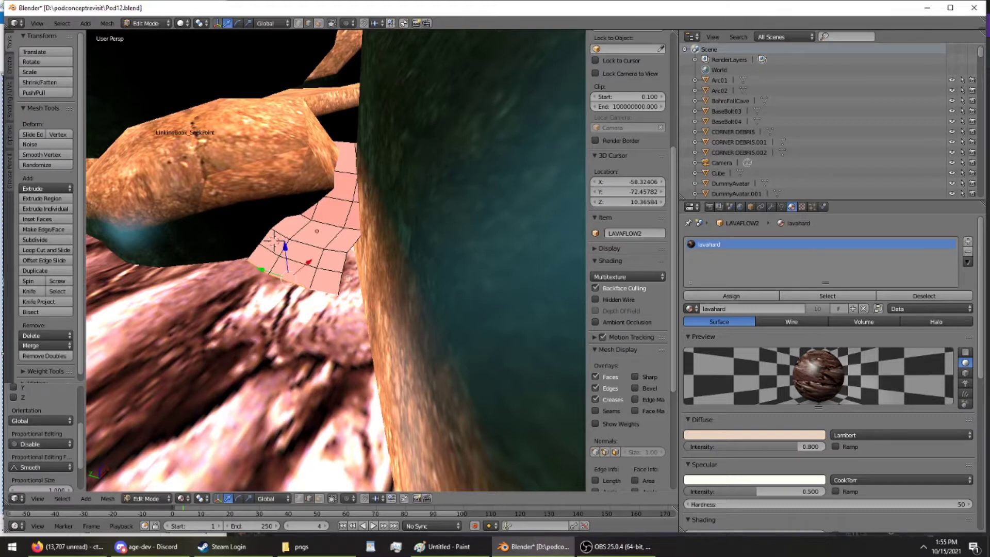
- Extrude the front portion of the strip's wall-side border outward into the rock wall
{"action": "right_click", "coordinate": [345, 256]}
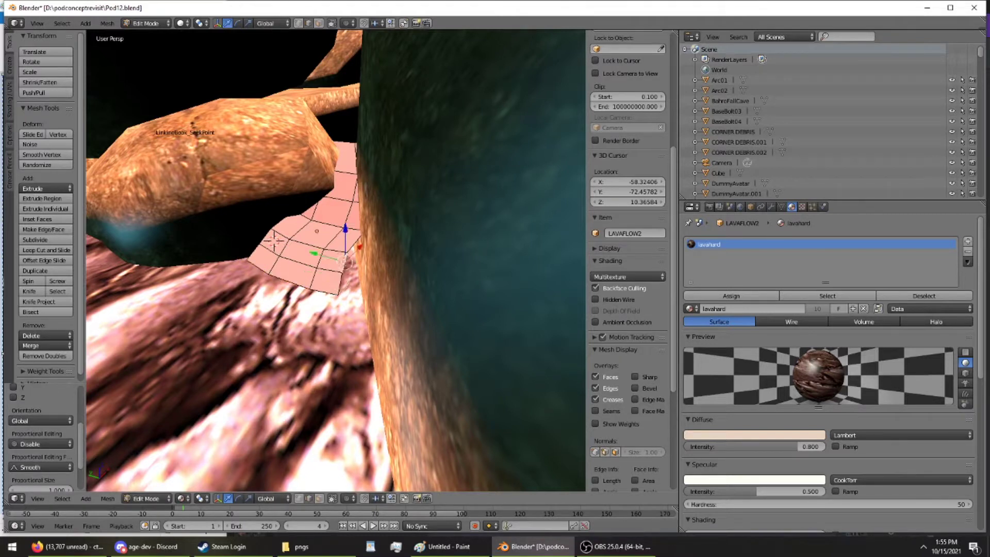
{"action": "right_click", "coordinate": [341, 280], "text": "ctrl"}
{"action": "key", "text": "g"}
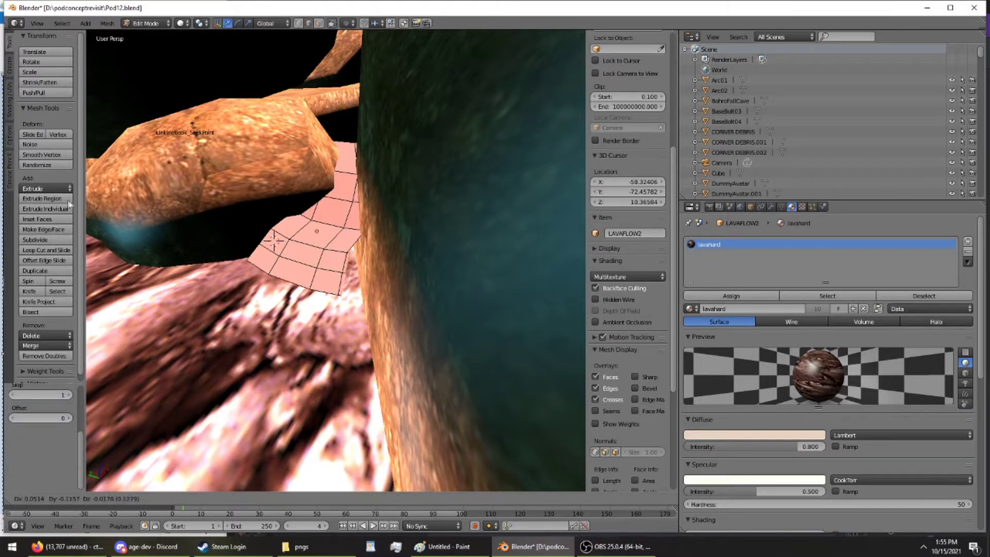
{"action": "left_click", "coordinate": [97, 202]}
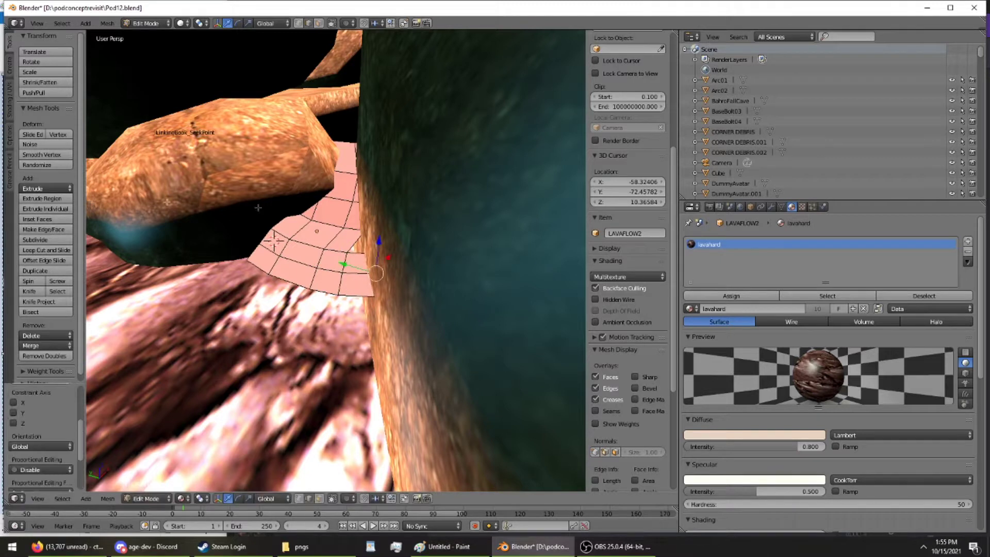
- Isolate the mesh in local view, fill the notch beside the new side faces with a face, and return to the full scene
{"action": "key", "text": "KP_Divide"}
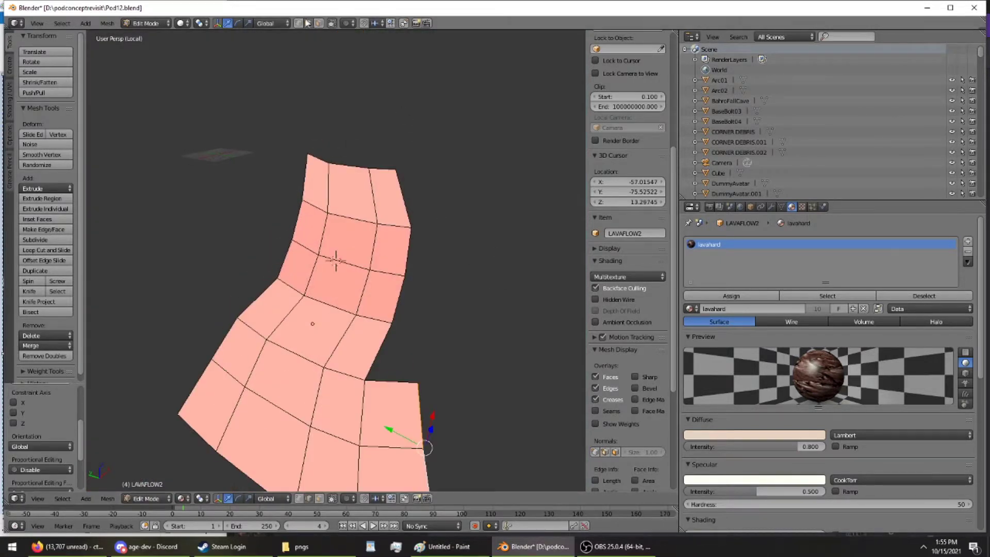
{"action": "right_click", "coordinate": [418, 381]}
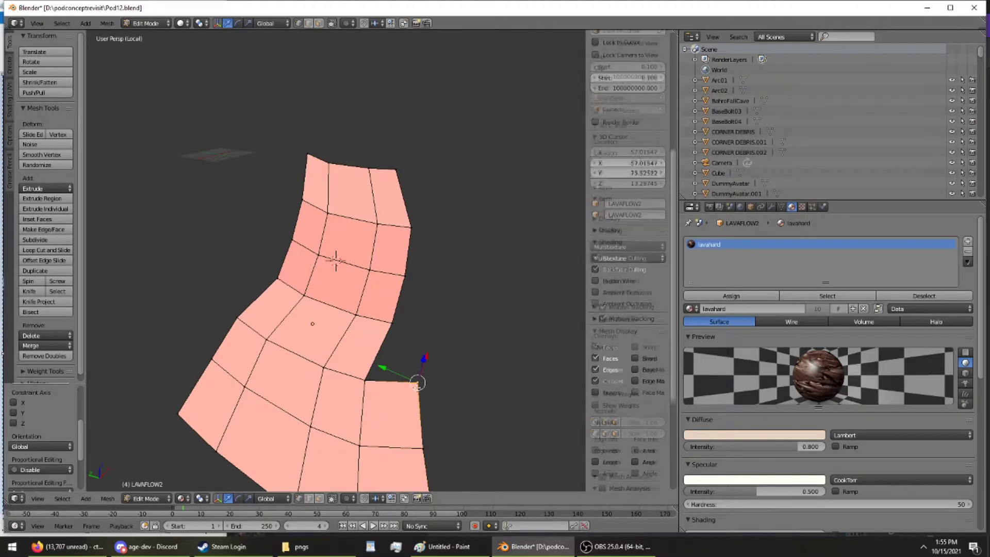
{"action": "right_click", "coordinate": [395, 322], "text": "ctrl"}
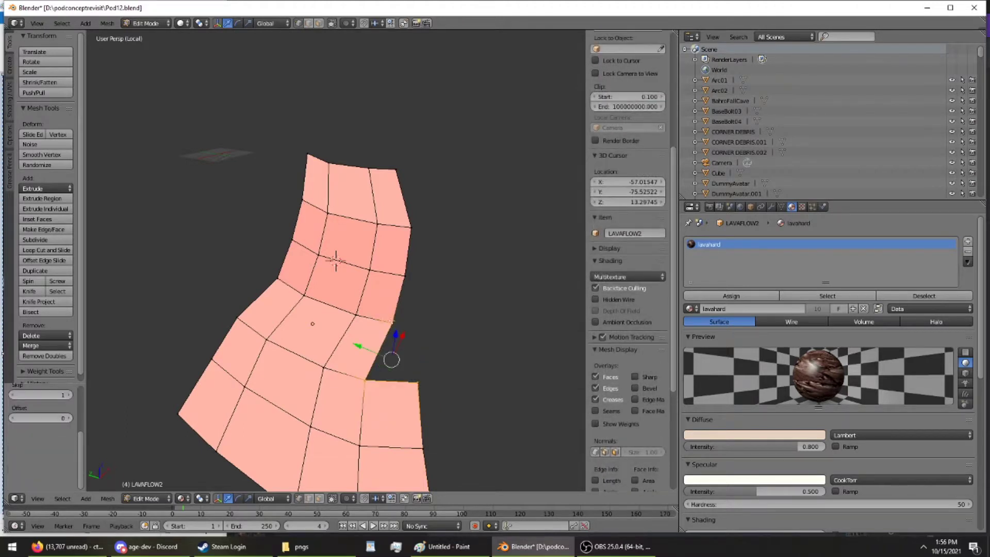
{"action": "left_click", "coordinate": [36, 230]}
{"action": "key", "text": "KP_Divide"}
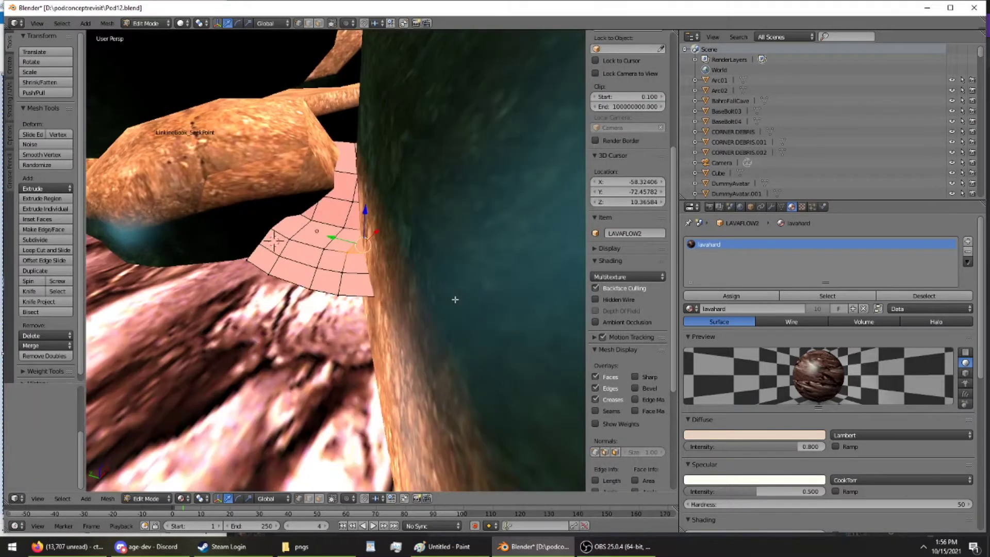
- Select the lengthwise edge path along the middle of the strip and lower it along Z
{"action": "middle_click_drag", "start_coordinate": [427, 207], "coordinate": [434, 174]}
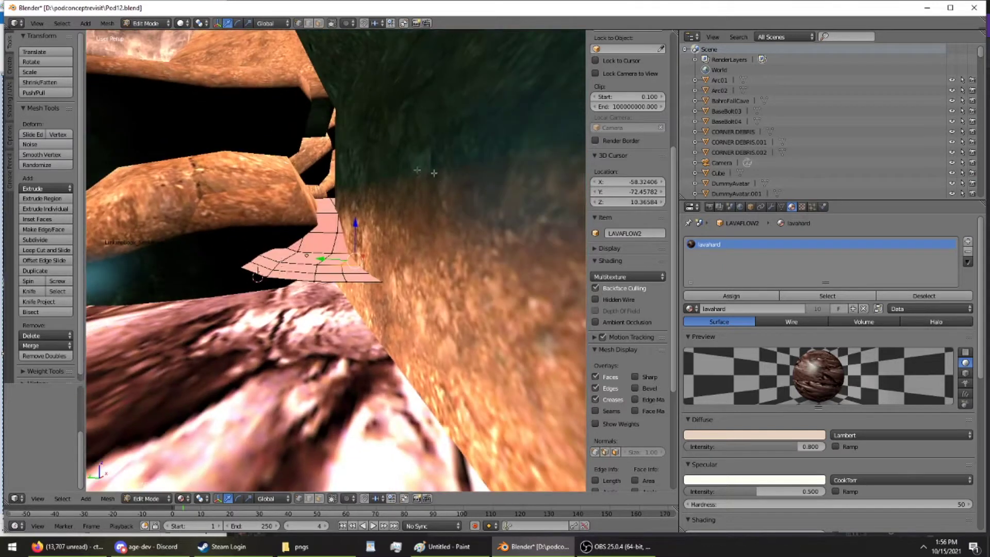
{"action": "right_click", "coordinate": [310, 273]}
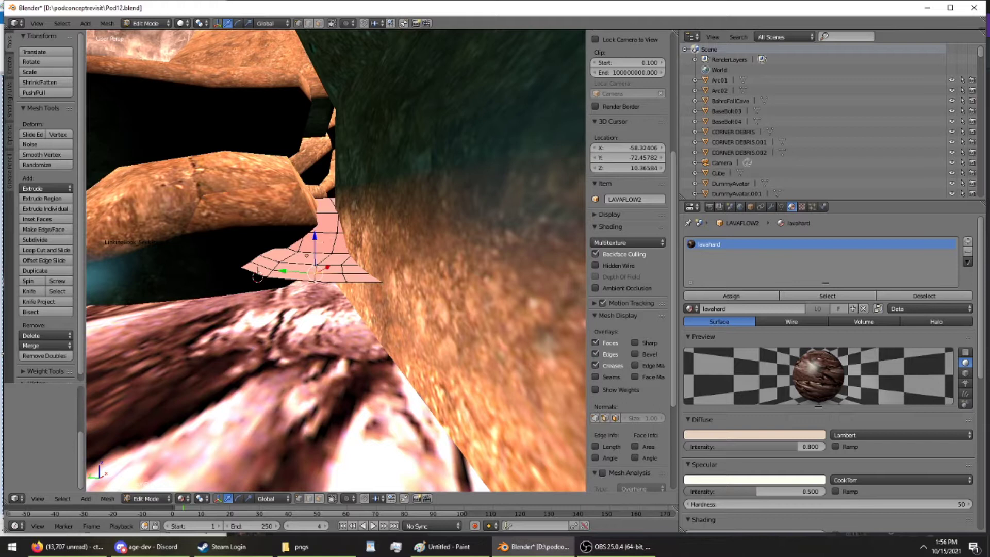
{"action": "scroll", "coordinate": [338, 120], "scroll_direction": "up", "scroll_amount": 5}
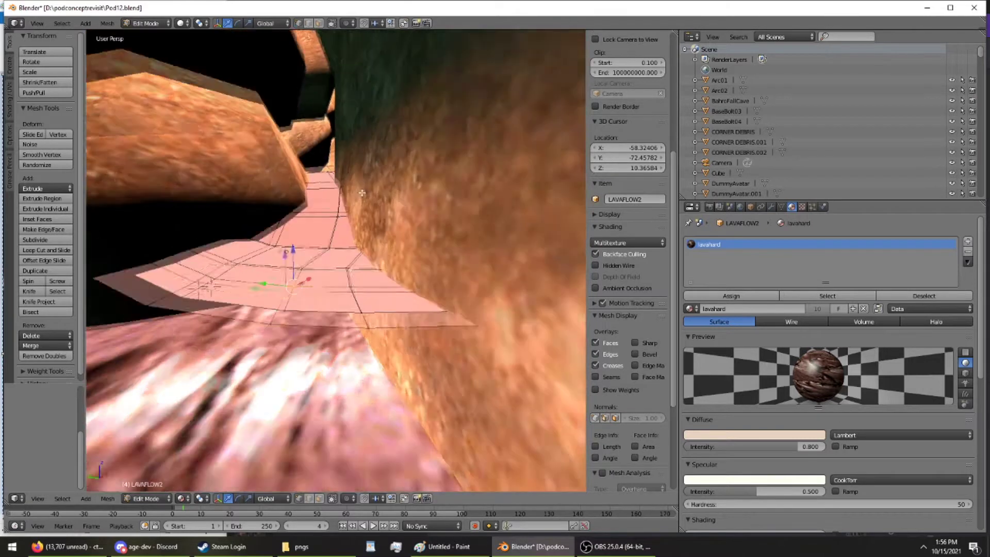
{"action": "key", "text": "a"}
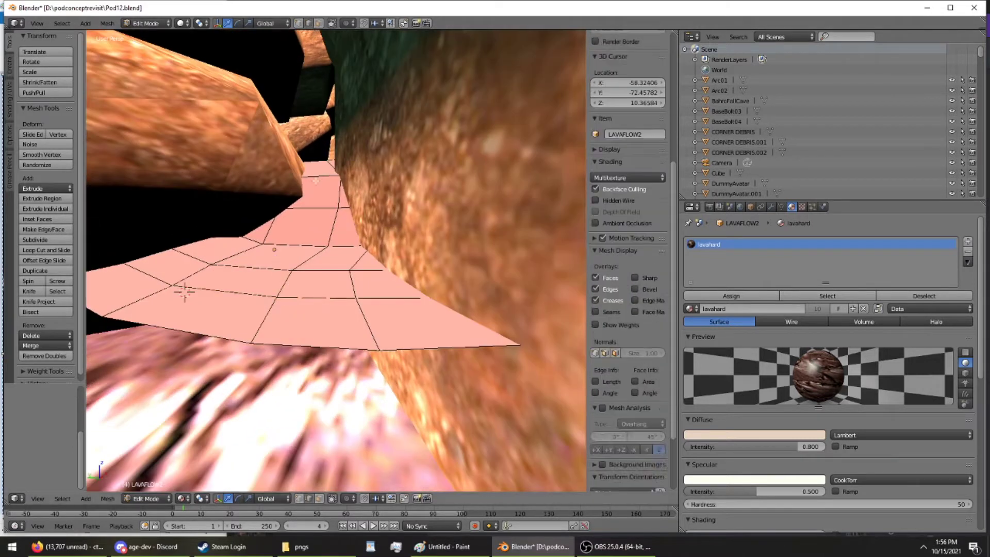
{"action": "right_click", "coordinate": [346, 191]}
{"action": "right_click", "coordinate": [266, 321], "text": "ctrl"}
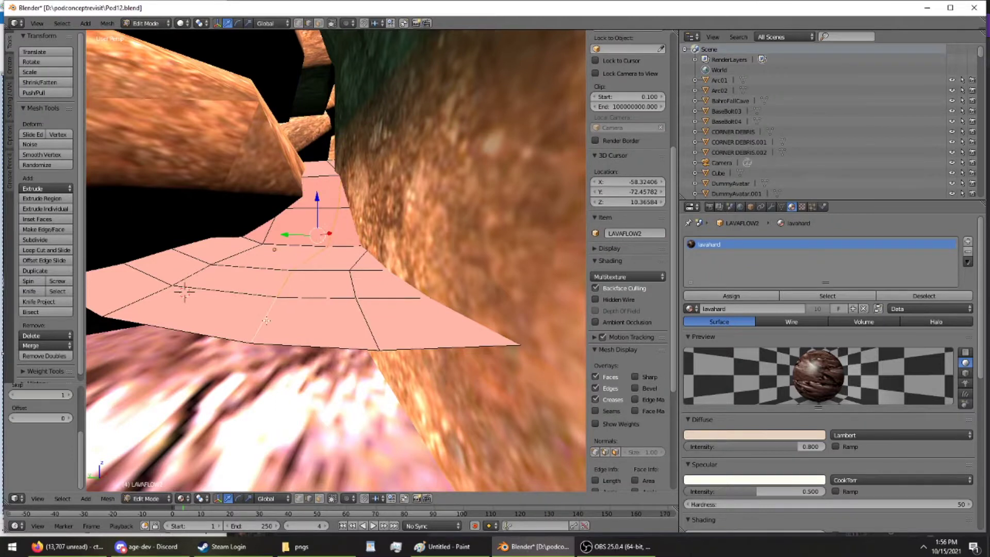
{"action": "left_click_drag", "start_coordinate": [311, 207], "coordinate": [316, 219]}
{"action": "mouse_move", "coordinate": [315, 219]}
{"action": "middle_mouse_down"}
{"action": "mouse_move", "coordinate": [334, 219]}
{"action": "mouse_move", "coordinate": [331, 209]}
{"action": "middle_mouse_up"}
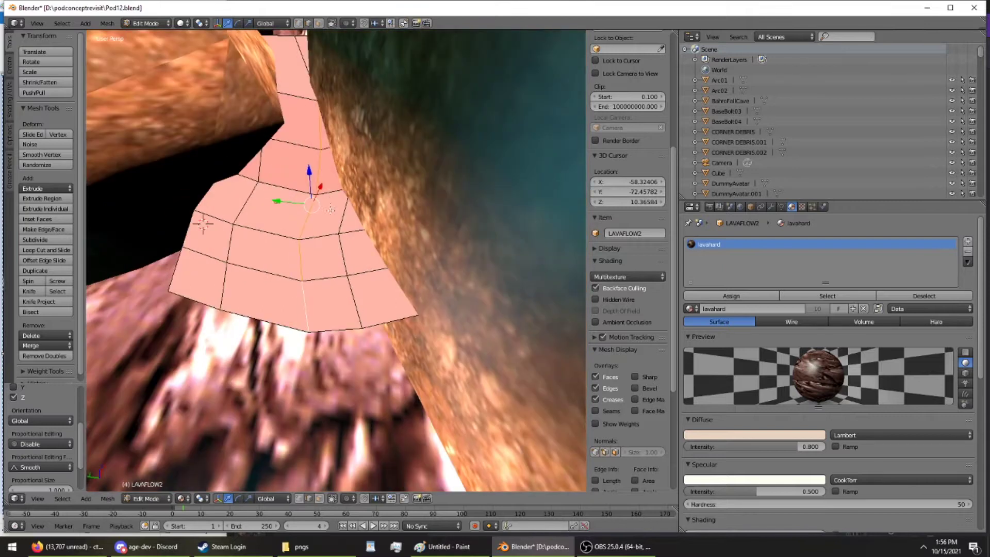
- Extrude the strip's whole front edge forward above the lava flow and lower the new edge along Z
{"action": "middle_click_drag", "start_coordinate": [324, 119], "coordinate": [374, 461]}
{"action": "scroll", "coordinate": [428, 514], "scroll_direction": "down", "scroll_amount": 2}
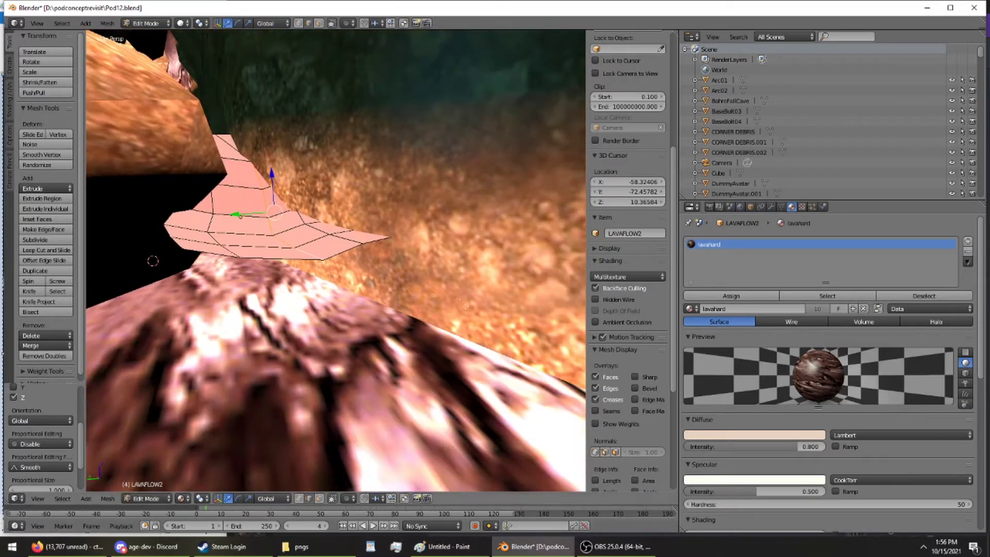
{"action": "right_click", "coordinate": [384, 238]}
{"action": "right_click", "coordinate": [211, 248]}
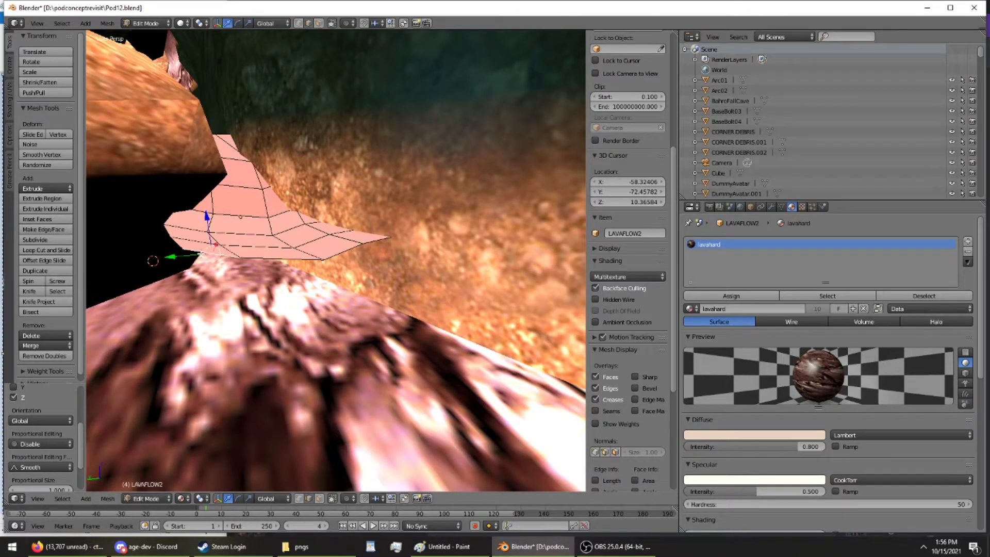
{"action": "right_click", "coordinate": [366, 240], "text": "ctrl"}
{"action": "middle_click_drag", "start_coordinate": [365, 248], "coordinate": [329, 291]}
{"action": "left_click", "coordinate": [70, 197]}
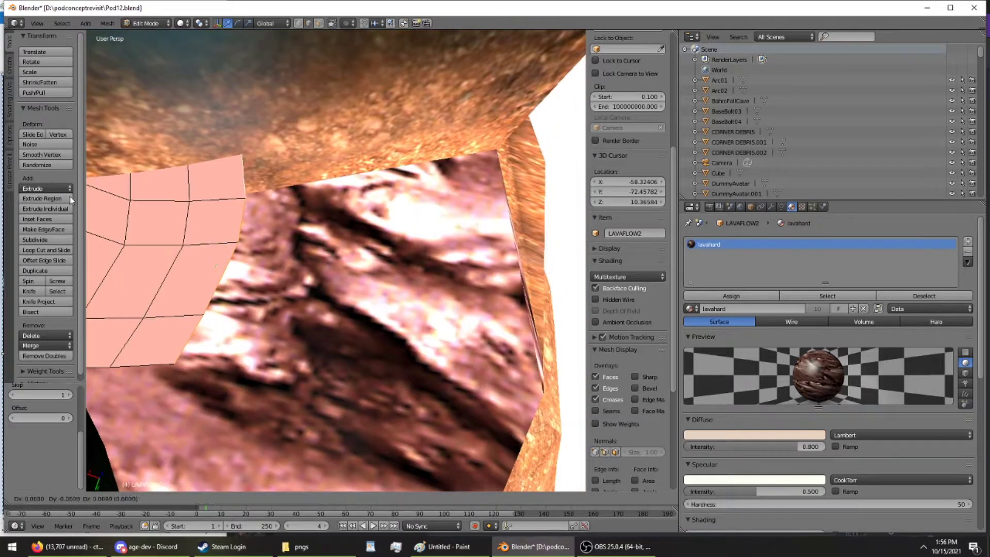
{"action": "left_click", "coordinate": [131, 188]}
{"action": "middle_click_drag", "start_coordinate": [131, 188], "coordinate": [175, 149]}
{"action": "left_click_drag", "start_coordinate": [282, 205], "coordinate": [283, 216]}
{"action": "middle_click_drag", "start_coordinate": [282, 217], "coordinate": [148, 327]}
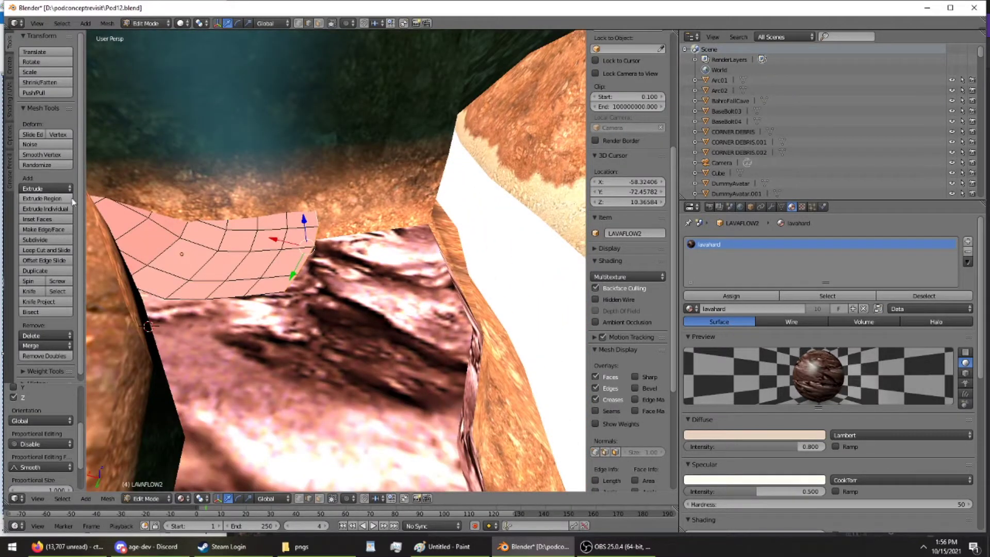
- Extend the front edge forward with another row and move its wall-side border edge into the rock wall
{"action": "key", "text": "g"}
{"action": "left_click", "coordinate": [98, 196]}
{"action": "middle_click_drag", "start_coordinate": [99, 196], "coordinate": [269, 269]}
{"action": "right_click", "coordinate": [534, 244]}
{"action": "key", "text": "g"}
{"action": "left_click", "coordinate": [537, 251]}
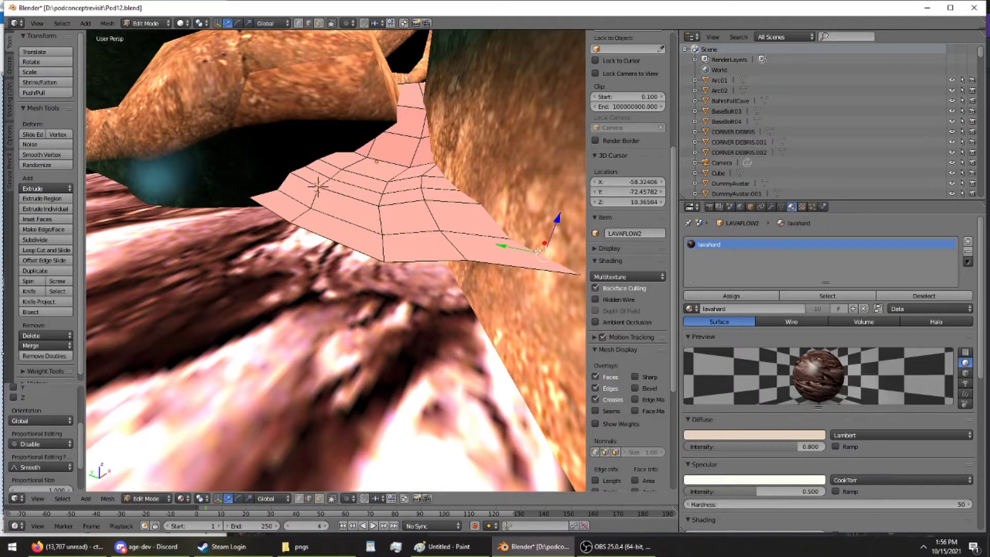
- Lower the outer border edges of the front row and move the boulder-side front corner down toward the lava flow
{"action": "middle_click_drag", "start_coordinate": [406, 244], "coordinate": [333, 255]}
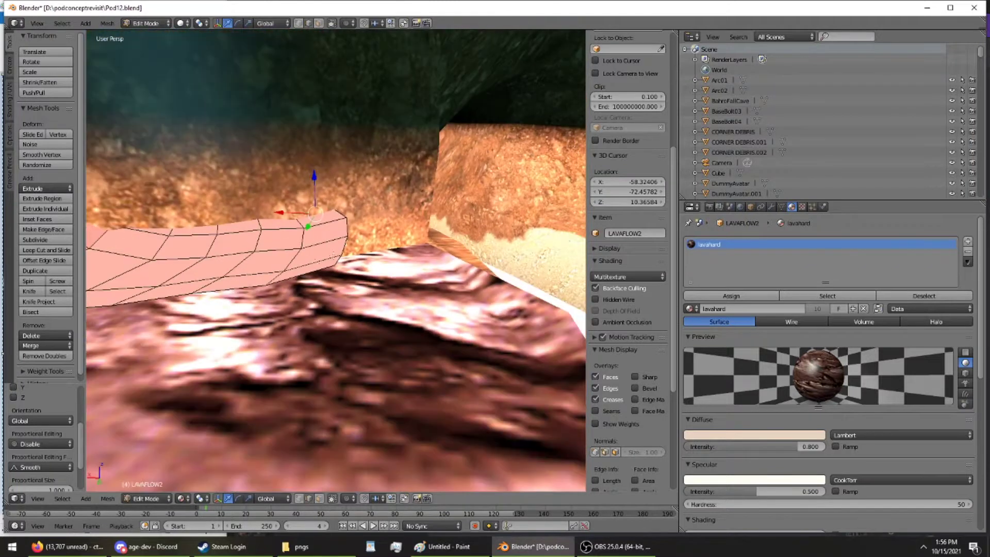
{"action": "right_click", "coordinate": [233, 290], "text": "shift"}
{"action": "left_click_drag", "start_coordinate": [263, 247], "coordinate": [263, 257]}
{"action": "middle_click_drag", "start_coordinate": [268, 278], "coordinate": [248, 258]}
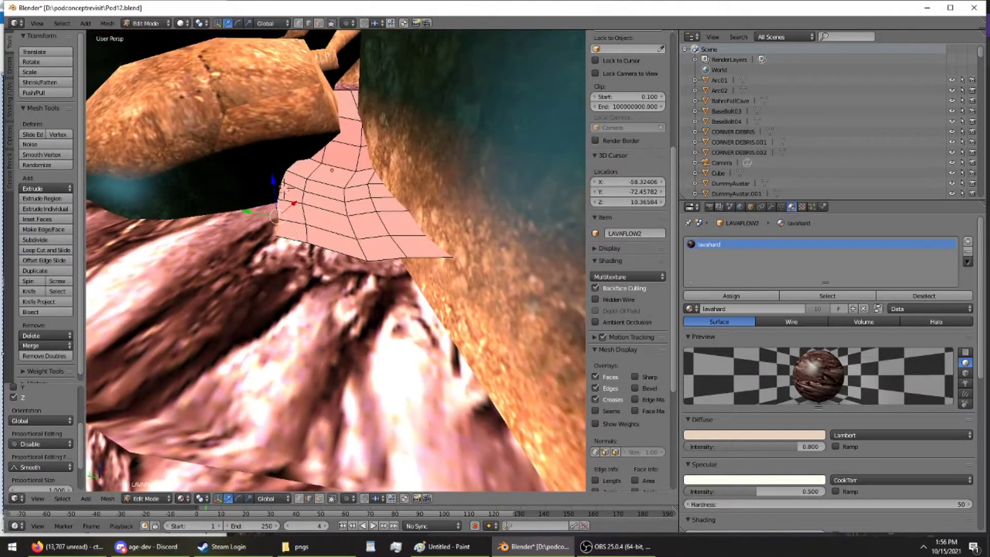
{"action": "left_click_drag", "start_coordinate": [288, 206], "coordinate": [300, 247]}
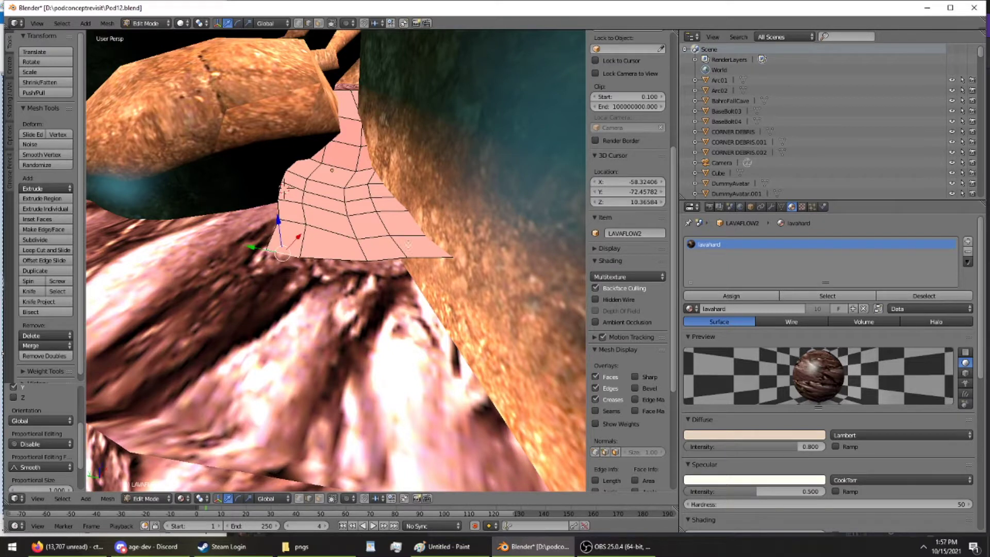
- Select the complete front edge path and extrude it forward as another row of faces
{"action": "right_click", "coordinate": [450, 257], "text": "ctrl"}
{"action": "middle_click_drag", "start_coordinate": [382, 252], "coordinate": [474, 249]}
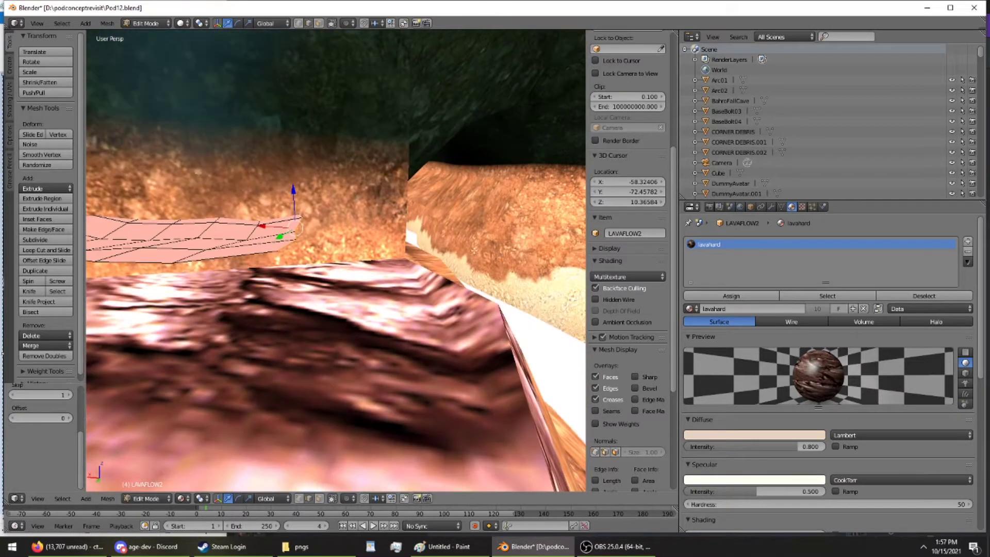
{"action": "left_click", "coordinate": [66, 199]}
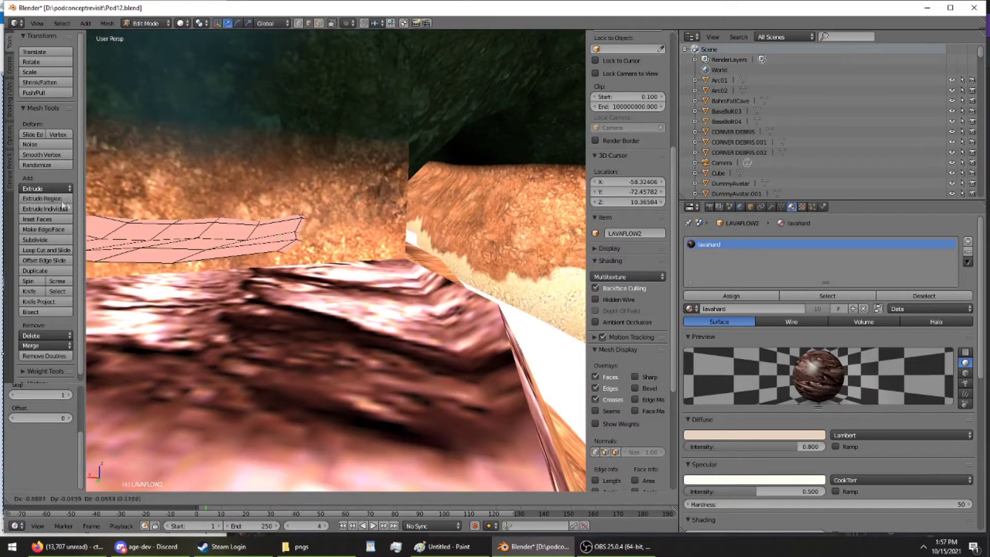
{"action": "left_click", "coordinate": [121, 208]}
{"action": "middle_click_drag", "start_coordinate": [121, 208], "coordinate": [288, 263]}
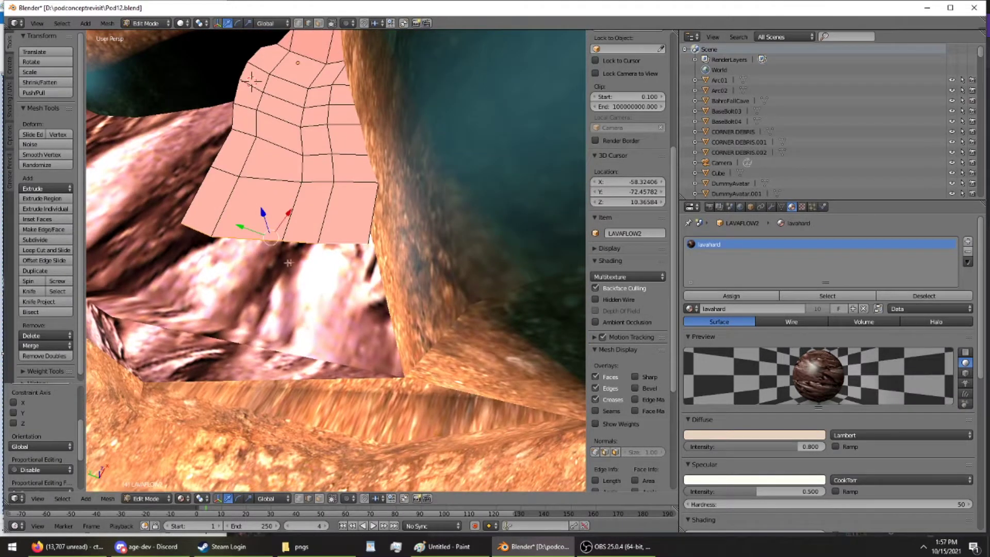
- Reshape the newest front row by moving its wall-side edge into the rock and its boulder-side front edge forward
{"action": "right_click", "coordinate": [355, 226]}
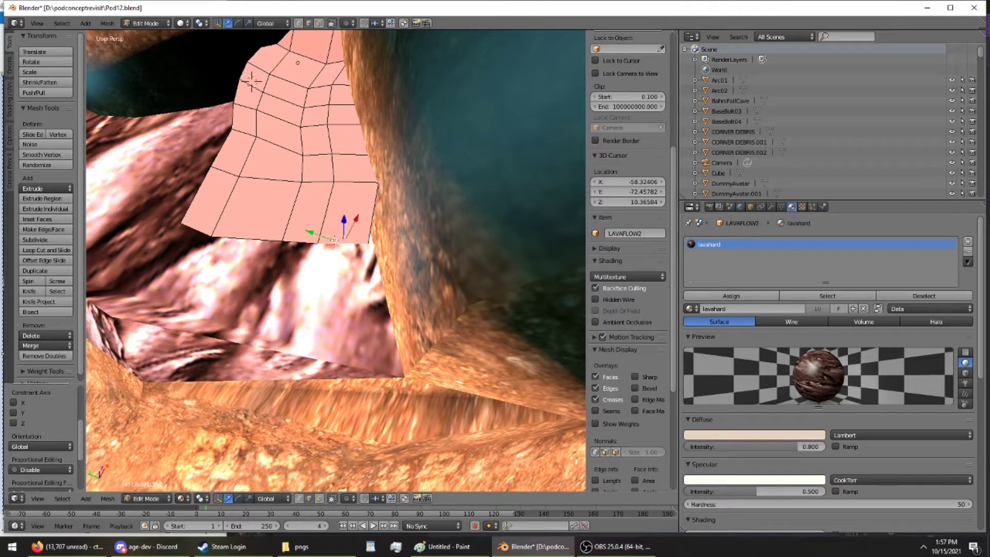
{"action": "key", "text": "g"}
{"action": "left_click", "coordinate": [371, 239]}
{"action": "right_click", "coordinate": [254, 238]}
{"action": "key", "text": "g"}
{"action": "left_click", "coordinate": [263, 241]}
- Shift the middle lengthwise edge of the newest front row along Y, and pull it slightly forward
{"action": "right_click", "coordinate": [288, 214]}
{"action": "key", "text": "g"}
{"action": "key", "text": "y"}
{"action": "left_click", "coordinate": [296, 217]}
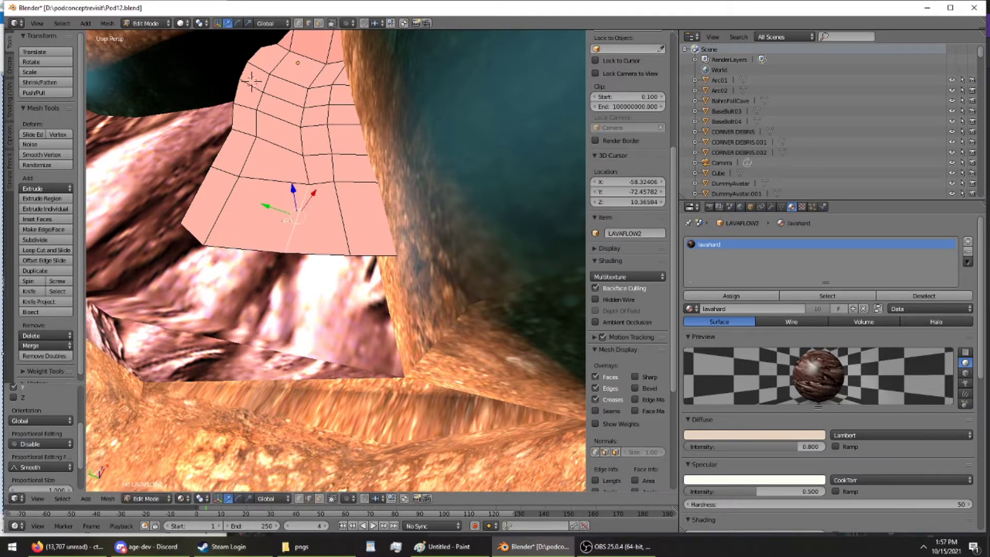
{"action": "key", "text": "g"}
{"action": "left_click", "coordinate": [219, 200]}
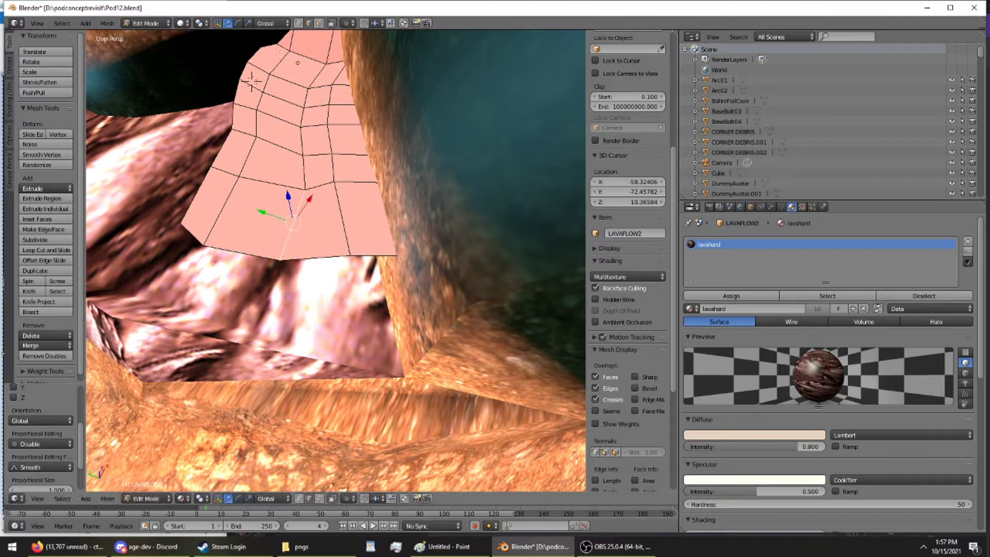
- Move the boulder-side front corner edge of the newest row to smooth the strip's outline
{"action": "right_click", "coordinate": [200, 243]}
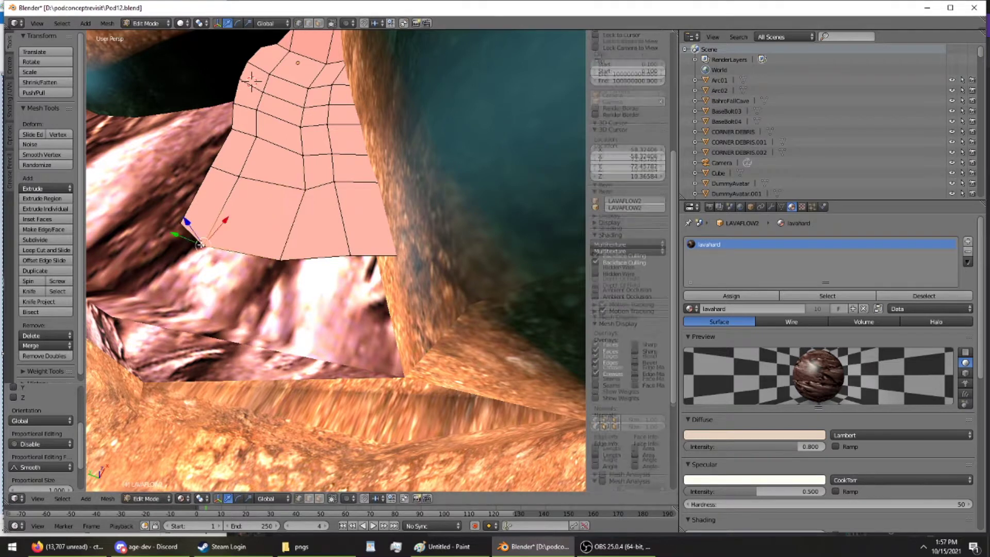
{"action": "key", "text": "g"}
{"action": "left_click", "coordinate": [217, 251]}
{"action": "middle_click_drag", "start_coordinate": [335, 257], "coordinate": [299, 198]}
{"action": "middle_click_drag", "start_coordinate": [423, 298], "coordinate": [341, 335]}
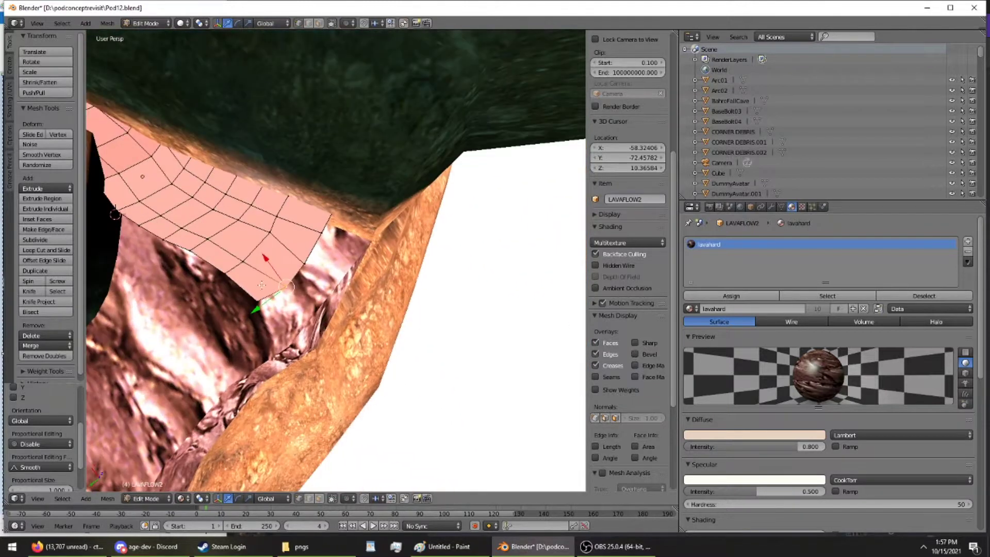
- Adjust the boulder-side front corner, then select the whole front edge path and extrude it forward as a new row of faces
{"action": "left_click_drag", "start_coordinate": [286, 285], "coordinate": [256, 301]}
{"action": "right_click", "coordinate": [334, 207], "text": "ctrl"}
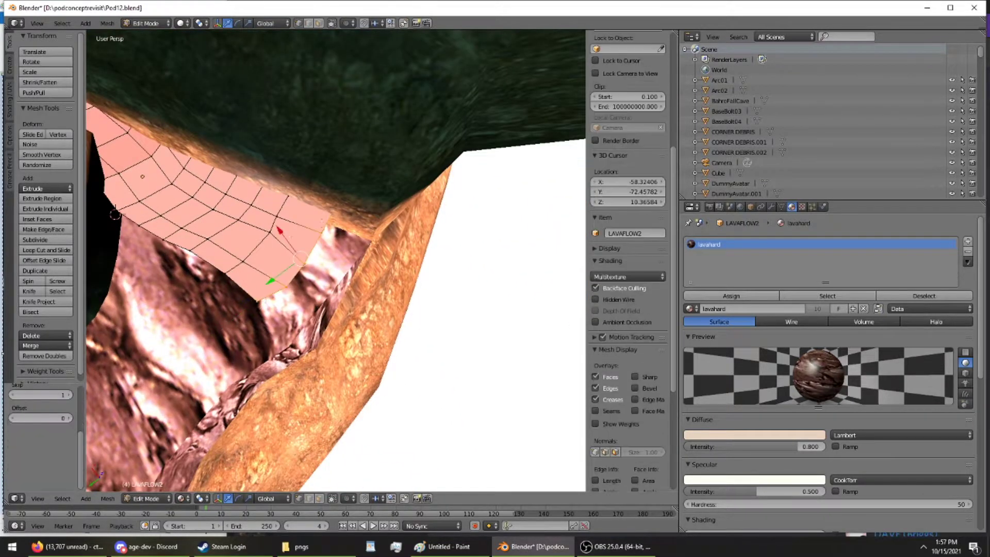
{"action": "middle_click_drag", "start_coordinate": [274, 170], "coordinate": [216, 182]}
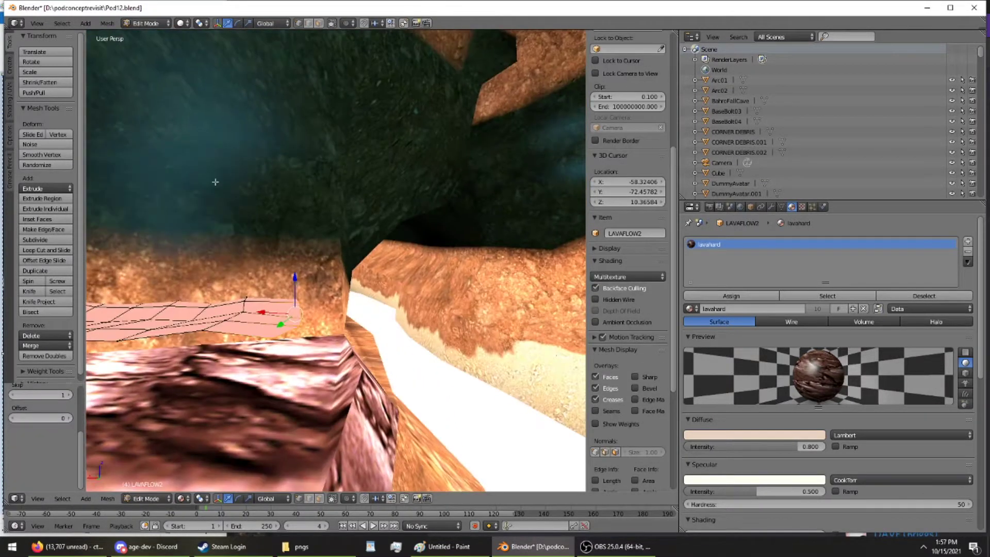
{"action": "left_click", "coordinate": [61, 207]}
{"action": "left_click", "coordinate": [109, 207]}
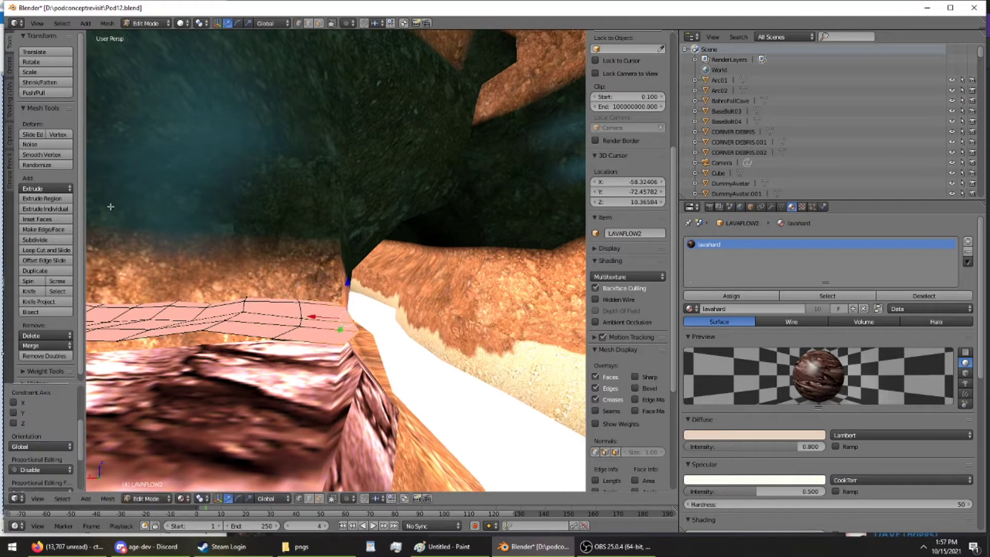
- Lower the newest front edge along Z and scale it up so the lava strip fans out
{"action": "left_click_drag", "start_coordinate": [348, 292], "coordinate": [351, 306]}
{"action": "middle_click_drag", "start_coordinate": [354, 308], "coordinate": [206, 375]}
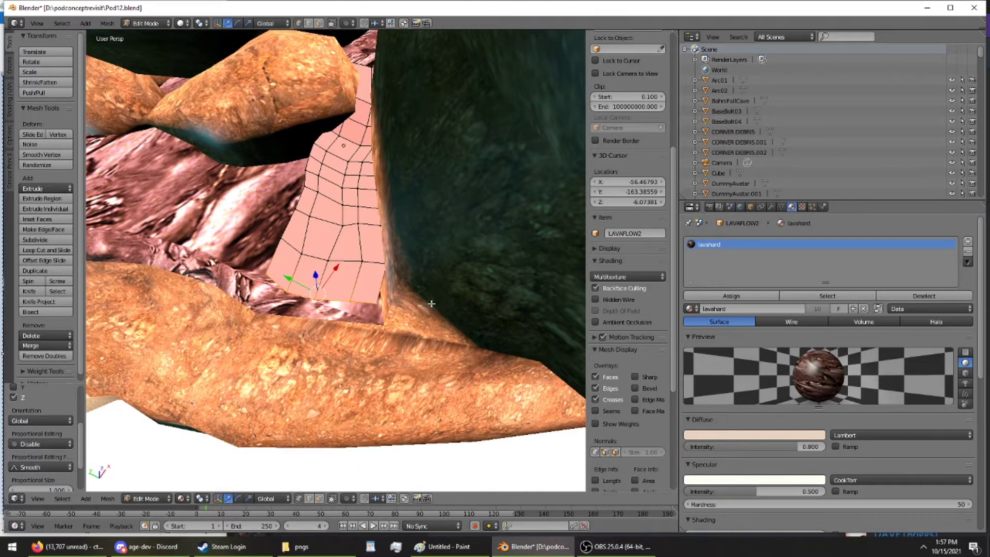
{"action": "key", "text": "s"}
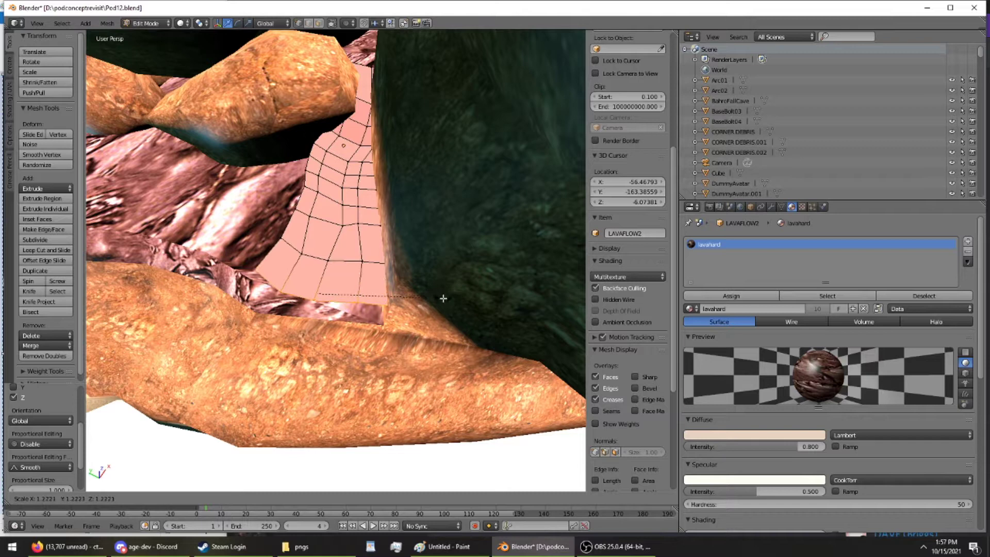
{"action": "left_click", "coordinate": [370, 294]}
- Extrude the front edge outward and downward over the rock rim as another row of faces
{"action": "middle_click_drag", "start_coordinate": [309, 291], "coordinate": [460, 217]}
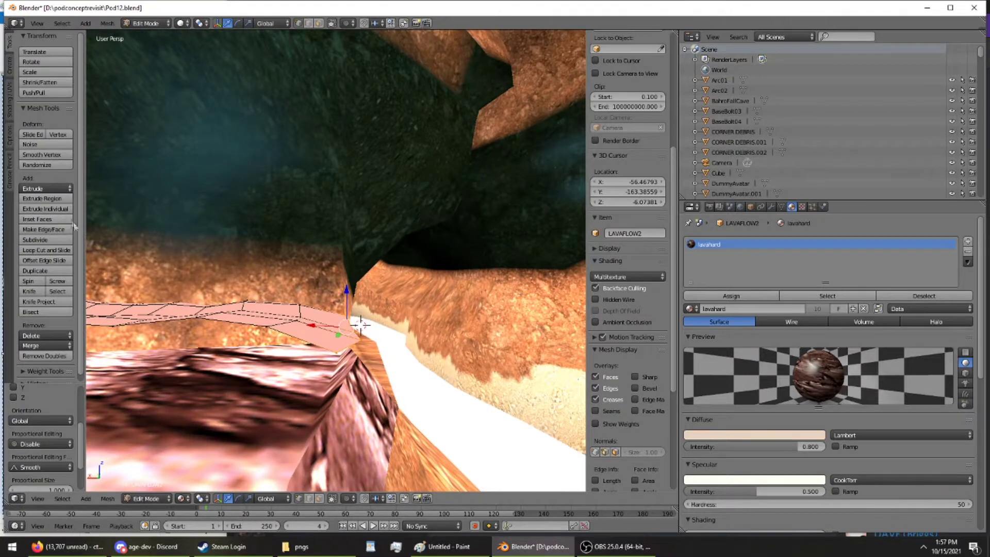
{"action": "left_click", "coordinate": [62, 199]}
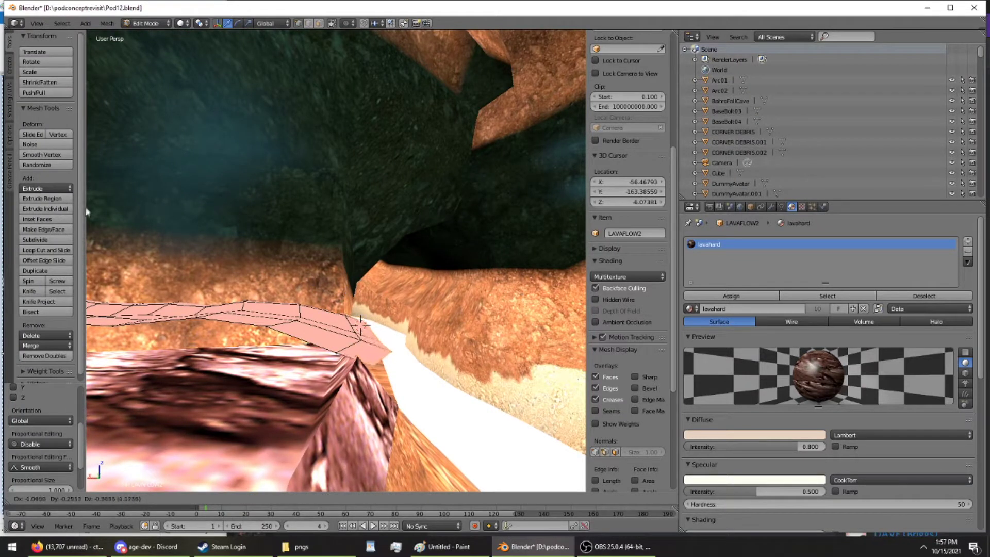
{"action": "left_click", "coordinate": [94, 232]}
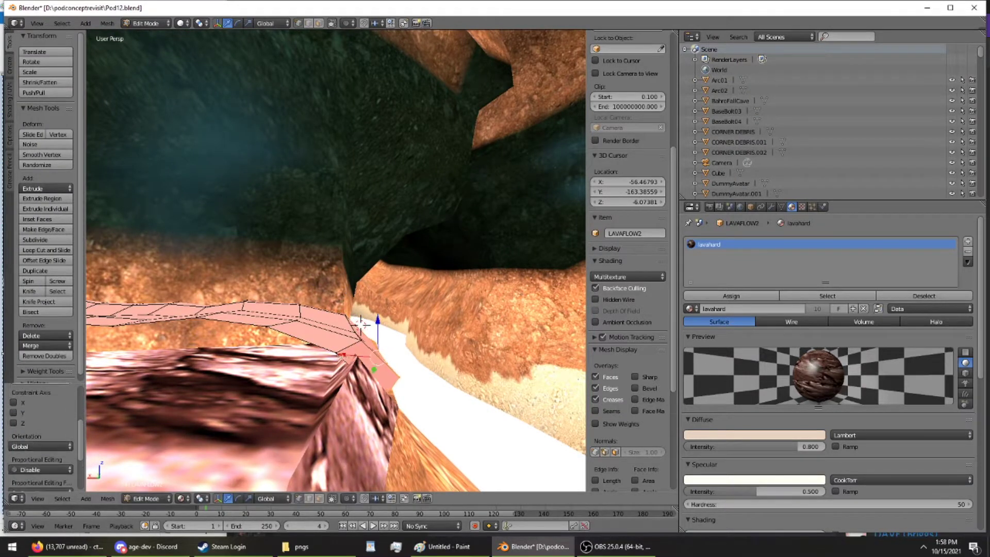
- Shift the boulder-side edges where the strip bends over the rim, raising them slightly to round off the bend
{"action": "right_click", "coordinate": [338, 355]}
{"action": "left_click_drag", "start_coordinate": [322, 352], "coordinate": [330, 349]}
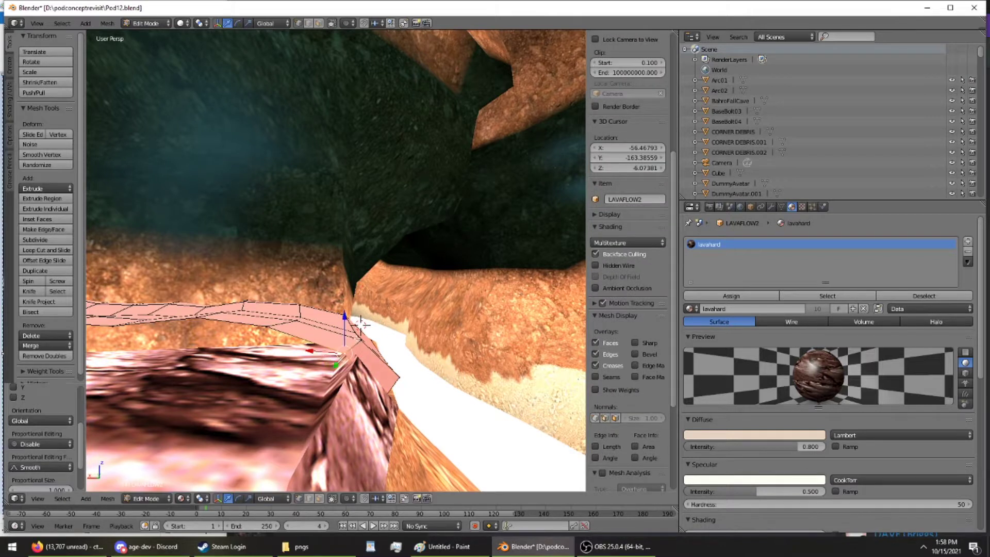
{"action": "middle_click_drag", "start_coordinate": [361, 322], "coordinate": [405, 310]}
{"action": "right_click", "coordinate": [348, 347], "text": "shift"}
{"action": "left_click_drag", "start_coordinate": [332, 328], "coordinate": [332, 324]}
- Reposition the boulder-side lower corner of the newest row, fitting it against the rock and the existing lava flow
{"action": "right_click", "coordinate": [351, 405]}
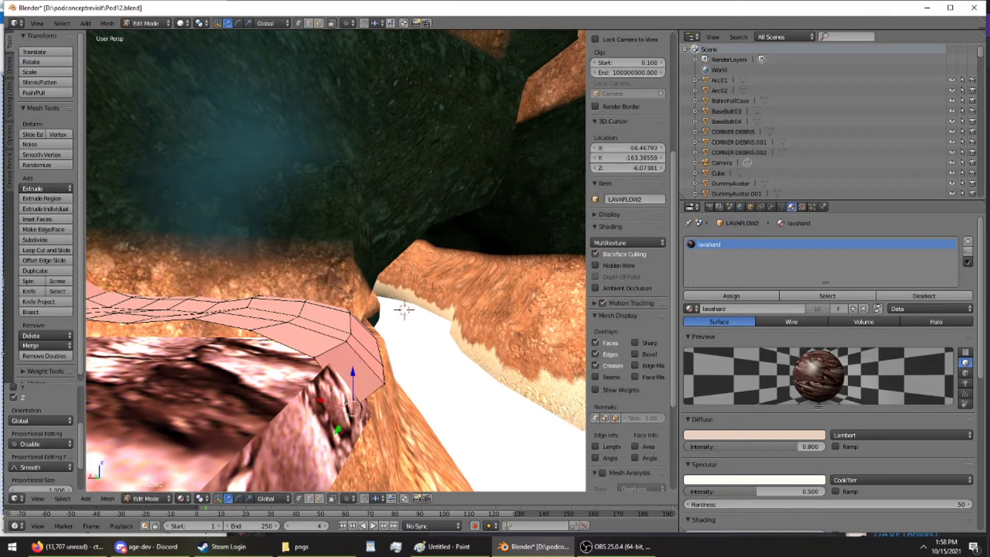
{"action": "key", "text": "g"}
{"action": "left_click", "coordinate": [356, 412]}
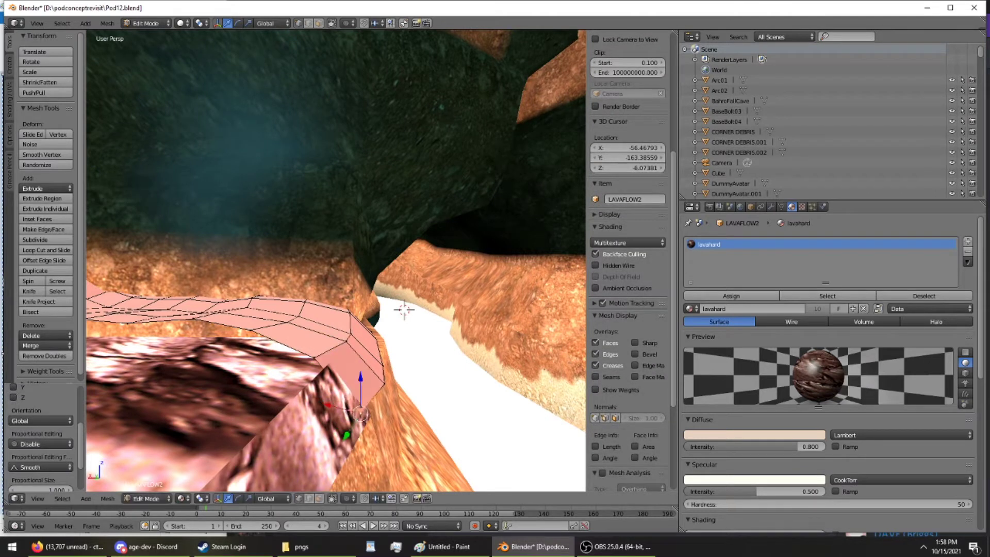
{"action": "key", "text": "g"}
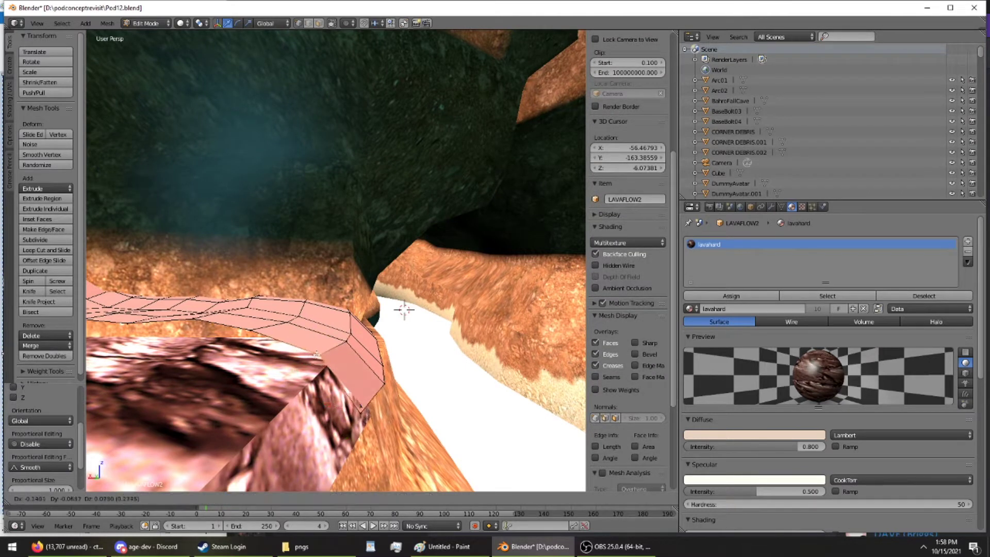
{"action": "left_click", "coordinate": [316, 355]}
- Move the wall-side edges of the newest row closer to the rock, including a shift along X
{"action": "middle_click_drag", "start_coordinate": [317, 355], "coordinate": [382, 361]}
{"action": "right_click", "coordinate": [398, 324]}
{"action": "key", "text": "g"}
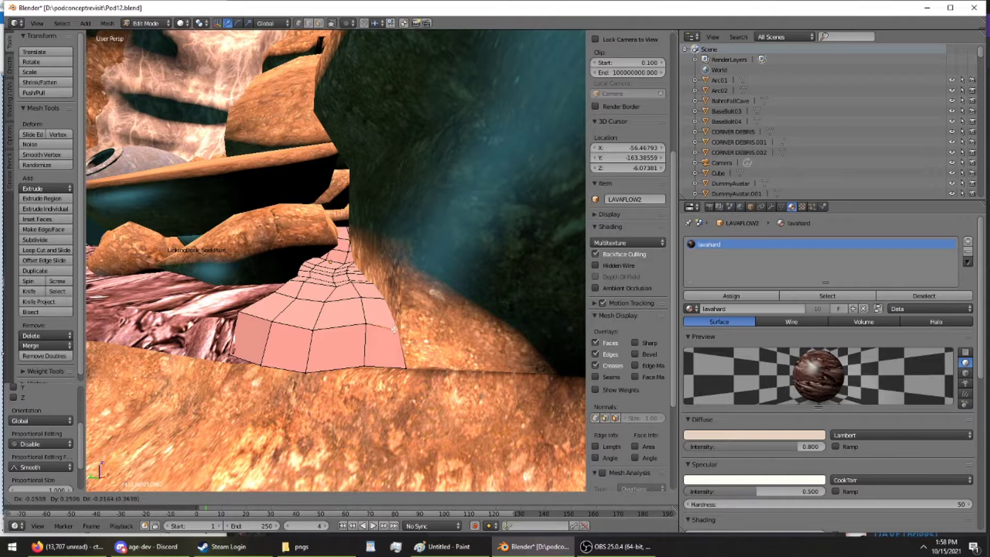
{"action": "left_click", "coordinate": [395, 330]}
{"action": "middle_click_drag", "start_coordinate": [395, 330], "coordinate": [362, 248]}
{"action": "key", "text": "g"}
{"action": "key", "text": "x"}
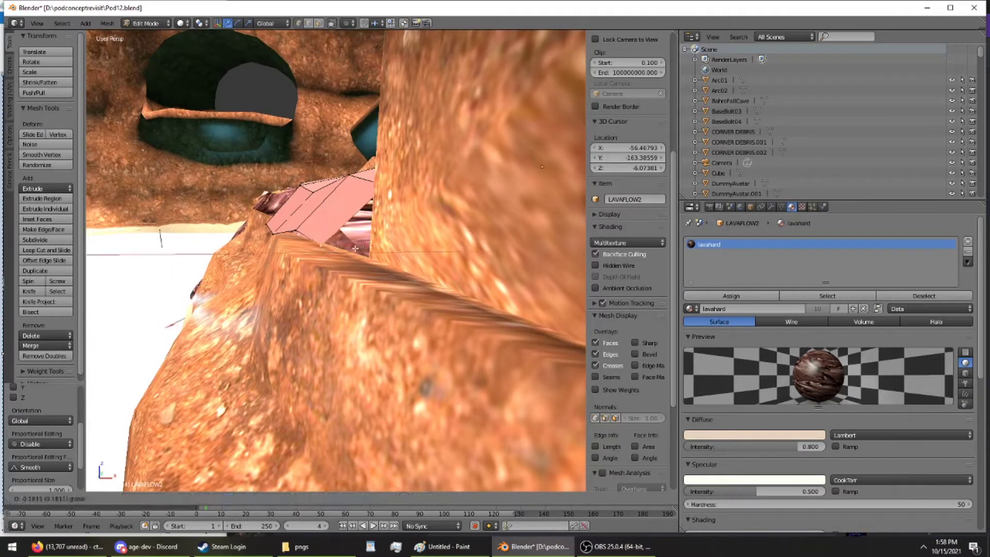
{"action": "left_click", "coordinate": [356, 248]}
{"action": "left_click_drag", "start_coordinate": [317, 228], "coordinate": [309, 229]}
- Nudge the boulder-side lower corner of the front row slightly into line with the row's lower edge
{"action": "middle_click_drag", "start_coordinate": [309, 229], "coordinate": [441, 236]}
{"action": "right_click", "coordinate": [205, 258]}
{"action": "mouse_move", "coordinate": [210, 256]}
{"action": "left_mouse_down"}
{"action": "mouse_move", "coordinate": [200, 261]}
{"action": "mouse_move", "coordinate": [216, 254]}
{"action": "left_mouse_up"}
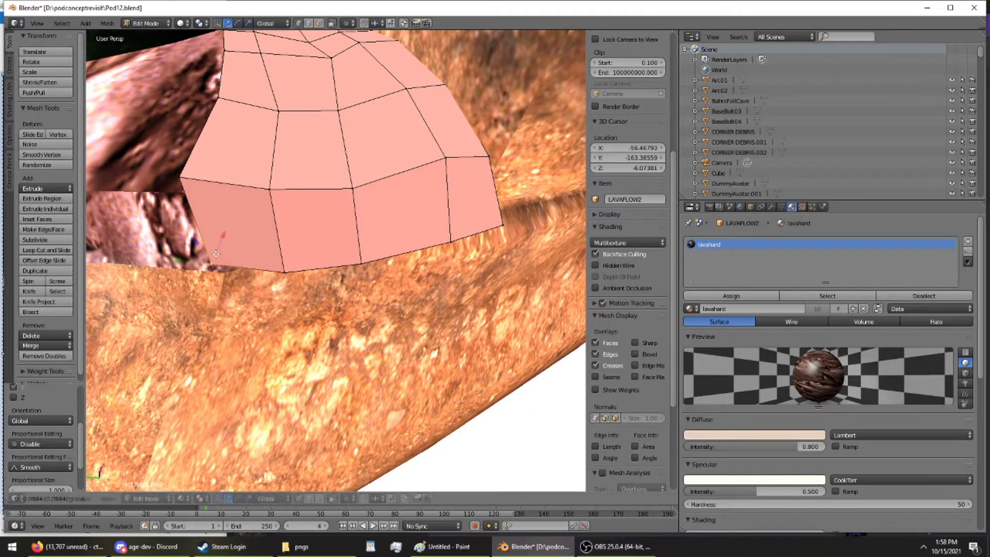
- Select the complete lower edge path and extrude it down the rock face as another row of faces
{"action": "right_click", "coordinate": [506, 225], "text": "ctrl"}
{"action": "middle_click_drag", "start_coordinate": [507, 226], "coordinate": [101, 208]}
{"action": "middle_click_drag", "start_coordinate": [55, 145], "coordinate": [73, 164]}
{"action": "left_click", "coordinate": [60, 199]}
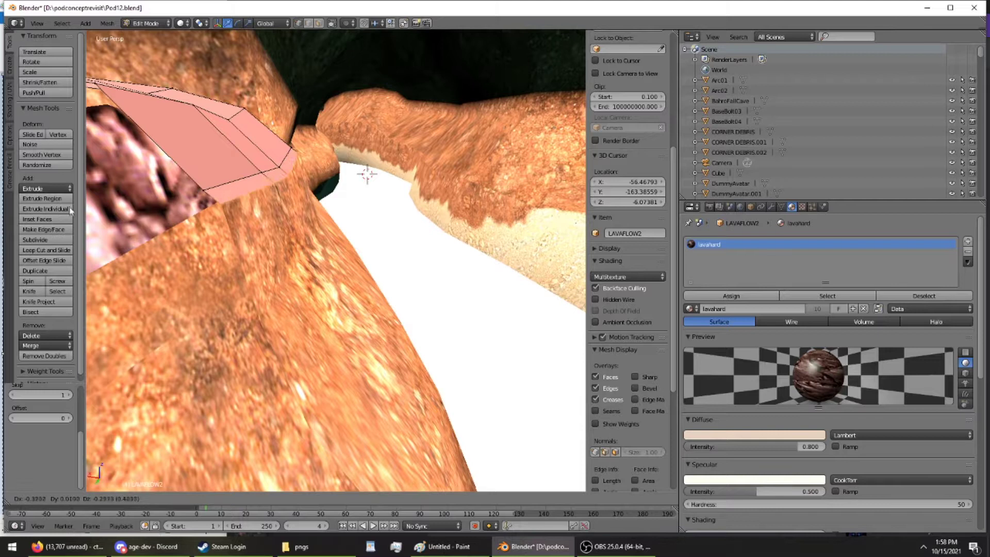
{"action": "left_click", "coordinate": [177, 267]}
{"action": "middle_click_drag", "start_coordinate": [176, 267], "coordinate": [255, 240]}
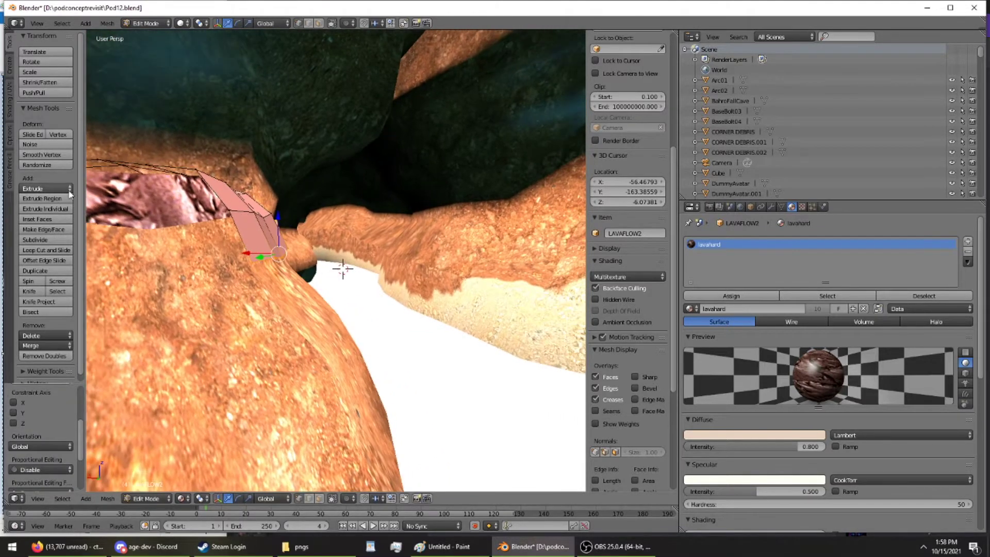
- Extrude one more row down the rock face and raise its lower edge slightly along Z
{"action": "left_click", "coordinate": [59, 203]}
{"action": "left_click", "coordinate": [82, 239]}
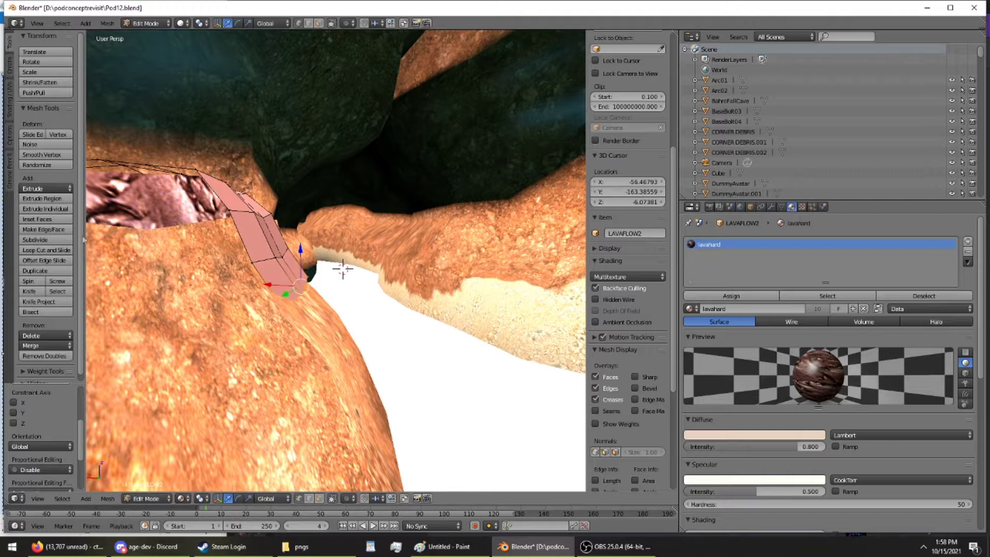
{"action": "left_click_drag", "start_coordinate": [287, 281], "coordinate": [298, 261]}
{"action": "key", "text": "e"}
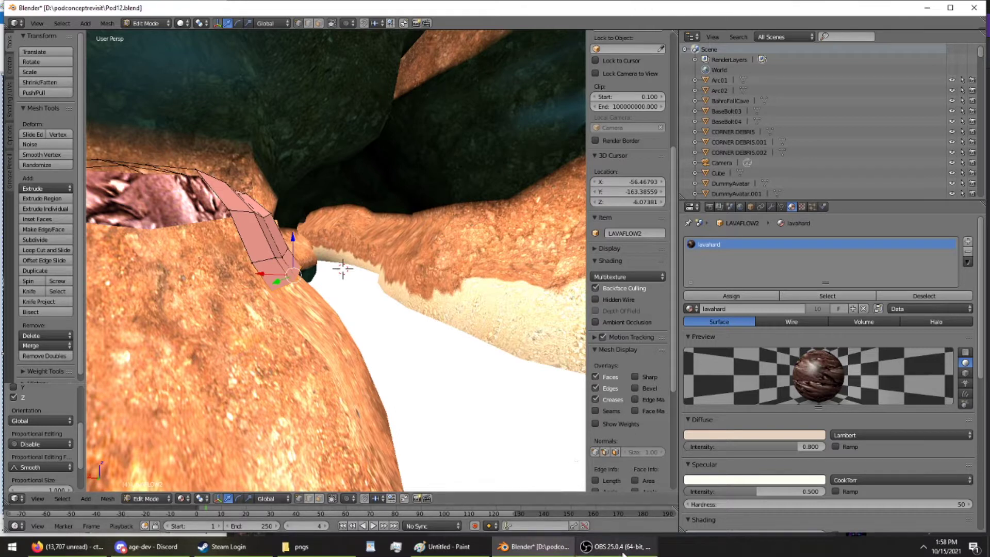
{"action": "middle_click_drag", "start_coordinate": [351, 269], "coordinate": [361, 257]}
{"action": "middle_click_drag", "start_coordinate": [320, 302], "coordinate": [232, 265]}
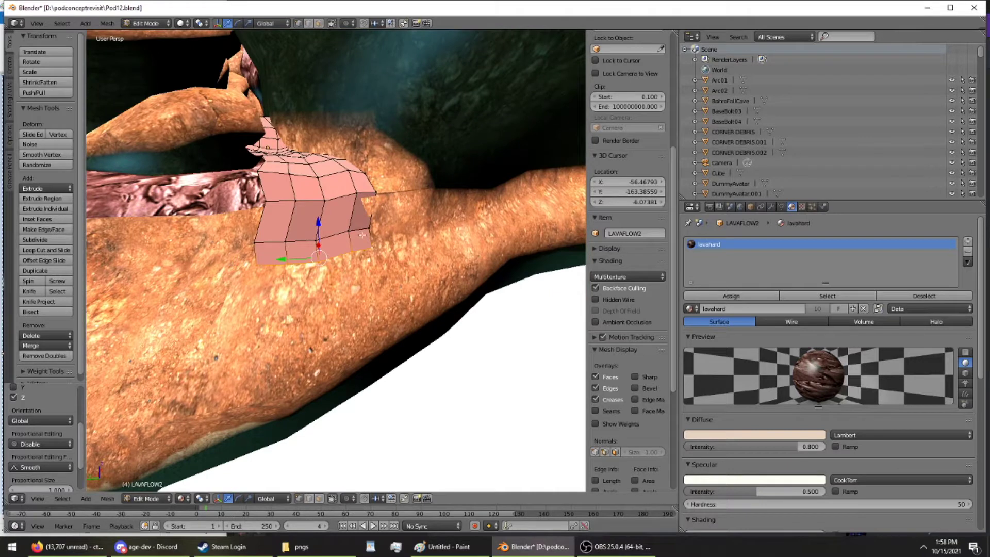
{"action": "scroll", "coordinate": [626, 231], "scroll_direction": "down", "scroll_amount": 3}
- Push the loose side edges of the wide lava sheet into the sandy rock, shifting the last one 0.168 along Y
{"action": "middle_click_drag", "start_coordinate": [330, 258], "coordinate": [371, 227]}
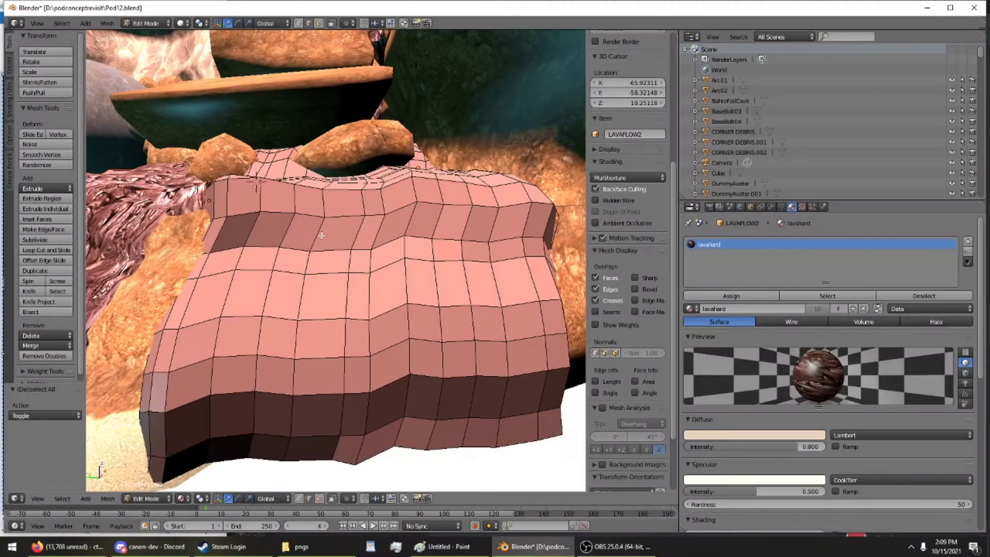
{"action": "scroll", "coordinate": [409, 287], "scroll_direction": "up", "scroll_amount": 4}
{"action": "middle_click_drag", "start_coordinate": [409, 287], "coordinate": [377, 182]}
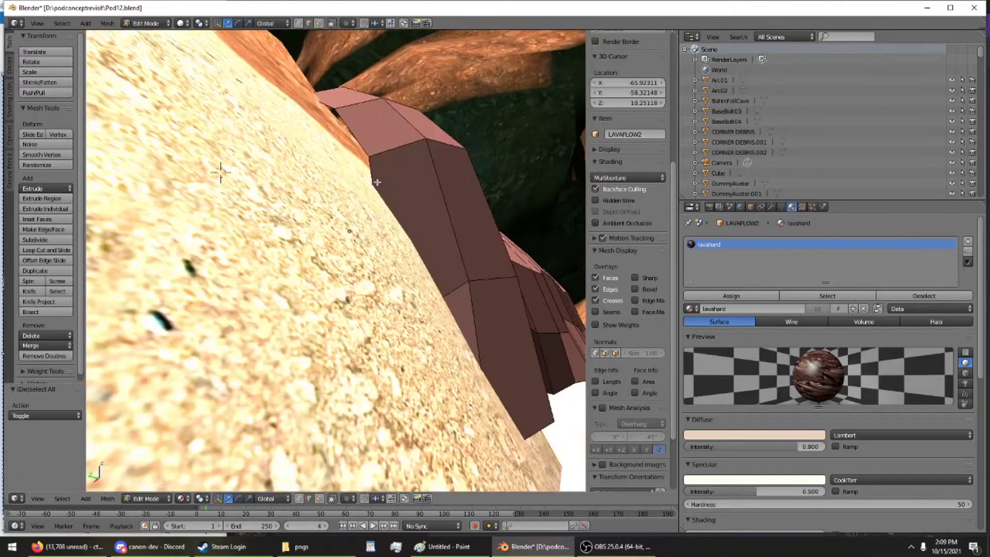
{"action": "right_click", "coordinate": [357, 143]}
{"action": "key", "text": "g"}
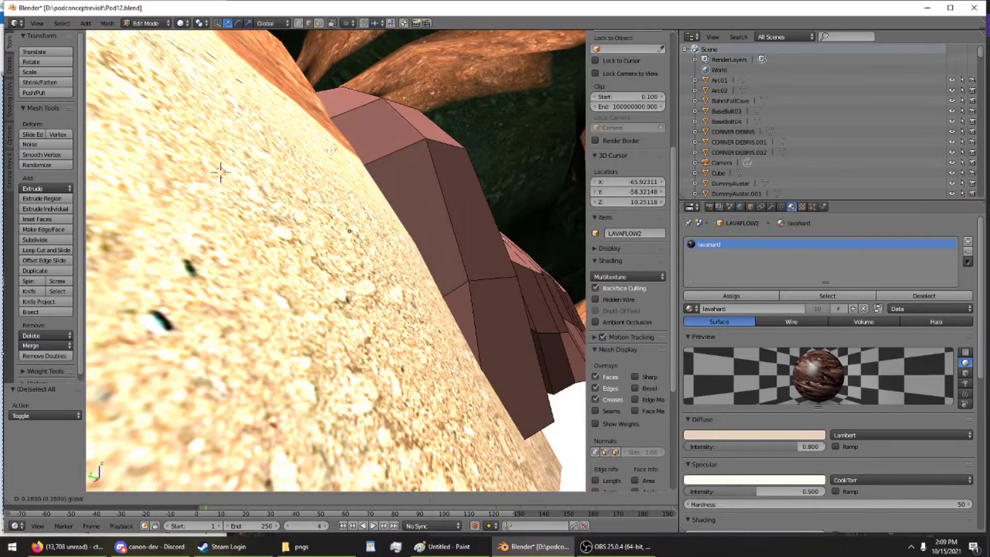
{"action": "left_click_drag", "start_coordinate": [331, 150], "coordinate": [330, 153]}
{"action": "middle_click_drag", "start_coordinate": [330, 153], "coordinate": [373, 132]}
{"action": "left_click_drag", "start_coordinate": [98, 133], "coordinate": [87, 132]}
{"action": "middle_click_drag", "start_coordinate": [93, 139], "coordinate": [291, 246]}
- Select the entire lava mesh and UV-map it with Project From View (Bounds)
{"action": "scroll", "coordinate": [149, 227], "scroll_direction": "down", "scroll_amount": 5}
{"action": "scroll", "coordinate": [258, 250], "scroll_direction": "down", "scroll_amount": 1}
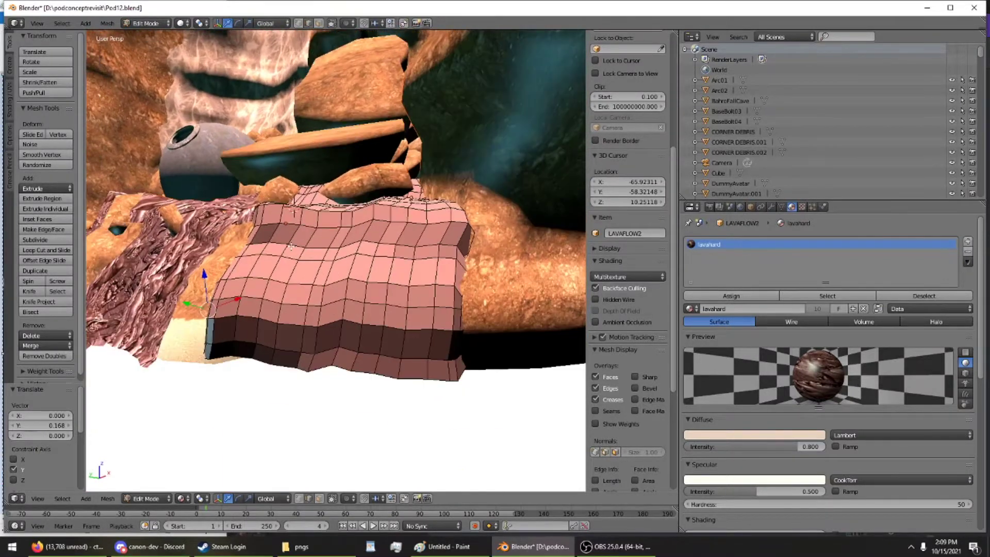
{"action": "key", "text": "a"}
{"action": "key", "text": "u"}
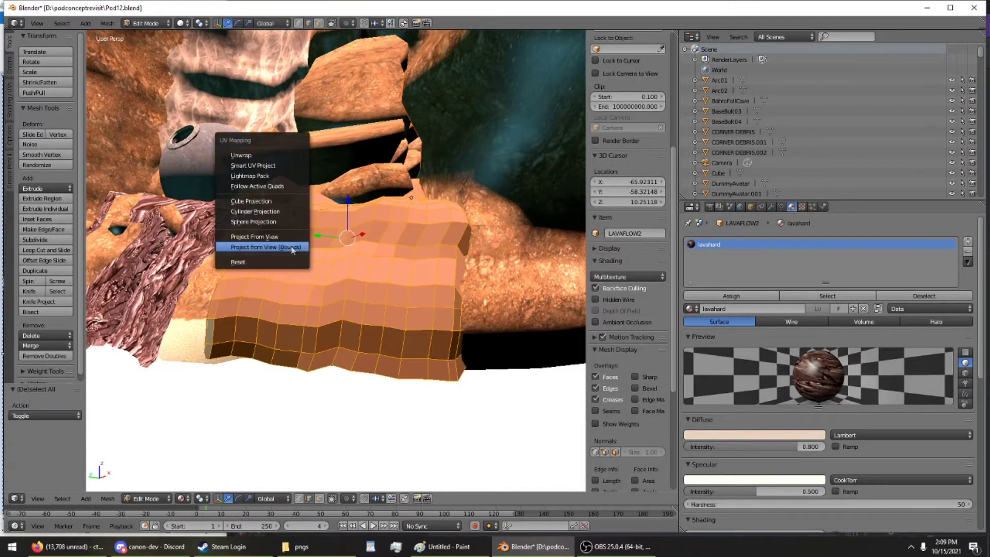
{"action": "left_click", "coordinate": [292, 247]}
{"action": "middle_click_drag", "start_coordinate": [292, 248], "coordinate": [150, 147]}
{"action": "scroll", "coordinate": [629, 242], "scroll_direction": "down", "scroll_amount": 1}
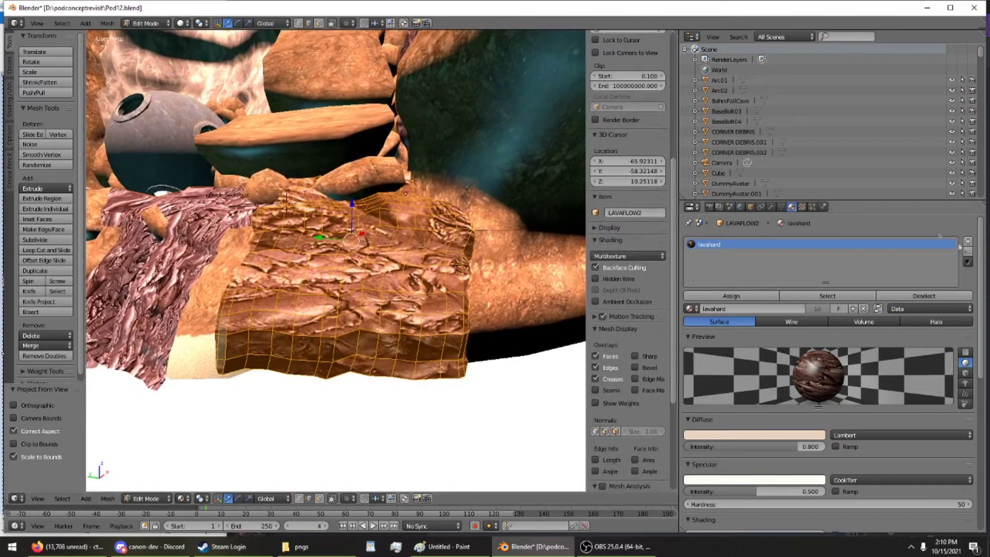
- Show the UV/Image Editor in place of the Properties editor and rotate the mesh's UVs by 92.6°
{"action": "left_click", "coordinate": [689, 207]}
{"action": "left_click", "coordinate": [720, 287]}
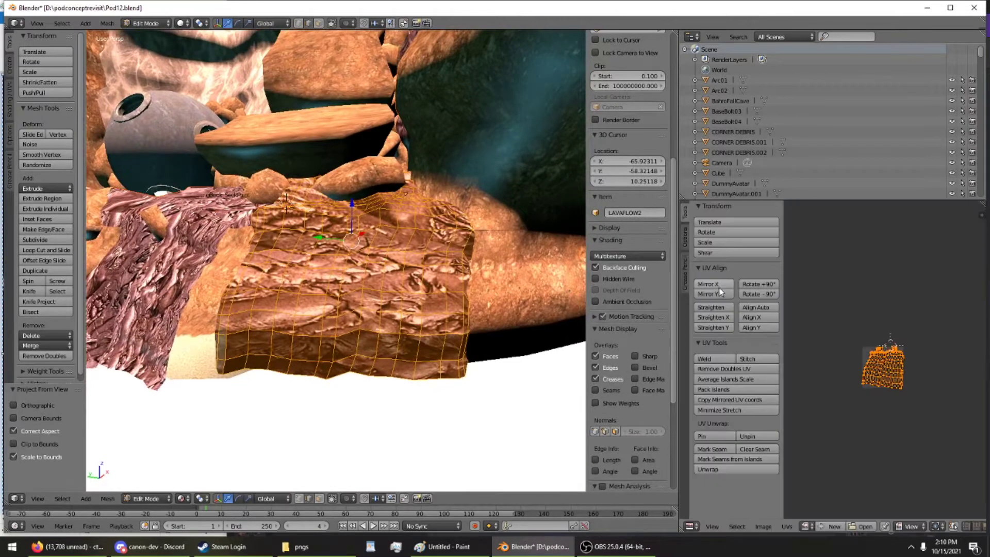
{"action": "key", "text": "r"}
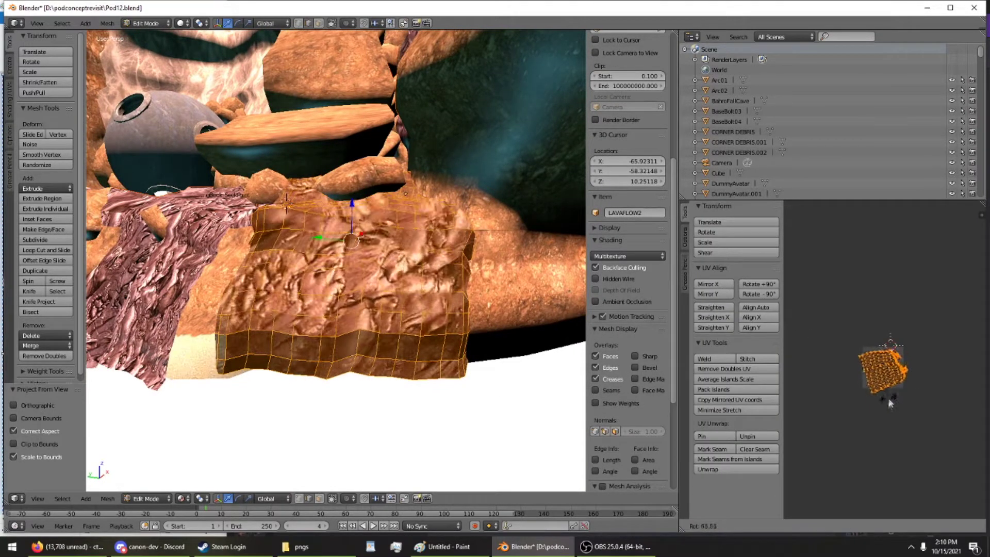
{"action": "left_click", "coordinate": [870, 424]}
- Isolate the lava mesh in local view and select the column of top faces bordering the rock drop-off in face select mode
{"action": "middle_click_drag", "start_coordinate": [448, 309], "coordinate": [95, 429]}
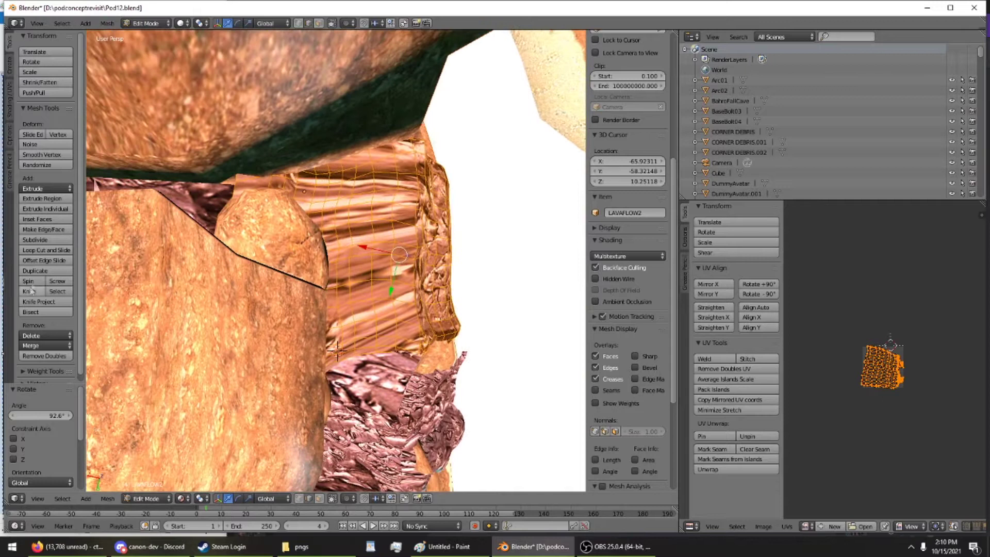
{"action": "key", "text": "KP_Divide"}
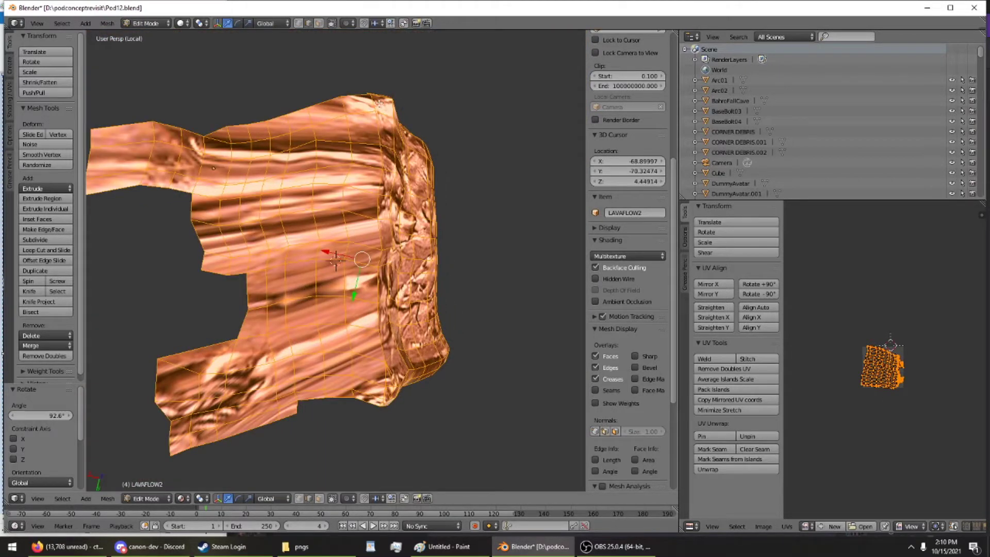
{"action": "right_click", "coordinate": [374, 97]}
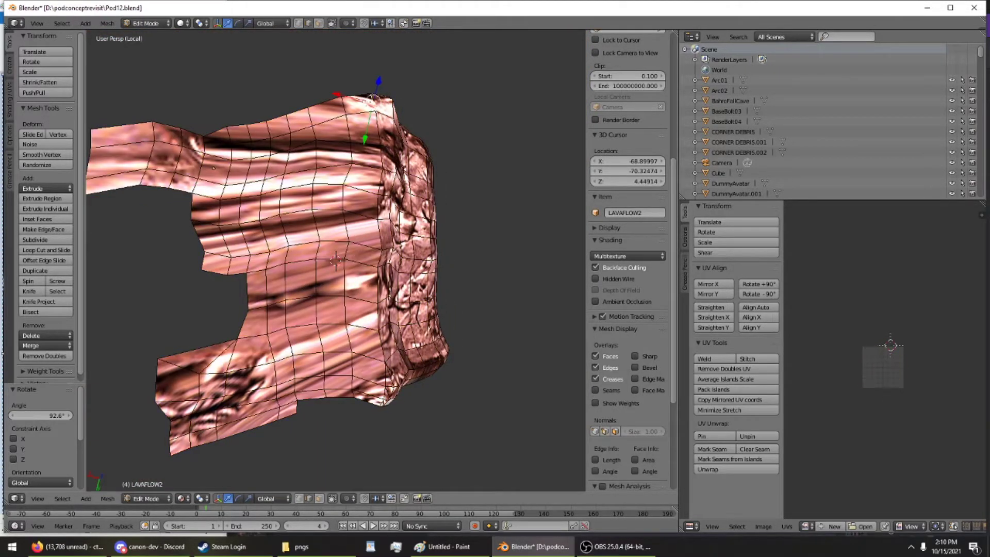
{"action": "left_click", "coordinate": [319, 23]}
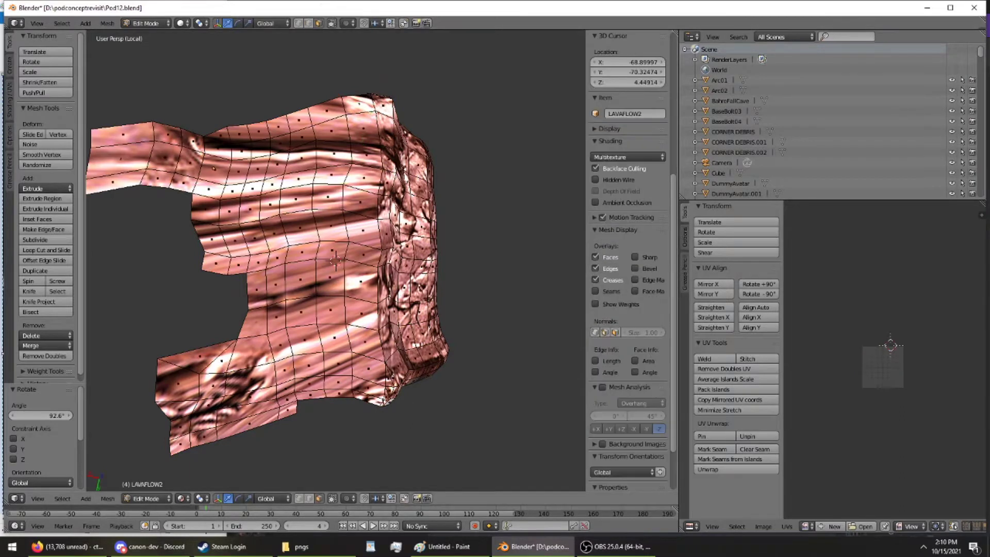
{"action": "right_click", "coordinate": [373, 399], "text": "ctrl"}
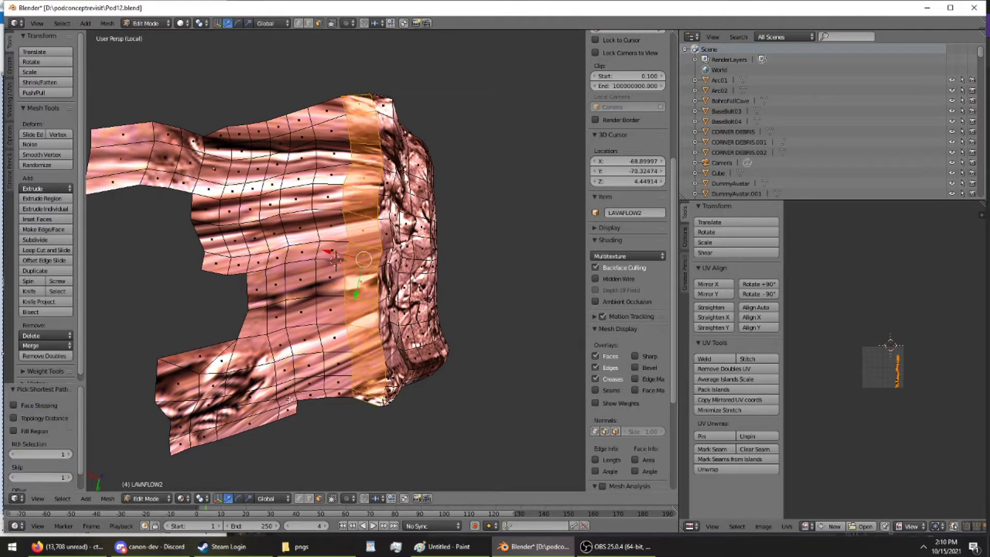
- Extend the face selection over the front arm and middle section of the lava's top surface
{"action": "right_click", "coordinate": [185, 371], "text": "shift"}
{"action": "right_click", "coordinate": [336, 350], "text": "ctrl"}
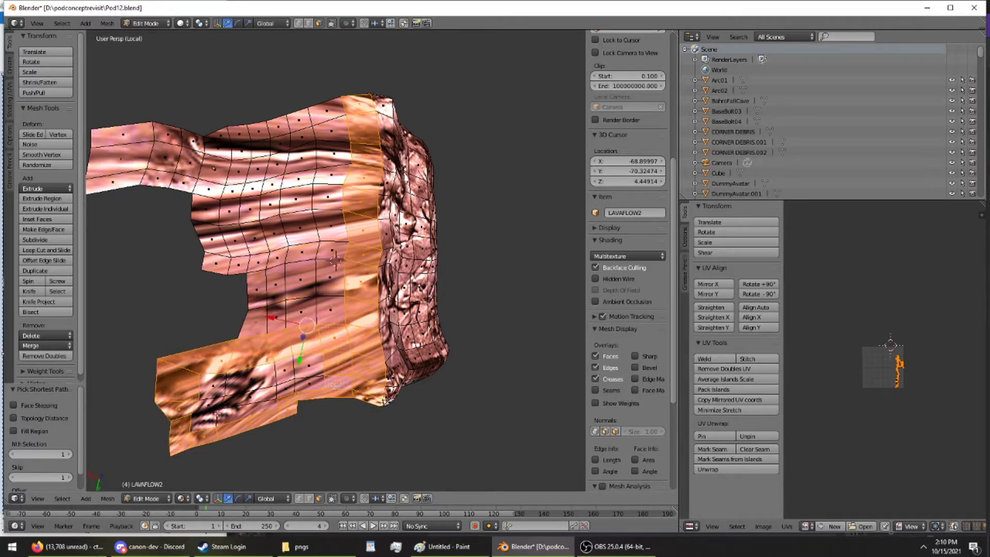
{"action": "right_click", "coordinate": [217, 385], "text": "ctrl"}
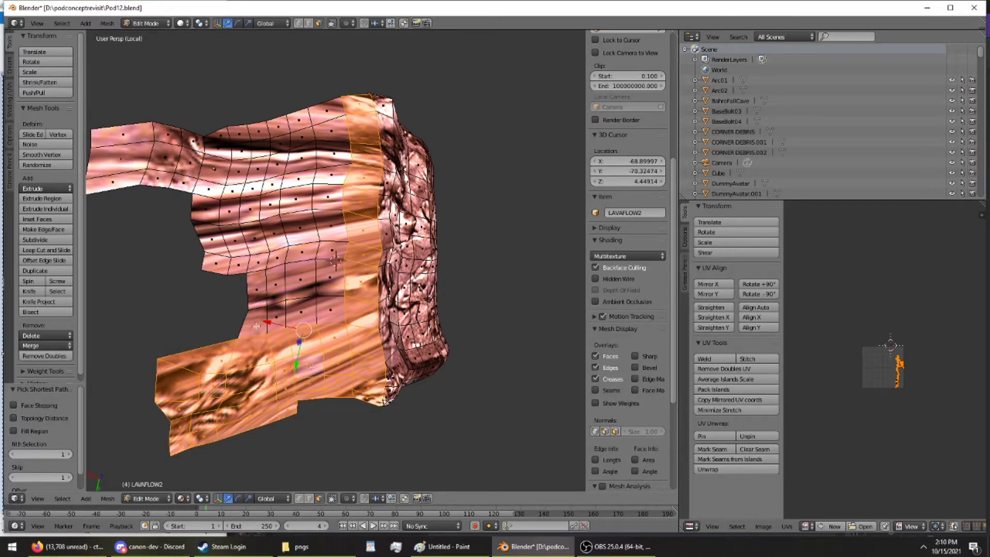
{"action": "right_click", "coordinate": [331, 319], "text": "ctrl"}
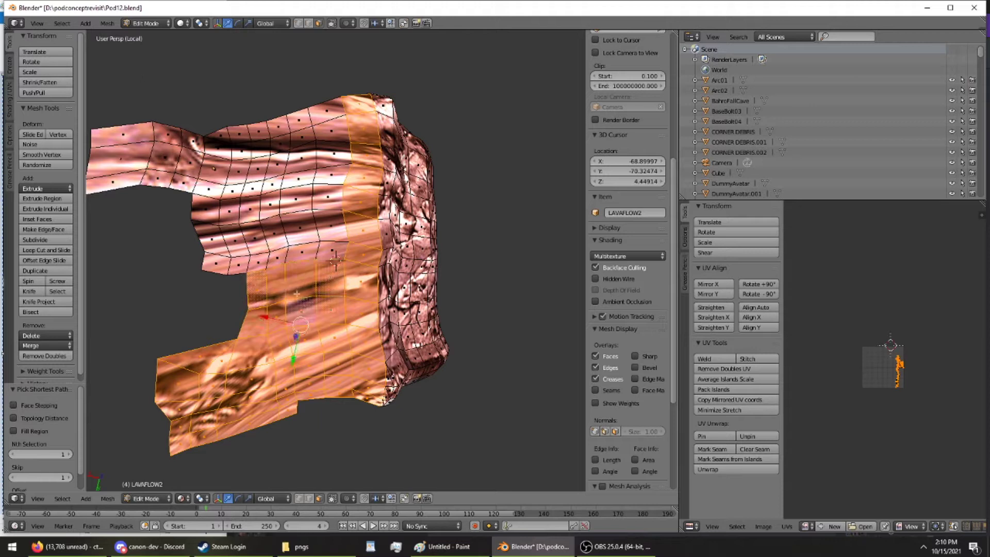
{"action": "right_click", "coordinate": [216, 257], "text": "ctrl"}
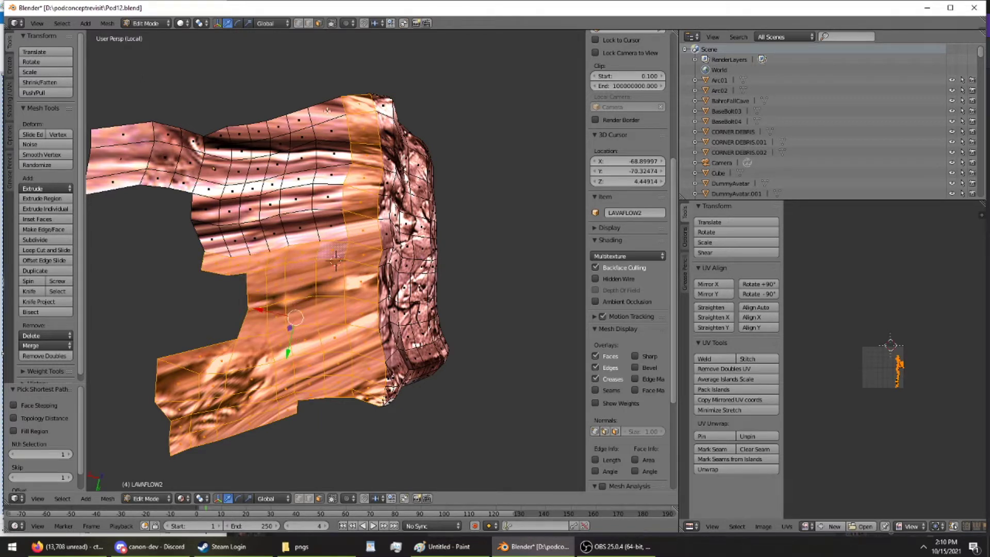
- Add the remaining flat top faces and the narrow tongue at the far end to the selection
{"action": "right_click", "coordinate": [328, 107], "text": "ctrl"}
{"action": "right_click", "coordinate": [209, 145], "text": "ctrl"}
{"action": "right_click", "coordinate": [213, 247], "text": "ctrl"}
{"action": "right_click", "coordinate": [305, 223], "text": "ctrl"}
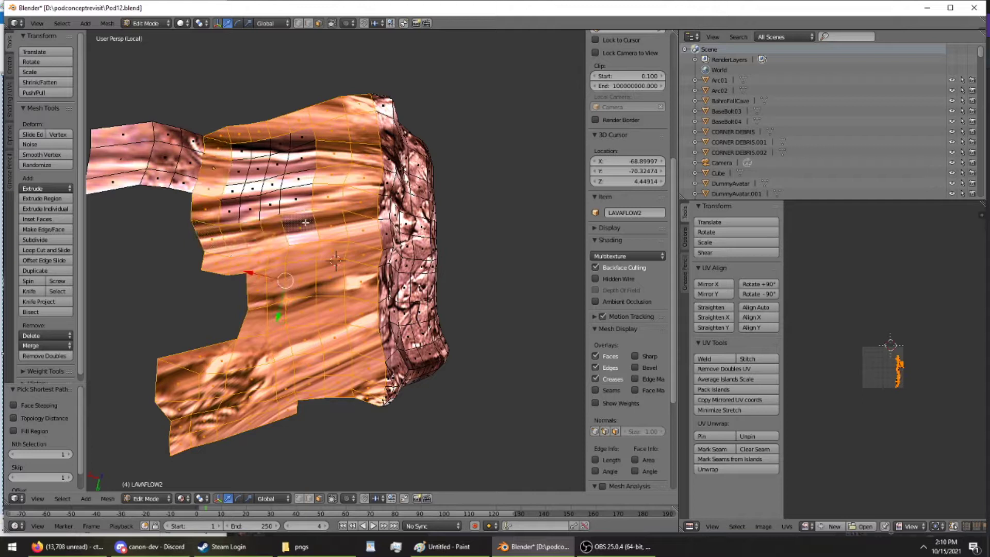
{"action": "right_click", "coordinate": [292, 139], "text": "ctrl"}
{"action": "right_click", "coordinate": [244, 146], "text": "ctrl"}
{"action": "right_click", "coordinate": [253, 227], "text": "ctrl"}
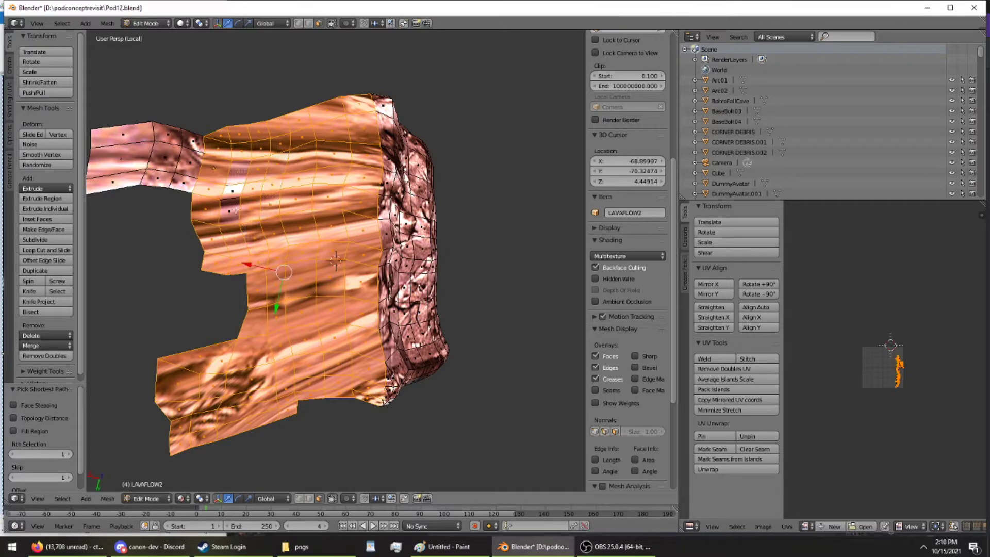
{"action": "middle_click_drag", "start_coordinate": [250, 208], "coordinate": [334, 229], "text": "shift"}
{"action": "right_click", "coordinate": [222, 198], "text": "ctrl"}
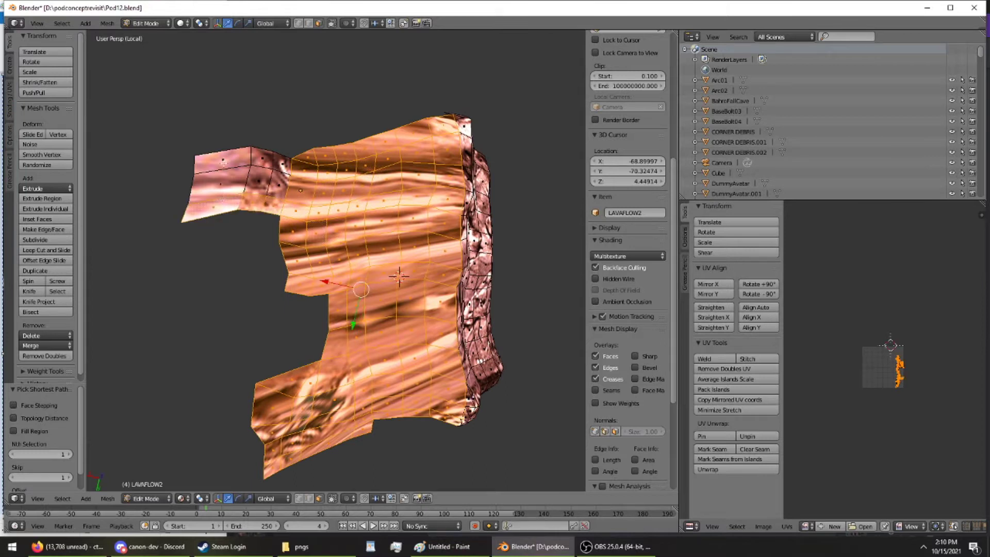
- UV-map the selected top faces with Project From View (Bounds) and rotate their UVs by 15.5°
{"action": "middle_click_drag", "start_coordinate": [271, 183], "coordinate": [298, 182]}
{"action": "key", "text": "u"}
{"action": "left_click", "coordinate": [298, 181]}
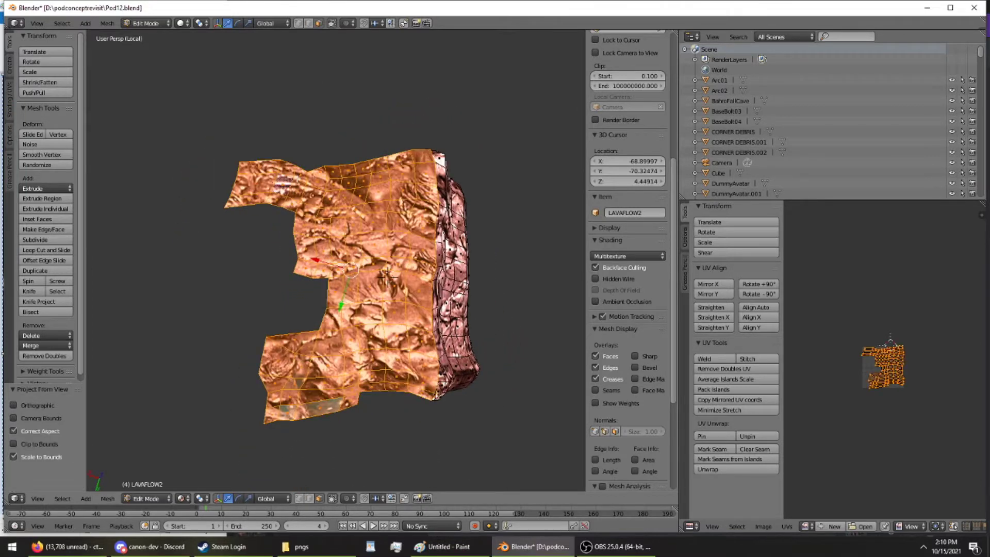
{"action": "key", "text": "a"}
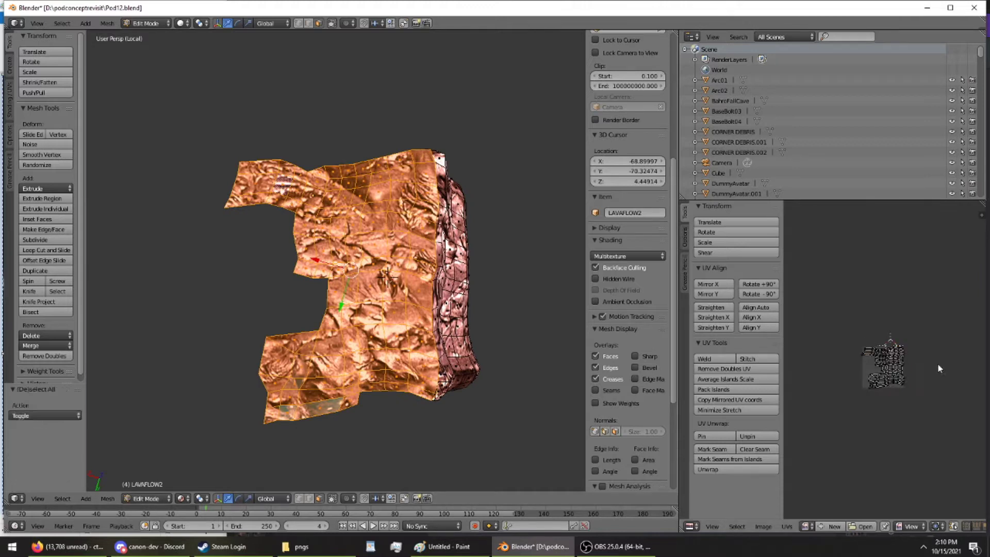
{"action": "key", "text": "a"}
{"action": "key", "text": "r"}
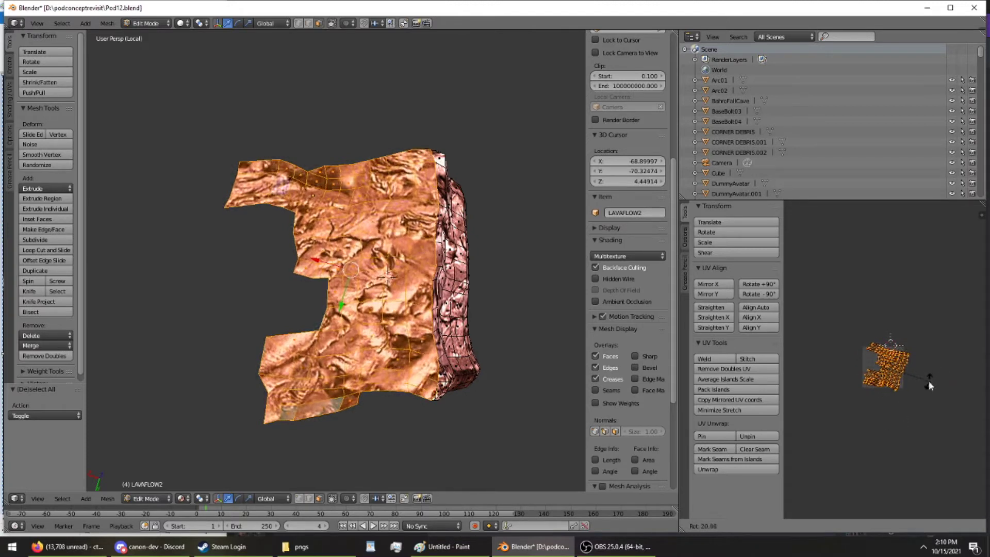
{"action": "left_click", "coordinate": [933, 381]}
- Rotate the top faces' UVs by another 5.36° and mirror them along X
{"action": "middle_click_drag", "start_coordinate": [519, 312], "coordinate": [316, 301]}
{"action": "key", "text": "r"}
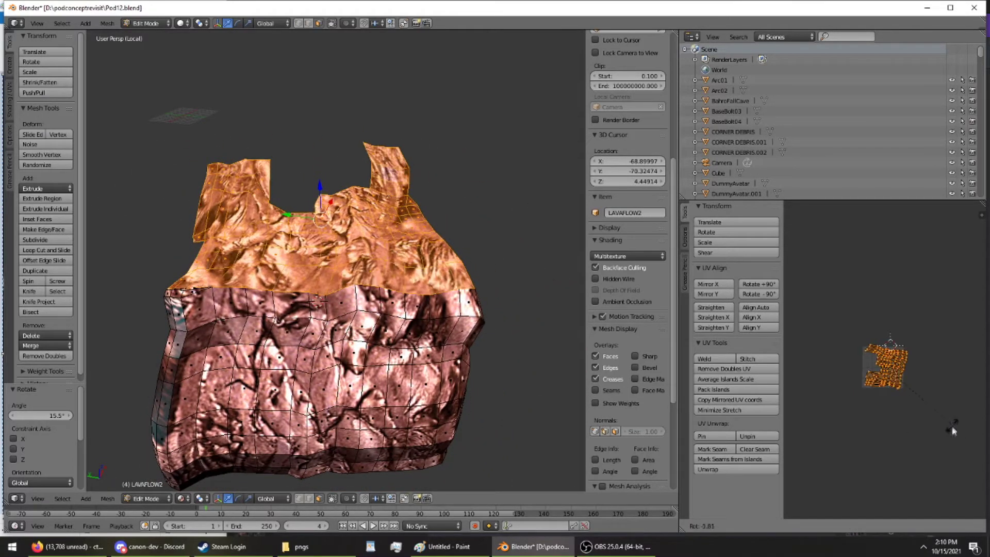
{"action": "left_click", "coordinate": [946, 434]}
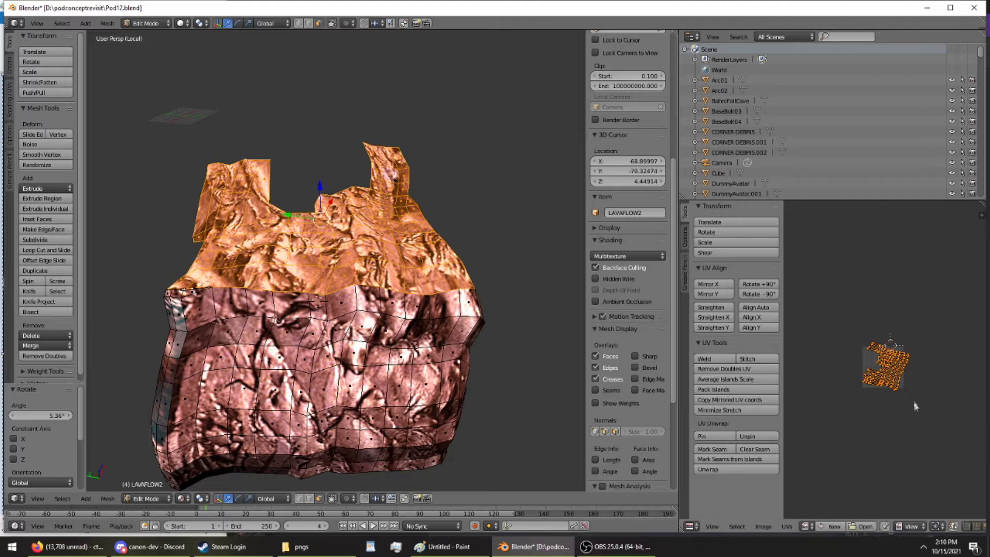
{"action": "scroll", "coordinate": [908, 384], "scroll_direction": "up", "scroll_amount": 3}
{"action": "middle_click_drag", "start_coordinate": [510, 268], "coordinate": [513, 298]}
{"action": "left_click", "coordinate": [705, 284]}
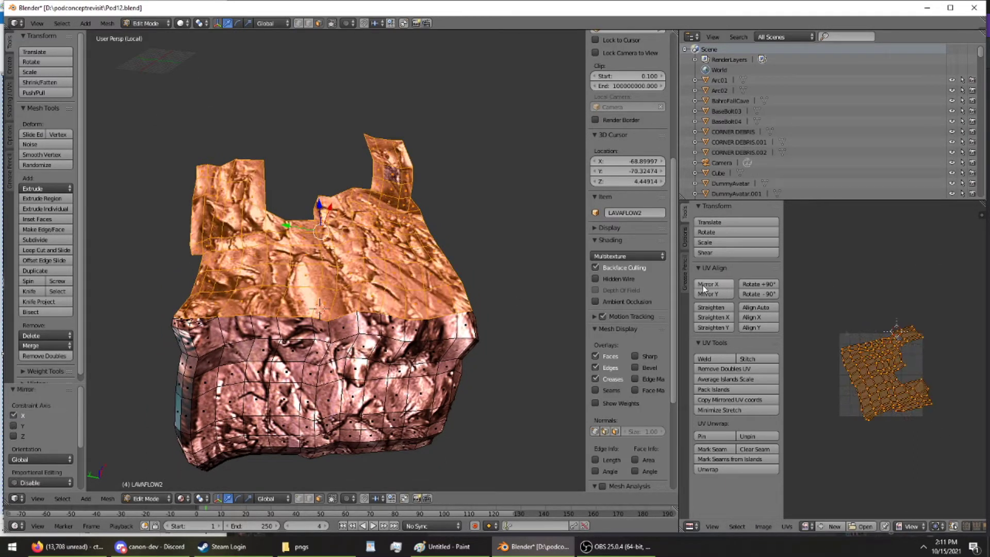
- Rotate the mirrored top UVs by -5.52° and shift them slightly to line up the texture with the lower faces
{"action": "key", "text": "r"}
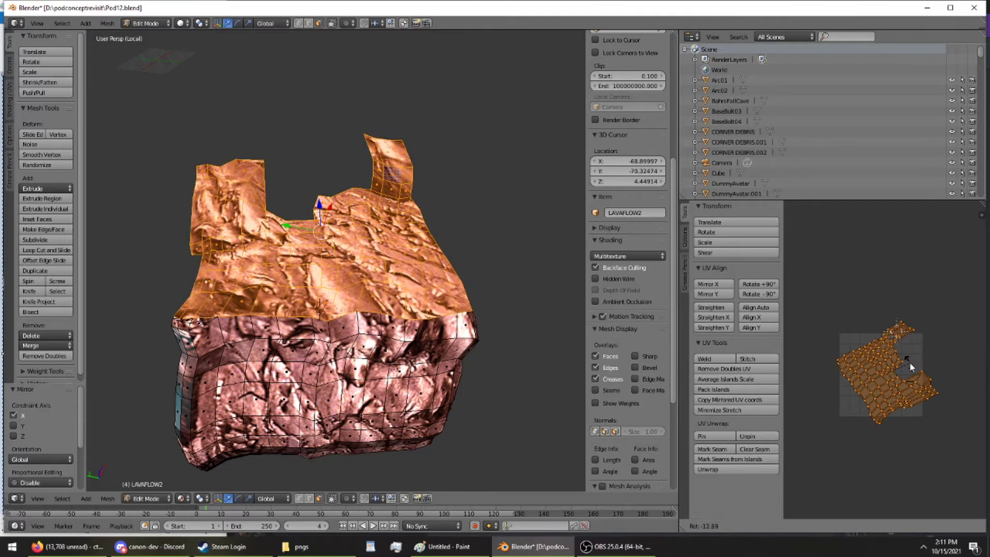
{"action": "left_click", "coordinate": [910, 365]}
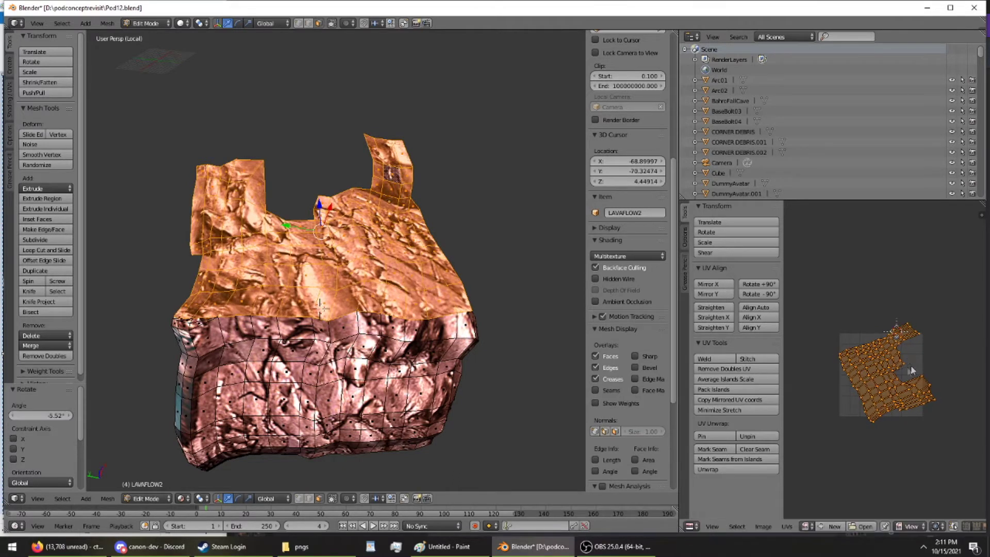
{"action": "key", "text": "g"}
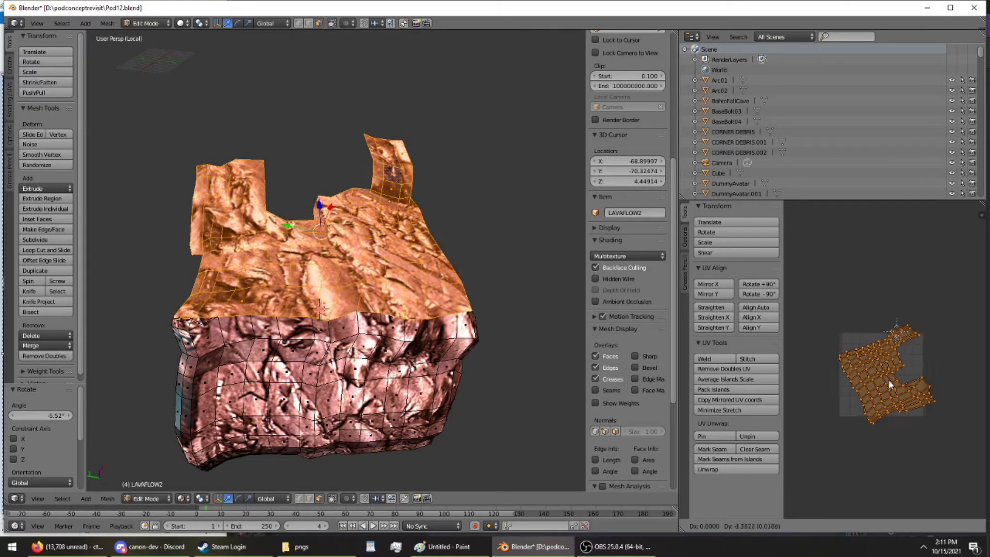
{"action": "left_click", "coordinate": [883, 377]}
- Return LAVAFLOW2 to Object Mode in the full scene and show the Properties editor in place of the UV/Image Editor
{"action": "middle_click_drag", "start_coordinate": [537, 322], "coordinate": [449, 318]}
{"action": "middle_click_drag", "start_coordinate": [321, 282], "coordinate": [541, 158]}
{"action": "key", "text": "KP_Divide"}
{"action": "left_click", "coordinate": [146, 24]}
{"action": "left_click", "coordinate": [148, 35]}
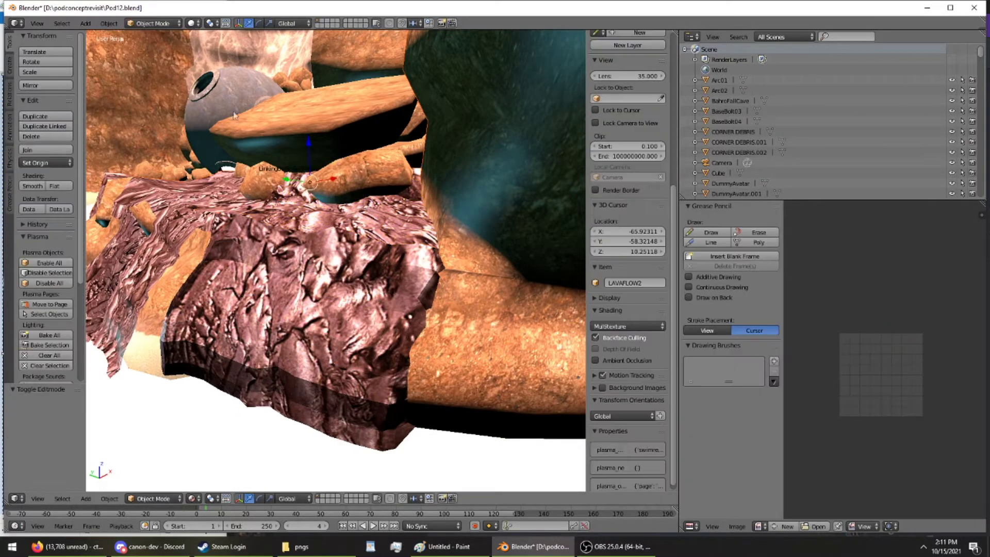
{"action": "left_click", "coordinate": [764, 529]}
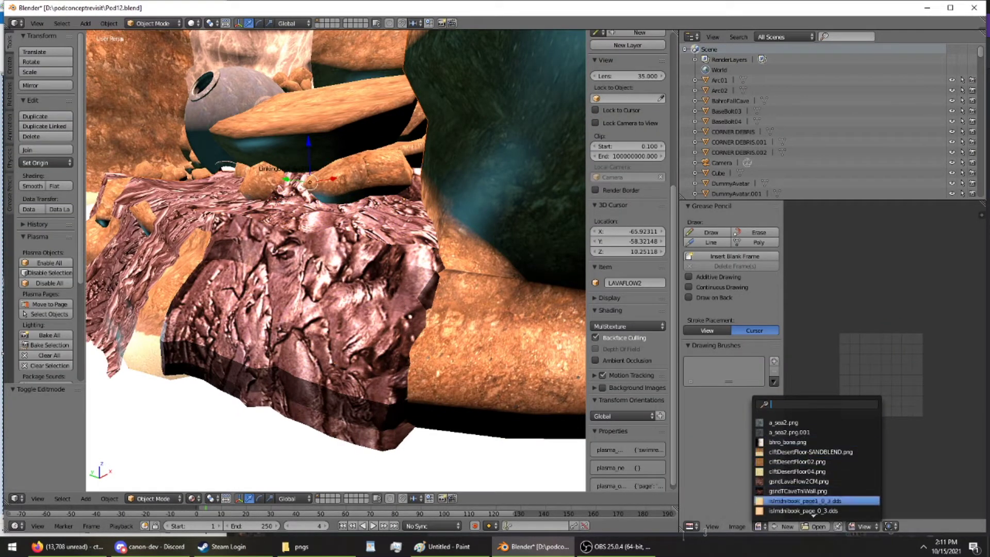
{"action": "left_click", "coordinate": [690, 526]}
{"action": "left_click", "coordinate": [711, 374]}
- Apply smooth shading to LAVAFLOW2 and check both lava flows against the surrounding rocks
{"action": "middle_click_drag", "start_coordinate": [304, 400], "coordinate": [380, 381]}
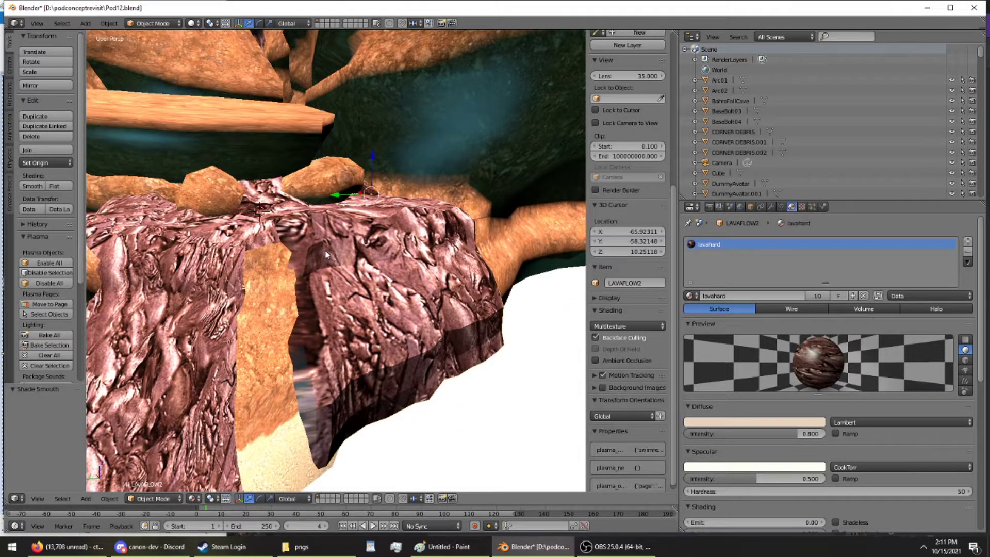
{"action": "key", "text": "KP_Divide"}
{"action": "key", "text": "KP_Divide"}
{"action": "left_click", "coordinate": [40, 186]}
{"action": "mouse_move", "coordinate": [401, 270]}
{"action": "middle_mouse_down"}
{"action": "mouse_move", "coordinate": [310, 284]}
{"action": "mouse_move", "coordinate": [375, 243]}
{"action": "mouse_move", "coordinate": [383, 299]}
{"action": "mouse_move", "coordinate": [427, 372]}
{"action": "middle_mouse_up"}
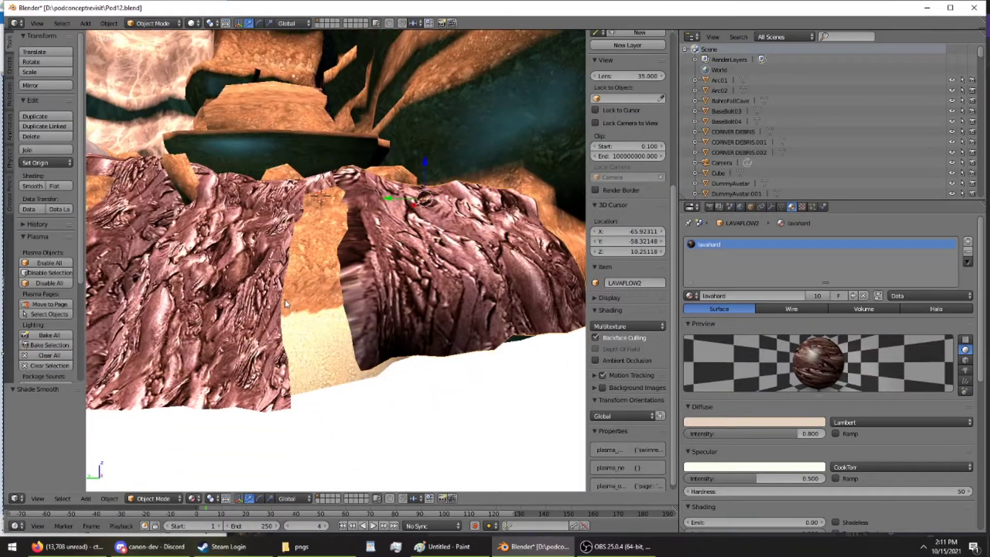
{"action": "middle_click_drag", "start_coordinate": [286, 304], "coordinate": [282, 280]}
{"action": "middle_click_drag", "start_coordinate": [273, 213], "coordinate": [427, 292]}
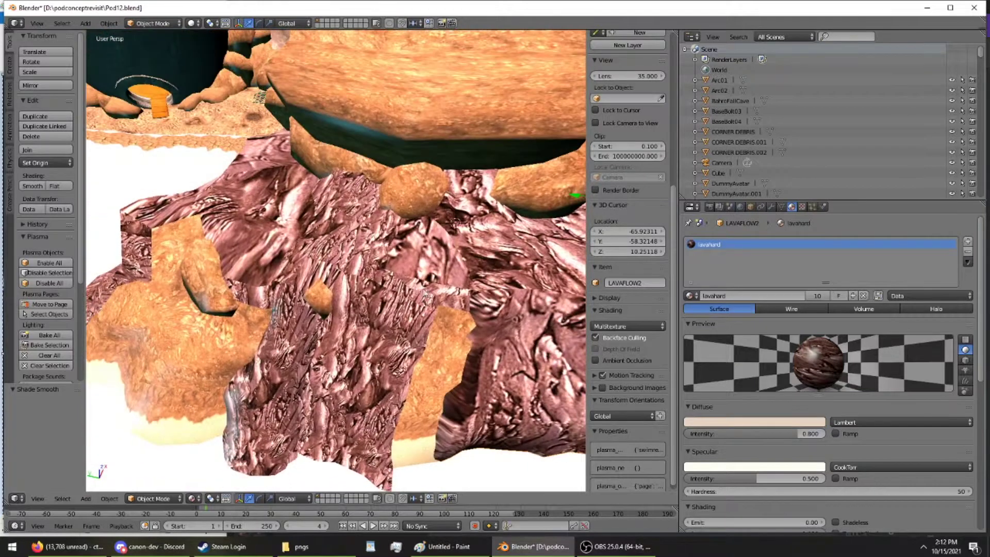
- Save Pod12.blend over the existing file and export the age to the uruDestiny game
{"action": "key", "text": "ctrl+s"}
{"action": "left_click", "coordinate": [426, 310]}
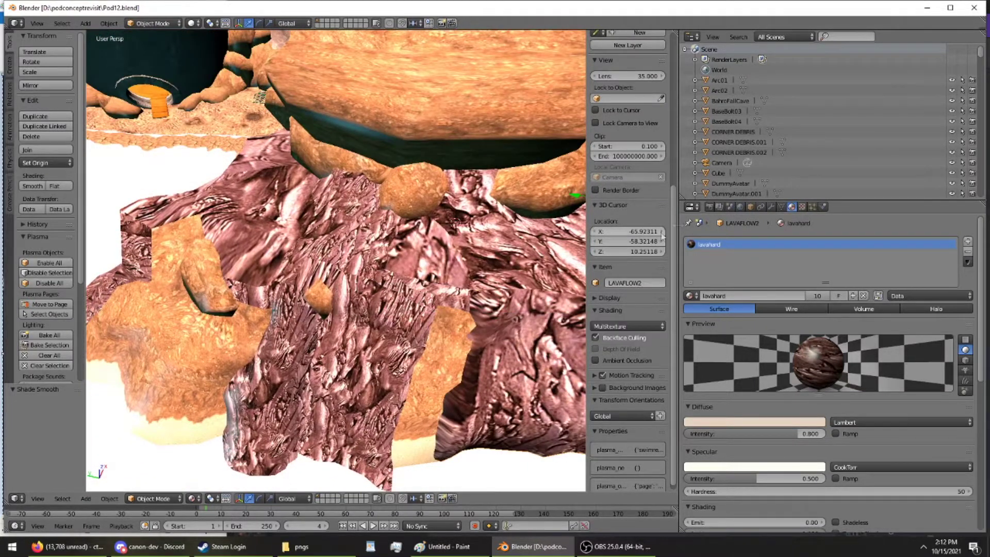
{"action": "left_click", "coordinate": [740, 206]}
{"action": "left_click", "coordinate": [766, 495]}
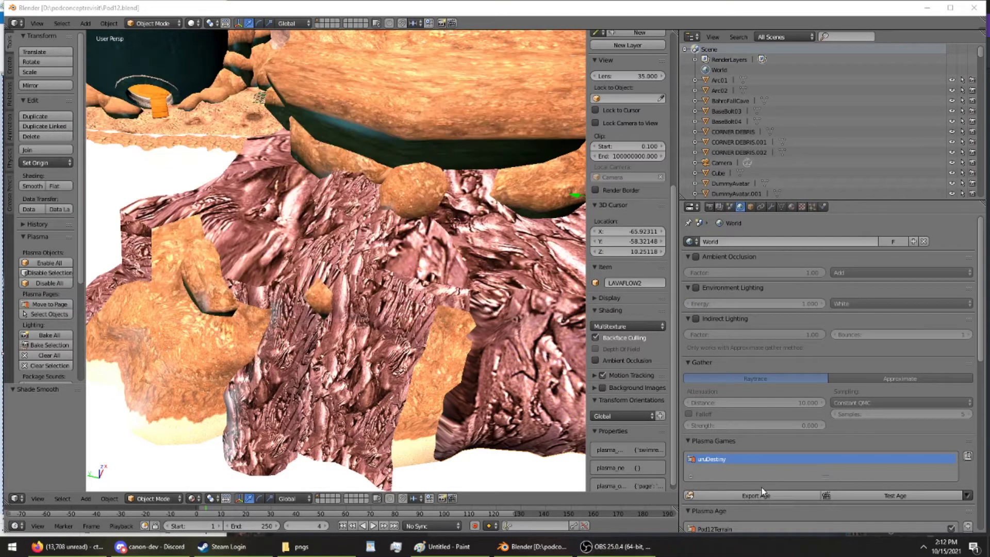
- Launch the exported age in Uru Live and walk over the lava flows to inspect where they meet the surrounding rocks
{"action": "left_click", "coordinate": [967, 495]}
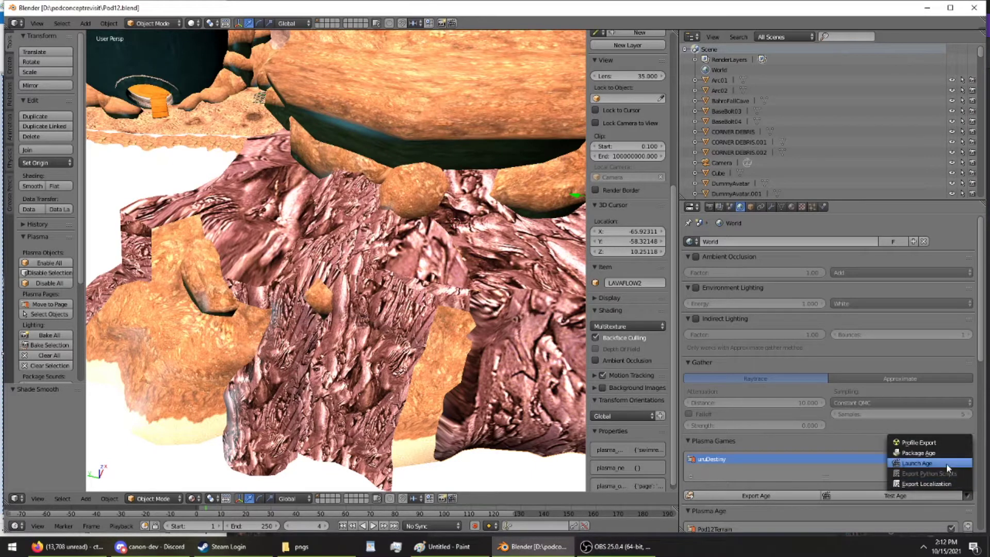
{"action": "left_click", "coordinate": [917, 463]}
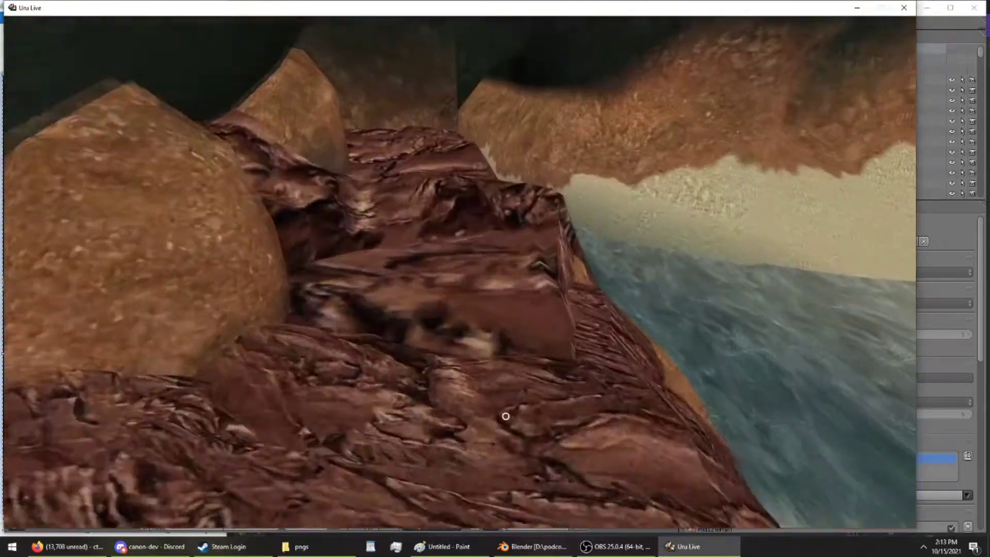
{"action": "key", "text": "Up"}
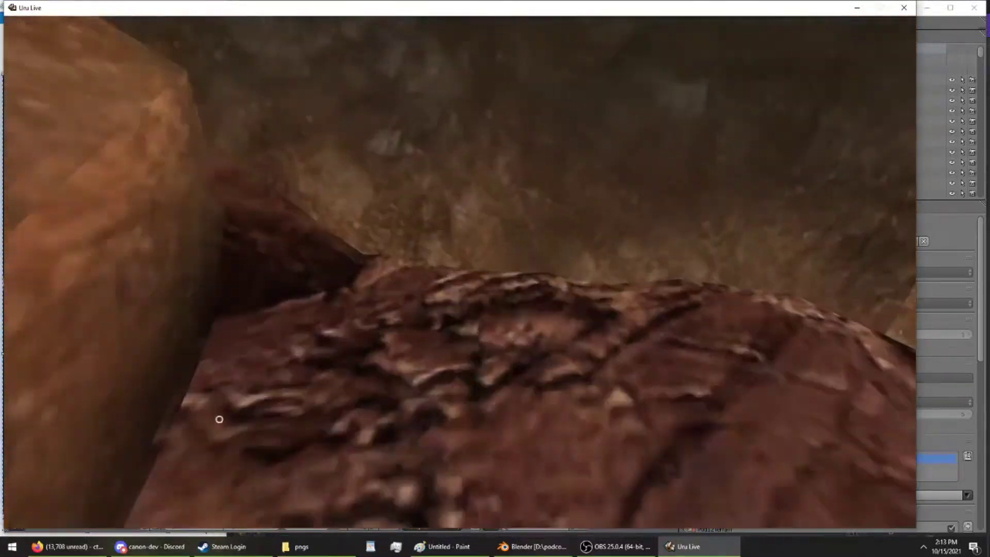
{"action": "key", "text": "Left"}
{"action": "right_click_drag", "start_coordinate": [321, 392], "coordinate": [763, 402]}
{"action": "key", "text": "Up"}
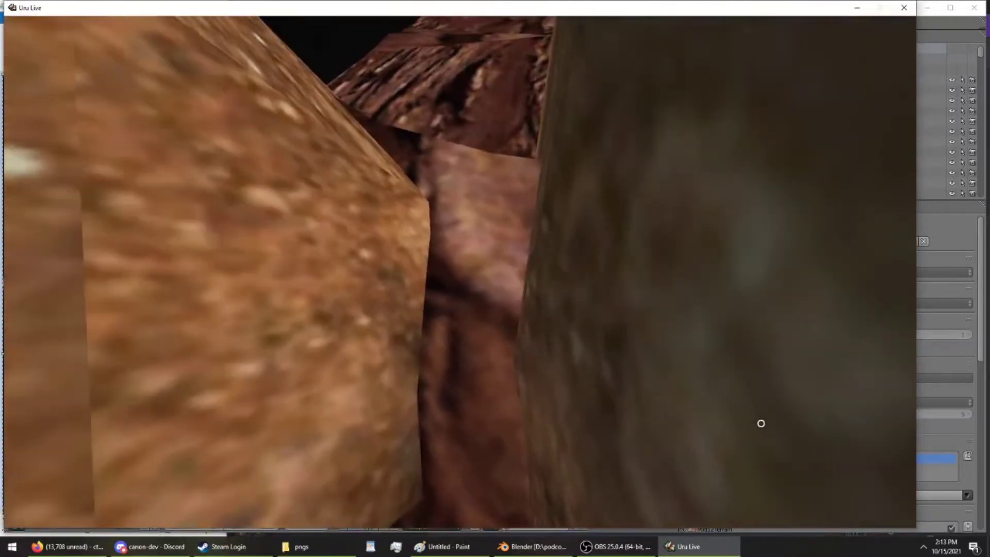
{"action": "key", "text": "Up"}
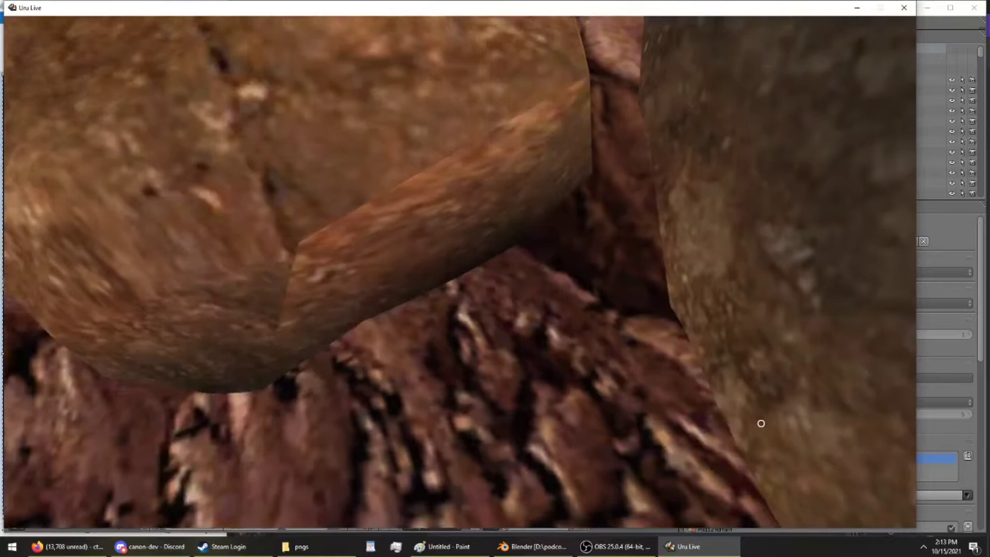
{"action": "right_click_drag", "start_coordinate": [774, 412], "coordinate": [795, 379]}
{"action": "key", "text": "Up"}
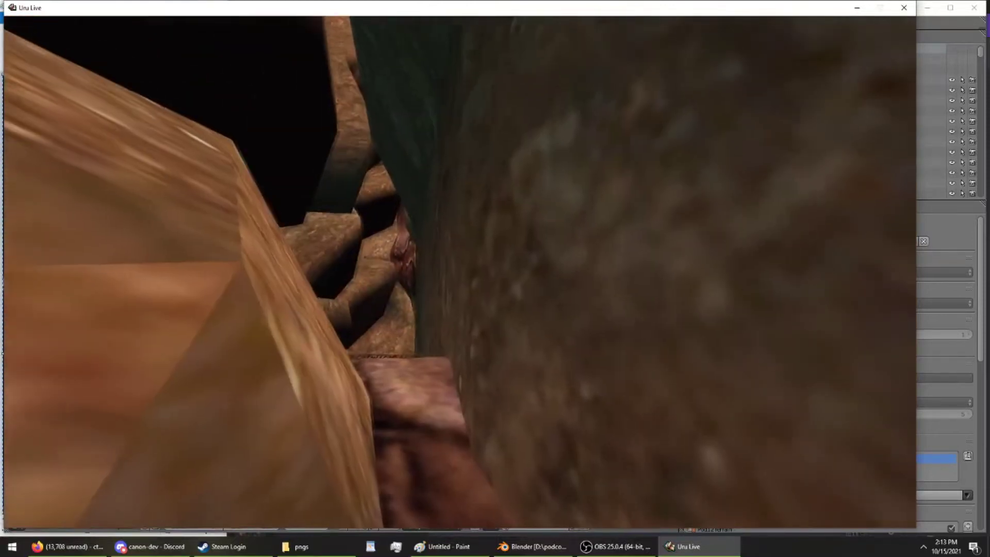
{"action": "key", "text": "Down"}
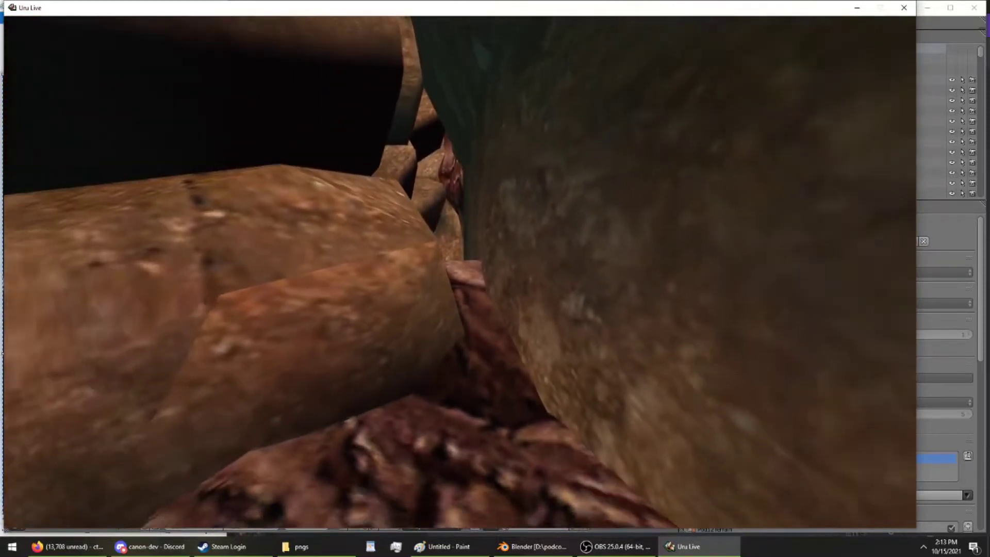
{"action": "key", "text": "Left"}
{"action": "key", "text": "Up"}
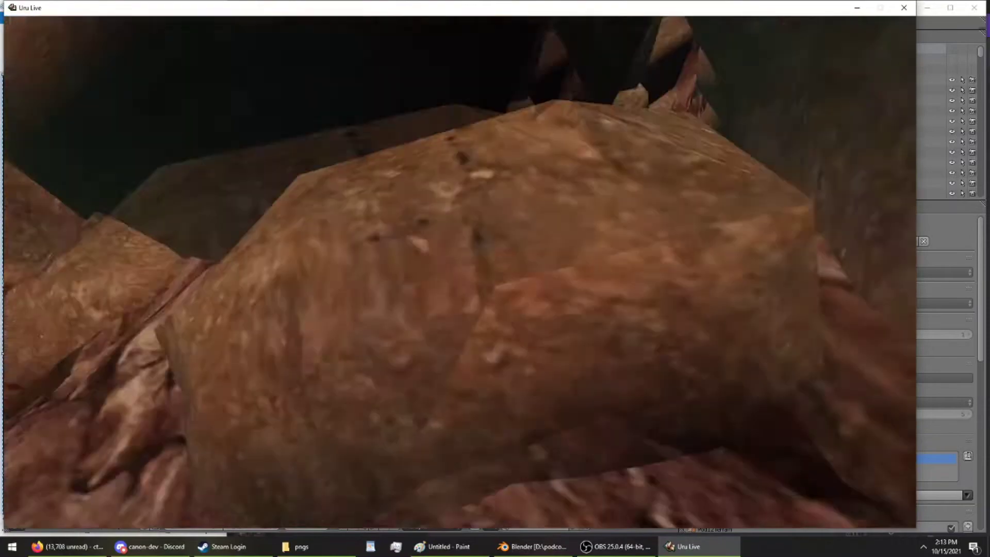
{"action": "key", "text": "Right"}
- Switch to Blender and enter Edit Mode on the volcanic rock wedged between the lava flows and the dark cliff
{"action": "left_click", "coordinate": [531, 546]}
{"action": "middle_click_drag", "start_coordinate": [513, 268], "coordinate": [334, 189]}
{"action": "right_click", "coordinate": [370, 190]}
{"action": "key", "text": "KP_Divide"}
{"action": "key", "text": "KP_Divide"}
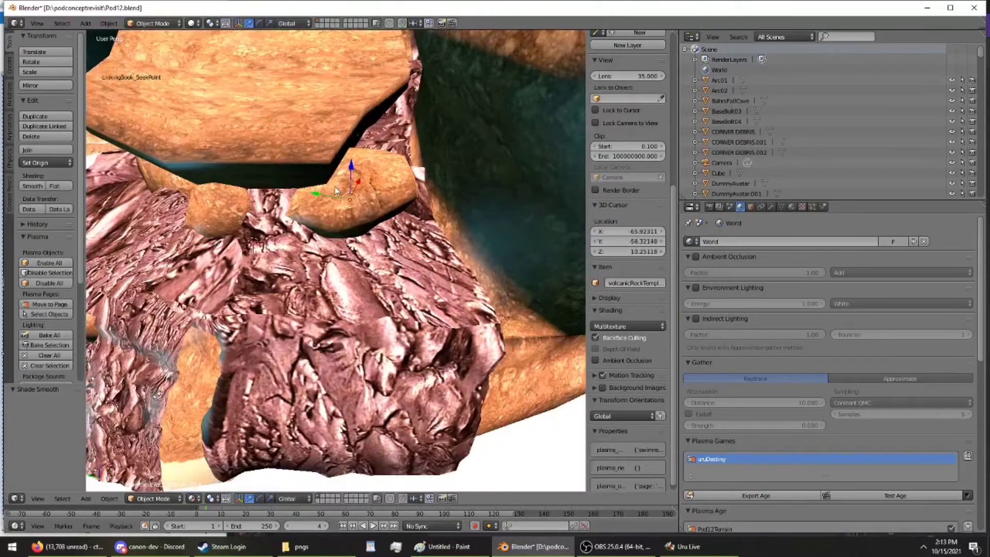
{"action": "left_click", "coordinate": [153, 24]}
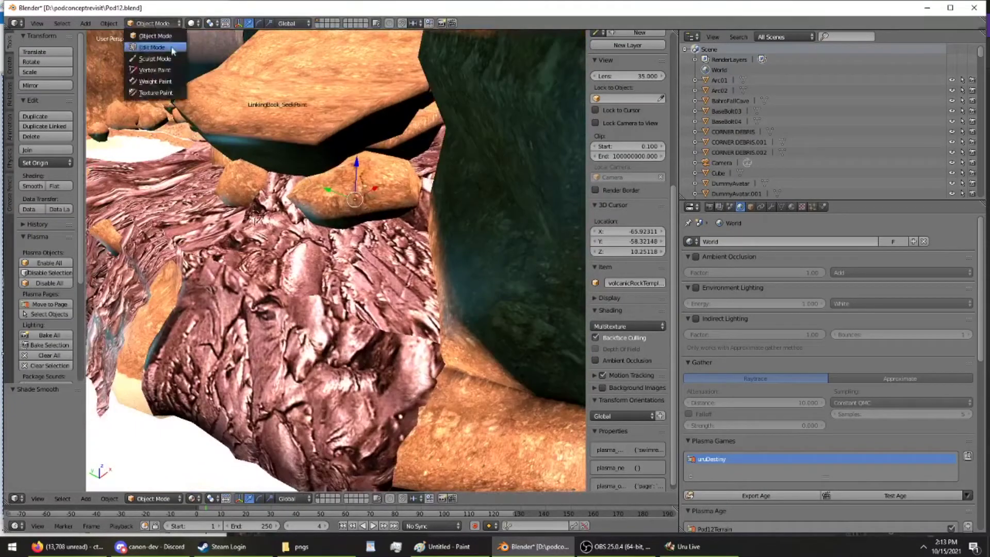
{"action": "left_click", "coordinate": [152, 47]}
- Lower the end of the volcanic rock nearest the cliff by 0.456 along Z so it sits closer to the lava
{"action": "middle_click_drag", "start_coordinate": [207, 51], "coordinate": [381, 50]}
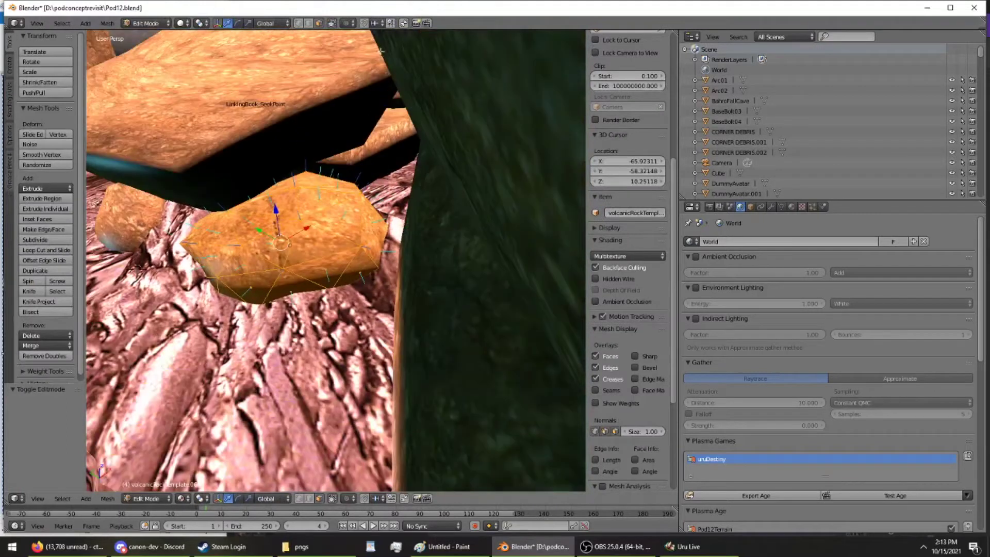
{"action": "right_click", "coordinate": [373, 253]}
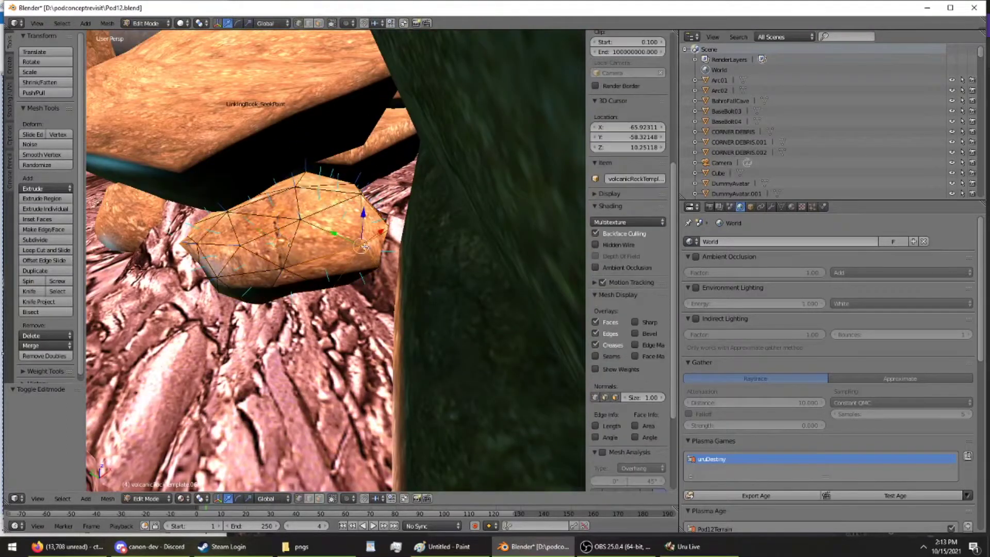
{"action": "key", "text": "g"}
{"action": "left_click", "coordinate": [330, 231]}
{"action": "middle_click_drag", "start_coordinate": [329, 231], "coordinate": [355, 182]}
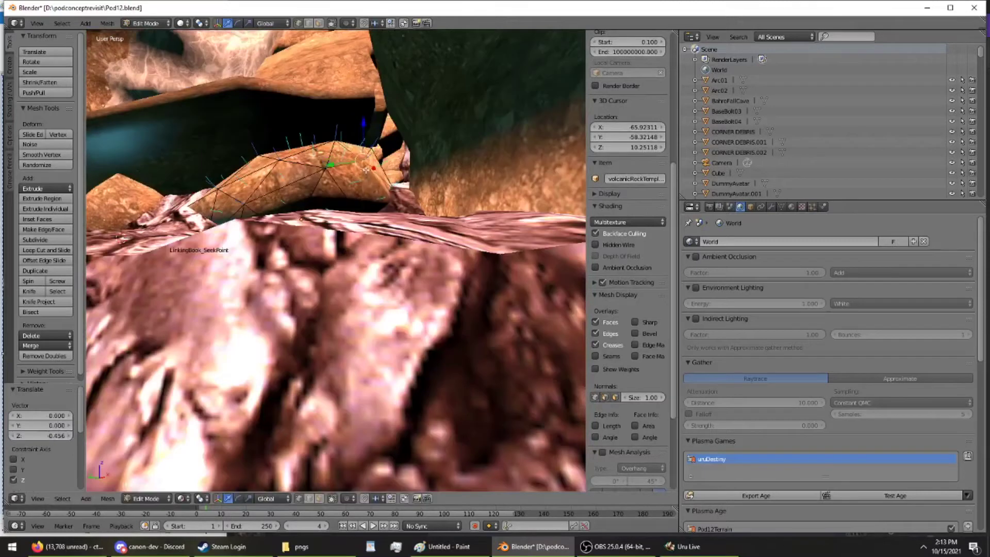
- Remap the whole volcanic rock's UVs with Sphere Projection, reapply it from a view centred on the rock, and return to Object Mode
{"action": "key", "text": "a"}
{"action": "key", "text": "u"}
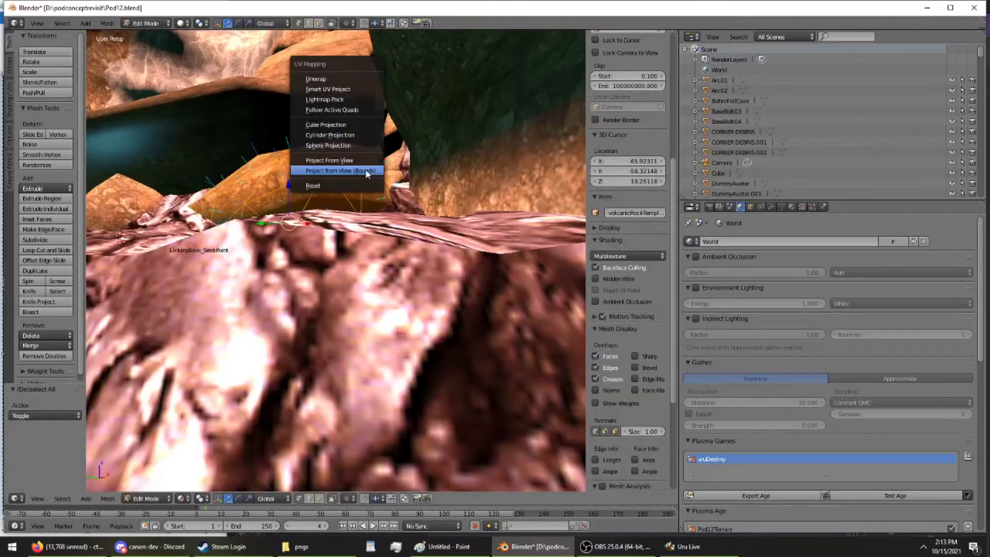
{"action": "left_click", "coordinate": [328, 145]}
{"action": "key", "text": "KP_Decimal"}
{"action": "key", "text": "u"}
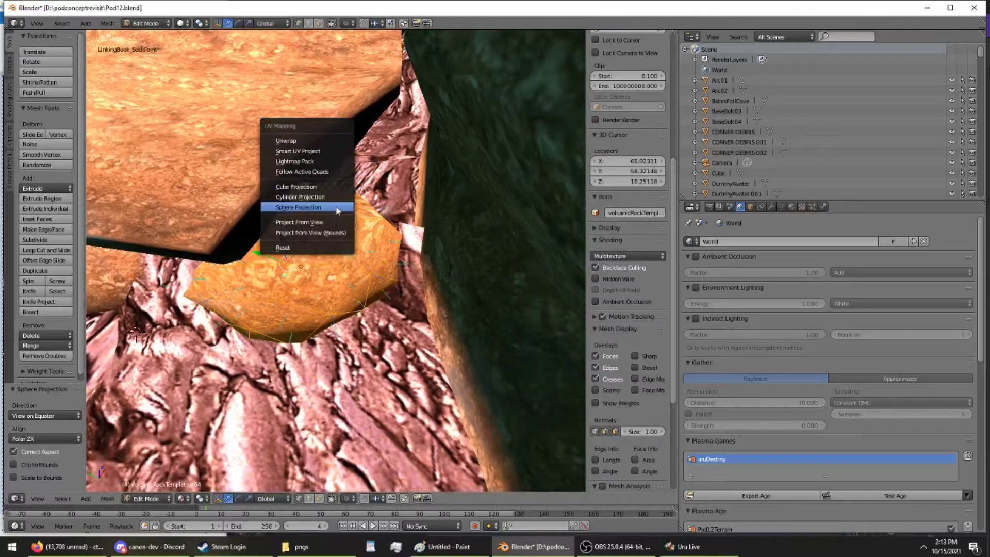
{"action": "left_click", "coordinate": [335, 204]}
{"action": "middle_click_drag", "start_coordinate": [335, 207], "coordinate": [335, 178]}
{"action": "left_click", "coordinate": [165, 35]}
{"action": "middle_click_drag", "start_coordinate": [289, 206], "coordinate": [246, 439]}
- Switch to Uru Live and look across the water at the cave walls and lava
{"action": "key", "text": "alt+Tab"}
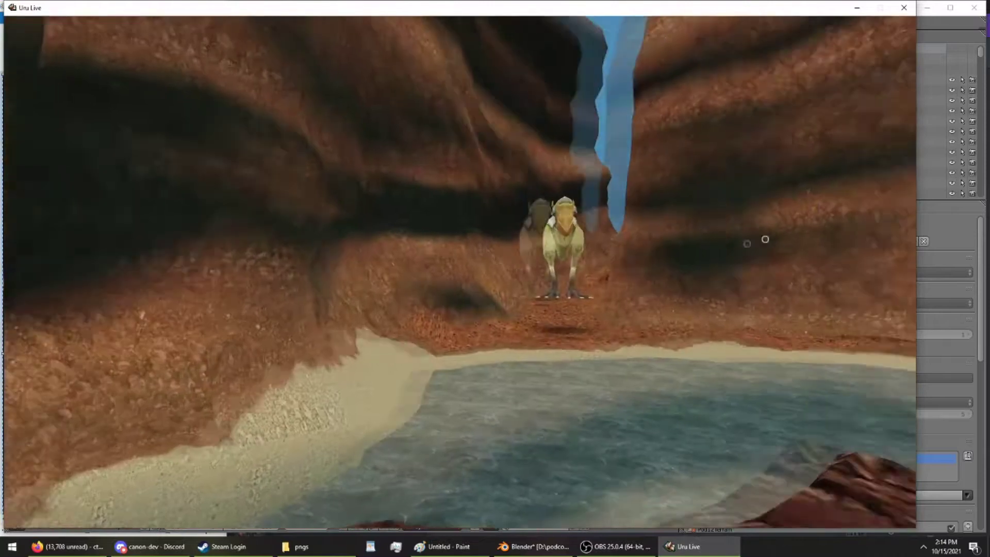
{"action": "right_click_drag", "start_coordinate": [765, 239], "coordinate": [851, 237]}
{"action": "key", "text": "Up"}
{"action": "right_click_drag", "start_coordinate": [609, 248], "coordinate": [444, 402]}
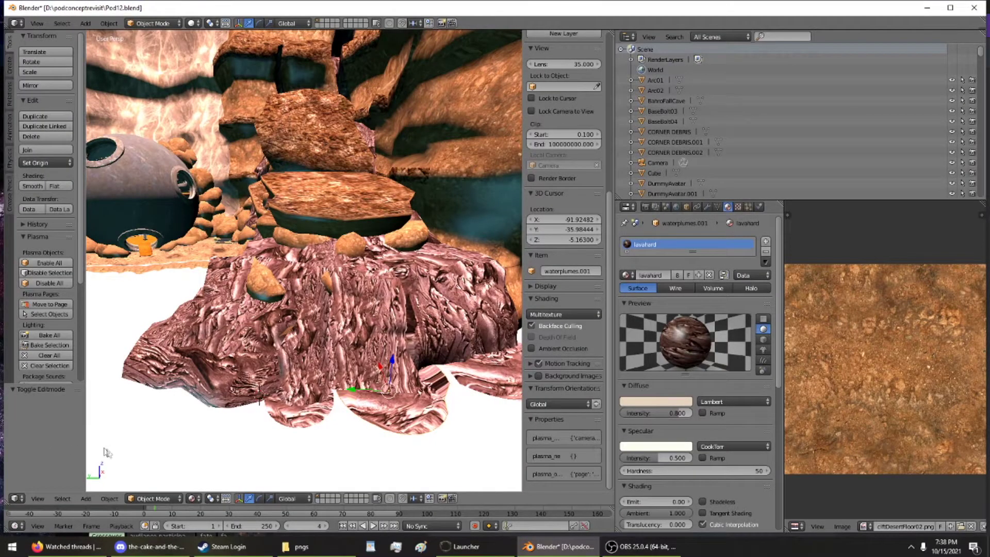
- Examine the lava flows, the cracked ground beside them, and the round lava discs at their base from above and below
{"action": "middle_click_drag", "start_coordinate": [284, 298], "coordinate": [328, 255]}
{"action": "middle_click_drag", "start_coordinate": [367, 325], "coordinate": [227, 309]}
{"action": "middle_click_drag", "start_coordinate": [317, 280], "coordinate": [470, 76]}
{"action": "middle_click_drag", "start_coordinate": [441, 237], "coordinate": [402, 201]}
{"action": "middle_click_drag", "start_coordinate": [312, 235], "coordinate": [364, 251]}
{"action": "middle_click_drag", "start_coordinate": [251, 317], "coordinate": [349, 324]}
{"action": "middle_click_drag", "start_coordinate": [203, 331], "coordinate": [270, 218]}
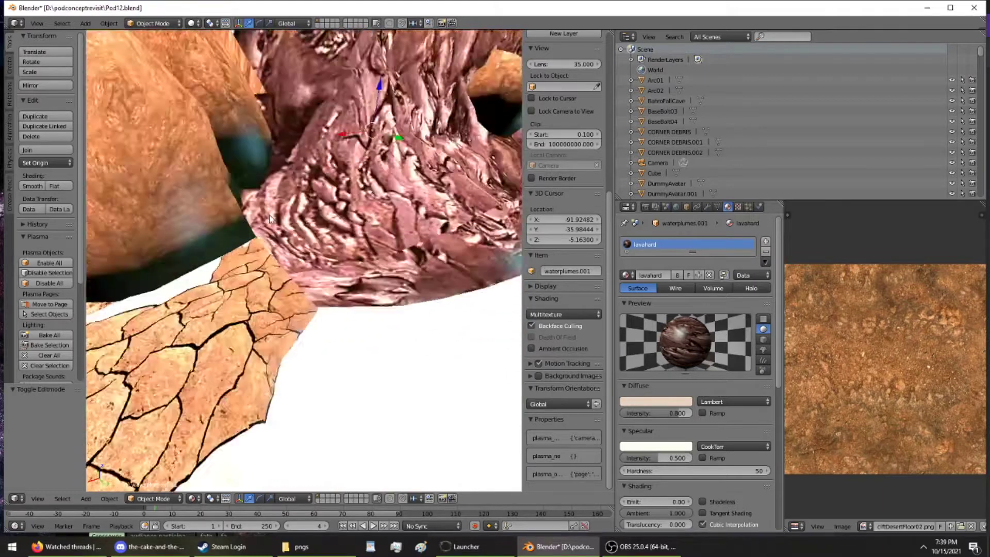
{"action": "scroll", "coordinate": [270, 218], "scroll_direction": "up", "scroll_amount": 3}
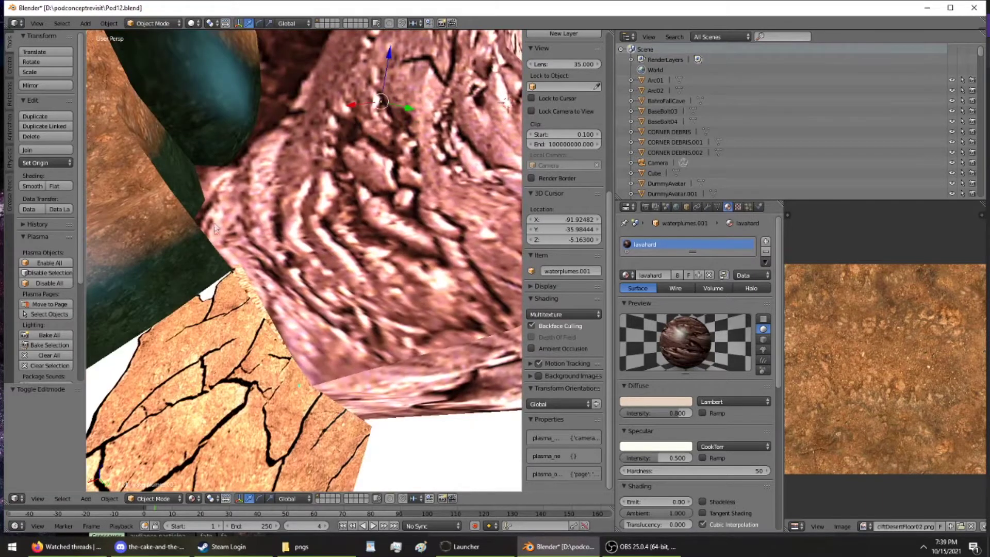
{"action": "scroll", "coordinate": [215, 229], "scroll_direction": "up", "scroll_amount": 2}
{"action": "middle_click_drag", "start_coordinate": [219, 247], "coordinate": [268, 323]}
{"action": "scroll", "coordinate": [281, 273], "scroll_direction": "up", "scroll_amount": 1}
{"action": "middle_click_drag", "start_coordinate": [281, 274], "coordinate": [339, 255]}
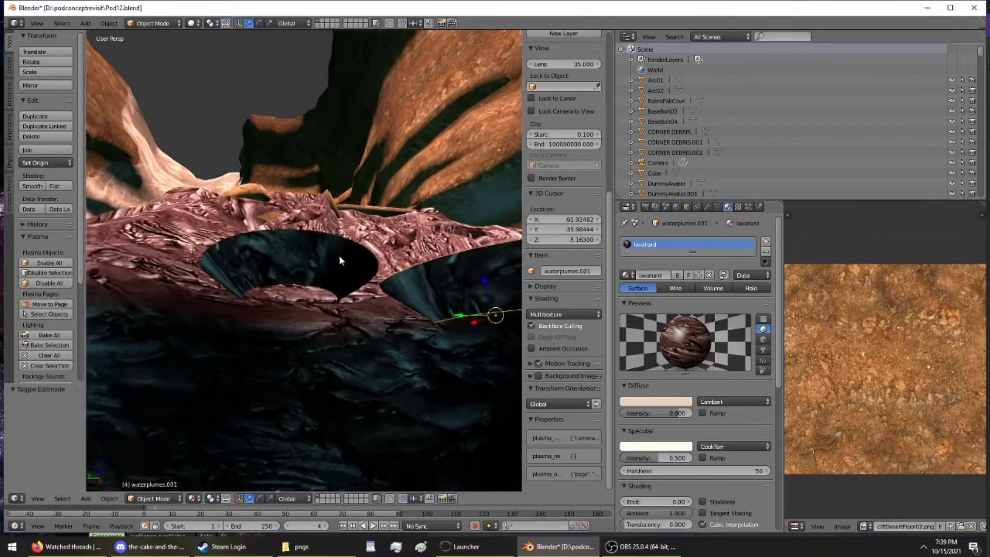
{"action": "scroll", "coordinate": [339, 257], "scroll_direction": "up", "scroll_amount": 3}
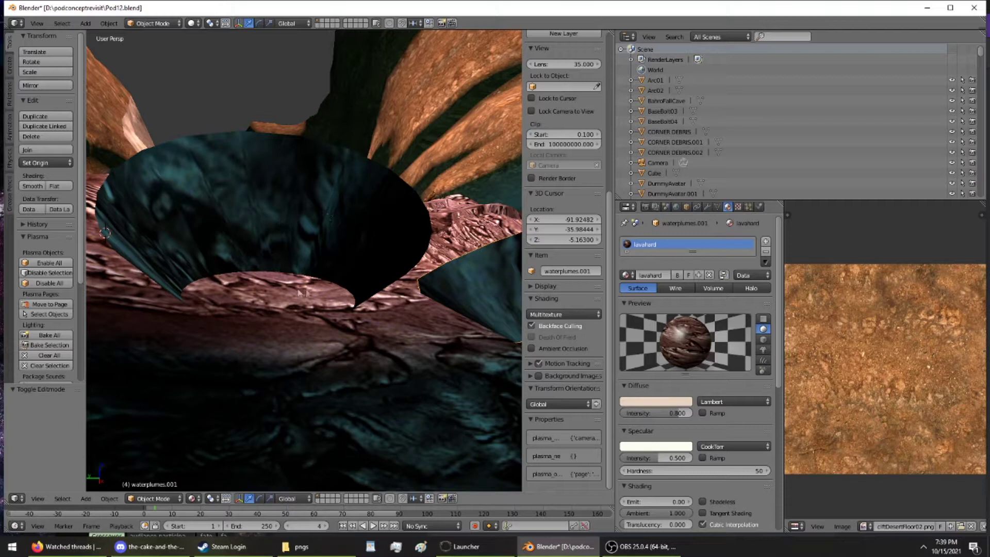
{"action": "middle_click_drag", "start_coordinate": [370, 159], "coordinate": [300, 219]}
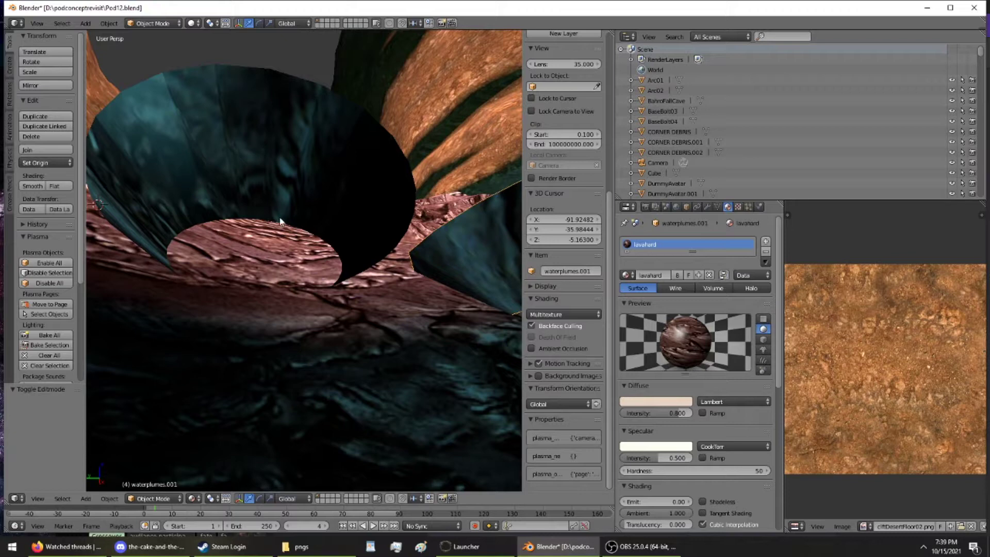
{"action": "scroll", "coordinate": [280, 220], "scroll_direction": "up", "scroll_amount": 6}
{"action": "middle_click_drag", "start_coordinate": [287, 214], "coordinate": [280, 260]}
- Isolate the round lava disc waterplumes at the base of the flow and enter Edit Mode on it
{"action": "right_click", "coordinate": [299, 364]}
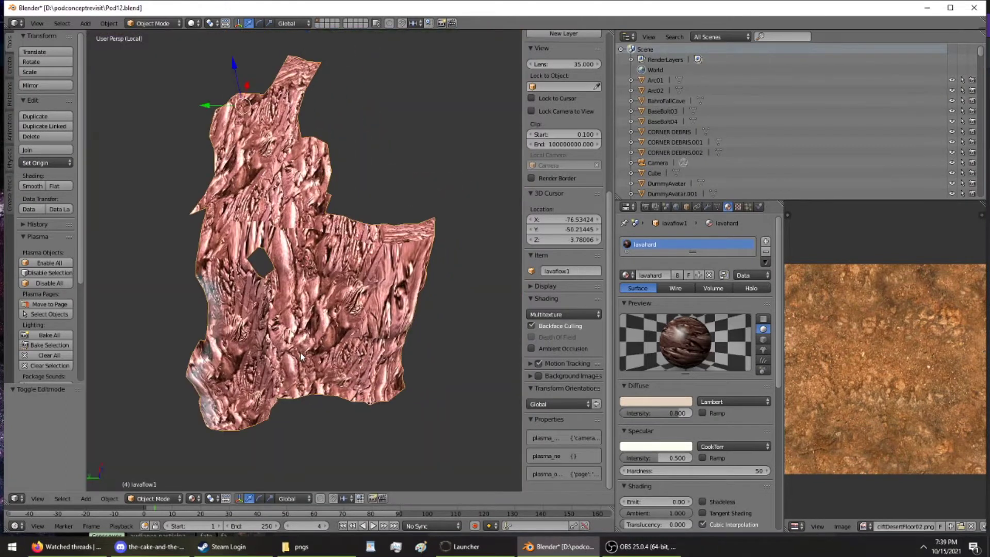
{"action": "key", "text": "KP_Divide"}
{"action": "right_click", "coordinate": [301, 369]}
{"action": "key", "text": "KP_Divide"}
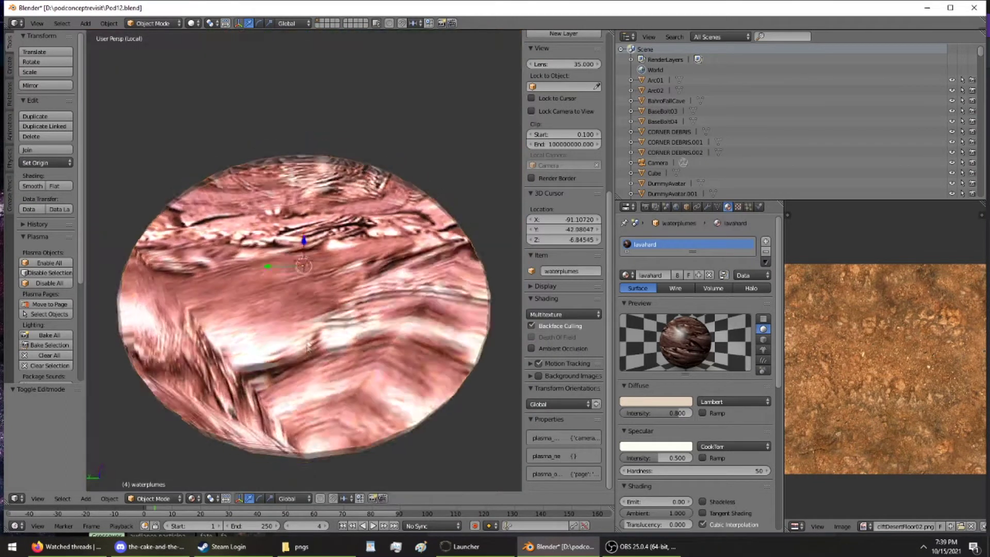
{"action": "middle_click_drag", "start_coordinate": [308, 310], "coordinate": [172, 84]}
{"action": "left_click", "coordinate": [168, 24]}
{"action": "left_click", "coordinate": [154, 47]}
{"action": "mouse_move", "coordinate": [233, 110]}
{"action": "middle_mouse_down"}
{"action": "mouse_move", "coordinate": [237, 137]}
{"action": "mouse_move", "coordinate": [228, 113]}
{"action": "middle_mouse_up"}
- Select a run of faces along the rim of waterplumes with Pick Shortest Path and adjust their height in the full scene
{"action": "right_click", "coordinate": [325, 233]}
{"action": "right_click", "coordinate": [199, 243], "text": "ctrl"}
{"action": "key", "text": "KP_Divide"}
{"action": "middle_click_drag", "start_coordinate": [240, 357], "coordinate": [208, 244]}
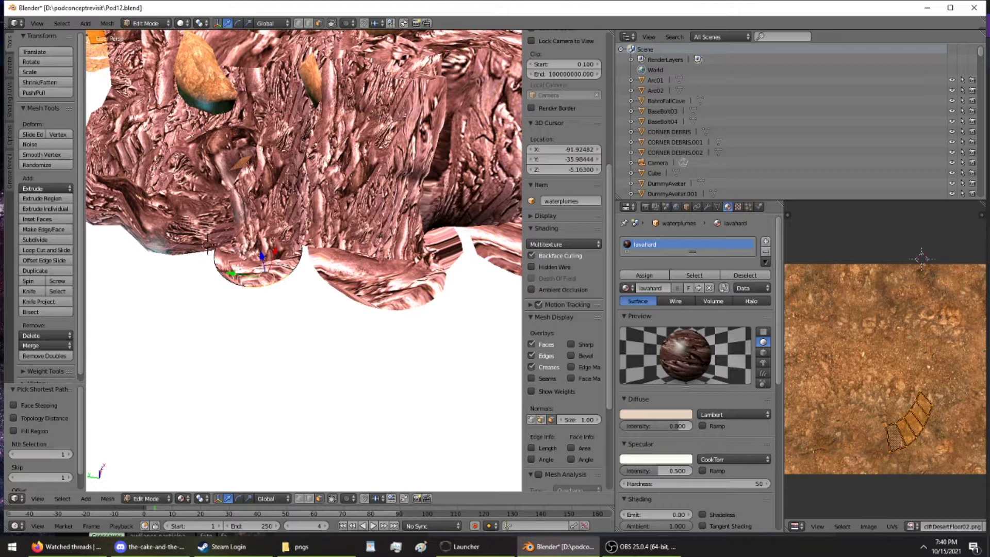
{"action": "key", "text": "g"}
{"action": "key", "text": "z"}
{"action": "left_click_drag", "start_coordinate": [248, 279], "coordinate": [248, 279]}
- Reshape the rim of waterplumes by moving part of it -1.385 along X and repositioning the neighbouring rim faces
{"action": "left_click_drag", "start_coordinate": [277, 249], "coordinate": [279, 265]}
{"action": "mouse_move", "coordinate": [281, 273]}
{"action": "middle_mouse_down"}
{"action": "mouse_move", "coordinate": [266, 230]}
{"action": "mouse_move", "coordinate": [269, 285]}
{"action": "middle_mouse_up"}
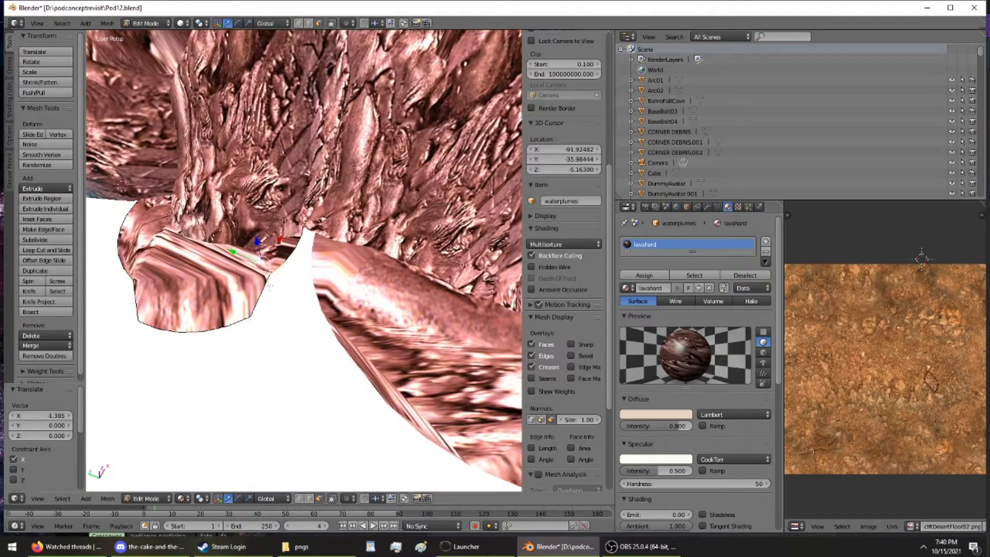
{"action": "left_click_drag", "start_coordinate": [249, 259], "coordinate": [274, 272]}
{"action": "mouse_move", "coordinate": [274, 272]}
{"action": "middle_mouse_down"}
{"action": "mouse_move", "coordinate": [276, 227]}
{"action": "mouse_move", "coordinate": [279, 283]}
{"action": "middle_mouse_up"}
{"action": "right_click", "coordinate": [281, 247]}
{"action": "left_click_drag", "start_coordinate": [256, 227], "coordinate": [271, 233]}
{"action": "mouse_move", "coordinate": [271, 232]}
{"action": "middle_mouse_down"}
{"action": "mouse_move", "coordinate": [254, 221]}
{"action": "mouse_move", "coordinate": [317, 235]}
{"action": "mouse_move", "coordinate": [279, 226]}
{"action": "middle_mouse_up"}
- Select another run of rim faces on waterplumes with Pick Shortest Path and shift it along Y to reshape the disc's outline
{"action": "right_click", "coordinate": [208, 227], "text": "ctrl"}
{"action": "middle_click_drag", "start_coordinate": [208, 227], "coordinate": [132, 284]}
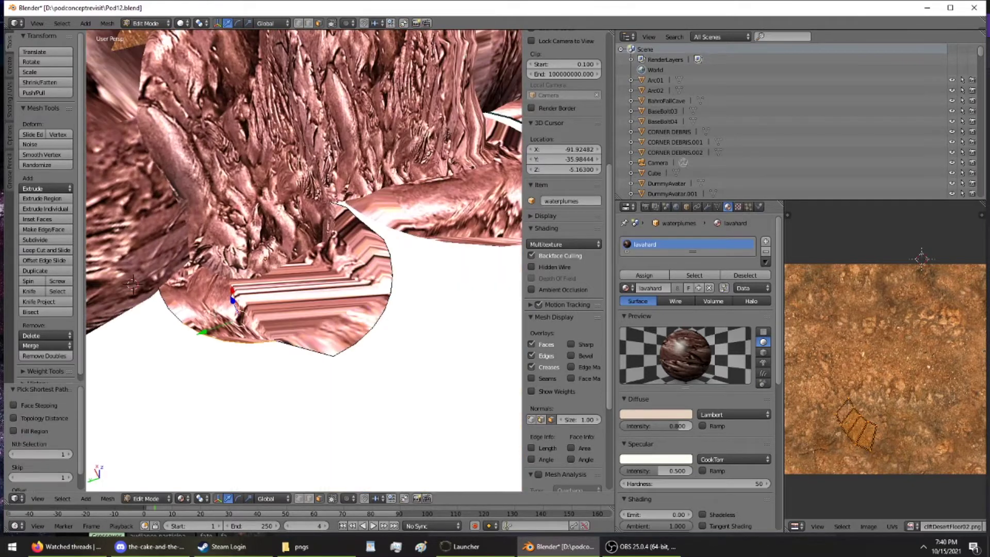
{"action": "key", "text": "g"}
{"action": "key", "text": "y"}
{"action": "left_click", "coordinate": [133, 284]}
{"action": "left_click_drag", "start_coordinate": [210, 299], "coordinate": [215, 320]}
- Move a single rim face of waterplumes 0.832 along Y
{"action": "middle_click_drag", "start_coordinate": [215, 320], "coordinate": [119, 306]}
{"action": "key", "text": "g"}
{"action": "key", "text": "y"}
{"action": "left_click", "coordinate": [166, 339]}
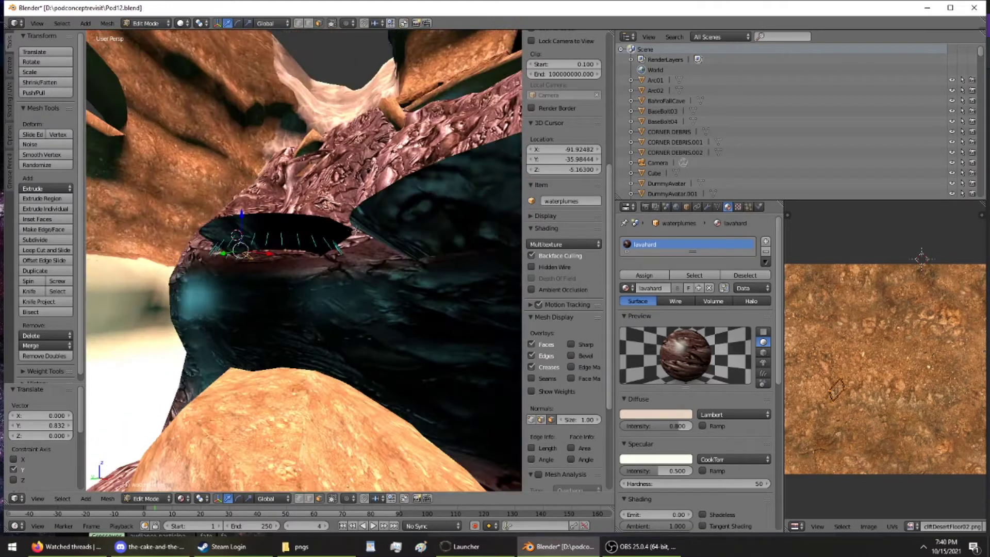
- Reposition the rim face of waterplumes closest to the adjoining lava disc to refine the gap between them
{"action": "right_click", "coordinate": [349, 234], "text": "ctrl"}
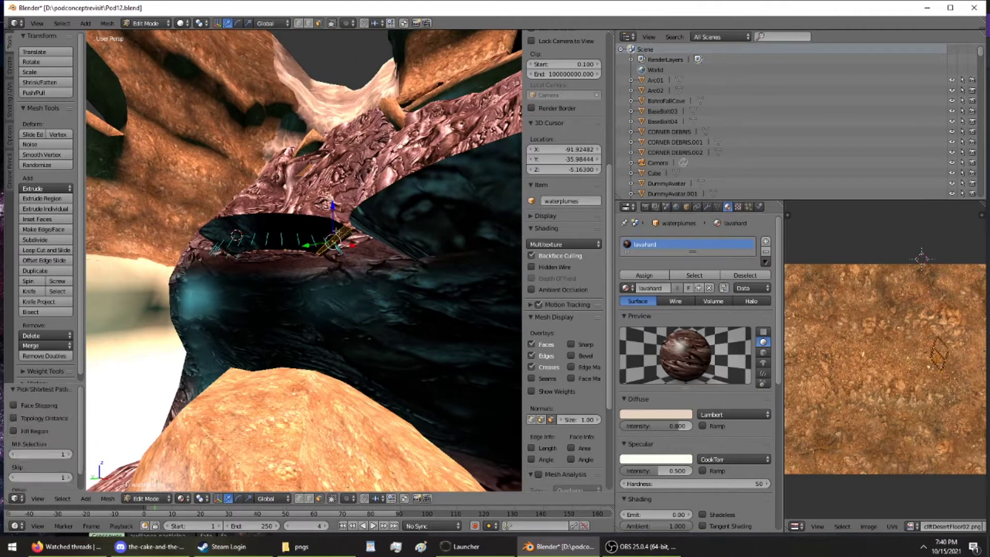
{"action": "middle_click_drag", "start_coordinate": [338, 247], "coordinate": [347, 283]}
{"action": "left_click_drag", "start_coordinate": [304, 243], "coordinate": [310, 245]}
{"action": "middle_click_drag", "start_coordinate": [311, 245], "coordinate": [321, 268]}
{"action": "left_click_drag", "start_coordinate": [360, 255], "coordinate": [342, 271]}
- Return waterplumes to Object Mode and lower the whole disc by 0.003 along Z
{"action": "middle_click_drag", "start_coordinate": [342, 271], "coordinate": [361, 186]}
{"action": "left_click", "coordinate": [146, 23]}
{"action": "left_click", "coordinate": [149, 35]}
{"action": "mouse_move", "coordinate": [275, 205]}
{"action": "left_mouse_down"}
{"action": "mouse_move", "coordinate": [277, 361]}
{"action": "mouse_move", "coordinate": [281, 209]}
{"action": "left_mouse_up"}
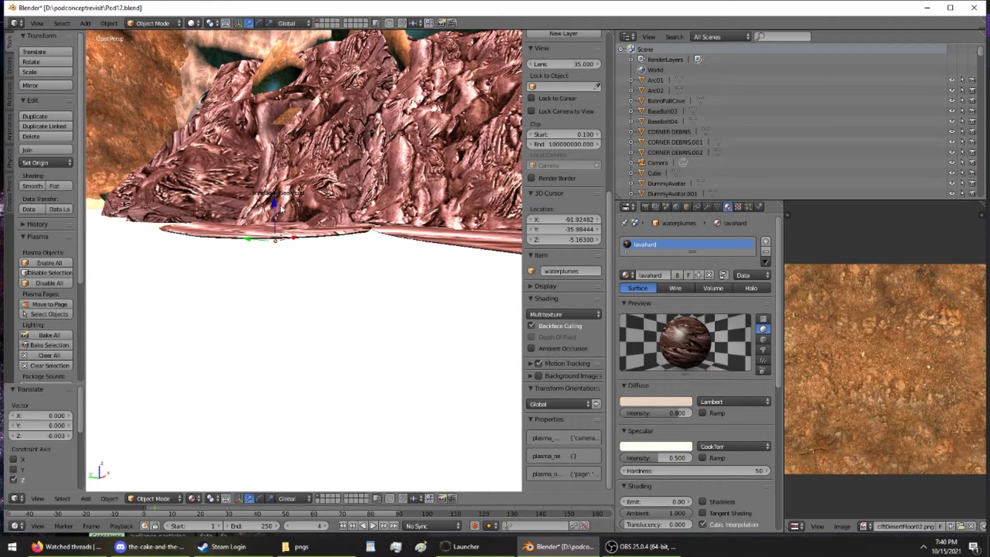
{"action": "middle_click_drag", "start_coordinate": [281, 209], "coordinate": [290, 295]}
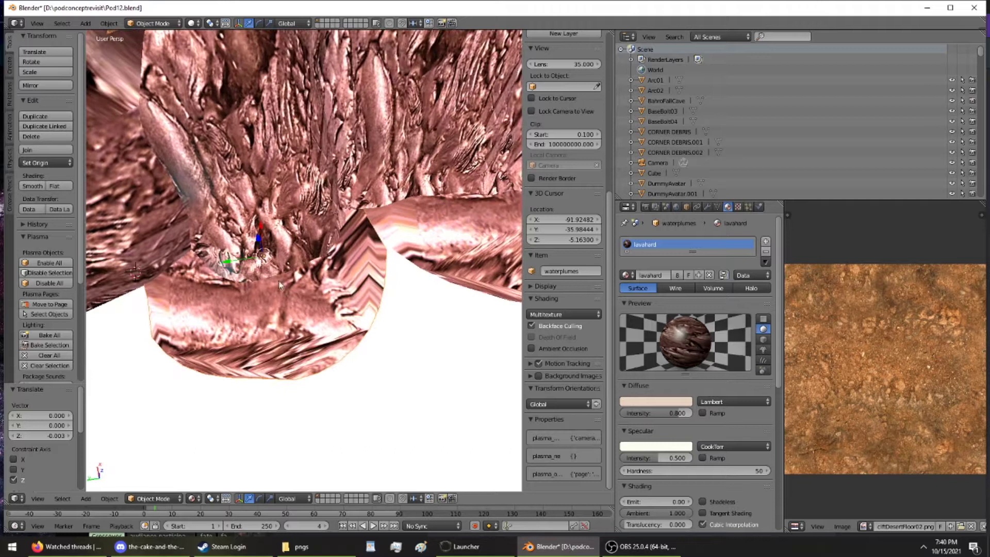
- Isolate waterplumes, remap all its faces with Project From View, and return to Object Mode in the full scene
{"action": "key", "text": "KP_Divide"}
{"action": "left_click", "coordinate": [147, 23]}
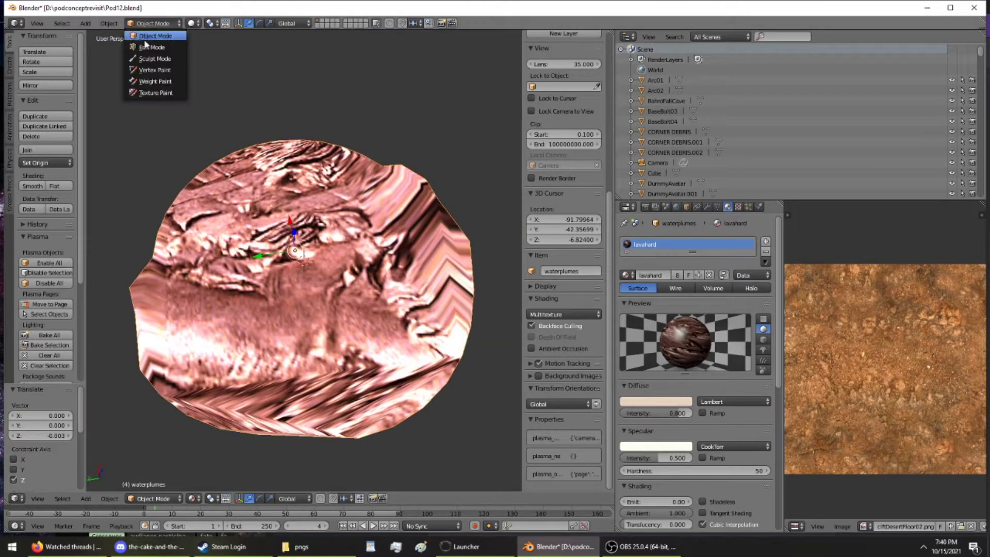
{"action": "left_click", "coordinate": [149, 46]}
{"action": "key", "text": "a"}
{"action": "key", "text": "a"}
{"action": "middle_click_drag", "start_coordinate": [311, 247], "coordinate": [312, 284]}
{"action": "key", "text": "u"}
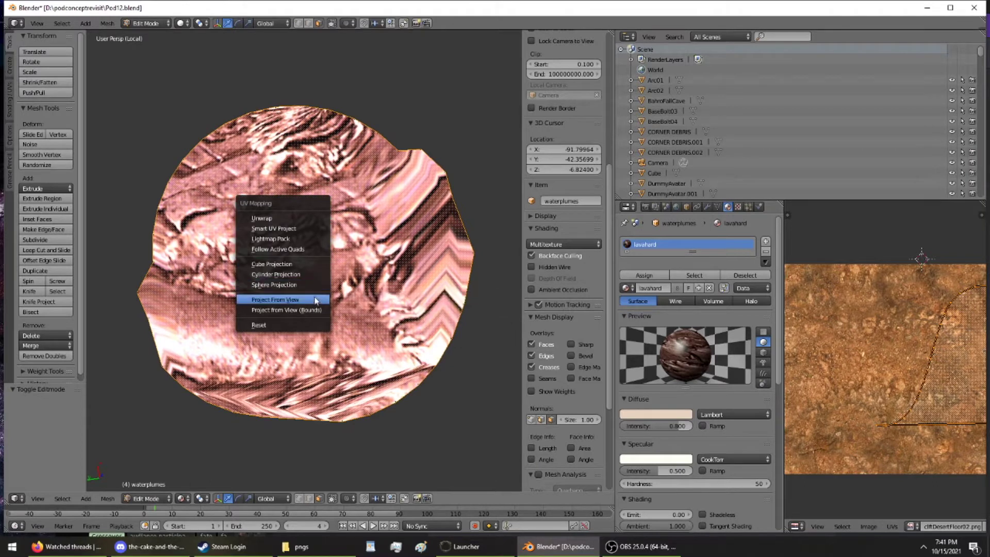
{"action": "left_click", "coordinate": [314, 297]}
{"action": "left_click", "coordinate": [162, 22]}
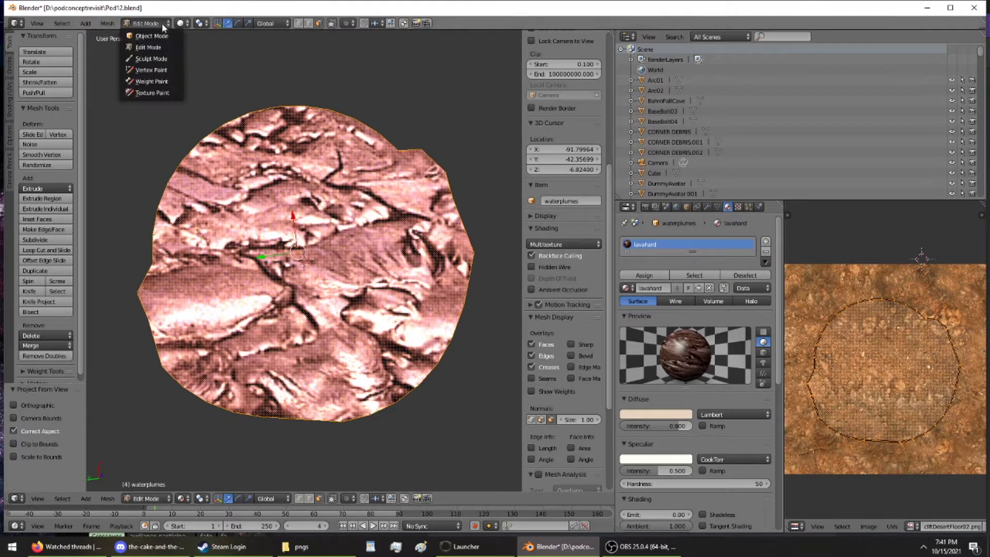
{"action": "left_click", "coordinate": [163, 36]}
{"action": "middle_click_drag", "start_coordinate": [271, 160], "coordinate": [80, 170]}
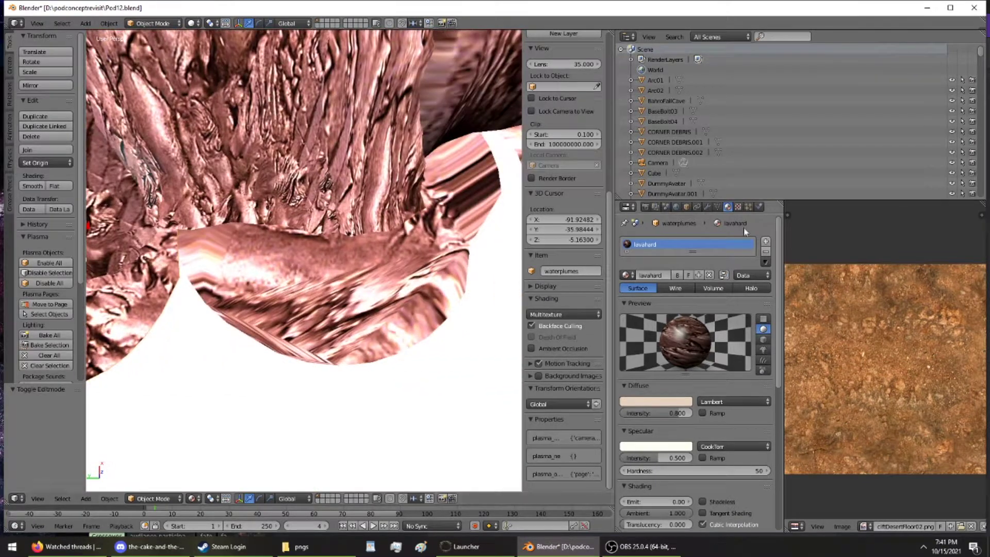
- Isolate waterplumes.001, remap all its faces with Project From View, and return to Object Mode in the full scene
{"action": "middle_click_drag", "start_coordinate": [418, 243], "coordinate": [384, 246]}
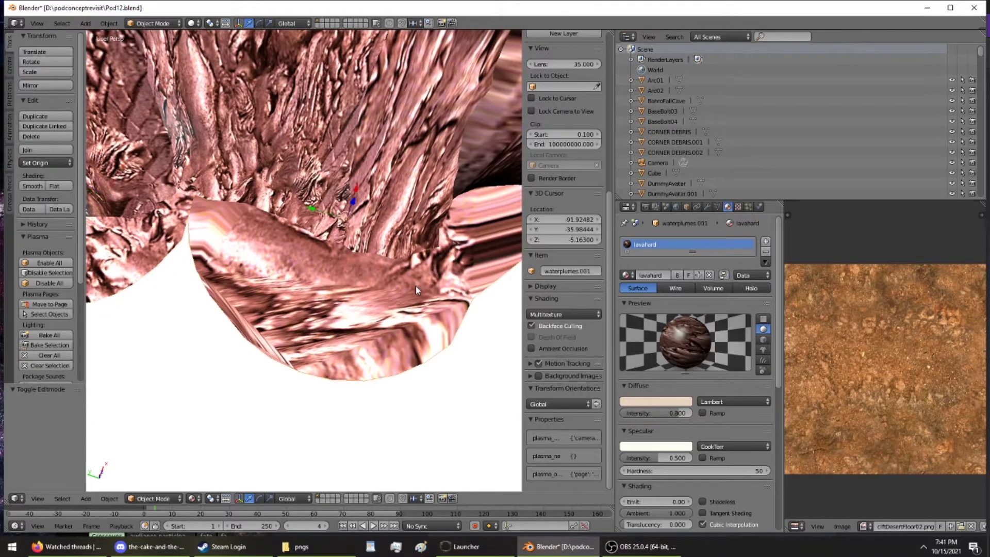
{"action": "key", "text": "KP_Divide"}
{"action": "left_click", "coordinate": [150, 24]}
{"action": "left_click", "coordinate": [144, 44]}
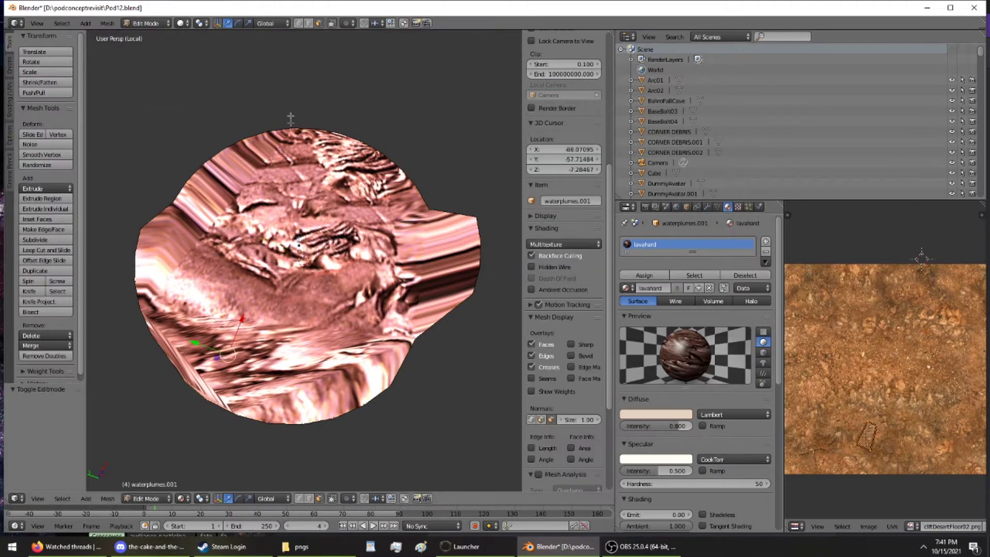
{"action": "key", "text": "a"}
{"action": "key", "text": "u"}
{"action": "left_click", "coordinate": [293, 189]}
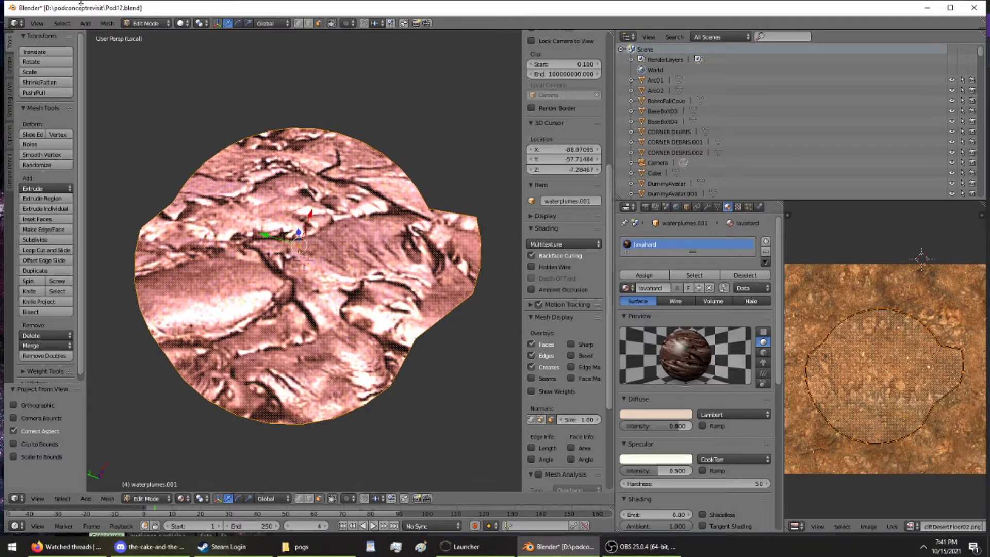
{"action": "left_click", "coordinate": [148, 23]}
{"action": "left_click", "coordinate": [145, 36]}
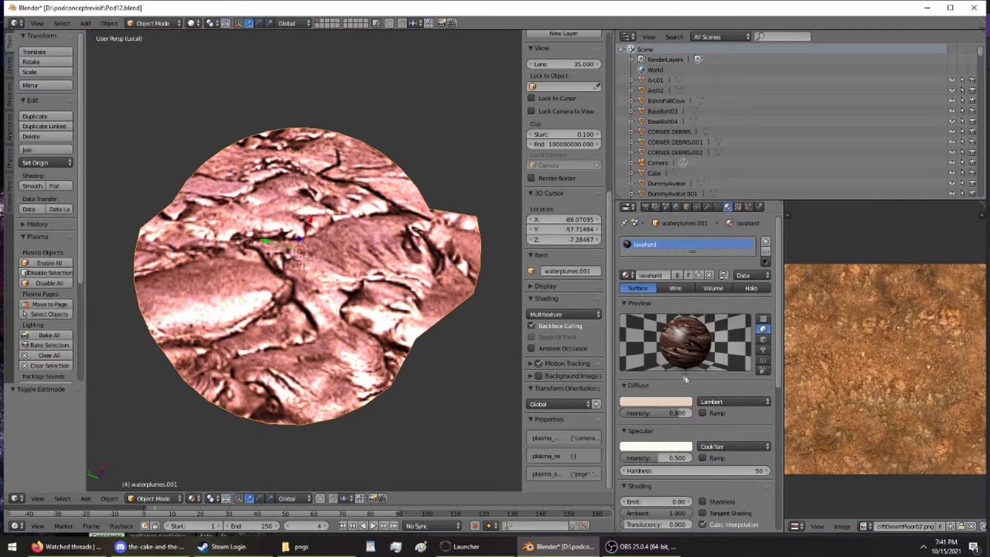
{"action": "scroll", "coordinate": [653, 404], "scroll_direction": "down", "scroll_amount": 5}
{"action": "scroll", "coordinate": [653, 403], "scroll_direction": "up", "scroll_amount": 5}
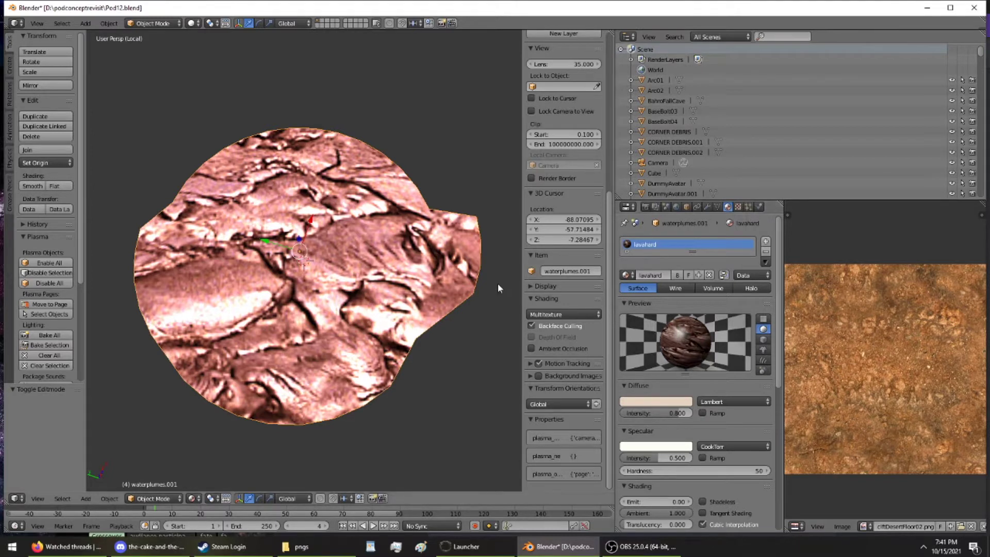
{"action": "key", "text": "KP_Divide"}
- Lower the waterplumes.002 disc by 0.153 along Z
{"action": "middle_click_drag", "start_coordinate": [269, 232], "coordinate": [206, 215]}
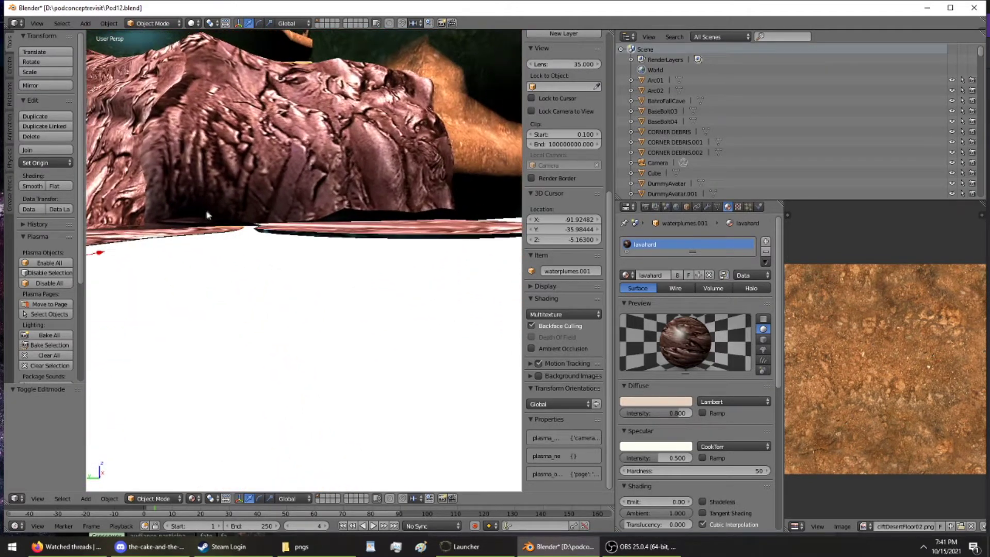
{"action": "right_click", "coordinate": [328, 231]}
{"action": "left_click_drag", "start_coordinate": [372, 216], "coordinate": [373, 219]}
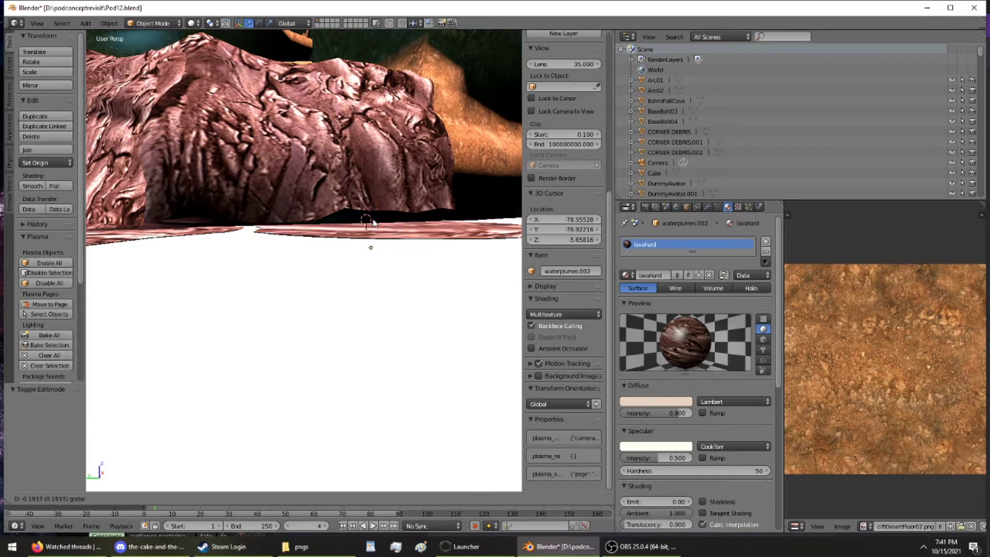
{"action": "left_click", "coordinate": [370, 221]}
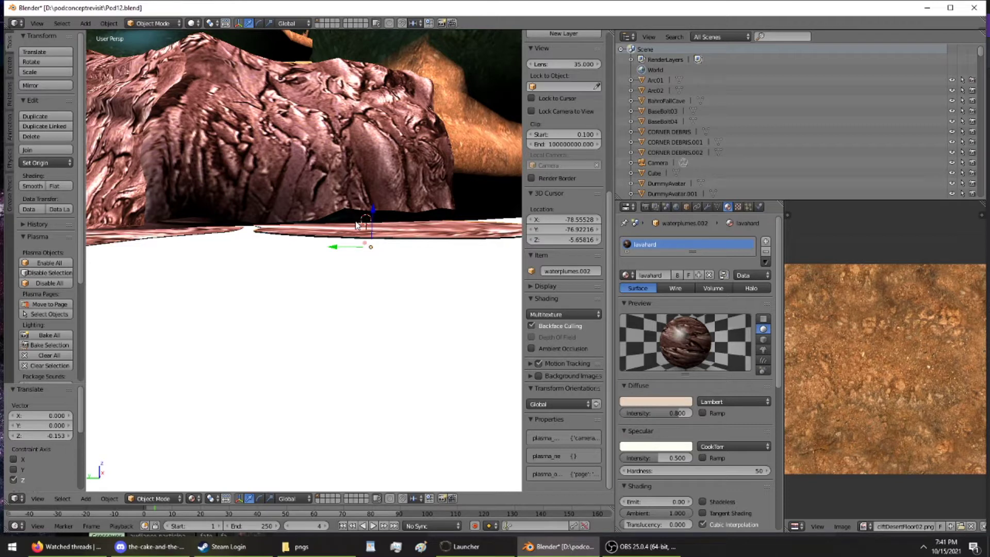
- Isolate waterplumes.002, remap all its faces with Project From View, and return to Object Mode in the full scene
{"action": "middle_click_drag", "start_coordinate": [380, 378], "coordinate": [364, 455]}
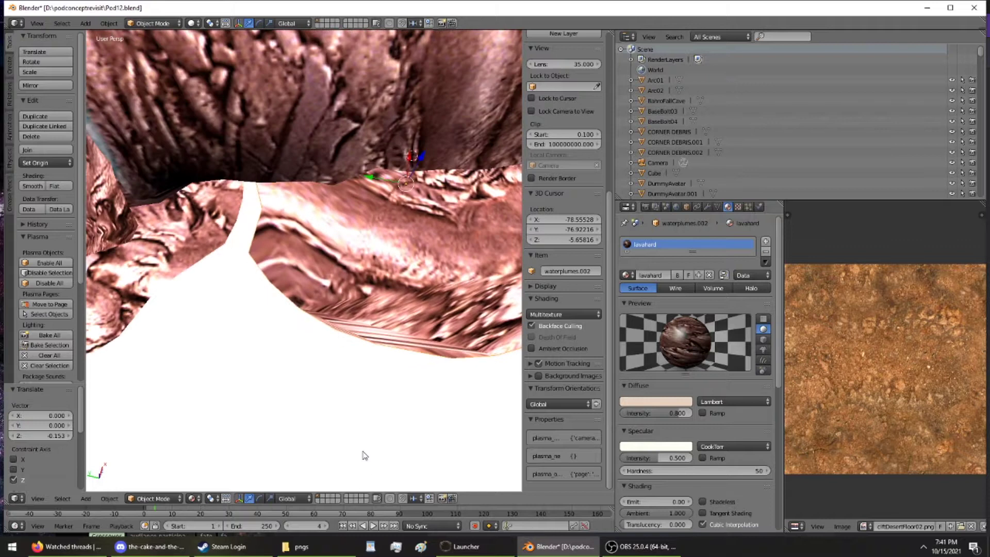
{"action": "key", "text": "KP_Divide"}
{"action": "key", "text": "ctrl+Tab"}
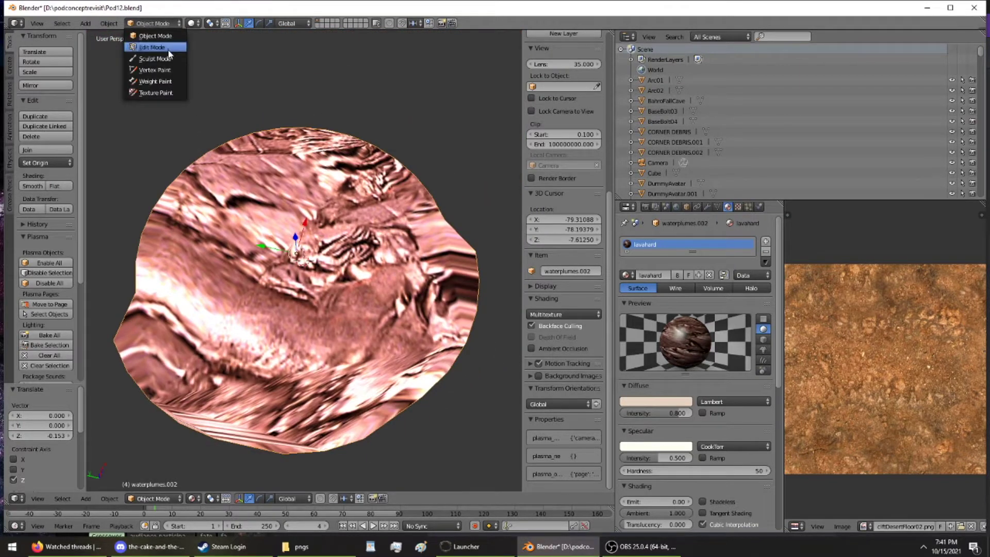
{"action": "left_click", "coordinate": [157, 39]}
{"action": "right_click", "coordinate": [348, 236]}
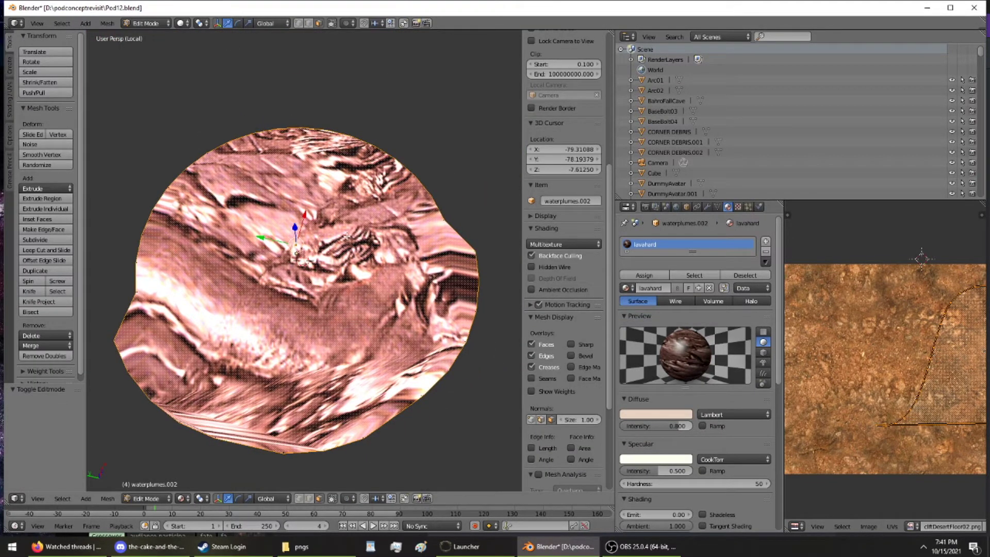
{"action": "key", "text": "u"}
{"action": "left_click", "coordinate": [345, 259]}
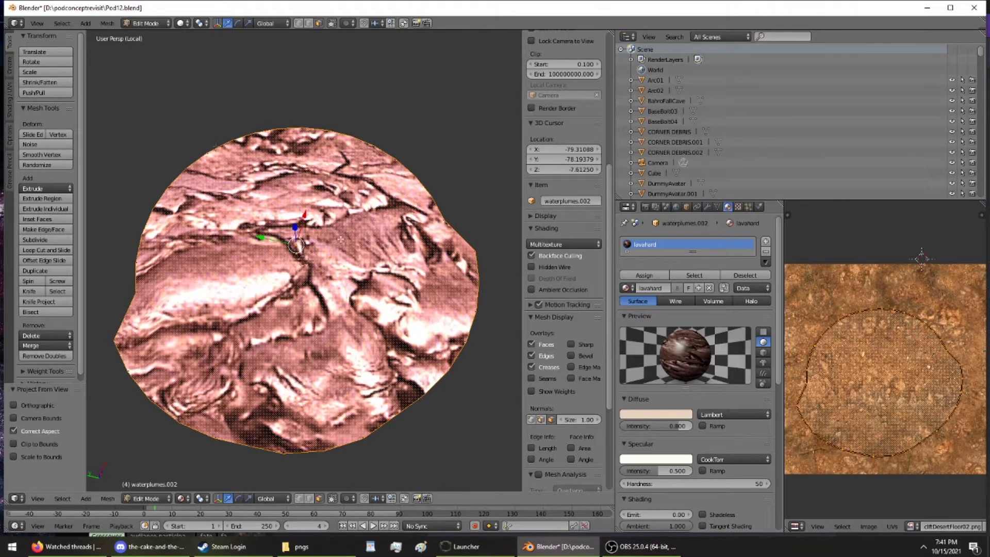
{"action": "key", "text": "ctrl+Tab"}
{"action": "left_click", "coordinate": [163, 58]}
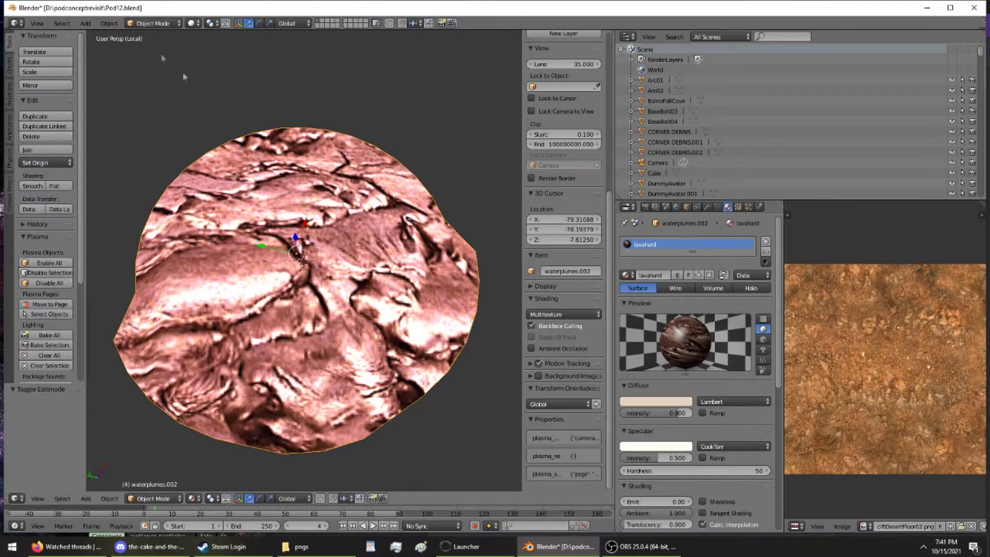
{"action": "key", "text": "KP_Divide"}
- Move the whole waterplumes.002 disc 1.307 along Y against the base of the lava flow
{"action": "scroll", "coordinate": [239, 135], "scroll_direction": "down", "scroll_amount": 4}
{"action": "middle_click_drag", "start_coordinate": [267, 161], "coordinate": [275, 142]}
{"action": "left_click_drag", "start_coordinate": [336, 233], "coordinate": [324, 254]}
{"action": "scroll", "coordinate": [324, 254], "scroll_direction": "up", "scroll_amount": 2}
{"action": "middle_click_drag", "start_coordinate": [323, 254], "coordinate": [308, 221]}
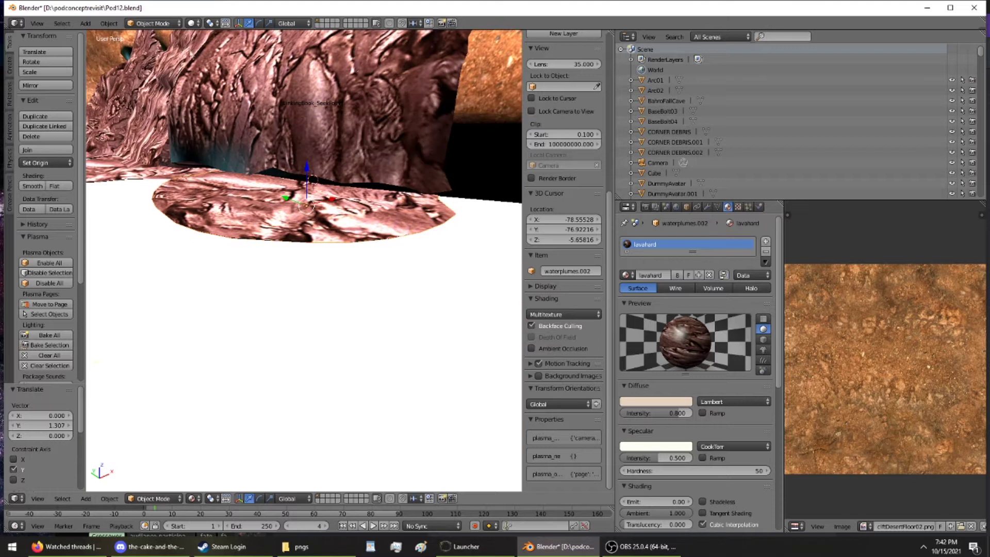
- Select a run of outer rim faces on waterplumes.002 and move them -1.201 along Y and 1.846 along X
{"action": "left_click", "coordinate": [153, 23]}
{"action": "left_click", "coordinate": [153, 34]}
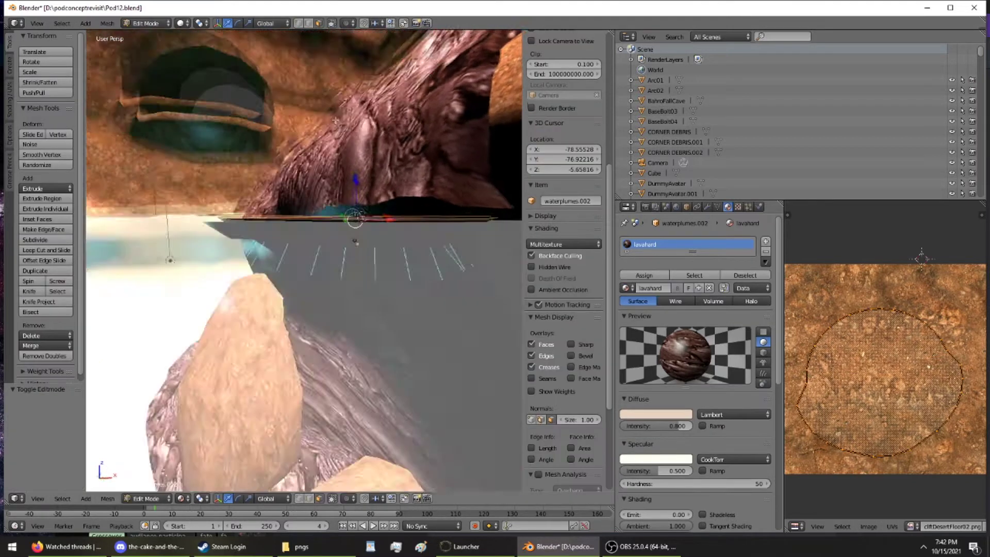
{"action": "middle_click_drag", "start_coordinate": [336, 120], "coordinate": [472, 187]}
{"action": "middle_click_drag", "start_coordinate": [386, 224], "coordinate": [252, 208]}
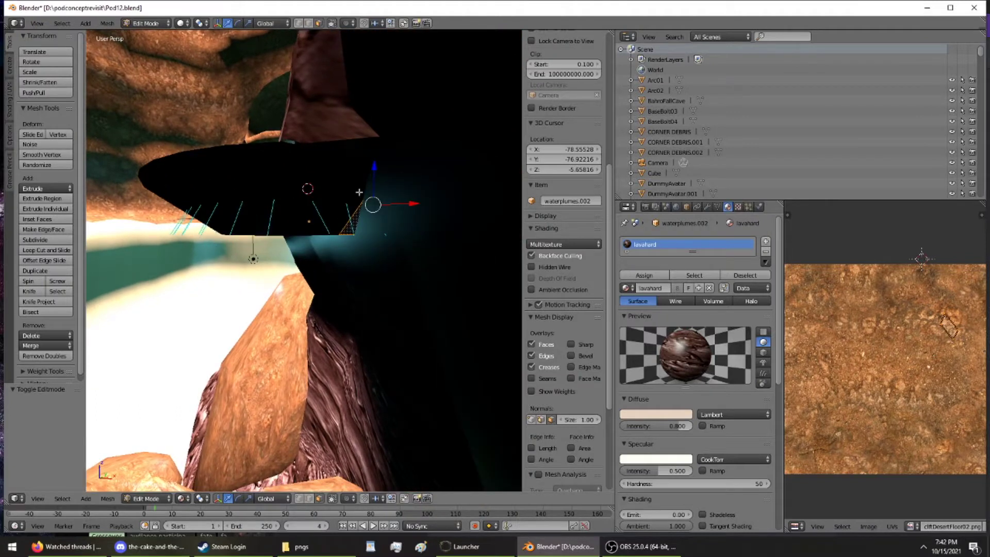
{"action": "right_click", "coordinate": [230, 196], "text": "ctrl"}
{"action": "middle_click_drag", "start_coordinate": [230, 196], "coordinate": [329, 220]}
{"action": "key", "text": "g"}
{"action": "key", "text": "y"}
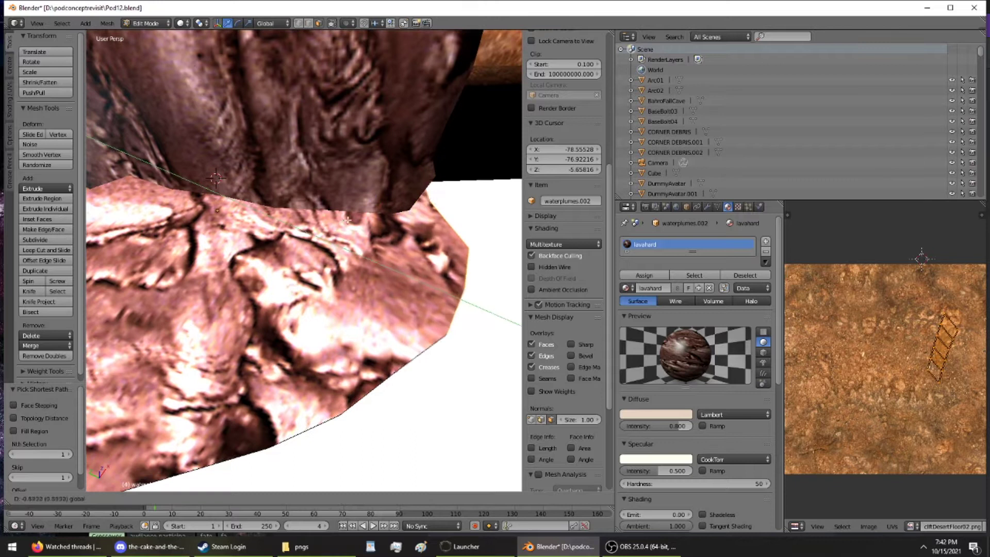
{"action": "left_click", "coordinate": [355, 223]}
{"action": "middle_click_drag", "start_coordinate": [401, 216], "coordinate": [388, 206]}
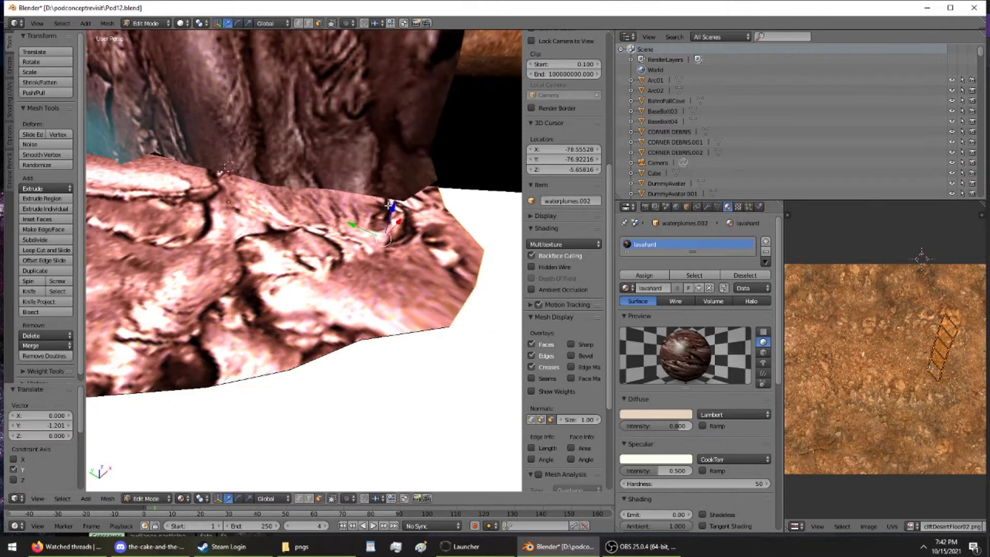
{"action": "left_click_drag", "start_coordinate": [398, 221], "coordinate": [417, 202]}
- Isolate the reshaped waterplumes.002, remap all its faces with Project from View (Bounds), and return to Object Mode in the full scene
{"action": "middle_click_drag", "start_coordinate": [417, 202], "coordinate": [485, 232]}
{"action": "key", "text": "KP_Divide"}
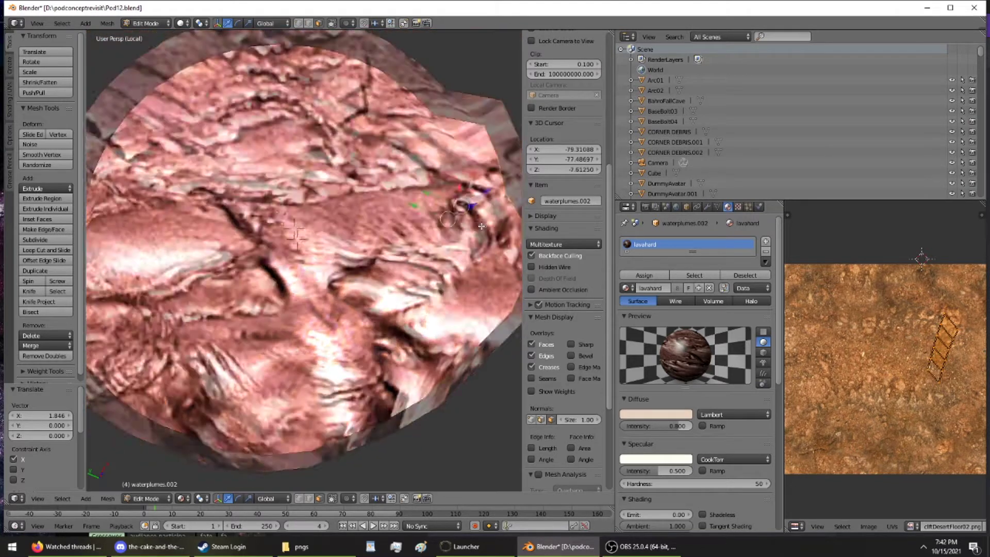
{"action": "left_click", "coordinate": [146, 23]}
{"action": "left_click", "coordinate": [149, 46]}
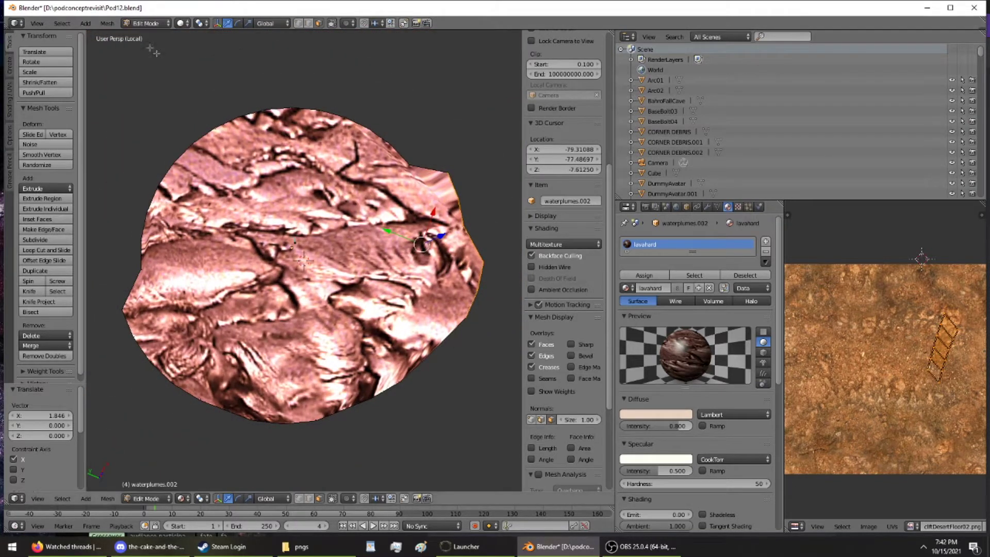
{"action": "key", "text": "a"}
{"action": "key", "text": "u"}
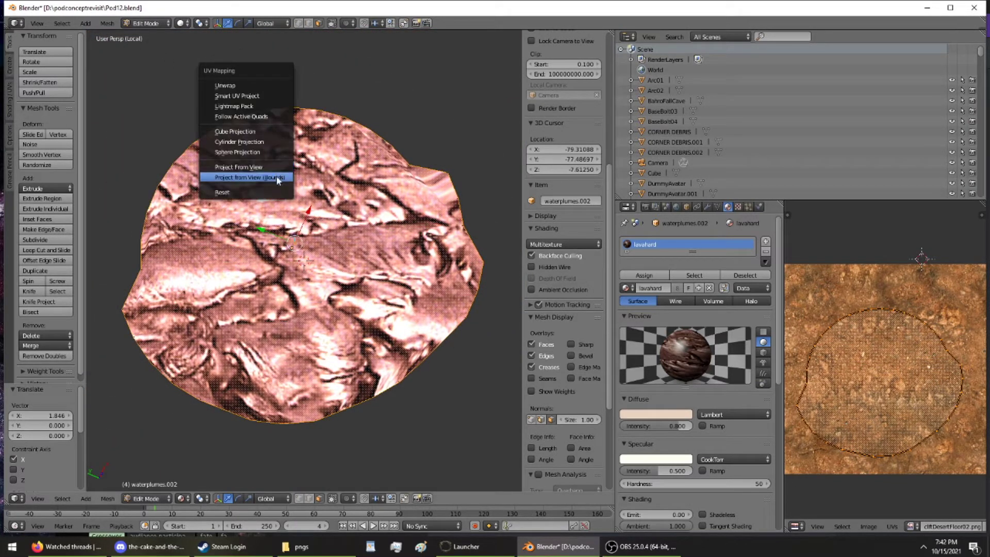
{"action": "left_click", "coordinate": [277, 178]}
{"action": "left_click", "coordinate": [145, 24]}
{"action": "left_click", "coordinate": [170, 35]}
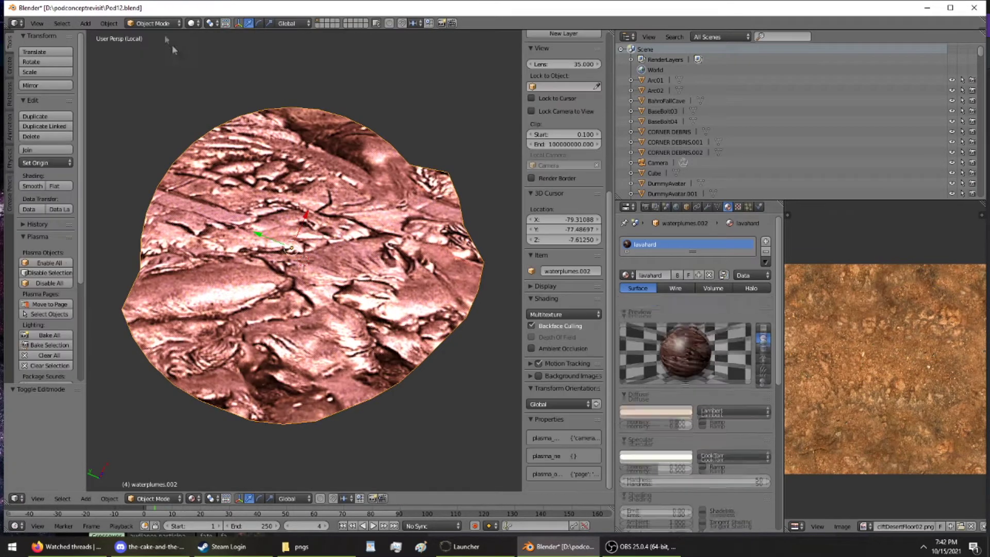
{"action": "scroll", "coordinate": [290, 192], "scroll_direction": "up", "scroll_amount": 5}
{"action": "middle_click_drag", "start_coordinate": [290, 192], "coordinate": [432, 302]}
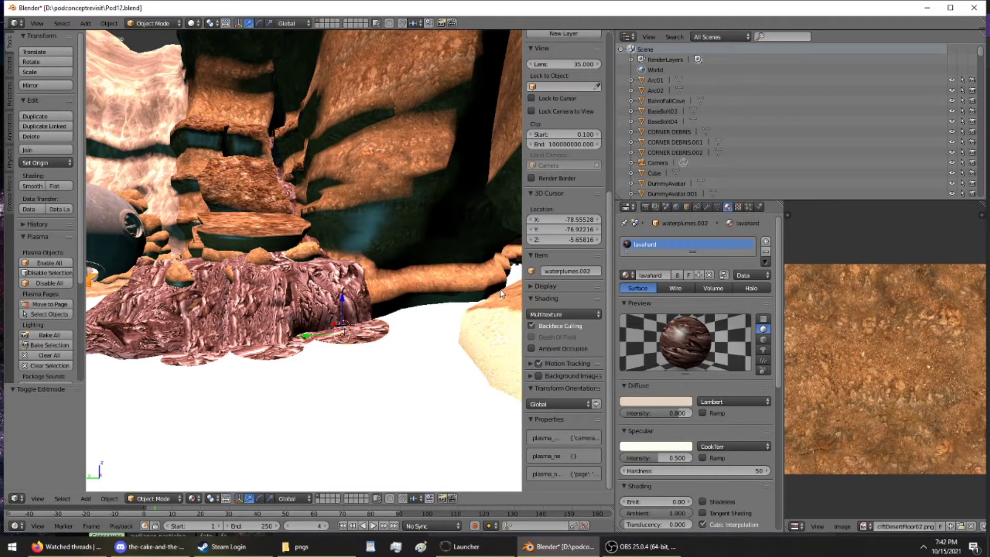
- Save over Pod12.blend and export the age to the uruDestiny game
{"action": "key", "text": "ctrl+s"}
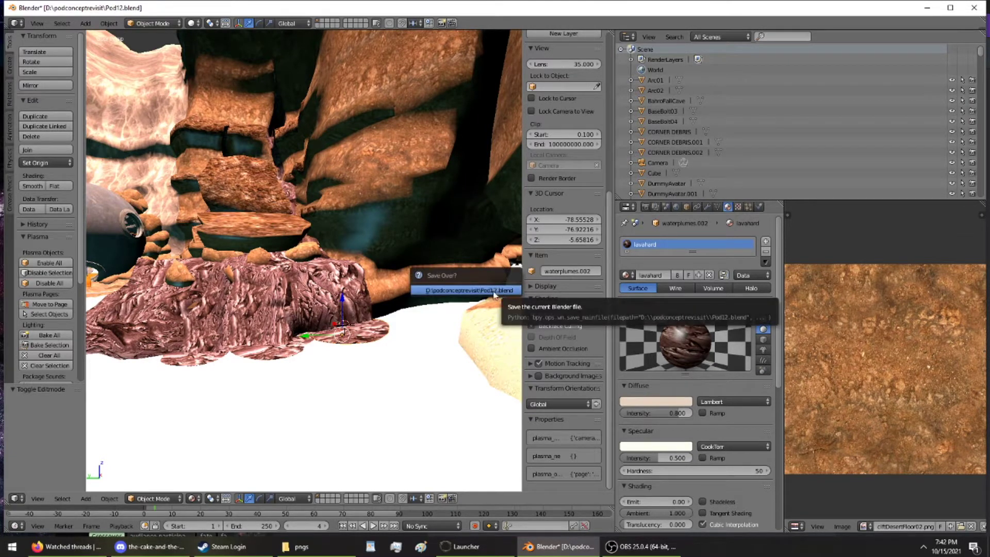
{"action": "left_click", "coordinate": [494, 292]}
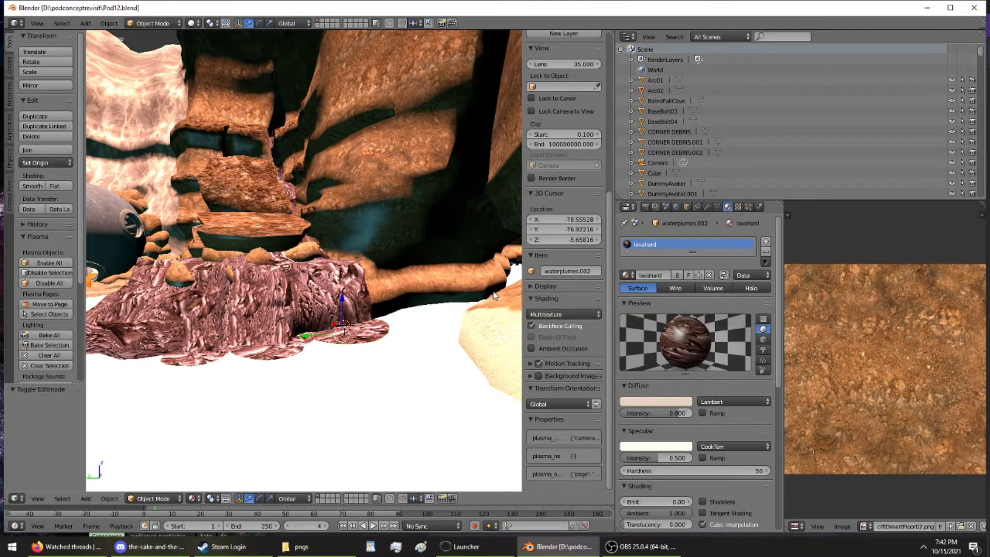
{"action": "left_click", "coordinate": [675, 206]}
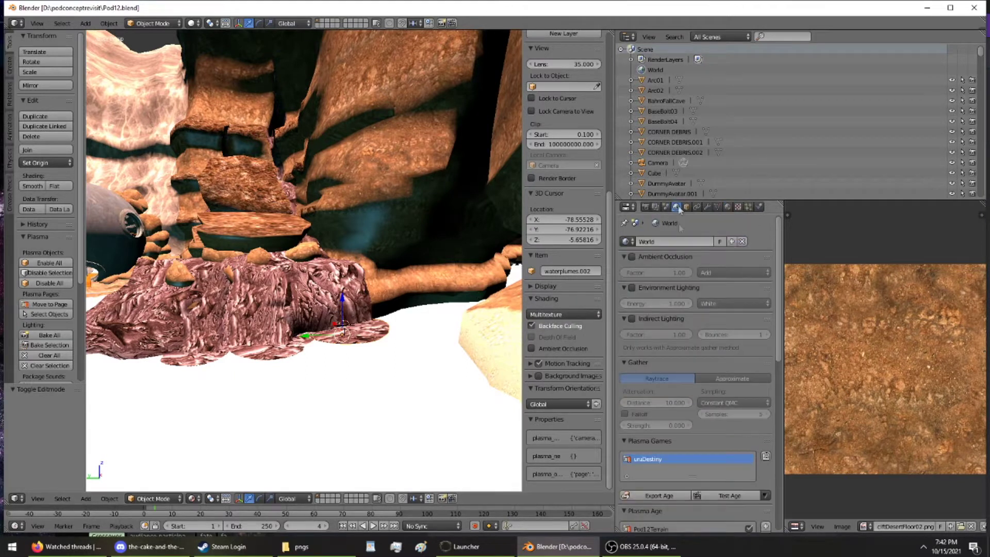
{"action": "left_click", "coordinate": [664, 496]}
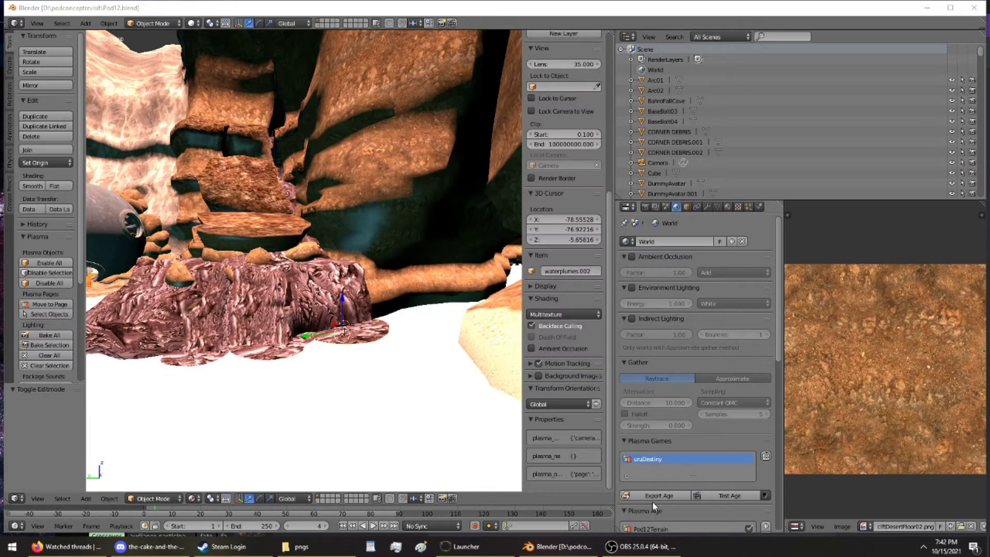
- Launch the exported age and bring the Uru Live window to the front
{"action": "left_click", "coordinate": [765, 495]}
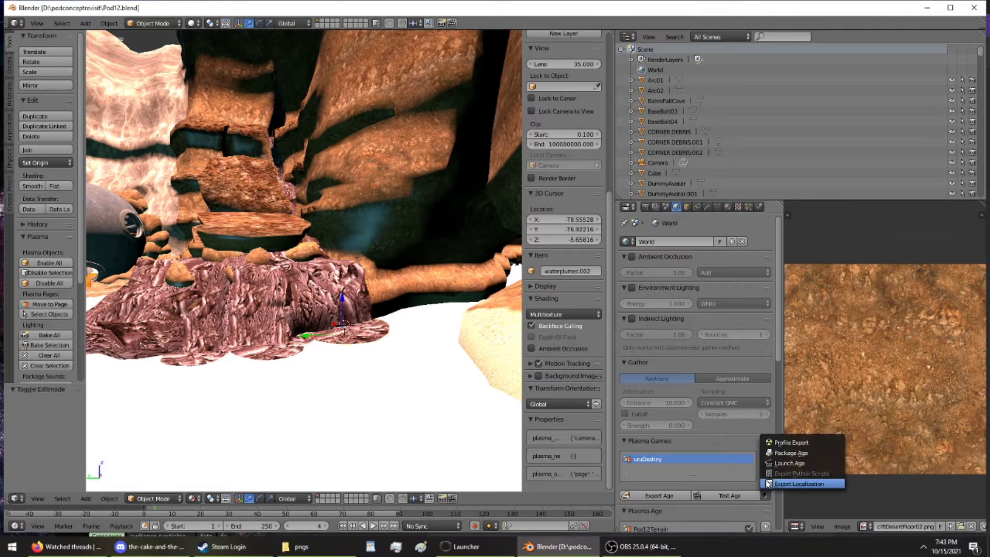
{"action": "left_click", "coordinate": [774, 465]}
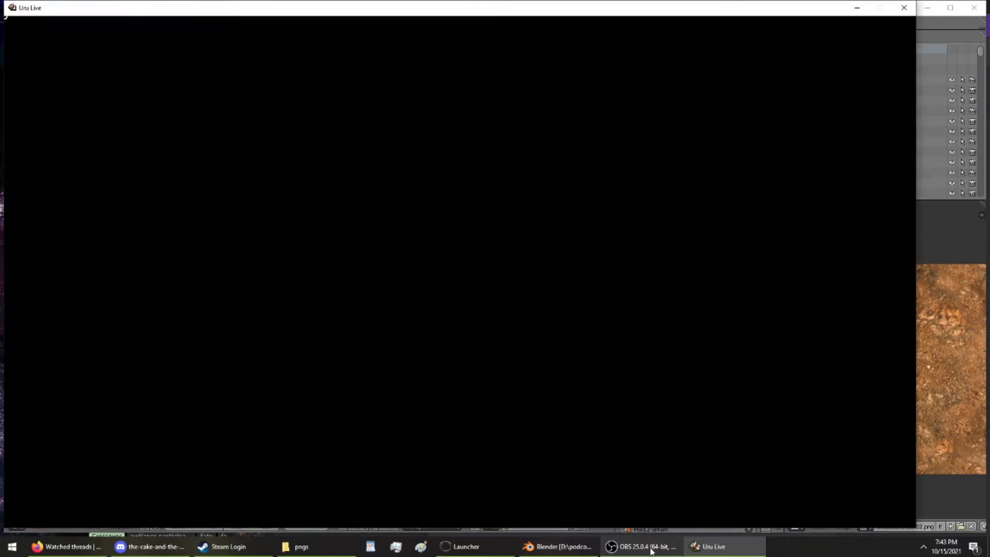
{"action": "left_click", "coordinate": [651, 549]}
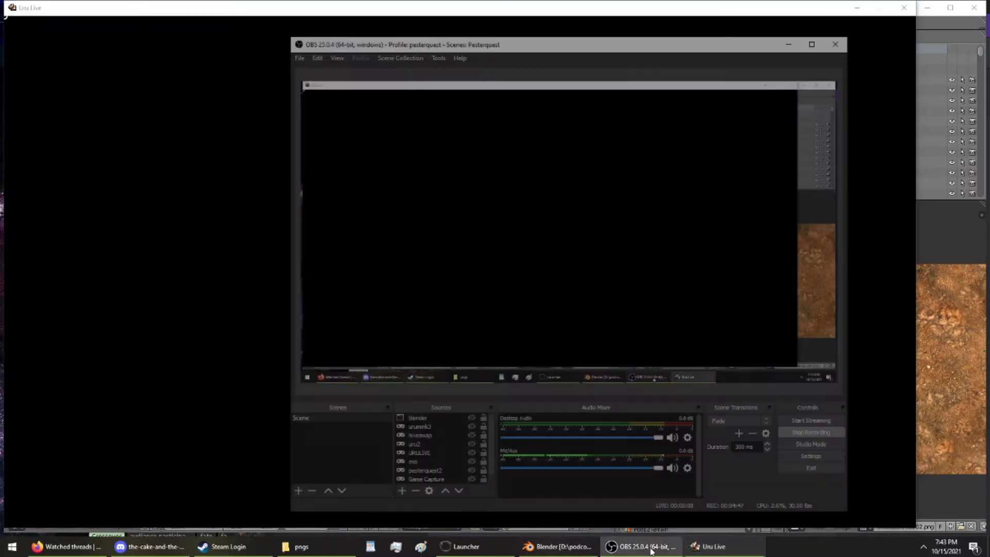
{"action": "left_click", "coordinate": [229, 308]}
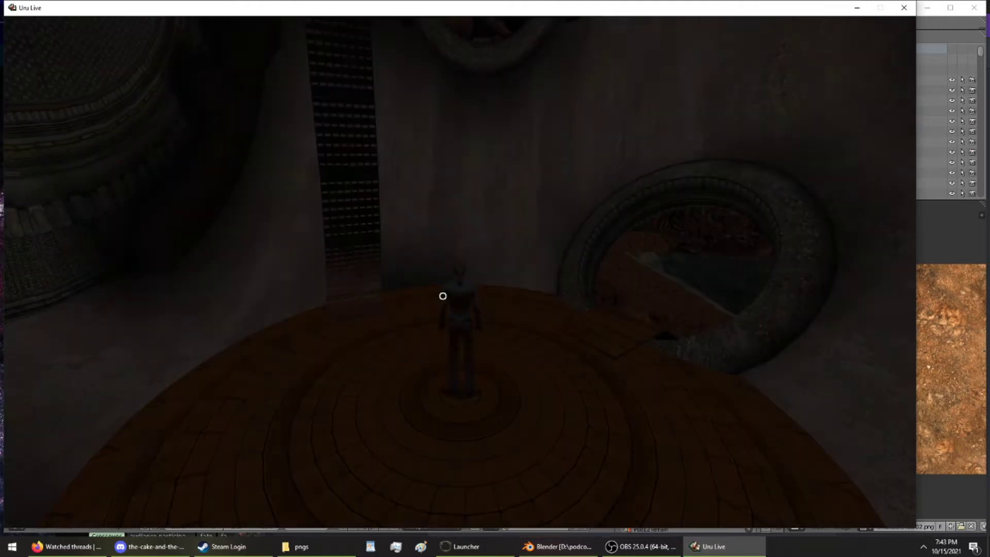
- Walk out of the pod in Uru Live and examine the lava flows and the rocks along the shore
{"action": "key", "text": "Right"}
{"action": "key", "text": "Up"}
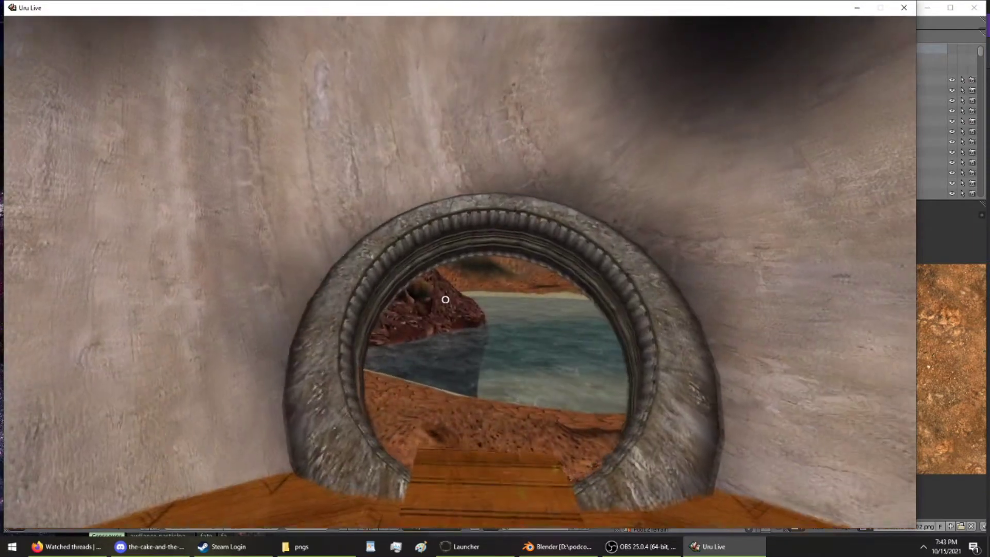
{"action": "key", "text": "Up"}
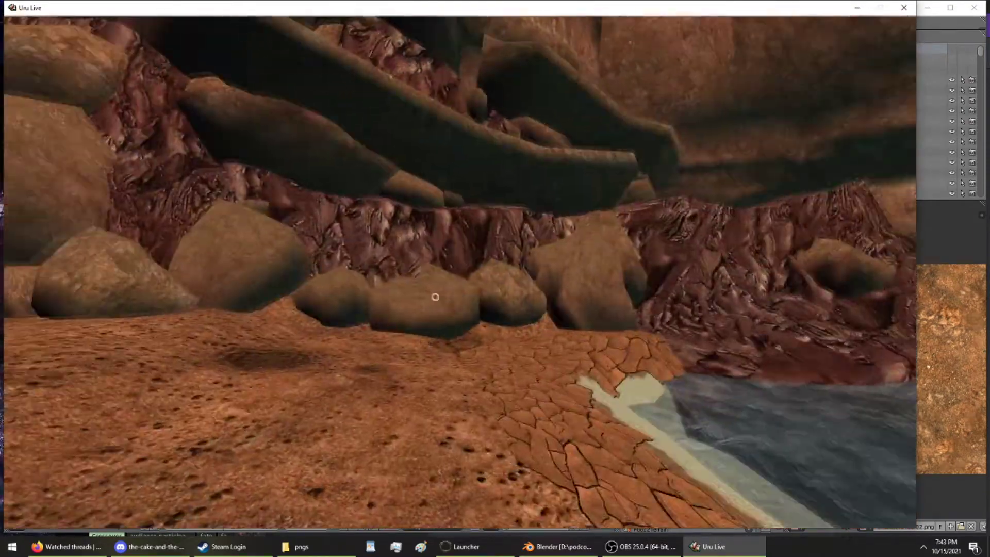
{"action": "key", "text": "Up"}
{"action": "right_click_drag", "start_coordinate": [435, 297], "coordinate": [428, 204]}
{"action": "key", "text": "Up"}
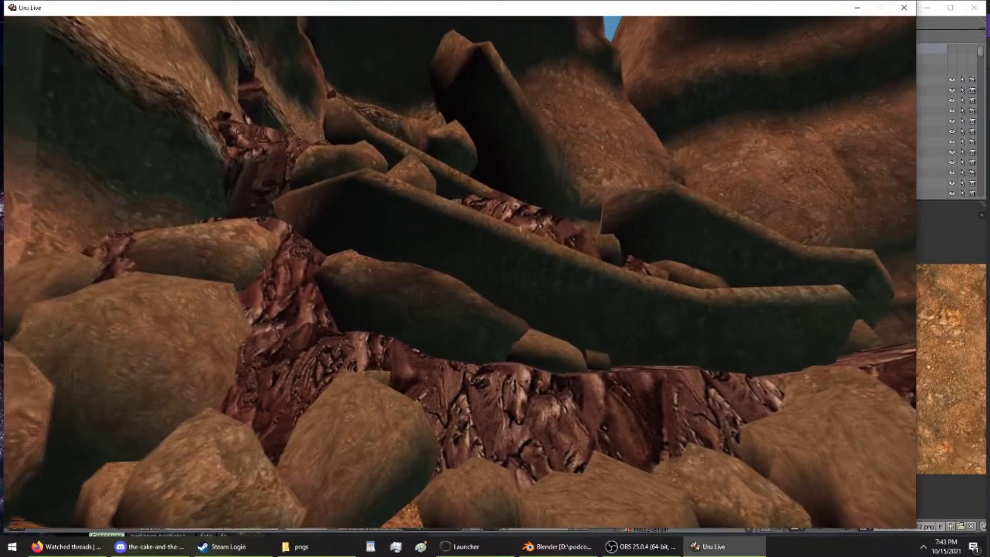
{"action": "right_click_drag", "start_coordinate": [460, 272], "coordinate": [391, 298]}
{"action": "key", "text": "Up"}
{"action": "right_click_drag", "start_coordinate": [363, 456], "coordinate": [658, 211]}
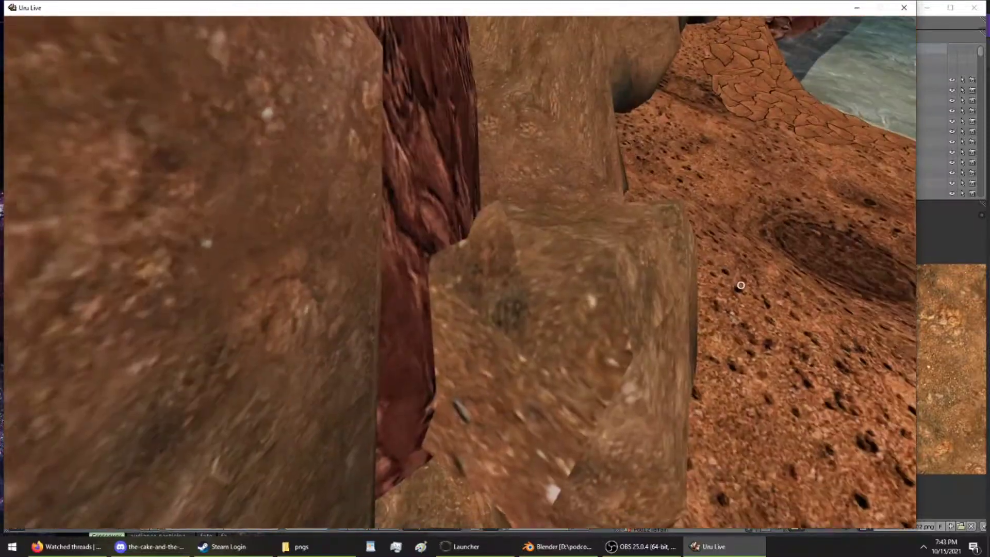
- Examine the boulders, cracked ground and lava base close up along the water's edge
{"action": "right_click_drag", "start_coordinate": [740, 285], "coordinate": [659, 320]}
{"action": "right_click_drag", "start_coordinate": [372, 365], "coordinate": [21, 289]}
{"action": "key", "text": "w"}
{"action": "key", "text": "w"}
{"action": "right_click_drag", "start_coordinate": [459, 279], "coordinate": [533, 340]}
{"action": "key", "text": "s"}
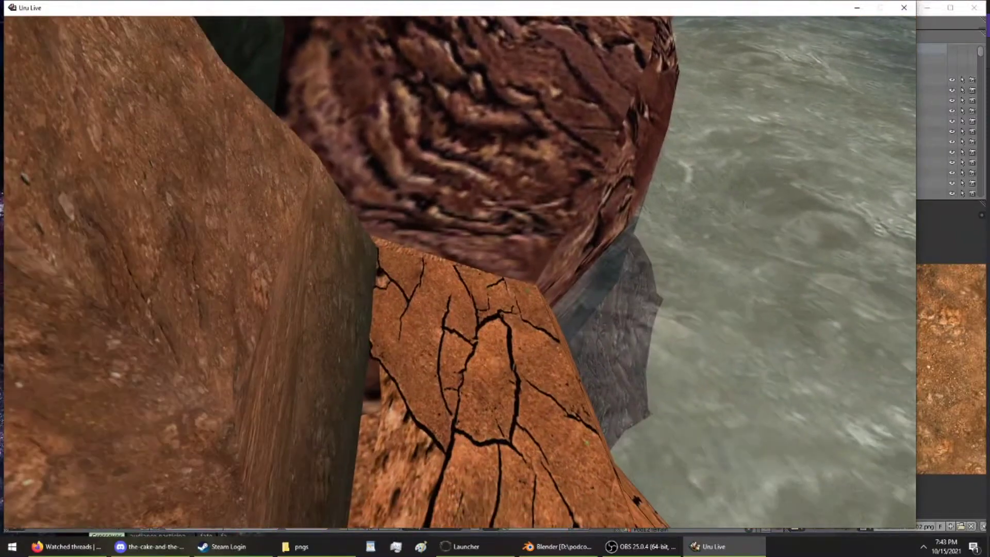
{"action": "key", "text": "w"}
{"action": "right_click_drag", "start_coordinate": [460, 271], "coordinate": [402, 355]}
{"action": "key", "text": "w"}
{"action": "key", "text": "s"}
{"action": "right_click_drag", "start_coordinate": [289, 261], "coordinate": [633, 323]}
{"action": "key", "text": "s"}
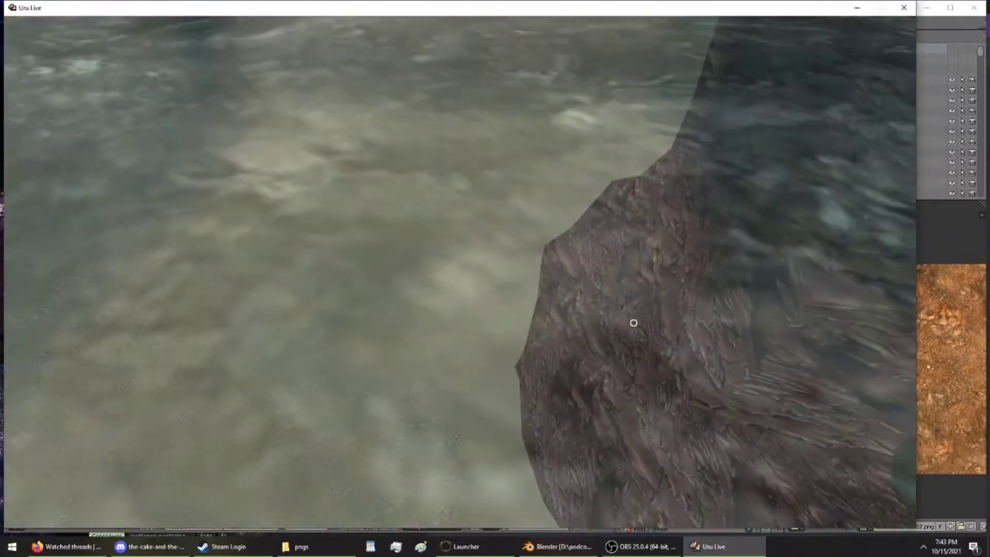
- Inspect the submerged lava disc and the neighbouring underwater rocks from several angles
{"action": "right_click_drag", "start_coordinate": [711, 279], "coordinate": [705, 251]}
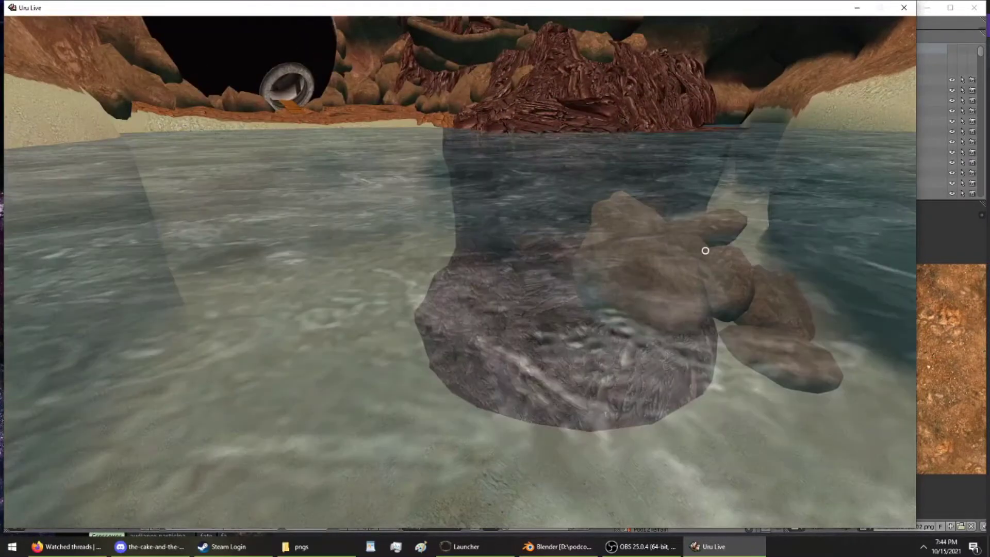
{"action": "right_click_drag", "start_coordinate": [791, 246], "coordinate": [568, 348]}
{"action": "right_click_drag", "start_coordinate": [634, 330], "coordinate": [106, 340]}
{"action": "right_click_drag", "start_coordinate": [446, 338], "coordinate": [560, 388]}
{"action": "key", "text": "s"}
{"action": "key", "text": "w"}
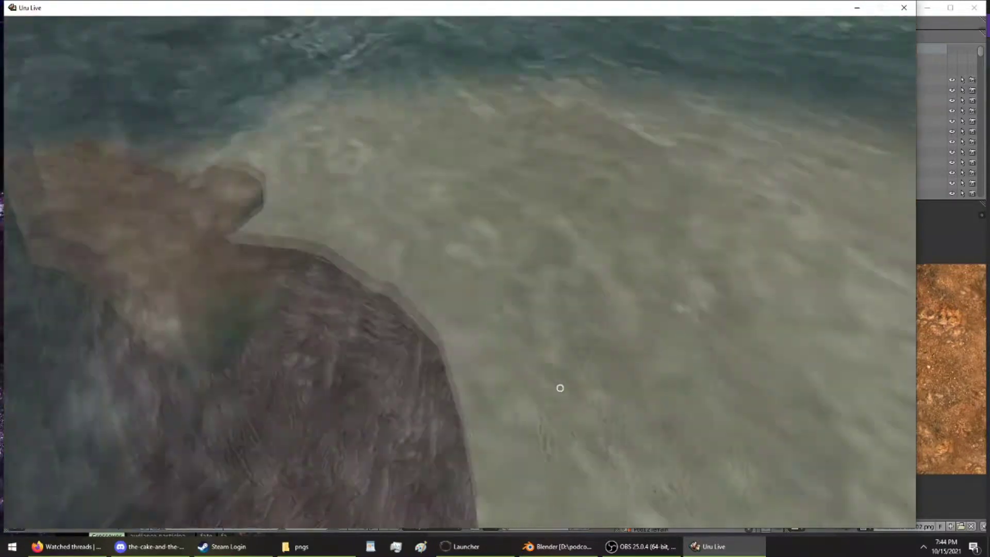
{"action": "right_click_drag", "start_coordinate": [177, 373], "coordinate": [292, 335]}
{"action": "right_click_drag", "start_coordinate": [693, 286], "coordinate": [572, 321]}
{"action": "right_click_drag", "start_coordinate": [708, 322], "coordinate": [490, 315]}
- Survey the lava mound below the stone platform and look into the gap between its lava walls
{"action": "right_click_drag", "start_coordinate": [287, 306], "coordinate": [448, 467]}
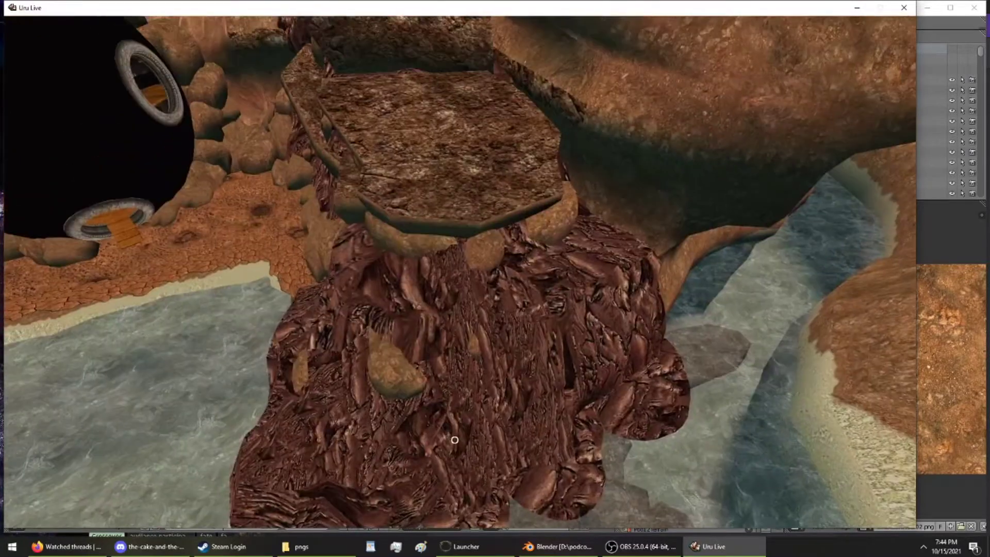
{"action": "right_click_drag", "start_coordinate": [452, 455], "coordinate": [366, 382]}
{"action": "key", "text": "Up"}
{"action": "right_click_drag", "start_coordinate": [274, 380], "coordinate": [328, 359]}
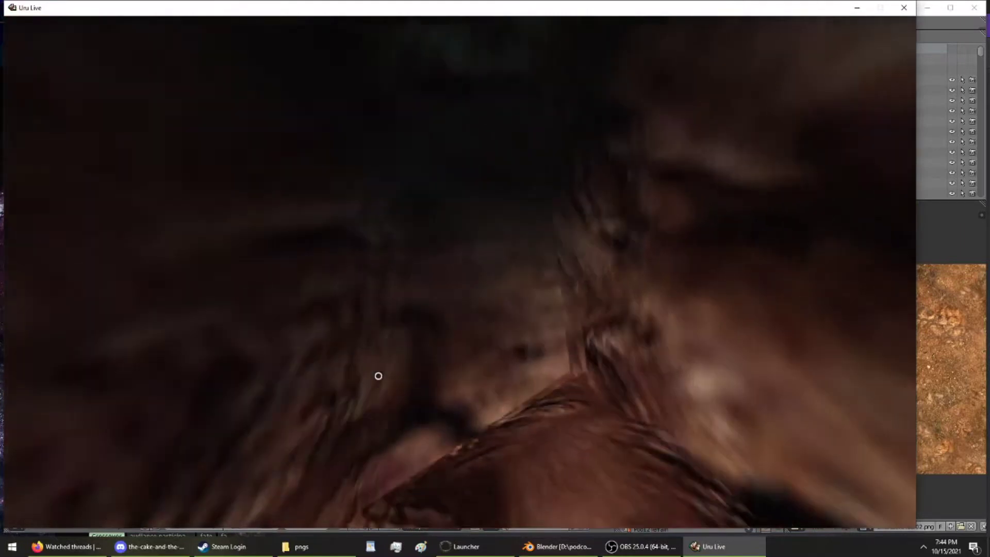
{"action": "right_click_drag", "start_coordinate": [379, 376], "coordinate": [417, 287]}
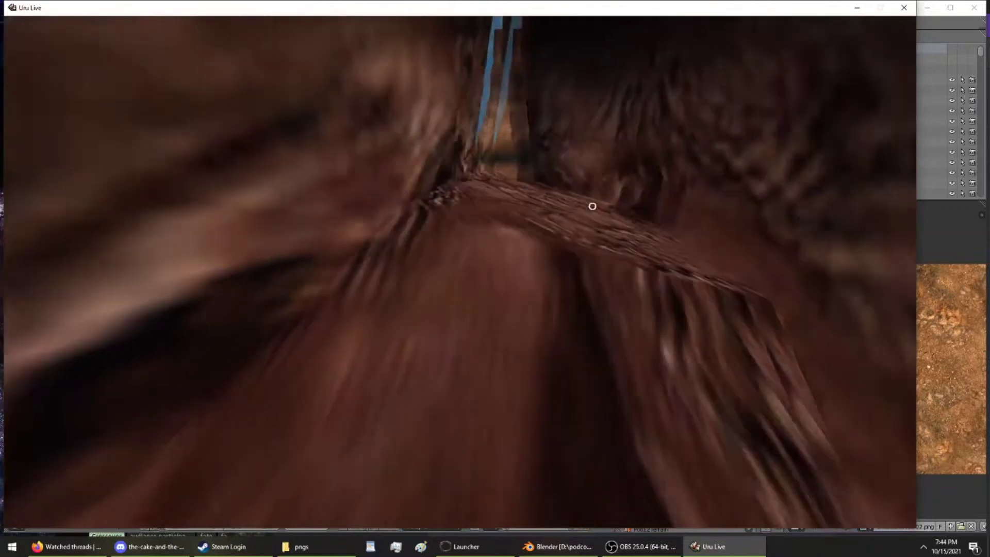
{"action": "right_click_drag", "start_coordinate": [593, 207], "coordinate": [620, 161]}
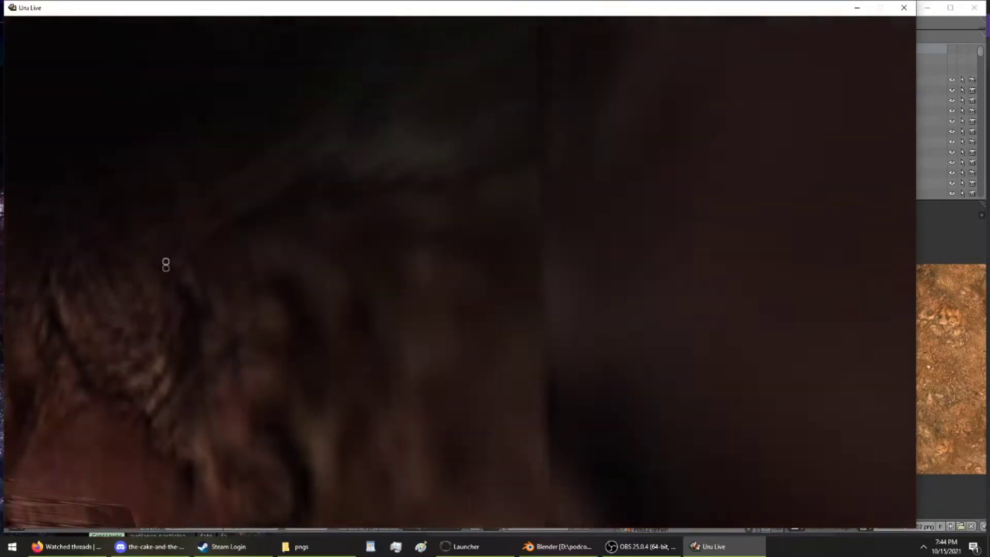
{"action": "right_click_drag", "start_coordinate": [165, 265], "coordinate": [138, 307]}
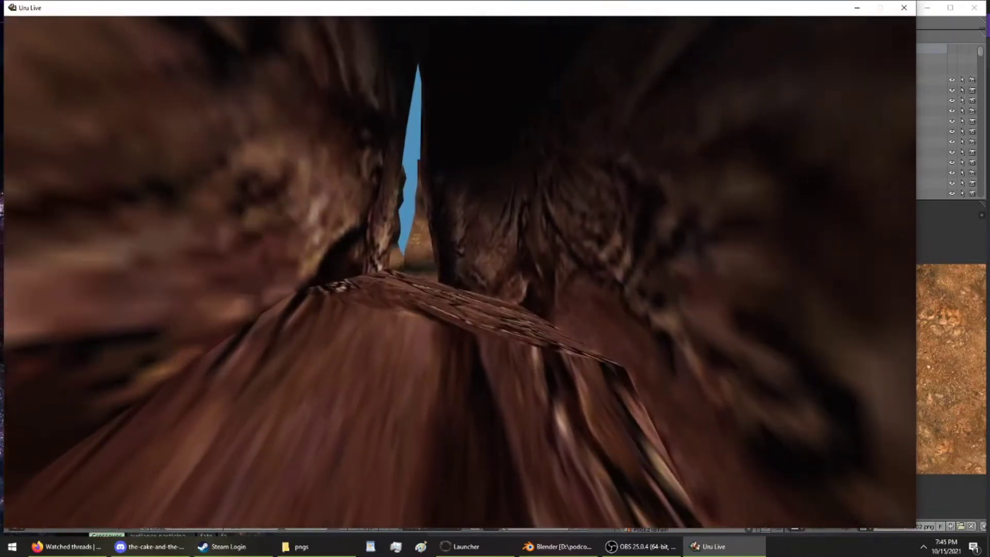
- Move through the lava crevice and check the upper lava ledges facing the lagoon and the pod
{"action": "key", "text": "Up"}
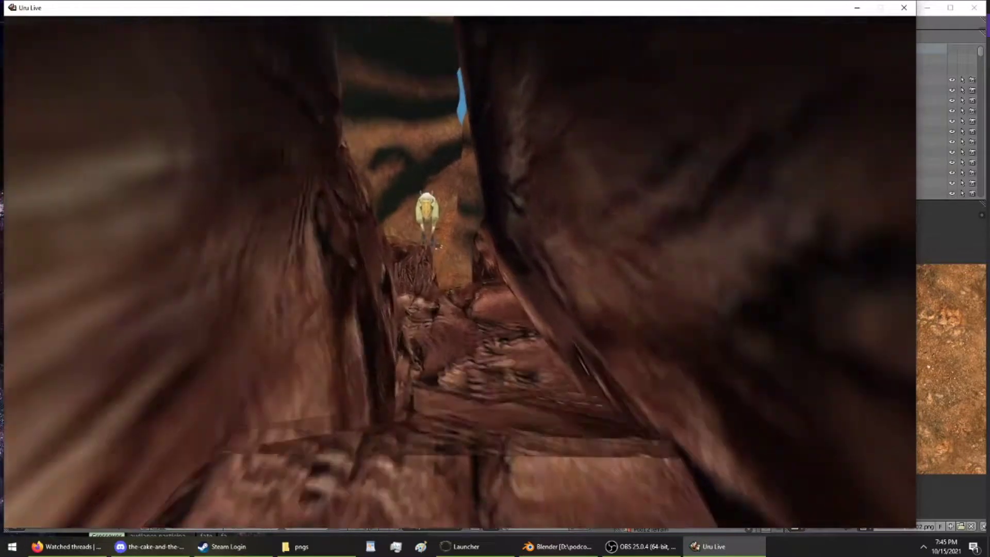
{"action": "key", "text": "Up"}
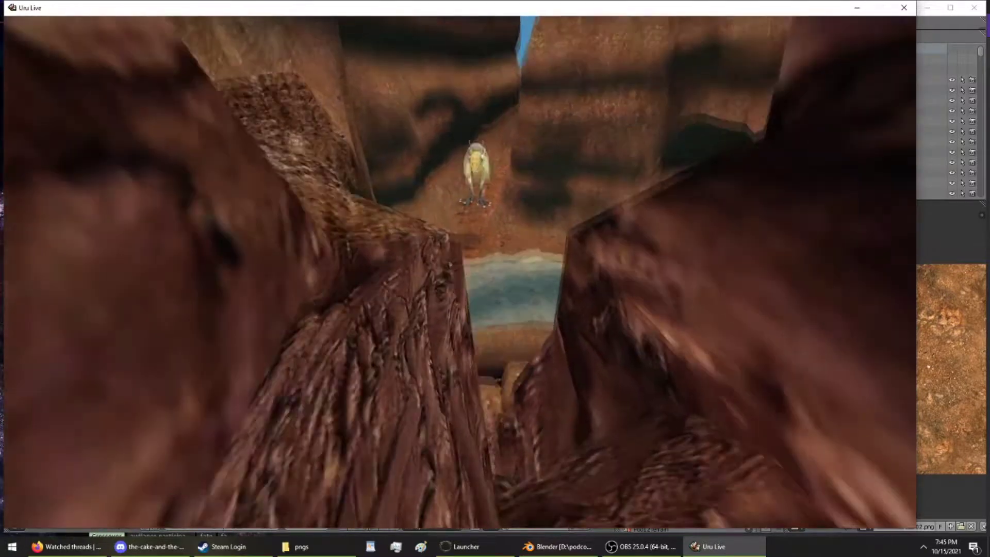
{"action": "key", "text": "Up"}
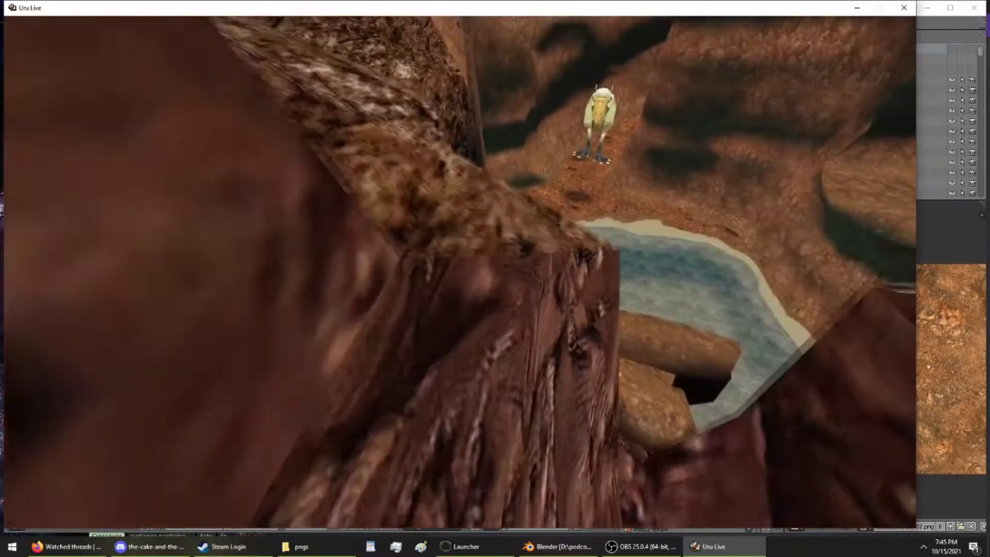
{"action": "key", "text": "Up"}
{"action": "key", "text": "Right"}
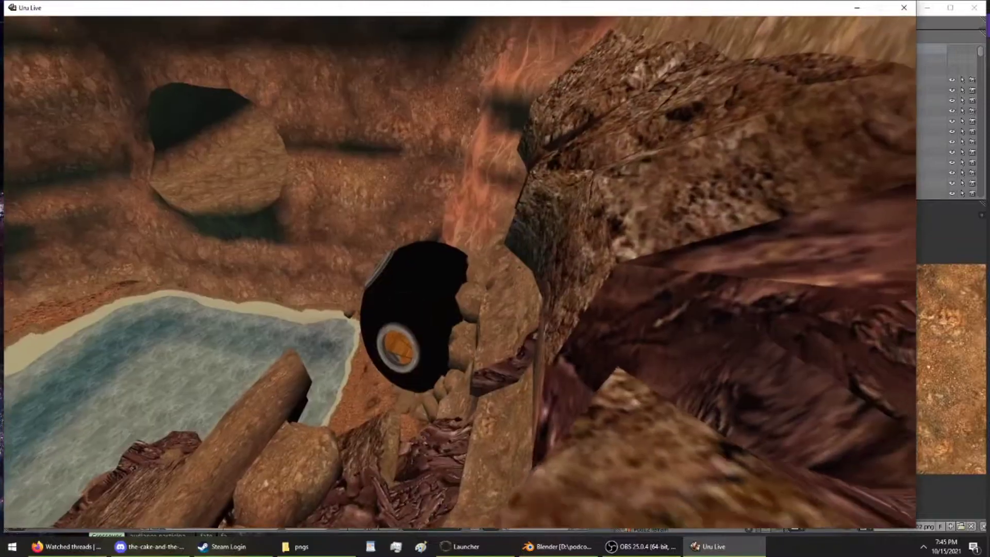
{"action": "key", "text": "Right"}
{"action": "key", "text": "Up"}
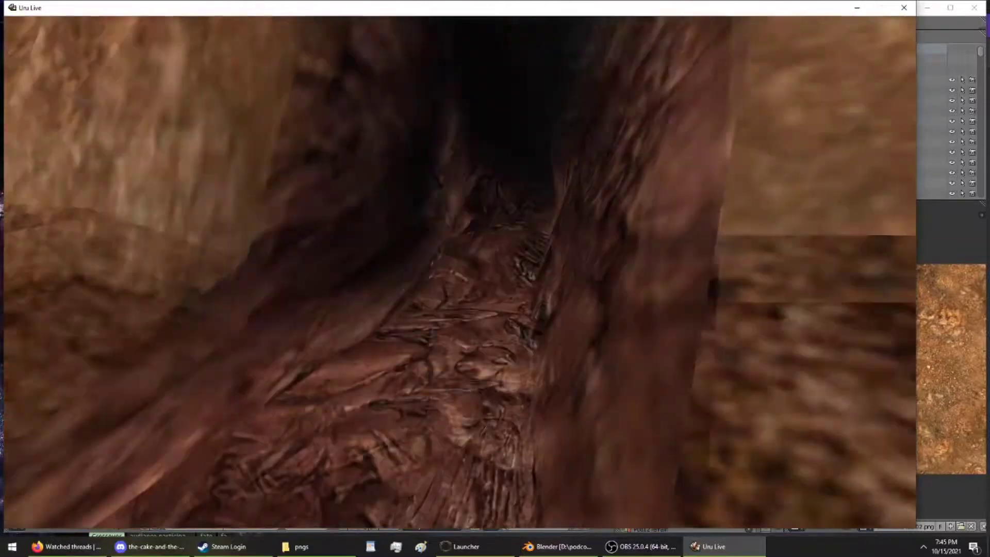
{"action": "key", "text": "Left"}
{"action": "key", "text": "Up"}
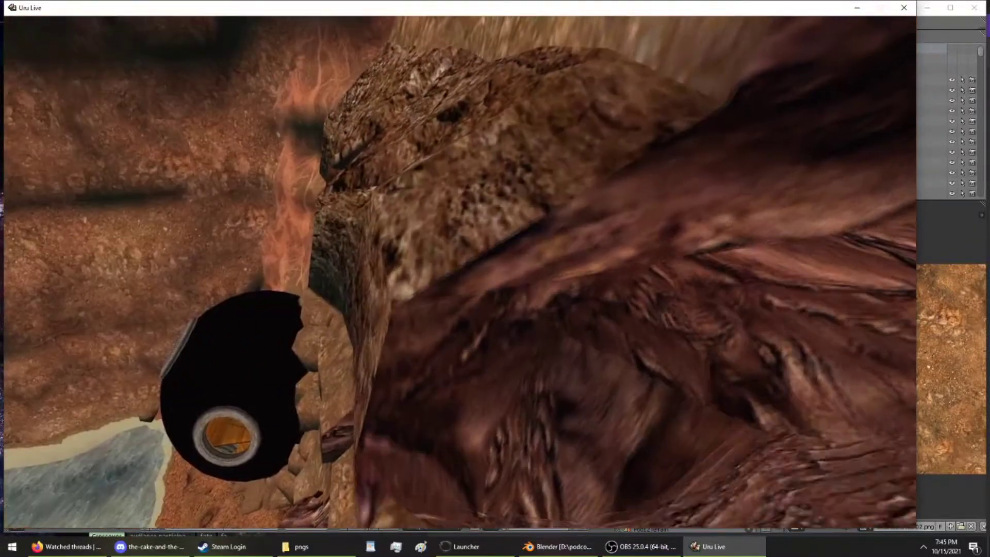
{"action": "key", "text": "Up"}
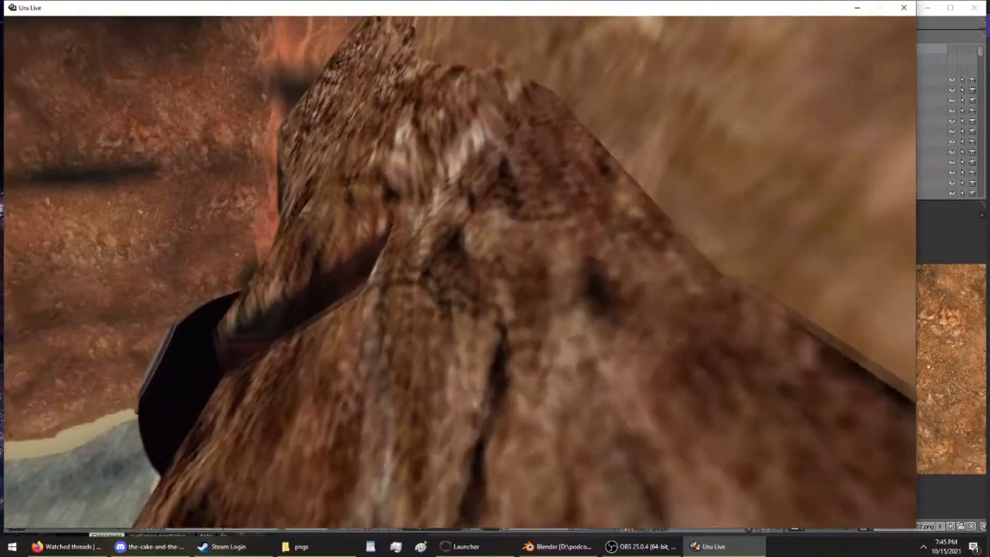
{"action": "key", "text": "Left"}
- Check the textures and joints where the lava flow runs down between the boulders
{"action": "right_click_drag", "start_coordinate": [460, 226], "coordinate": [482, 386]}
{"action": "key", "text": "w"}
{"action": "key", "text": "w"}
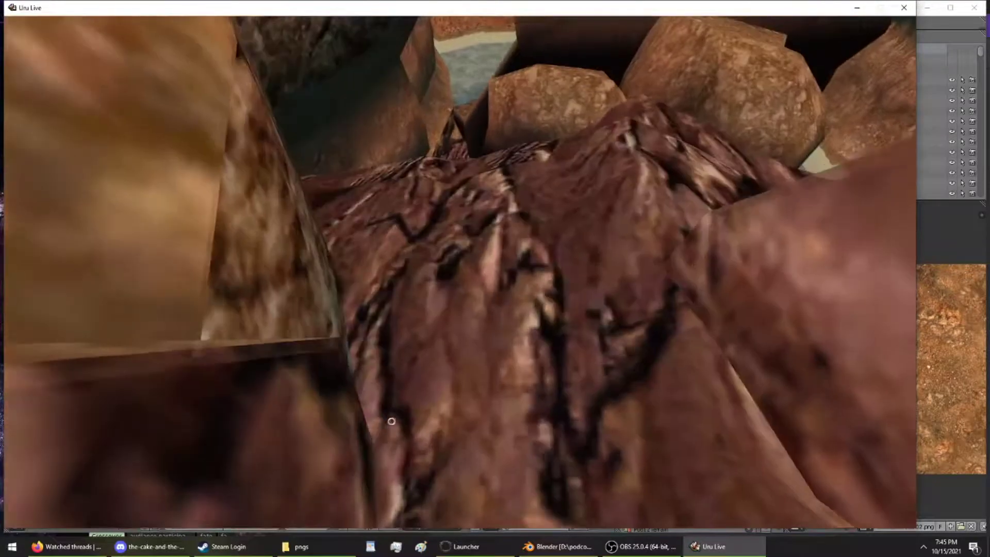
{"action": "key", "text": "w"}
{"action": "right_click_drag", "start_coordinate": [391, 421], "coordinate": [221, 317]}
{"action": "key", "text": "w"}
{"action": "key", "text": "w"}
{"action": "key", "text": "w"}
{"action": "key", "text": "w"}
{"action": "key", "text": "w"}
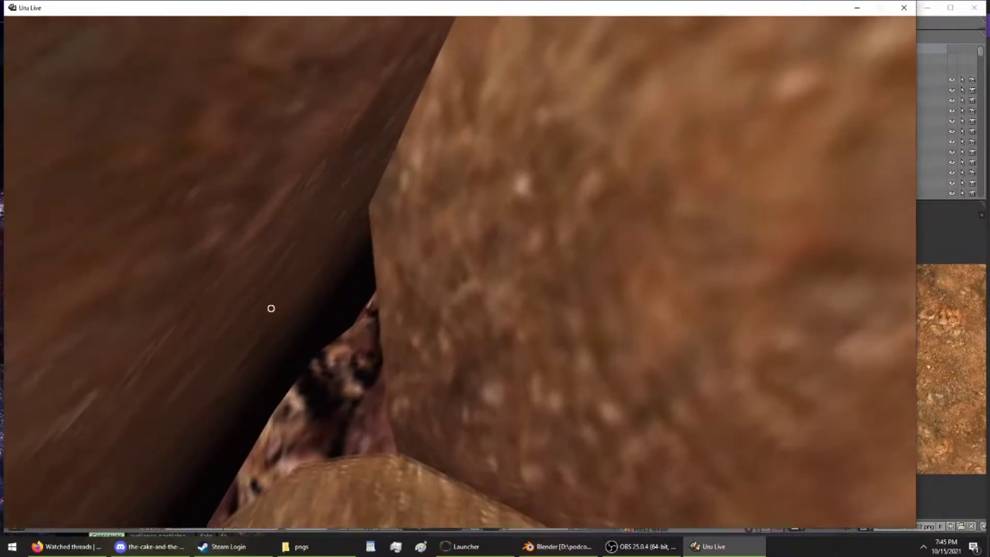
{"action": "right_click_drag", "start_coordinate": [271, 308], "coordinate": [391, 264]}
{"action": "right_click_drag", "start_coordinate": [764, 272], "coordinate": [147, 295]}
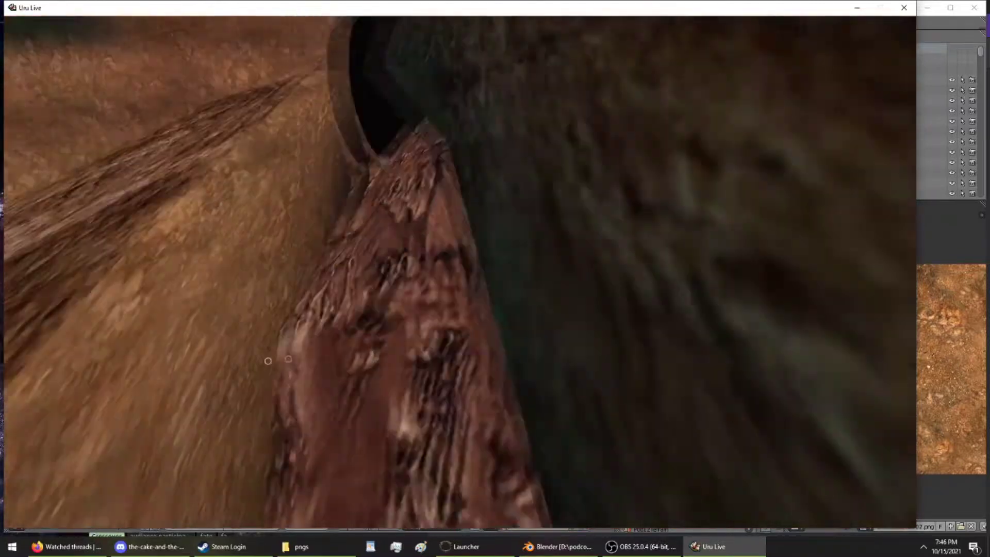
- Examine the narrow lava strips running between the rocks and the dark cave wall
{"action": "right_click_drag", "start_coordinate": [258, 385], "coordinate": [522, 356]}
{"action": "right_click_drag", "start_coordinate": [624, 358], "coordinate": [559, 340]}
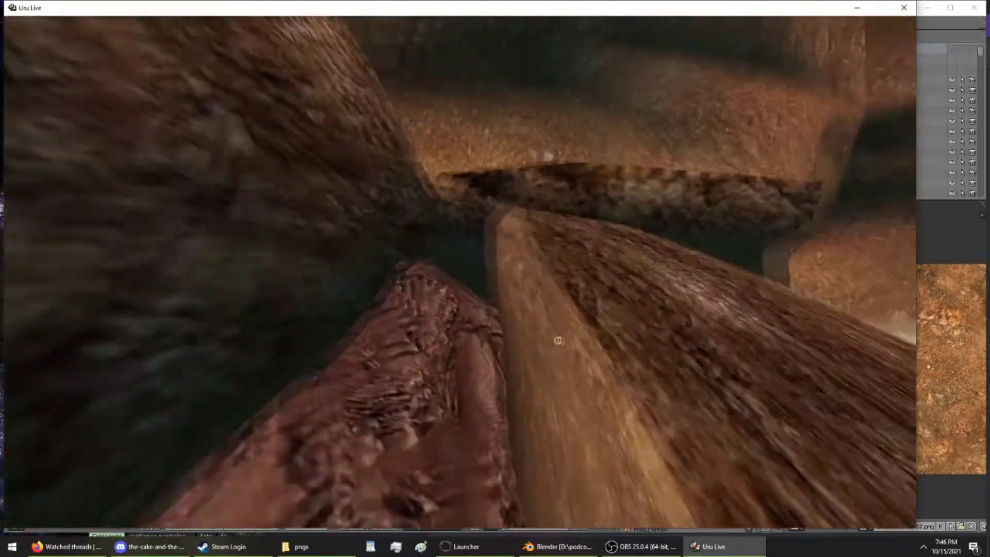
{"action": "right_click_drag", "start_coordinate": [582, 391], "coordinate": [477, 345]}
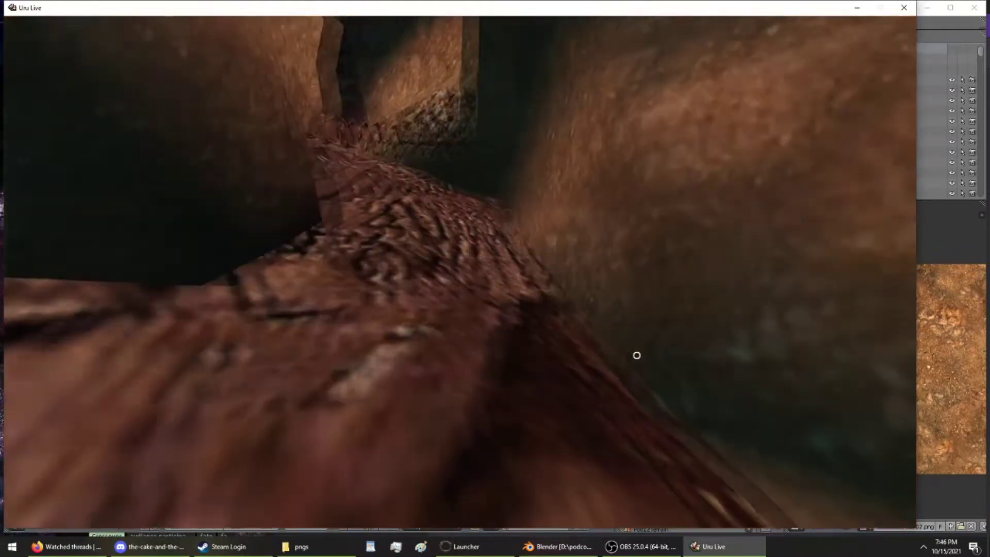
{"action": "right_click_drag", "start_coordinate": [317, 400], "coordinate": [179, 267]}
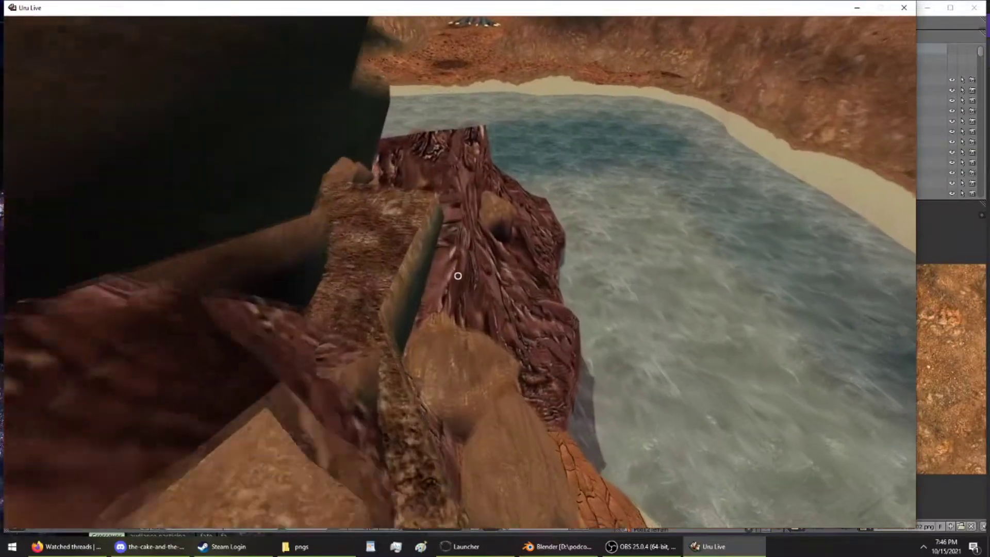
- Follow the lava flow beside the lagoon under the overhang and check its outer edge for gaps
{"action": "key", "text": "Up"}
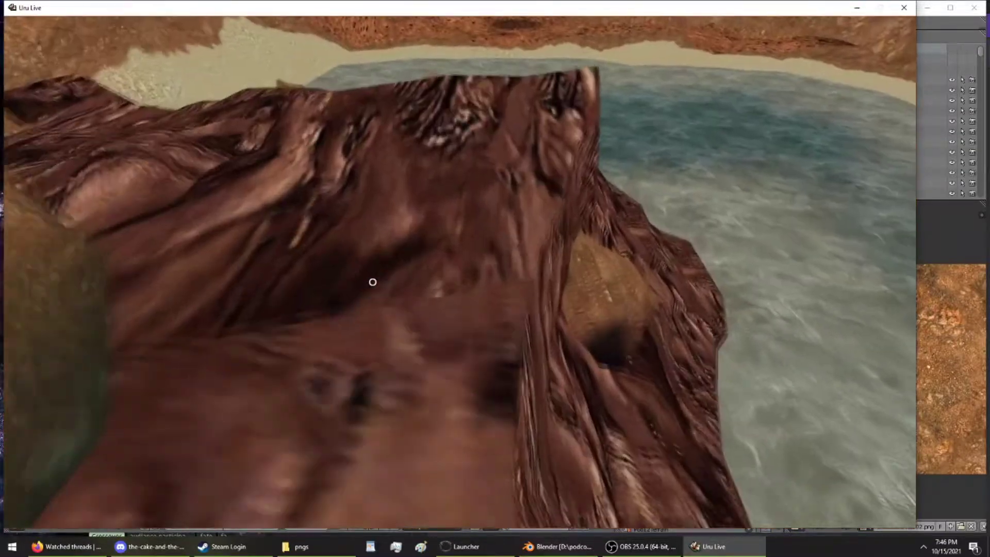
{"action": "key", "text": "Up"}
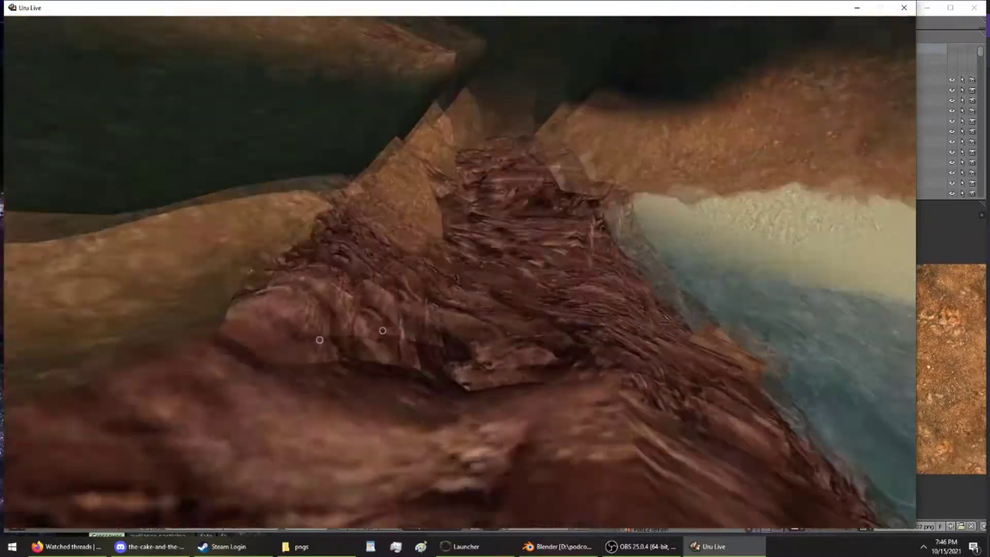
{"action": "key", "text": "Up"}
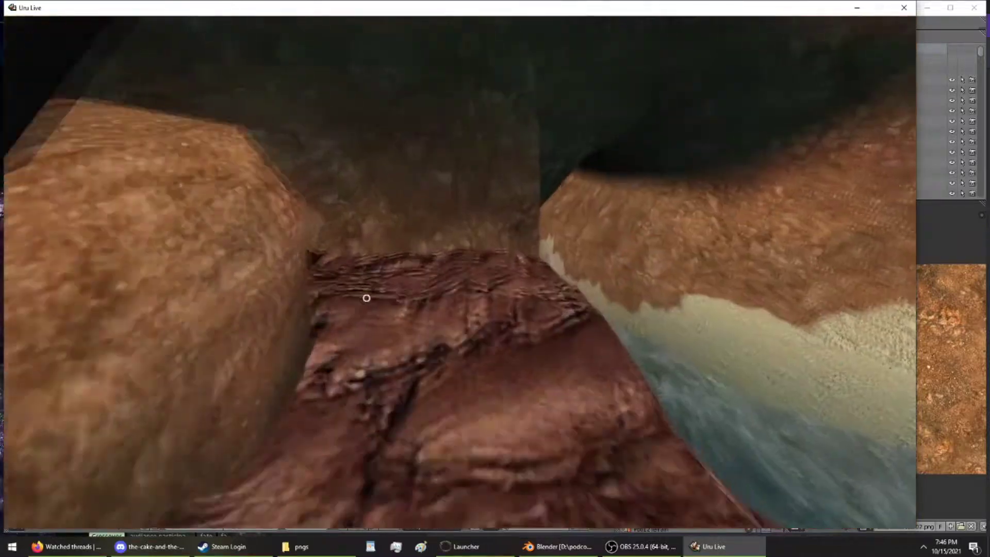
{"action": "key", "text": "Up"}
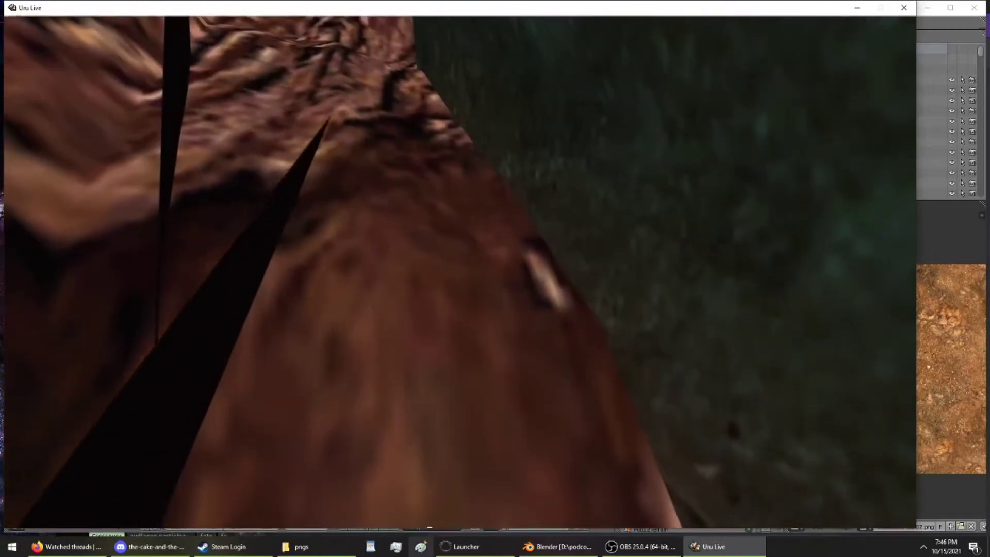
{"action": "key", "text": "Up"}
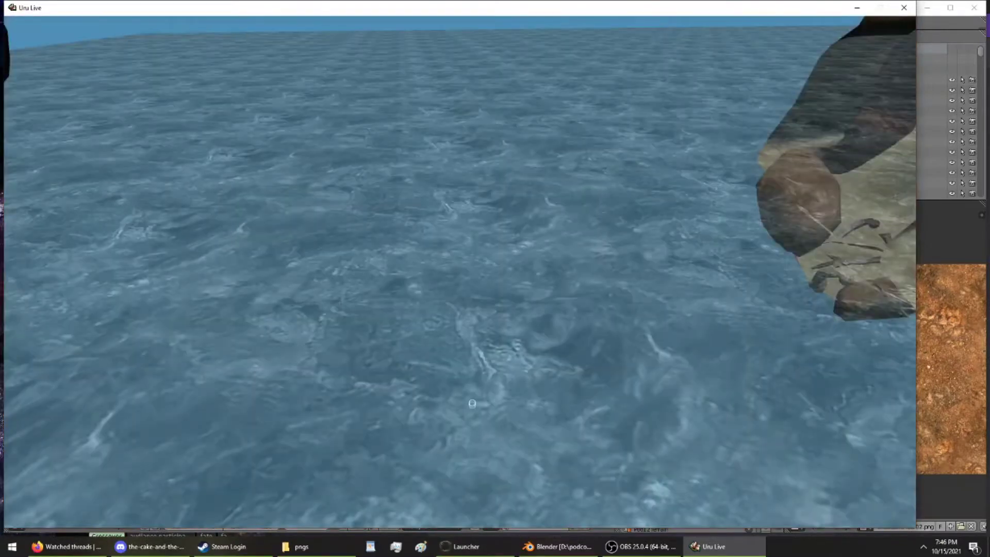
- Inspect the lava floor and the thin lava fall inside the dark rock passage
{"action": "key", "text": "Left"}
{"action": "key", "text": "Up"}
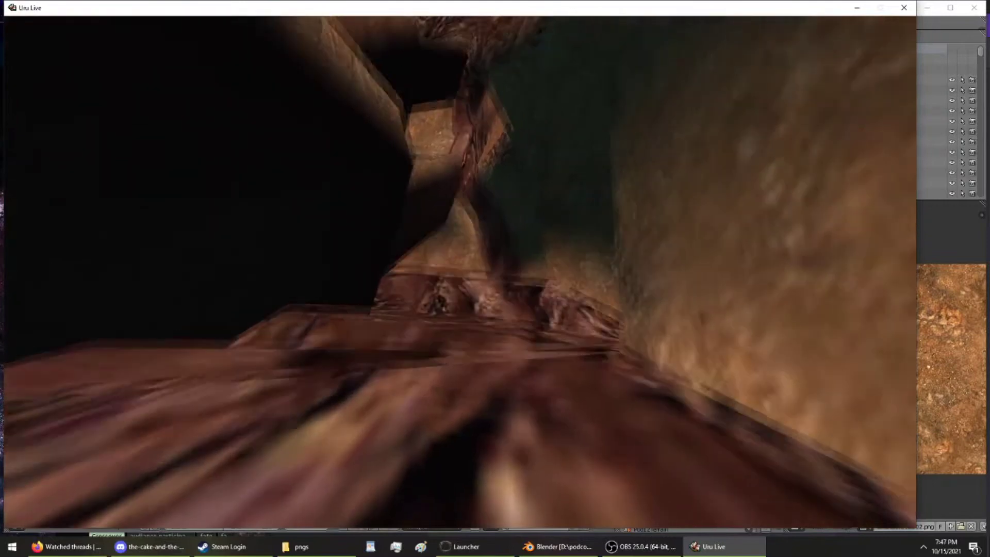
{"action": "key", "text": "Up"}
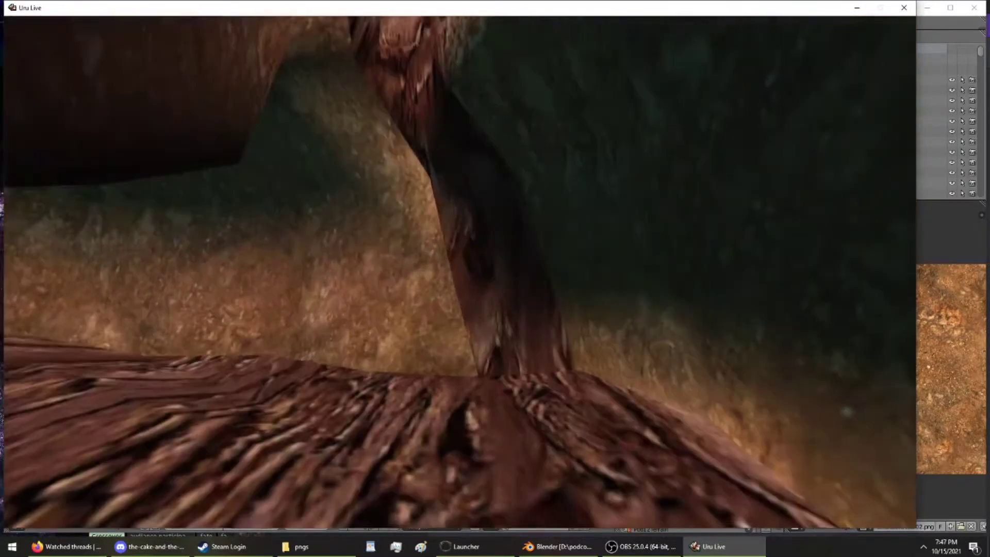
{"action": "key", "text": "Left"}
{"action": "key", "text": "Left"}
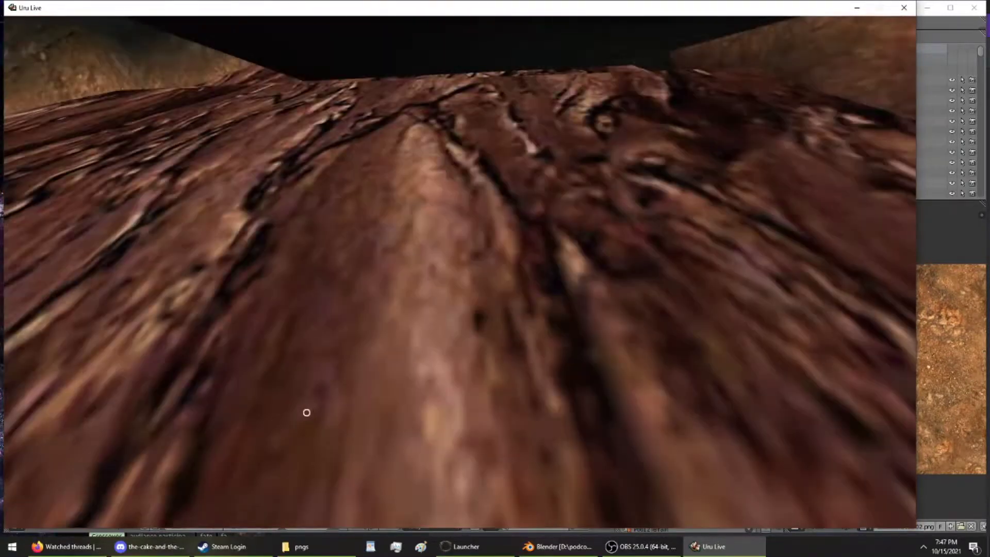
{"action": "key", "text": "Left"}
{"action": "key", "text": "Up"}
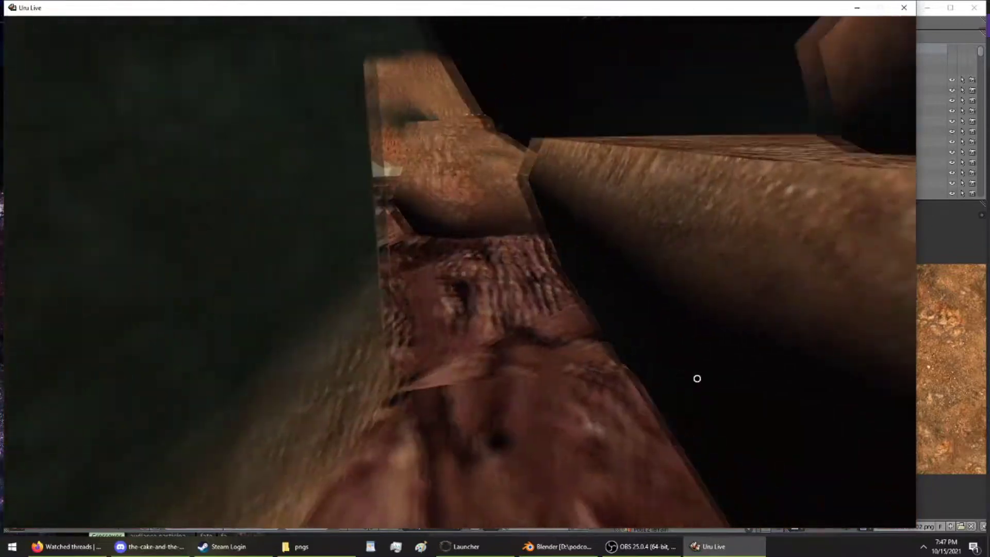
{"action": "key", "text": "Right"}
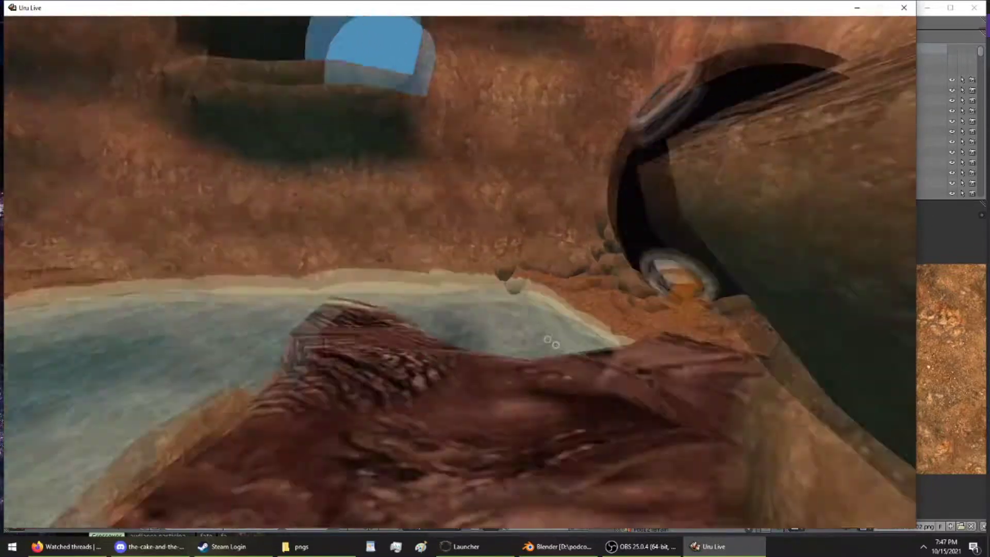
- Look over the lava slopes, tube-shaped rocks and boulders from the lagoon side and up close
{"action": "key", "text": "Up"}
{"action": "key", "text": "Down"}
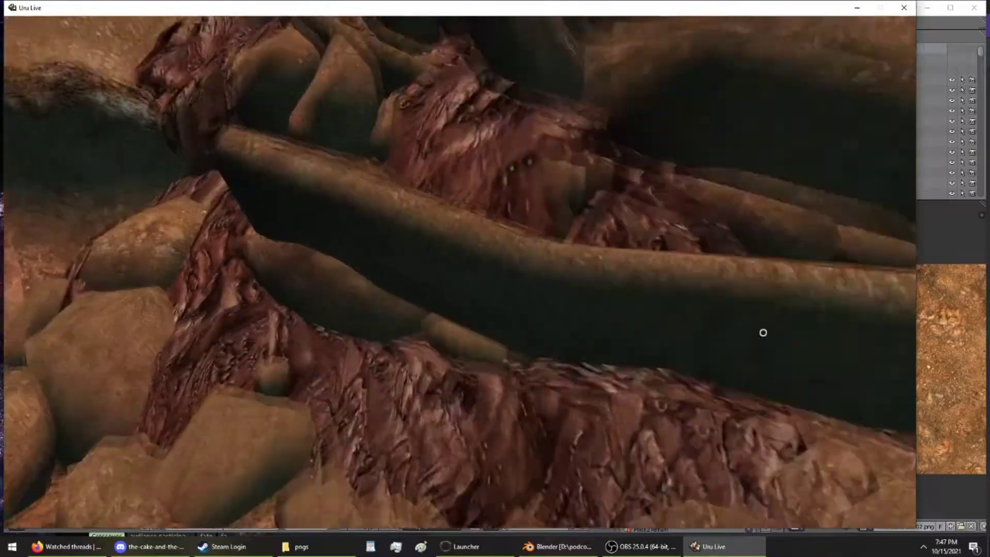
{"action": "key", "text": "Up"}
{"action": "key", "text": "Left"}
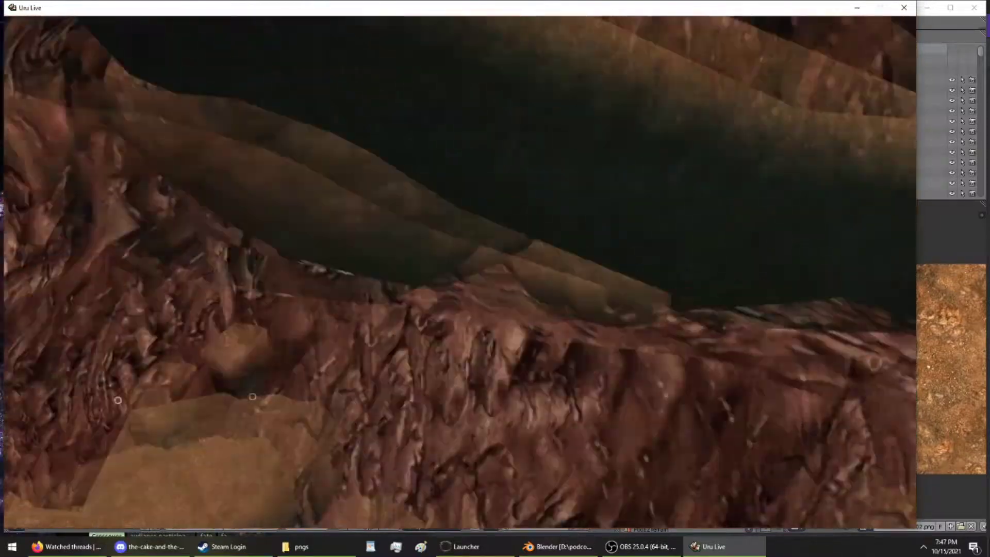
{"action": "key", "text": "Down"}
{"action": "key", "text": "Up"}
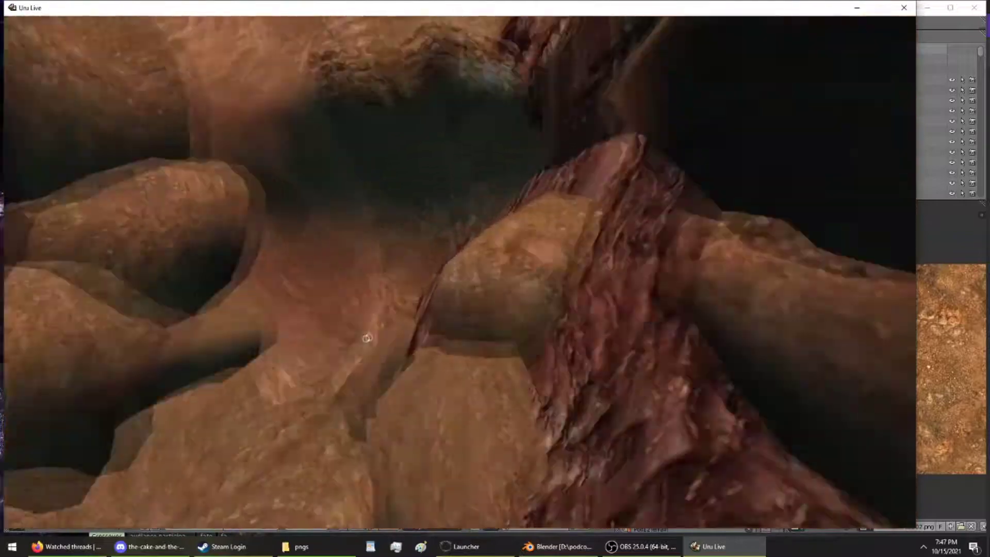
- Inspect the lava flow and tube-shaped rocks between the round grey opening and the lagoon shore
{"action": "key", "text": "Down"}
{"action": "key", "text": "Up"}
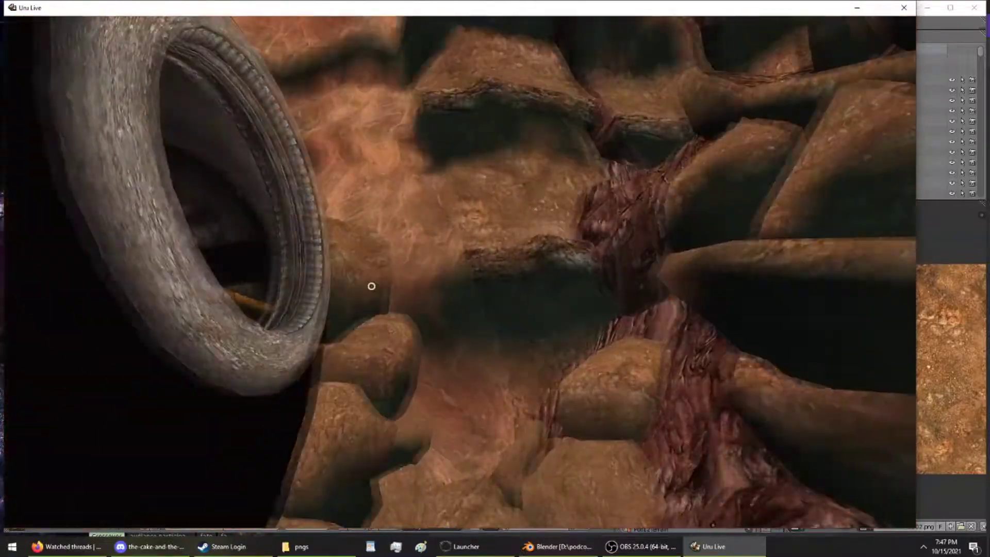
{"action": "key", "text": "Up"}
{"action": "key", "text": "Down"}
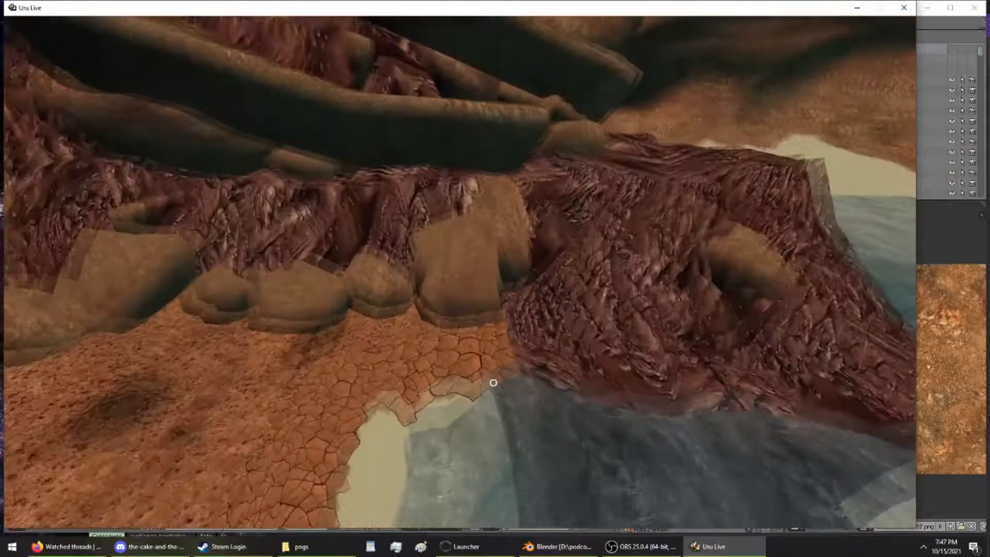
{"action": "key", "text": "Up"}
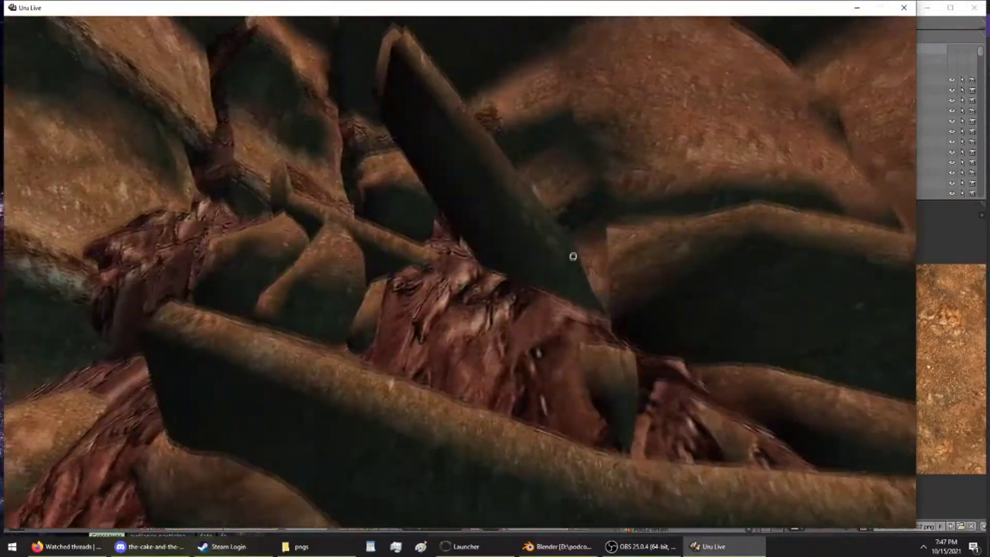
{"action": "key", "text": "Down"}
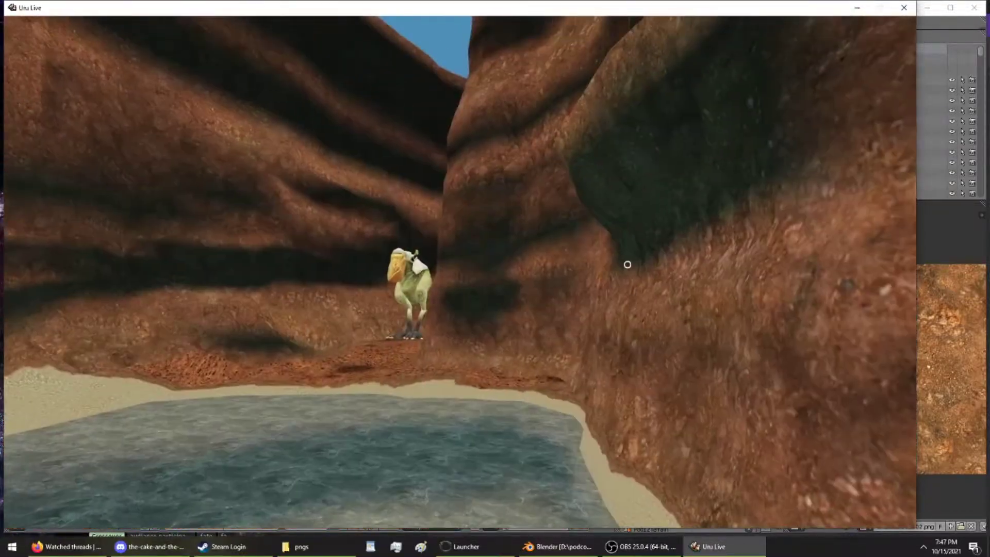
- Move onto the high rock ledge and view the whole lava flow beside the black dome down to the lagoon
{"action": "key", "text": "Up"}
{"action": "key", "text": "Right"}
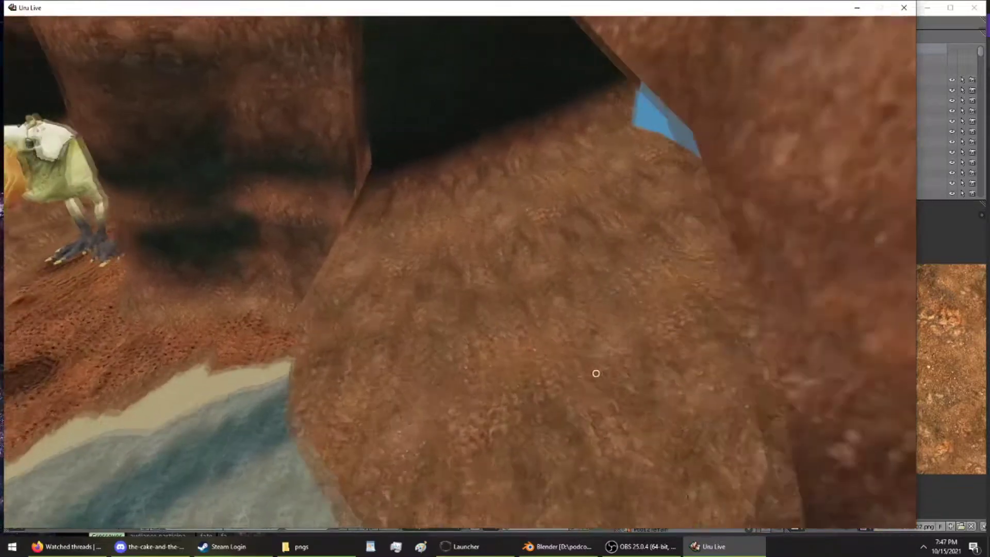
{"action": "key", "text": "Up"}
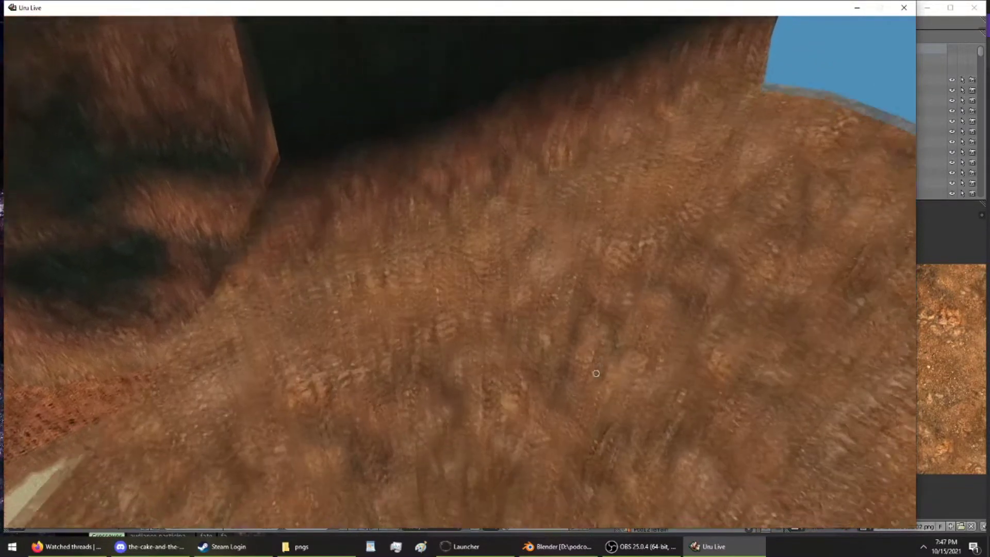
{"action": "key", "text": "Left"}
{"action": "key", "text": "Left"}
{"action": "key", "text": "Up"}
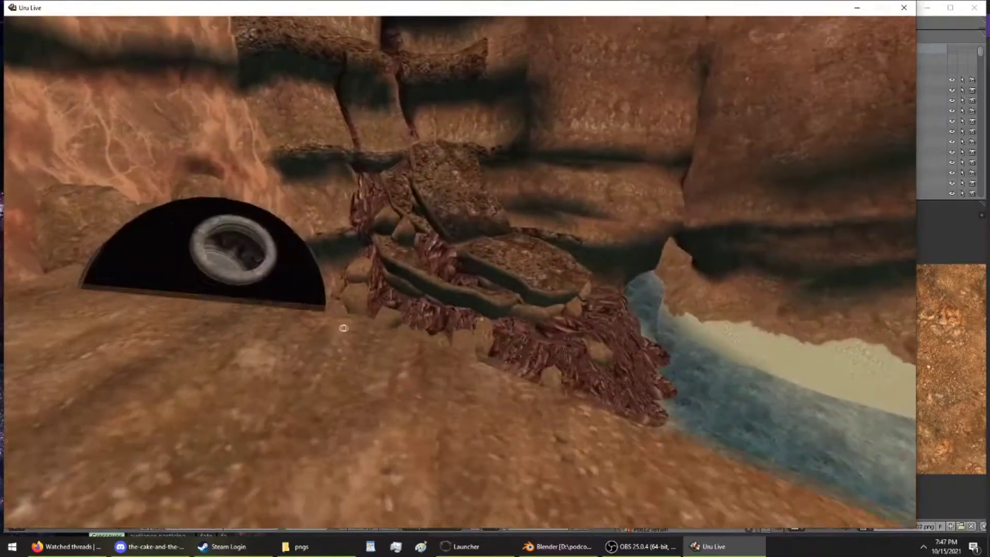
{"action": "key", "text": "Right"}
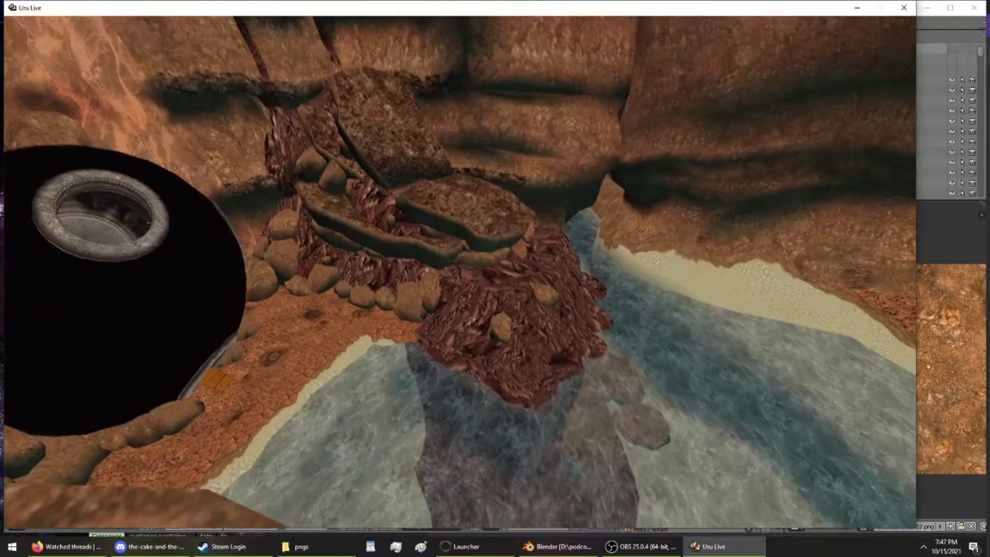
{"action": "key", "text": "Up"}
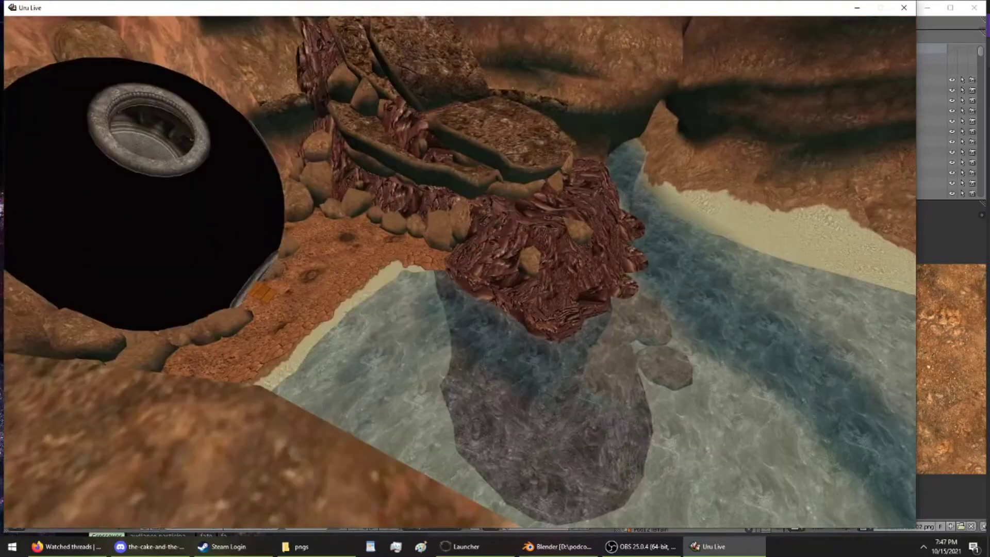
{"action": "key", "text": "Left"}
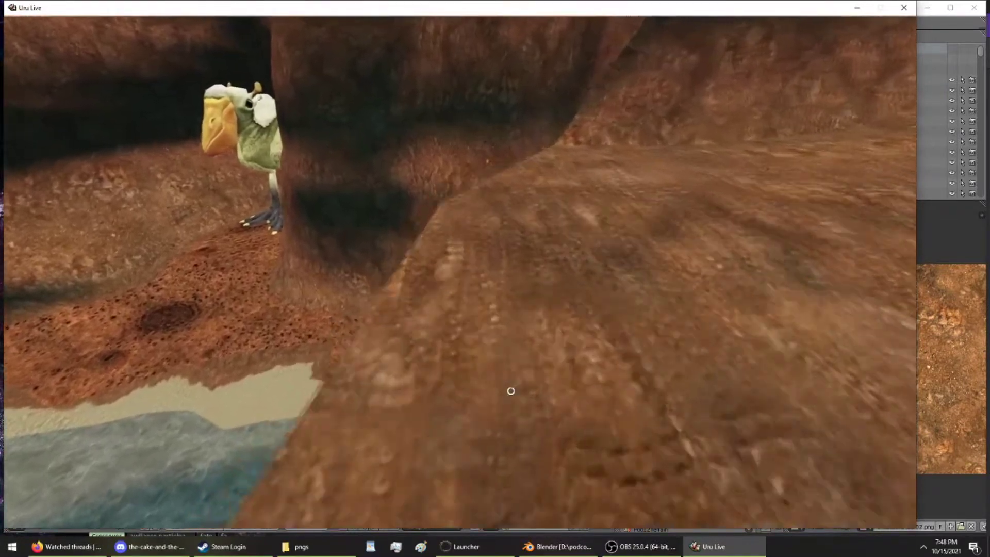
- Examine the submerged lava, lagoon shoreline and surrounding canyon walls from several spots on the rock ledge
{"action": "key", "text": "Up"}
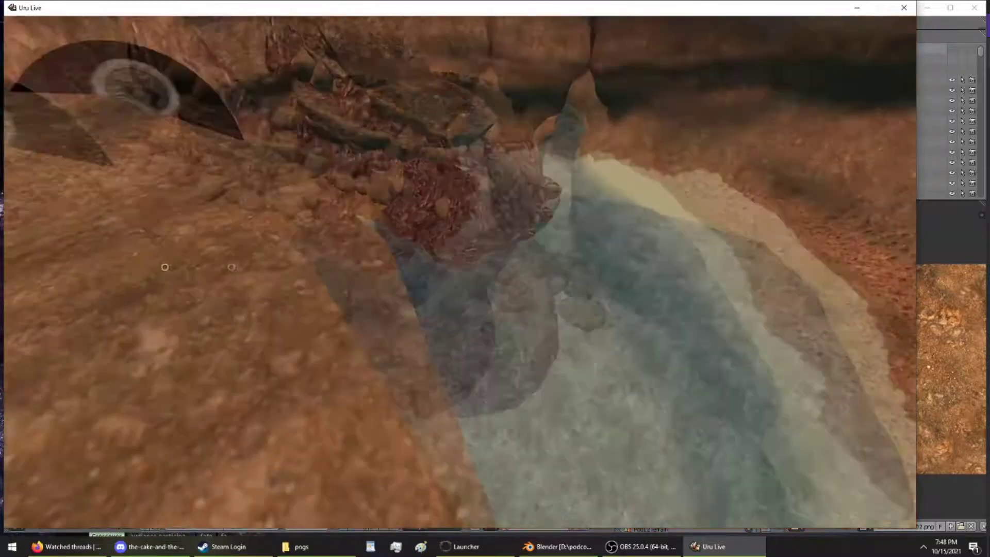
{"action": "key", "text": "Up"}
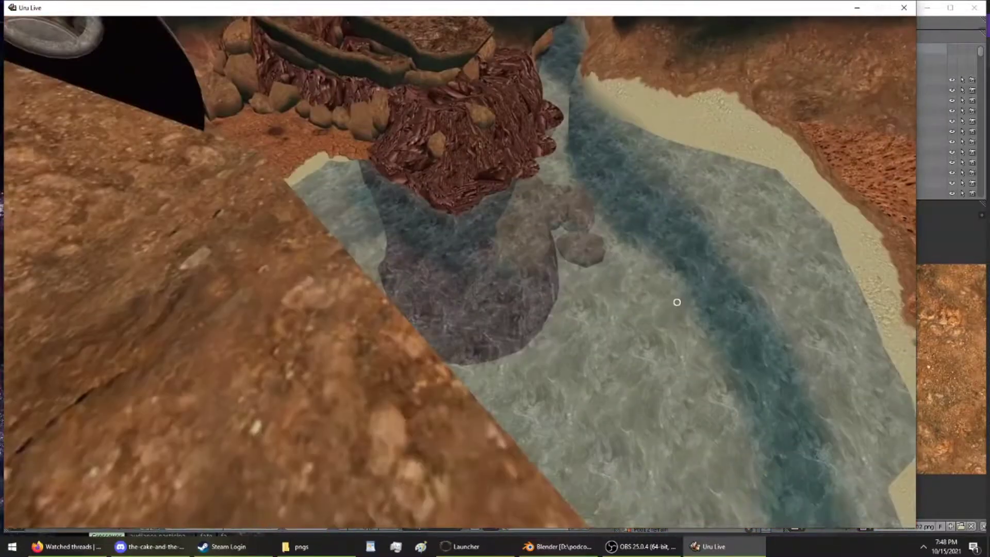
{"action": "key", "text": "Up"}
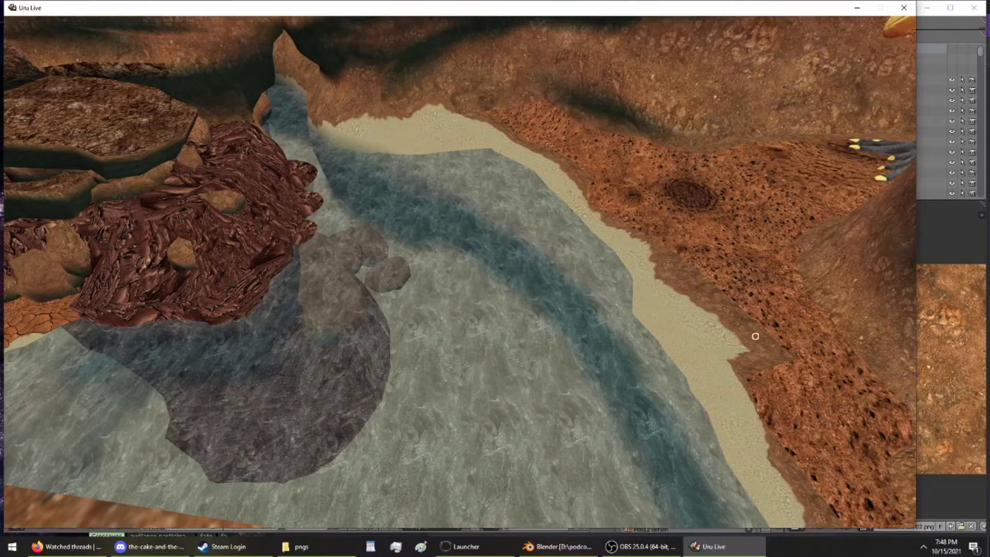
{"action": "key", "text": "Down"}
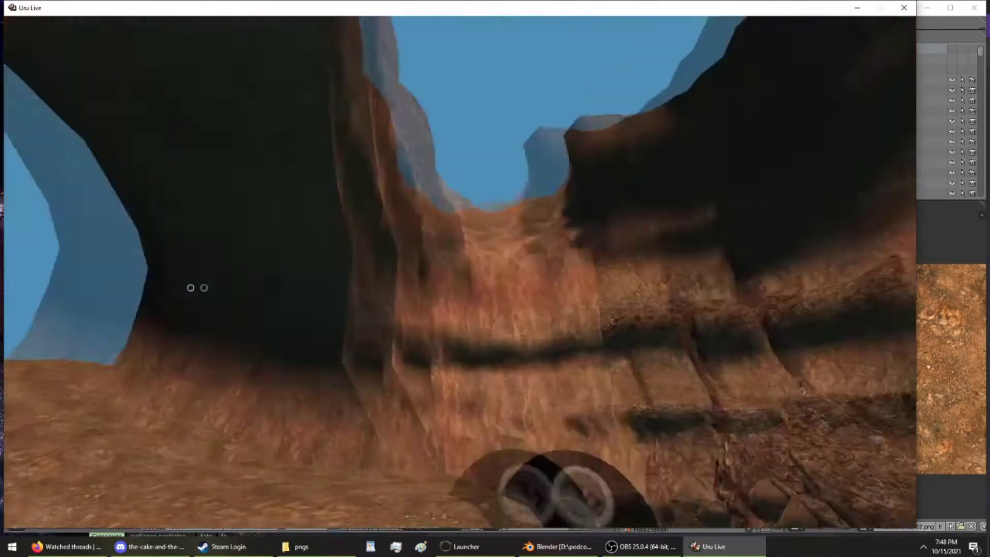
{"action": "key", "text": "Down"}
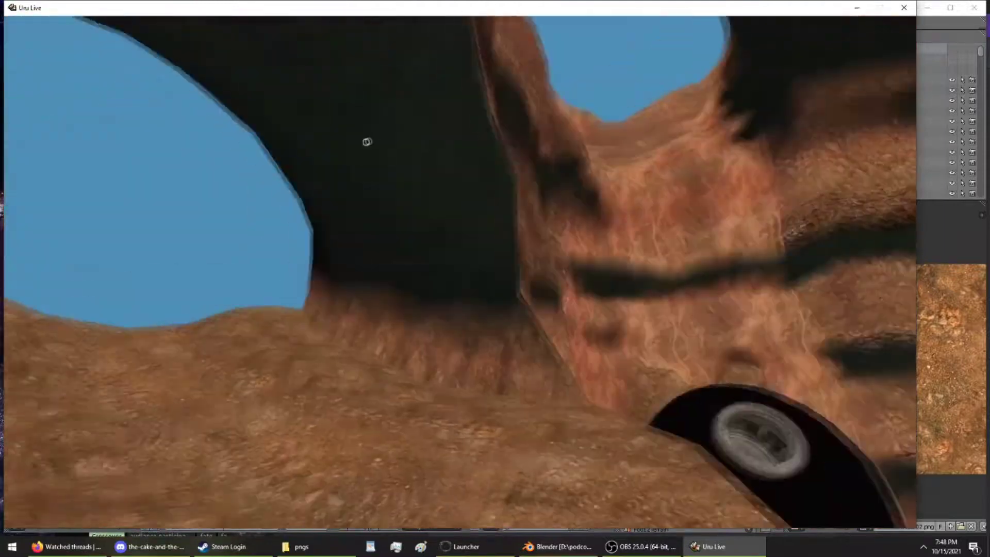
{"action": "key", "text": "Up"}
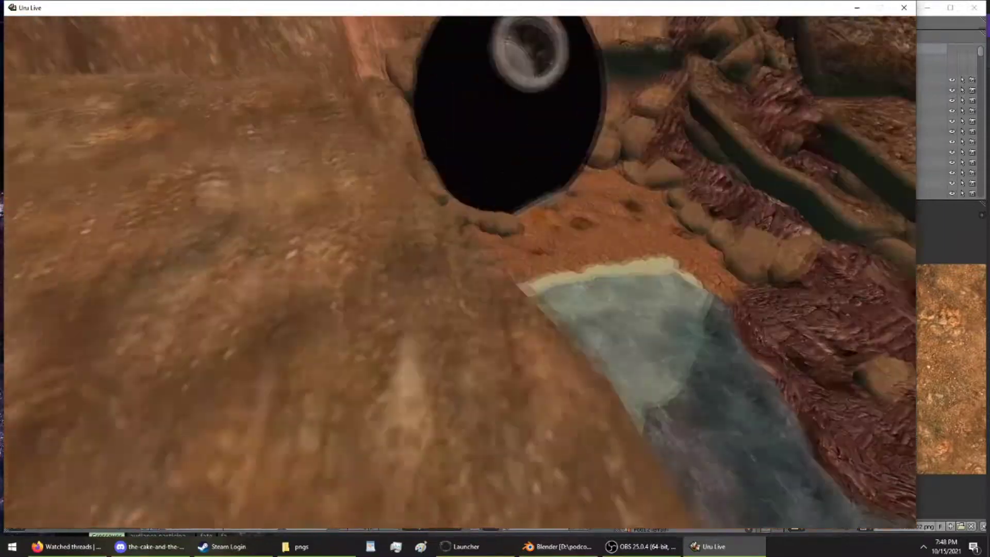
{"action": "key", "text": "Right"}
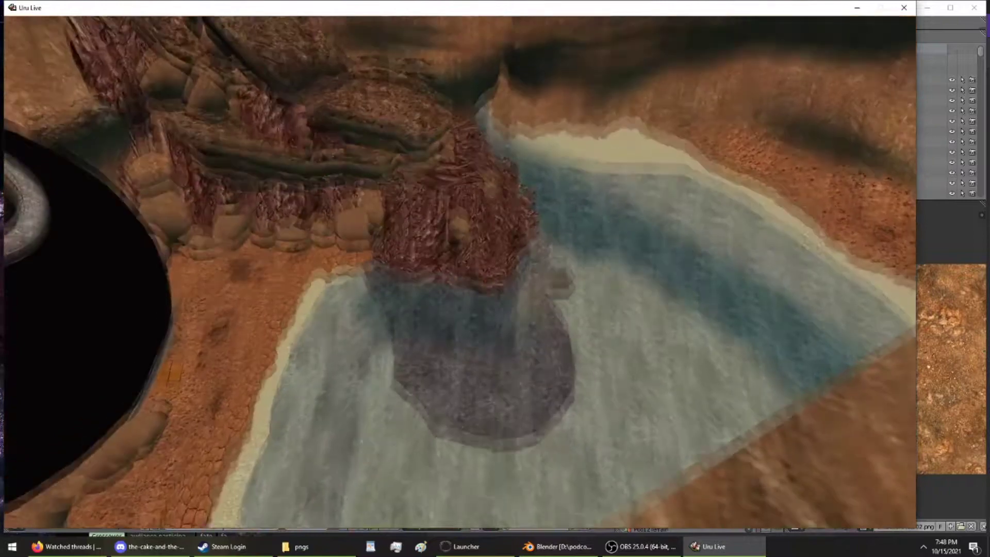
{"action": "key", "text": "Up"}
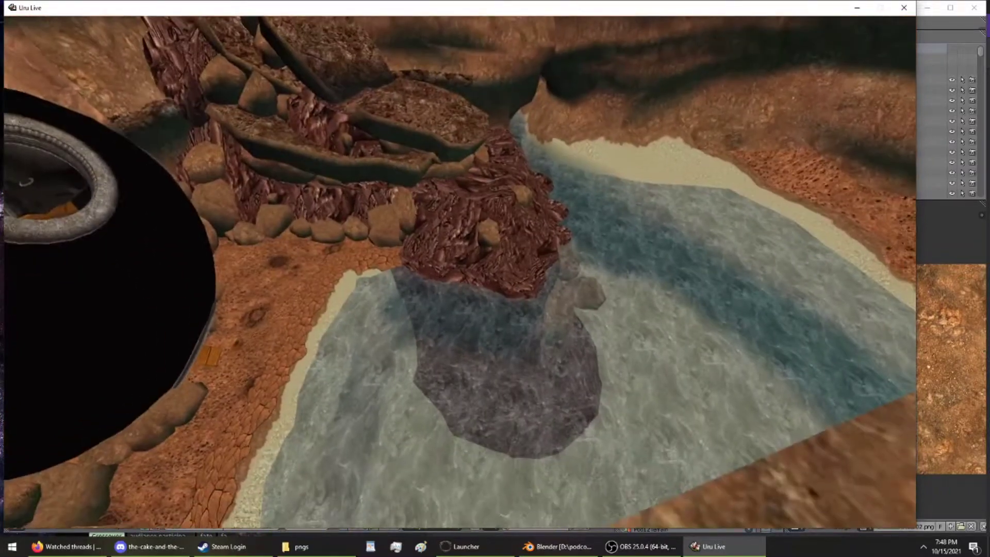
{"action": "key", "text": "Left"}
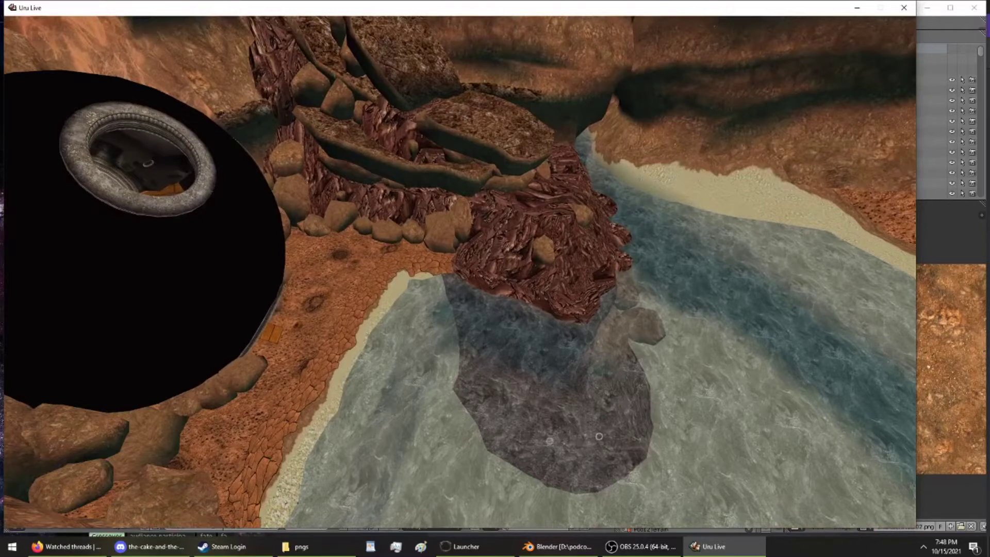
{"action": "key", "text": "Up"}
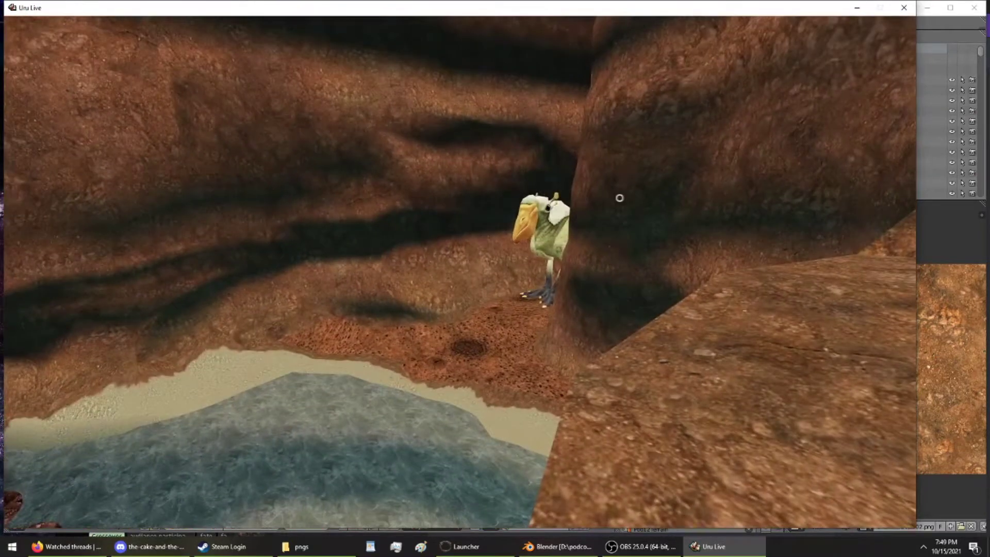
{"action": "right_click_drag", "start_coordinate": [502, 255], "coordinate": [361, 255]}
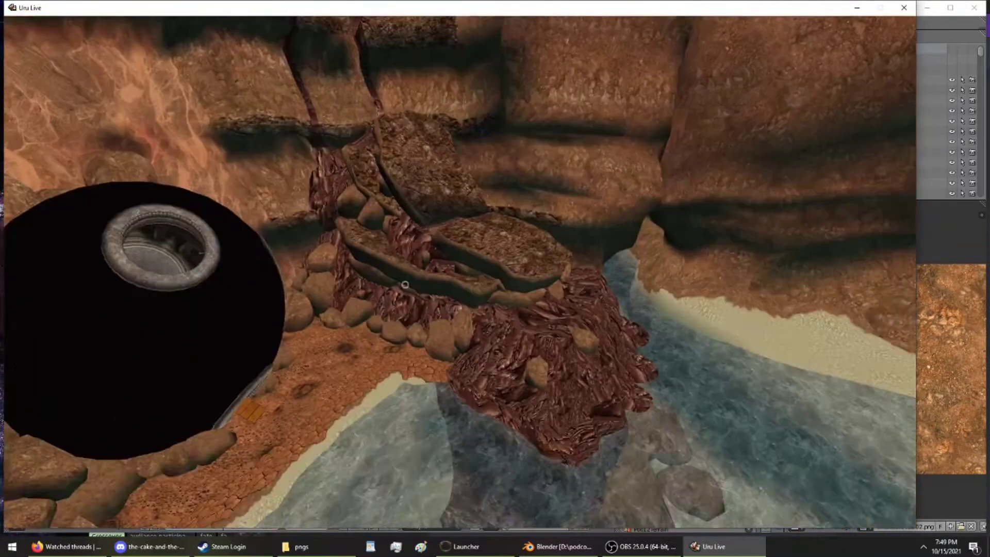
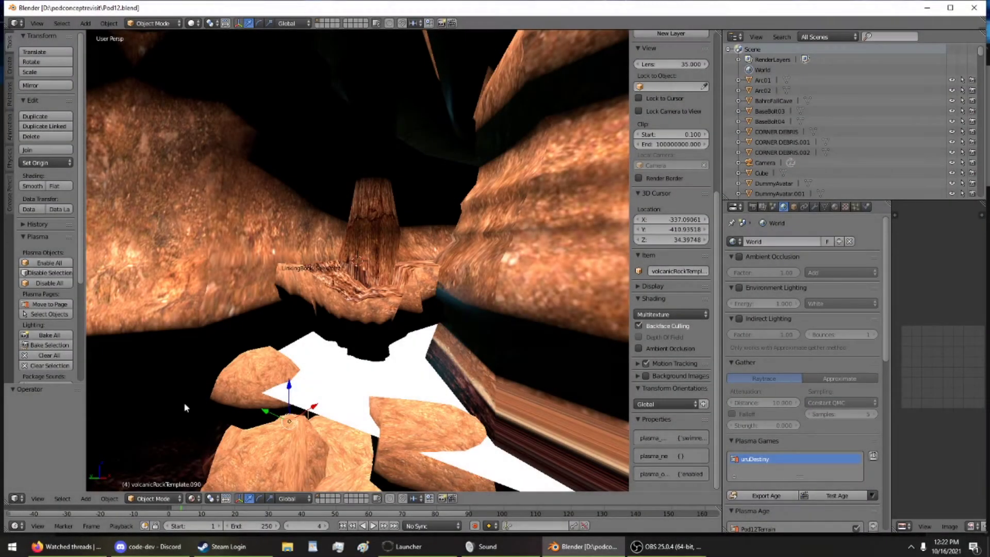
- In Blender, add a UV sphere at the foot of the trunk-shaped rock, enlarge it and raise it above the ground
{"action": "middle_click_drag", "start_coordinate": [263, 299], "coordinate": [358, 277]}
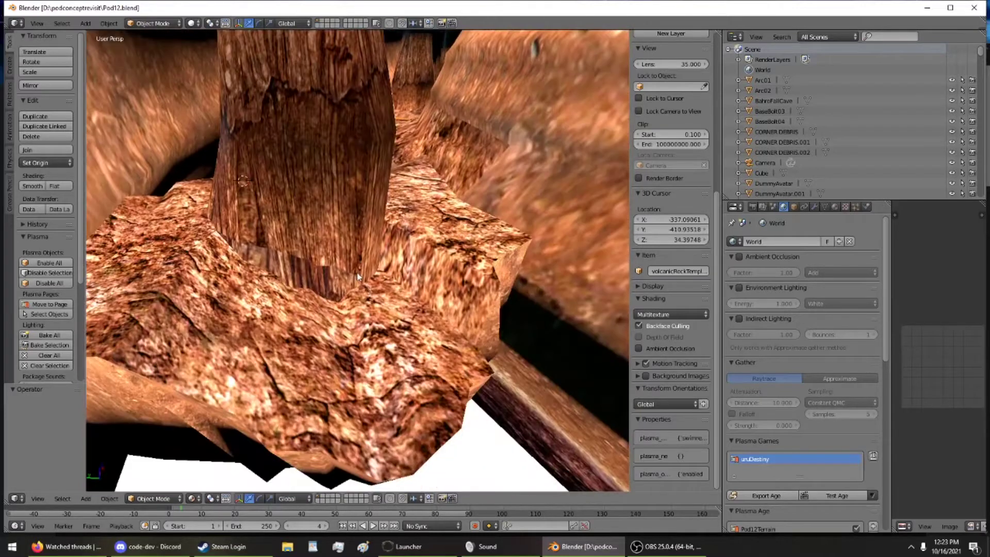
{"action": "left_click", "coordinate": [11, 71]}
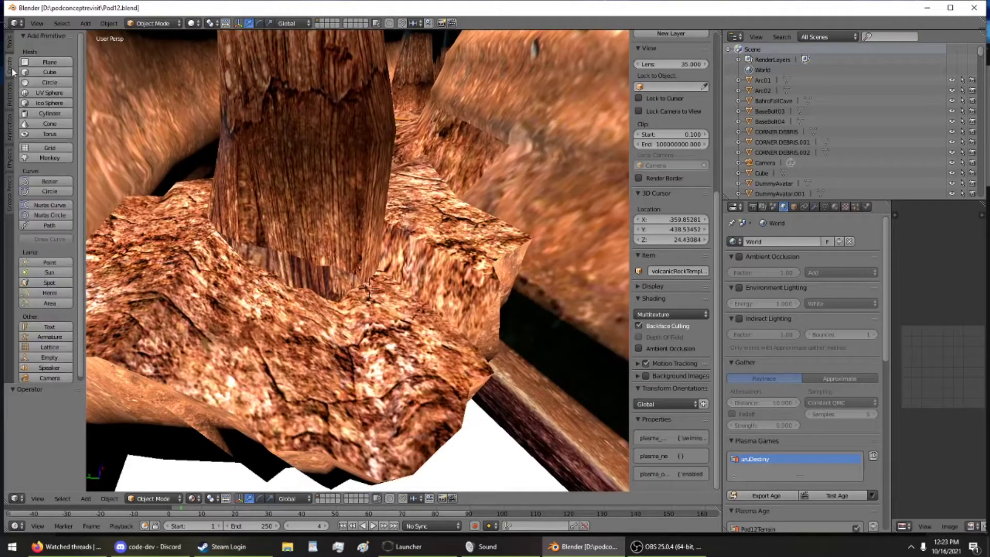
{"action": "left_click", "coordinate": [49, 93]}
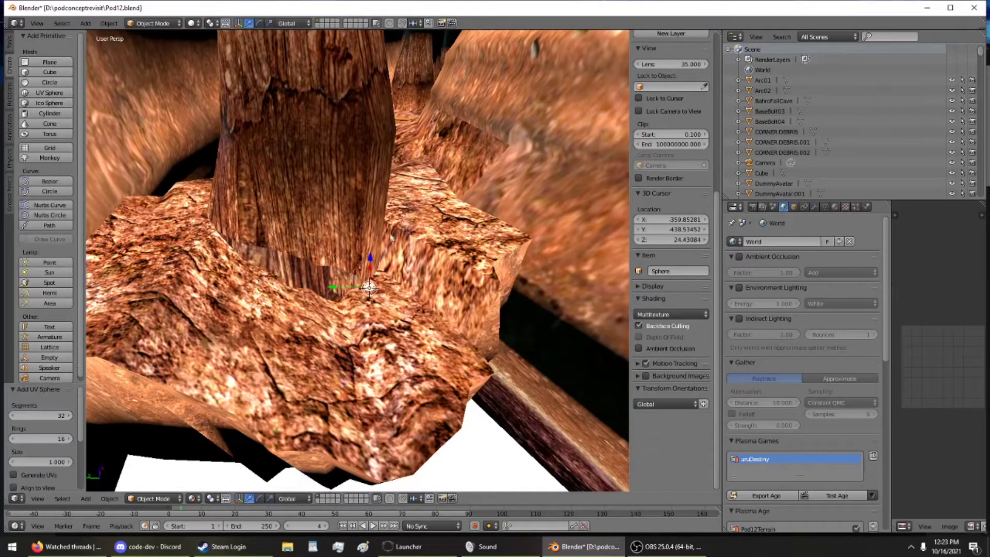
{"action": "key", "text": "s"}
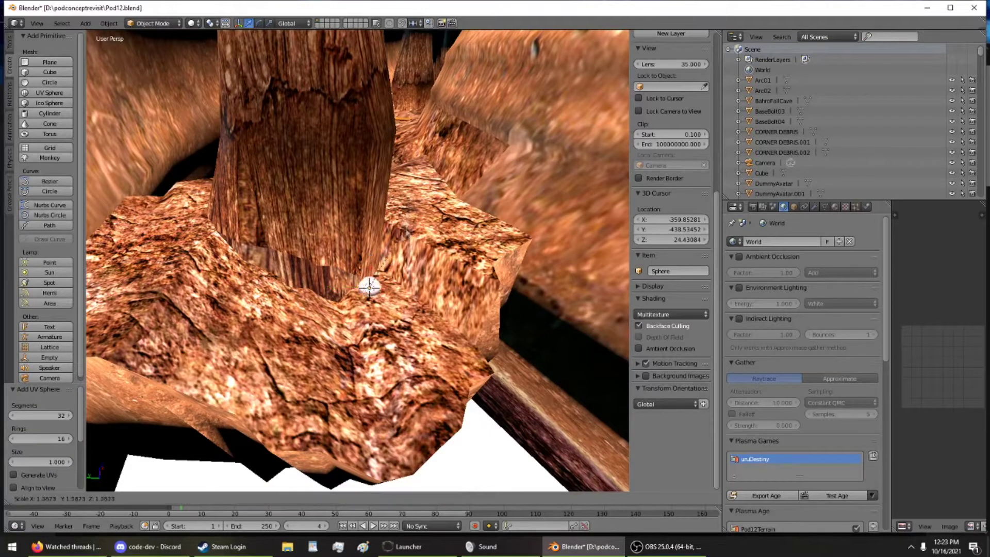
{"action": "left_click", "coordinate": [431, 207]}
{"action": "left_click_drag", "start_coordinate": [380, 255], "coordinate": [388, 215]}
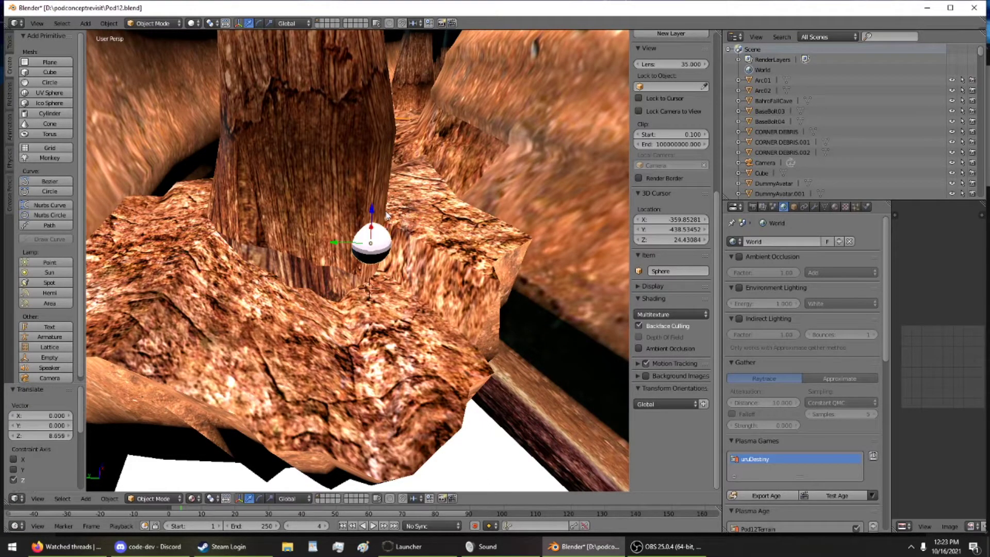
- Stretch the sphere vertically by a factor of 2.236 into an egg shape
{"action": "key", "text": "s"}
{"action": "key", "text": "z"}
{"action": "left_click", "coordinate": [385, 178]}
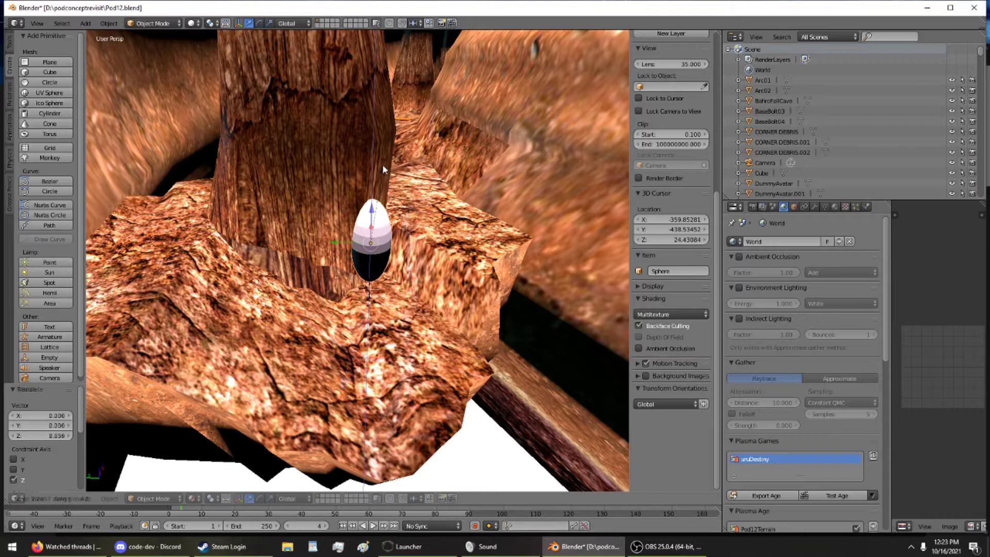
- Rename the sphere hivetemplate, enable it as a Plasma object and assign it to the RiverTunnels page
{"action": "left_click", "coordinate": [866, 207]}
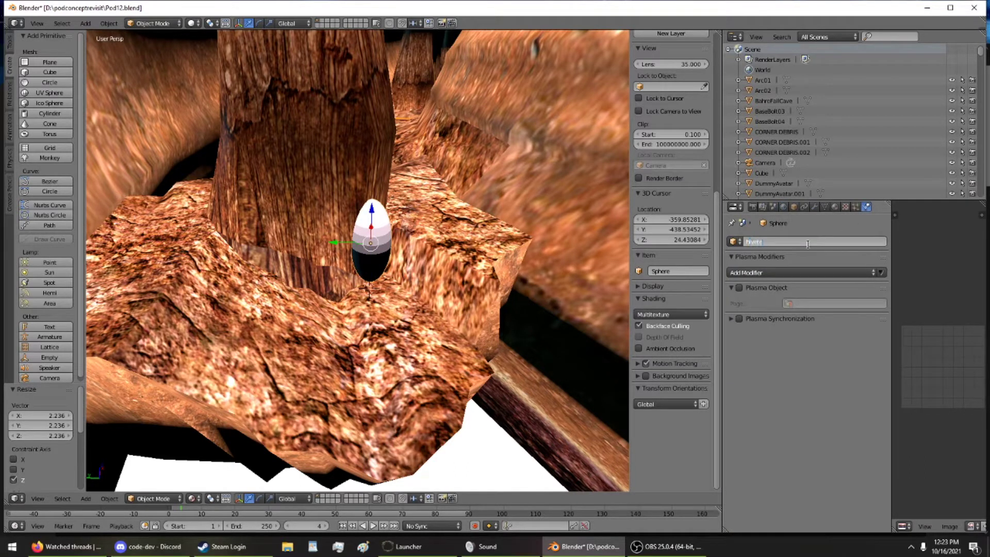
{"action": "key", "text": "Return"}
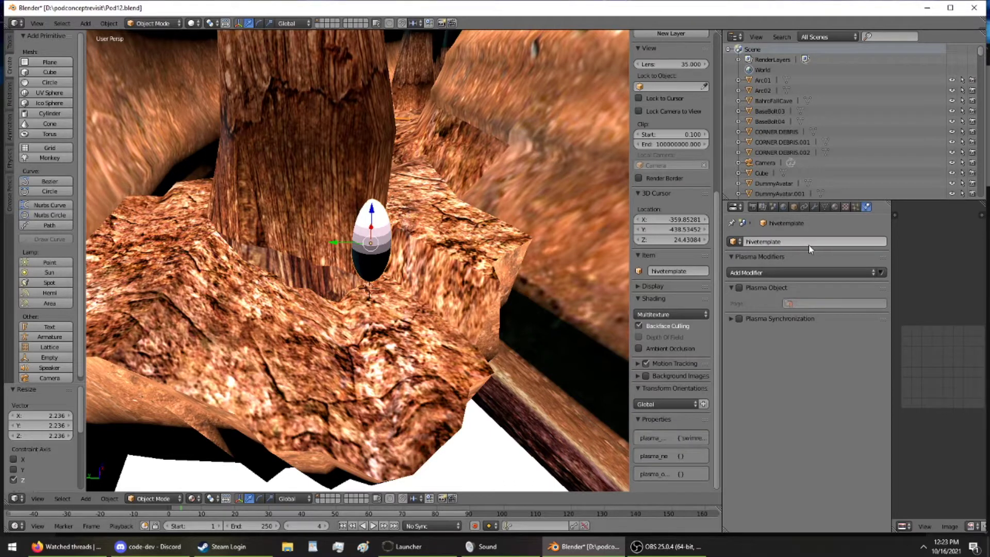
{"action": "left_click", "coordinate": [819, 304]}
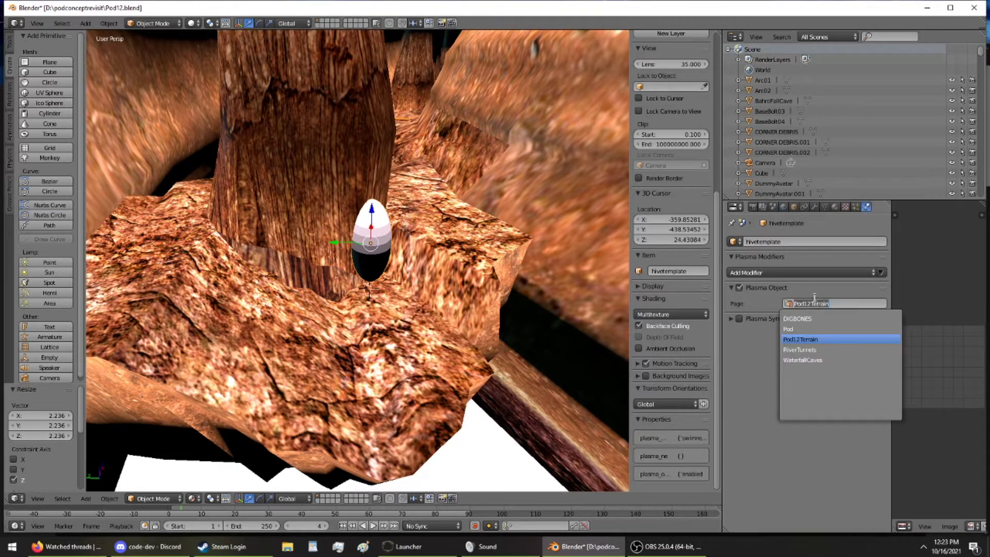
{"action": "left_click", "coordinate": [807, 353]}
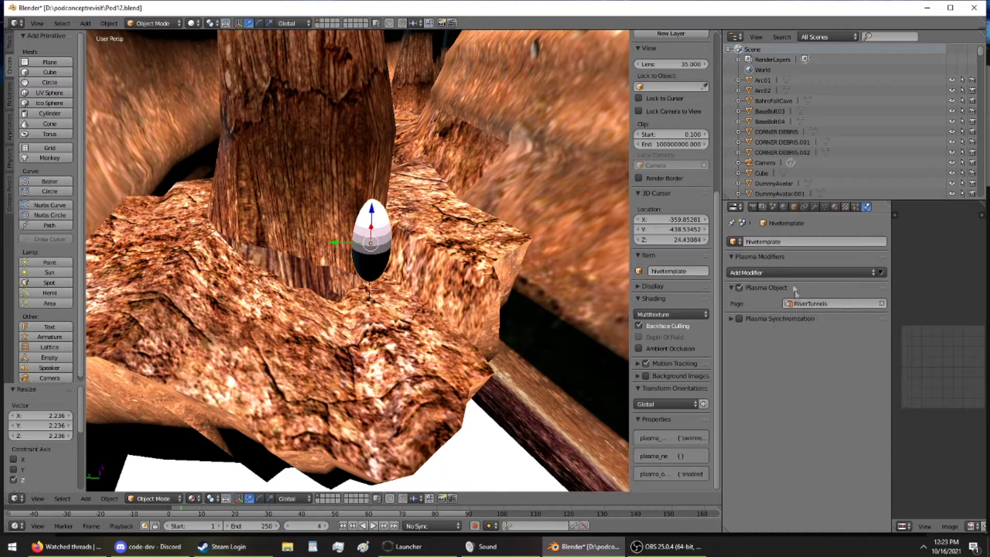
- Give the egg a new material named hivebase
{"action": "left_click", "coordinate": [785, 271]}
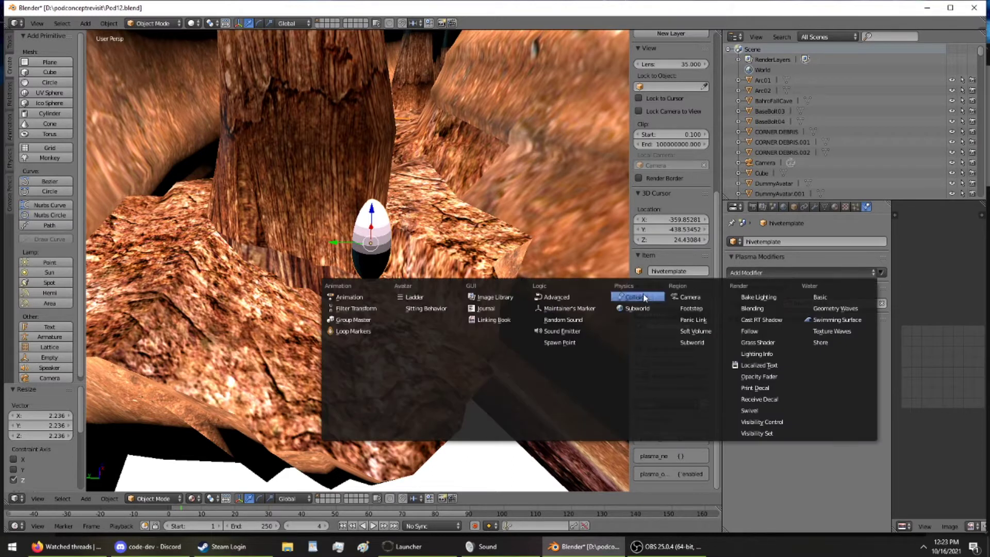
{"action": "left_click", "coordinate": [835, 207]}
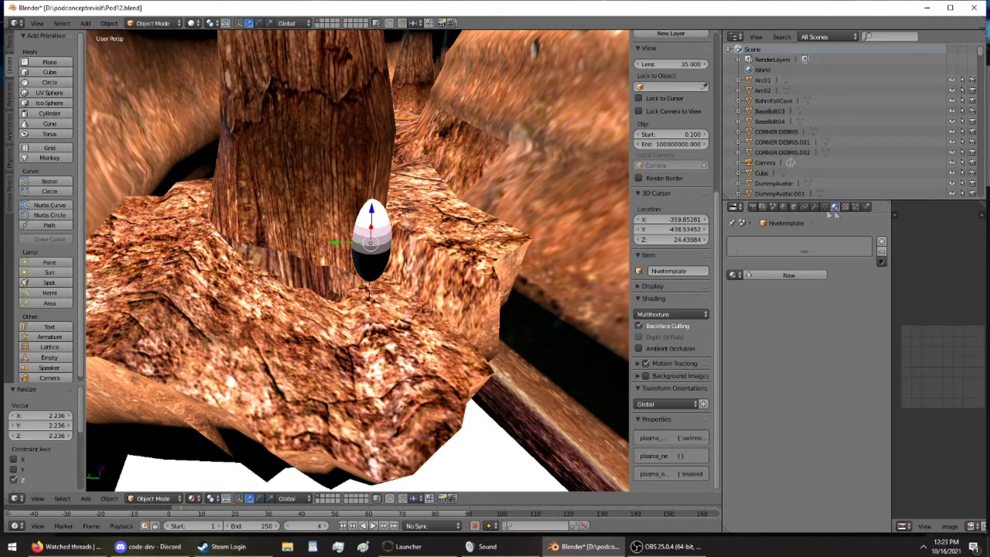
{"action": "scroll", "coordinate": [348, 193], "scroll_direction": "up", "scroll_amount": 5}
{"action": "key", "text": "KP_Decimal"}
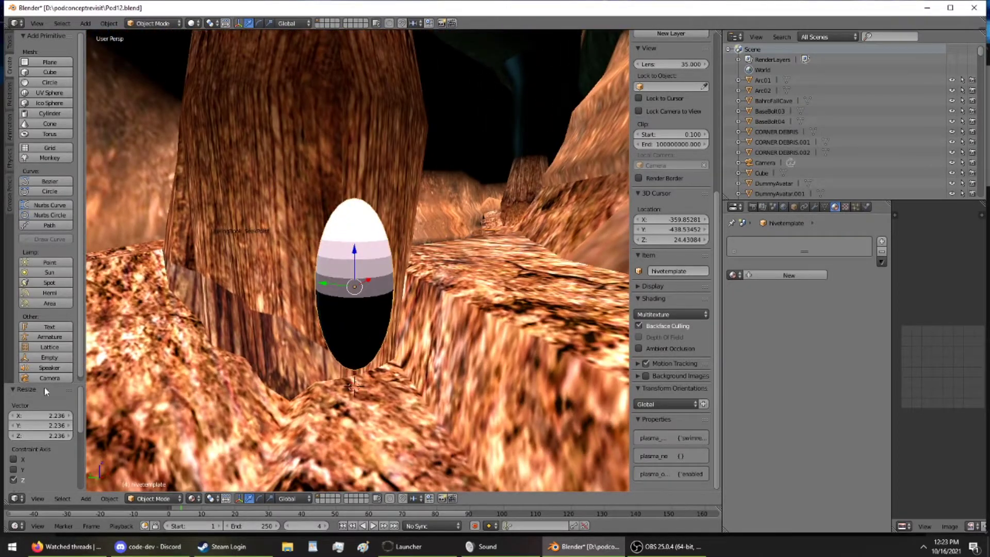
{"action": "left_click_drag", "start_coordinate": [44, 388], "coordinate": [78, 375]}
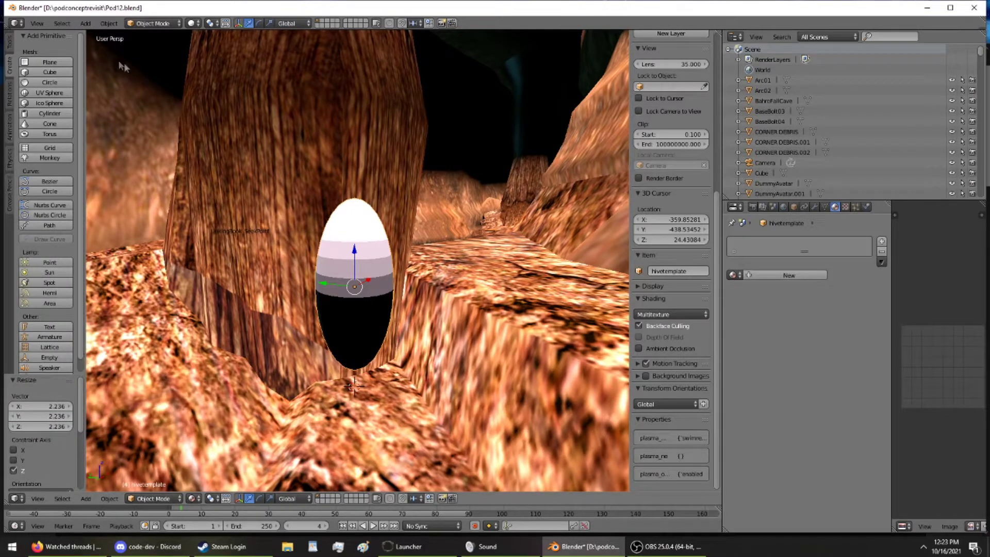
{"action": "left_click", "coordinate": [149, 24]}
{"action": "left_click", "coordinate": [144, 47]}
{"action": "middle_click_drag", "start_coordinate": [295, 255], "coordinate": [276, 262]}
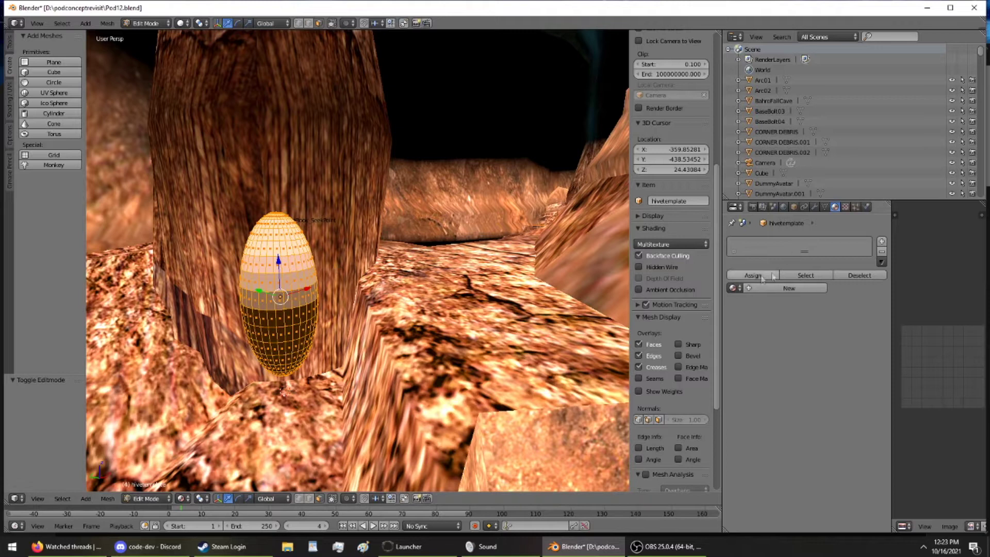
{"action": "left_click", "coordinate": [750, 290]}
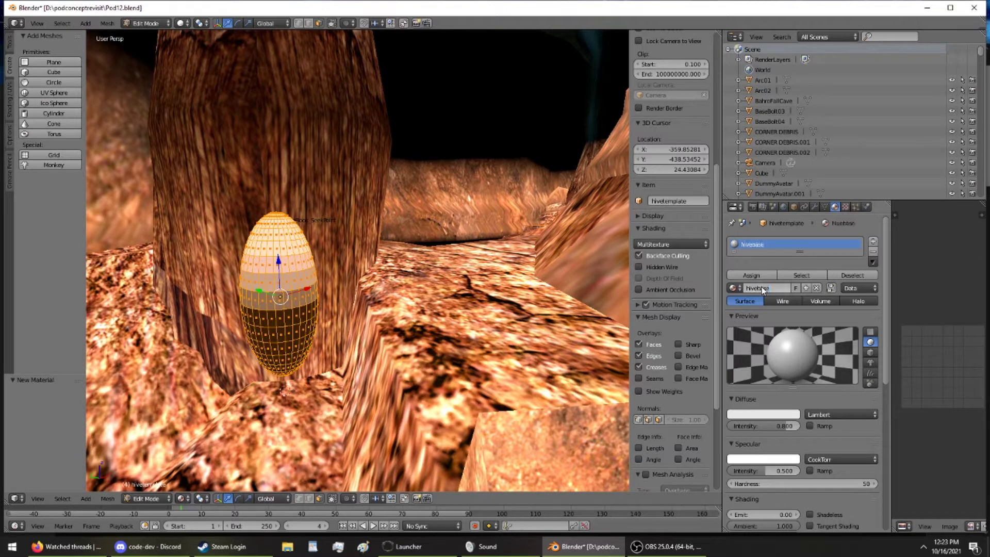
- Add an image texture to the hivebase material using giraHiveRough.png from the MOULaTextures pngs folder
{"action": "left_click", "coordinate": [846, 207]}
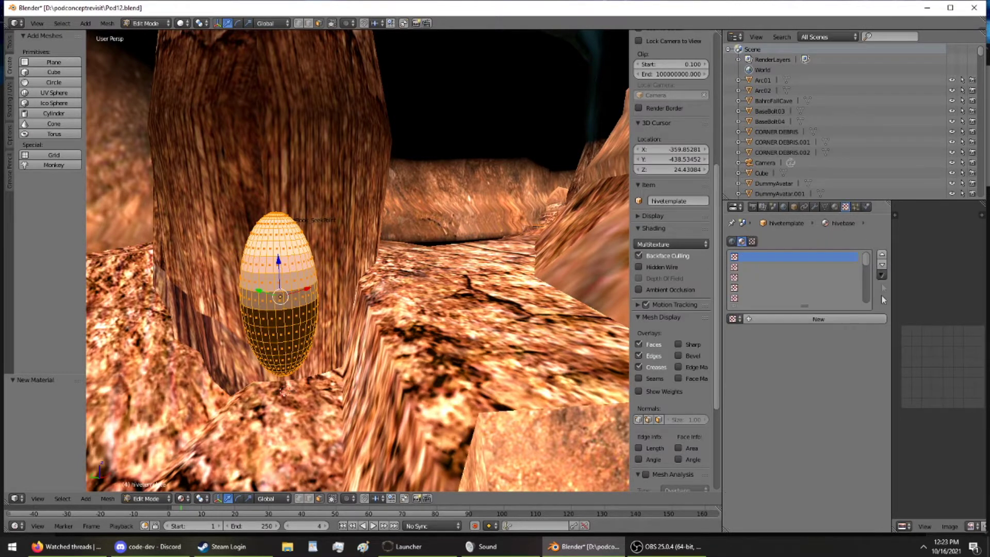
{"action": "left_click", "coordinate": [765, 322]}
{"action": "left_click", "coordinate": [848, 484]}
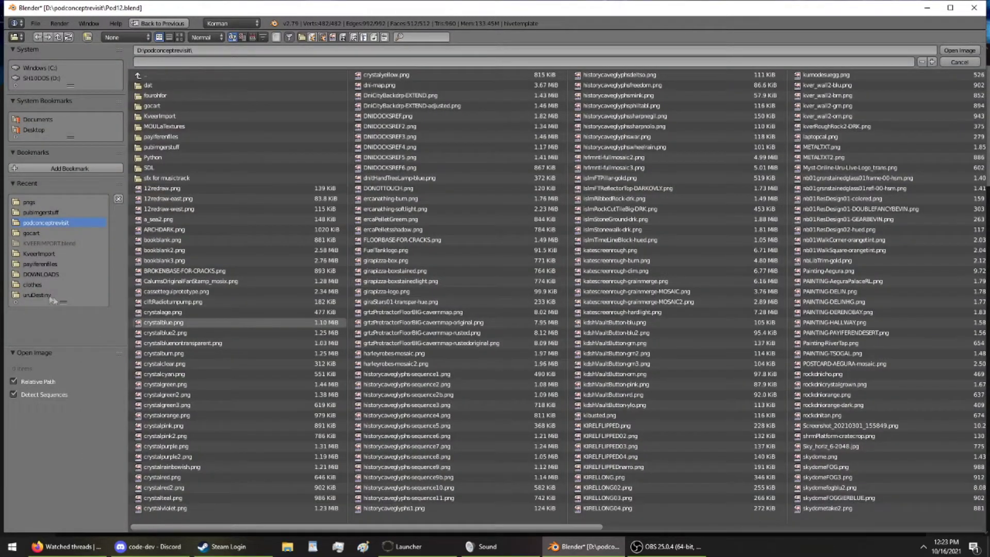
{"action": "left_click", "coordinate": [71, 201]}
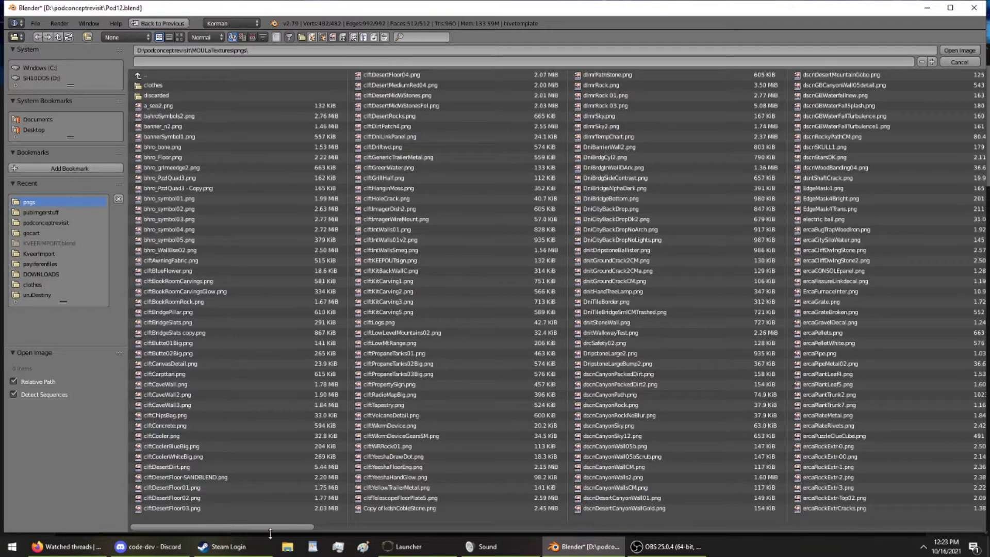
{"action": "left_click_drag", "start_coordinate": [271, 527], "coordinate": [444, 539]}
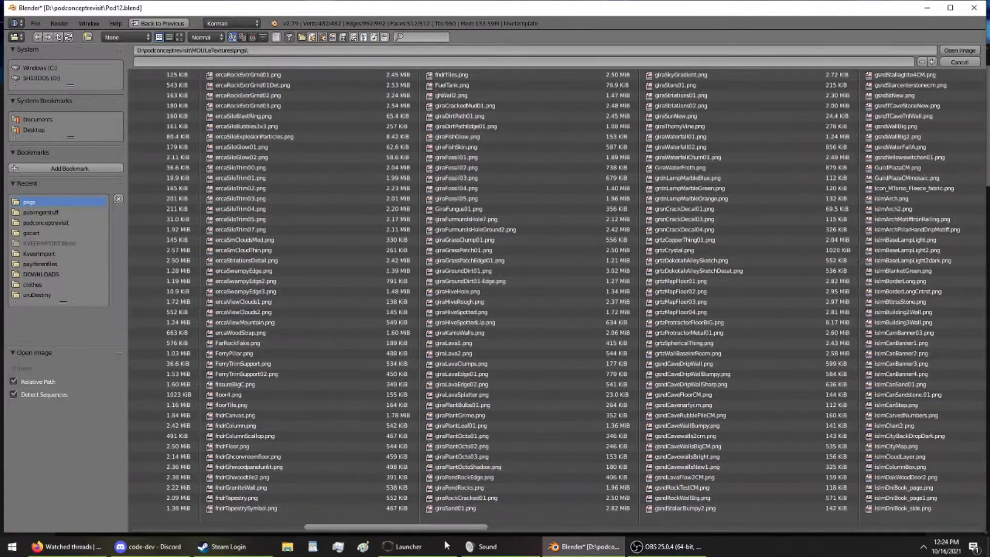
{"action": "left_click", "coordinate": [498, 302]}
{"action": "key", "text": "x"}
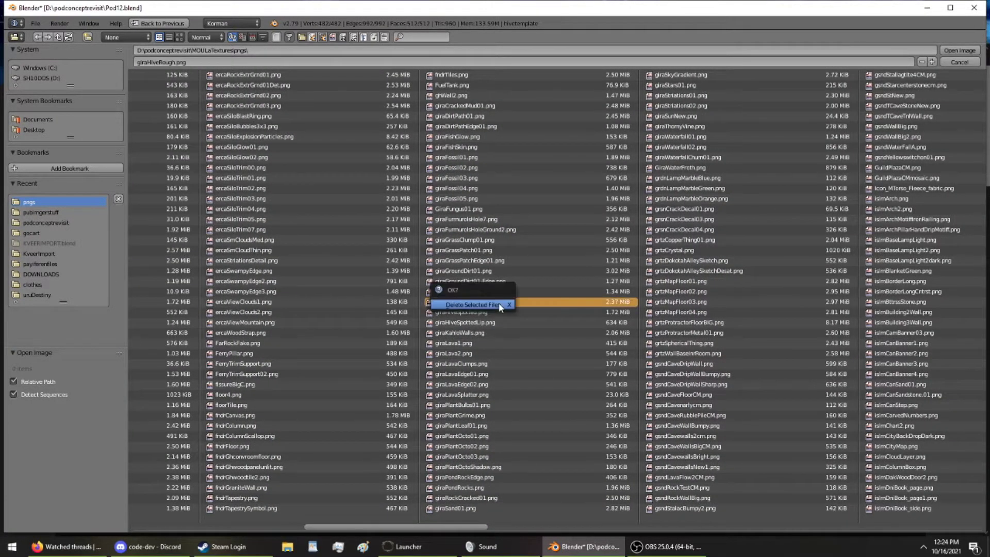
{"action": "double_click", "coordinate": [552, 303]}
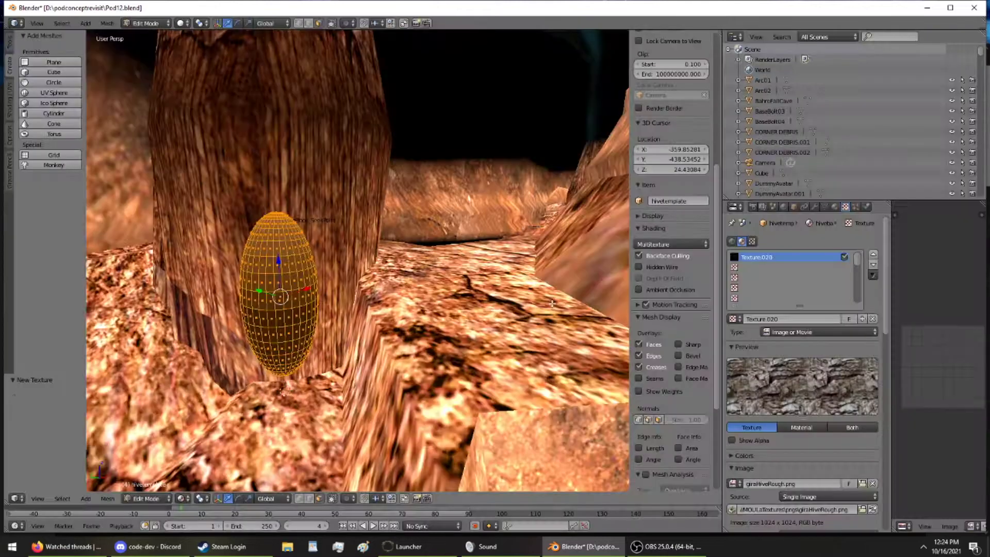
- Isolate the egg in local view and try a cylinder projection for its UVs
{"action": "key", "text": "KP_Divide"}
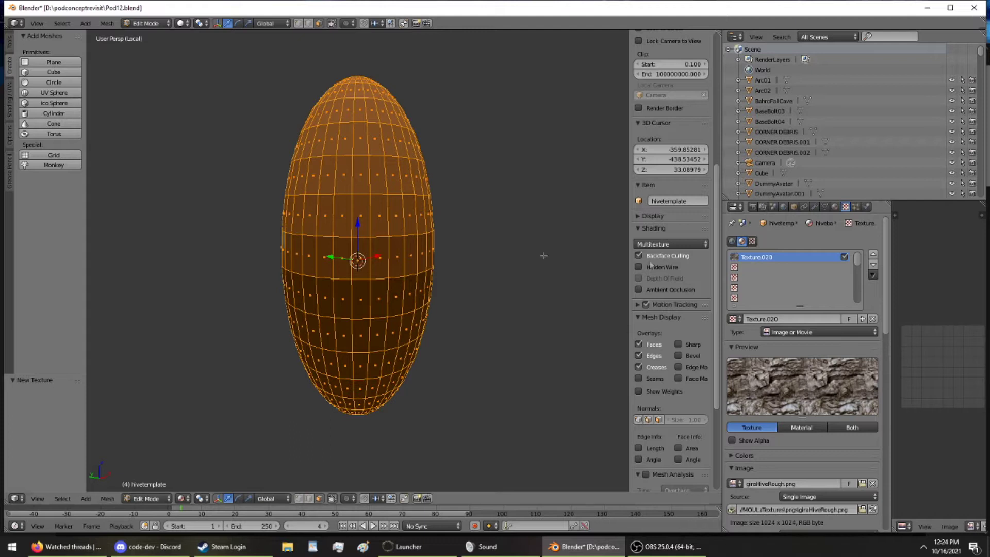
{"action": "key", "text": "u"}
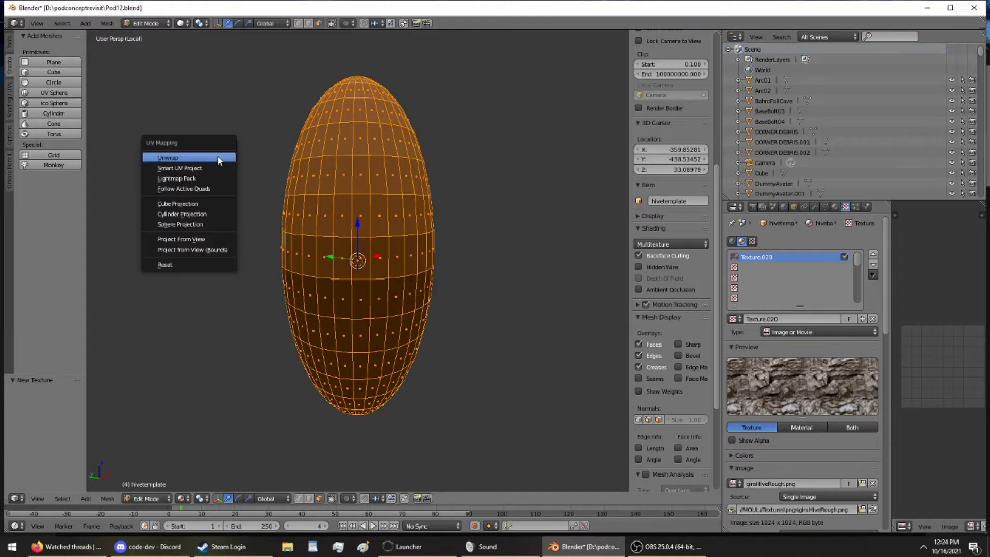
{"action": "left_click", "coordinate": [215, 214]}
{"action": "middle_click_drag", "start_coordinate": [240, 227], "coordinate": [379, 248]}
{"action": "key", "text": "u"}
{"action": "left_click", "coordinate": [235, 275]}
{"action": "left_click", "coordinate": [146, 23]}
{"action": "left_click", "coordinate": [140, 32]}
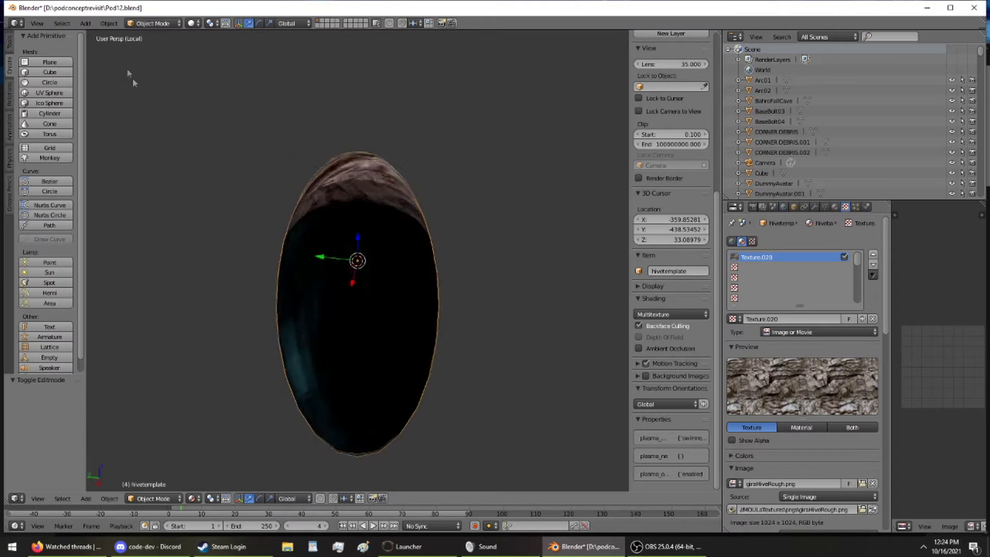
- Apply smooth shading to the egg
{"action": "middle_click_drag", "start_coordinate": [133, 79], "coordinate": [199, 134]}
{"action": "left_click", "coordinate": [10, 45]}
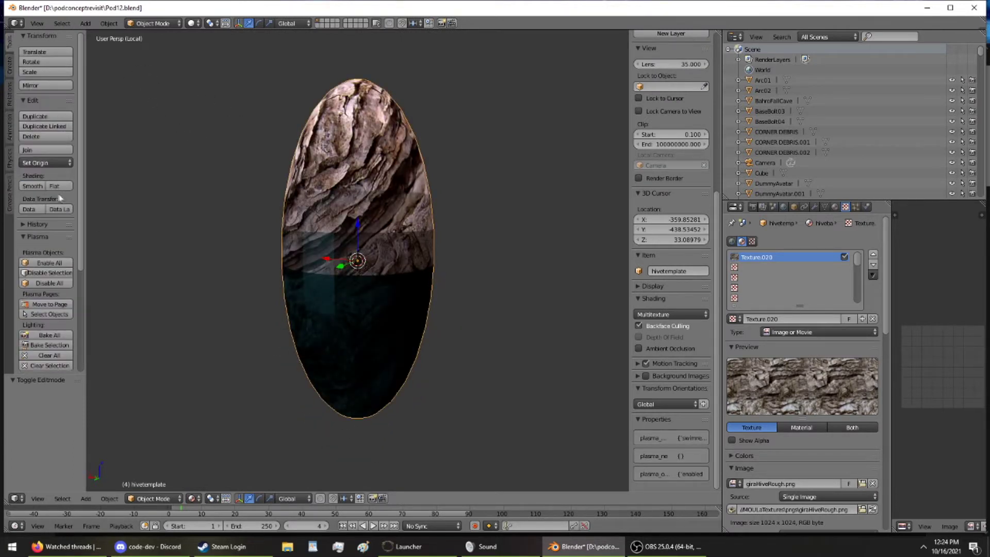
{"action": "middle_click_drag", "start_coordinate": [299, 261], "coordinate": [385, 244]}
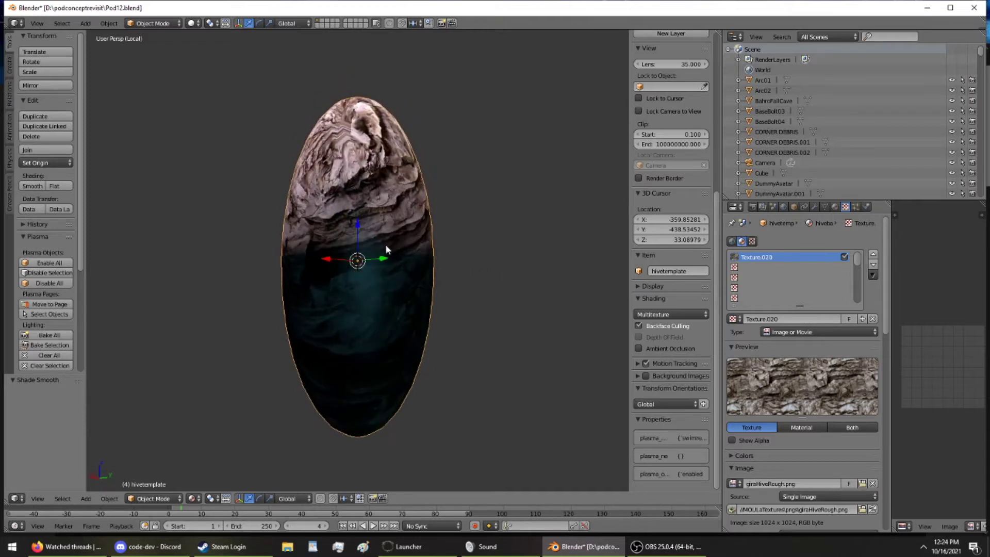
- Reset the egg's UVs and try projecting them from the view, scaled to bounds
{"action": "left_click", "coordinate": [177, 24]}
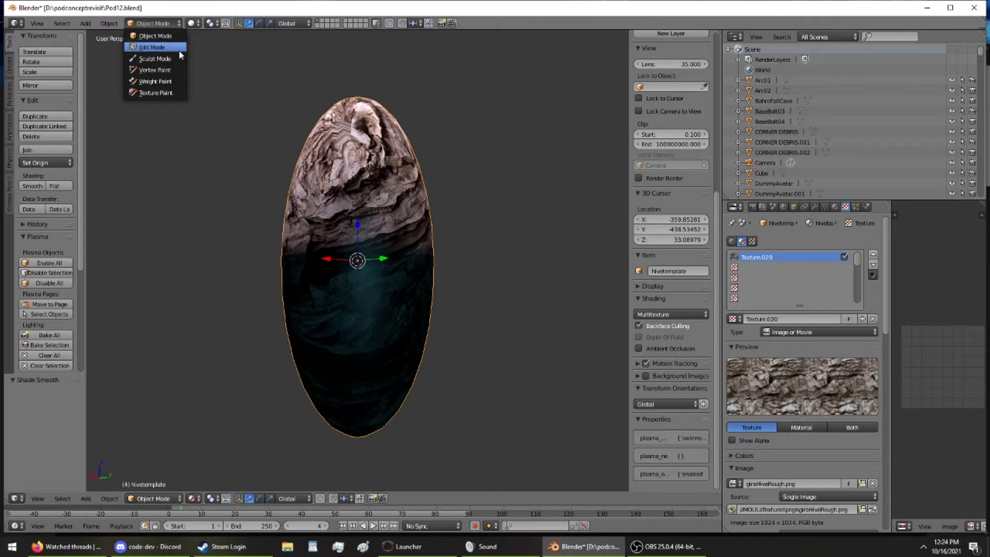
{"action": "left_click", "coordinate": [154, 47]}
{"action": "key", "text": "u"}
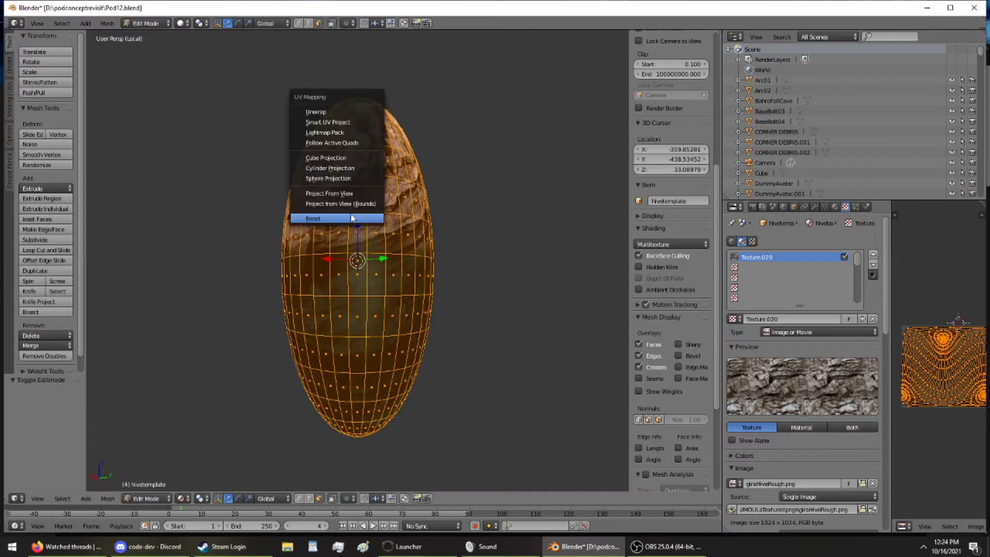
{"action": "left_click", "coordinate": [352, 218]}
{"action": "key", "text": "u"}
{"action": "left_click", "coordinate": [356, 230]}
{"action": "middle_click_drag", "start_coordinate": [355, 230], "coordinate": [173, 176]}
- Try a Smart UV Project on the egg with an angle limit of 66 and stretching to UV bounds
{"action": "key", "text": "u"}
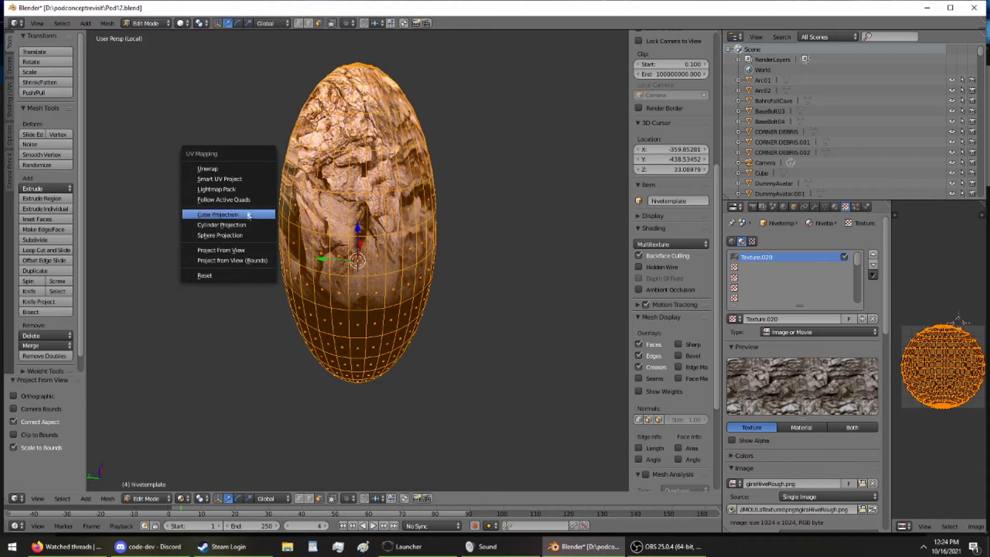
{"action": "left_click", "coordinate": [222, 178]}
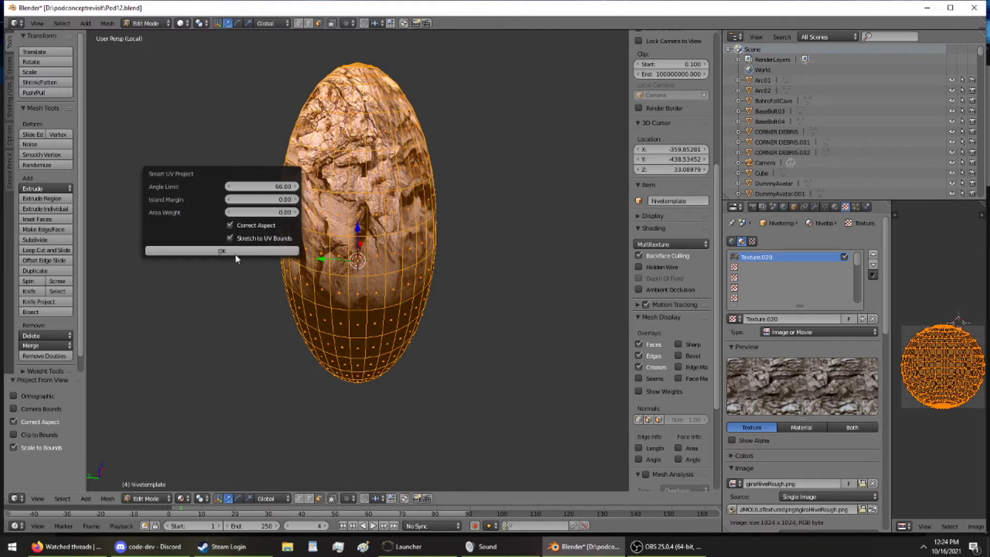
{"action": "left_click", "coordinate": [221, 250]}
{"action": "scroll", "coordinate": [292, 255], "scroll_direction": "up", "scroll_amount": 4}
{"action": "middle_click_drag", "start_coordinate": [291, 255], "coordinate": [263, 249]}
- Try an angle-based unwrap and a cube projection of size 1 on the egg
{"action": "key", "text": "u"}
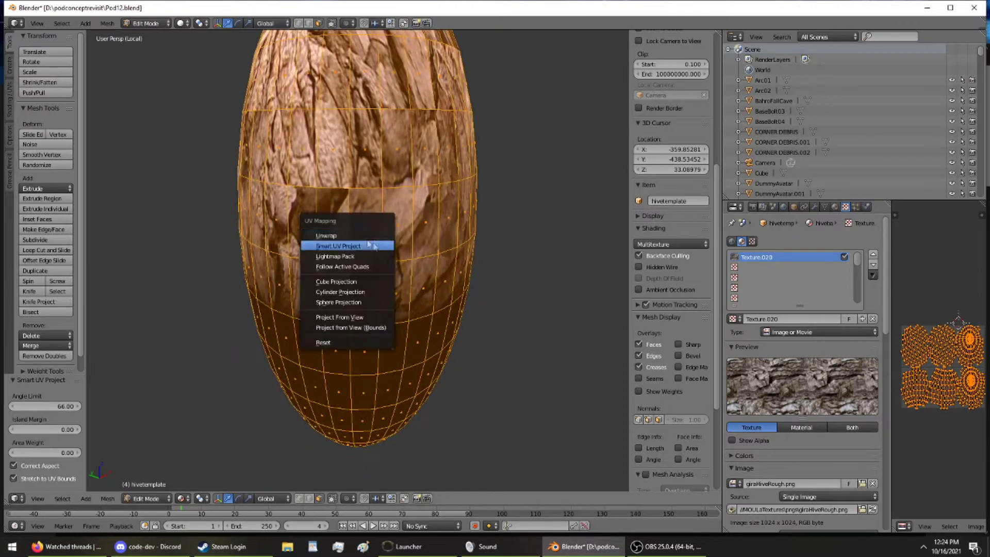
{"action": "left_click", "coordinate": [349, 237]}
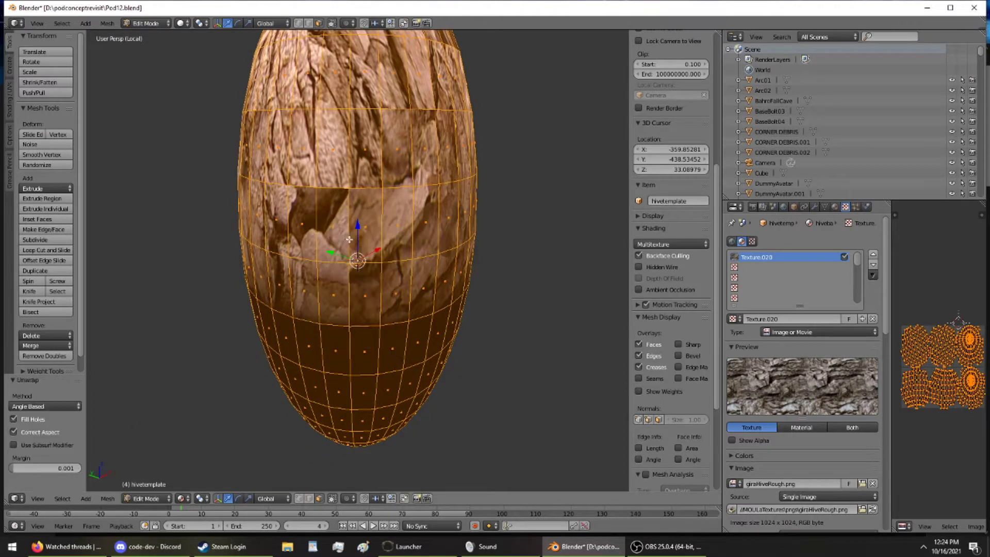
{"action": "key", "text": "u"}
{"action": "left_click", "coordinate": [349, 285]}
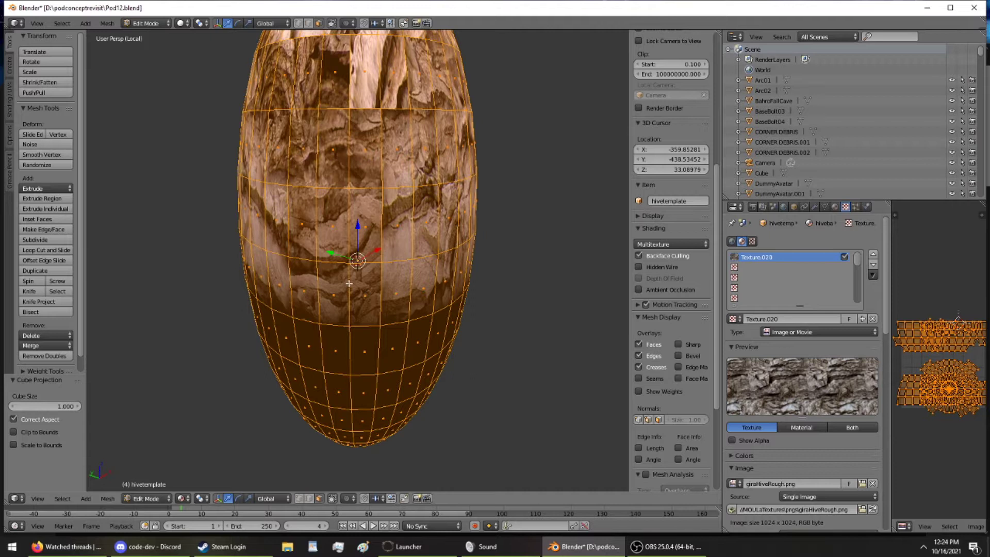
- Apply a sphere projection to the egg's UVs and return to the full scene in Object Mode
{"action": "key", "text": "u"}
{"action": "left_click", "coordinate": [341, 254]}
{"action": "key", "text": "u"}
{"action": "left_click", "coordinate": [344, 261]}
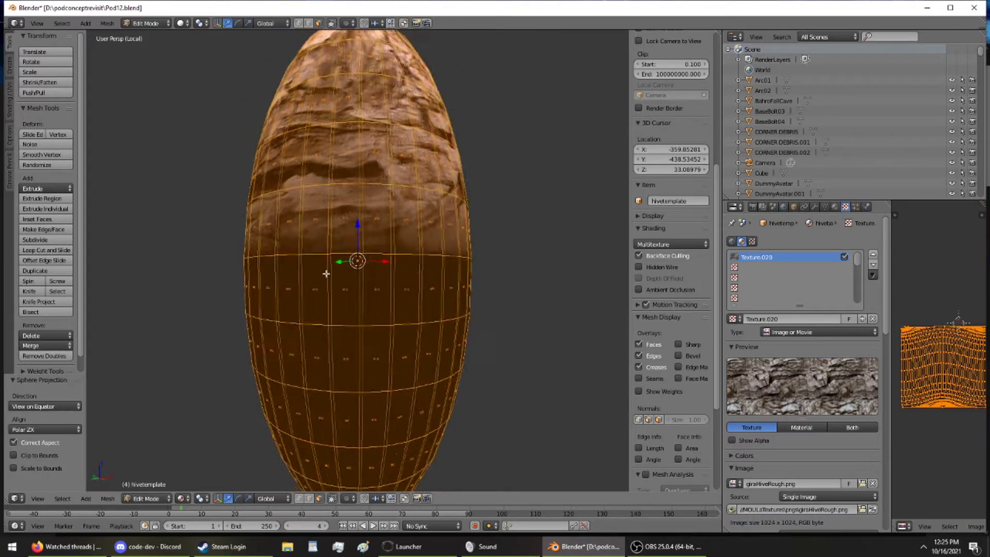
{"action": "middle_click_drag", "start_coordinate": [101, 290], "coordinate": [264, 247]}
{"action": "left_click", "coordinate": [146, 23]}
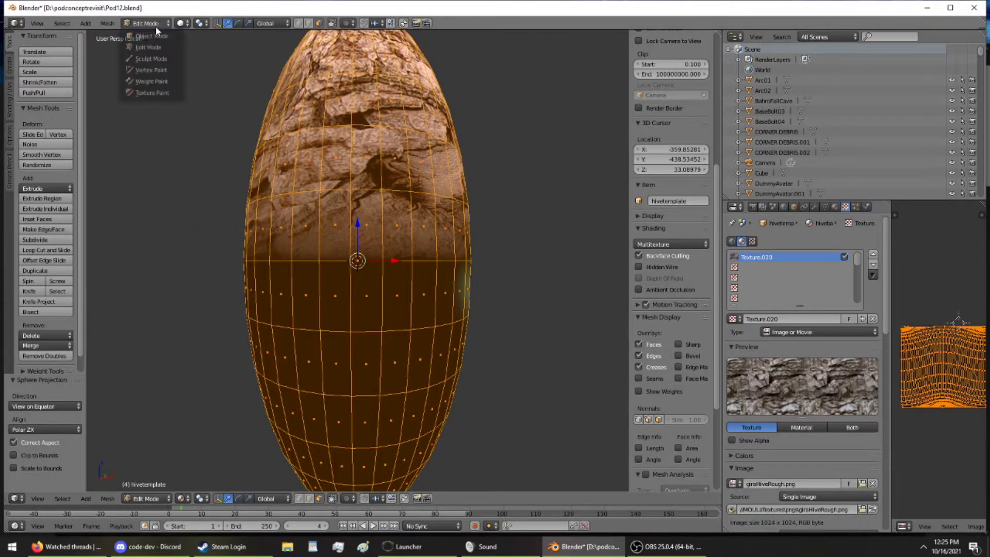
{"action": "left_click", "coordinate": [150, 35]}
{"action": "key", "text": "KP_Divide"}
{"action": "middle_click_drag", "start_coordinate": [351, 199], "coordinate": [319, 213]}
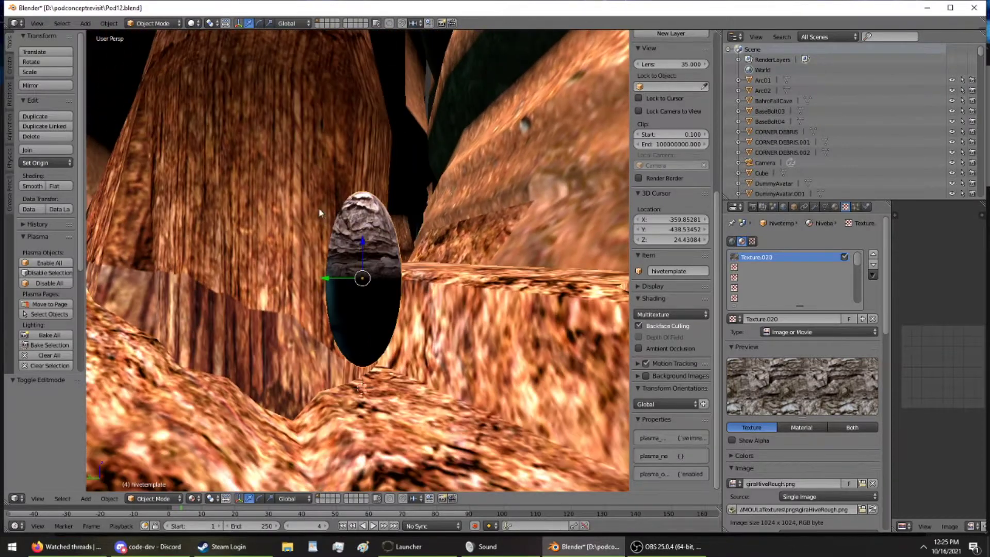
- Raise the egg about 3.33 units along Z beside the trunk-shaped rock
{"action": "left_click_drag", "start_coordinate": [359, 248], "coordinate": [374, 272]}
{"action": "mouse_move", "coordinate": [374, 272]}
{"action": "middle_mouse_down"}
{"action": "mouse_move", "coordinate": [344, 280]}
{"action": "mouse_move", "coordinate": [361, 274]}
{"action": "middle_mouse_up"}
{"action": "left_click_drag", "start_coordinate": [281, 299], "coordinate": [283, 260]}
{"action": "middle_click_drag", "start_coordinate": [282, 261], "coordinate": [330, 232]}
{"action": "middle_click_drag", "start_coordinate": [359, 272], "coordinate": [408, 276]}
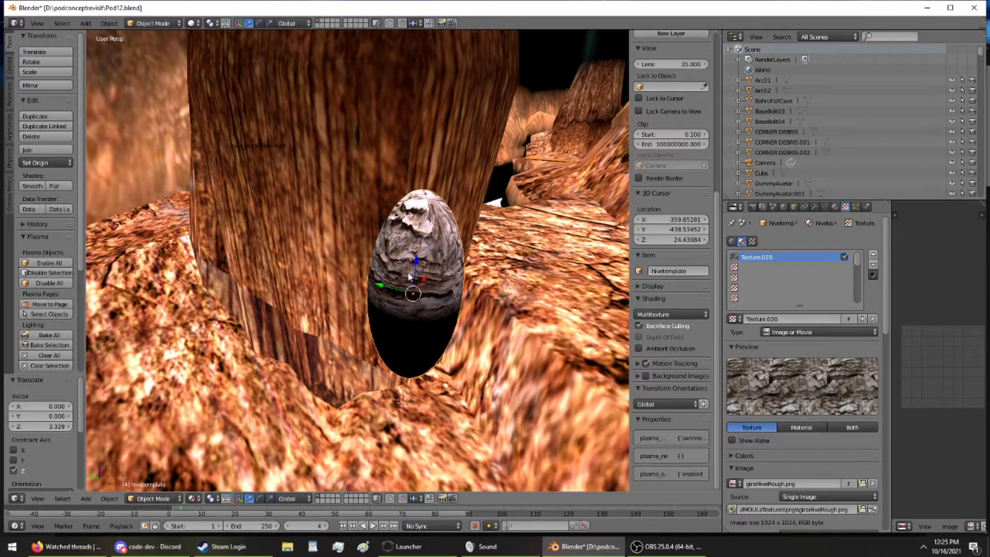
- Duplicate the egg beside the original, offset about -3.8 in X and 6.9 in Y, and rotate the copy 231° about Z
{"action": "left_click", "coordinate": [61, 116]}
{"action": "left_click", "coordinate": [608, 155]}
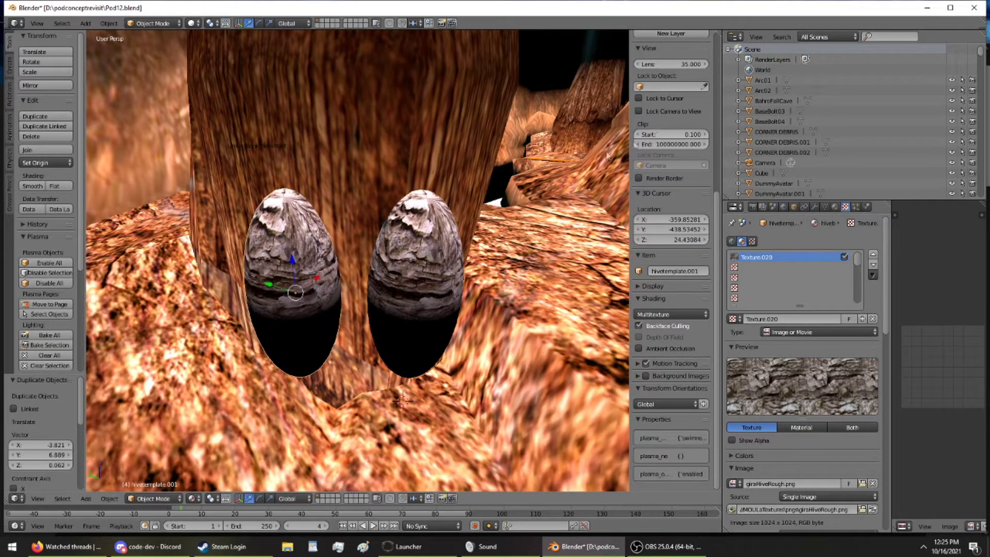
{"action": "key", "text": "r"}
{"action": "key", "text": "z"}
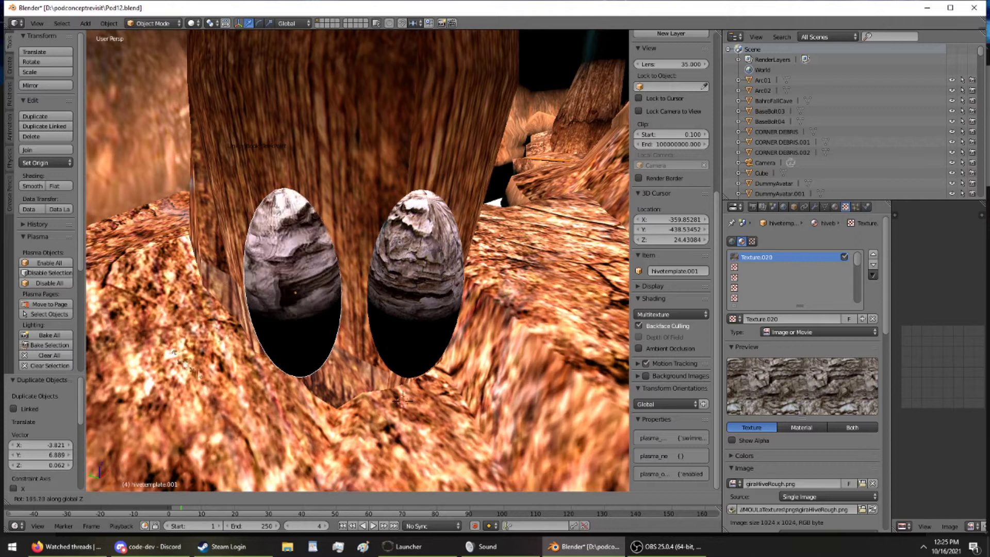
{"action": "left_click", "coordinate": [264, 394]}
{"action": "middle_click_drag", "start_coordinate": [263, 394], "coordinate": [320, 332]}
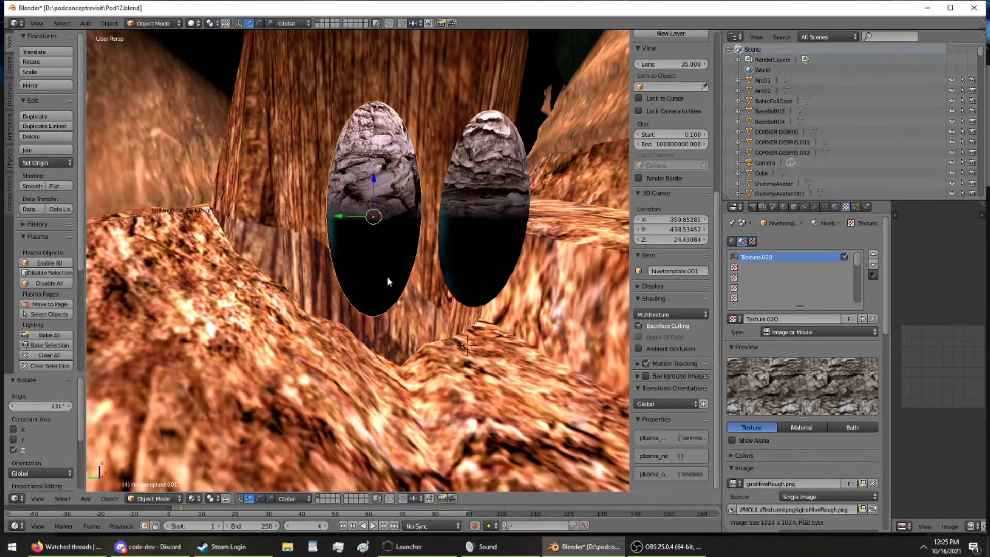
- Scale the duplicate egg vertically by about 0.612 and lower it towards the ground
{"action": "key", "text": "s"}
{"action": "left_click", "coordinate": [380, 254]}
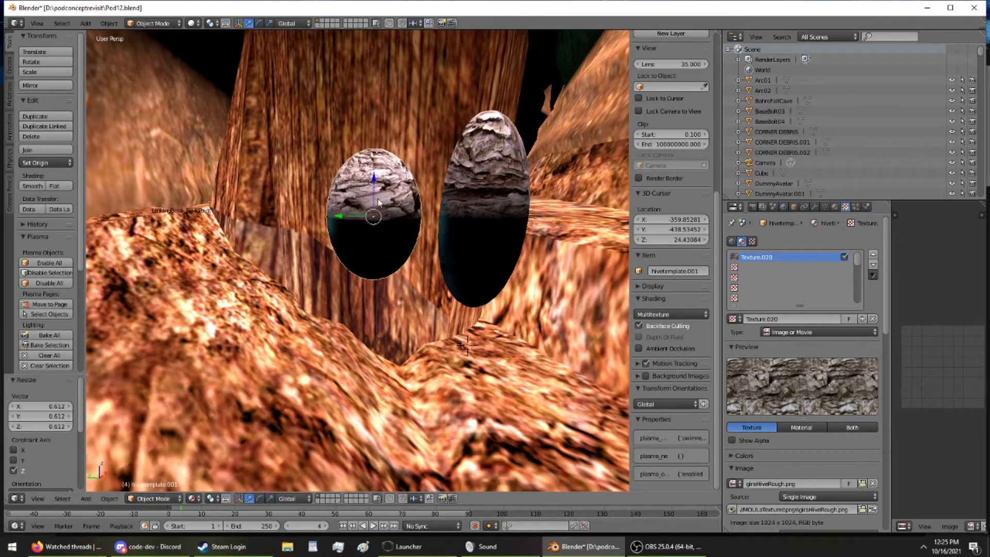
{"action": "key", "text": "g"}
{"action": "key", "text": "z"}
{"action": "left_click", "coordinate": [391, 271]}
{"action": "middle_click_drag", "start_coordinate": [390, 271], "coordinate": [423, 352]}
- Enlarge the duplicate egg and shift it along the Y axis
{"action": "key", "text": "s"}
{"action": "left_click", "coordinate": [450, 279]}
{"action": "key", "text": "g"}
{"action": "key", "text": "y"}
{"action": "left_click", "coordinate": [480, 384]}
{"action": "middle_click_drag", "start_coordinate": [481, 384], "coordinate": [370, 339]}
- Reposition the duplicate egg along X, and nudge it about -0.6 along Y
{"action": "key", "text": "g"}
{"action": "key", "text": "x"}
{"action": "left_click", "coordinate": [305, 263]}
{"action": "middle_click_drag", "start_coordinate": [304, 263], "coordinate": [418, 250]}
{"action": "key", "text": "g"}
{"action": "key", "text": "x"}
{"action": "key", "text": "g"}
{"action": "key", "text": "y"}
{"action": "left_click", "coordinate": [408, 276]}
{"action": "middle_click_drag", "start_coordinate": [444, 256], "coordinate": [351, 221]}
- Lower the taller original egg by about 3.69 units along Z, and by about another 2.77, beside the shorter copy
{"action": "right_click", "coordinate": [350, 215]}
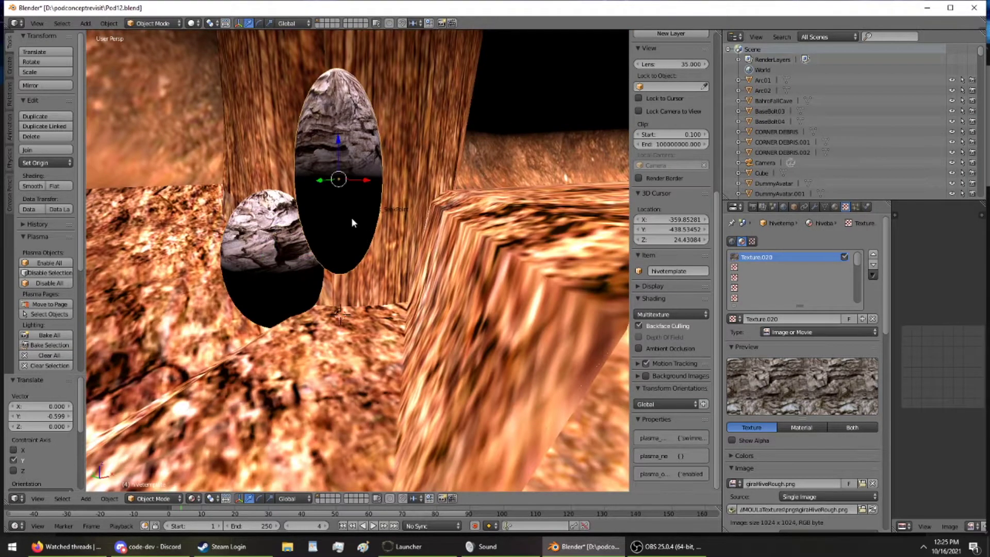
{"action": "key", "text": "g"}
{"action": "key", "text": "z"}
{"action": "left_click", "coordinate": [341, 202]}
{"action": "middle_click_drag", "start_coordinate": [340, 202], "coordinate": [324, 245]}
{"action": "left_click", "coordinate": [343, 248]}
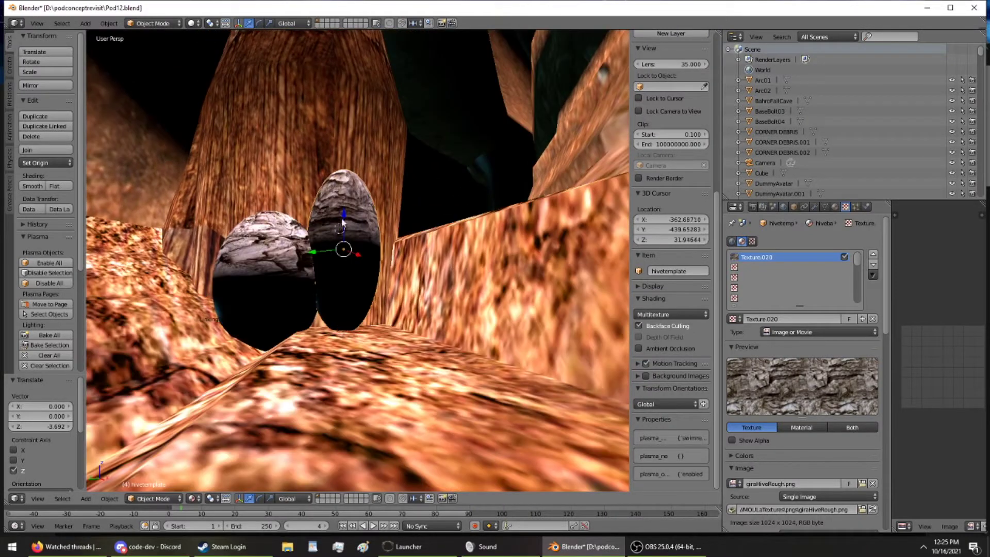
{"action": "key", "text": "g"}
{"action": "key", "text": "z"}
{"action": "left_click_drag", "start_coordinate": [346, 255], "coordinate": [347, 256]}
{"action": "middle_click_drag", "start_coordinate": [346, 257], "coordinate": [396, 236]}
{"action": "scroll", "coordinate": [405, 223], "scroll_direction": "up", "scroll_amount": 8}
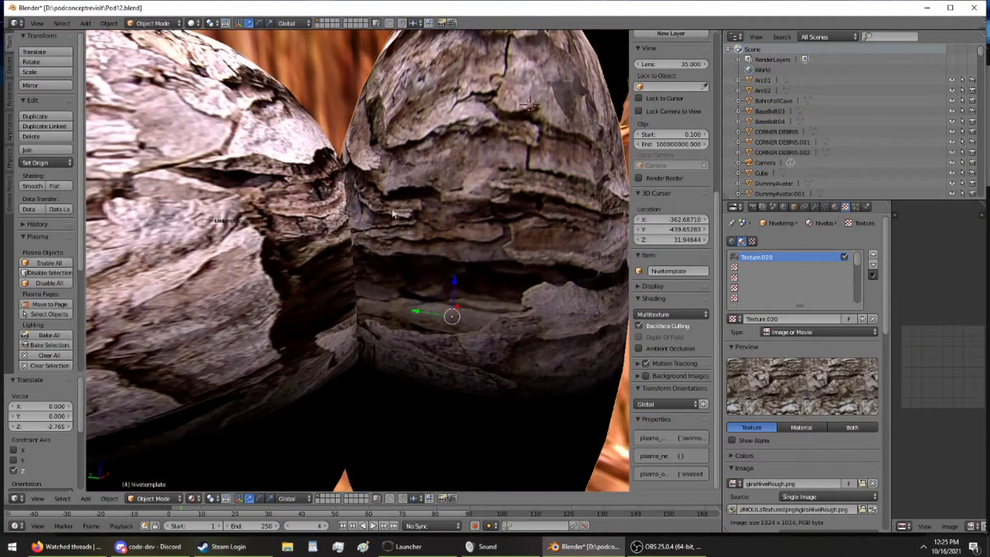
- Duplicate the taller egg, offset the copy by about 3.921 X, -3.255 Y and 2.985 Z, and stretch it vertically by about 1.425
{"action": "middle_click_drag", "start_coordinate": [441, 251], "coordinate": [127, 239]}
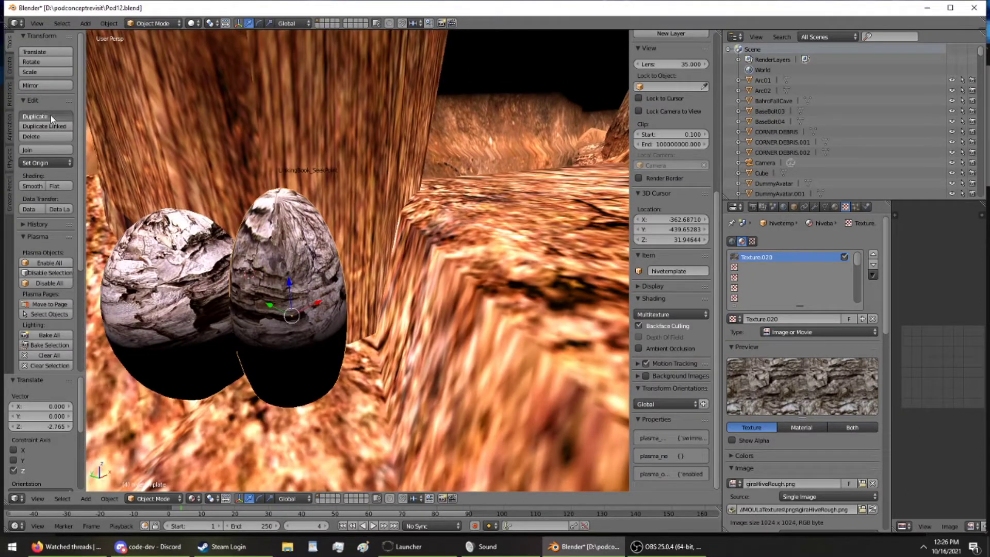
{"action": "left_click", "coordinate": [50, 115]}
{"action": "left_click", "coordinate": [449, 204]}
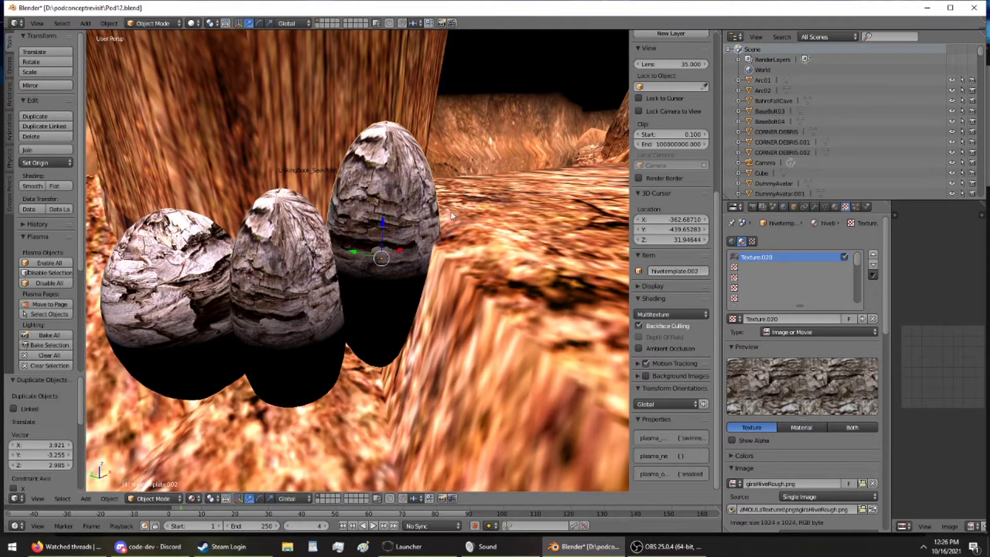
{"action": "key", "text": "s"}
{"action": "key", "text": "z"}
{"action": "left_click", "coordinate": [444, 155]}
- Rotate the stretched egg copy by about 272° around the global Z axis and save over Pod12.blend
{"action": "middle_click_drag", "start_coordinate": [444, 155], "coordinate": [507, 165]}
{"action": "key", "text": "r"}
{"action": "key", "text": "z"}
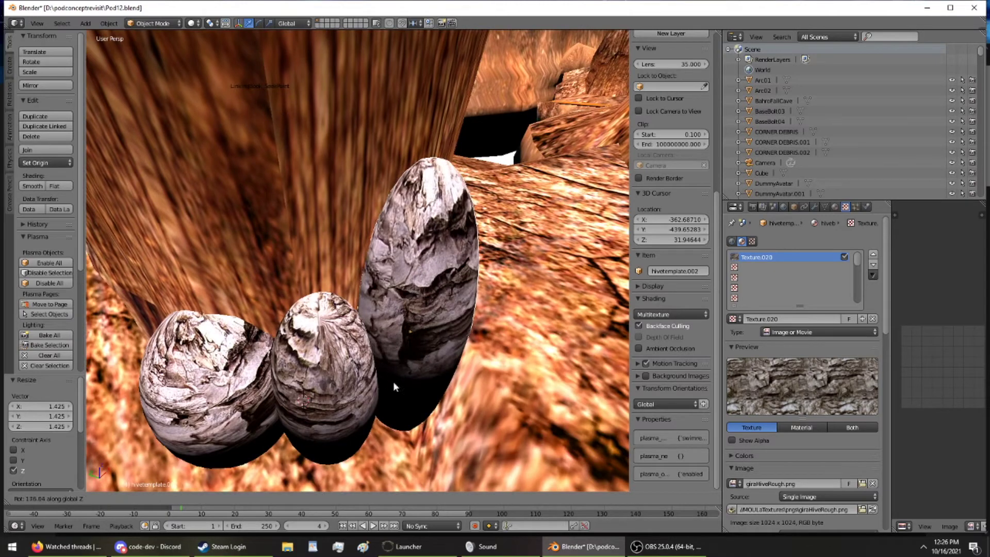
{"action": "left_click", "coordinate": [542, 366]}
{"action": "middle_click_drag", "start_coordinate": [472, 310], "coordinate": [501, 393]}
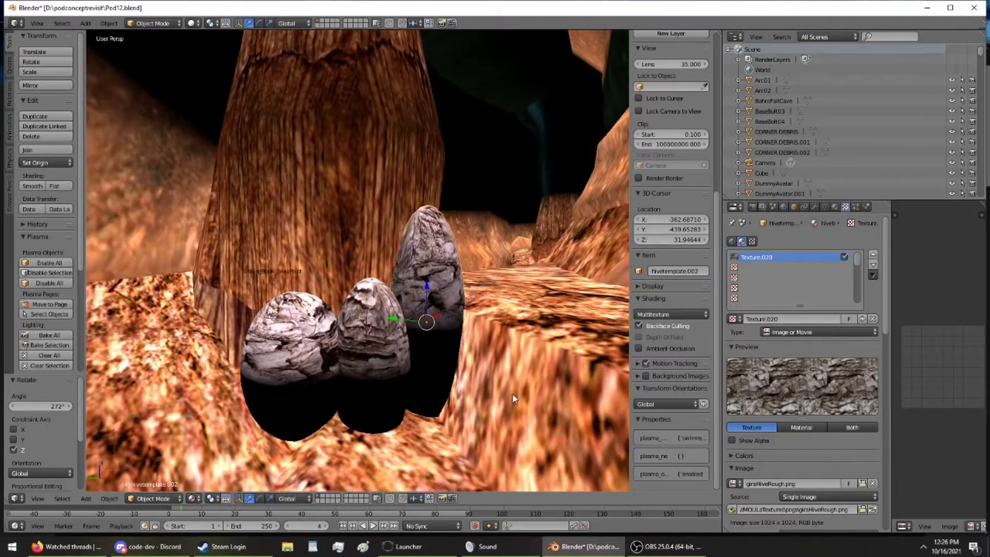
{"action": "key", "text": "ctrl+s"}
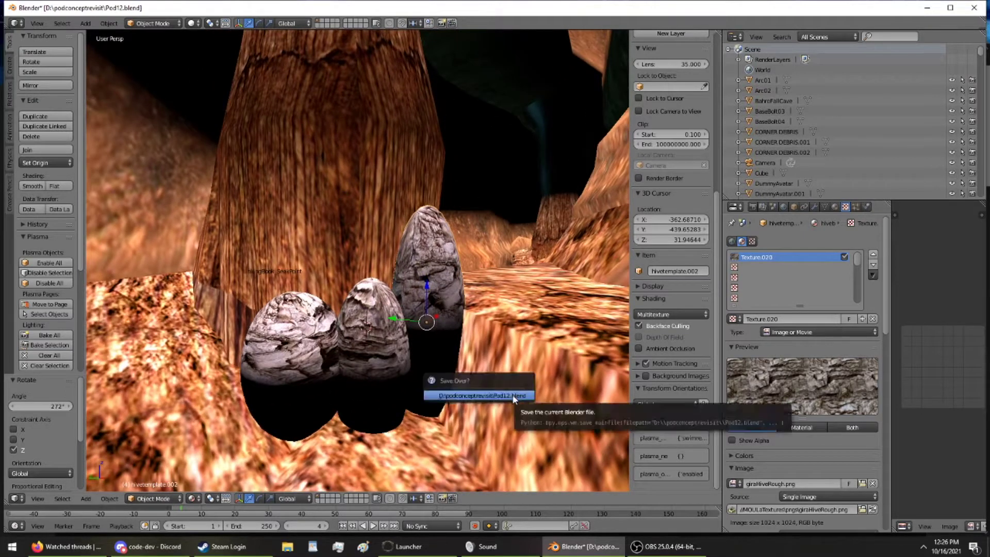
{"action": "left_click", "coordinate": [512, 394]}
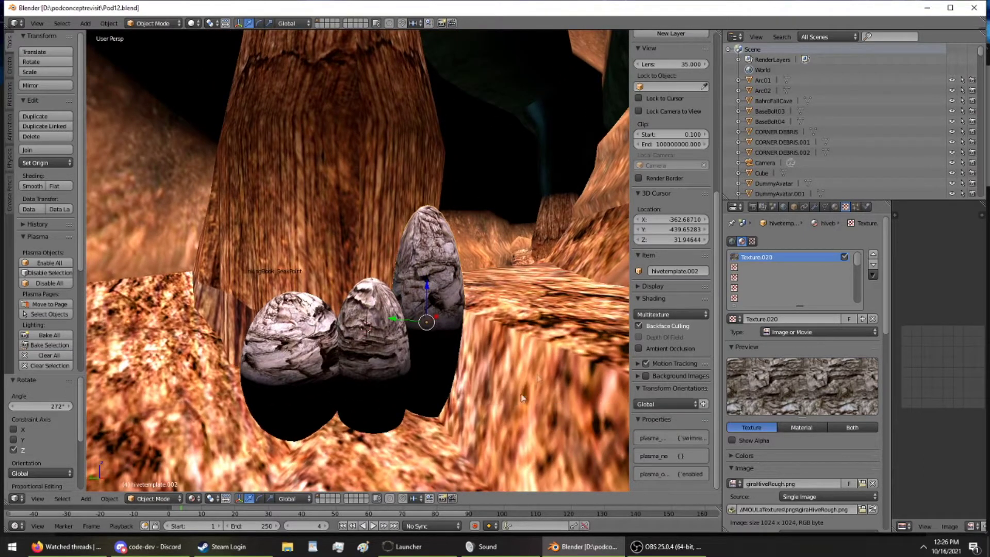
- Export the Pod12 age from the world settings with uruDestiny as the Plasma game
{"action": "left_click", "coordinate": [782, 208]}
{"action": "left_click", "coordinate": [774, 495]}
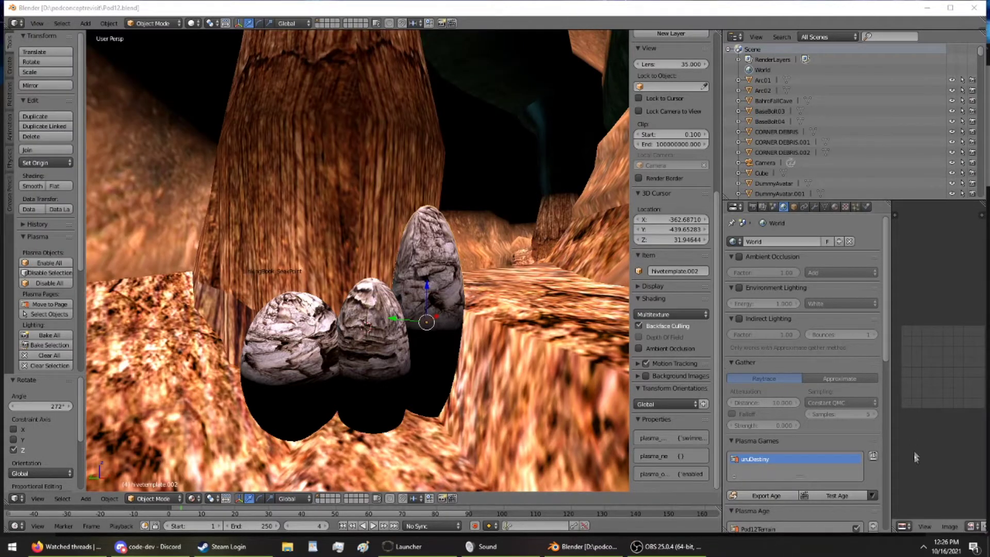
{"action": "left_click", "coordinate": [872, 494]}
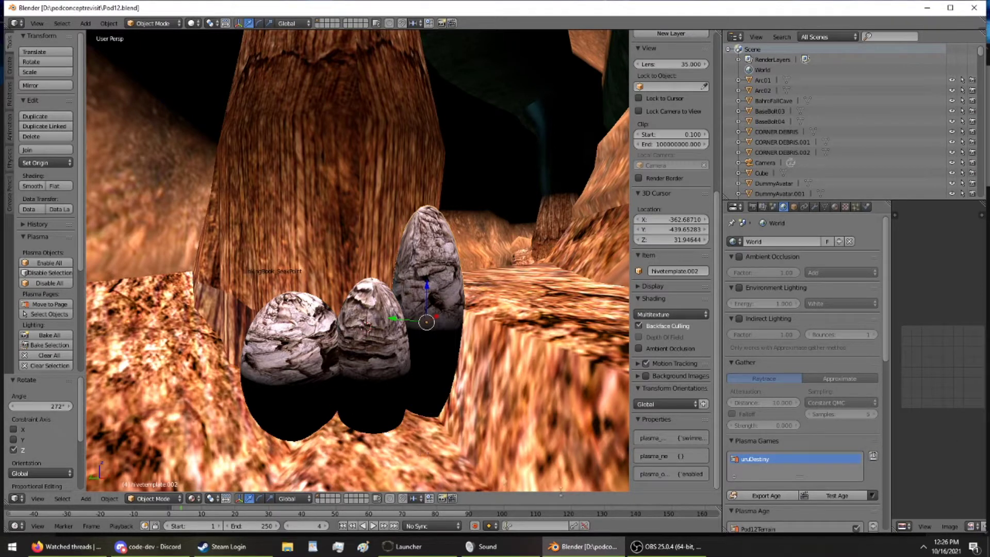
{"action": "left_click", "coordinate": [670, 548]}
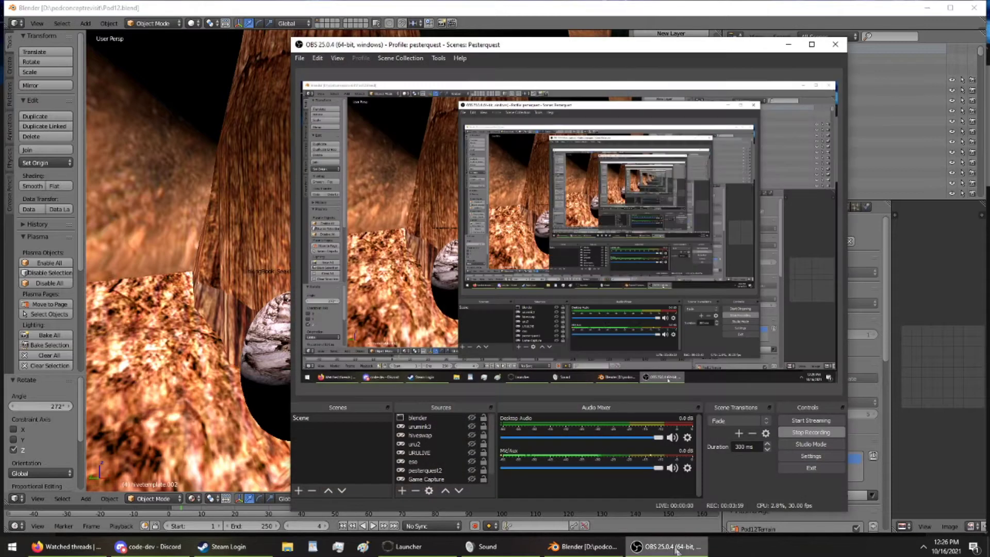
{"action": "left_click", "coordinate": [81, 389]}
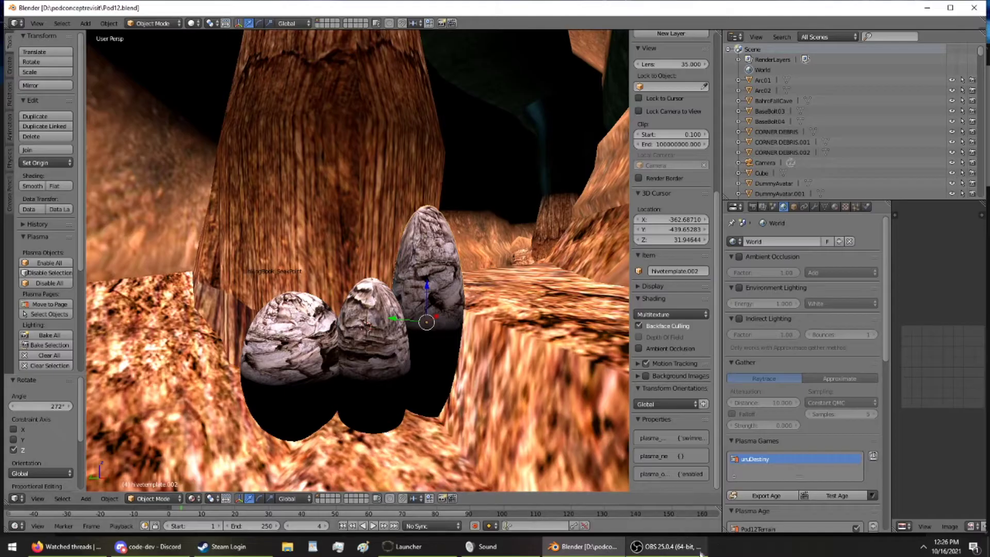
- Switch to Uru Live and examine the three hive objects beside the trunk-shaped rock from several positions
{"action": "key", "text": "super+Tab"}
{"action": "left_click", "coordinate": [613, 326]}
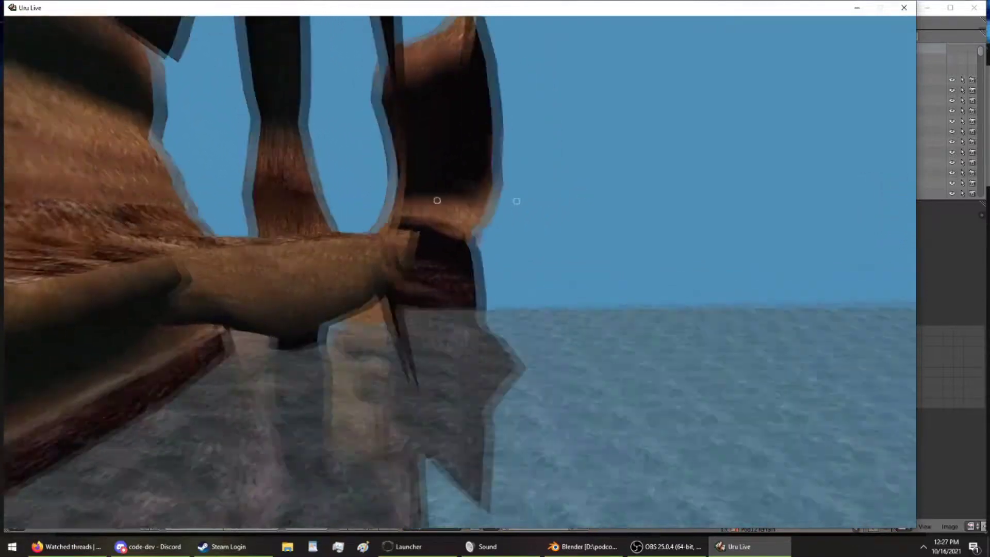
{"action": "right_click_drag", "start_coordinate": [438, 201], "coordinate": [247, 183]}
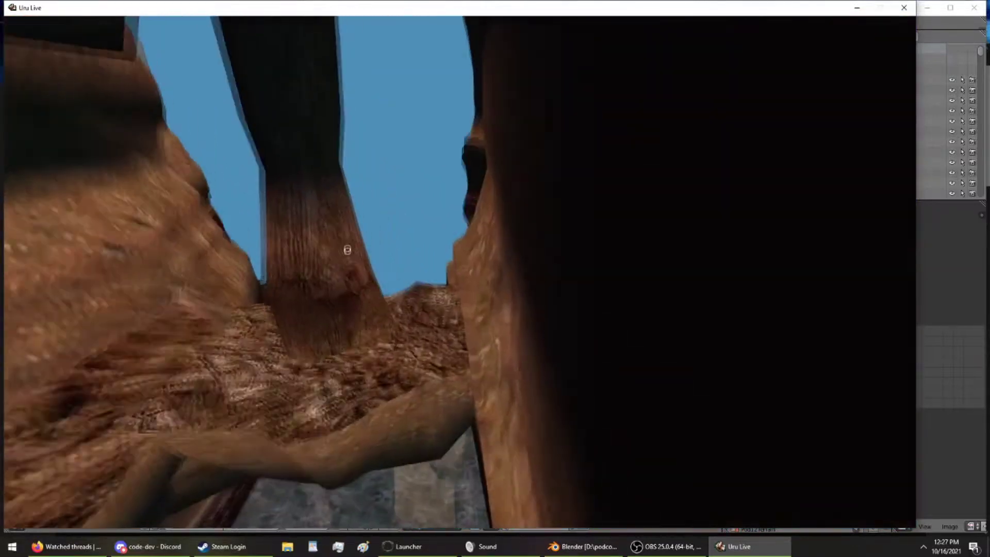
{"action": "right_click_drag", "start_coordinate": [258, 300], "coordinate": [460, 410]}
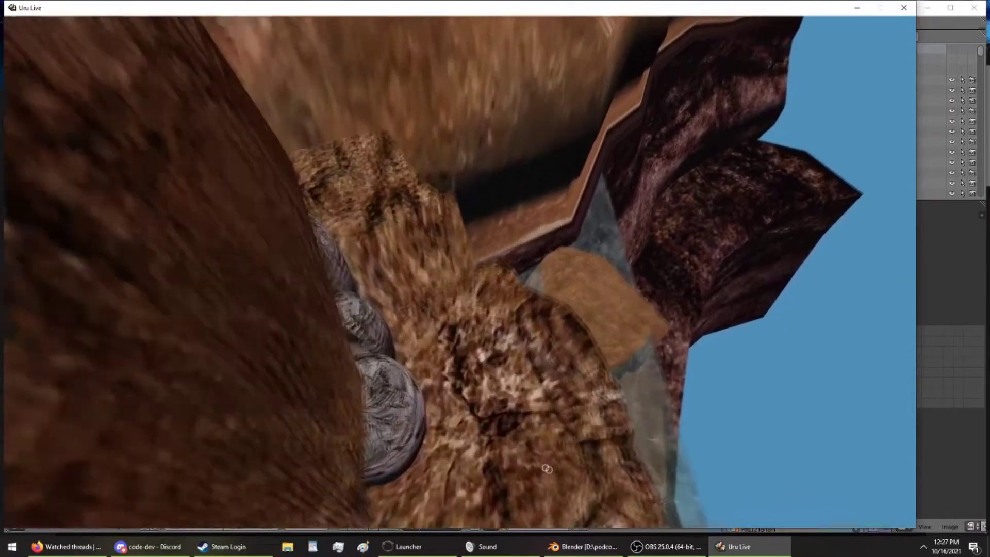
{"action": "key", "text": "Up"}
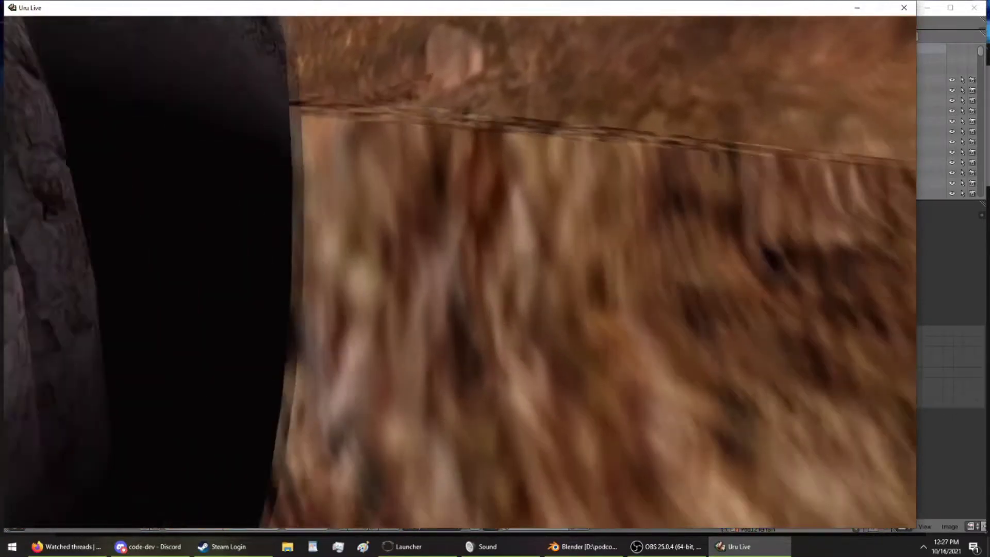
{"action": "key", "text": "Down"}
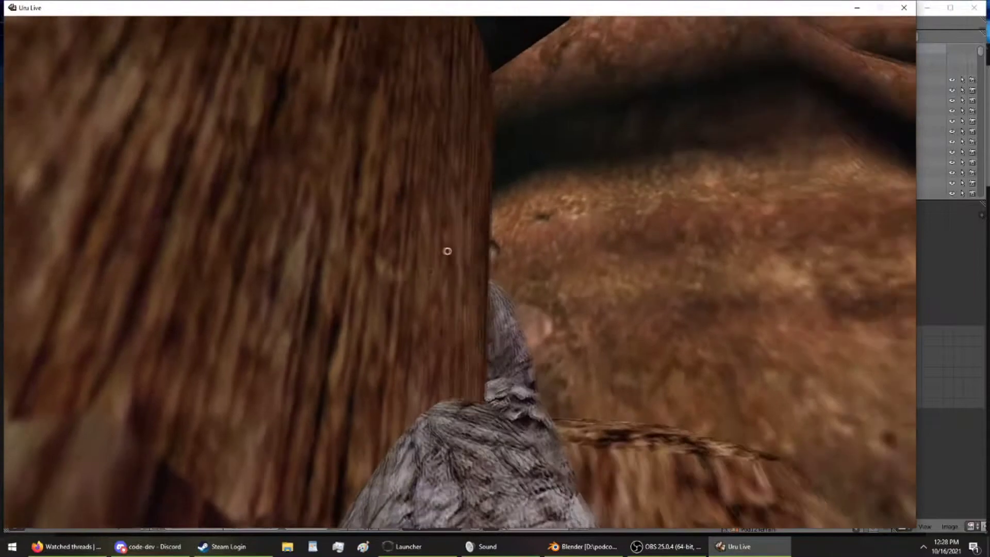
{"action": "key", "text": "Left"}
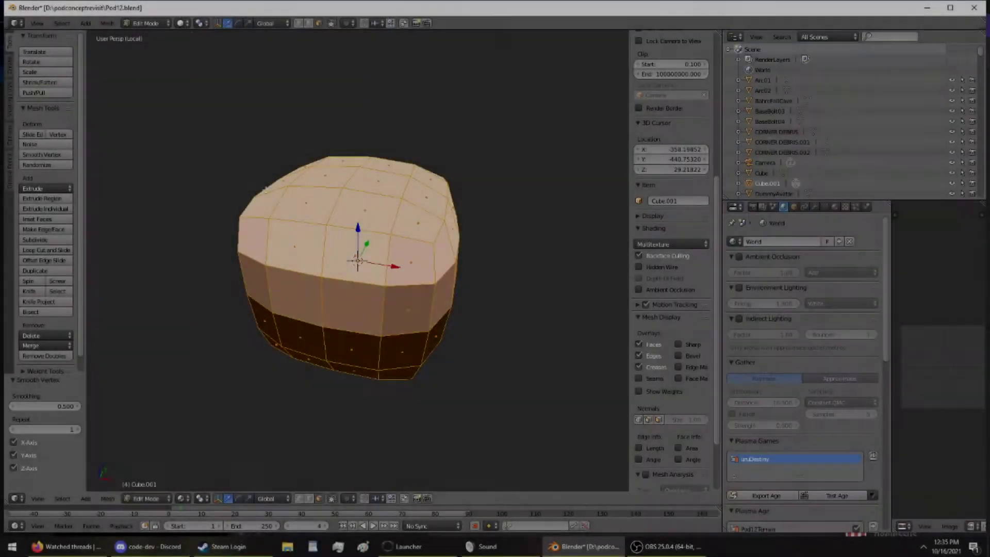
- Select a path of faces along the dark underside of the rounded cube mesh
{"action": "key", "text": "ctrl+KP_Add"}
{"action": "key", "text": "ctrl+KP_Add"}
{"action": "middle_click_drag", "start_coordinate": [309, 103], "coordinate": [337, 144]}
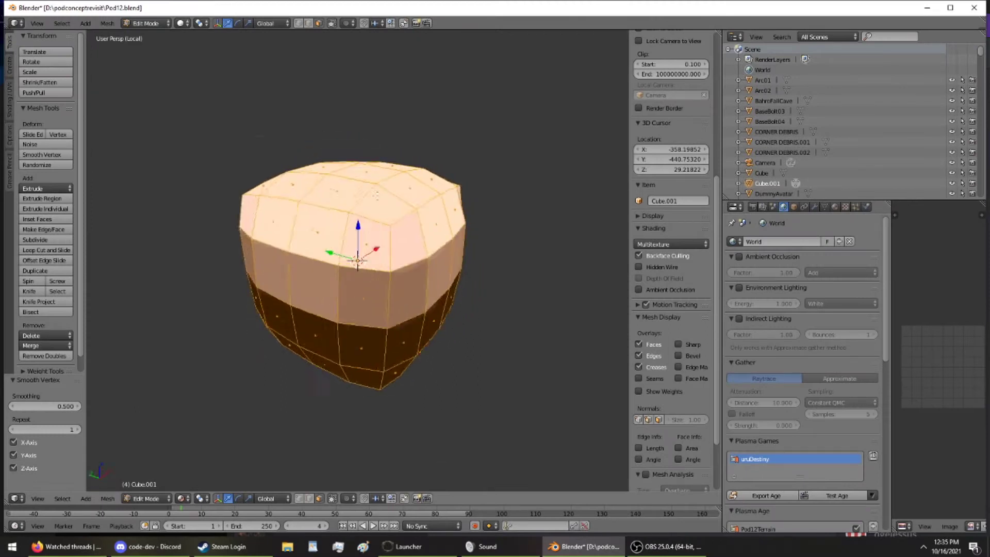
{"action": "middle_click_drag", "start_coordinate": [226, 213], "coordinate": [317, 225]}
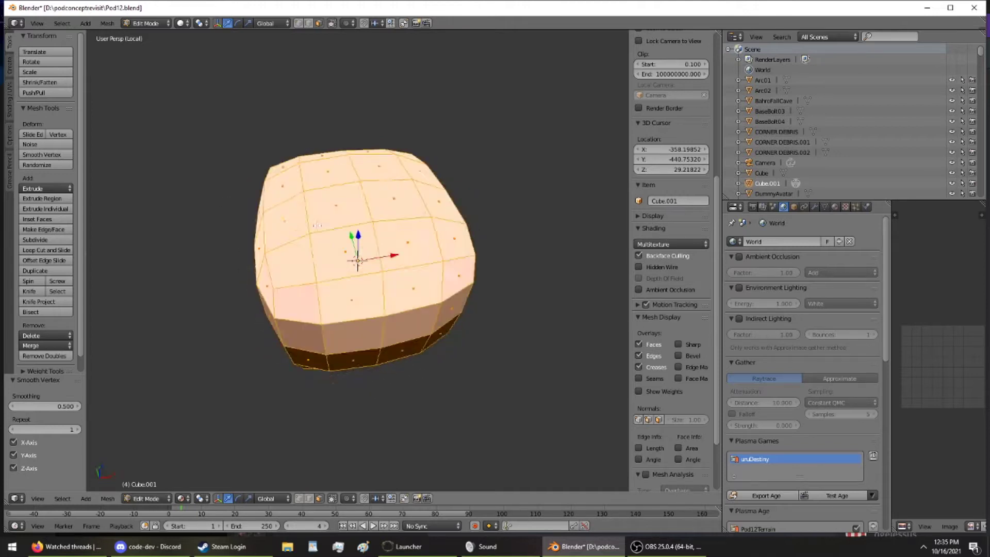
{"action": "middle_click_drag", "start_coordinate": [338, 123], "coordinate": [349, 95]}
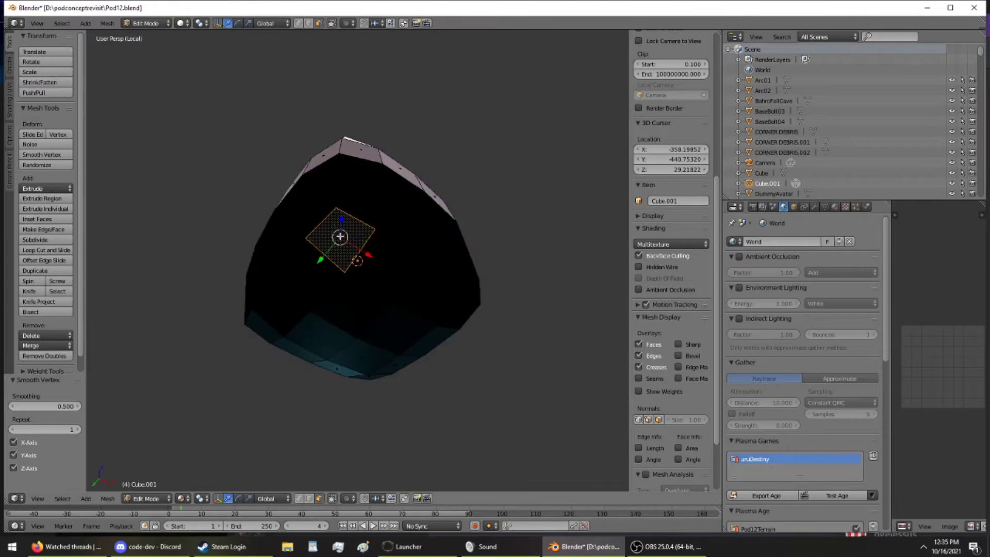
{"action": "middle_click_drag", "start_coordinate": [340, 236], "coordinate": [309, 190]}
{"action": "right_click", "coordinate": [459, 229], "text": "ctrl"}
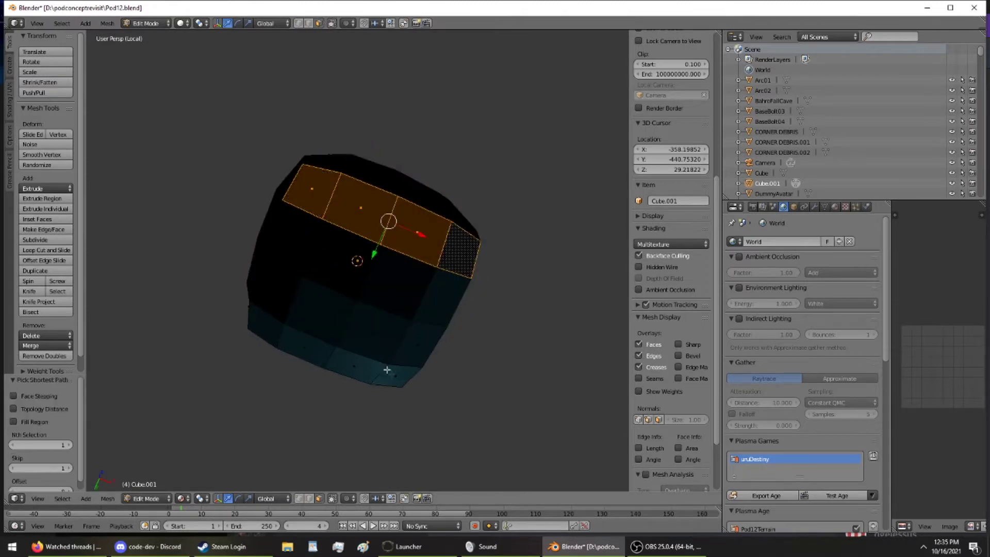
{"action": "right_click", "coordinate": [294, 231], "text": "ctrl"}
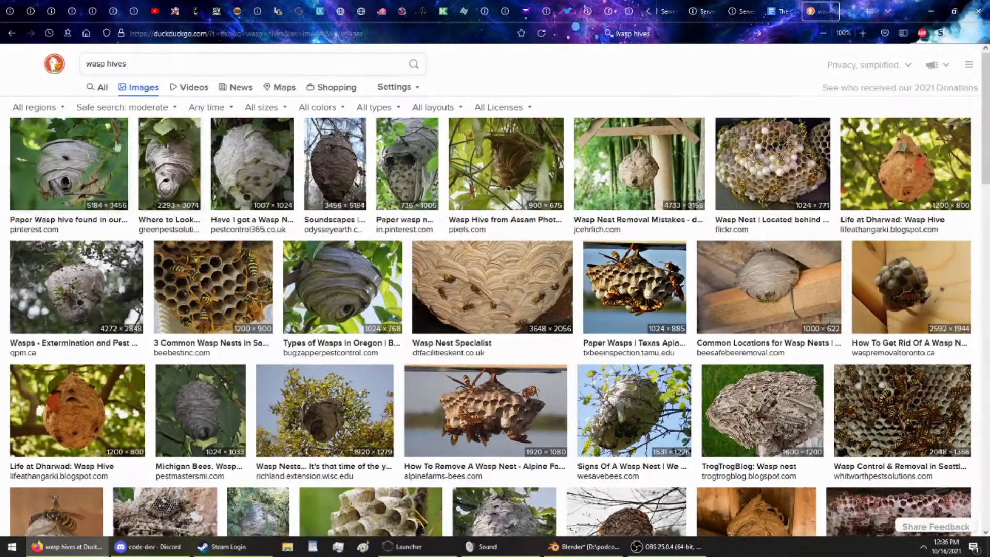
- Browse the DuckDuckGo image results for wasp hives in Firefox
{"action": "scroll", "coordinate": [354, 253], "scroll_direction": "down", "scroll_amount": 5}
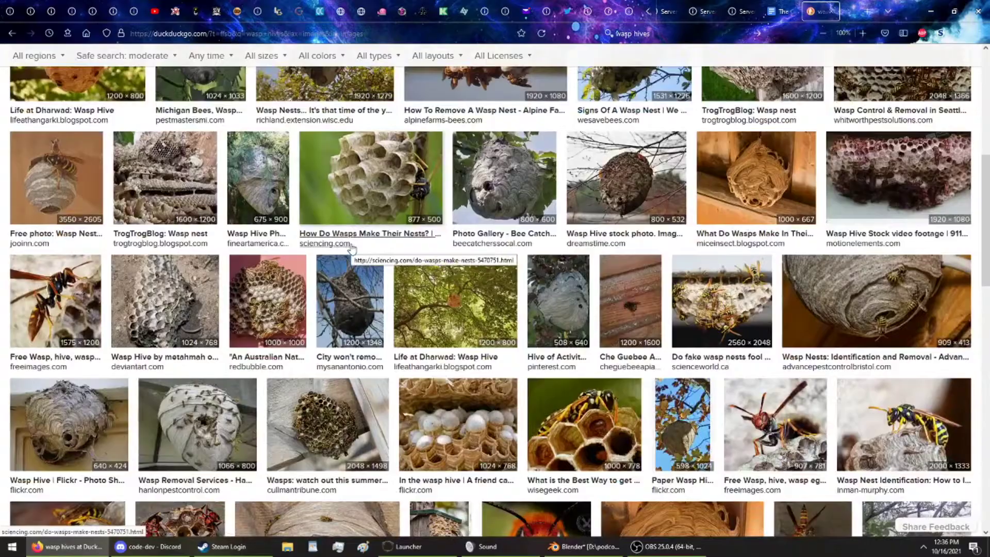
{"action": "scroll", "coordinate": [352, 250], "scroll_direction": "down", "scroll_amount": 4}
{"action": "scroll", "coordinate": [352, 252], "scroll_direction": "down", "scroll_amount": 15}
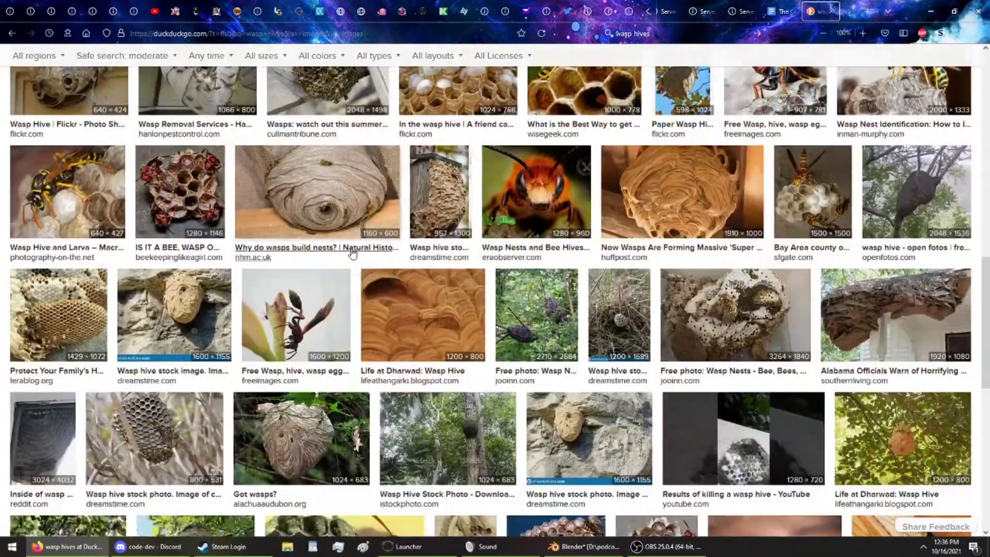
{"action": "scroll", "coordinate": [352, 253], "scroll_direction": "up", "scroll_amount": 15}
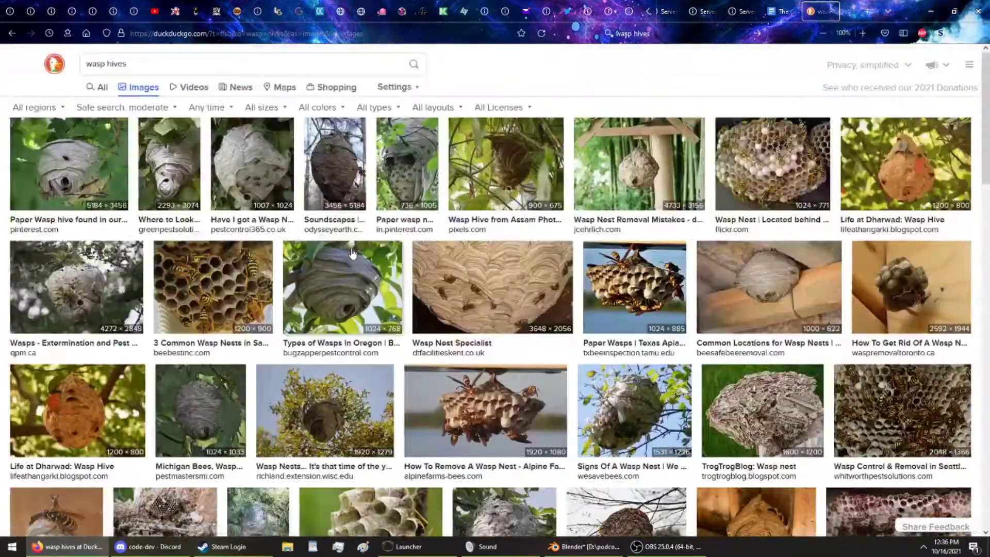
- Preview individual wasp hive photos from the first row of results, studying their shapes and surface patterns
{"action": "left_click", "coordinate": [82, 149]}
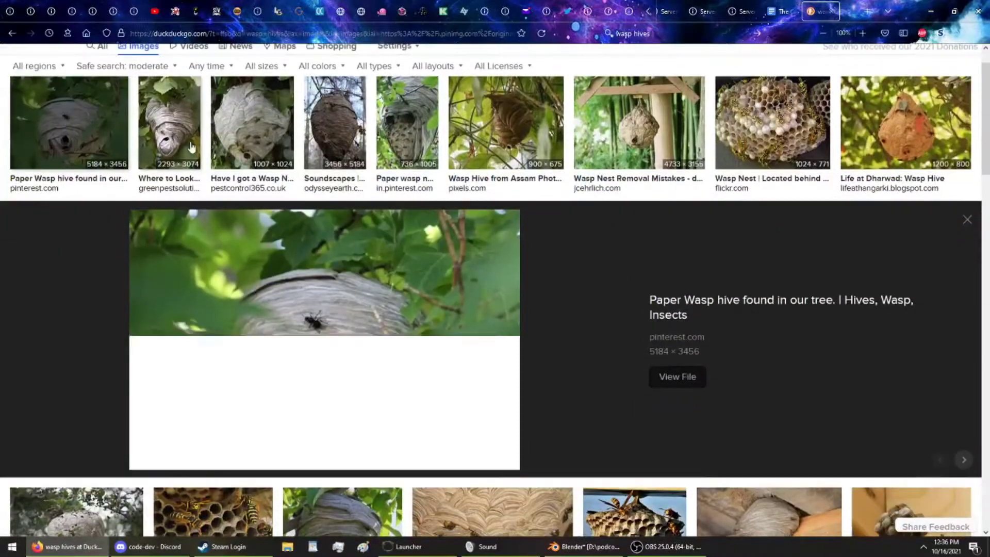
{"action": "left_click", "coordinate": [187, 145]}
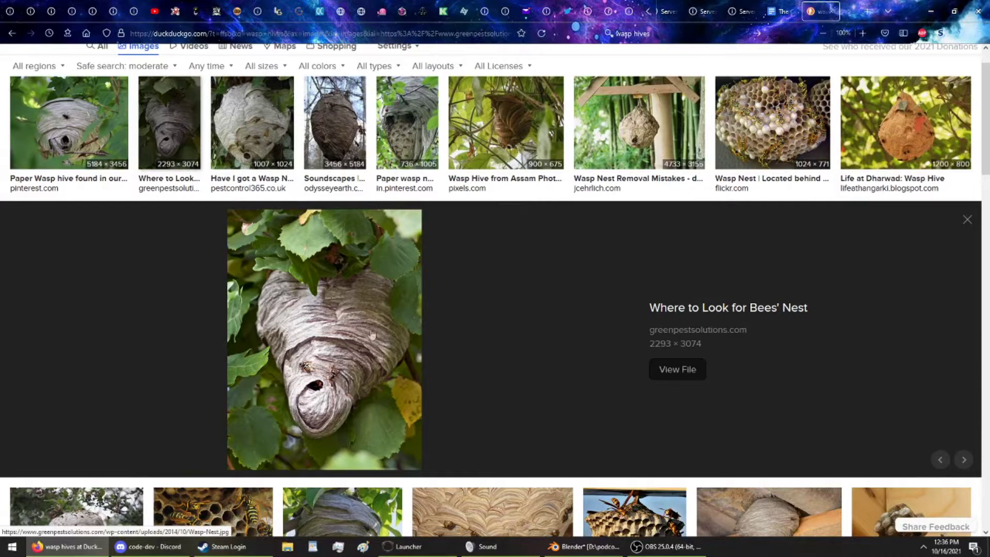
{"action": "left_click", "coordinate": [256, 134]}
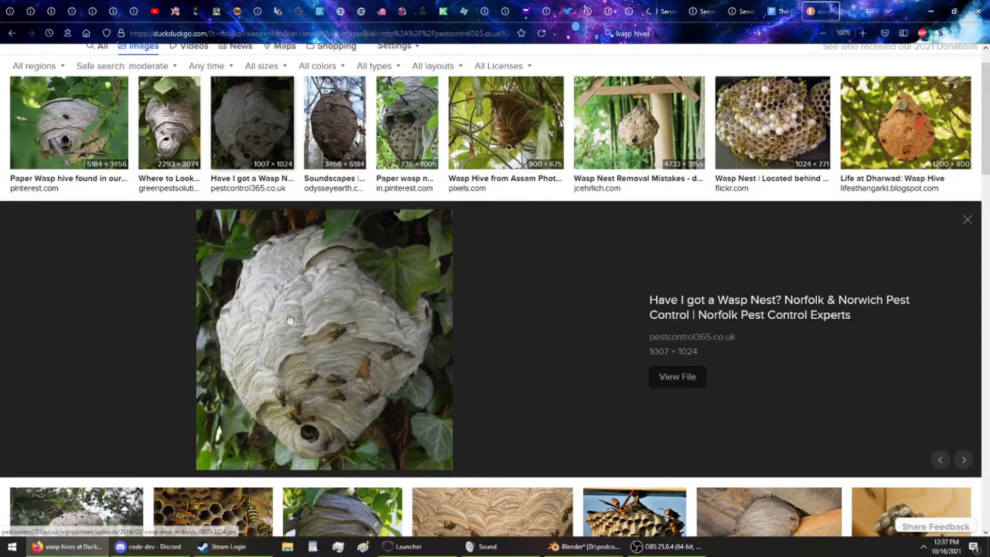
{"action": "left_click", "coordinate": [364, 132]}
{"action": "left_click", "coordinate": [389, 135]}
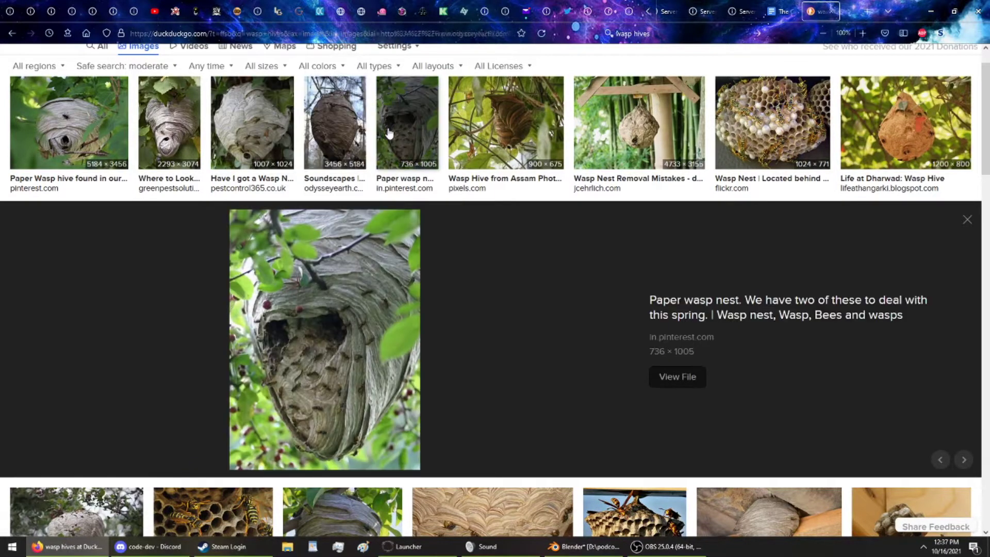
{"action": "left_click", "coordinate": [499, 129]}
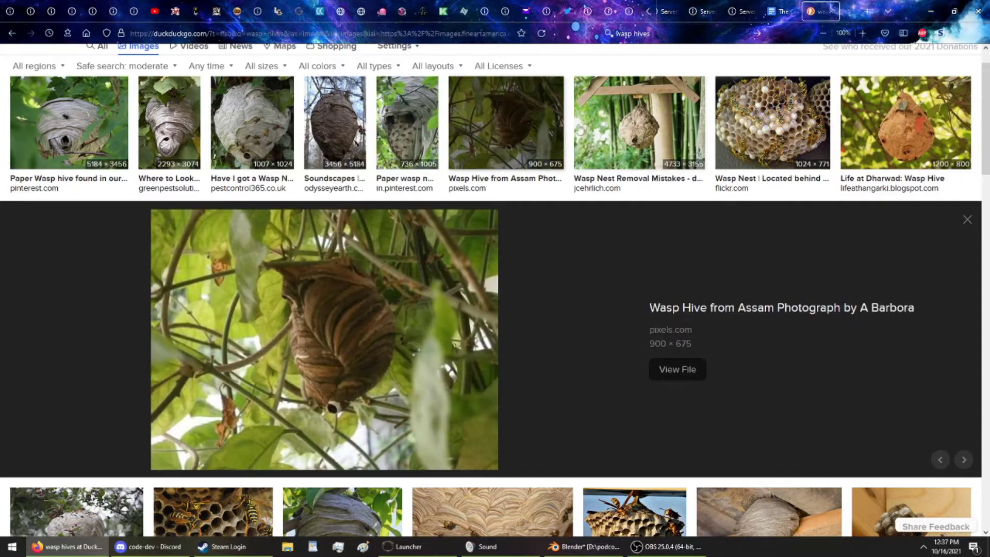
{"action": "left_click", "coordinate": [582, 129]}
{"action": "left_click", "coordinate": [845, 126]}
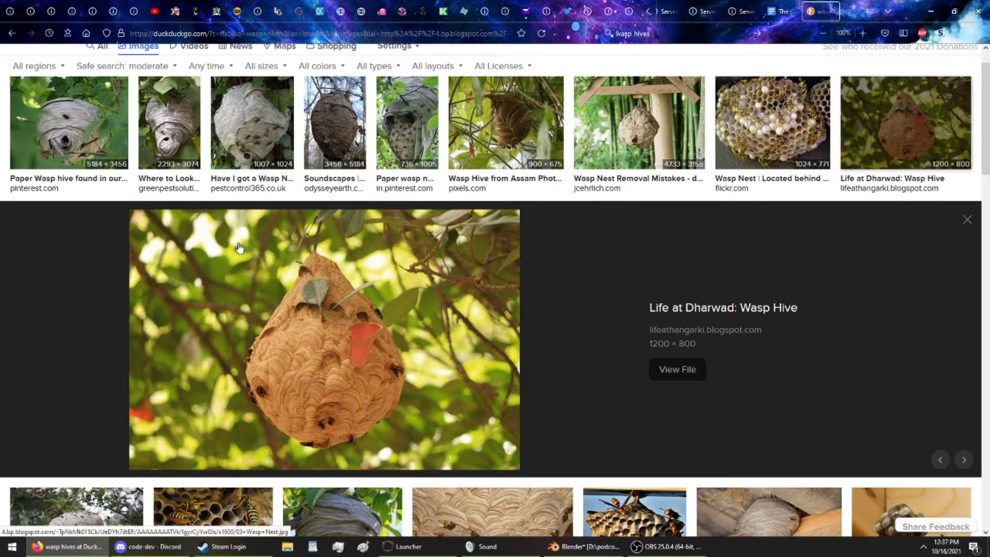
{"action": "scroll", "coordinate": [223, 261], "scroll_direction": "down", "scroll_amount": 1}
{"action": "scroll", "coordinate": [223, 261], "scroll_direction": "down", "scroll_amount": 2}
{"action": "scroll", "coordinate": [223, 288], "scroll_direction": "up", "scroll_amount": 4}
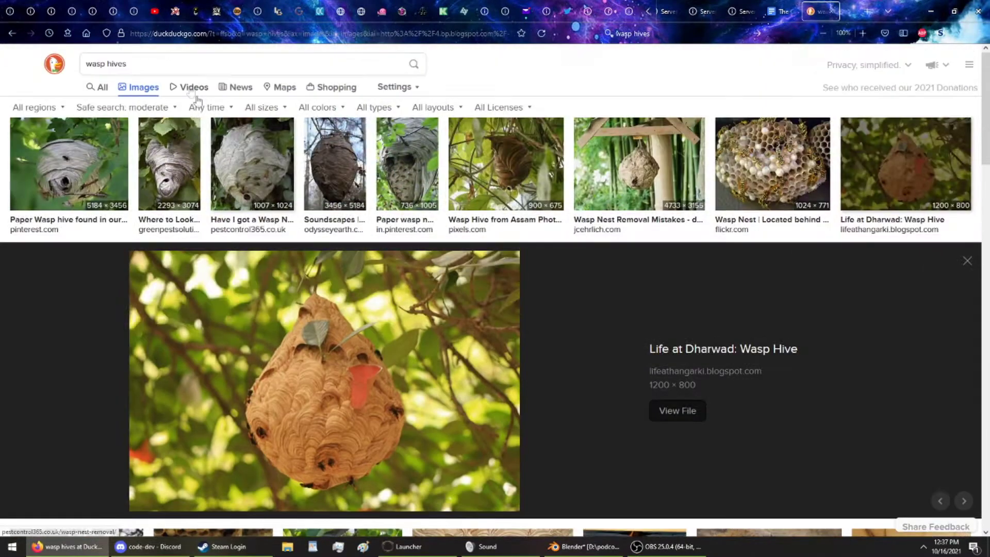
- Search the images for "firefly hives" and preview the first Crash Landed background concept art
{"action": "left_click", "coordinate": [178, 71]}
{"action": "type", "text": "fio"}
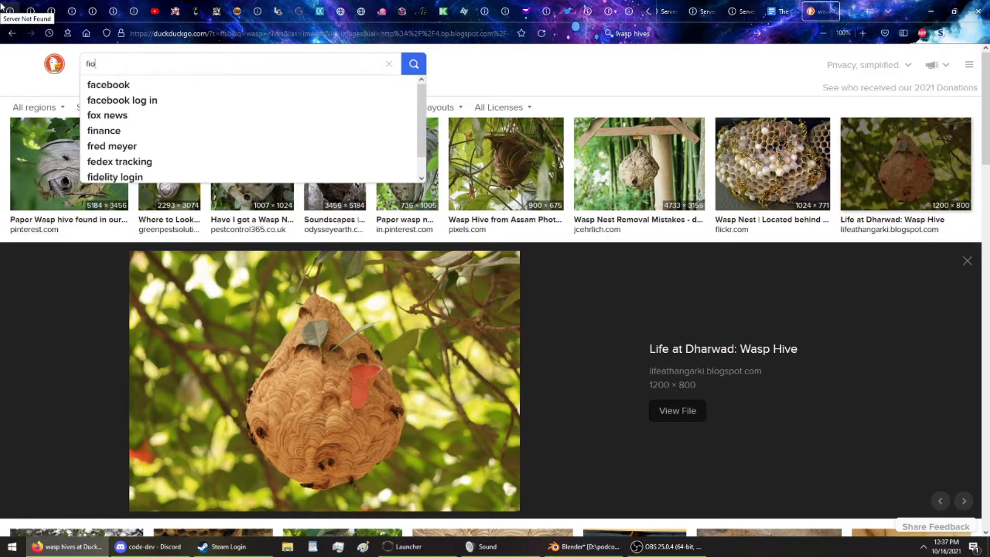
{"action": "key", "text": "BackSpace"}
{"action": "type", "text": "refly hives"}
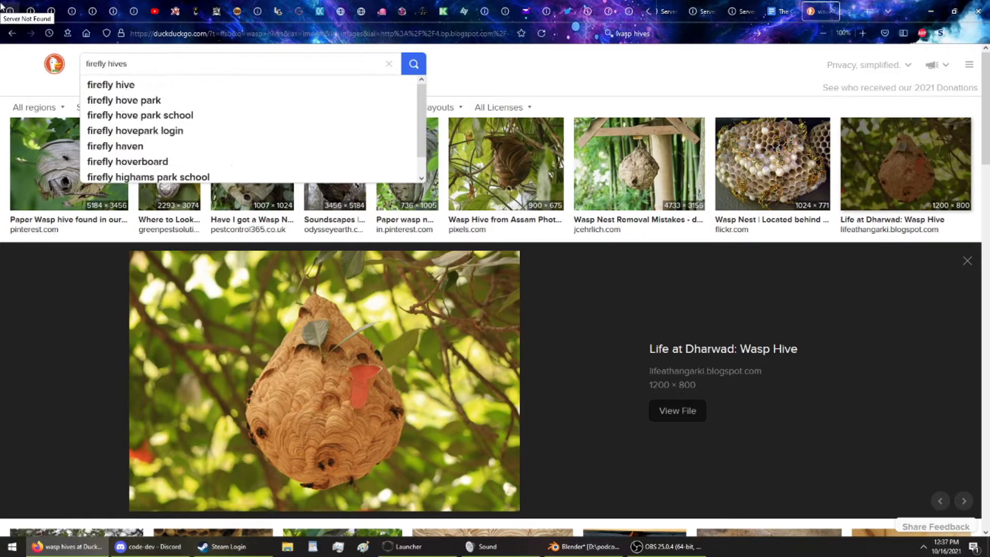
{"action": "key", "text": "Return"}
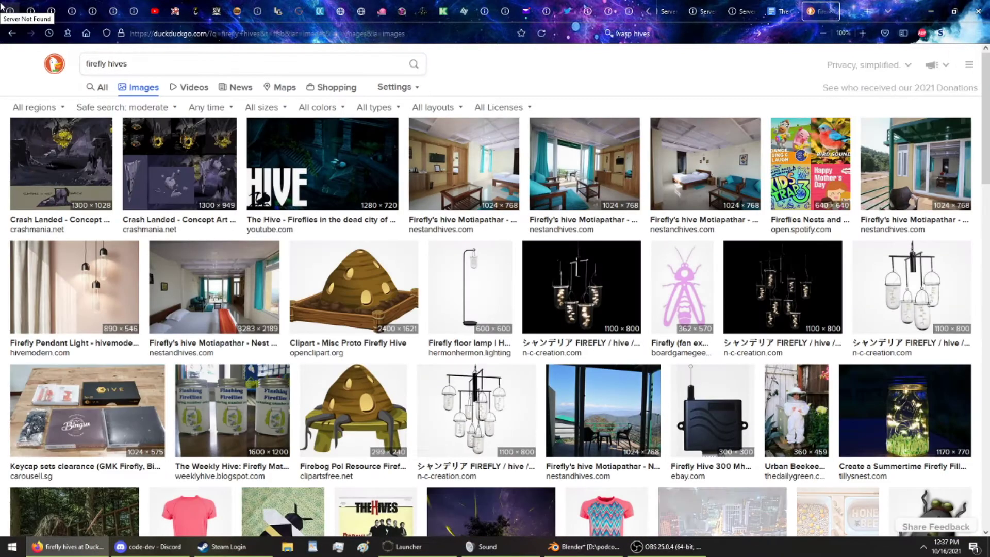
{"action": "left_click", "coordinate": [49, 143]}
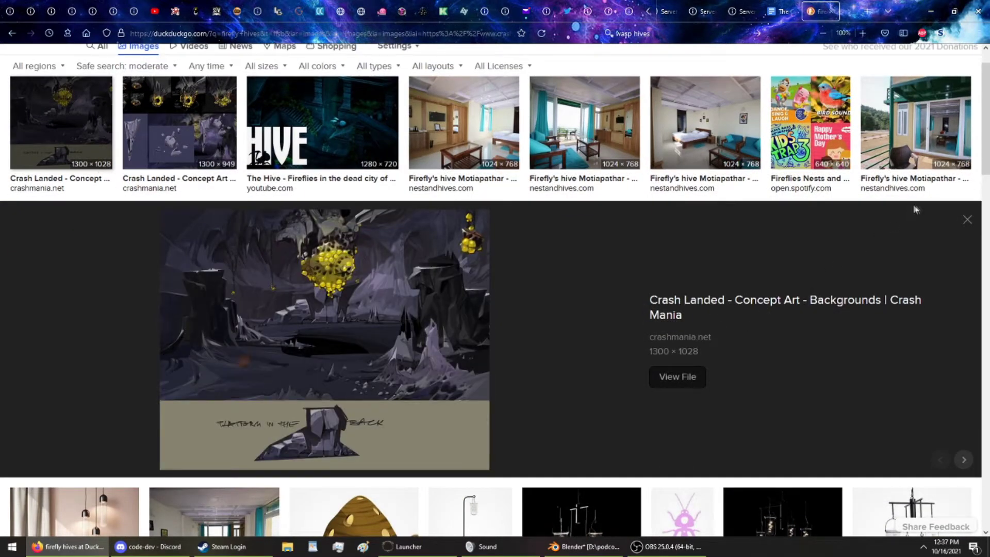
- Close the concept art preview and look through the remaining firefly hive image results
{"action": "left_click", "coordinate": [966, 219]}
{"action": "scroll", "coordinate": [449, 215], "scroll_direction": "down", "scroll_amount": 3}
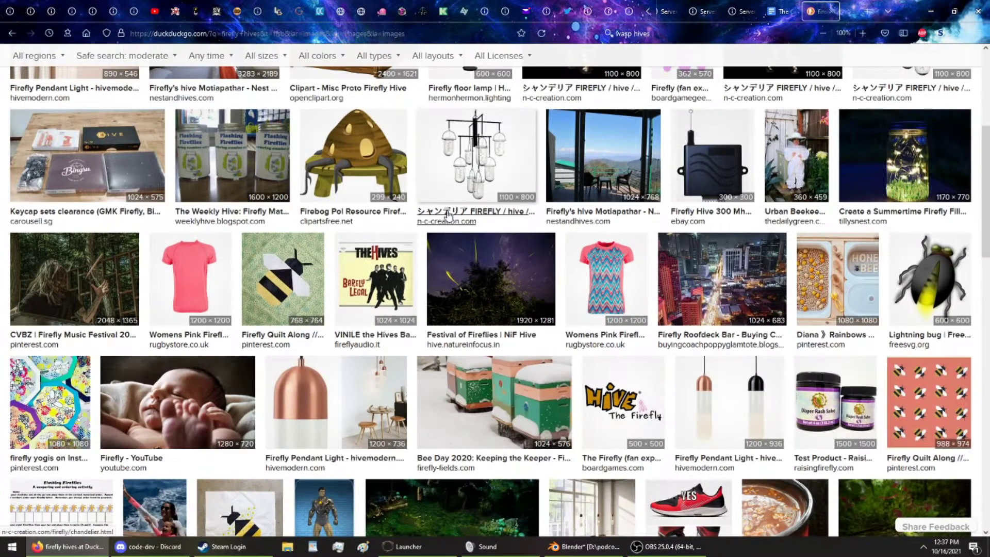
{"action": "scroll", "coordinate": [448, 216], "scroll_direction": "up", "scroll_amount": 5}
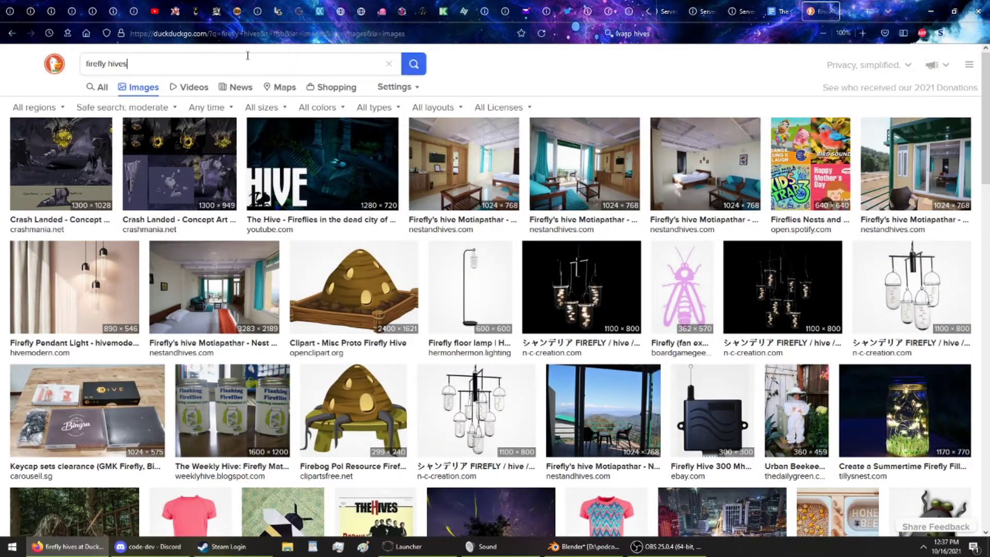
- Return to the wasp hives image results and look through more nest photos below the previewed Life at Dharwad hive
{"action": "key", "text": "alt+Left"}
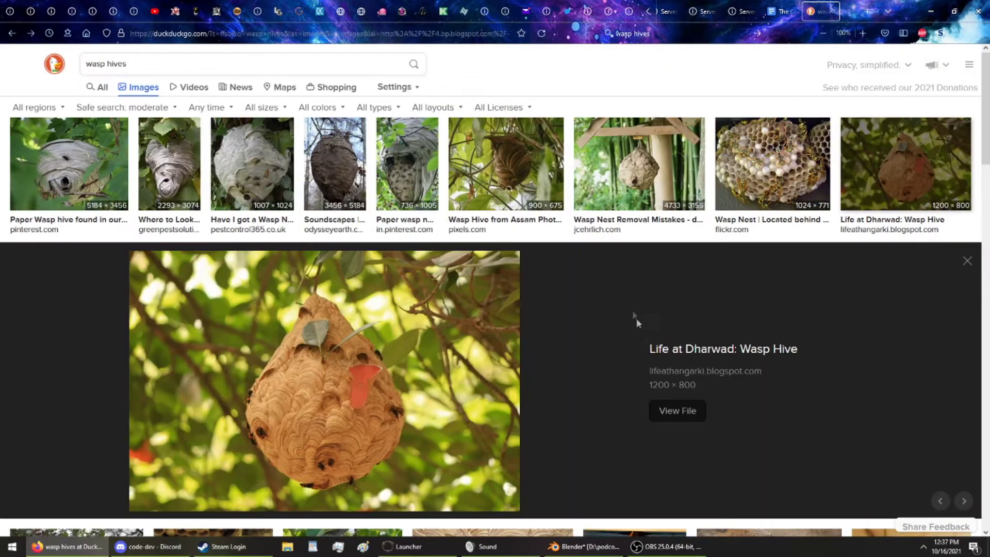
{"action": "scroll", "coordinate": [616, 280], "scroll_direction": "down", "scroll_amount": 5}
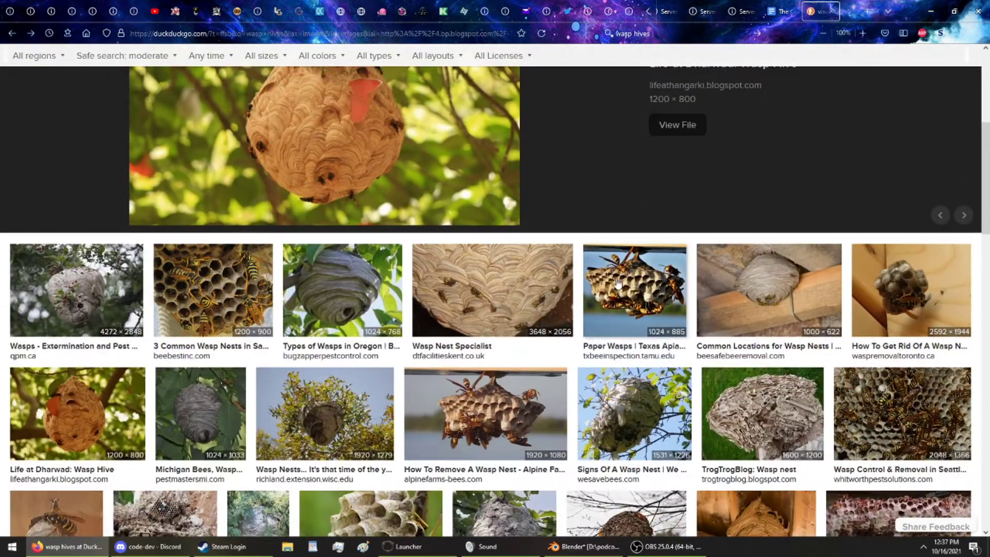
{"action": "scroll", "coordinate": [617, 283], "scroll_direction": "up", "scroll_amount": 2}
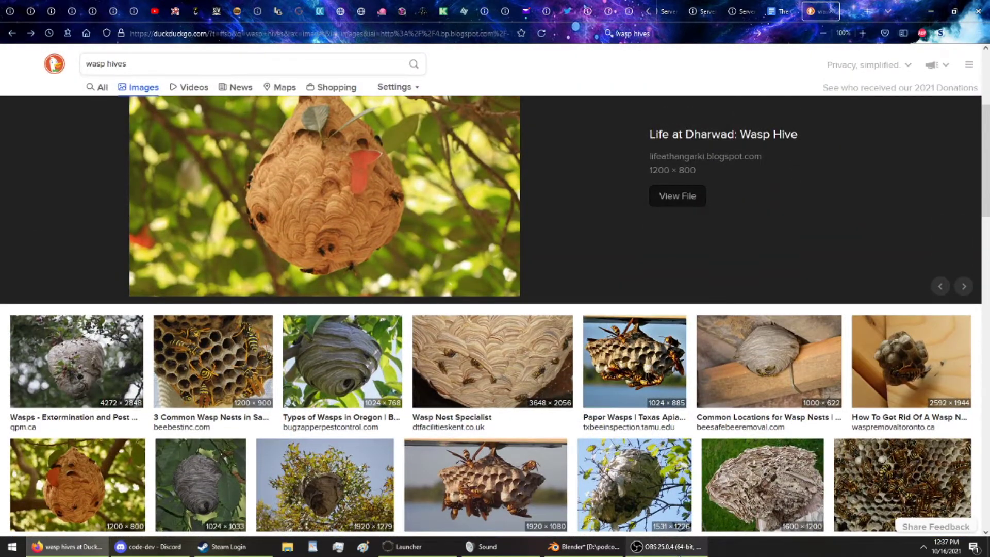
- Switch to Blender and pick a shortest path of faces across the dark lower half of the rounded cube mesh
{"action": "left_click", "coordinate": [665, 546]}
{"action": "left_click", "coordinate": [583, 546]}
{"action": "middle_click_drag", "start_coordinate": [436, 287], "coordinate": [399, 252]}
{"action": "left_click", "coordinate": [424, 276], "text": "ctrl"}
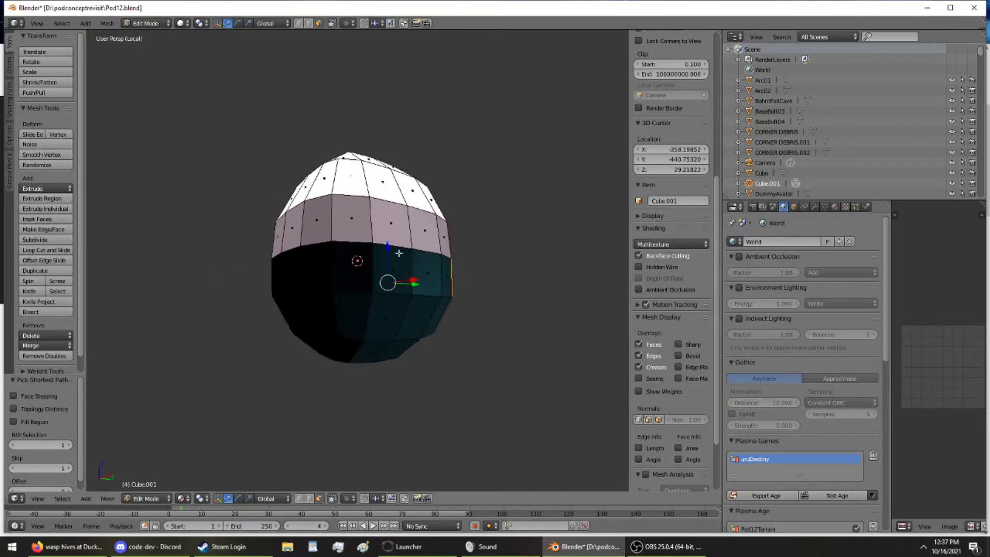
- Select the full ring of faces directly below the mesh's light middle band
{"action": "right_click", "coordinate": [441, 279], "text": "shift"}
{"action": "right_click", "coordinate": [282, 264], "text": "ctrl"}
{"action": "middle_click_drag", "start_coordinate": [296, 267], "coordinate": [460, 268]}
{"action": "right_click", "coordinate": [316, 263], "text": "ctrl"}
{"action": "middle_click_drag", "start_coordinate": [343, 265], "coordinate": [459, 270]}
{"action": "middle_click_drag", "start_coordinate": [387, 243], "coordinate": [365, 273]}
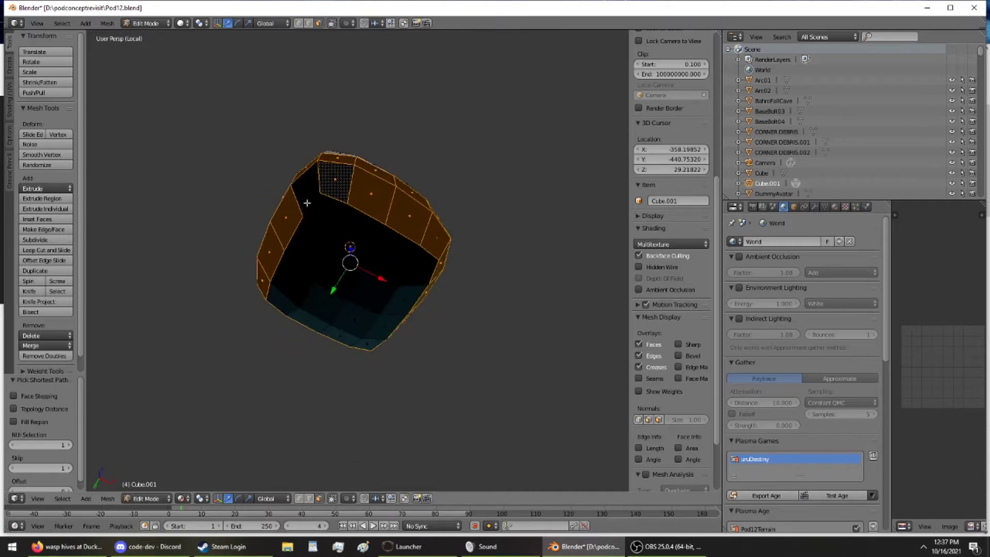
- Add all the underside faces below that ring, so the mesh's entire lower half is selected
{"action": "left_click", "coordinate": [389, 268], "text": "ctrl"}
{"action": "left_click", "coordinate": [403, 260], "text": "ctrl"}
{"action": "left_click", "coordinate": [353, 243], "text": "ctrl"}
{"action": "left_click", "coordinate": [406, 300], "text": "ctrl"}
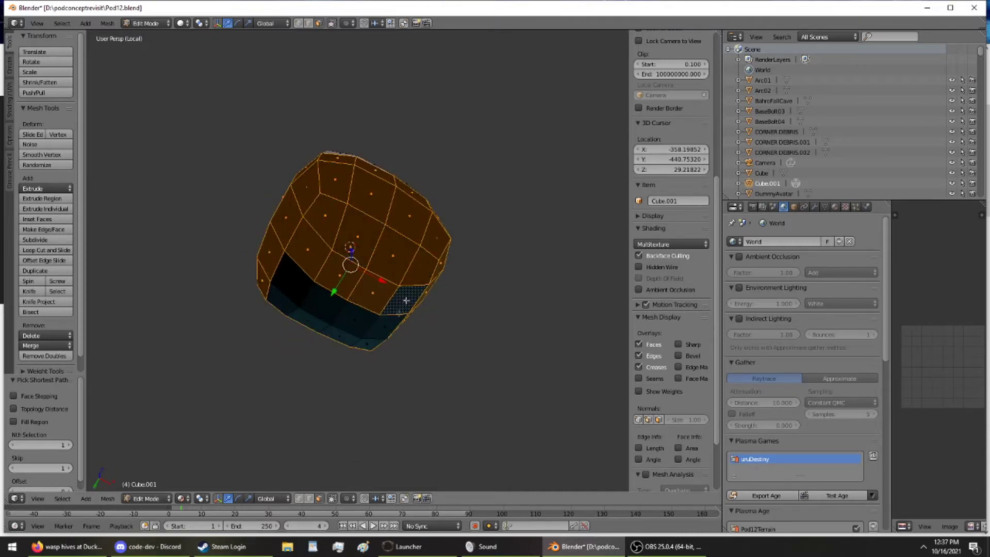
{"action": "left_click", "coordinate": [372, 337], "text": "ctrl"}
{"action": "left_click", "coordinate": [285, 299], "text": "ctrl"}
{"action": "left_click", "coordinate": [290, 285], "text": "ctrl"}
{"action": "left_click", "coordinate": [364, 330], "text": "ctrl"}
{"action": "middle_click_drag", "start_coordinate": [363, 330], "coordinate": [478, 398]}
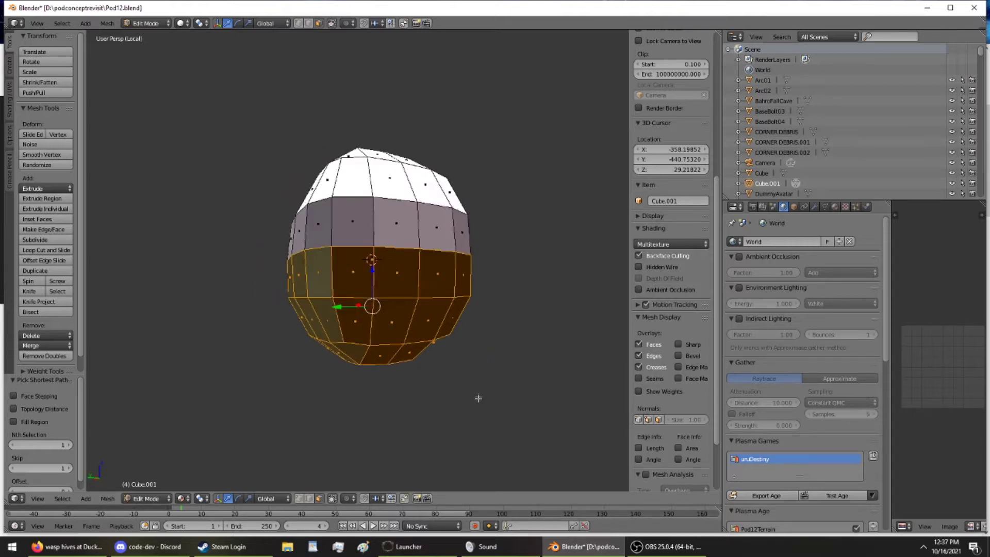
- Extrude the selected lower half downward as a region by about 0.213
{"action": "key", "text": "s"}
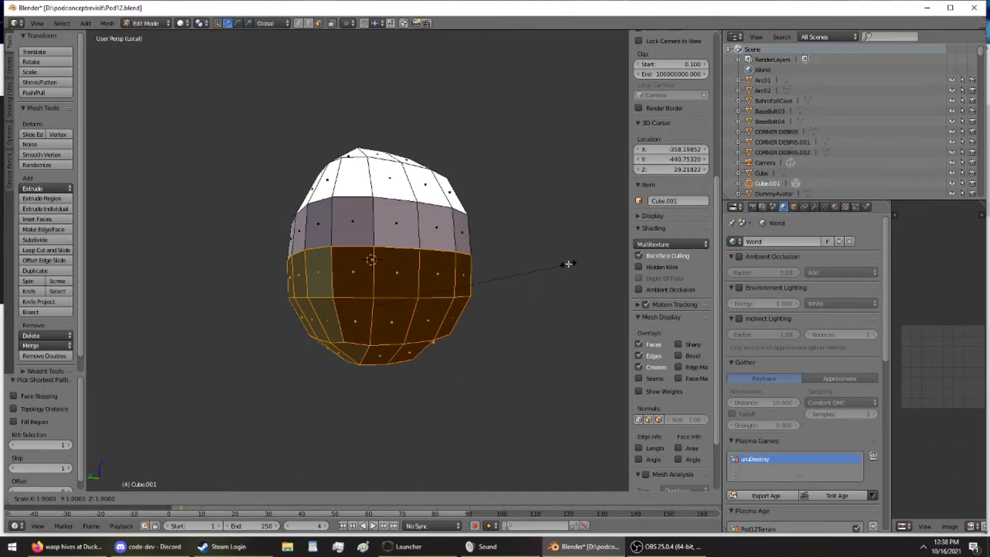
{"action": "right_click", "coordinate": [569, 264]}
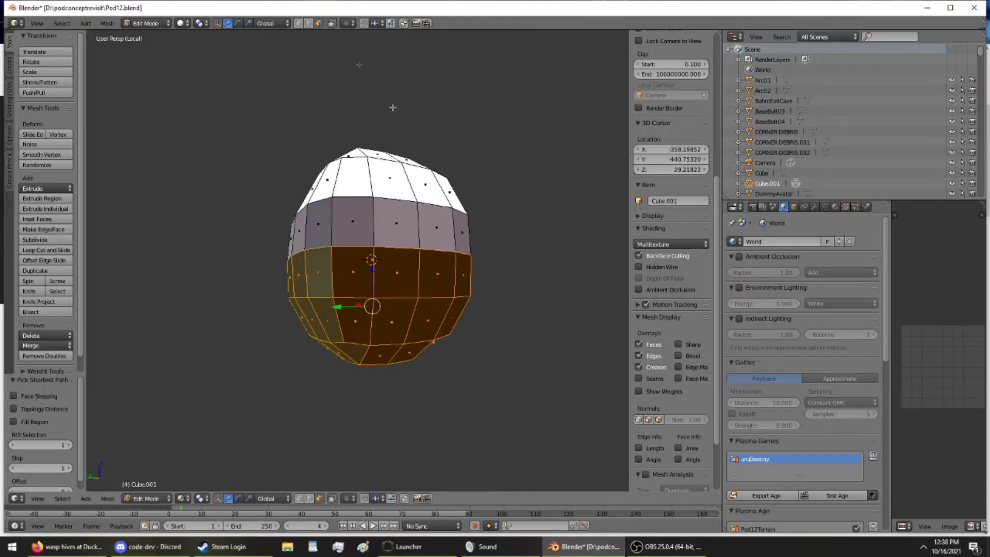
{"action": "left_click", "coordinate": [65, 200]}
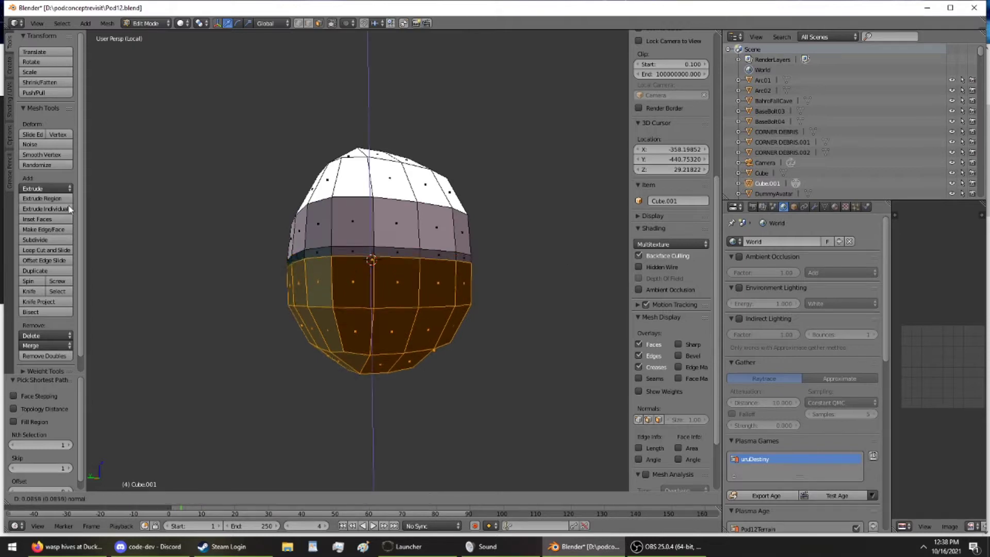
{"action": "left_click", "coordinate": [70, 219]}
- Scale the extruded lower section uniformly to about 0.918 to form a tapered rim below the middle band
{"action": "middle_click_drag", "start_coordinate": [257, 266], "coordinate": [303, 294]}
{"action": "scroll", "coordinate": [303, 294], "scroll_direction": "up", "scroll_amount": 2}
{"action": "scroll", "coordinate": [303, 293], "scroll_direction": "up", "scroll_amount": 5}
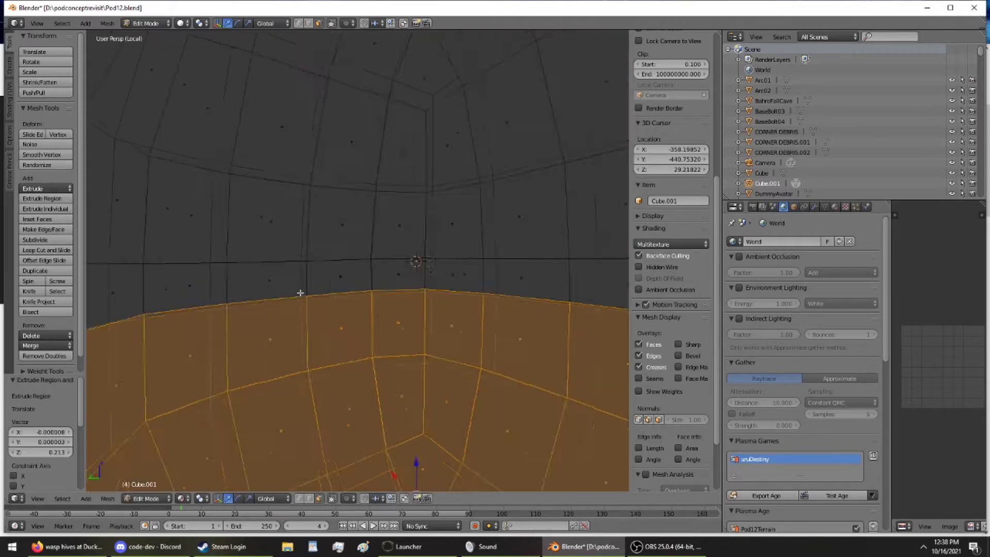
{"action": "scroll", "coordinate": [303, 293], "scroll_direction": "down", "scroll_amount": 3}
{"action": "key", "text": "s"}
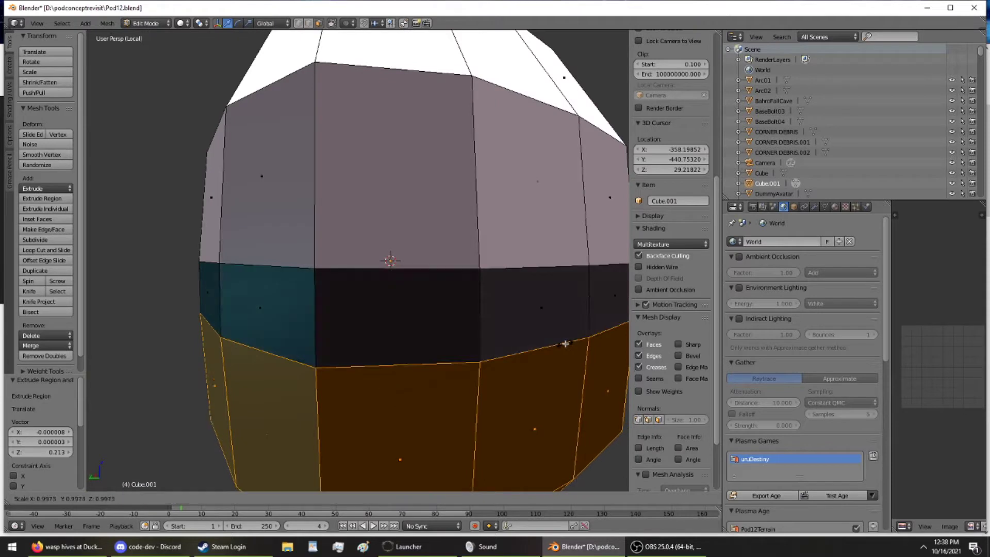
{"action": "left_click", "coordinate": [546, 337]}
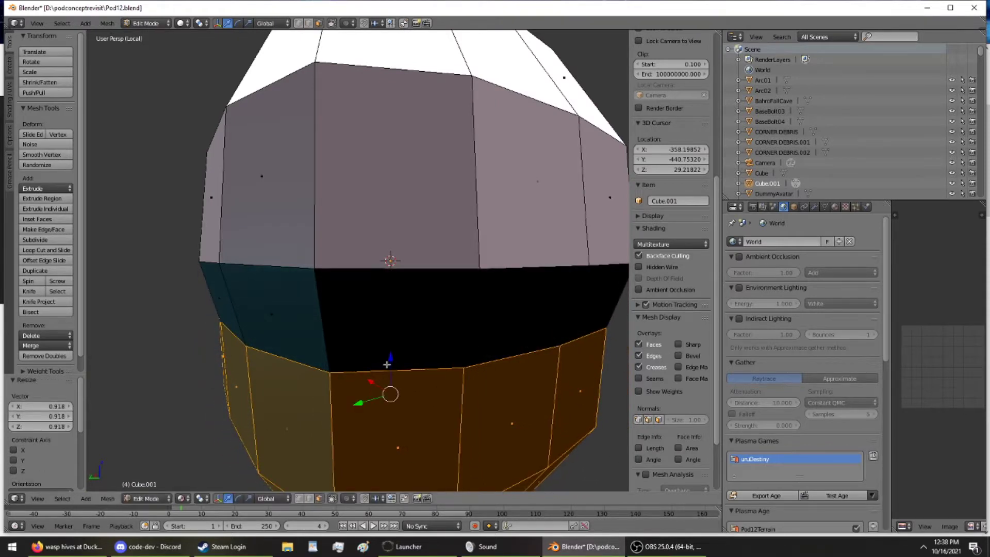
- Adjust the lower section's height along Z, finishing with a downward move of about 0.035
{"action": "key", "text": "g"}
{"action": "key", "text": "z"}
{"action": "left_click", "coordinate": [379, 350]}
{"action": "middle_click_drag", "start_coordinate": [379, 351], "coordinate": [432, 318]}
{"action": "left_click_drag", "start_coordinate": [391, 319], "coordinate": [395, 325]}
{"action": "middle_click_drag", "start_coordinate": [396, 325], "coordinate": [150, 331]}
{"action": "scroll", "coordinate": [150, 331], "scroll_direction": "down", "scroll_amount": 5}
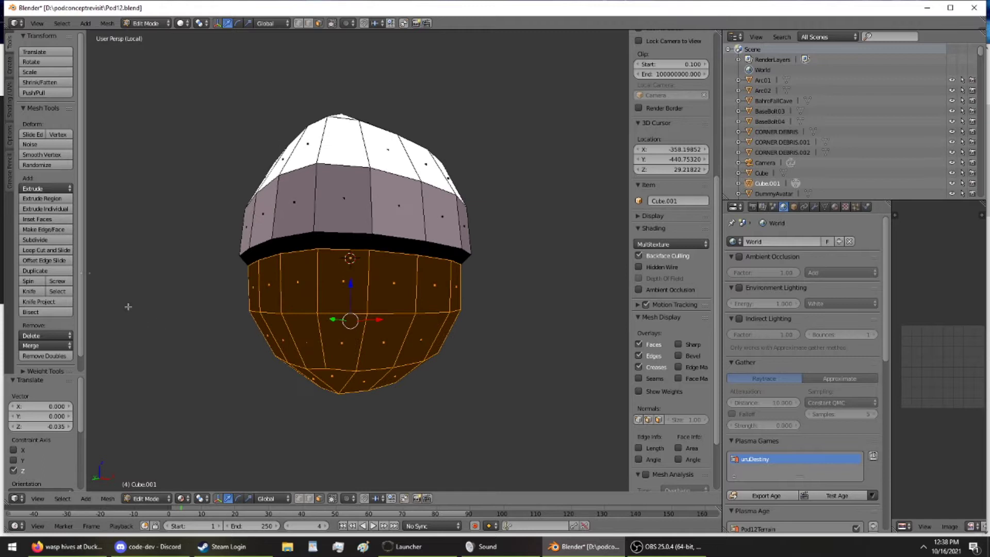
- Smooth the vertices of the lower section, and then those of the entire mesh
{"action": "left_click", "coordinate": [40, 155]}
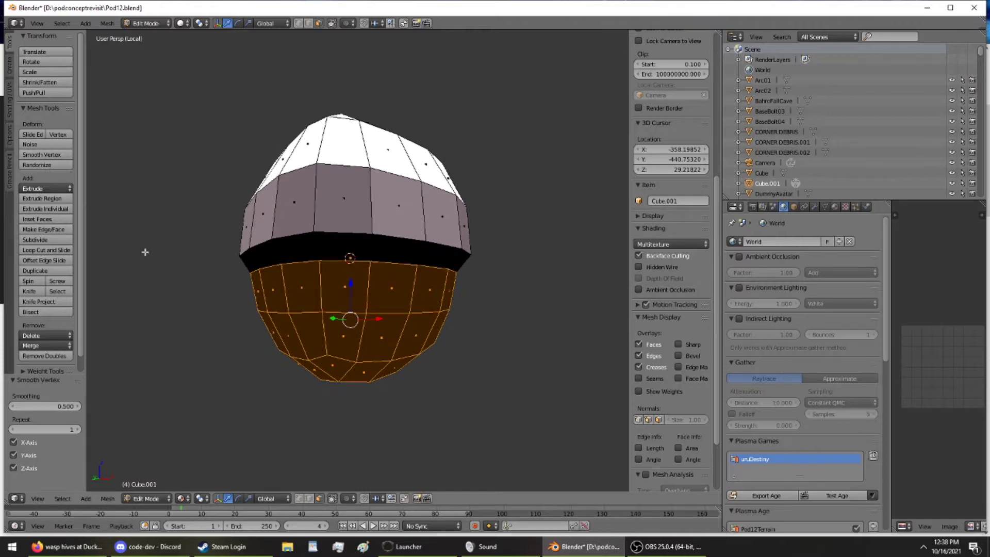
{"action": "middle_click_drag", "start_coordinate": [324, 251], "coordinate": [567, 291]}
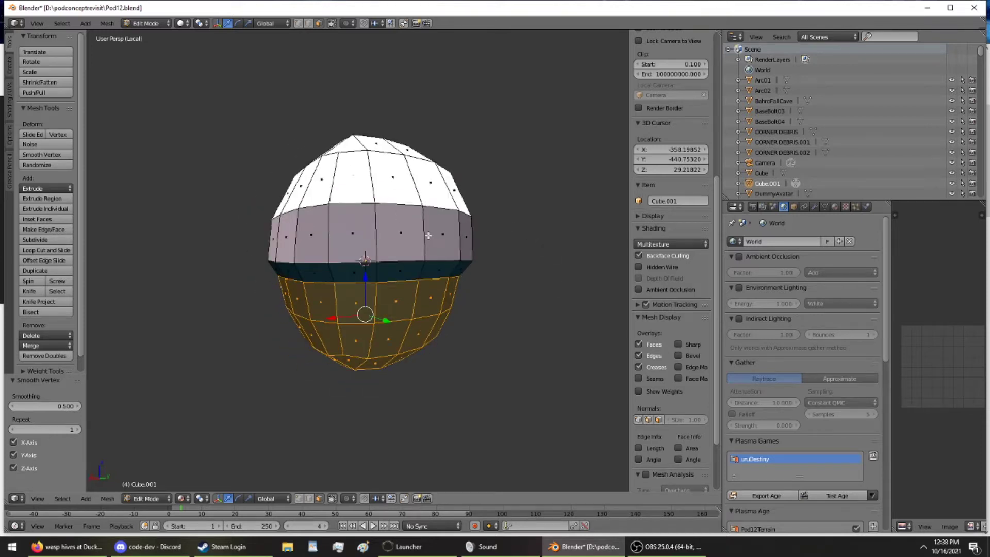
{"action": "key", "text": "a"}
{"action": "left_click", "coordinate": [40, 155]}
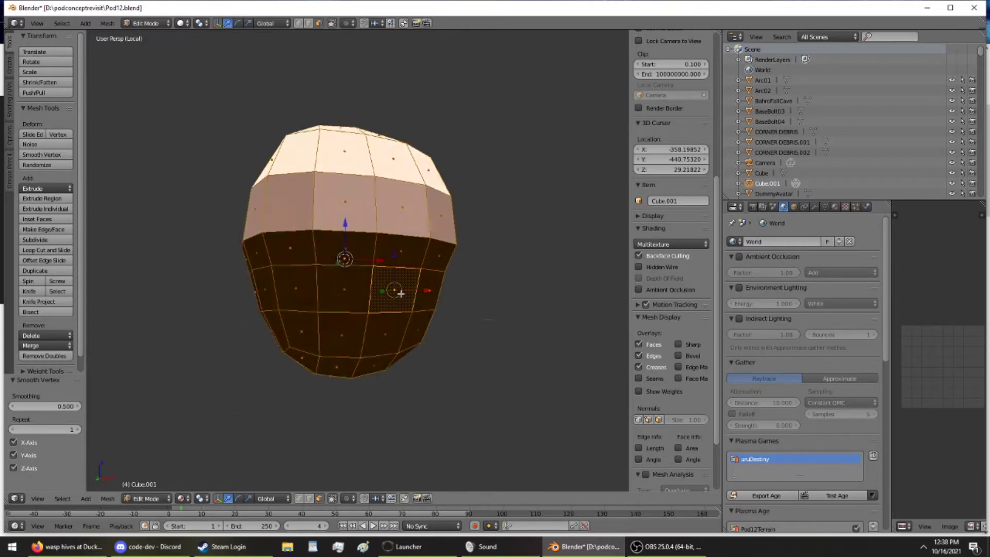
- Select only the mesh's lowest rows of faces, including the underside
{"action": "right_click", "coordinate": [378, 285]}
{"action": "middle_click_drag", "start_coordinate": [371, 287], "coordinate": [247, 281]}
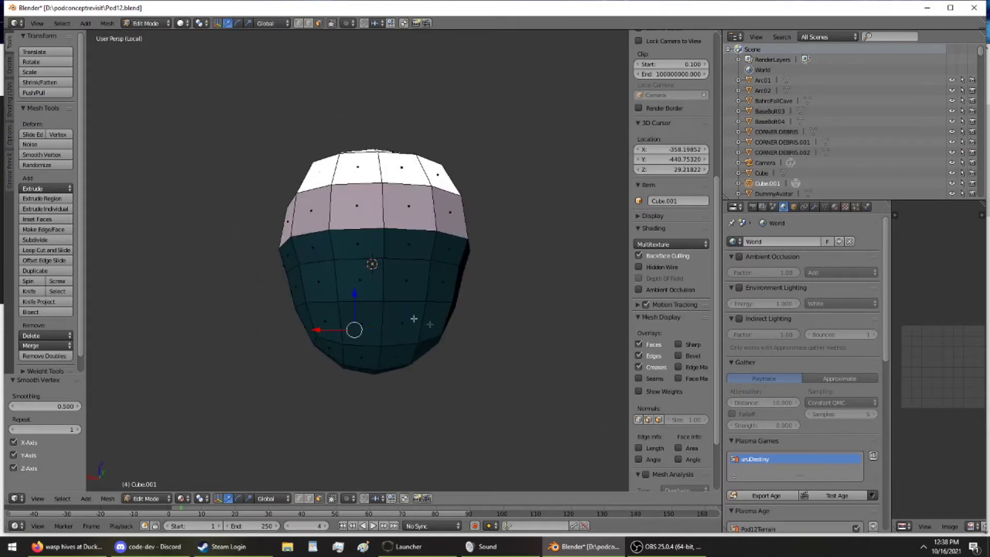
{"action": "right_click", "coordinate": [436, 320], "text": "ctrl"}
{"action": "middle_click_drag", "start_coordinate": [327, 326], "coordinate": [284, 303]}
{"action": "right_click", "coordinate": [268, 323], "text": "ctrl"}
{"action": "right_click", "coordinate": [401, 298], "text": "ctrl"}
{"action": "middle_click_drag", "start_coordinate": [377, 300], "coordinate": [382, 354]}
{"action": "middle_click_drag", "start_coordinate": [368, 270], "coordinate": [526, 408]}
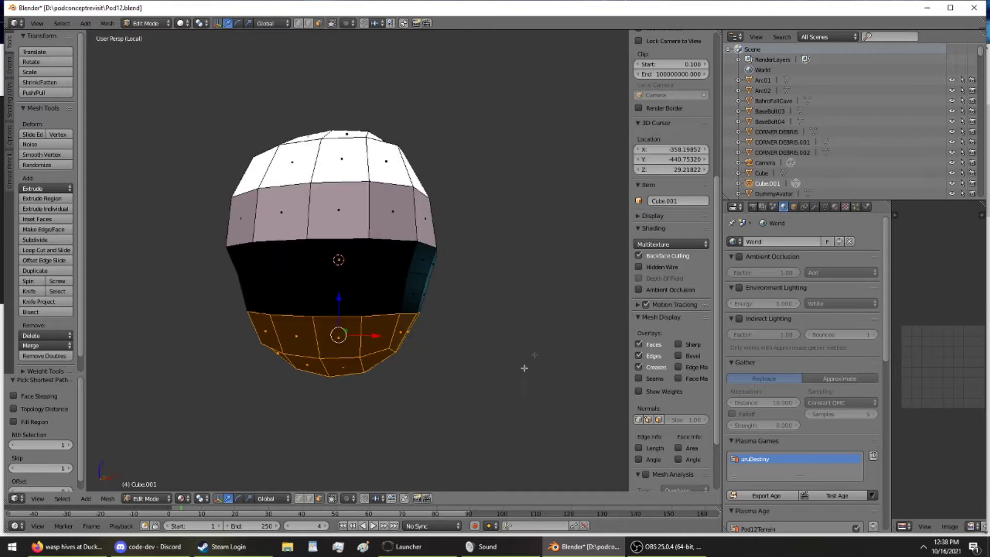
- Extrude the lowest section downward, scale it to about 0.847, and raise it slightly along Z to form a second tier
{"action": "key", "text": "s"}
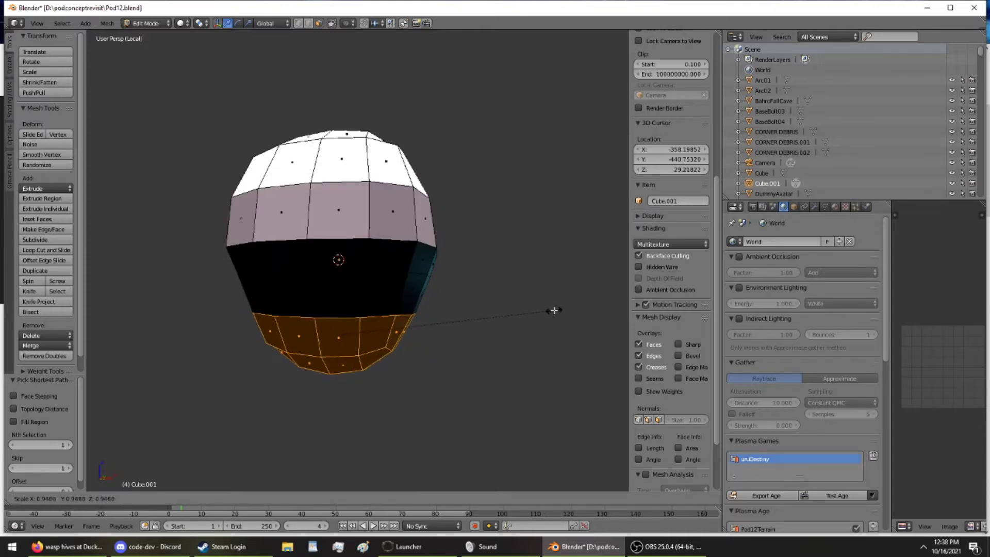
{"action": "key", "text": "Escape"}
{"action": "left_click", "coordinate": [70, 200]}
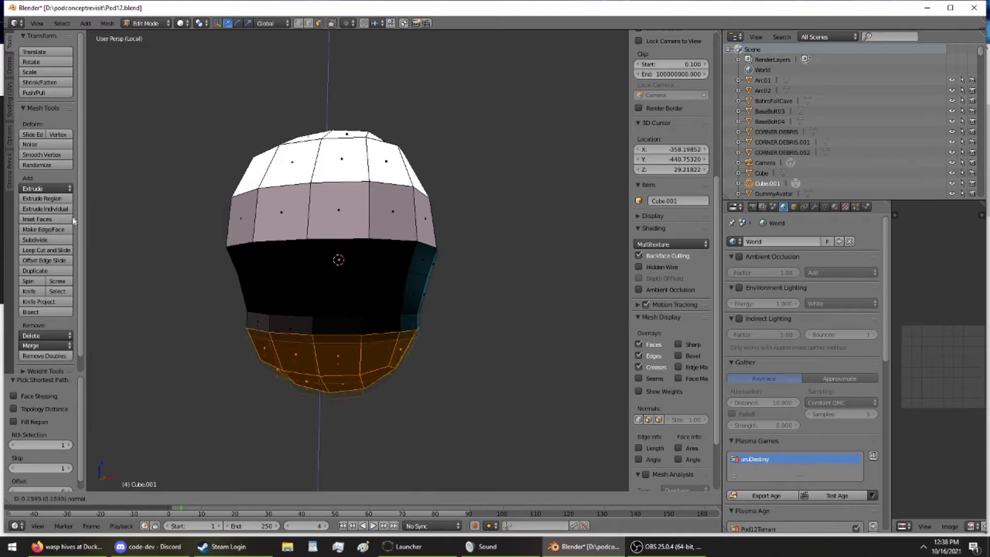
{"action": "left_click", "coordinate": [74, 222]}
{"action": "key", "text": "s"}
{"action": "left_click", "coordinate": [428, 343]}
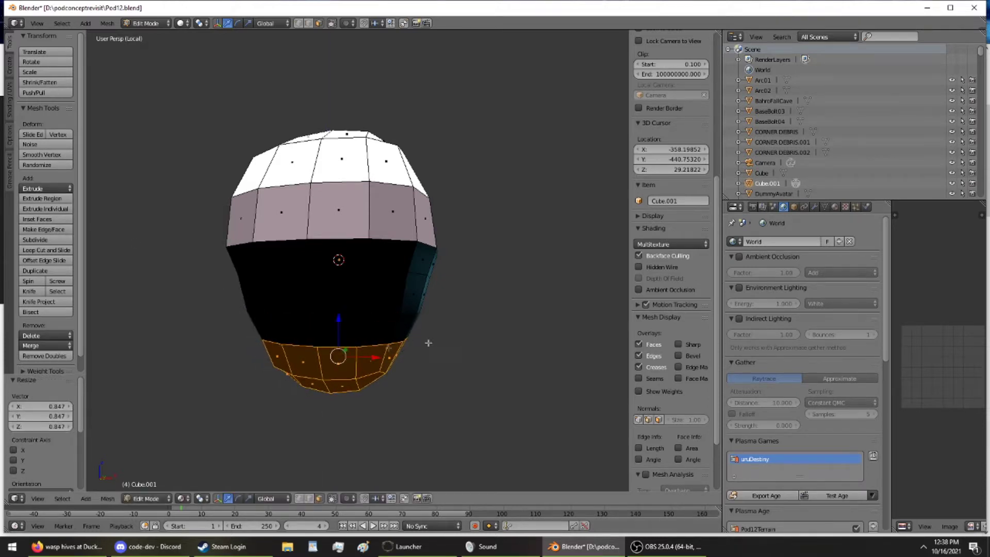
{"action": "left_click_drag", "start_coordinate": [339, 327], "coordinate": [338, 313]}
- Add the upper tier's ring of faces and the narrow step ring beneath it to the selection
{"action": "middle_click_drag", "start_coordinate": [366, 306], "coordinate": [440, 291]}
{"action": "right_click", "coordinate": [383, 290], "text": "ctrl"}
{"action": "right_click", "coordinate": [298, 291], "text": "ctrl"}
{"action": "right_click", "coordinate": [405, 284], "text": "ctrl"}
{"action": "right_click", "coordinate": [293, 271], "text": "ctrl"}
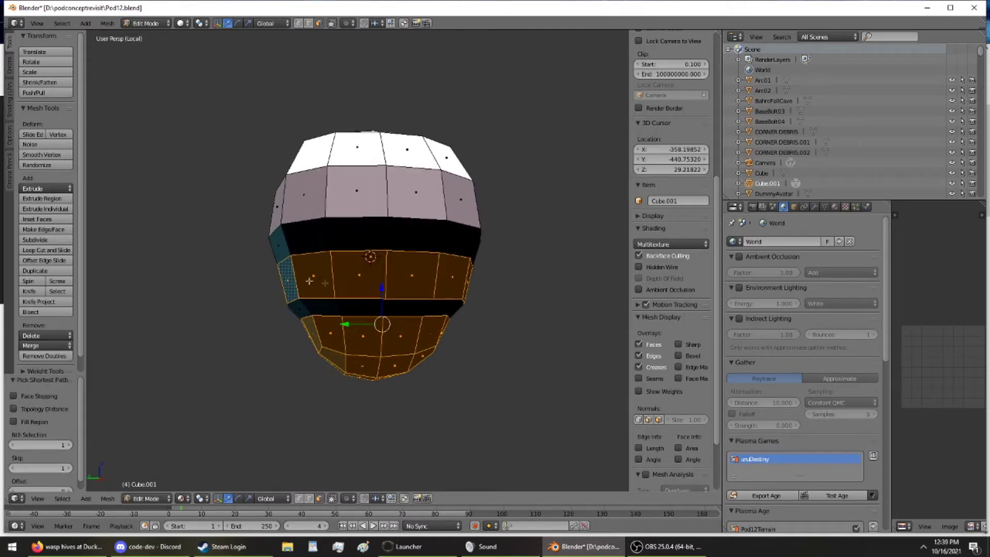
{"action": "middle_click_drag", "start_coordinate": [310, 281], "coordinate": [399, 294]}
{"action": "right_click", "coordinate": [287, 288], "text": "ctrl"}
{"action": "middle_click_drag", "start_coordinate": [309, 286], "coordinate": [332, 278]}
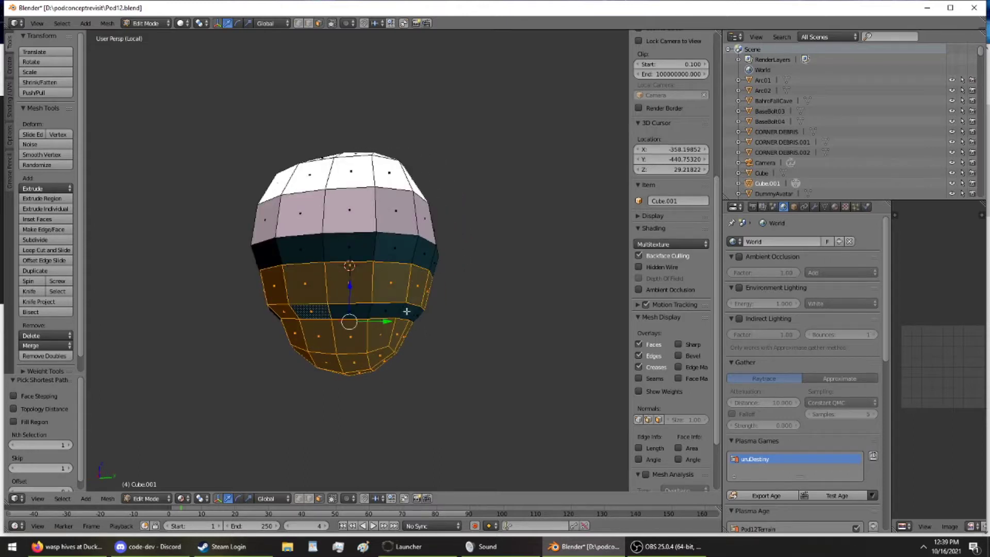
{"action": "middle_click_drag", "start_coordinate": [415, 312], "coordinate": [189, 301]}
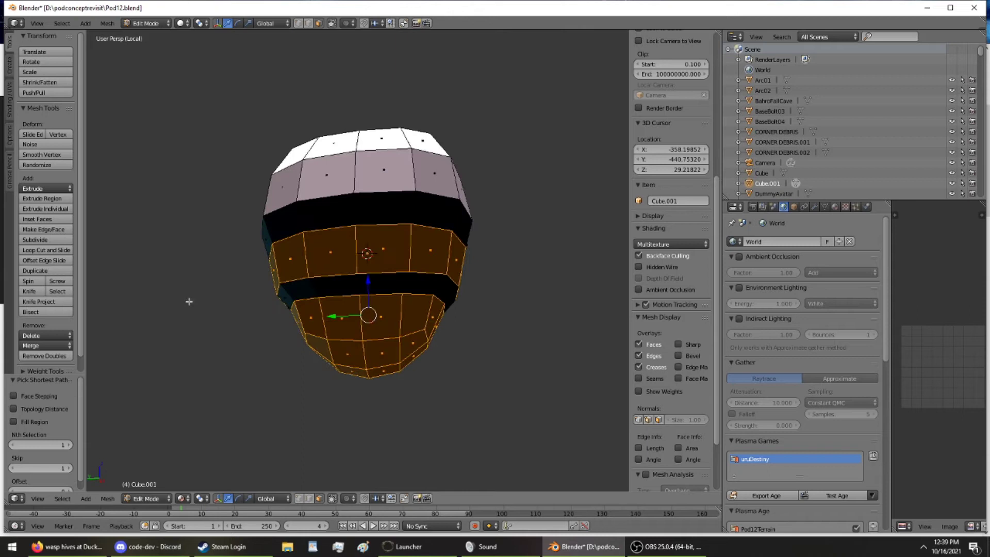
{"action": "middle_click_drag", "start_coordinate": [429, 279], "coordinate": [302, 284]}
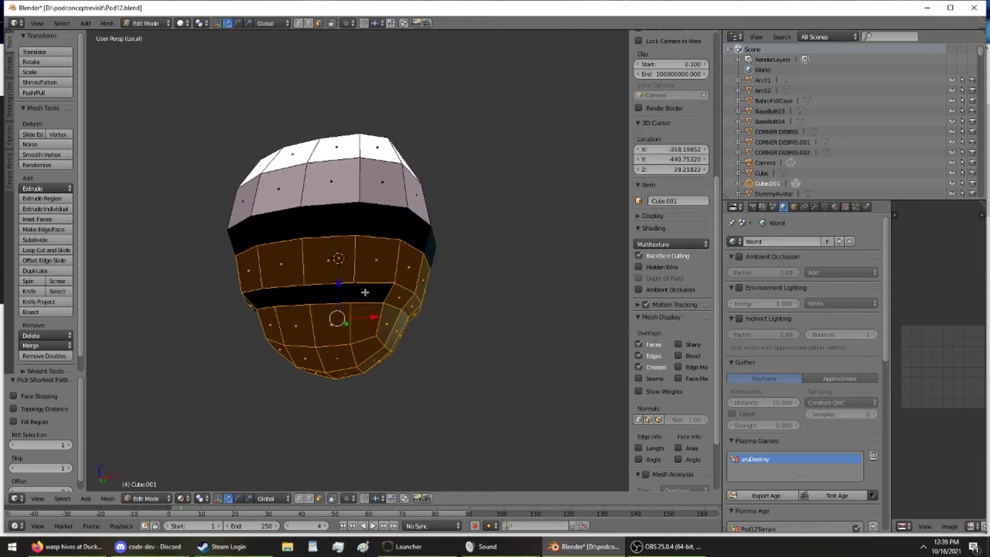
- Raise the selected lower tiers slightly along Z and scale them to about 0.983
{"action": "middle_click_drag", "start_coordinate": [362, 275], "coordinate": [355, 308]}
{"action": "left_click_drag", "start_coordinate": [339, 296], "coordinate": [338, 282]}
{"action": "key", "text": "s"}
{"action": "left_click", "coordinate": [511, 282]}
{"action": "middle_click_drag", "start_coordinate": [511, 282], "coordinate": [391, 299]}
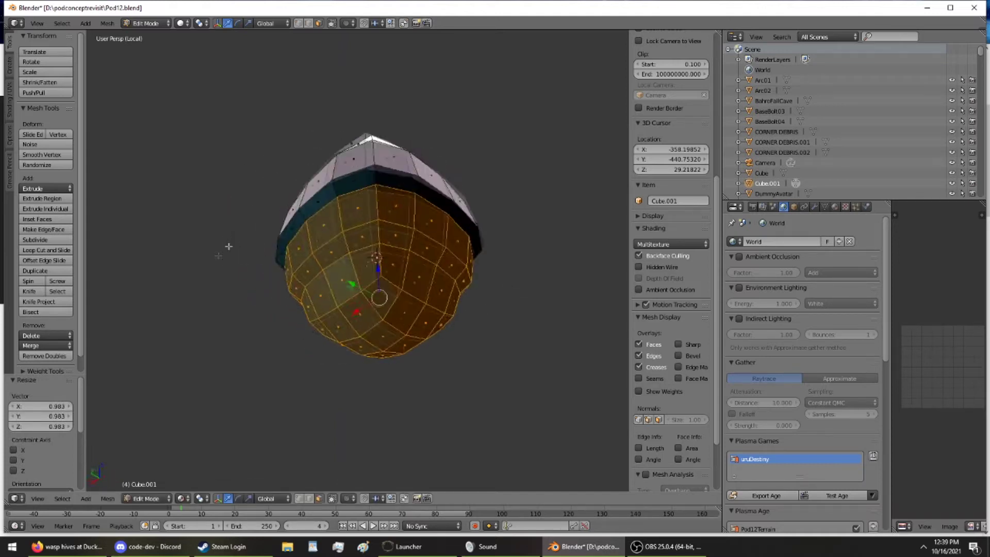
{"action": "middle_click_drag", "start_coordinate": [415, 248], "coordinate": [466, 217]}
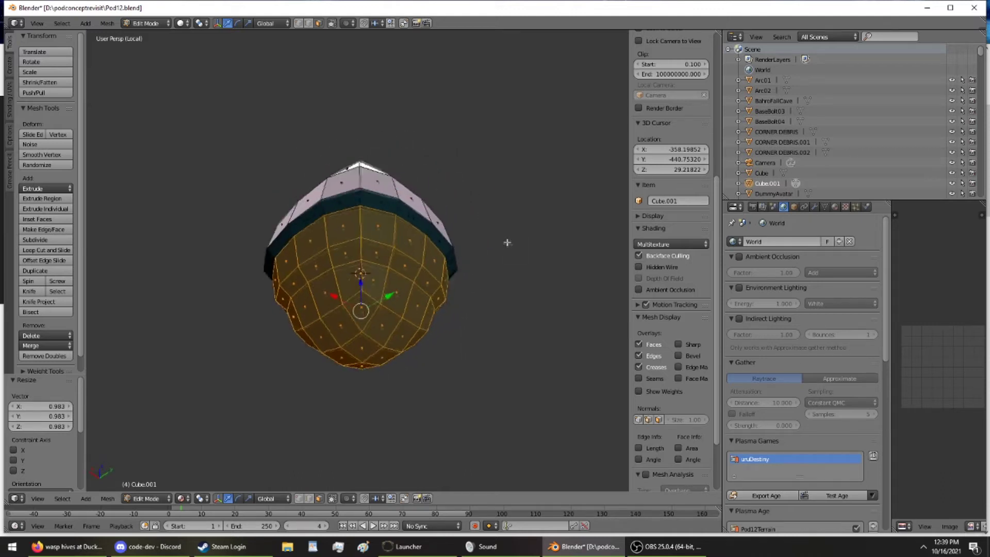
{"action": "middle_click_drag", "start_coordinate": [402, 302], "coordinate": [340, 326]}
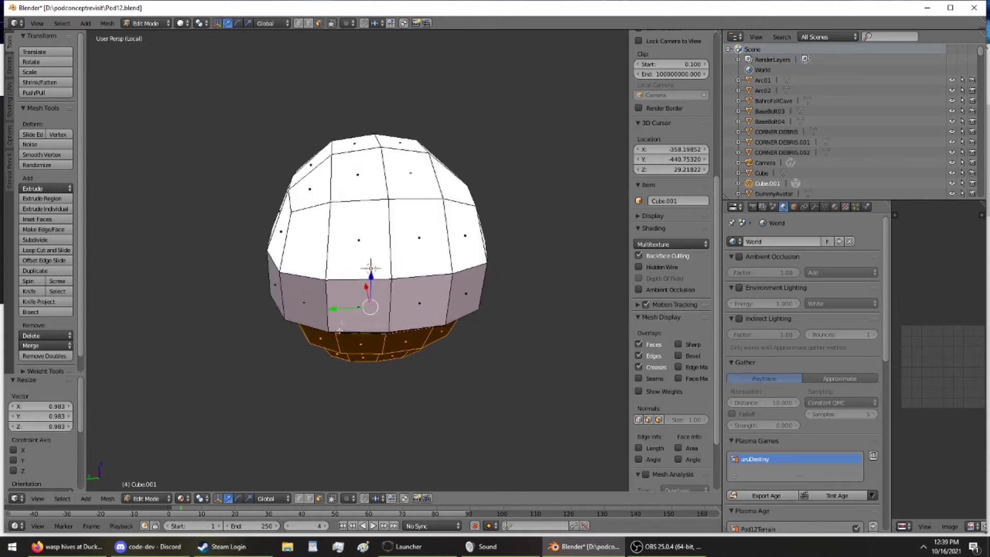
{"action": "middle_click_drag", "start_coordinate": [447, 249], "coordinate": [464, 185]}
- Rename the object hivetemplate and enable it as a Plasma Object on the RiverTunnels page
{"action": "left_click", "coordinate": [866, 207]}
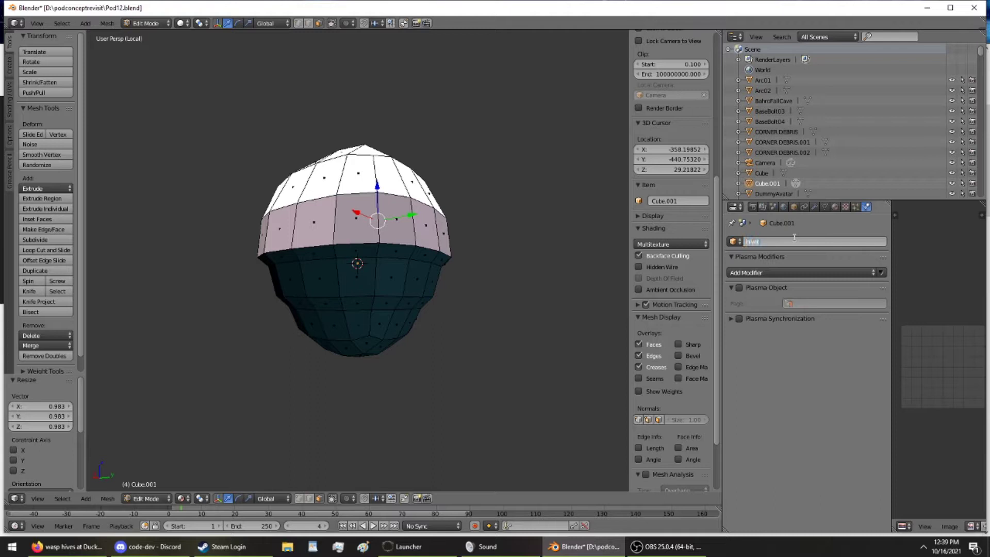
{"action": "key", "text": "Return"}
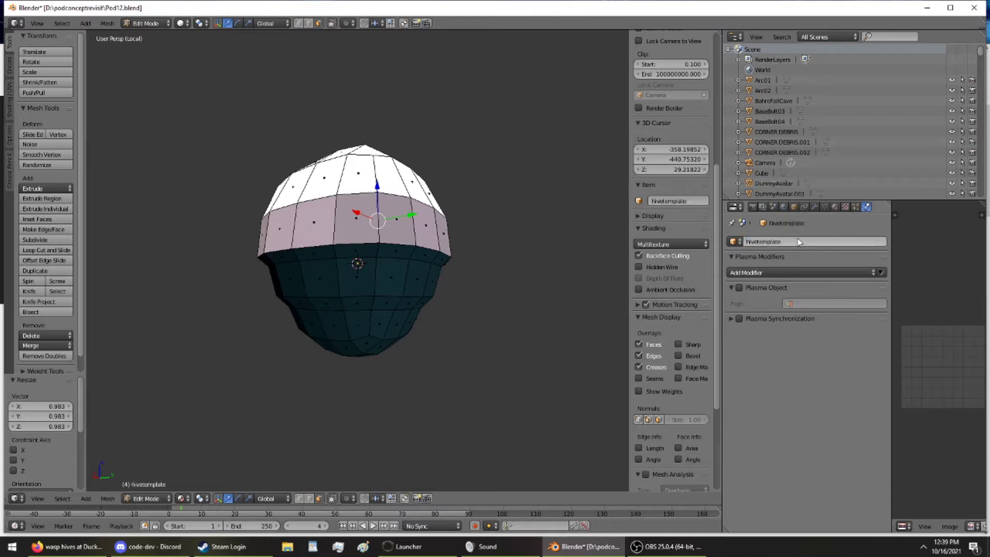
{"action": "left_click", "coordinate": [753, 288]}
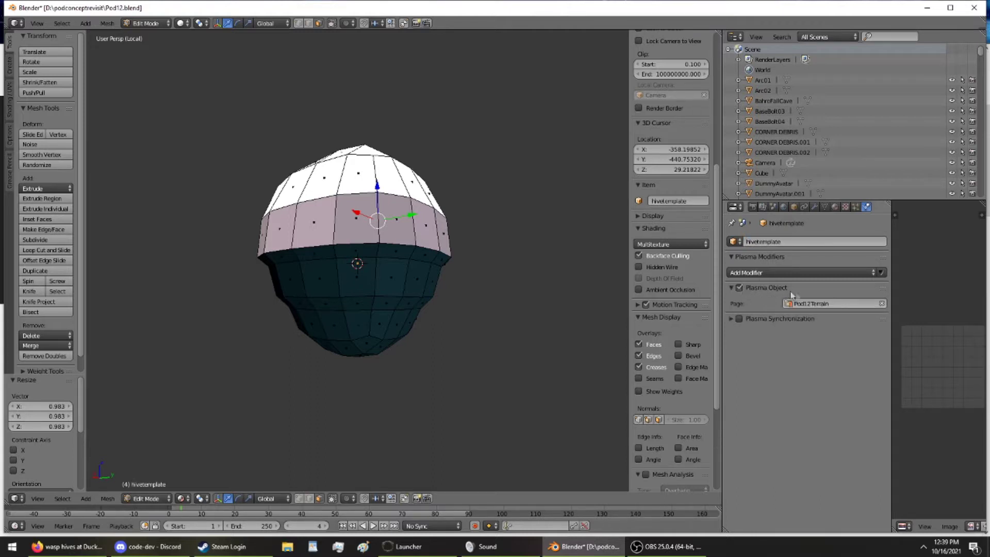
{"action": "left_click", "coordinate": [806, 303]}
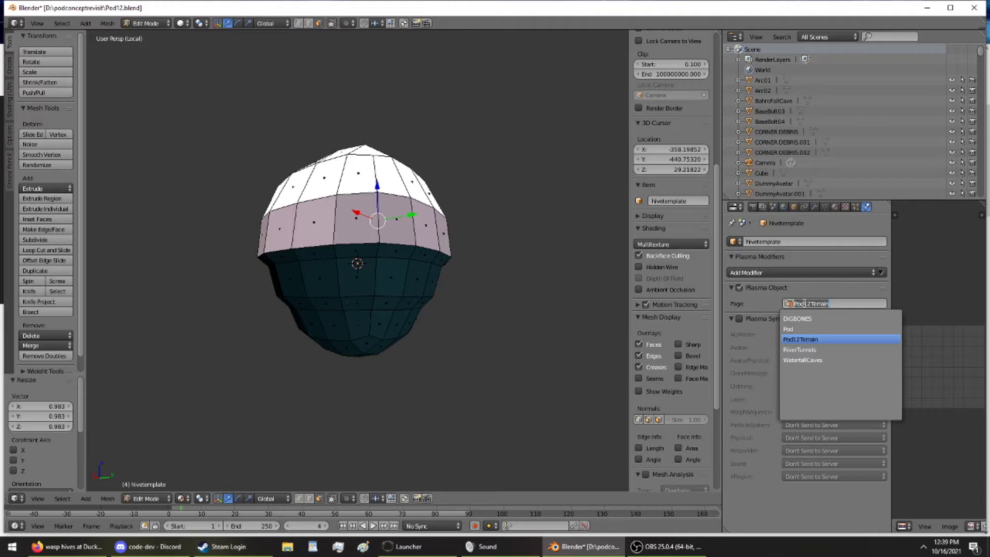
{"action": "left_click", "coordinate": [812, 349]}
{"action": "left_click", "coordinate": [757, 319]}
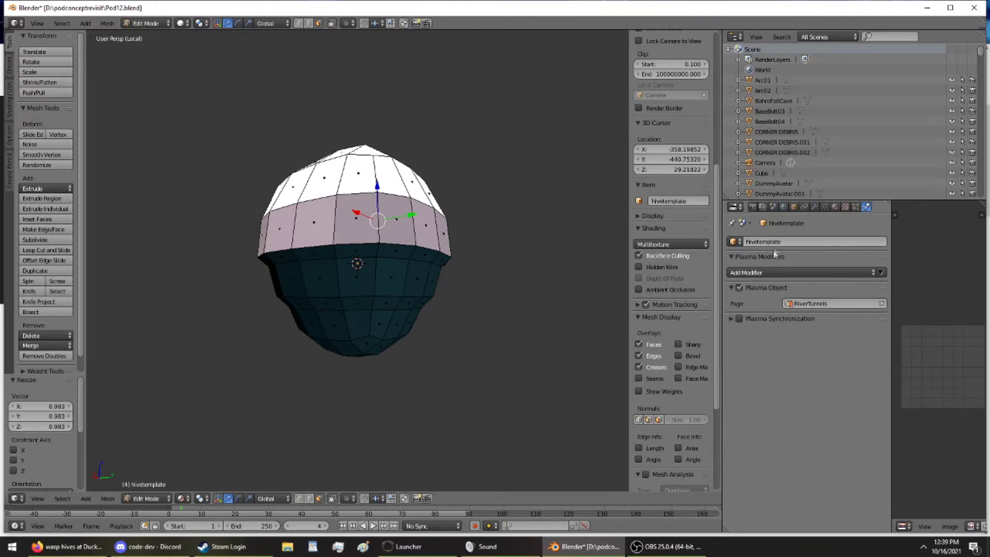
- Assign the existing hivebase material to the hivetemplate object
{"action": "left_click", "coordinate": [834, 206]}
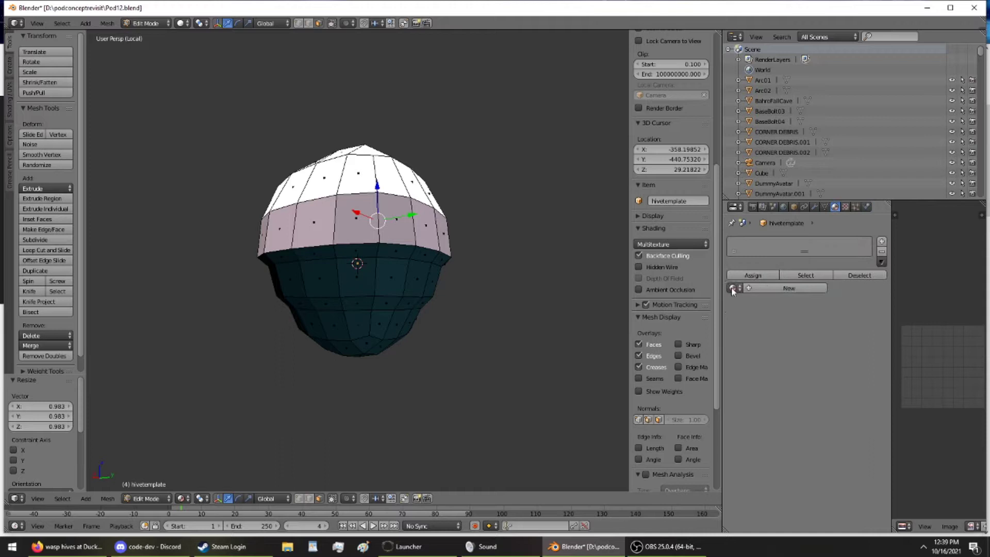
{"action": "left_click", "coordinate": [732, 289]}
{"action": "scroll", "coordinate": [758, 390], "scroll_direction": "down", "scroll_amount": 5}
{"action": "scroll", "coordinate": [758, 336], "scroll_direction": "down", "scroll_amount": 15}
{"action": "scroll", "coordinate": [758, 338], "scroll_direction": "down", "scroll_amount": 6}
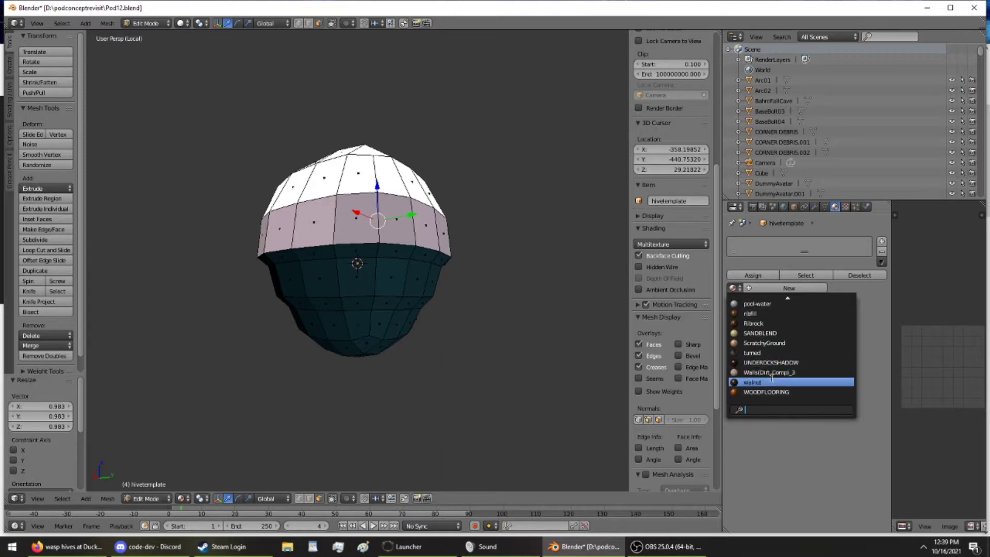
{"action": "scroll", "coordinate": [773, 382], "scroll_direction": "up", "scroll_amount": 10}
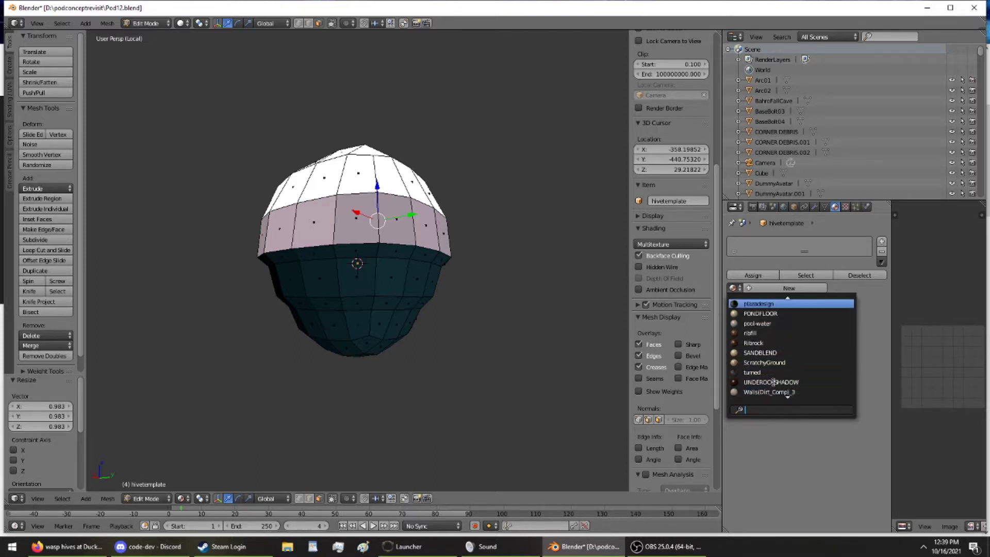
{"action": "scroll", "coordinate": [774, 382], "scroll_direction": "up", "scroll_amount": 15}
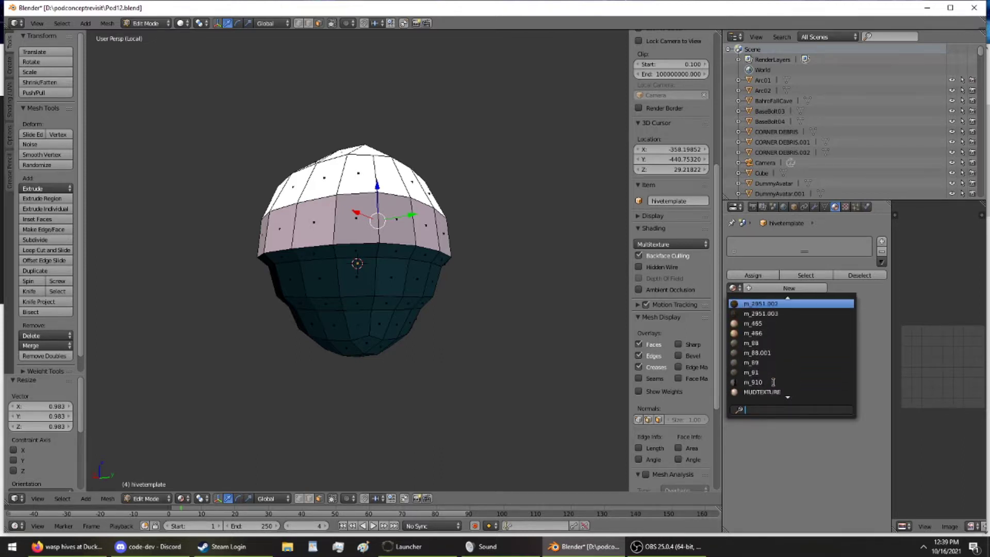
{"action": "scroll", "coordinate": [773, 382], "scroll_direction": "up", "scroll_amount": 6}
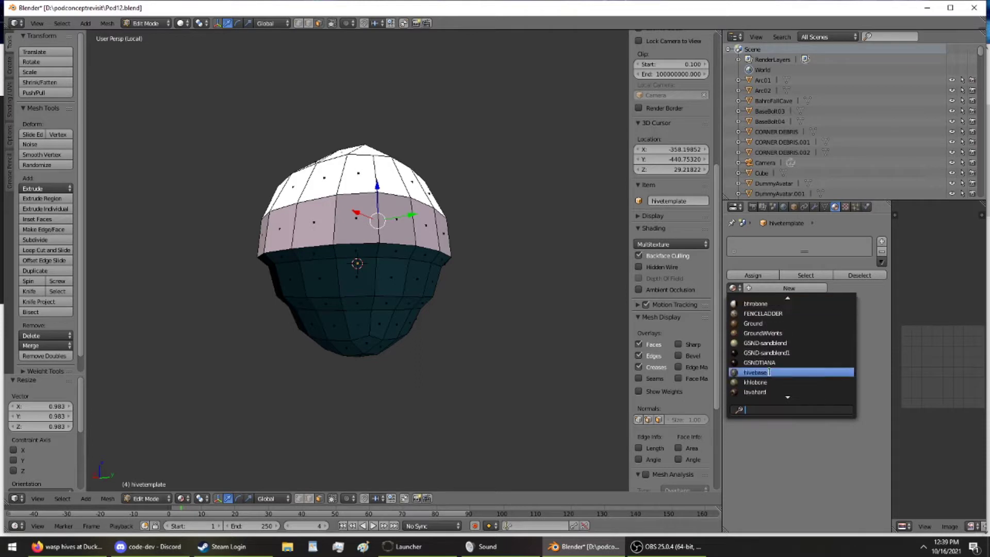
{"action": "left_click", "coordinate": [768, 374]}
- Select all faces of the hive mesh and reset their UV mapping
{"action": "middle_click_drag", "start_coordinate": [428, 247], "coordinate": [435, 299]}
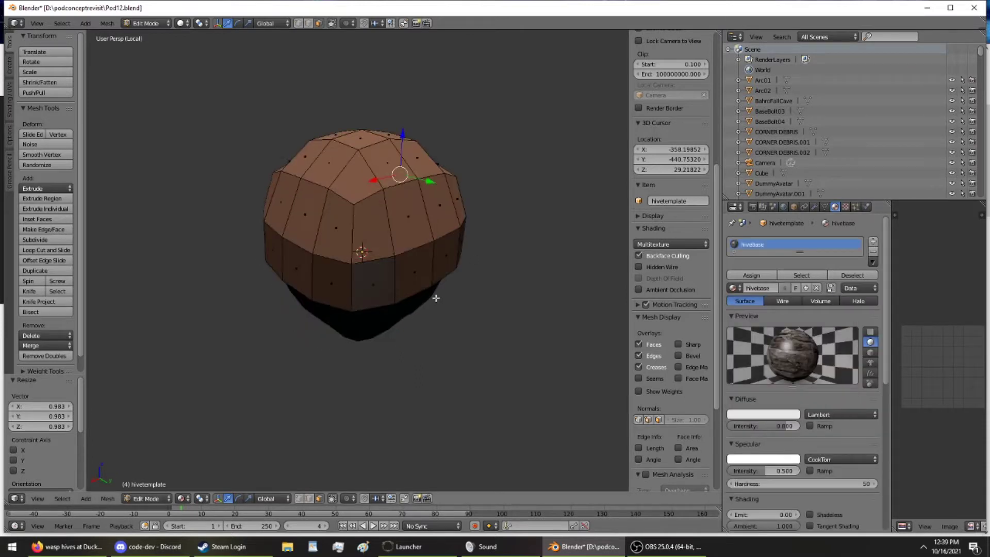
{"action": "key", "text": "a"}
{"action": "key", "text": "u"}
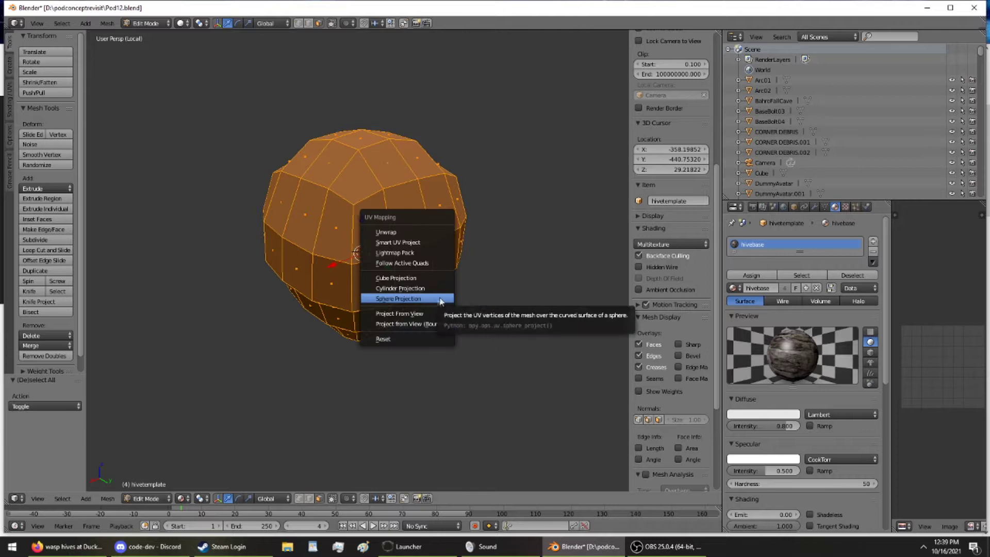
{"action": "left_click", "coordinate": [399, 341]}
{"action": "middle_click_drag", "start_coordinate": [397, 338], "coordinate": [265, 249]}
{"action": "middle_click_drag", "start_coordinate": [368, 295], "coordinate": [531, 326]}
{"action": "middle_click_drag", "start_coordinate": [227, 227], "coordinate": [279, 219]}
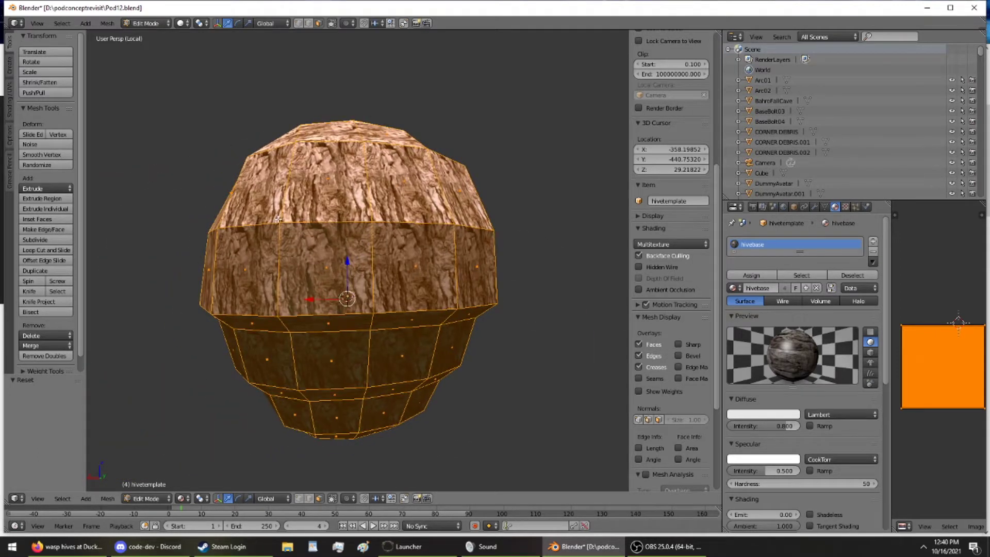
- Remap the hive's UVs with Project from View (Bounds), repeating the projection from a new viewing angle
{"action": "key", "text": "u"}
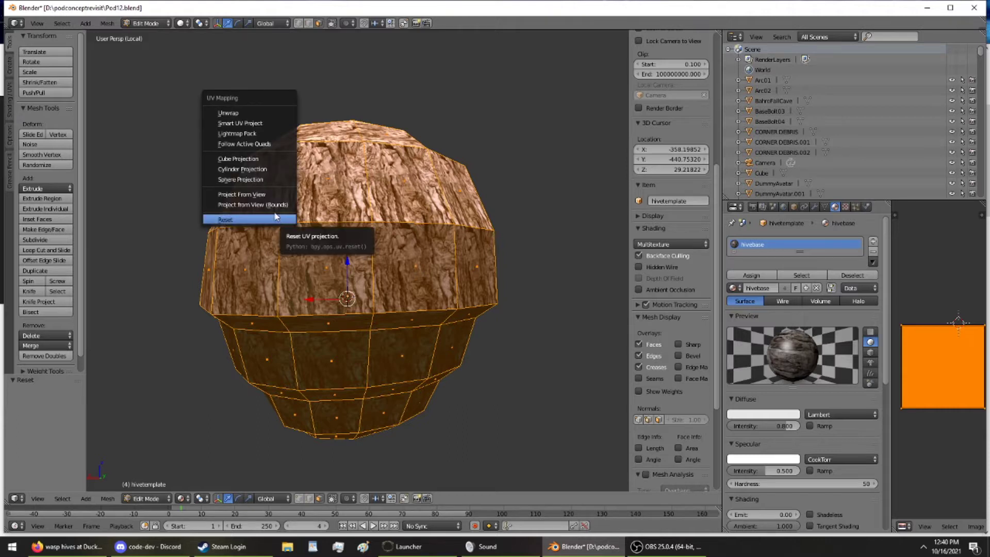
{"action": "left_click", "coordinate": [273, 208]}
{"action": "middle_click_drag", "start_coordinate": [276, 209], "coordinate": [369, 159]}
{"action": "key", "text": "u"}
{"action": "left_click", "coordinate": [273, 214]}
{"action": "scroll", "coordinate": [246, 186], "scroll_direction": "up", "scroll_amount": 3}
{"action": "middle_click_drag", "start_coordinate": [429, 186], "coordinate": [363, 241]}
- Return the hive to Object Mode, apply smooth shading, and leave local view to show the surrounding scene
{"action": "left_click", "coordinate": [154, 23]}
{"action": "left_click", "coordinate": [163, 32]}
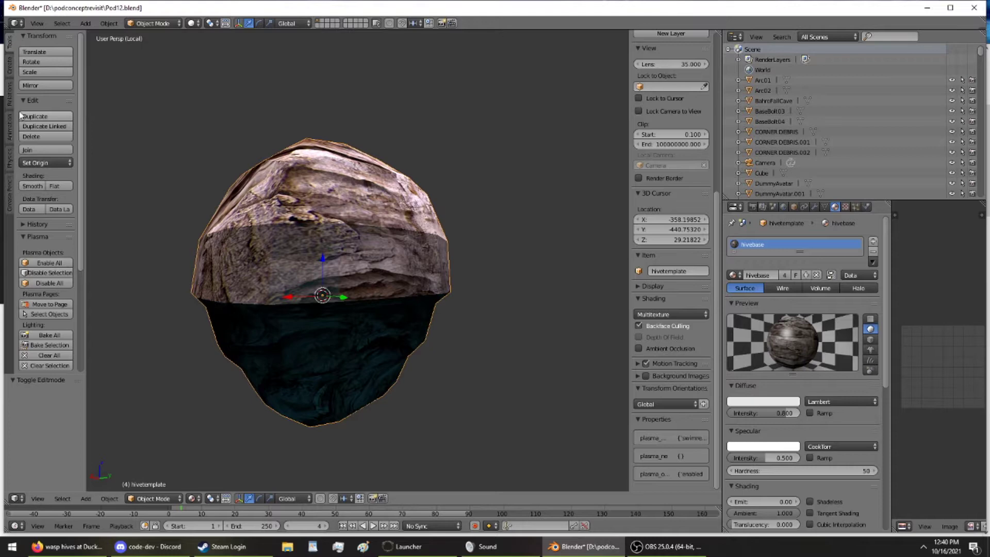
{"action": "left_click", "coordinate": [32, 186]}
{"action": "mouse_move", "coordinate": [163, 227]}
{"action": "middle_mouse_down"}
{"action": "mouse_move", "coordinate": [307, 220]}
{"action": "mouse_move", "coordinate": [177, 290]}
{"action": "mouse_move", "coordinate": [110, 278]}
{"action": "mouse_move", "coordinate": [587, 263]}
{"action": "mouse_move", "coordinate": [583, 290]}
{"action": "mouse_move", "coordinate": [90, 316]}
{"action": "mouse_move", "coordinate": [199, 300]}
{"action": "mouse_move", "coordinate": [488, 223]}
{"action": "mouse_move", "coordinate": [527, 232]}
{"action": "middle_mouse_up"}
{"action": "scroll", "coordinate": [527, 230], "scroll_direction": "down", "scroll_amount": 5}
{"action": "key", "text": "KP_Divide"}
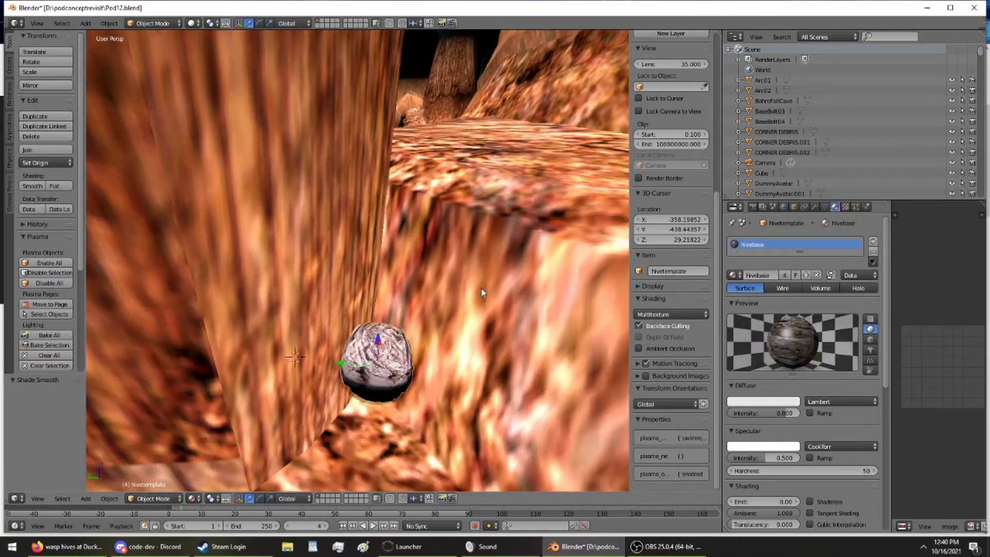
- Raise the hive about 4.43 along Z and shift it about 1.98 along X beside the tree trunk
{"action": "left_click_drag", "start_coordinate": [356, 375], "coordinate": [366, 232]}
{"action": "middle_click_drag", "start_coordinate": [366, 232], "coordinate": [396, 290]}
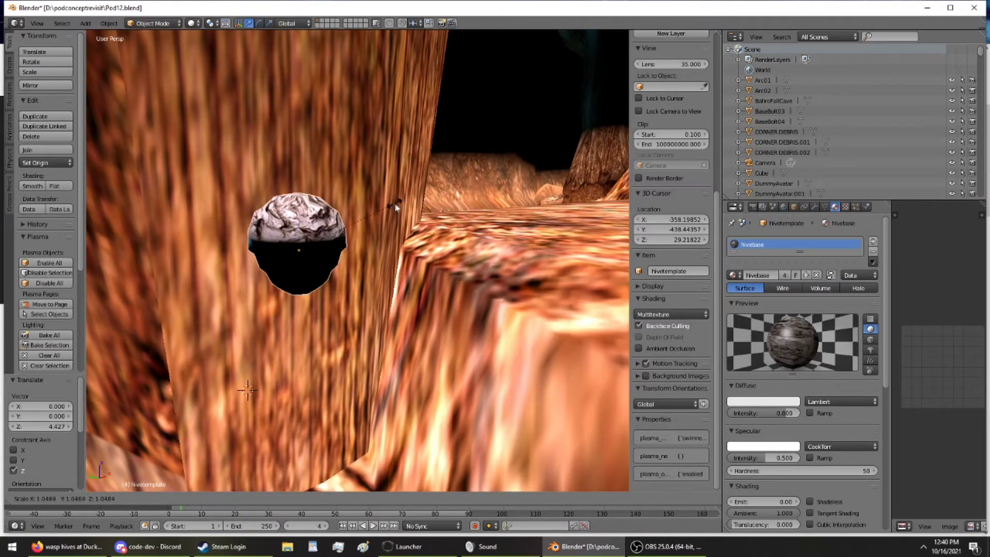
{"action": "middle_click_drag", "start_coordinate": [436, 225], "coordinate": [432, 249]}
{"action": "middle_click_drag", "start_coordinate": [317, 308], "coordinate": [405, 315]}
- Save over Pod12.blend and export the age for the uruDestiny game
{"action": "key", "text": "Return"}
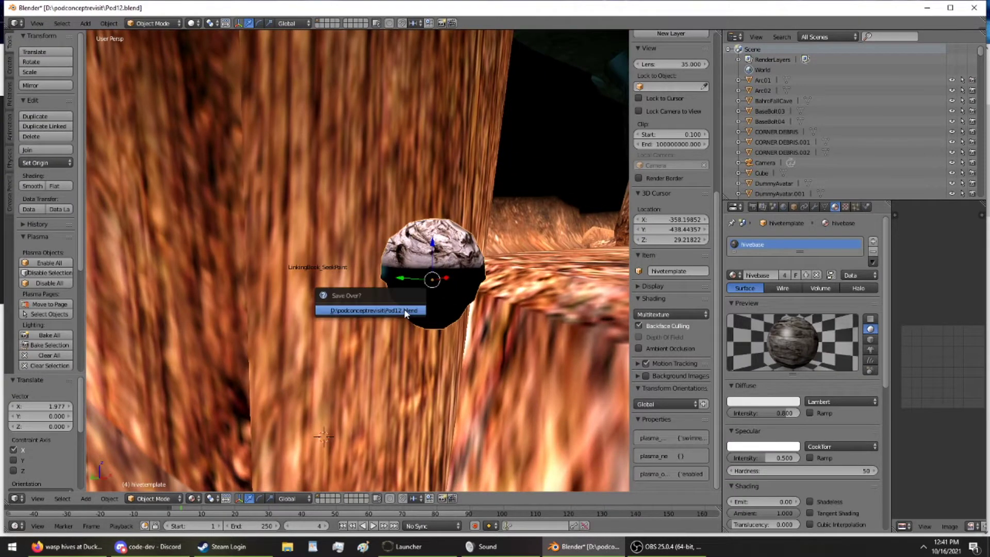
{"action": "left_click", "coordinate": [404, 311]}
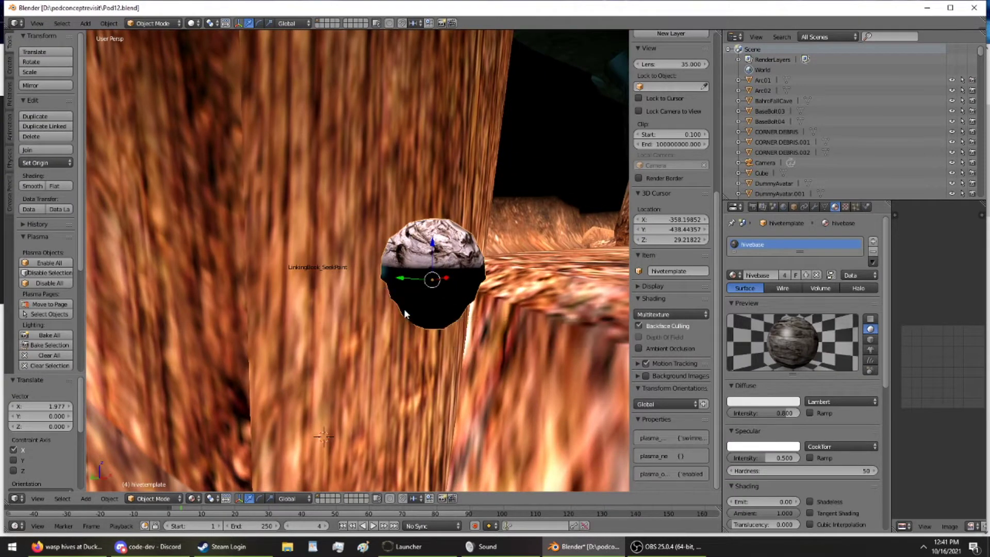
{"action": "left_click", "coordinate": [783, 207]}
{"action": "left_click", "coordinate": [758, 494]}
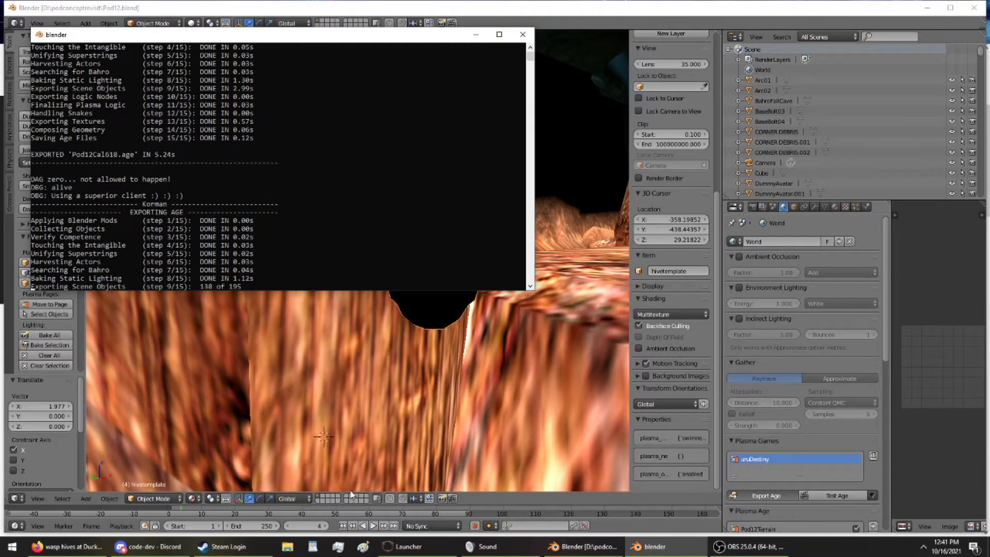
- Launch the exported age in Uru Live and run avatar.spawn.next in the console to change spawn point
{"action": "left_click", "coordinate": [872, 495]}
{"action": "left_click", "coordinate": [897, 463]}
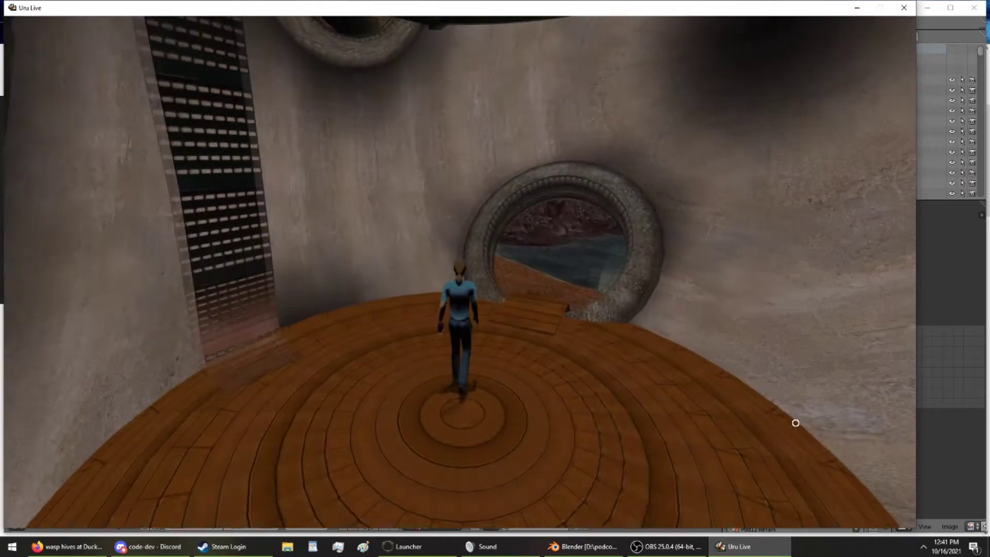
{"action": "key", "text": "grave"}
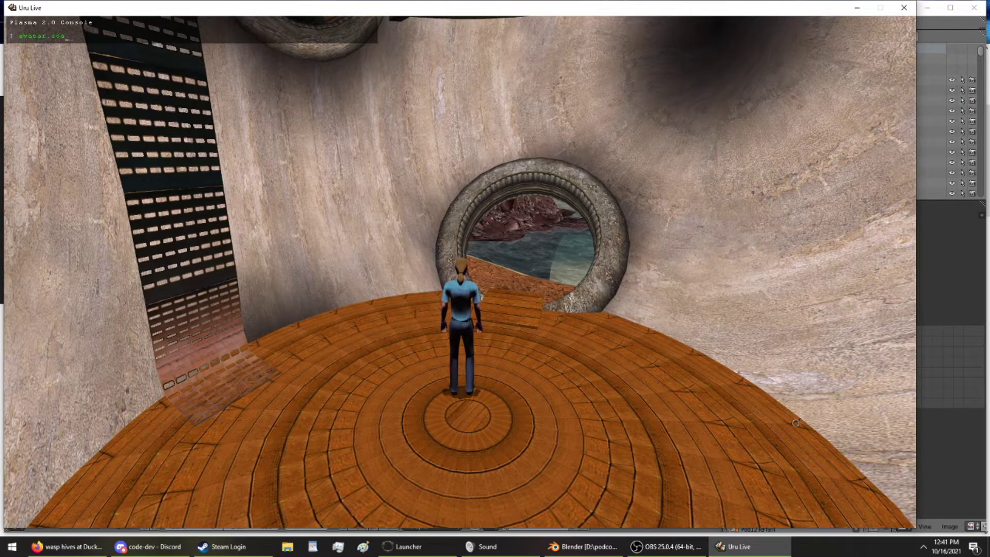
{"action": "key", "text": "Return"}
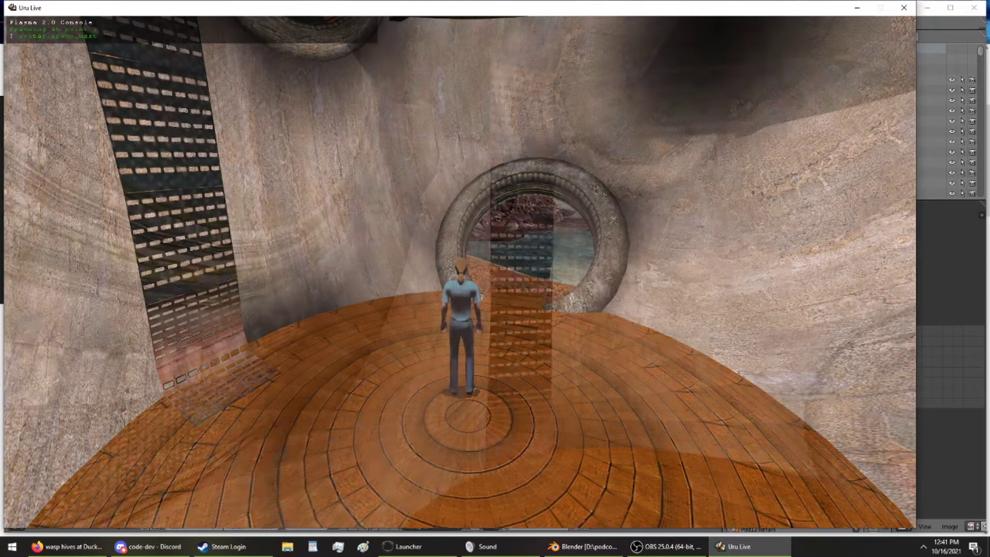
{"action": "key", "text": "grave"}
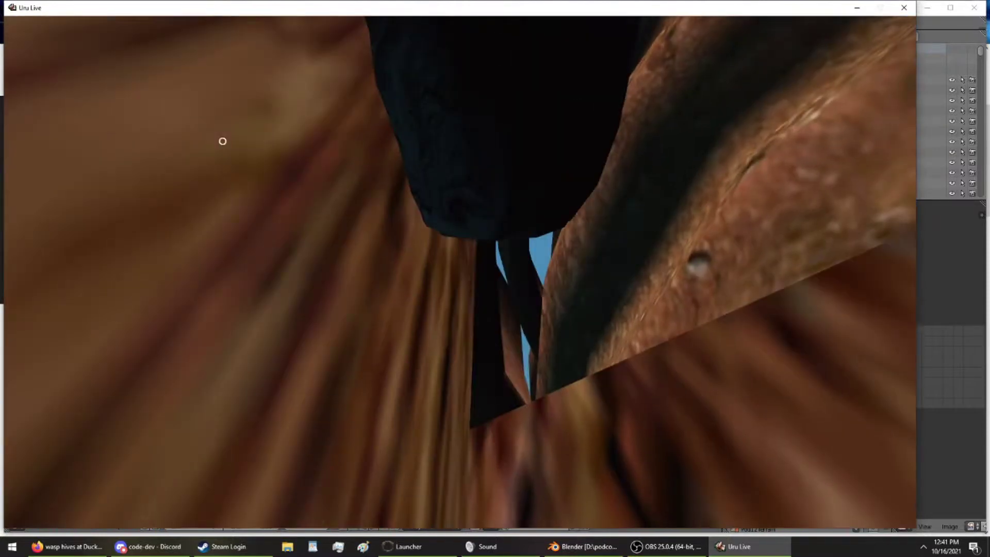
- Walk through the tunnel to the hive and examine its size, texture and placement on the trunk
{"action": "key", "text": "Up"}
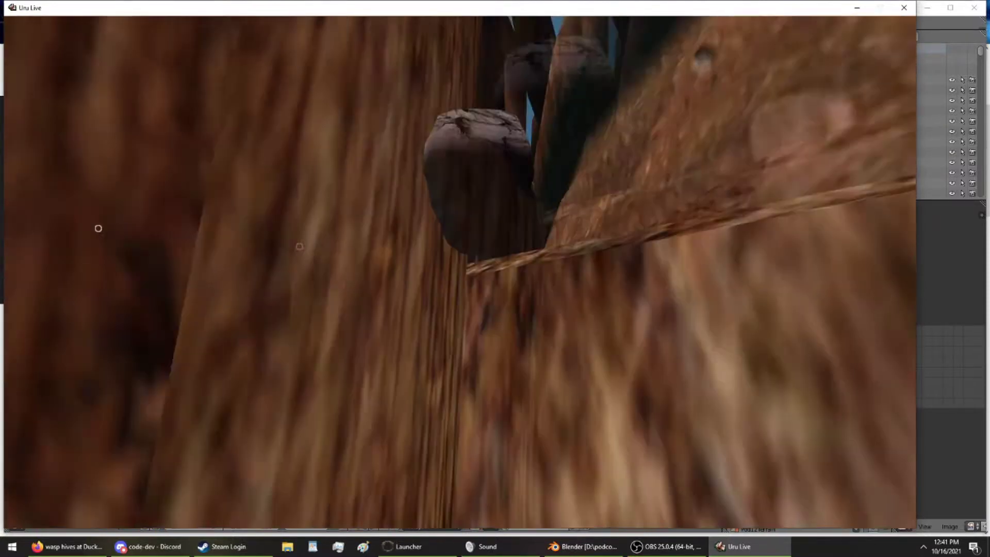
{"action": "key", "text": "Up"}
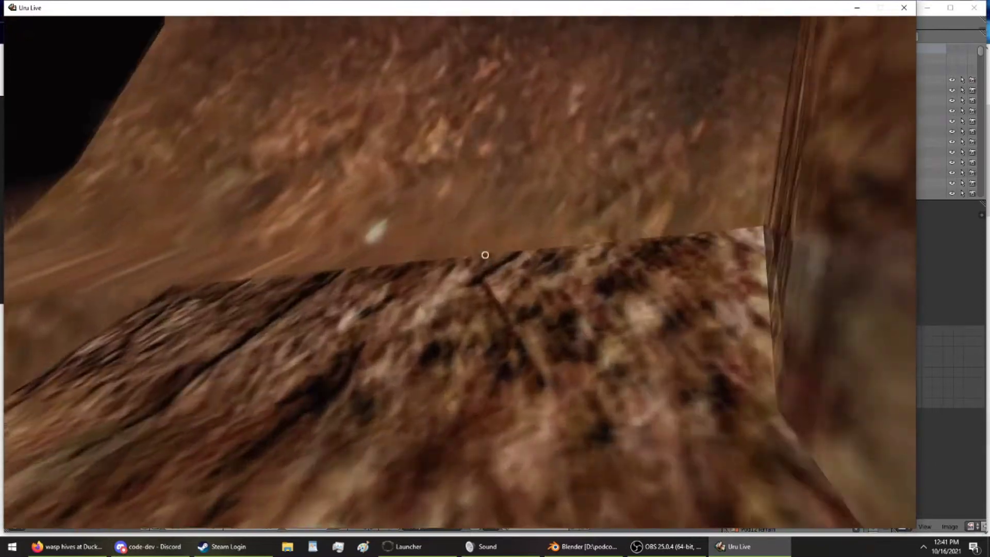
{"action": "key", "text": "Up"}
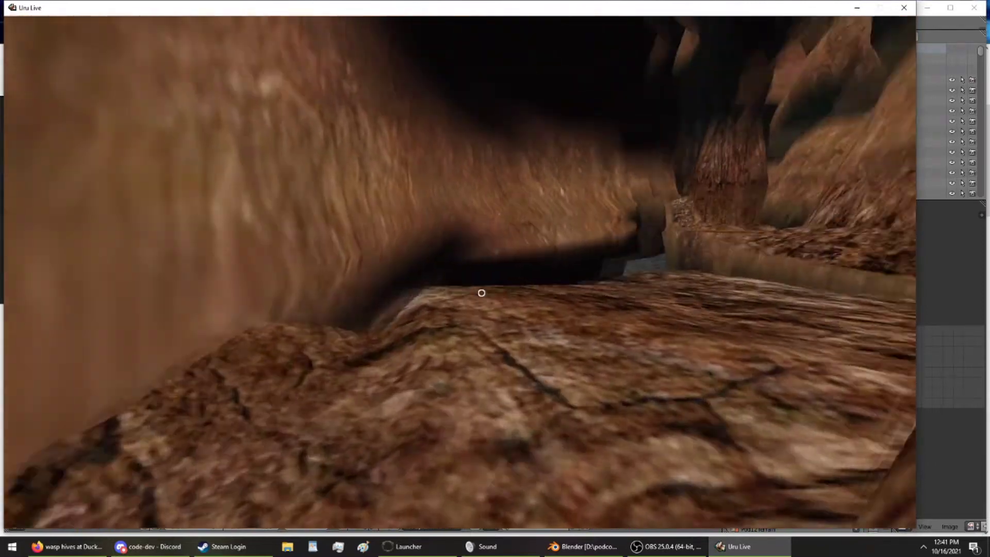
{"action": "key", "text": "Up"}
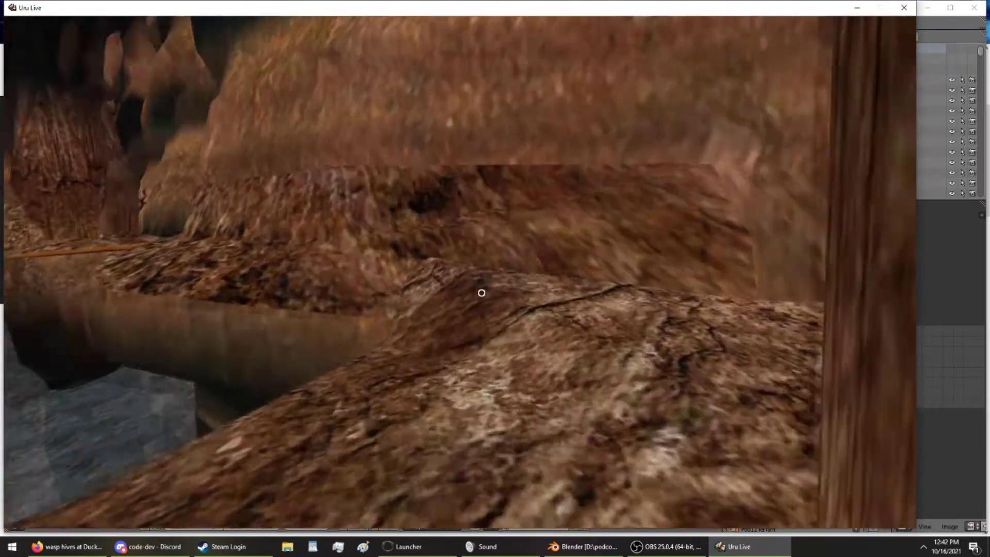
{"action": "key", "text": "Up"}
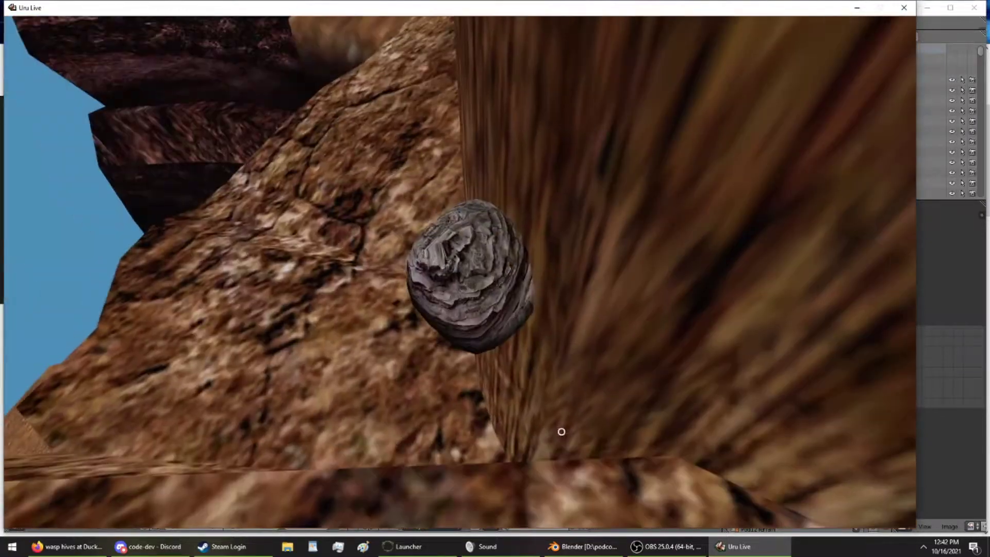
{"action": "right_click_drag", "start_coordinate": [561, 432], "coordinate": [380, 252]}
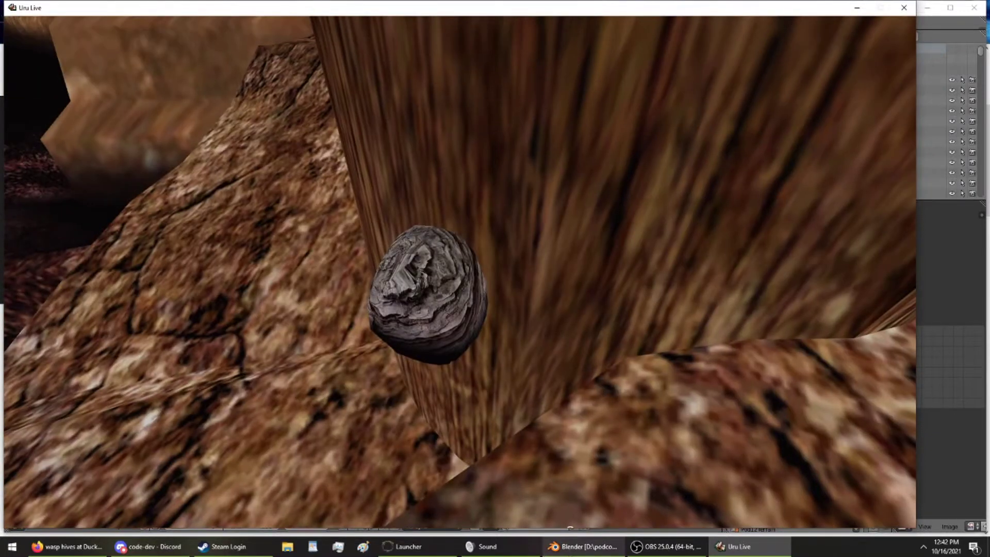
- Switch back to Blender, scale the hive by about 1.601, and raise it along Z
{"action": "key", "text": "alt+Tab"}
{"action": "key", "text": "s"}
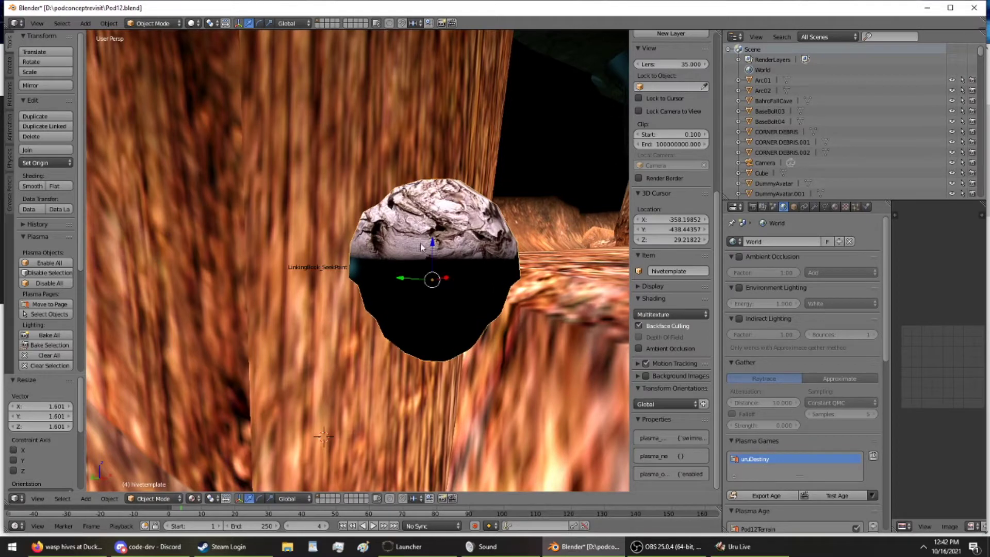
{"action": "left_click_drag", "start_coordinate": [433, 246], "coordinate": [434, 220]}
{"action": "middle_click_drag", "start_coordinate": [443, 220], "coordinate": [406, 218]}
- Rotate the hive about 36.7° around Z and nudge it into place against the trunk
{"action": "left_click_drag", "start_coordinate": [400, 226], "coordinate": [383, 325]}
{"action": "middle_click_drag", "start_coordinate": [392, 361], "coordinate": [355, 397]}
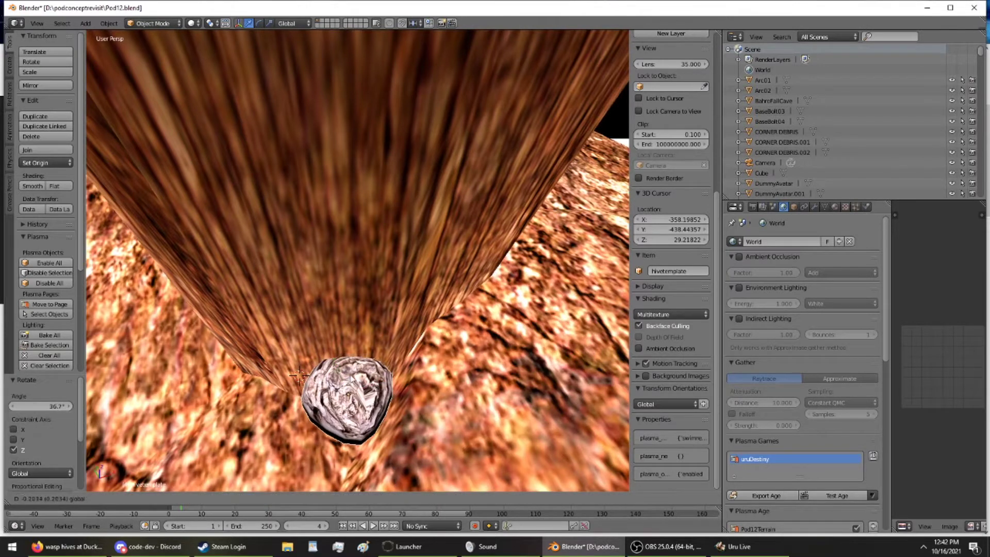
{"action": "left_click", "coordinate": [359, 377]}
- Rescale the hive against the trunk and raise it about 1.103 along Z
{"action": "middle_click_drag", "start_coordinate": [359, 377], "coordinate": [477, 298]}
{"action": "key", "text": "s"}
{"action": "left_click", "coordinate": [490, 359]}
{"action": "key", "text": "g"}
{"action": "key", "text": "z"}
{"action": "left_click", "coordinate": [440, 240]}
- Isolate the hive in local view
{"action": "middle_click_drag", "start_coordinate": [440, 239], "coordinate": [361, 402]}
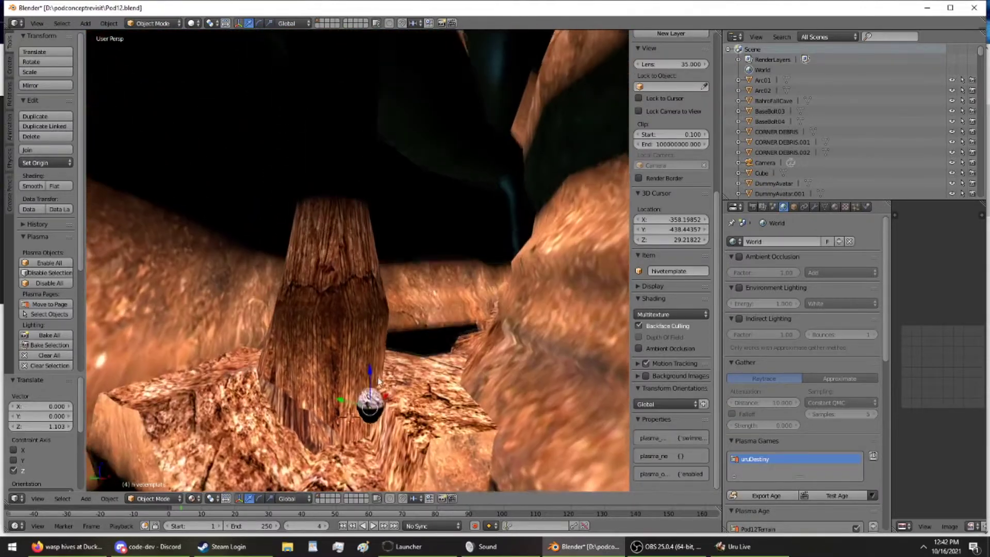
{"action": "scroll", "coordinate": [336, 484], "scroll_direction": "up", "scroll_amount": 4}
{"action": "middle_click_drag", "start_coordinate": [341, 302], "coordinate": [451, 228], "text": "shift"}
{"action": "key", "text": "KP_Divide"}
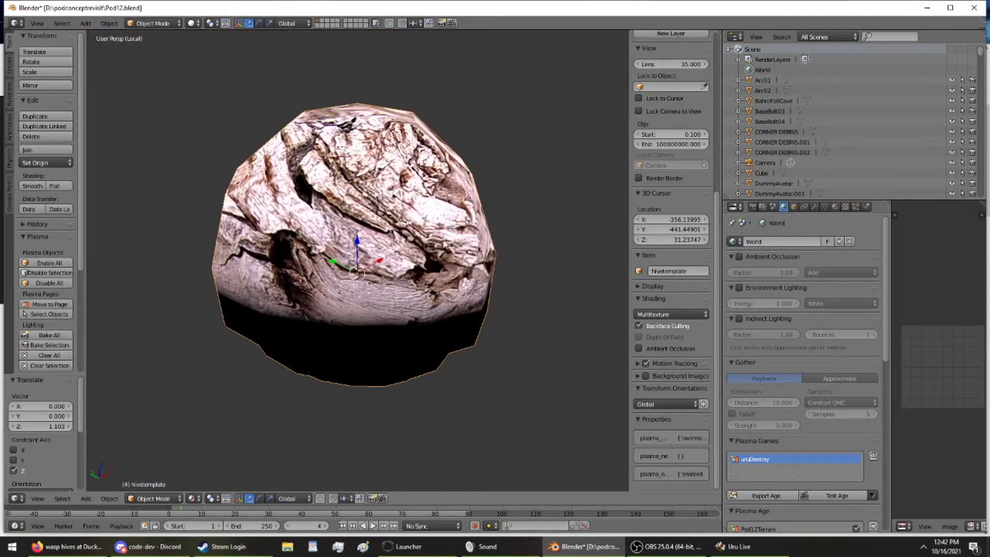
- Switch to Uru Live and quit the game
{"action": "left_click", "coordinate": [732, 546]}
{"action": "key", "text": "Escape"}
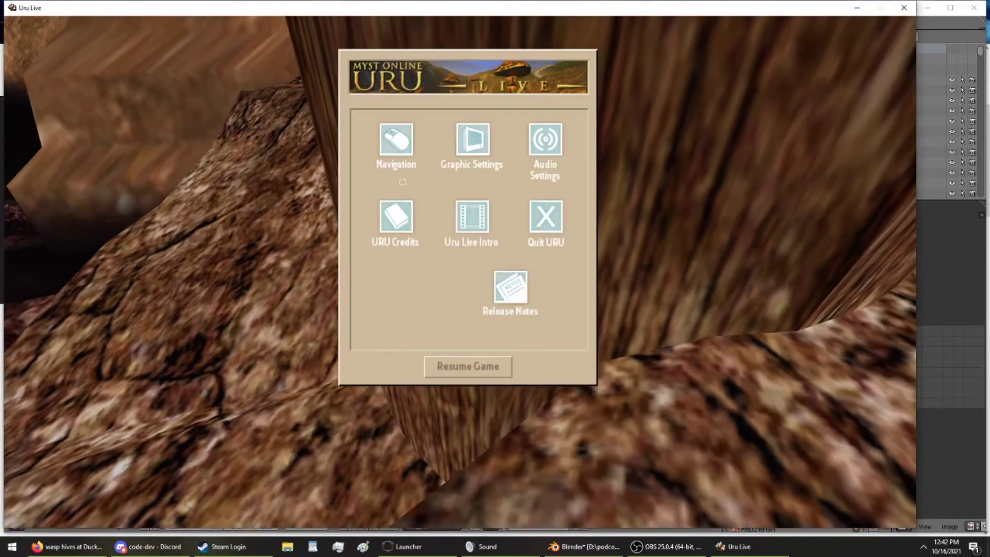
{"action": "left_click", "coordinate": [532, 216]}
{"action": "left_click", "coordinate": [500, 336]}
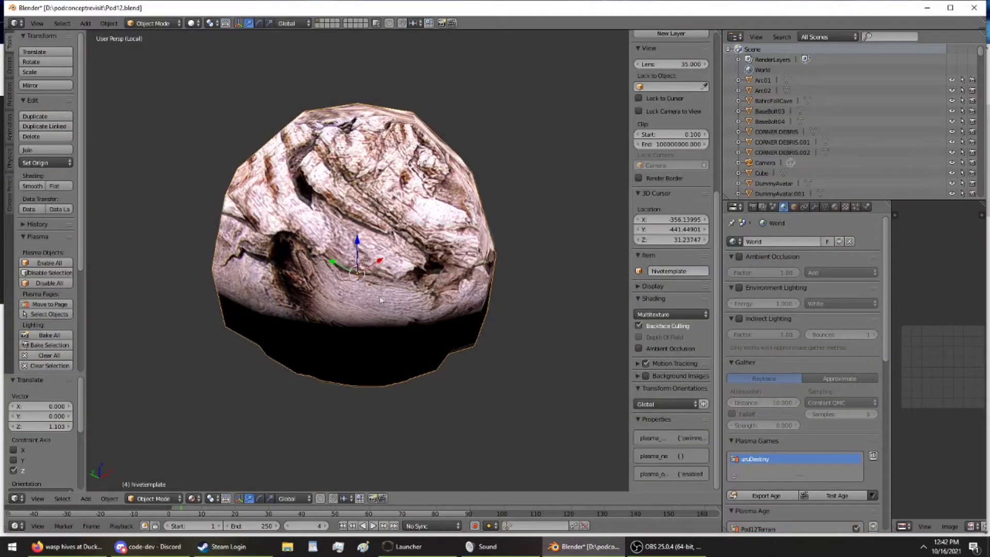
- Enter Edit Mode on the hive mesh, check it within the full scene, and isolate it again in local view
{"action": "middle_click_drag", "start_coordinate": [404, 251], "coordinate": [365, 290]}
{"action": "left_click", "coordinate": [152, 23]}
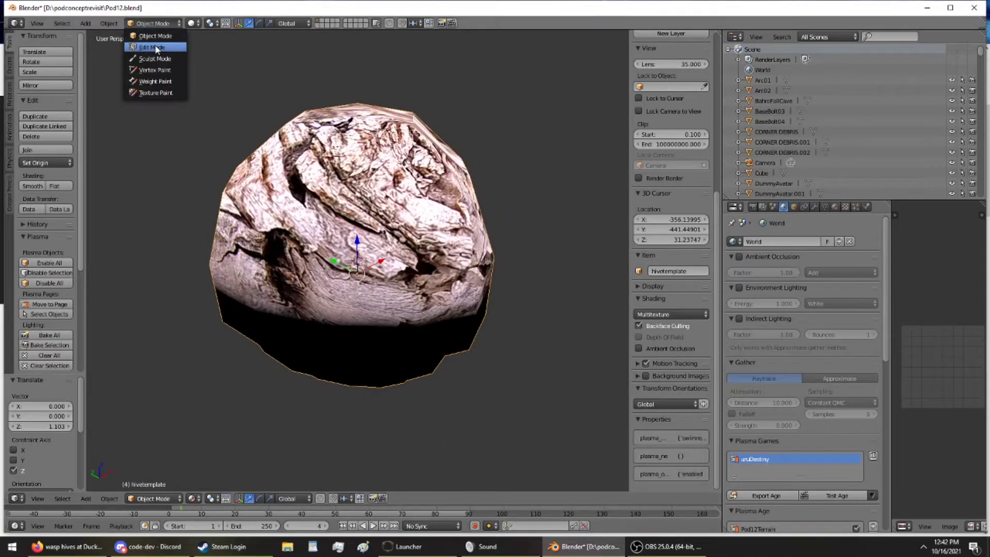
{"action": "left_click", "coordinate": [155, 48]}
{"action": "middle_click_drag", "start_coordinate": [510, 221], "coordinate": [182, 267]}
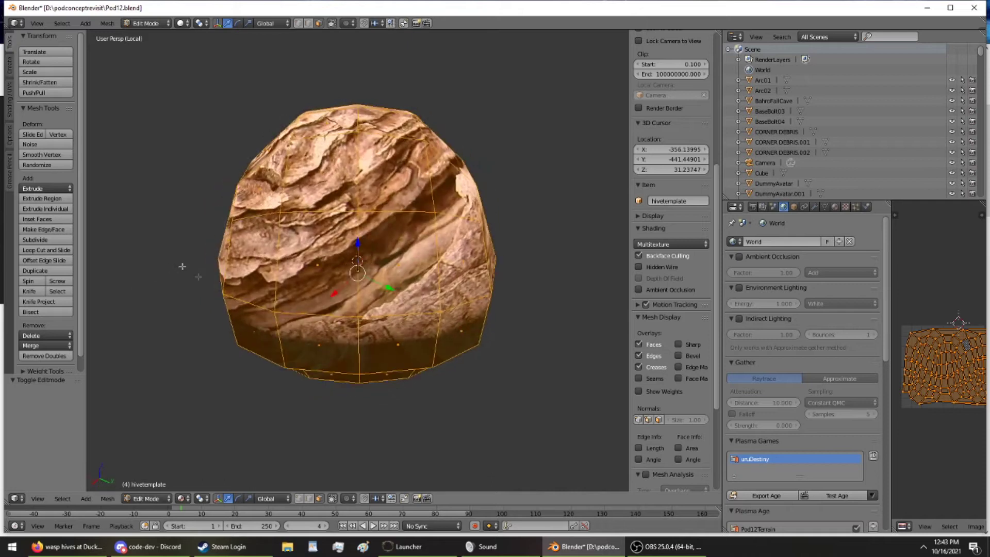
{"action": "key", "text": "KP_Divide"}
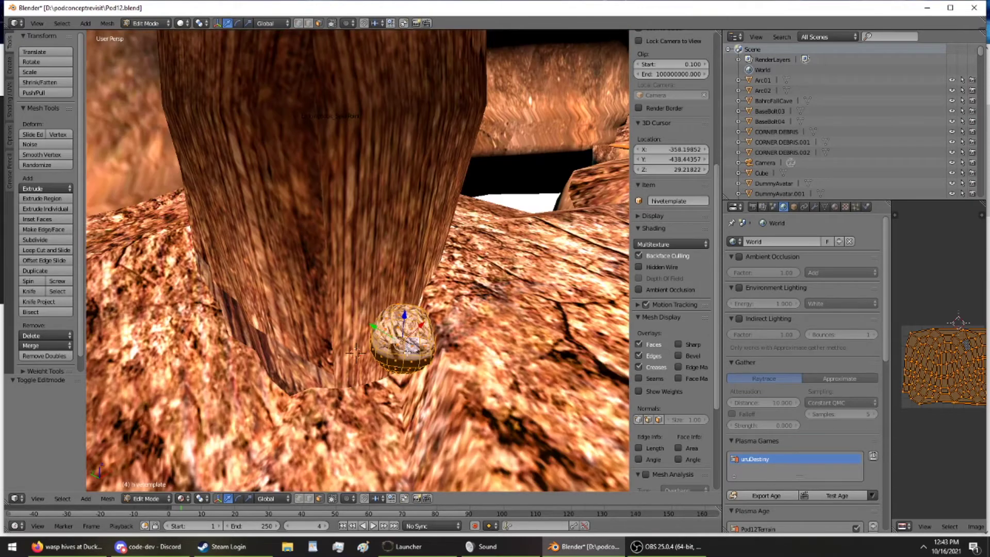
{"action": "key", "text": "KP_Divide"}
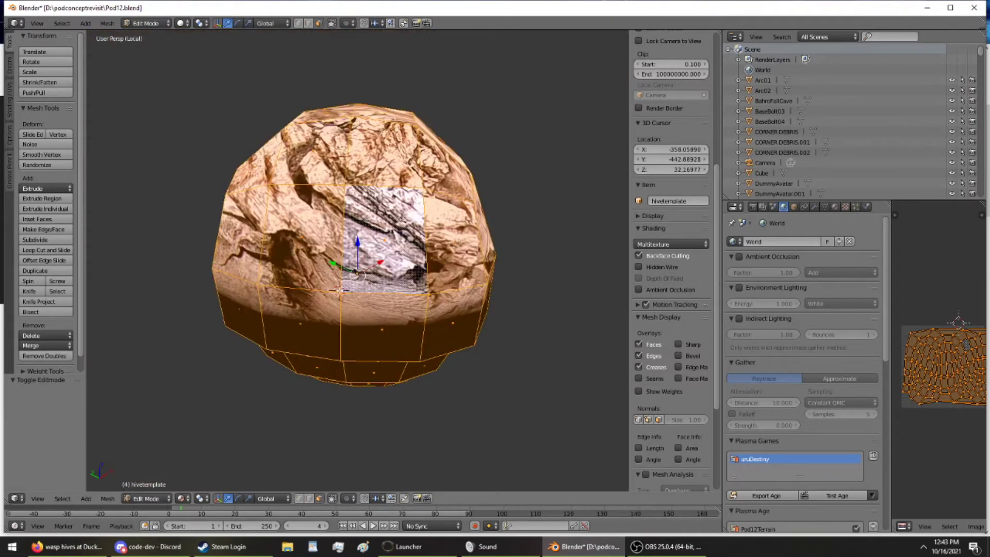
- Select a single face low on the front of the hive
{"action": "right_click", "coordinate": [339, 291]}
{"action": "middle_click_drag", "start_coordinate": [339, 290], "coordinate": [344, 350]}
{"action": "left_click", "coordinate": [8, 73]}
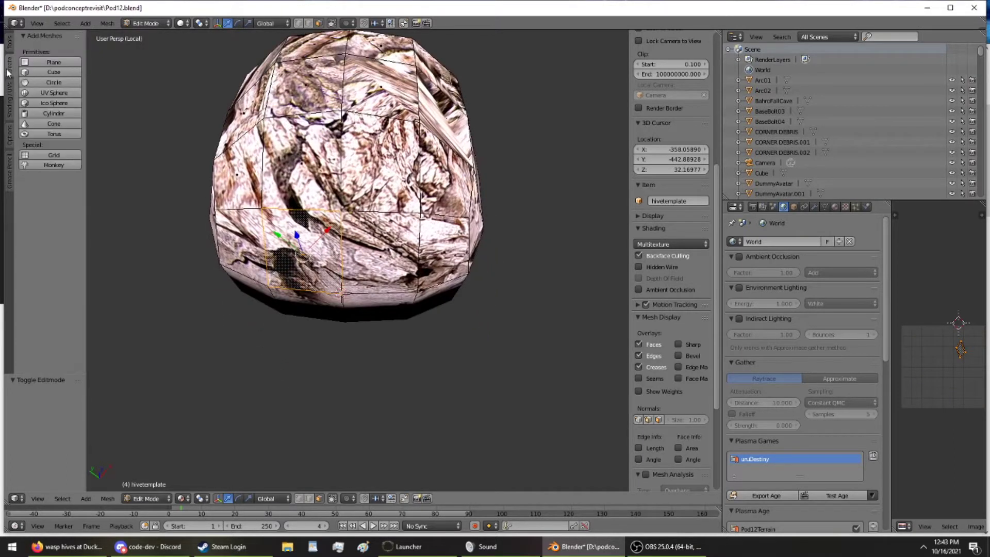
{"action": "left_click", "coordinate": [51, 62]}
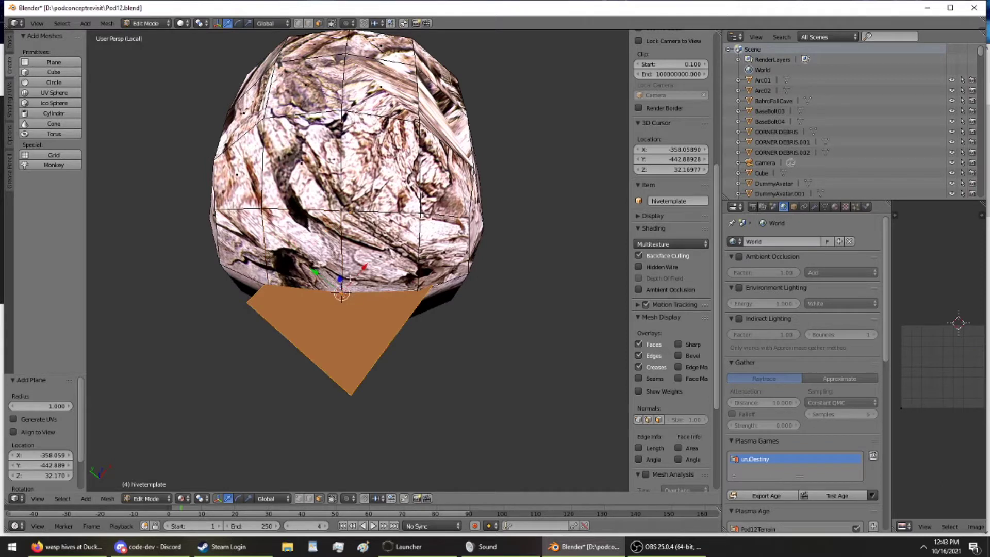
{"action": "key", "text": "ctrl+z"}
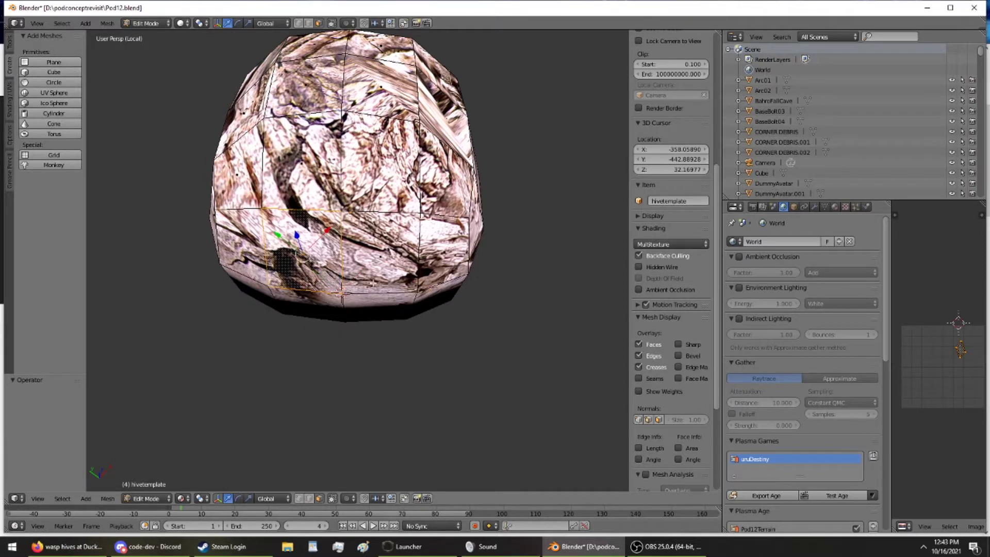
- Duplicate a two-by-two patch of faces on the hive's front and pull the copy off the surface, shifting it -0.107 along Y
{"action": "right_click", "coordinate": [373, 283], "text": "ctrl"}
{"action": "middle_click_drag", "start_coordinate": [312, 307], "coordinate": [347, 278]}
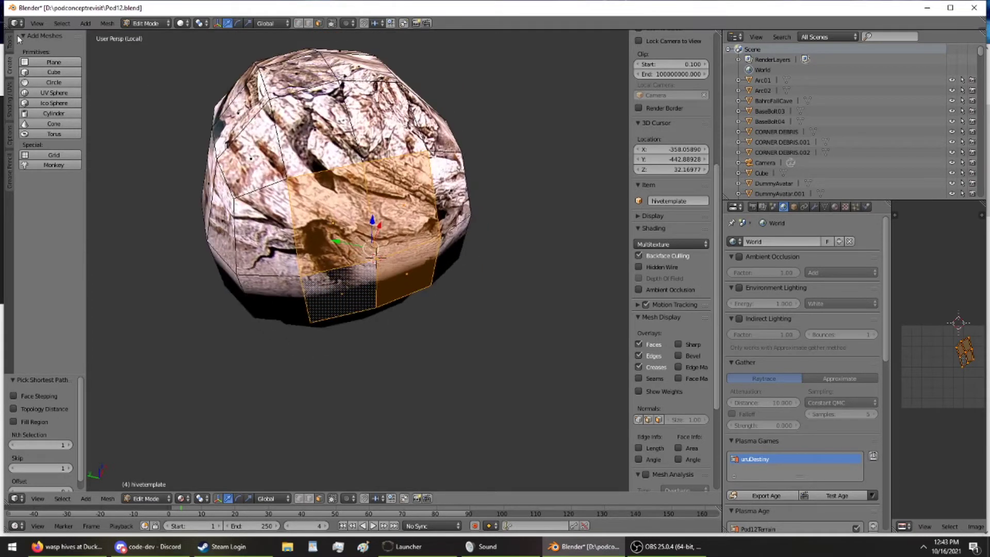
{"action": "left_click", "coordinate": [9, 44]}
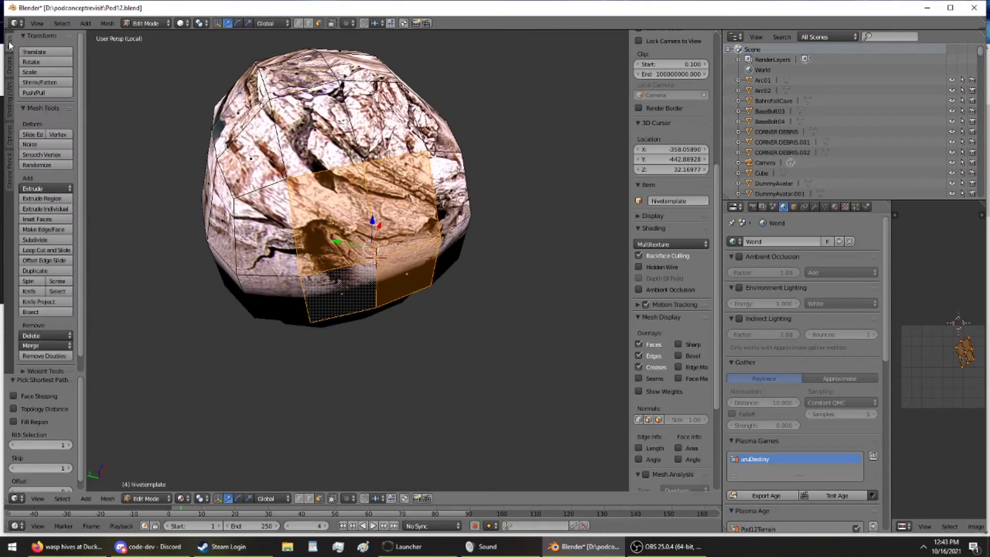
{"action": "left_click", "coordinate": [50, 274]}
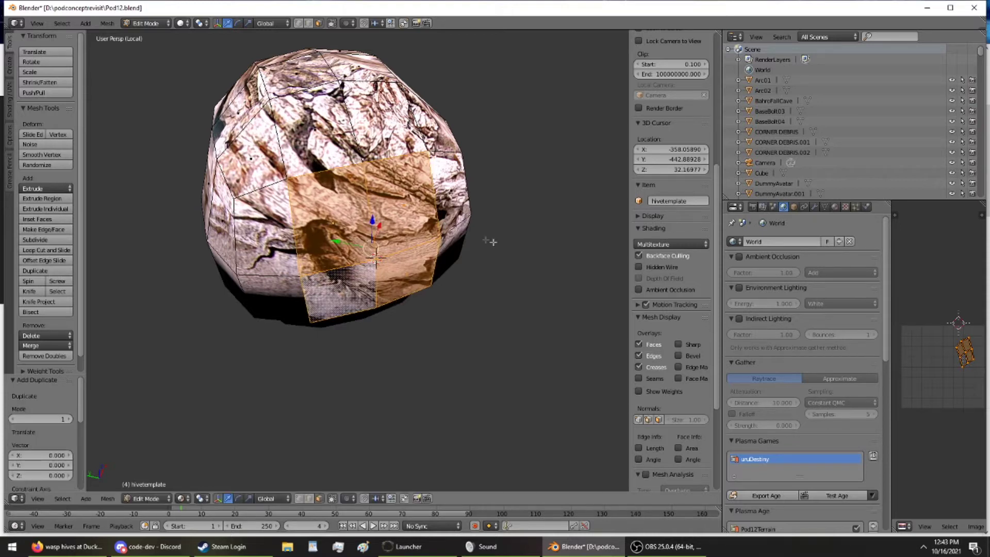
{"action": "key", "text": "g"}
{"action": "key", "text": "x"}
{"action": "left_click_drag", "start_coordinate": [384, 234], "coordinate": [360, 252]}
{"action": "mouse_move", "coordinate": [361, 251]}
{"action": "middle_mouse_down"}
{"action": "mouse_move", "coordinate": [462, 201]}
{"action": "mouse_move", "coordinate": [462, 268]}
{"action": "mouse_move", "coordinate": [356, 245]}
{"action": "middle_mouse_up"}
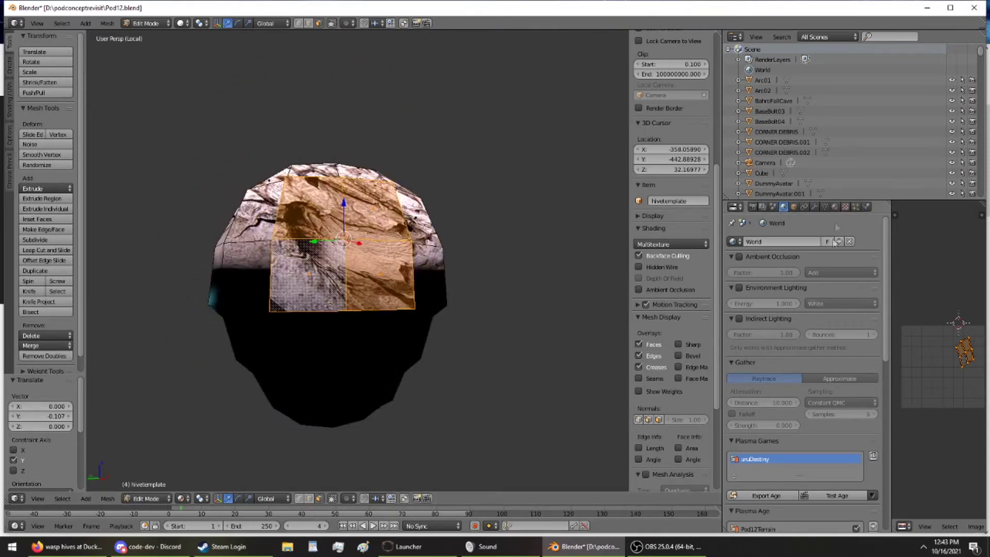
- Add a second material slot to the hive and create a new material named HIVEHOLE in it
{"action": "left_click", "coordinate": [866, 207]}
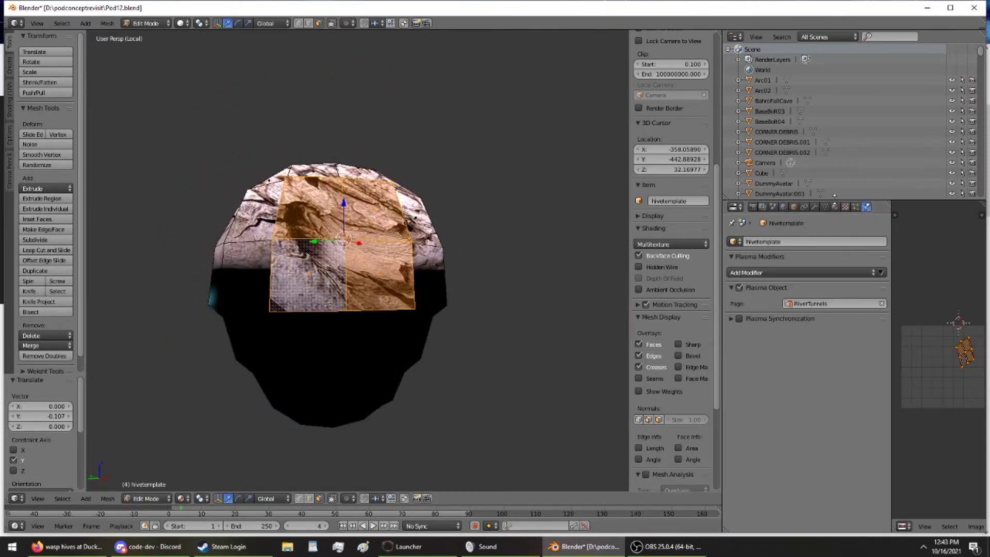
{"action": "left_click", "coordinate": [835, 207]}
{"action": "left_click", "coordinate": [872, 243]}
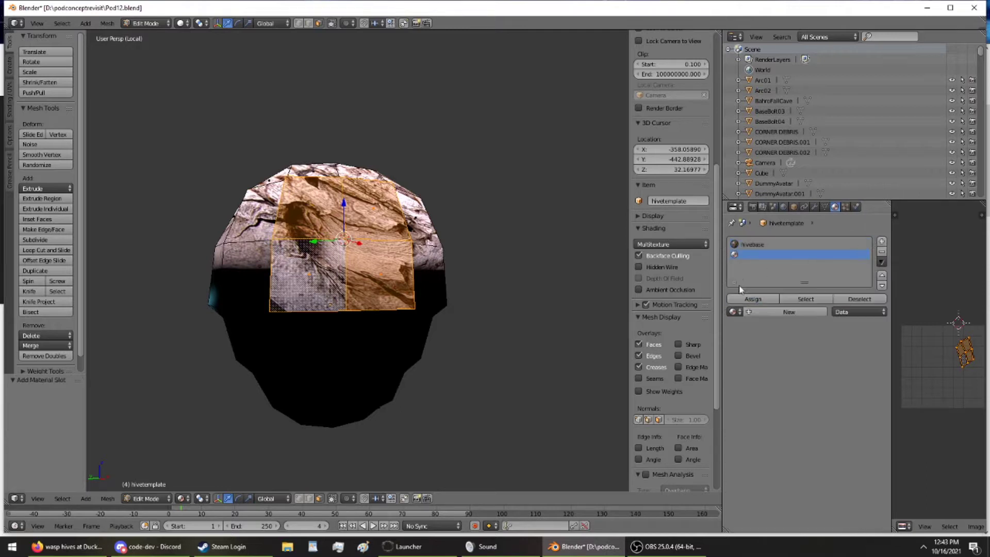
{"action": "left_click", "coordinate": [773, 312]}
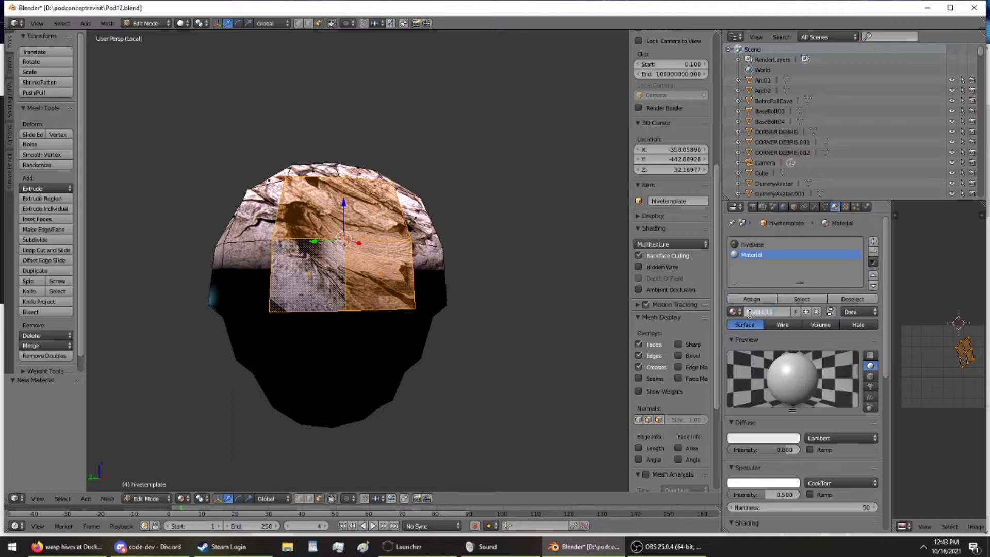
- Add an image texture to the HIVEHOLE material and load giraHiveHole.png from the pngs folder
{"action": "left_click", "coordinate": [846, 207]}
{"action": "left_click", "coordinate": [856, 322]}
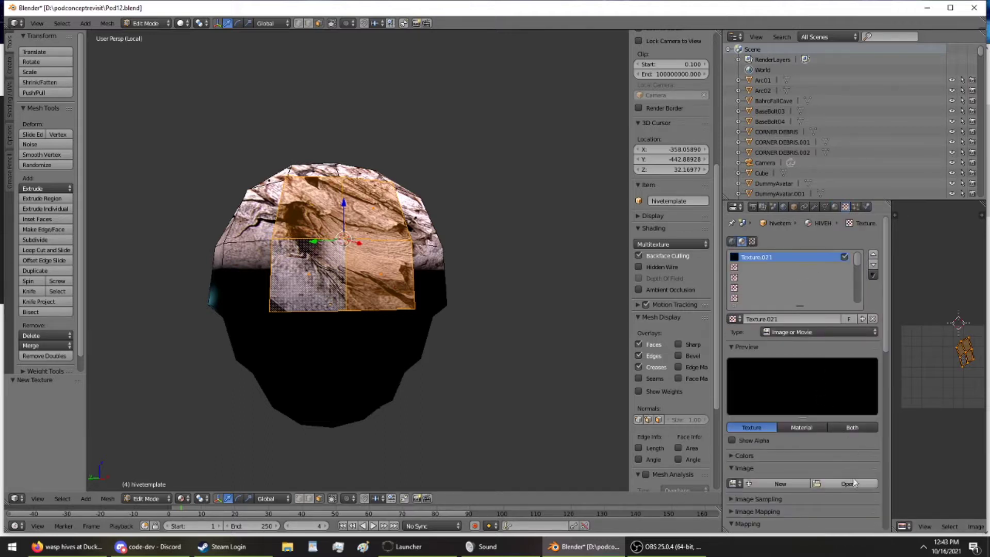
{"action": "left_click", "coordinate": [851, 483]}
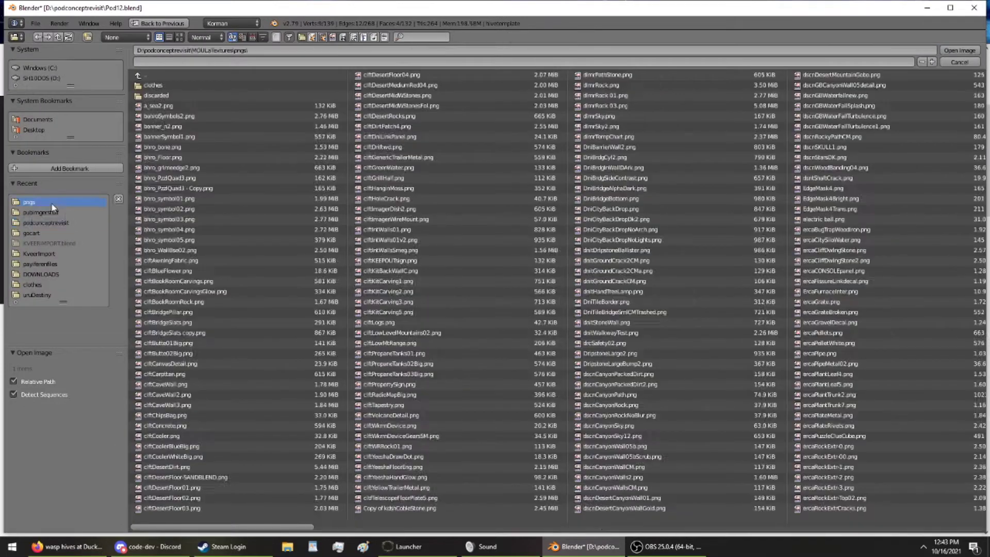
{"action": "left_click_drag", "start_coordinate": [284, 527], "coordinate": [469, 439]}
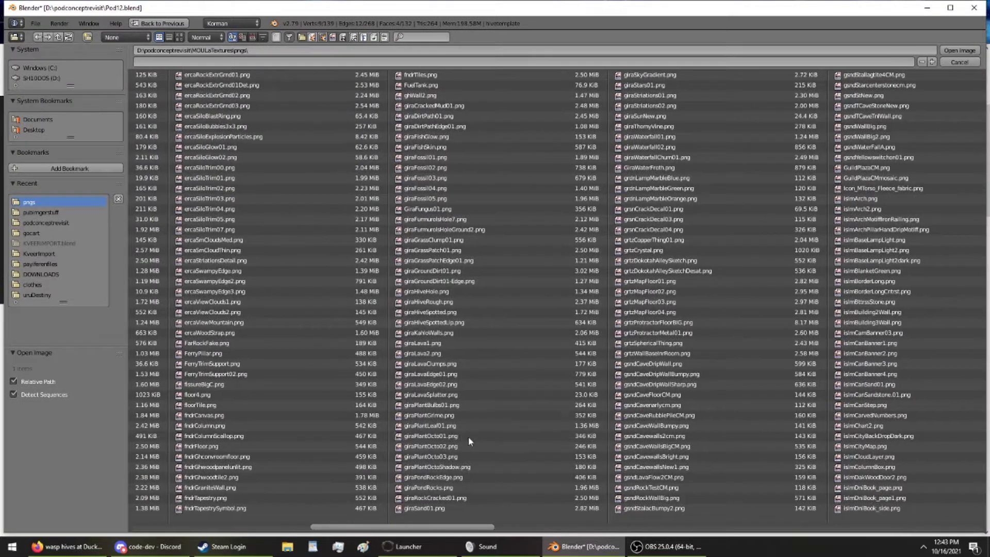
{"action": "double_click", "coordinate": [427, 292]}
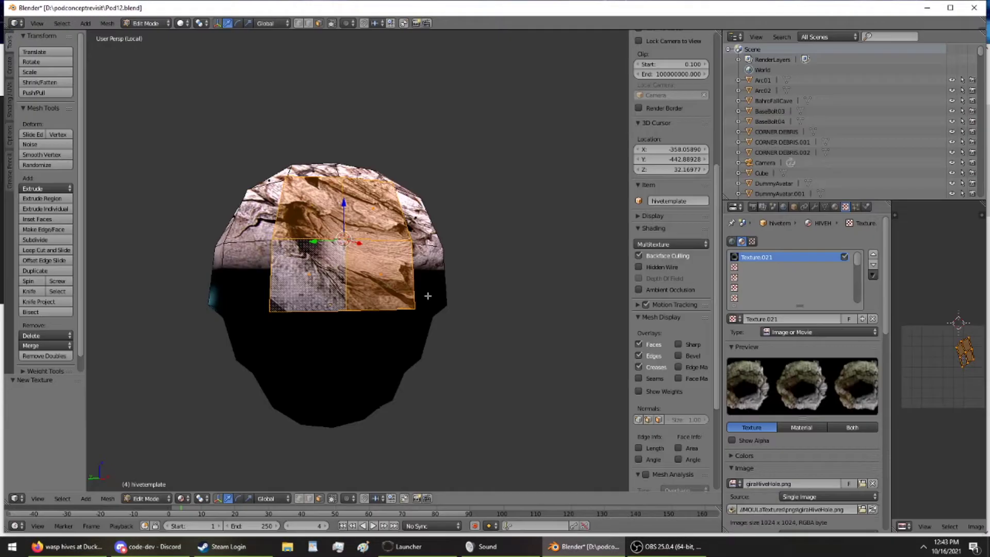
- Assign the HIVEHOLE material to the duplicated face patch
{"action": "left_click", "coordinate": [825, 207]}
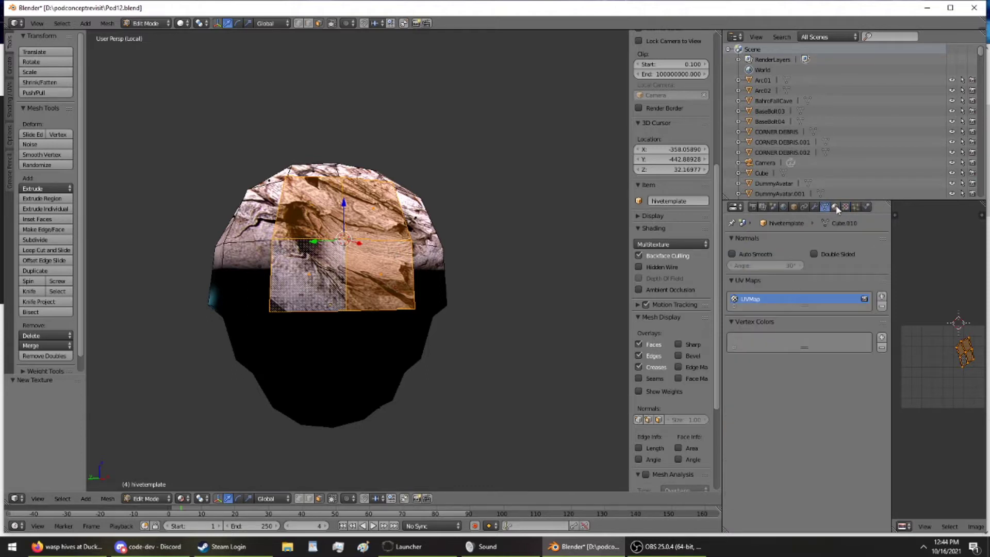
{"action": "left_click", "coordinate": [835, 207]}
{"action": "middle_click_drag", "start_coordinate": [471, 260], "coordinate": [464, 278]}
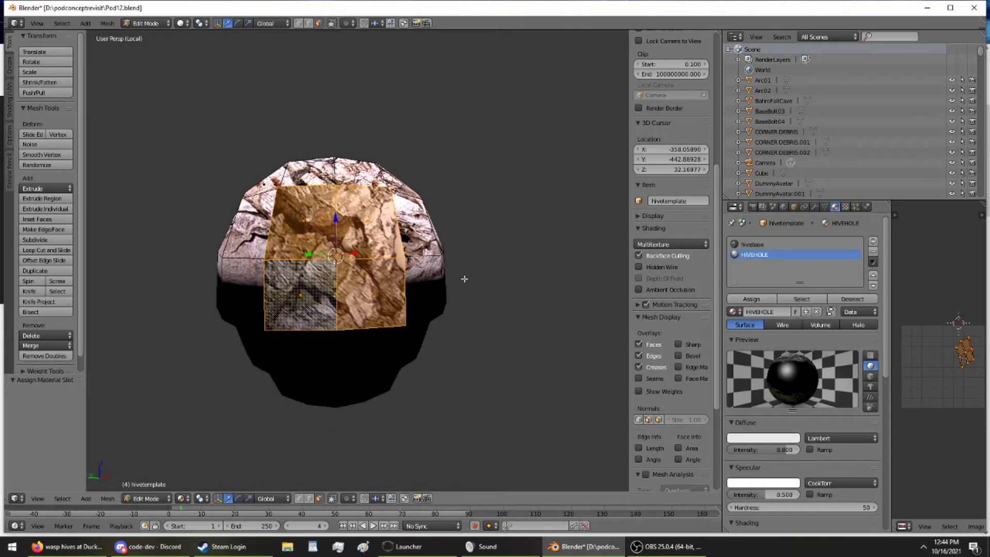
- Unwrap the patch by projecting its UVs from the front view, scaled to bounds
{"action": "key", "text": "u"}
{"action": "left_click", "coordinate": [458, 291]}
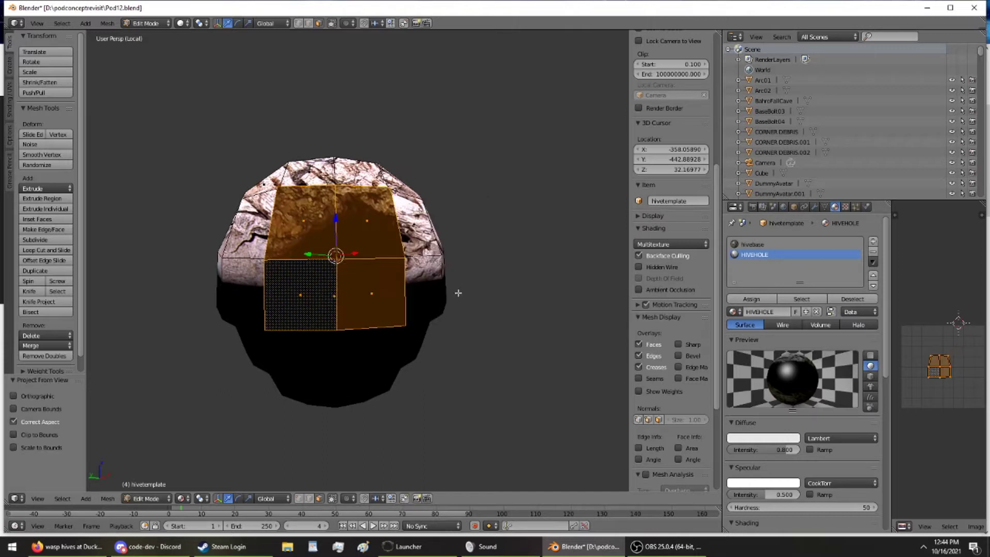
{"action": "key", "text": "u"}
{"action": "left_click", "coordinate": [451, 303]}
- Scale the hole patch down to about 0.656 of its size
{"action": "middle_click_drag", "start_coordinate": [467, 292], "coordinate": [567, 261]}
{"action": "scroll", "coordinate": [468, 292], "scroll_direction": "up", "scroll_amount": 2}
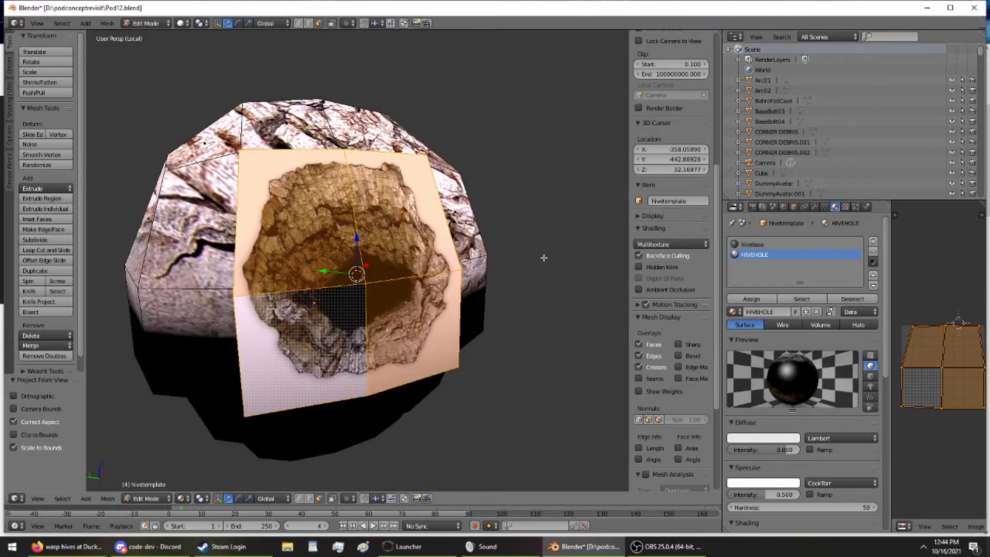
{"action": "key", "text": "s"}
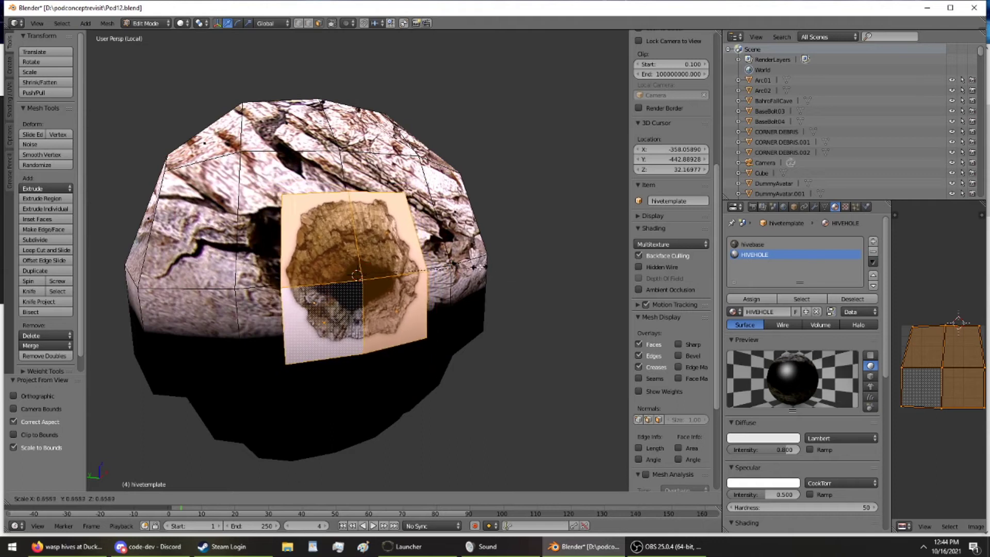
{"action": "left_click", "coordinate": [479, 267]}
- Subdivide the hole patch once and smooth its vertices three times
{"action": "middle_click_drag", "start_coordinate": [345, 272], "coordinate": [347, 314]}
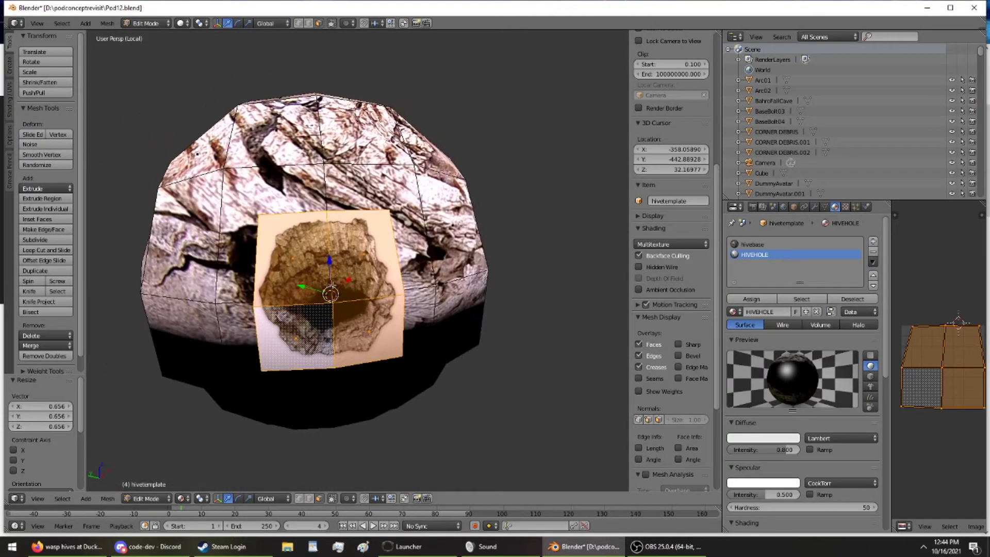
{"action": "left_click", "coordinate": [32, 240]}
{"action": "middle_click_drag", "start_coordinate": [288, 243], "coordinate": [289, 213]}
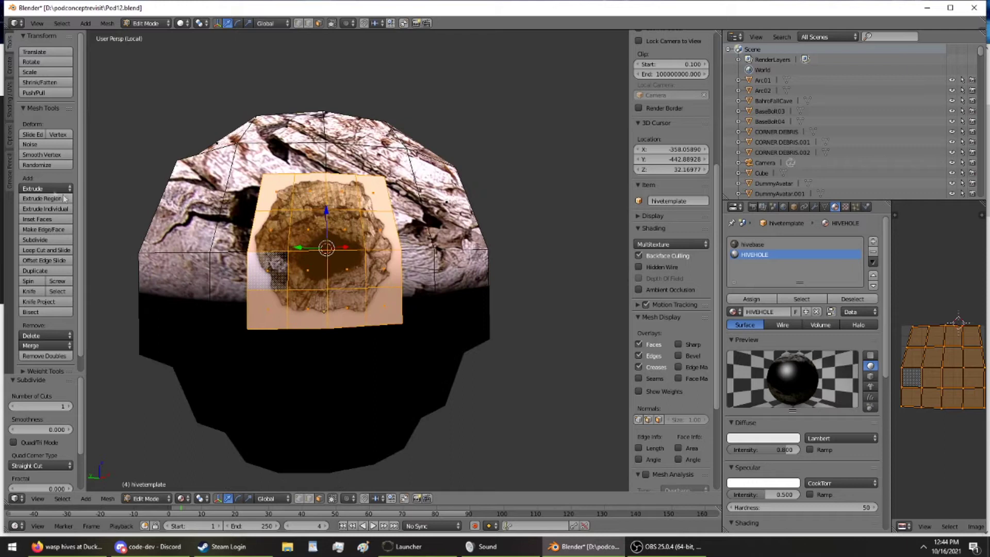
{"action": "left_click", "coordinate": [46, 155]}
{"action": "left_click", "coordinate": [46, 154]}
{"action": "left_click", "coordinate": [46, 155]}
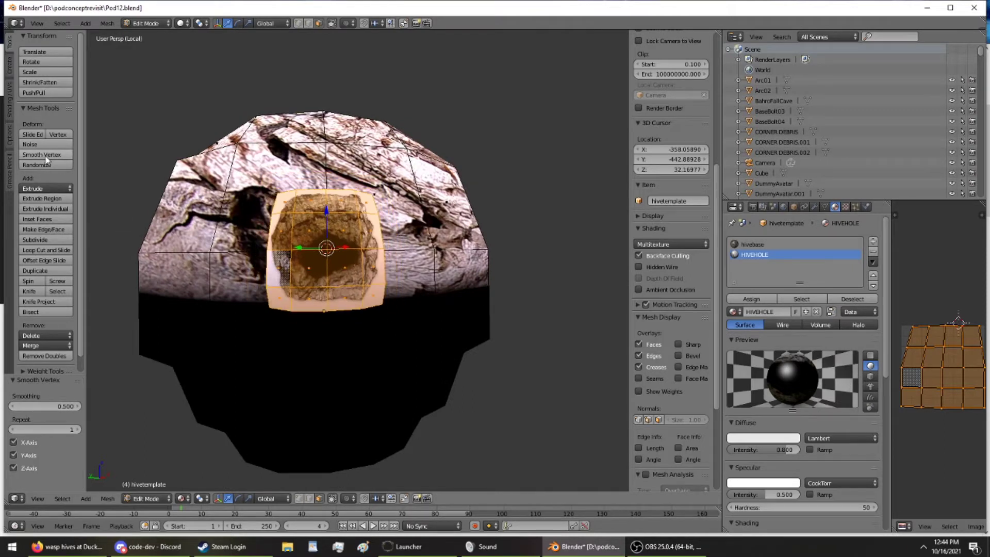
- Deselect everything and move the vertex at the centre of the hole patch -0.098 along Z
{"action": "middle_click_drag", "start_coordinate": [245, 213], "coordinate": [393, 276]}
{"action": "scroll", "coordinate": [283, 226], "scroll_direction": "up", "scroll_amount": 3}
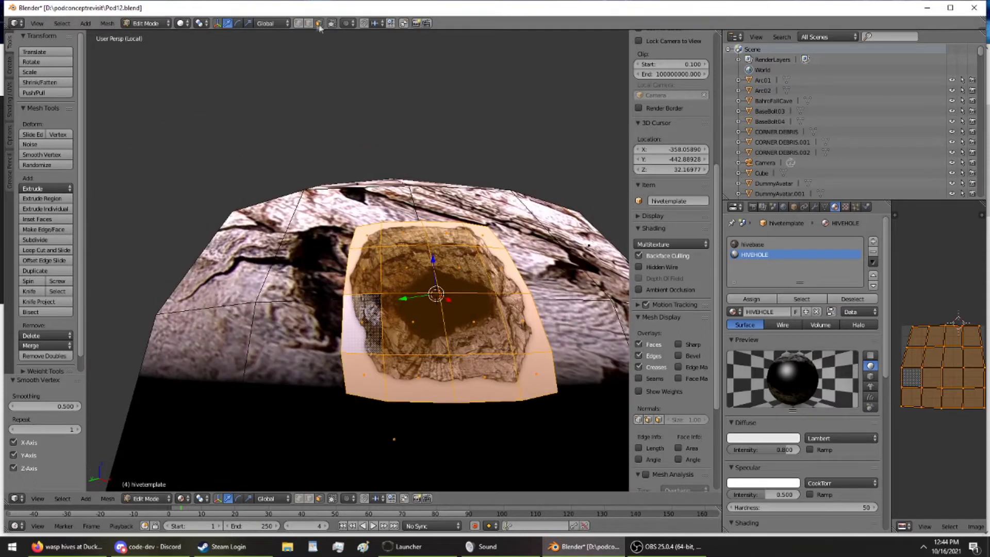
{"action": "key", "text": "a"}
{"action": "middle_click_drag", "start_coordinate": [440, 291], "coordinate": [410, 170]}
{"action": "left_click_drag", "start_coordinate": [416, 175], "coordinate": [416, 185]}
{"action": "middle_click_drag", "start_coordinate": [416, 184], "coordinate": [338, 297]}
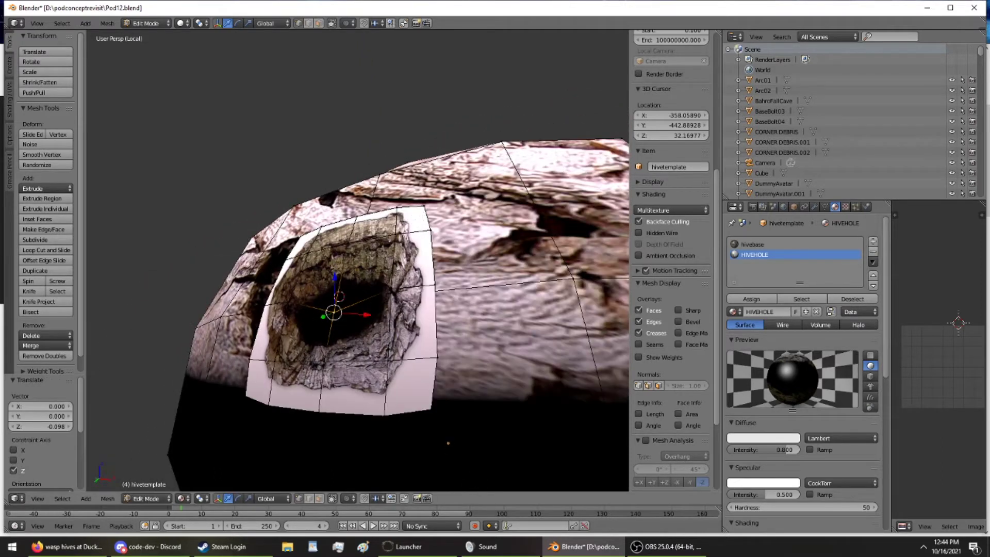
- Select the outer border of the hole patch and push it back into the hive, shifting it 0.091 along Y
{"action": "right_click", "coordinate": [430, 414], "text": "ctrl"}
{"action": "right_click", "coordinate": [241, 395], "text": "ctrl"}
{"action": "middle_click_drag", "start_coordinate": [240, 395], "coordinate": [348, 339]}
{"action": "right_click", "coordinate": [373, 298], "text": "ctrl"}
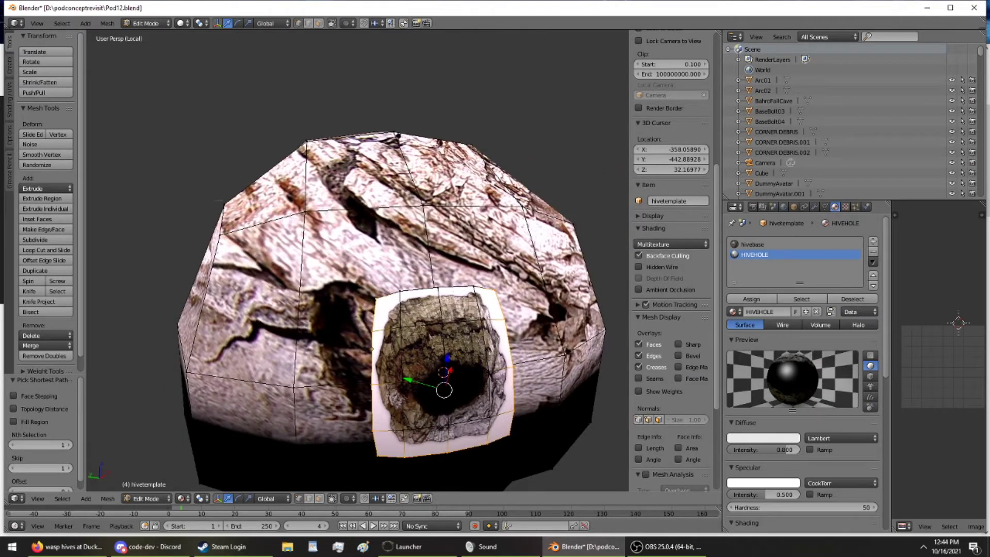
{"action": "middle_click_drag", "start_coordinate": [402, 257], "coordinate": [533, 256]}
{"action": "middle_click_drag", "start_coordinate": [454, 331], "coordinate": [416, 401]}
{"action": "left_click_drag", "start_coordinate": [431, 331], "coordinate": [390, 346]}
{"action": "middle_click_drag", "start_coordinate": [390, 346], "coordinate": [319, 256]}
- Select the four central faces of the hole patch and move them outward -0.042 along X
{"action": "right_click", "coordinate": [405, 310]}
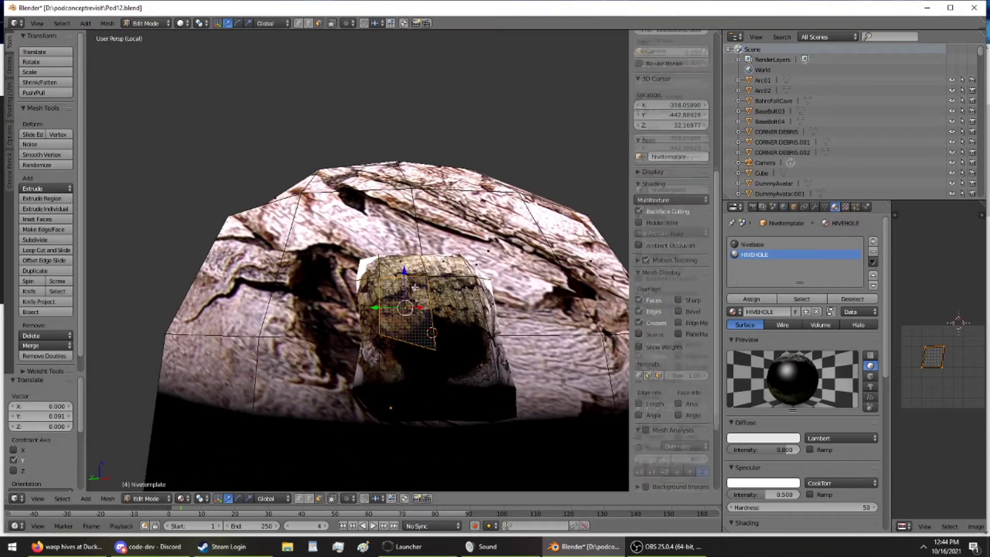
{"action": "right_click", "coordinate": [446, 346], "text": "ctrl"}
{"action": "middle_click_drag", "start_coordinate": [429, 365], "coordinate": [469, 362]}
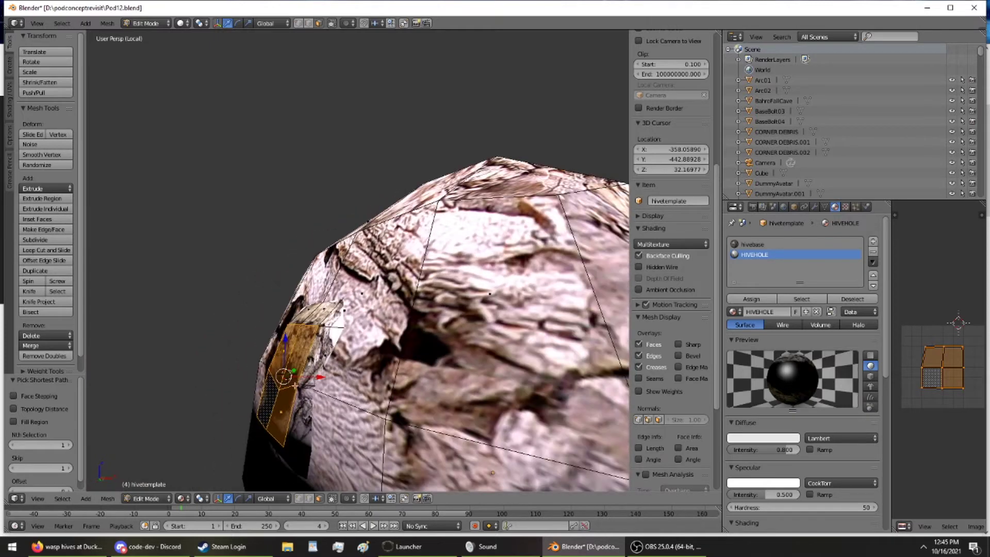
{"action": "key", "text": "g"}
{"action": "key", "text": "x"}
{"action": "left_click", "coordinate": [297, 373]}
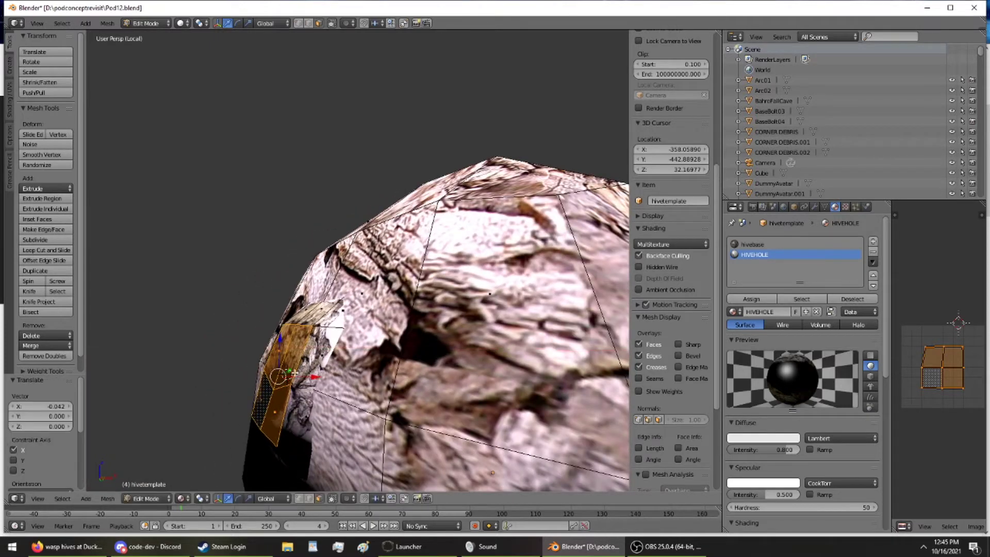
- Select all faces of the hole patch and subdivide them once more
{"action": "middle_click_drag", "start_coordinate": [296, 372], "coordinate": [288, 384]}
{"action": "middle_click_drag", "start_coordinate": [490, 453], "coordinate": [373, 372]}
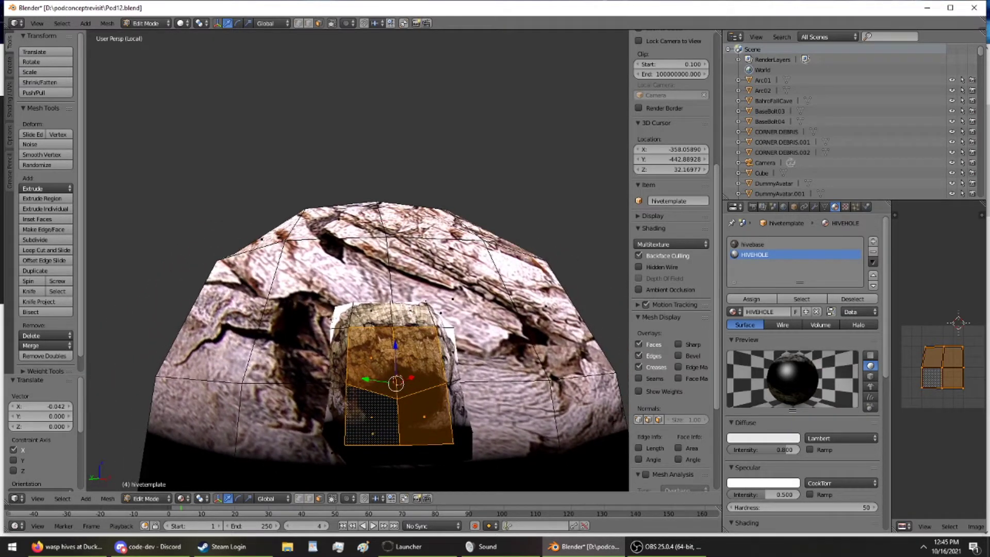
{"action": "right_click", "coordinate": [341, 316]}
{"action": "right_click", "coordinate": [431, 316], "text": "ctrl"}
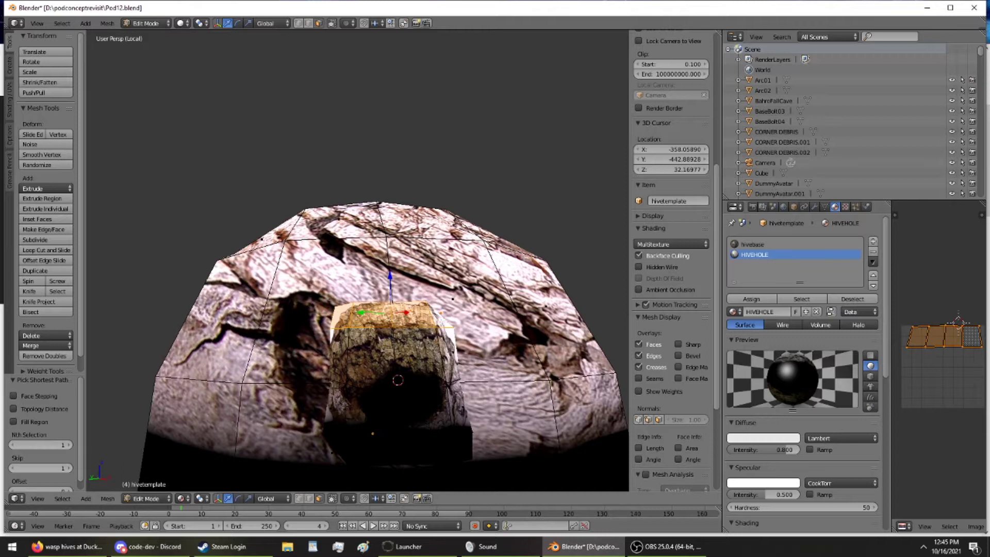
{"action": "right_click", "coordinate": [456, 443], "text": "ctrl"}
{"action": "right_click", "coordinate": [366, 451], "text": "ctrl"}
{"action": "right_click", "coordinate": [333, 412], "text": "ctrl"}
{"action": "right_click", "coordinate": [341, 368], "text": "ctrl"}
{"action": "right_click", "coordinate": [399, 350], "text": "ctrl"}
{"action": "right_click", "coordinate": [387, 418], "text": "ctrl"}
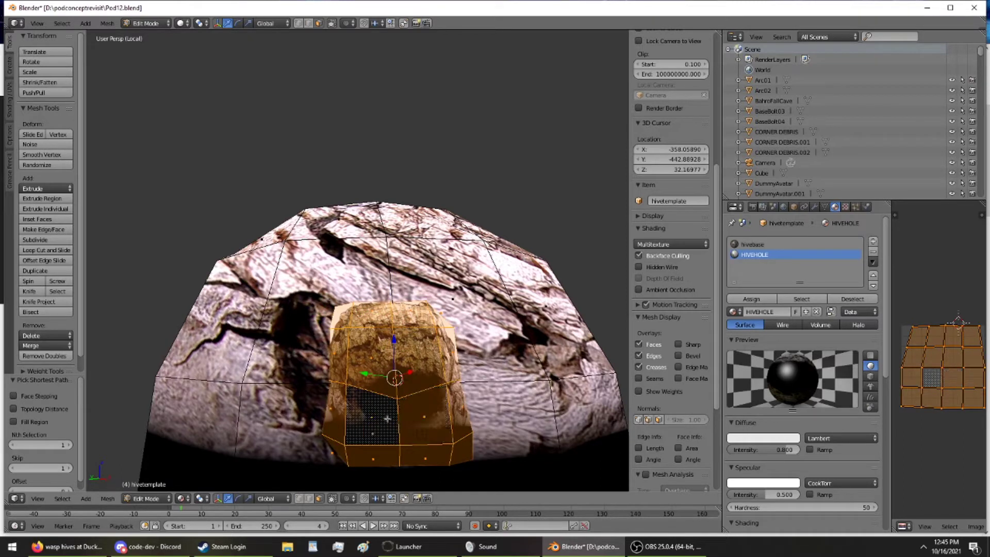
{"action": "left_click", "coordinate": [65, 239]}
- Select the edge at the upper centre of the hole patch and raise it 0.040 along Z
{"action": "mouse_move", "coordinate": [379, 393]}
{"action": "middle_mouse_down"}
{"action": "mouse_move", "coordinate": [422, 382]}
{"action": "mouse_move", "coordinate": [360, 388]}
{"action": "middle_mouse_up"}
{"action": "middle_click_drag", "start_coordinate": [360, 387], "coordinate": [354, 345], "text": "shift"}
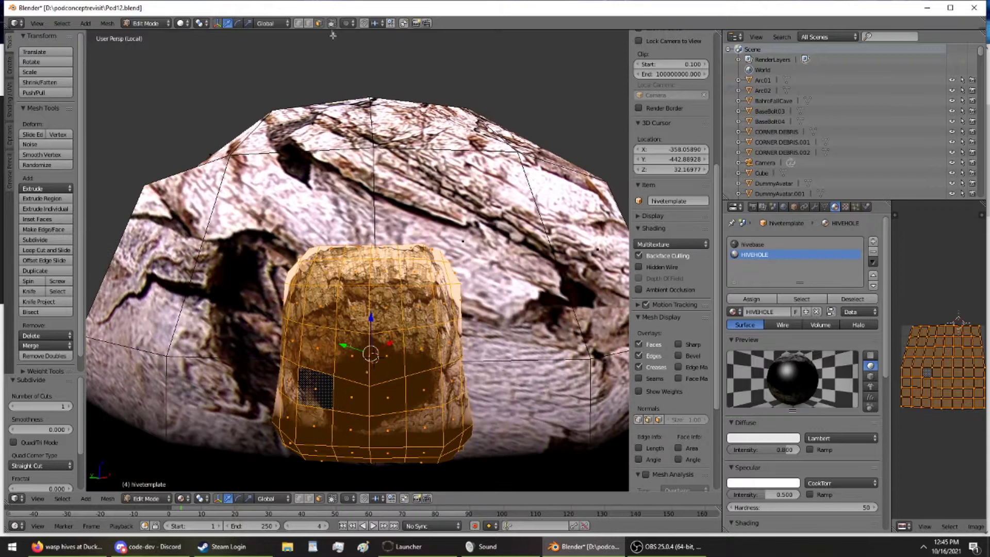
{"action": "right_click", "coordinate": [368, 386]}
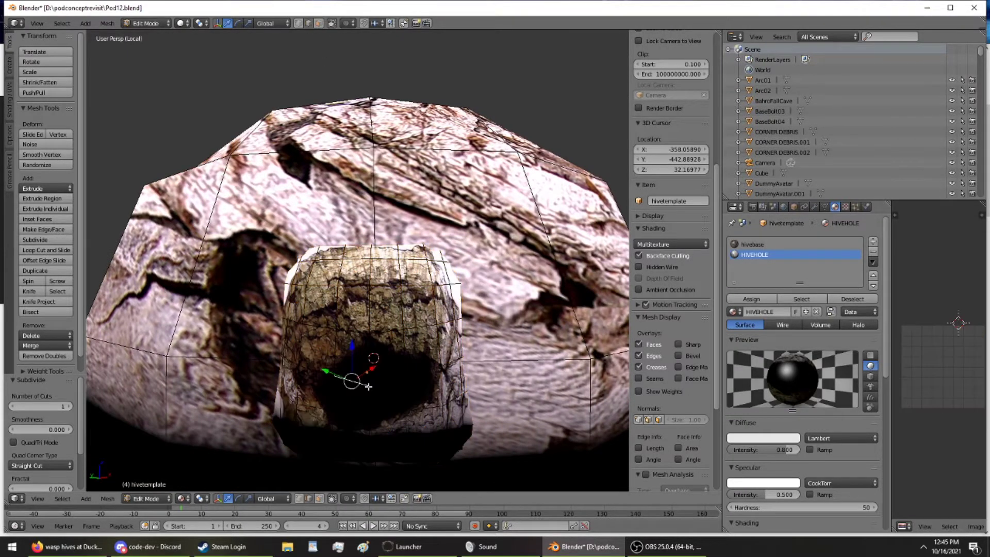
{"action": "left_click_drag", "start_coordinate": [369, 344], "coordinate": [369, 337]}
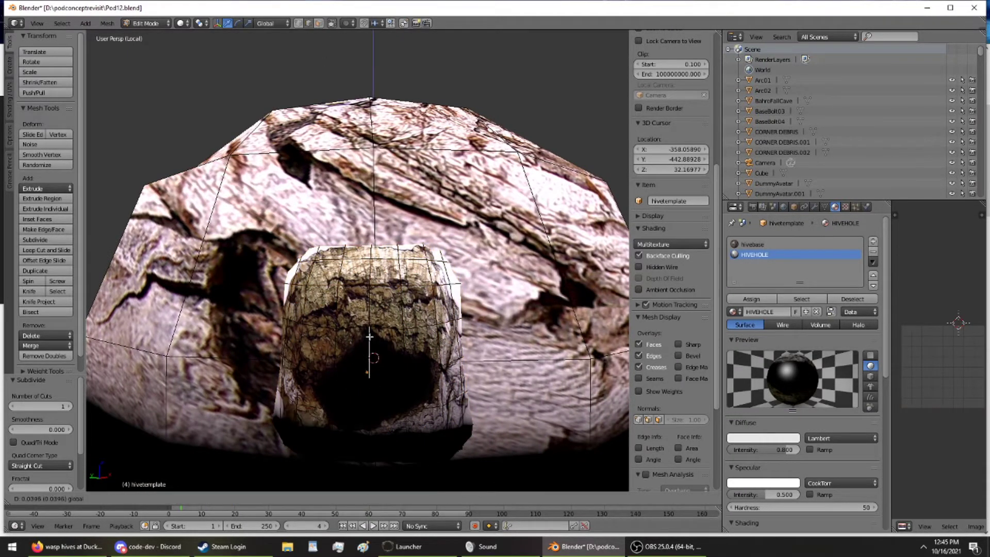
- Switch the viewport to solid shading and shift the selected edge of the hole along X, ending with a 0.028 move
{"action": "left_click", "coordinate": [201, 499]}
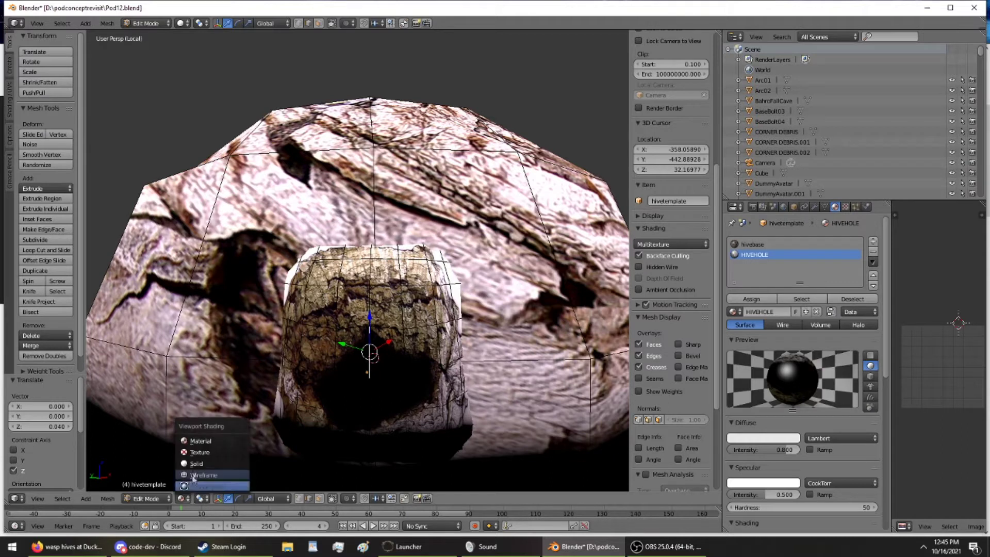
{"action": "left_click", "coordinate": [200, 459]}
{"action": "middle_click_drag", "start_coordinate": [200, 459], "coordinate": [354, 361]}
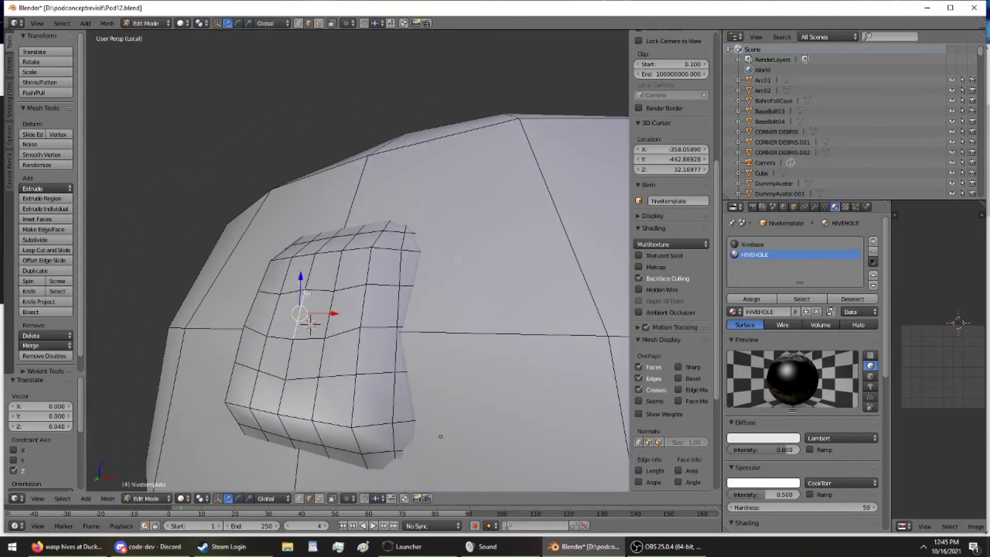
{"action": "left_click_drag", "start_coordinate": [319, 337], "coordinate": [281, 338]}
{"action": "middle_click_drag", "start_coordinate": [281, 338], "coordinate": [349, 413]}
{"action": "left_click_drag", "start_coordinate": [383, 379], "coordinate": [381, 372]}
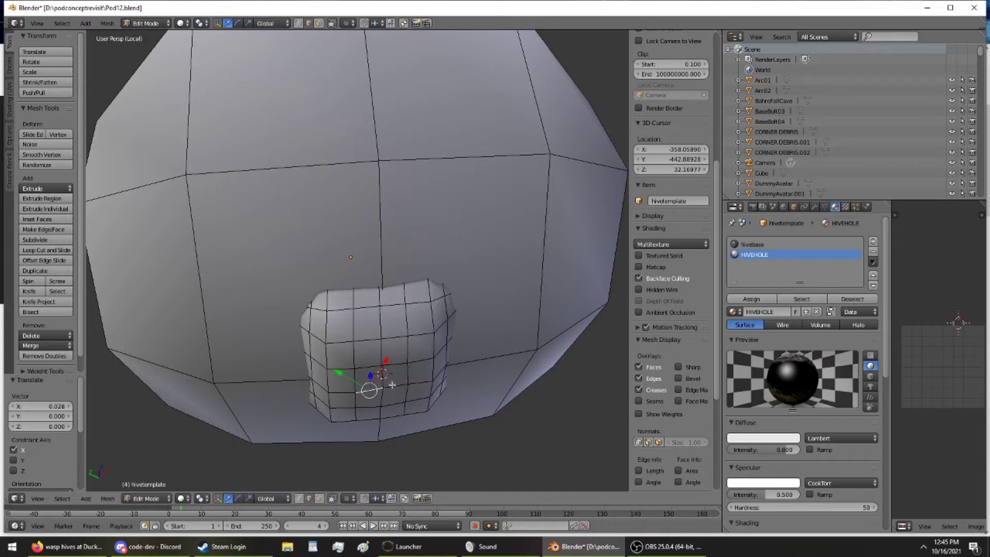
- Select the neighbouring edges inside the hole and reposition them, ending with a 0.012 shift along X
{"action": "right_click", "coordinate": [383, 382], "text": "ctrl"}
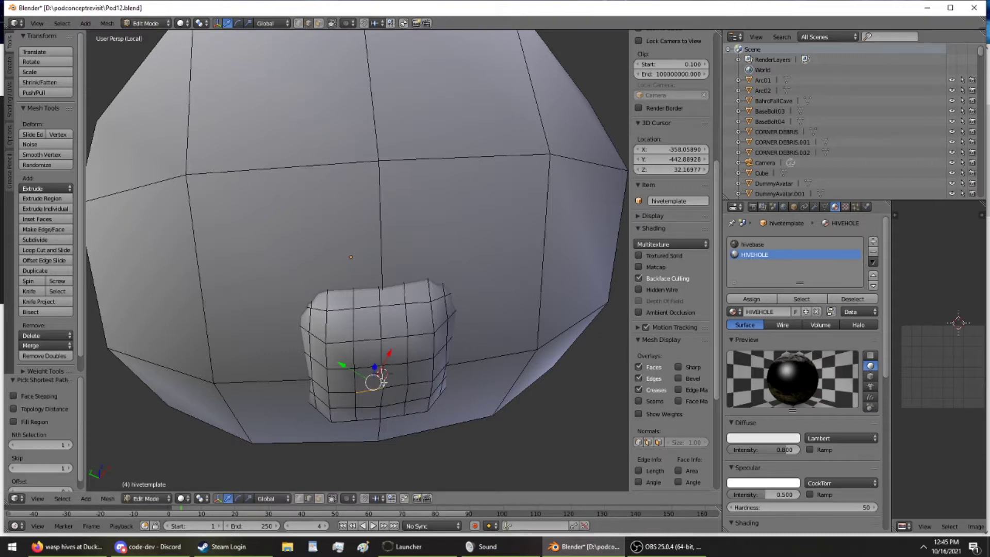
{"action": "left_click_drag", "start_coordinate": [374, 376], "coordinate": [385, 362]}
{"action": "middle_click_drag", "start_coordinate": [386, 362], "coordinate": [442, 328]}
{"action": "left_click_drag", "start_coordinate": [444, 285], "coordinate": [452, 358]}
{"action": "middle_click_drag", "start_coordinate": [452, 358], "coordinate": [335, 339]}
{"action": "left_click_drag", "start_coordinate": [298, 355], "coordinate": [301, 355]}
{"action": "middle_click_drag", "start_coordinate": [301, 354], "coordinate": [365, 420]}
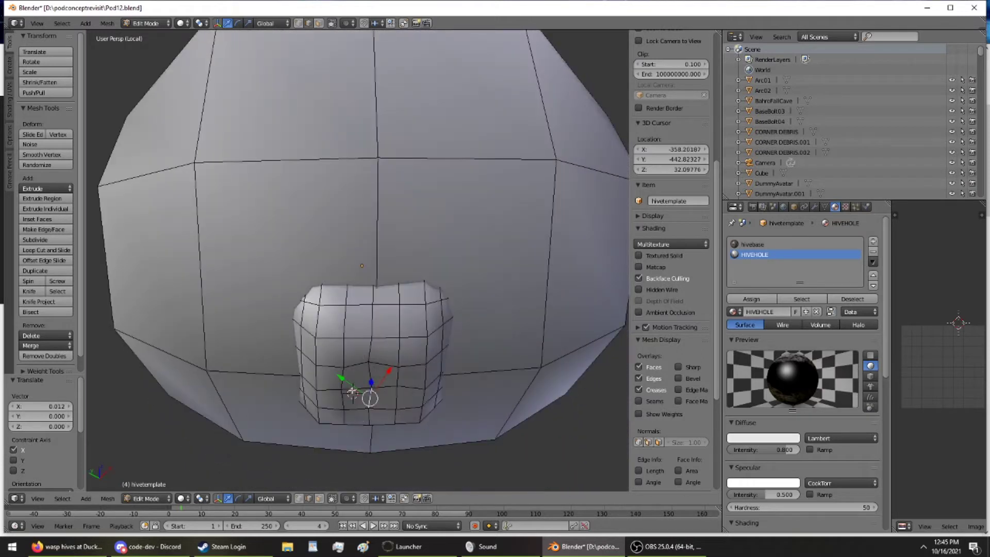
- Clear the selection on the whole hive mesh
{"action": "key", "text": "a"}
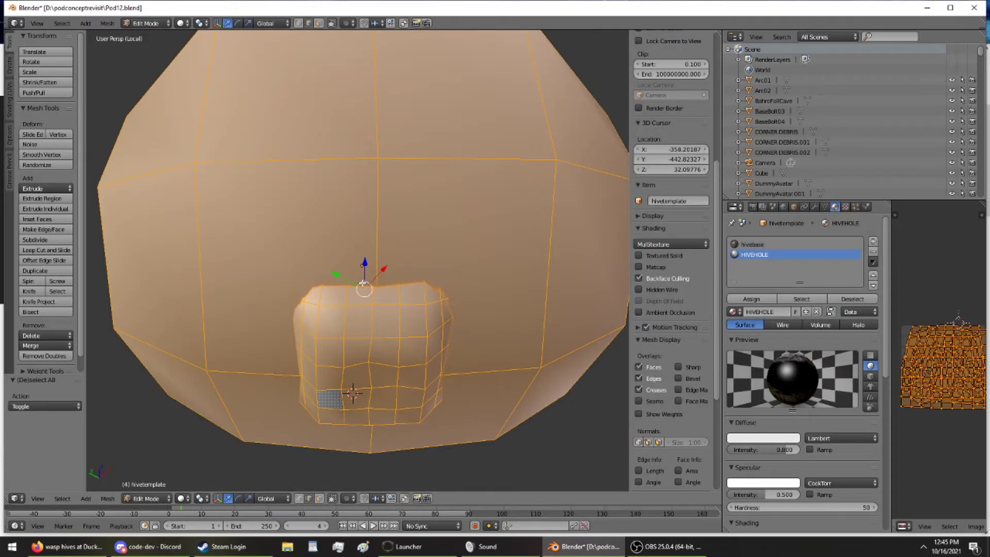
{"action": "middle_click_drag", "start_coordinate": [390, 280], "coordinate": [405, 231]}
{"action": "scroll", "coordinate": [405, 231], "scroll_direction": "down", "scroll_amount": 1}
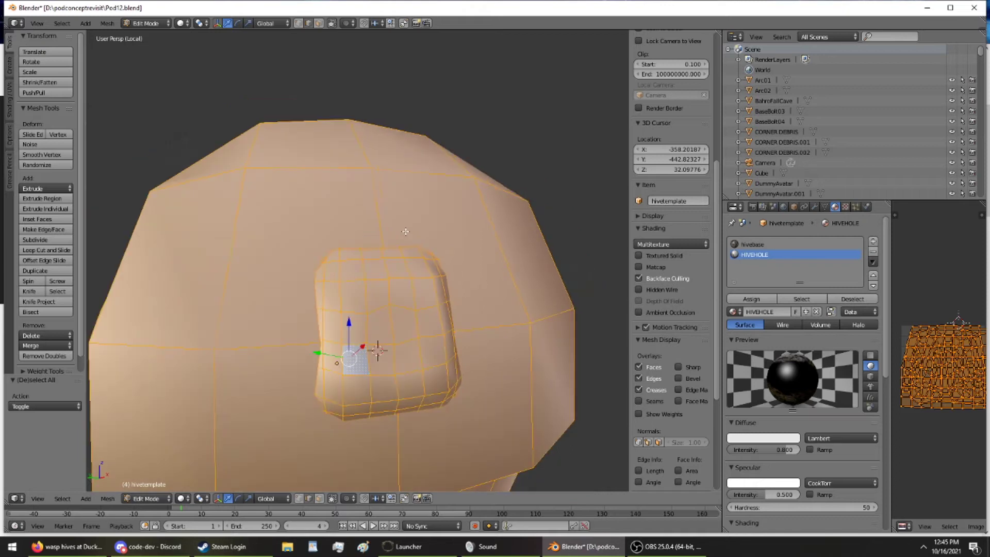
{"action": "key", "text": "a"}
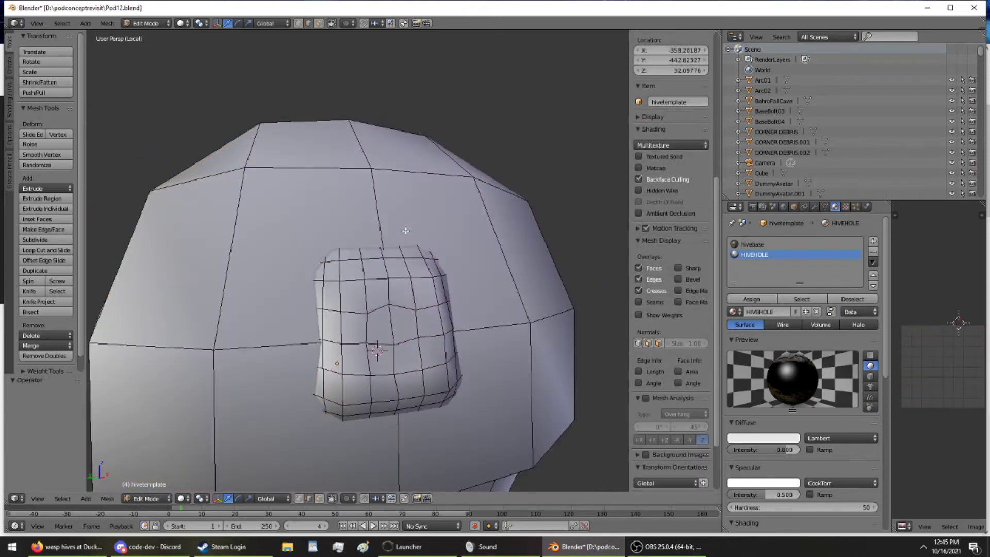
{"action": "middle_click_drag", "start_coordinate": [359, 266], "coordinate": [361, 241]}
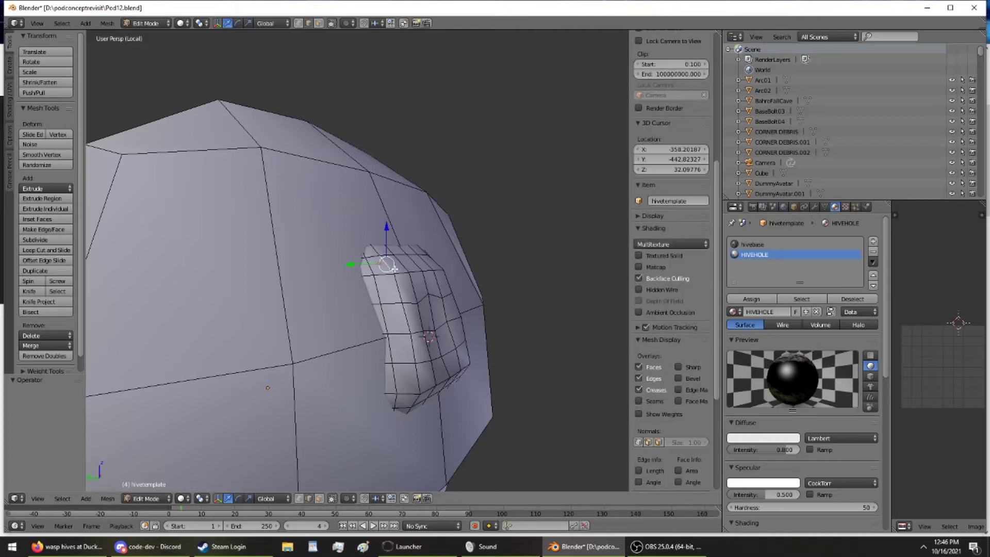
- Select the four-by-four block of faces in the middle of the hole patch and apply Smooth Vertex to it twice
{"action": "key", "text": "3"}
{"action": "middle_click_drag", "start_coordinate": [449, 212], "coordinate": [383, 225]}
{"action": "right_click", "coordinate": [335, 296]}
{"action": "right_click", "coordinate": [408, 303], "text": "ctrl"}
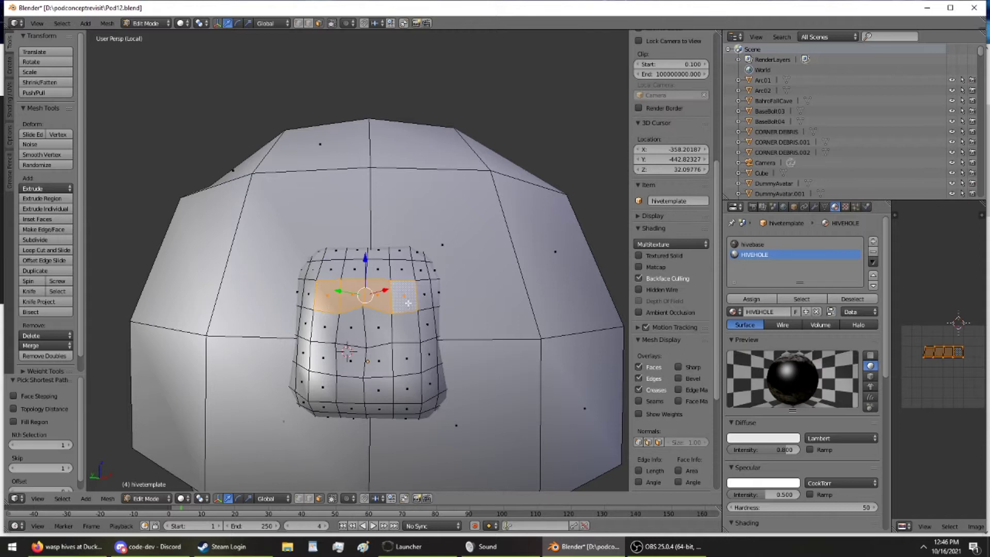
{"action": "right_click", "coordinate": [407, 358], "text": "ctrl"}
{"action": "right_click", "coordinate": [408, 389], "text": "ctrl"}
{"action": "right_click", "coordinate": [324, 385], "text": "ctrl"}
{"action": "right_click", "coordinate": [326, 329], "text": "ctrl"}
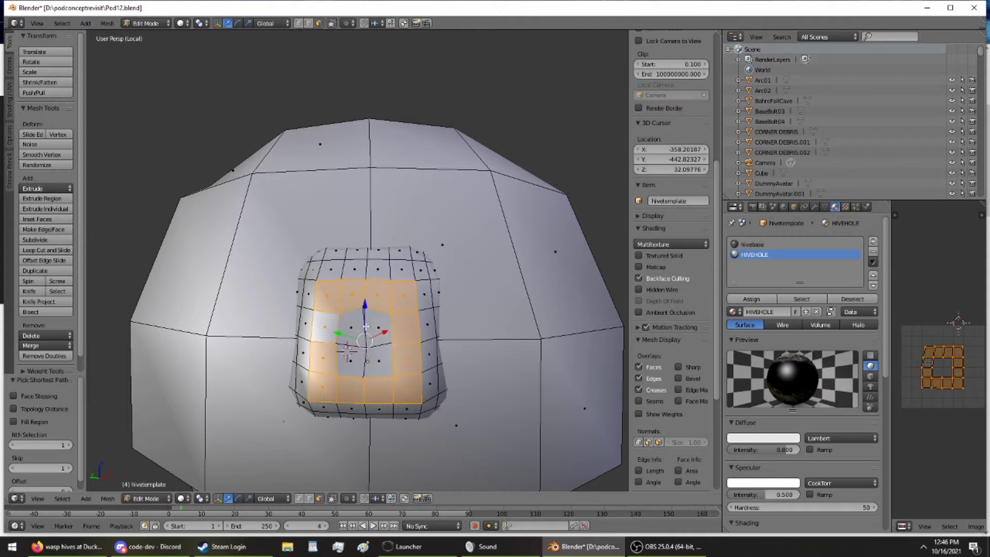
{"action": "right_click", "coordinate": [378, 328], "text": "ctrl"}
{"action": "right_click", "coordinate": [377, 359], "text": "ctrl"}
{"action": "right_click", "coordinate": [348, 357], "text": "ctrl"}
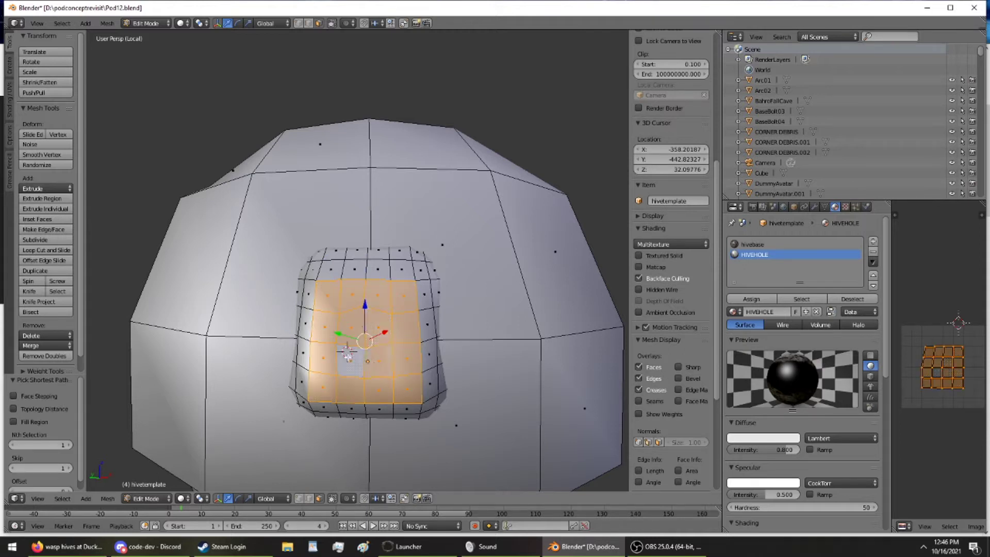
{"action": "right_click", "coordinate": [347, 352], "text": "shift"}
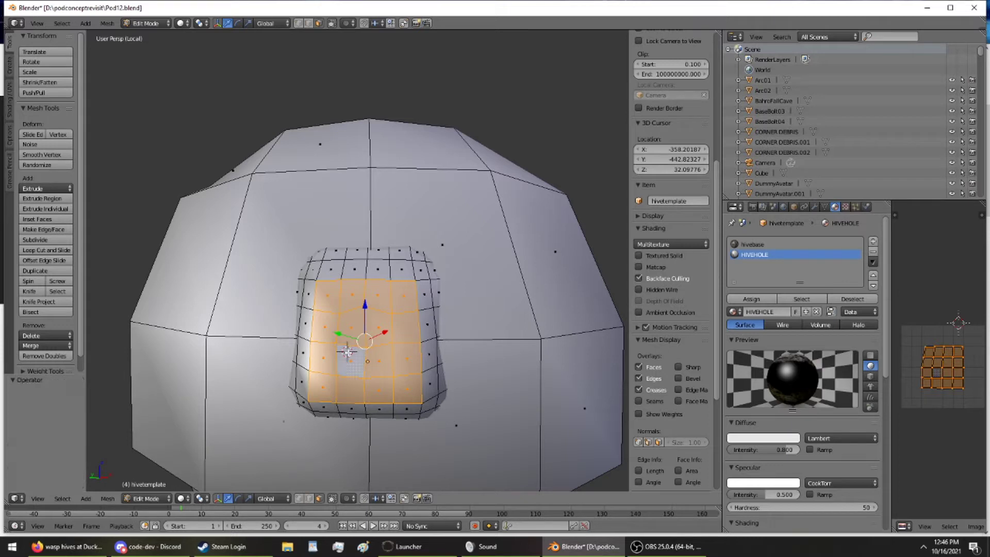
{"action": "left_click", "coordinate": [41, 155]}
{"action": "left_click", "coordinate": [40, 155]}
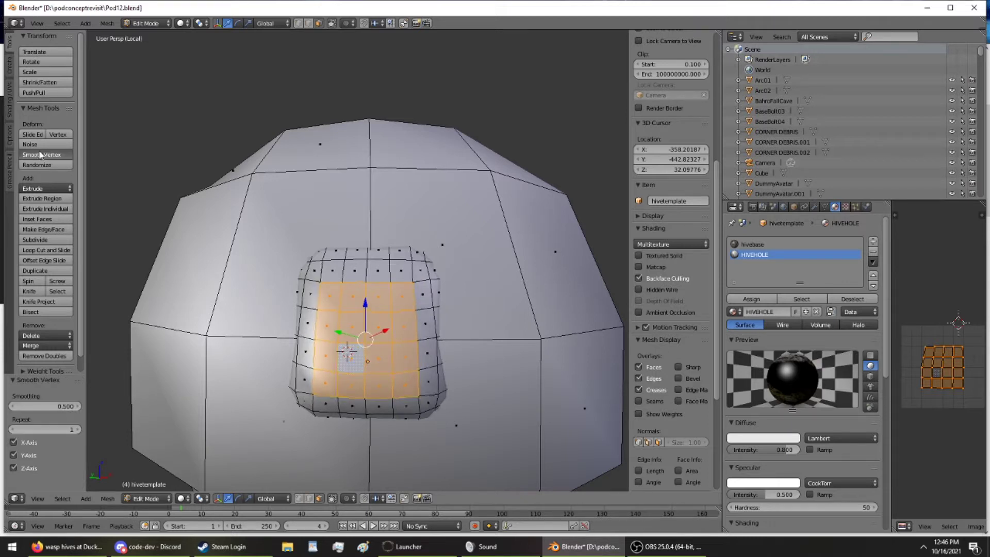
{"action": "middle_click_drag", "start_coordinate": [351, 257], "coordinate": [347, 198]}
{"action": "middle_click_drag", "start_coordinate": [371, 255], "coordinate": [361, 309]}
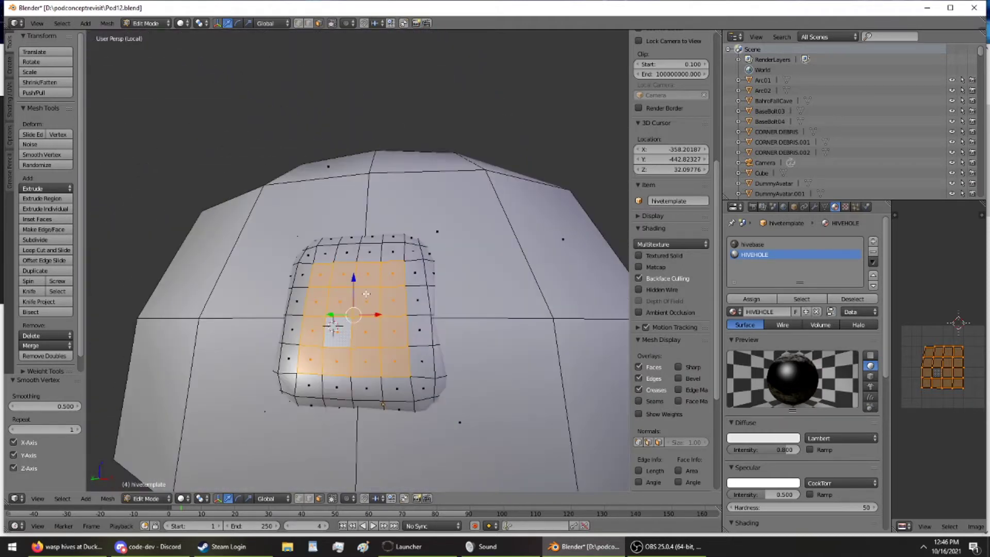
- Switch the viewport to Material shading and enter Object Mode to review the textured hive entrance
{"action": "left_click", "coordinate": [180, 498]}
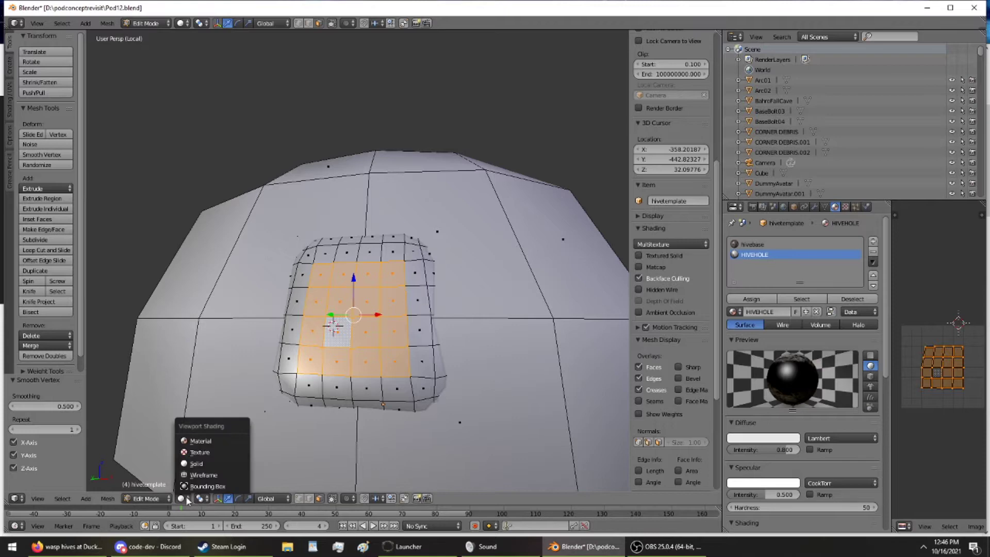
{"action": "left_click", "coordinate": [209, 443]}
{"action": "middle_click_drag", "start_coordinate": [244, 364], "coordinate": [442, 281]}
{"action": "left_click", "coordinate": [146, 22]}
{"action": "left_click", "coordinate": [149, 31]}
{"action": "middle_click_drag", "start_coordinate": [201, 134], "coordinate": [214, 150]}
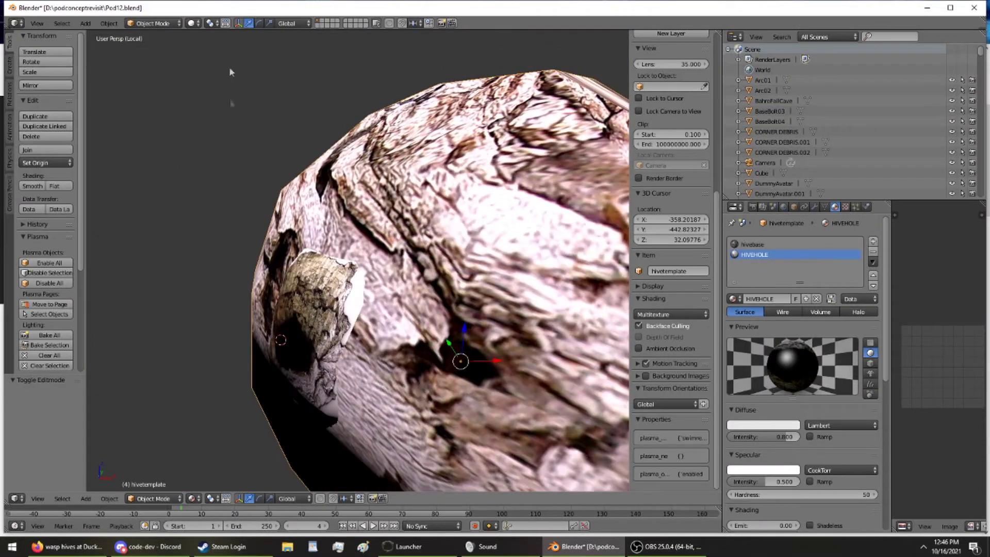
- Return to Edit Mode, select the outer faces on one side of the hole patch, and move them toward the hive surface
{"action": "left_click", "coordinate": [153, 23]}
{"action": "left_click", "coordinate": [152, 47]}
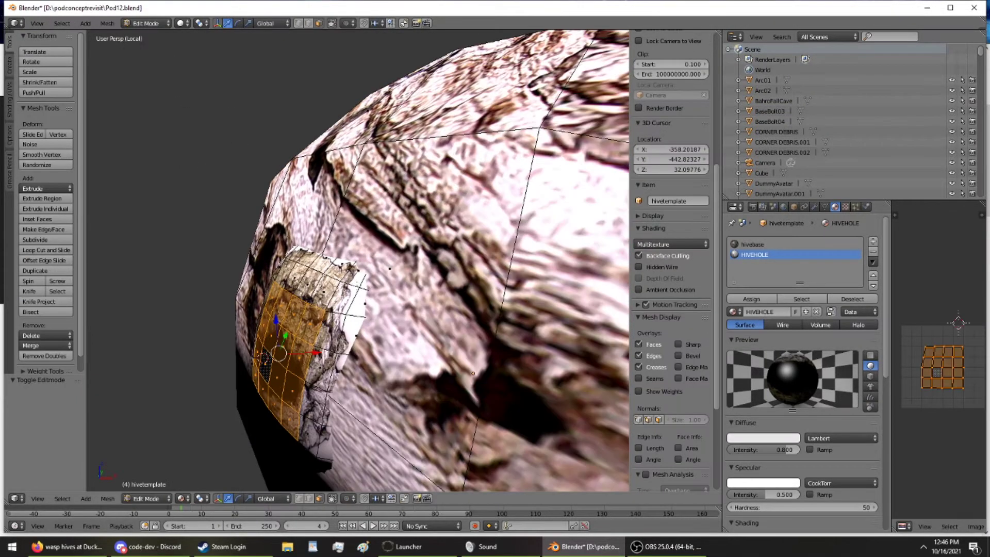
{"action": "right_click", "coordinate": [357, 336], "text": "ctrl"}
{"action": "key", "text": "g"}
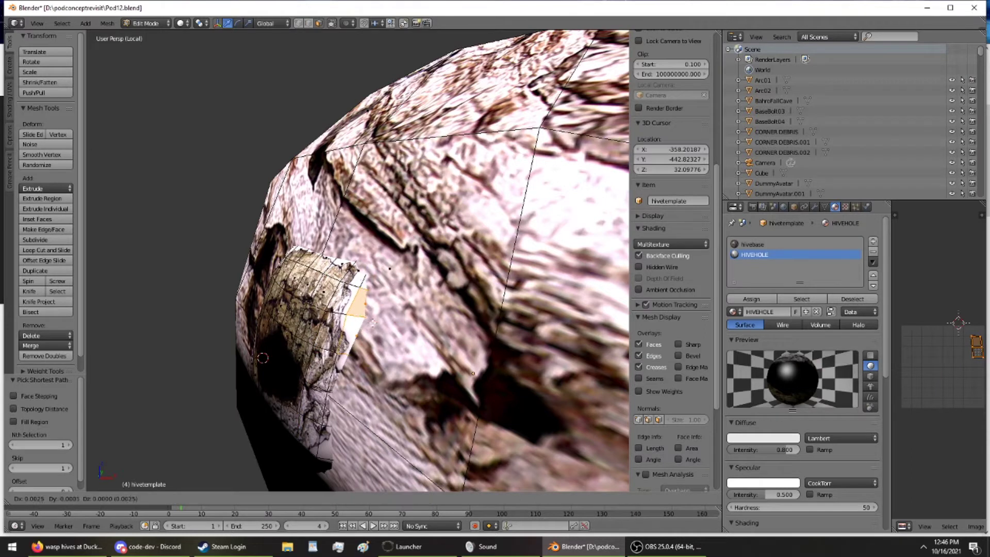
{"action": "left_click", "coordinate": [392, 326]}
{"action": "middle_click_drag", "start_coordinate": [392, 325], "coordinate": [457, 311]}
- Adjust further border faces of the hole patch so they sit closer to the hive surface
{"action": "right_click", "coordinate": [391, 357]}
{"action": "middle_click_drag", "start_coordinate": [373, 364], "coordinate": [359, 296]}
{"action": "left_click_drag", "start_coordinate": [360, 294], "coordinate": [343, 267]}
{"action": "right_click", "coordinate": [388, 310]}
{"action": "left_click_drag", "start_coordinate": [399, 313], "coordinate": [374, 300]}
{"action": "middle_click_drag", "start_coordinate": [375, 300], "coordinate": [390, 369]}
- Select the border faces at the patch's opposite upper corner and push them into the hive, ending with 0.017 along X
{"action": "right_click", "coordinate": [372, 317], "text": "ctrl"}
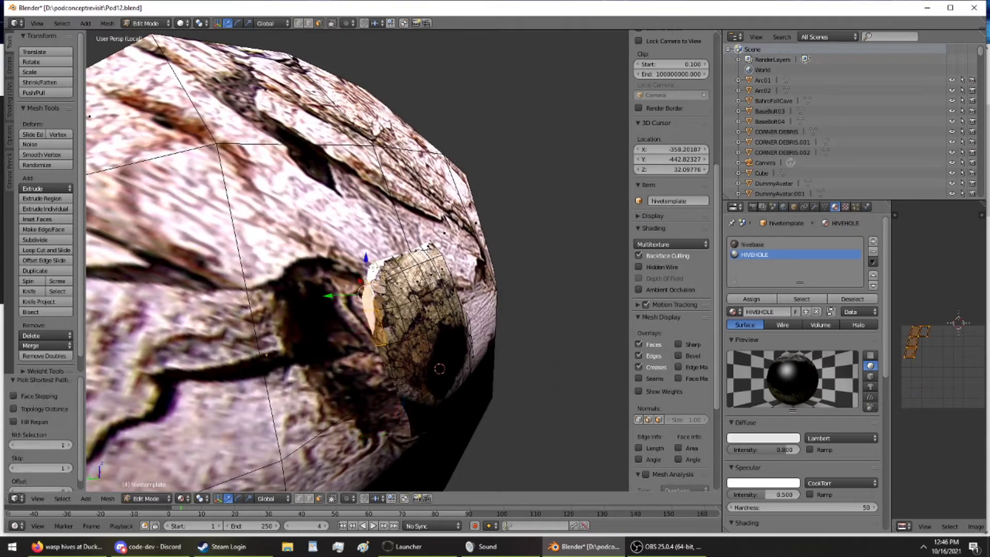
{"action": "left_click_drag", "start_coordinate": [356, 293], "coordinate": [346, 292]}
{"action": "key", "text": "g"}
{"action": "left_click", "coordinate": [439, 368]}
{"action": "middle_click_drag", "start_coordinate": [438, 368], "coordinate": [310, 389]}
{"action": "key", "text": "g"}
{"action": "key", "text": "x"}
{"action": "left_click", "coordinate": [436, 366]}
- Select the row of faces along the top of the hole patch and move it 0.029 along X into the hive
{"action": "right_click", "coordinate": [411, 283]}
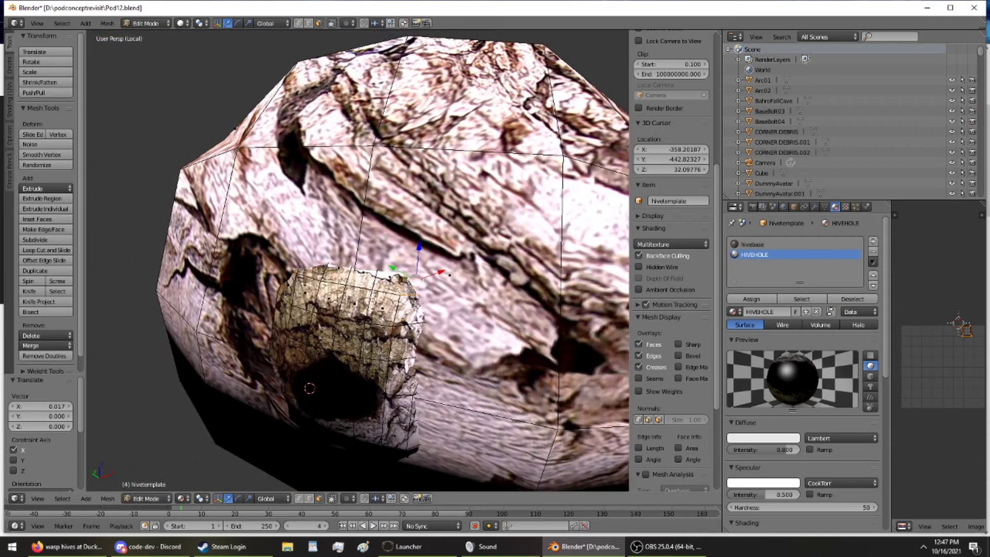
{"action": "right_click", "coordinate": [450, 275]}
{"action": "right_click", "coordinate": [390, 282]}
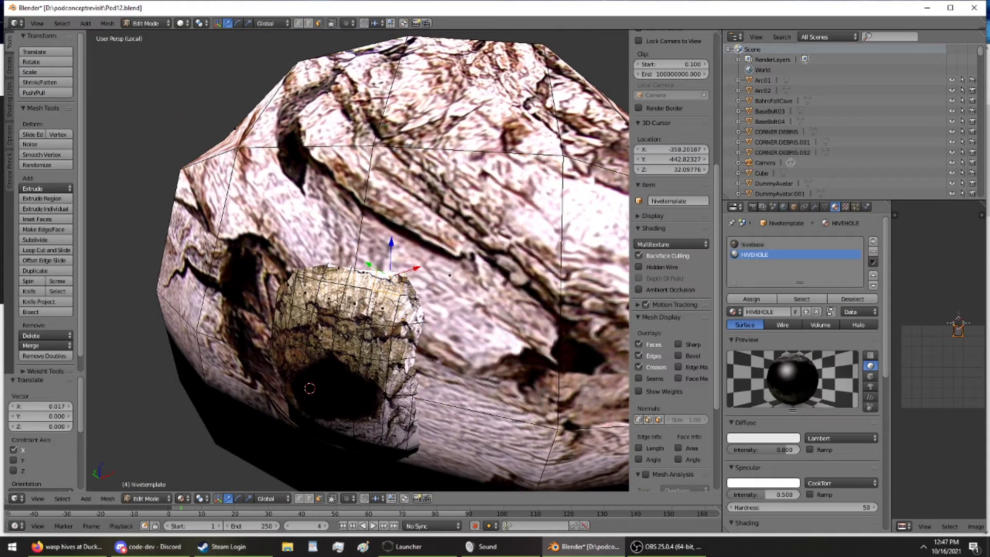
{"action": "right_click", "coordinate": [339, 277], "text": "ctrl"}
{"action": "middle_click_drag", "start_coordinate": [361, 268], "coordinate": [330, 273]}
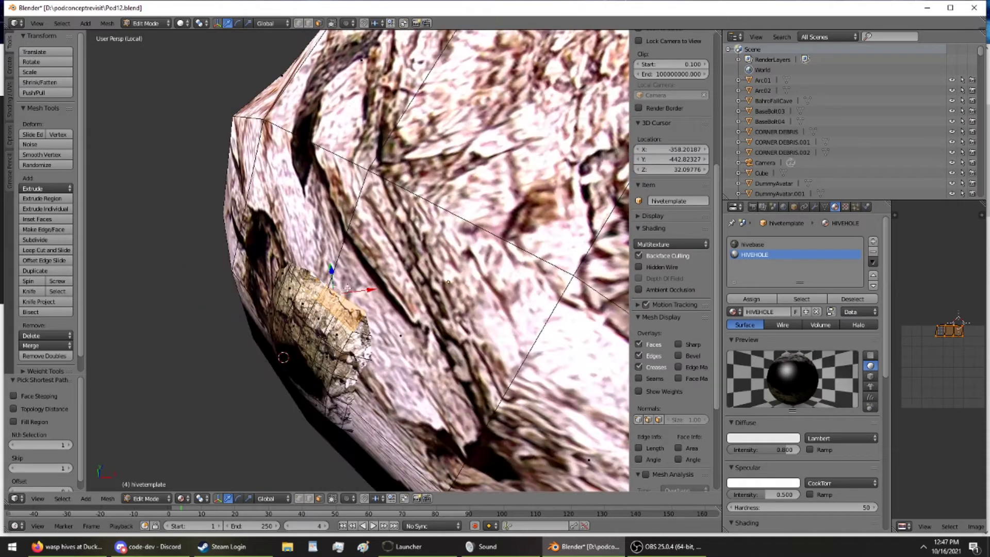
{"action": "left_click_drag", "start_coordinate": [349, 290], "coordinate": [360, 289]}
{"action": "mouse_move", "coordinate": [359, 289]}
{"action": "middle_mouse_down"}
{"action": "mouse_move", "coordinate": [418, 185]}
{"action": "mouse_move", "coordinate": [383, 225]}
{"action": "mouse_move", "coordinate": [403, 230]}
{"action": "mouse_move", "coordinate": [392, 196]}
{"action": "mouse_move", "coordinate": [210, 49]}
{"action": "middle_mouse_up"}
- Exit local view and Edit Mode, check the hive against the trunk, and save over Pod12.blend
{"action": "key", "text": "KP_Divide"}
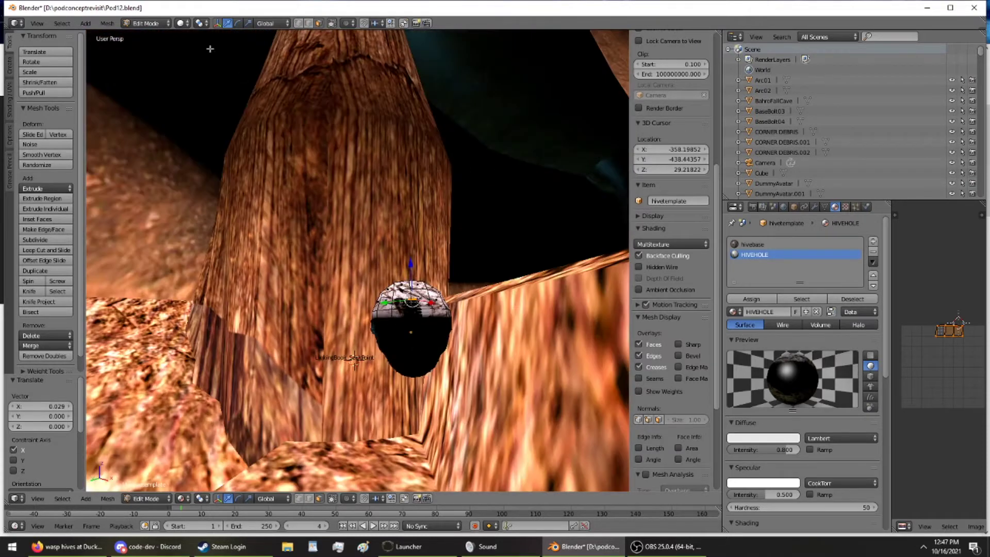
{"action": "left_click", "coordinate": [147, 23]}
{"action": "left_click", "coordinate": [149, 36]}
{"action": "scroll", "coordinate": [293, 161], "scroll_direction": "up", "scroll_amount": 2}
{"action": "middle_click_drag", "start_coordinate": [292, 162], "coordinate": [338, 167]}
{"action": "scroll", "coordinate": [268, 112], "scroll_direction": "up", "scroll_amount": 3}
{"action": "scroll", "coordinate": [315, 134], "scroll_direction": "up", "scroll_amount": 4}
{"action": "scroll", "coordinate": [315, 133], "scroll_direction": "up", "scroll_amount": 2}
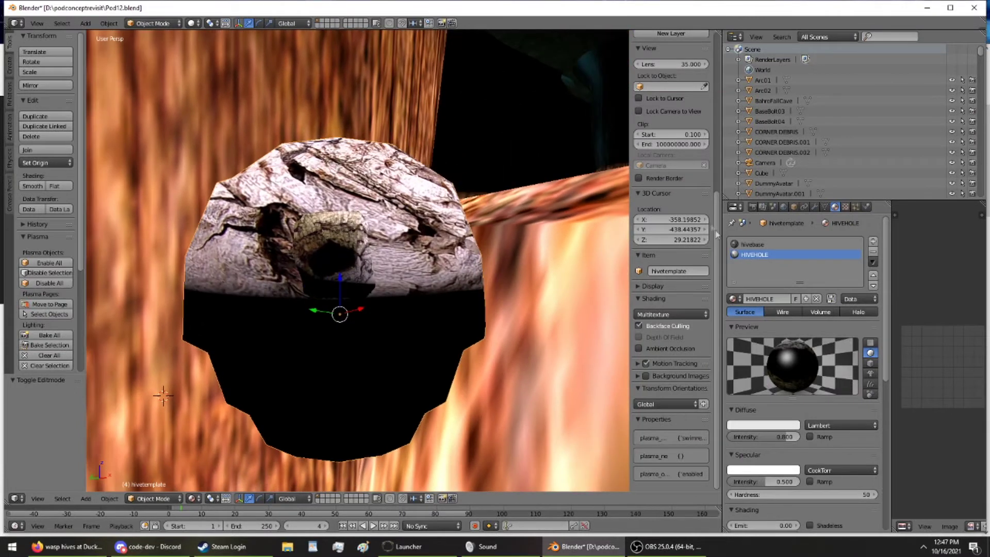
{"action": "key", "text": "ctrl+s"}
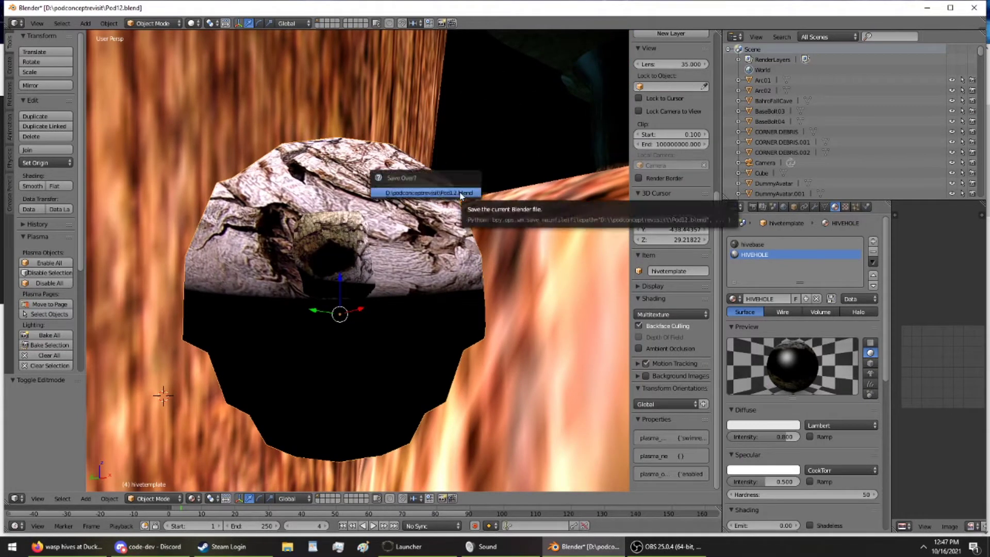
{"action": "left_click", "coordinate": [460, 194]}
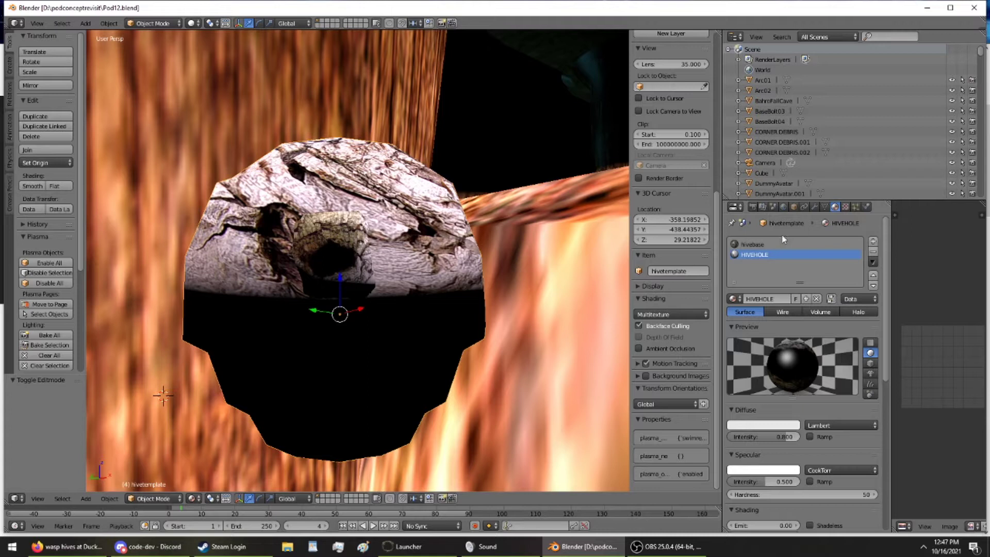
- Export the age from the World settings for the uruDestiny game and launch it in Uru Live for testing
{"action": "left_click", "coordinate": [783, 207]}
{"action": "left_click", "coordinate": [764, 496]}
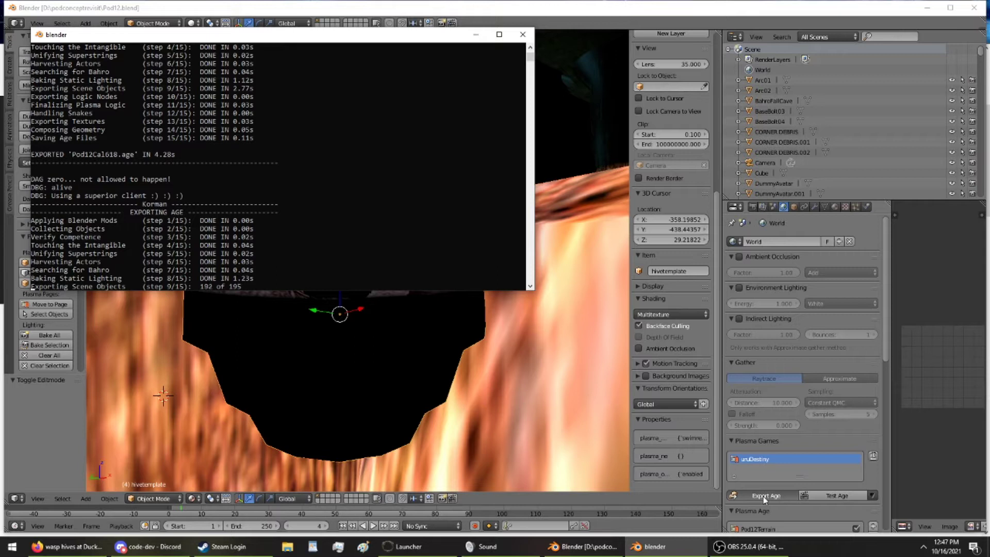
{"action": "left_click", "coordinate": [872, 495]}
{"action": "left_click", "coordinate": [896, 462]}
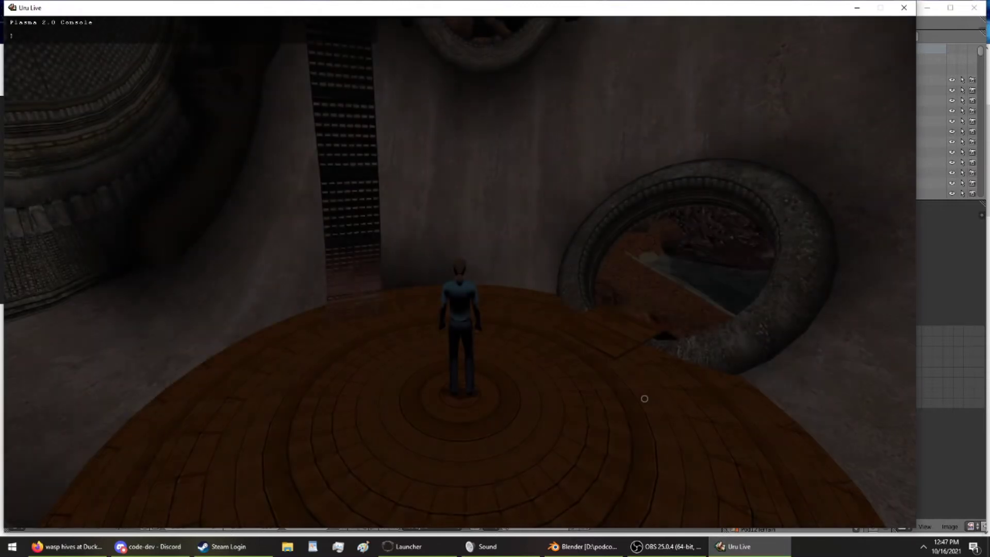
- Spawn the avatar at another spawn point with the Avatar.Spawn console command and close the console
{"action": "type", "text": "AVATAR.SPAWN.D"}
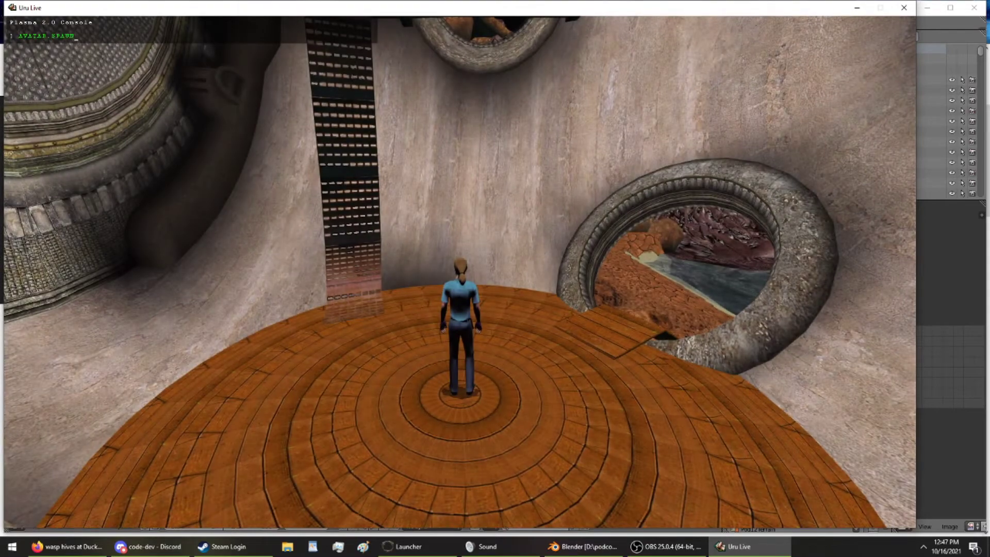
{"action": "key", "text": "Return"}
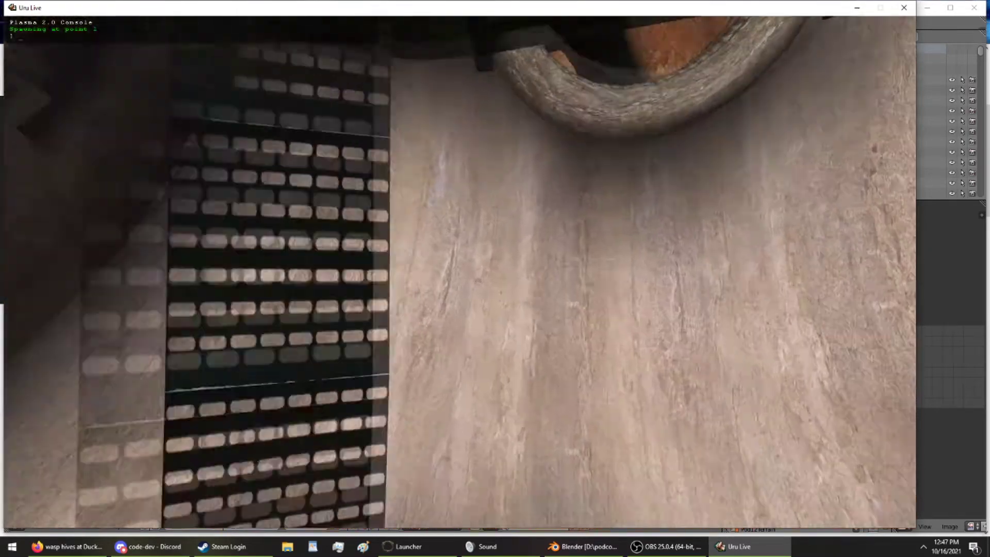
{"action": "key", "text": "grave"}
{"action": "key", "text": "grave"}
- Travel through the tunnels to the tree trunk and examine the wasp hive in the game from several angles
{"action": "key", "text": "Up"}
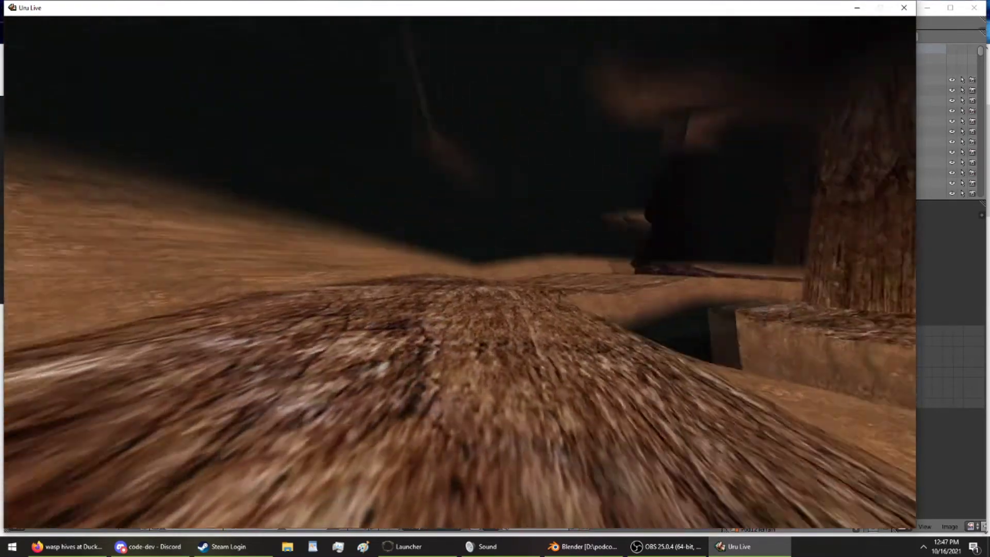
{"action": "key", "text": "Right"}
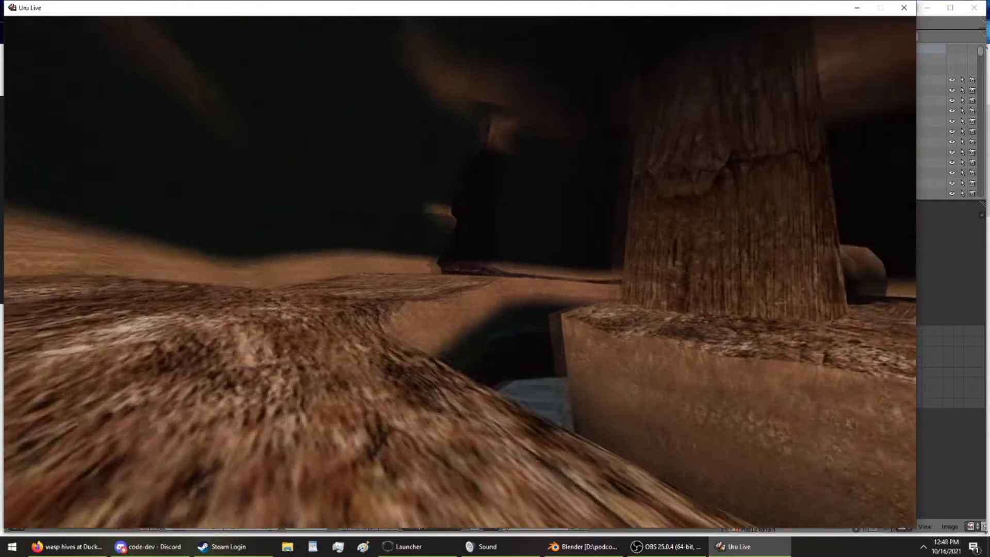
{"action": "key", "text": "Right"}
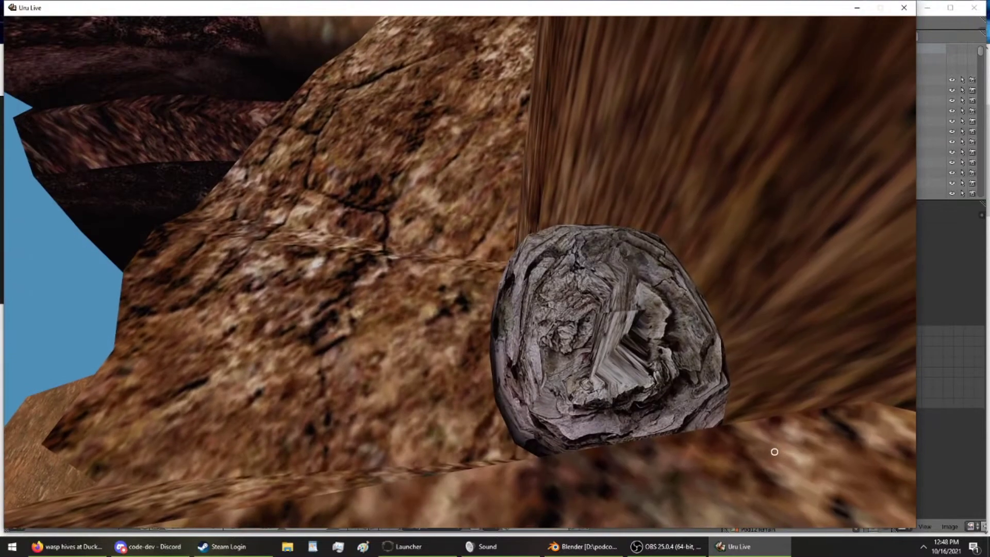
{"action": "left_click_drag", "start_coordinate": [774, 452], "coordinate": [463, 379]}
{"action": "mouse_move", "coordinate": [464, 379]}
{"action": "right_mouse_down"}
{"action": "mouse_move", "coordinate": [479, 286]}
{"action": "mouse_move", "coordinate": [497, 271]}
{"action": "mouse_move", "coordinate": [375, 264]}
{"action": "mouse_move", "coordinate": [540, 417]}
{"action": "mouse_move", "coordinate": [548, 239]}
{"action": "mouse_move", "coordinate": [522, 312]}
{"action": "mouse_move", "coordinate": [638, 382]}
{"action": "mouse_move", "coordinate": [356, 325]}
{"action": "mouse_move", "coordinate": [342, 281]}
{"action": "mouse_move", "coordinate": [325, 332]}
{"action": "right_mouse_up"}
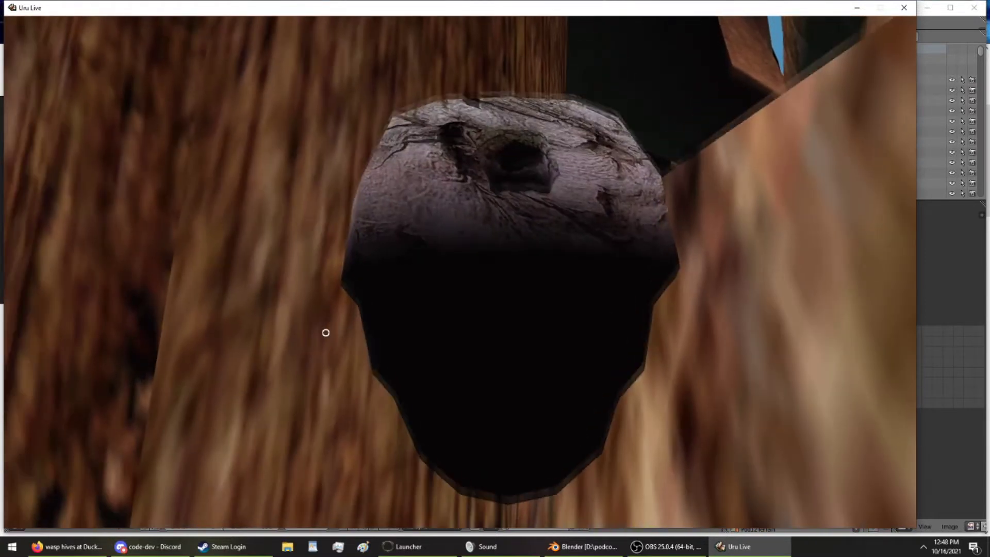
- Quit Uru Live, confirm the exit and return to Blender
{"action": "key", "text": "Escape"}
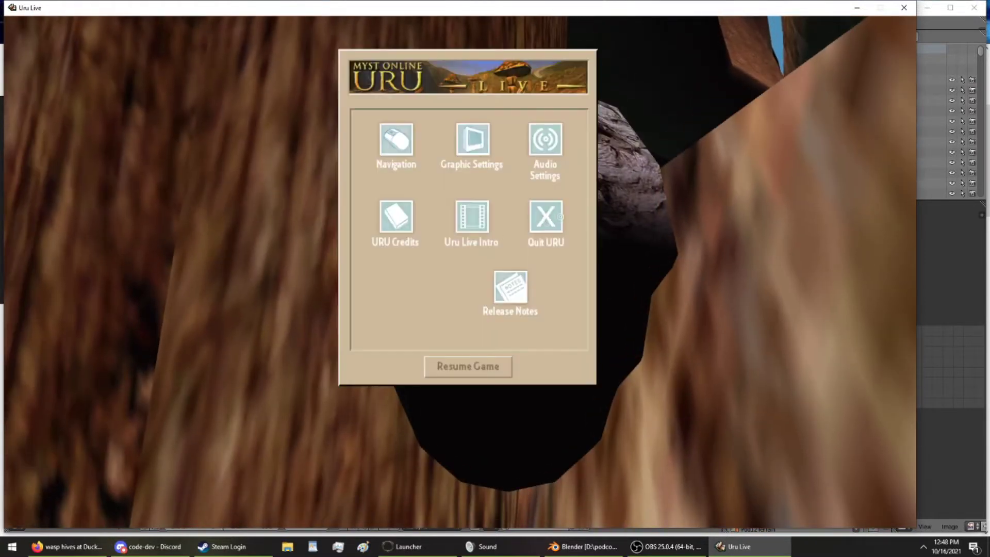
{"action": "left_click", "coordinate": [559, 225]}
{"action": "left_click", "coordinate": [508, 336]}
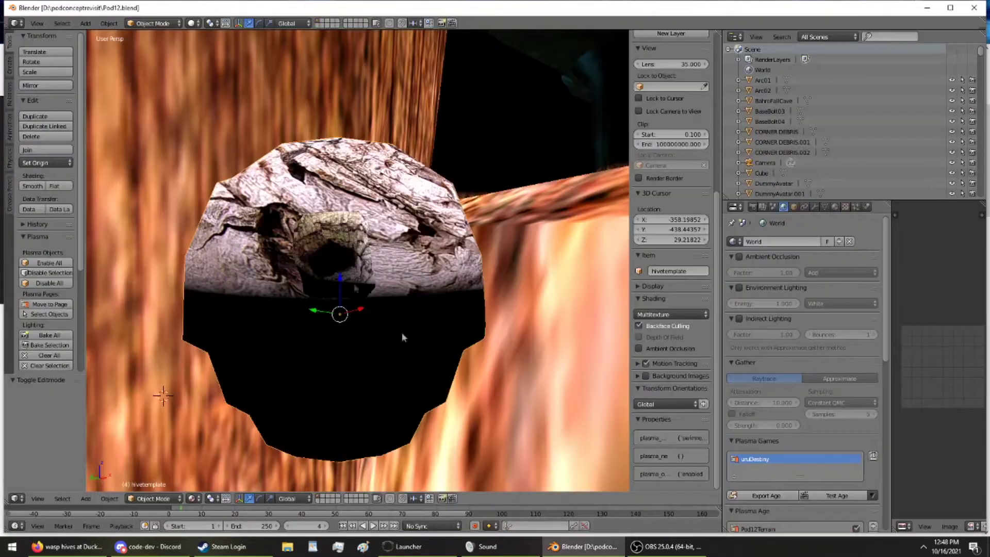
- Mirror the hive along global Z and move it 3.432 up along Z on the trunk
{"action": "left_click", "coordinate": [67, 85]}
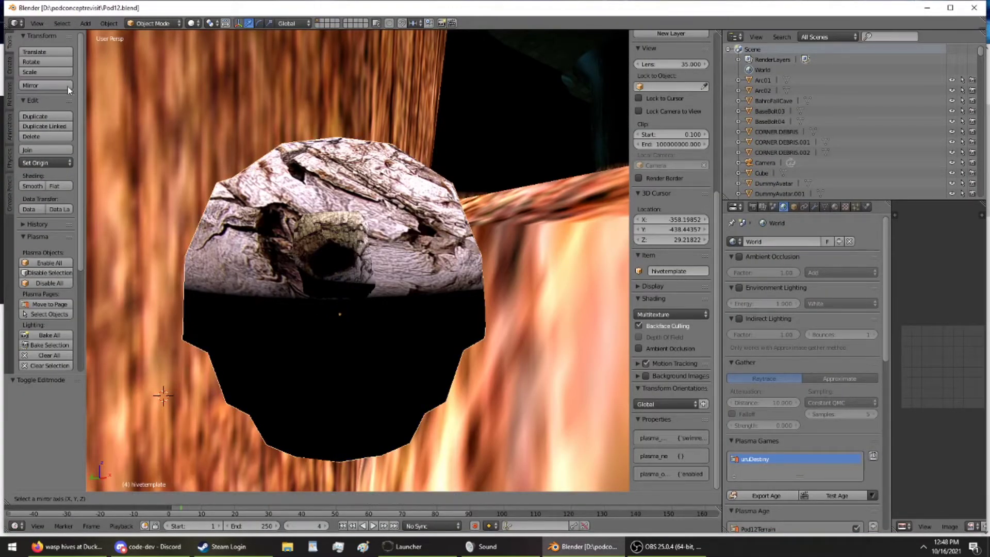
{"action": "key", "text": "z"}
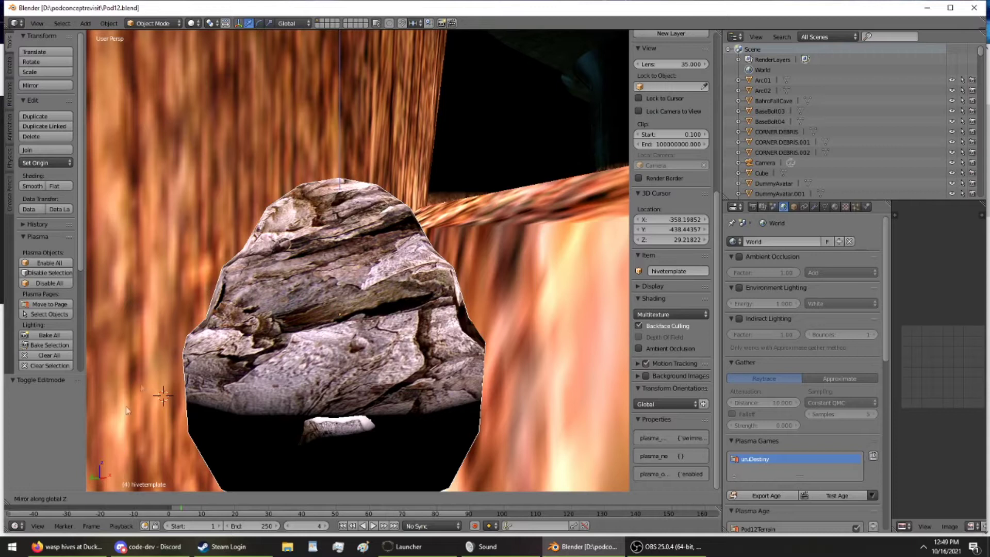
{"action": "left_click", "coordinate": [186, 221]}
{"action": "middle_click_drag", "start_coordinate": [297, 273], "coordinate": [329, 250]}
{"action": "left_click_drag", "start_coordinate": [357, 264], "coordinate": [334, 119]}
{"action": "middle_click_drag", "start_coordinate": [334, 119], "coordinate": [203, 177]}
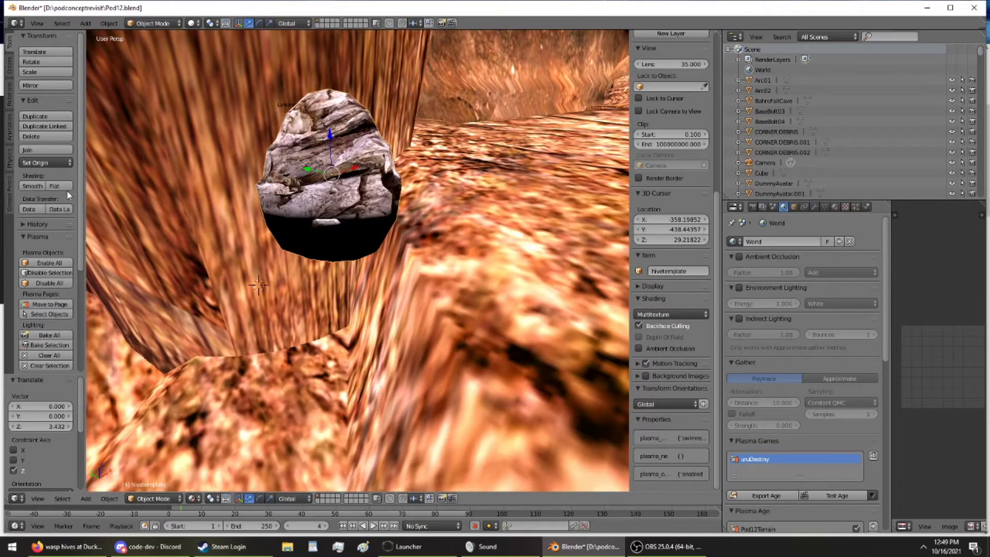
- Compare flat shading on the mirrored hive and set it to smooth shading
{"action": "left_click", "coordinate": [54, 186]}
{"action": "scroll", "coordinate": [172, 213], "scroll_direction": "up", "scroll_amount": 1}
{"action": "left_click", "coordinate": [41, 184]}
- Scale the hive up about 1.4 times and move it -0.038 along X against the trunk
{"action": "mouse_move", "coordinate": [217, 211]}
{"action": "middle_mouse_down"}
{"action": "mouse_move", "coordinate": [292, 220]}
{"action": "mouse_move", "coordinate": [311, 180]}
{"action": "mouse_move", "coordinate": [354, 311]}
{"action": "mouse_move", "coordinate": [334, 249]}
{"action": "mouse_move", "coordinate": [373, 306]}
{"action": "middle_mouse_up"}
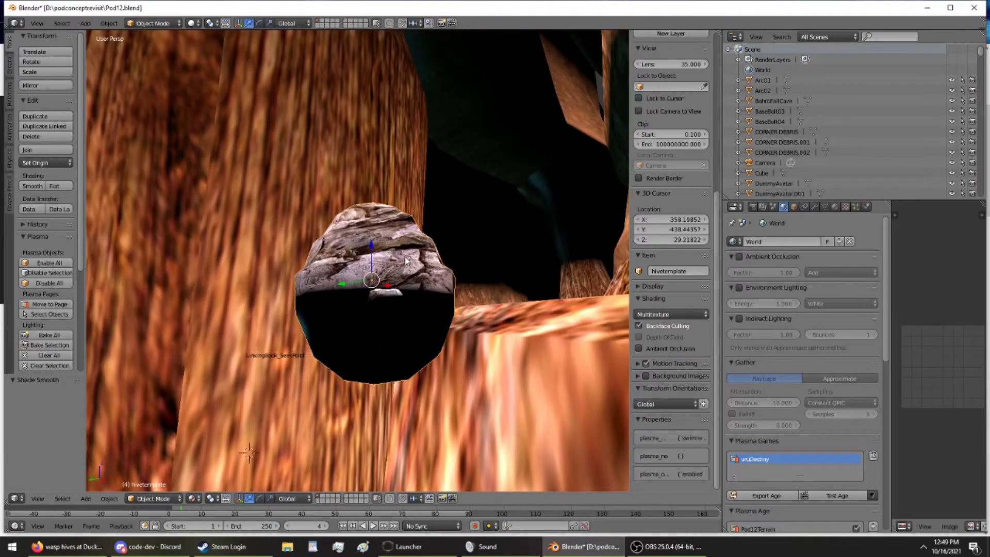
{"action": "key", "text": "s"}
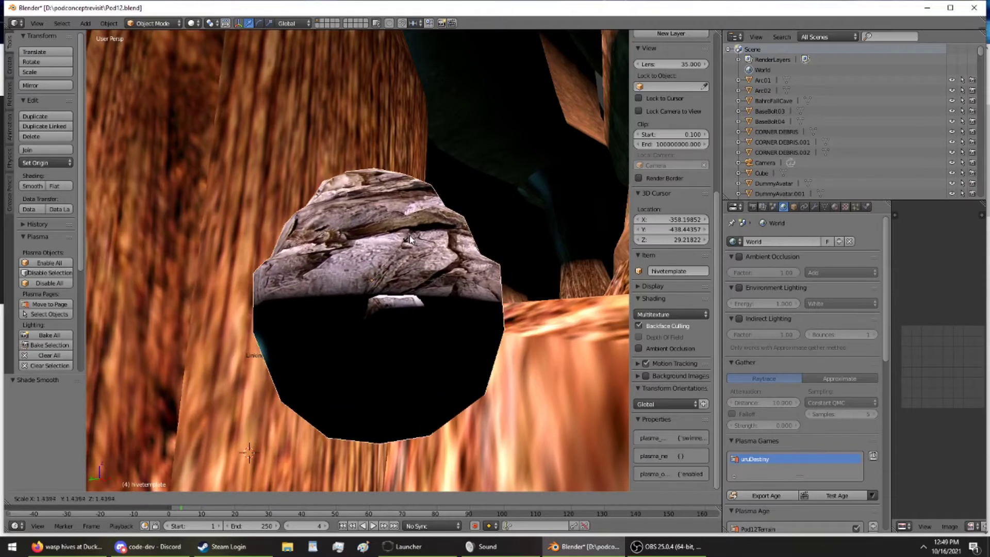
{"action": "left_click", "coordinate": [414, 247]}
{"action": "middle_click_drag", "start_coordinate": [414, 246], "coordinate": [387, 265]}
{"action": "left_click_drag", "start_coordinate": [361, 266], "coordinate": [398, 272]}
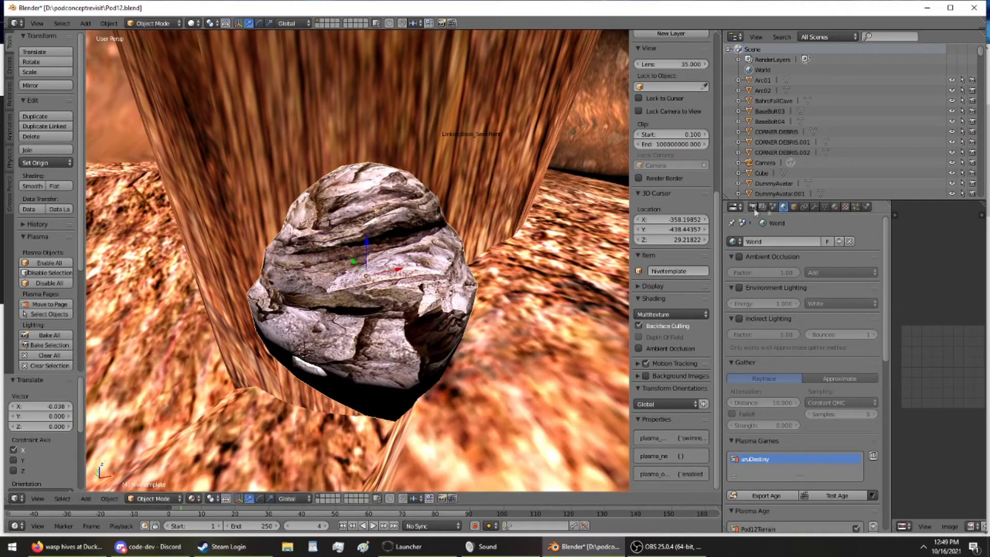
- Show the hive's Plasma modifier settings and inspect its placement on the trunk from several angles
{"action": "left_click", "coordinate": [866, 207]}
{"action": "middle_click_drag", "start_coordinate": [335, 250], "coordinate": [364, 347]}
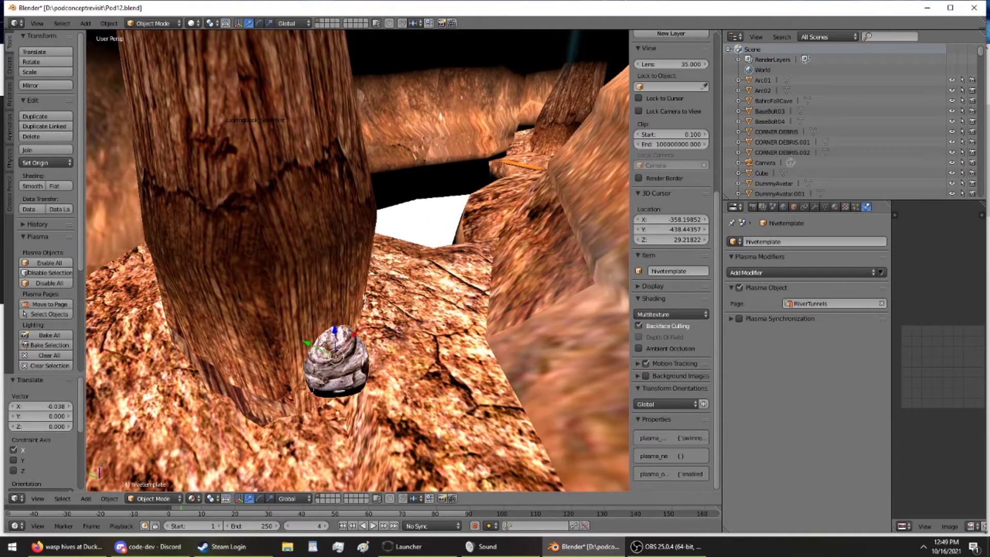
{"action": "middle_click_drag", "start_coordinate": [225, 323], "coordinate": [308, 220]}
{"action": "middle_click_drag", "start_coordinate": [449, 142], "coordinate": [376, 184]}
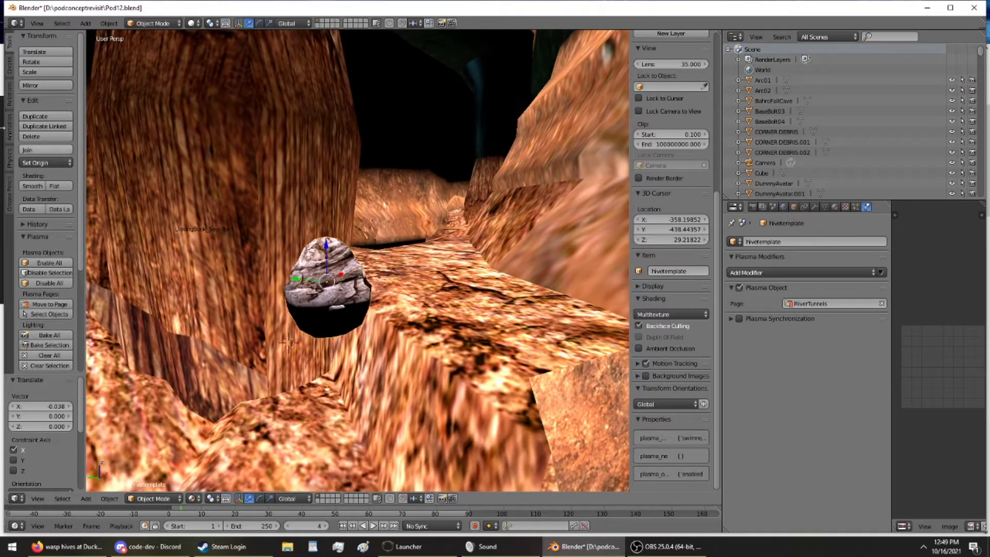
- Duplicate the trunk hive and raise the copy 41.476 along Z above the tunnel floor
{"action": "left_click", "coordinate": [52, 114]}
{"action": "left_click", "coordinate": [174, 59]}
{"action": "right_click", "coordinate": [322, 261]}
{"action": "mouse_move", "coordinate": [326, 257]}
{"action": "left_mouse_down"}
{"action": "mouse_move", "coordinate": [325, 227]}
{"action": "mouse_move", "coordinate": [325, 248]}
{"action": "left_mouse_up"}
{"action": "right_click", "coordinate": [420, 226]}
{"action": "right_click", "coordinate": [449, 232]}
{"action": "middle_click_drag", "start_coordinate": [448, 232], "coordinate": [360, 336]}
{"action": "scroll", "coordinate": [447, 316], "scroll_direction": "down", "scroll_amount": 3}
{"action": "left_click_drag", "start_coordinate": [341, 321], "coordinate": [414, 106]}
{"action": "middle_click_drag", "start_coordinate": [413, 106], "coordinate": [369, 127]}
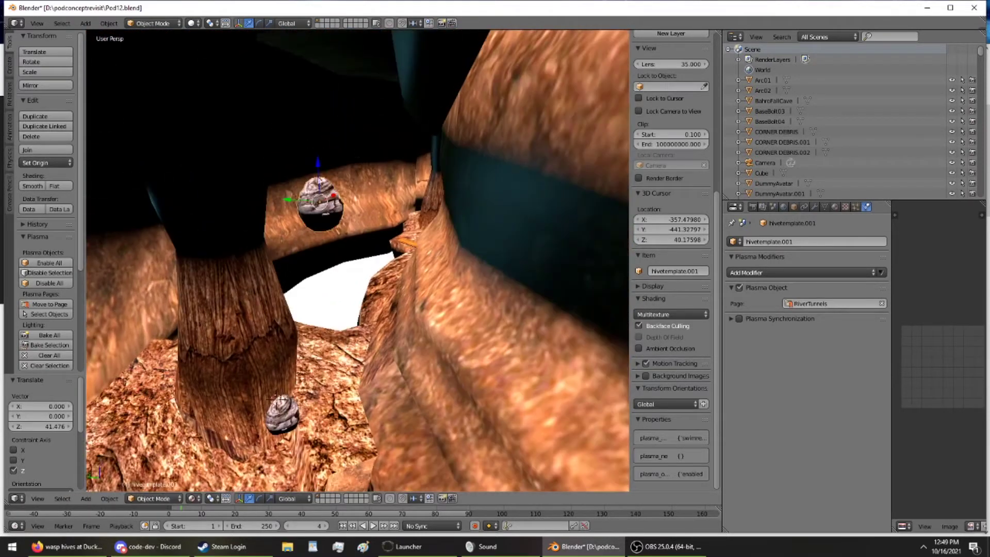
- Move the hive copy -19.342 along Y toward the tunnel wall and rotate it -86.2° about Z
{"action": "left_click_drag", "start_coordinate": [292, 199], "coordinate": [408, 203]}
{"action": "middle_click_drag", "start_coordinate": [409, 204], "coordinate": [605, 268]}
{"action": "key", "text": "r"}
{"action": "key", "text": "z"}
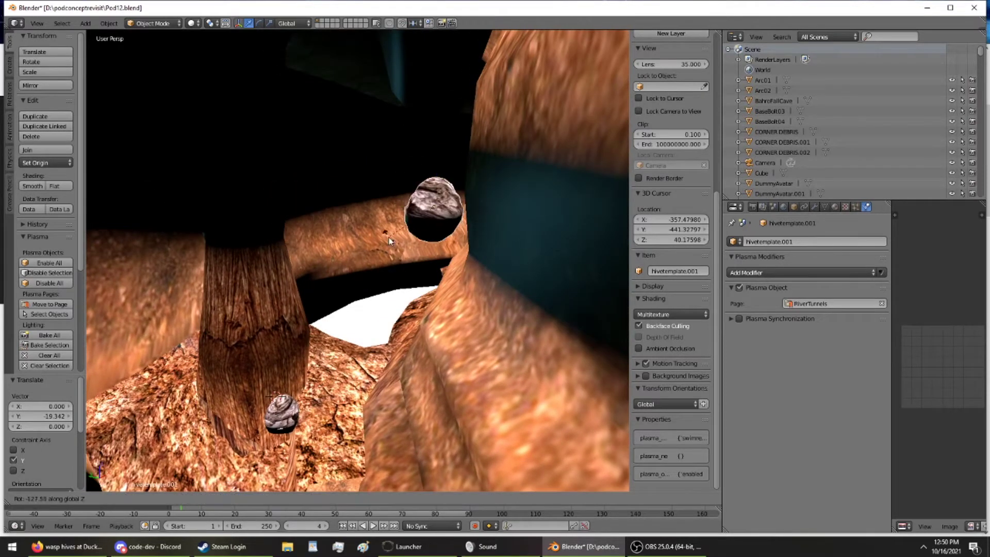
{"action": "left_click", "coordinate": [418, 240]}
- Scale the hive copy up about 1.8 times, then raise it and shift it -4.999 along Y toward the wall
{"action": "key", "text": "s"}
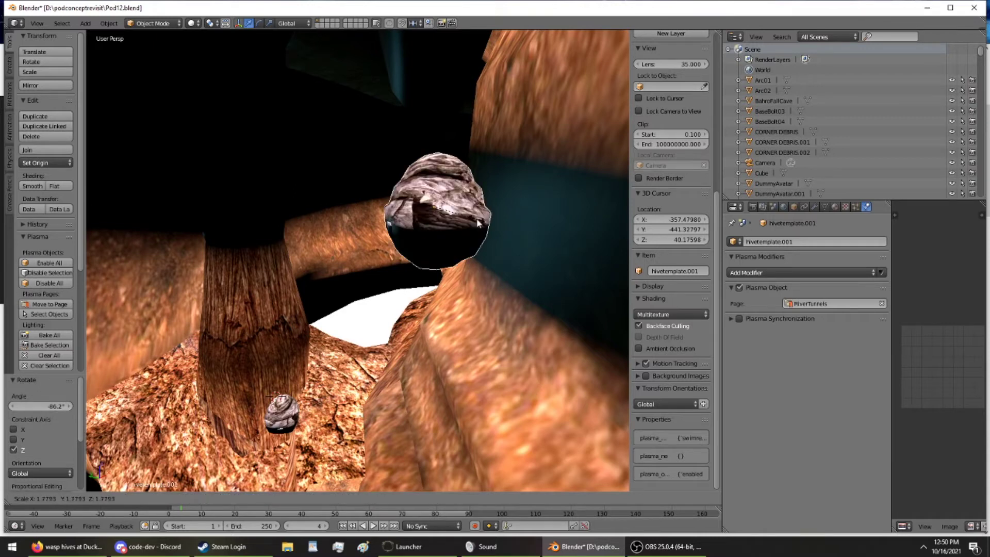
{"action": "key", "text": "Return"}
{"action": "left_click_drag", "start_coordinate": [434, 195], "coordinate": [425, 107]}
{"action": "left_click_drag", "start_coordinate": [439, 113], "coordinate": [467, 109]}
{"action": "middle_click_drag", "start_coordinate": [467, 109], "coordinate": [460, 146]}
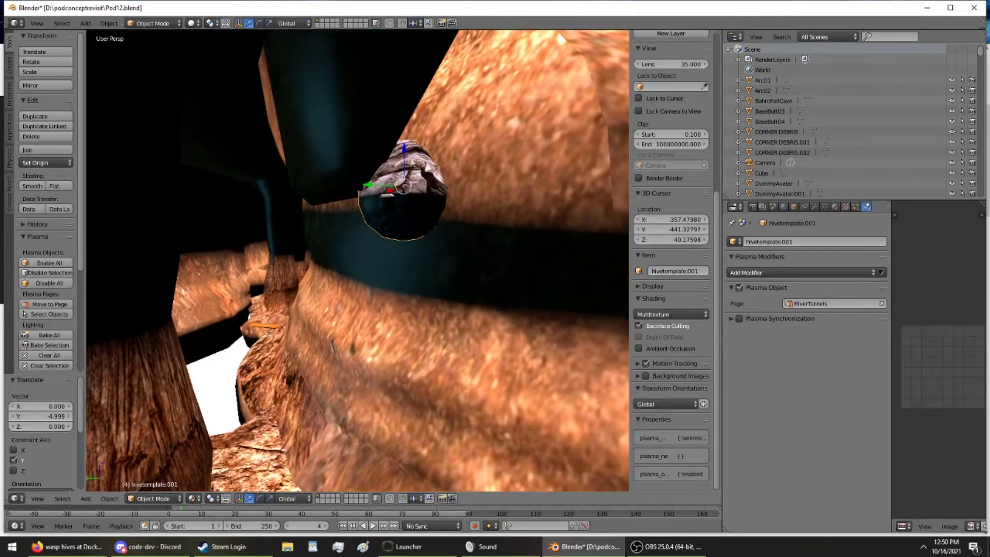
- Raise the wall hive 6.078 along Z and rotate it 42.3° about Z
{"action": "key", "text": "g"}
{"action": "key", "text": "y"}
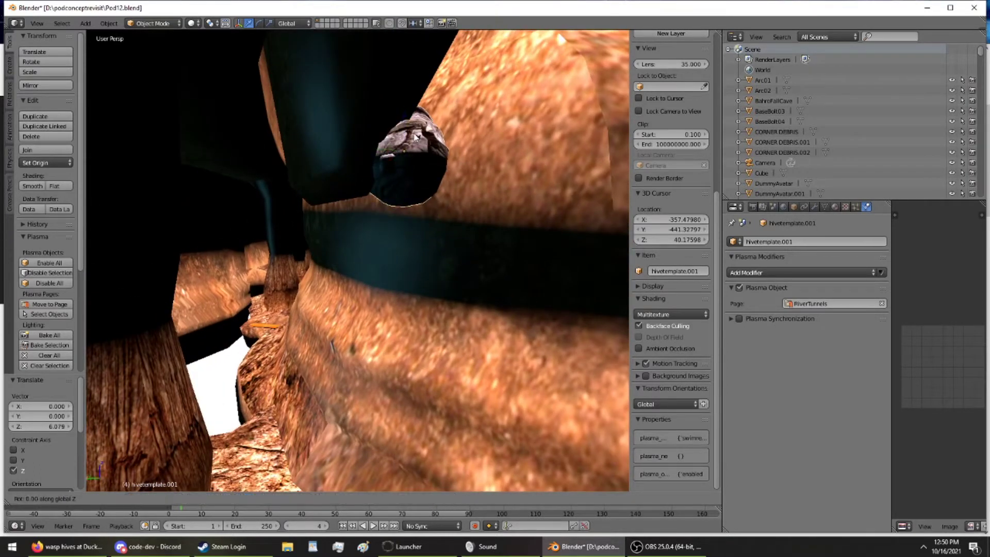
{"action": "middle_click_drag", "start_coordinate": [403, 149], "coordinate": [238, 166]}
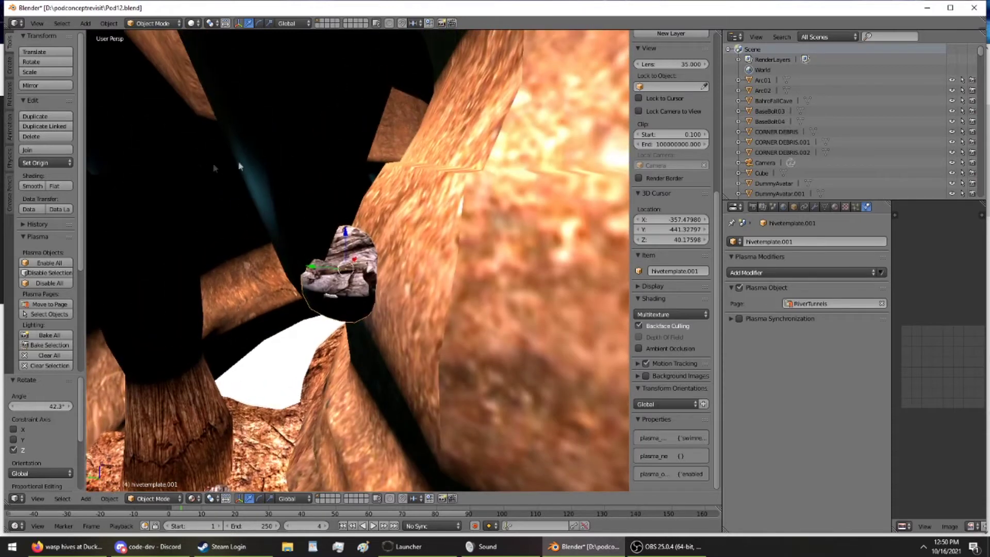
- Duplicate the wall hive with an offset of X 5.577, Y -3.986, Z 14.987, and scale the upper copy by 1.180
{"action": "left_click", "coordinate": [37, 125]}
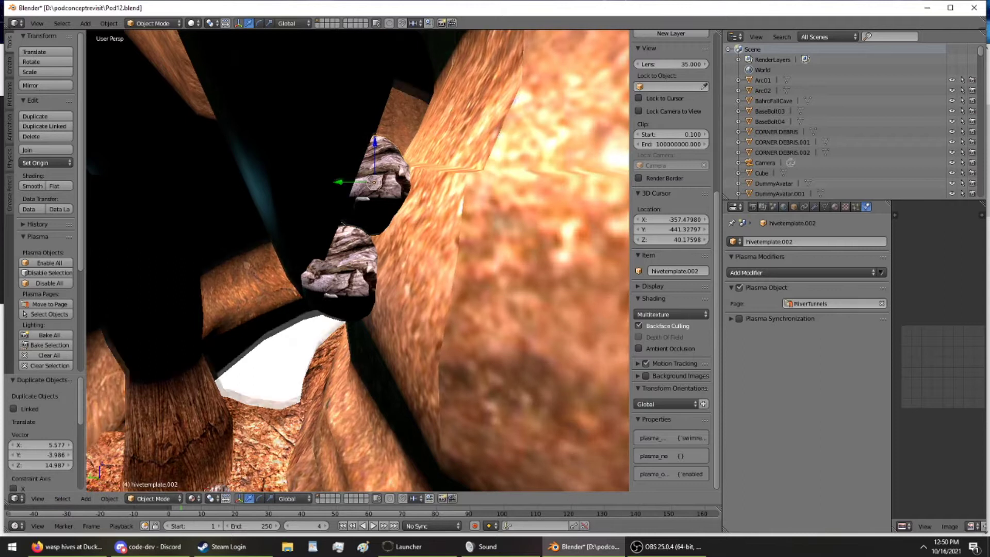
{"action": "middle_click_drag", "start_coordinate": [299, 361], "coordinate": [317, 324]}
{"action": "left_click_drag", "start_coordinate": [437, 149], "coordinate": [404, 205]}
{"action": "middle_click_drag", "start_coordinate": [403, 205], "coordinate": [469, 135]}
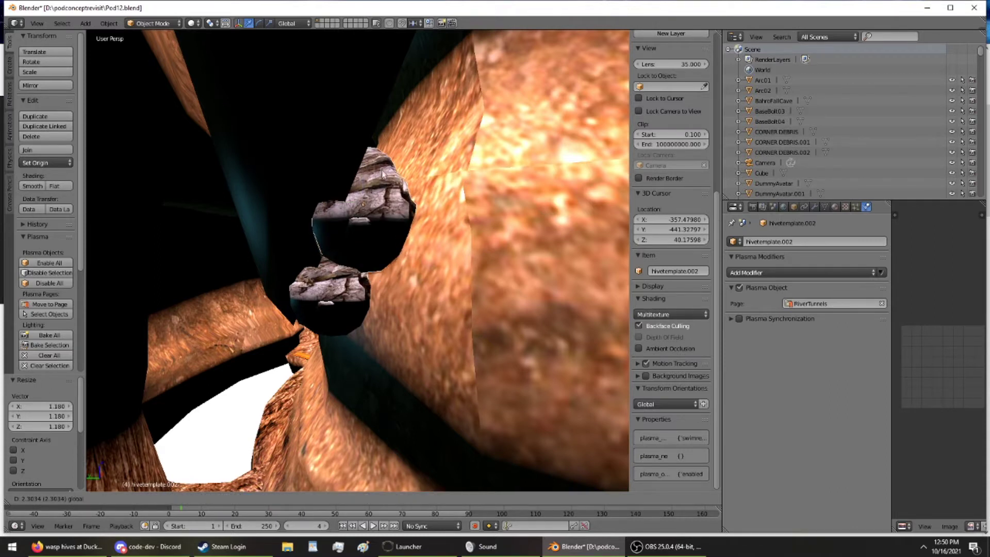
- Shift the enlarged upper hive along its axes to seat it against the tunnel wall above the first copy
{"action": "left_click_drag", "start_coordinate": [330, 215], "coordinate": [346, 215]}
{"action": "middle_click_drag", "start_coordinate": [346, 215], "coordinate": [298, 255]}
{"action": "left_click_drag", "start_coordinate": [423, 194], "coordinate": [410, 197]}
{"action": "middle_click_drag", "start_coordinate": [410, 197], "coordinate": [446, 278]}
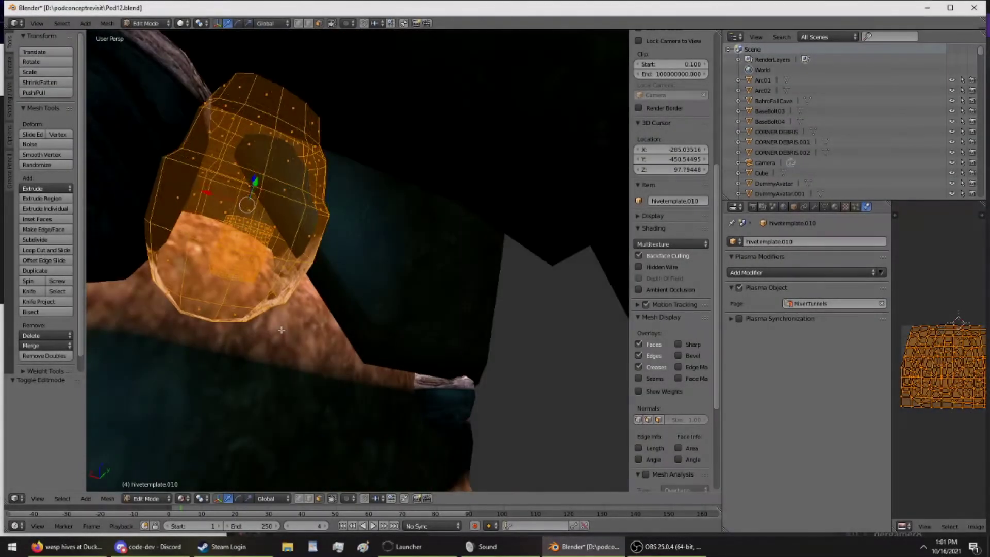
- Recalculate the normals of hivetemplate.010 to face outward and return to Object Mode
{"action": "middle_click_drag", "start_coordinate": [281, 329], "coordinate": [410, 345]}
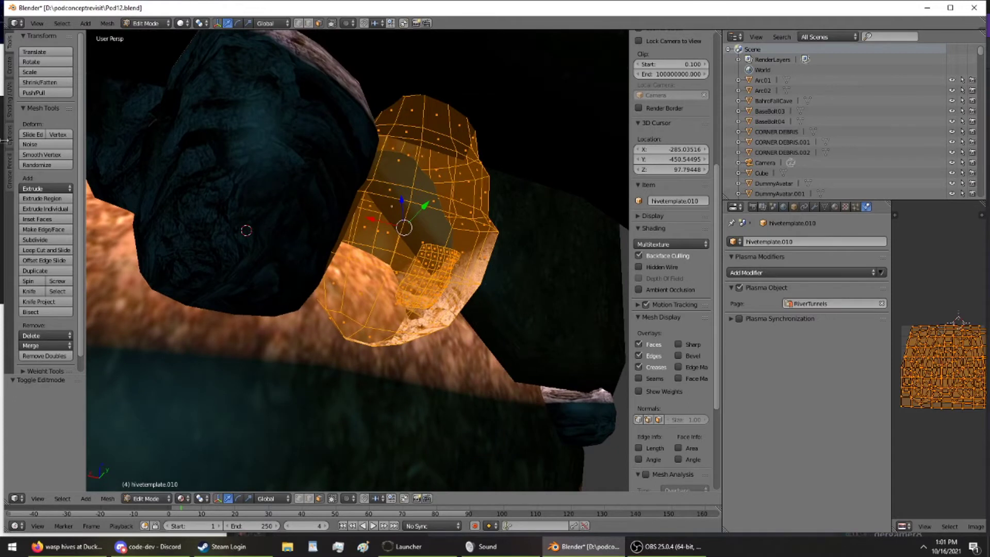
{"action": "left_click", "coordinate": [9, 107]}
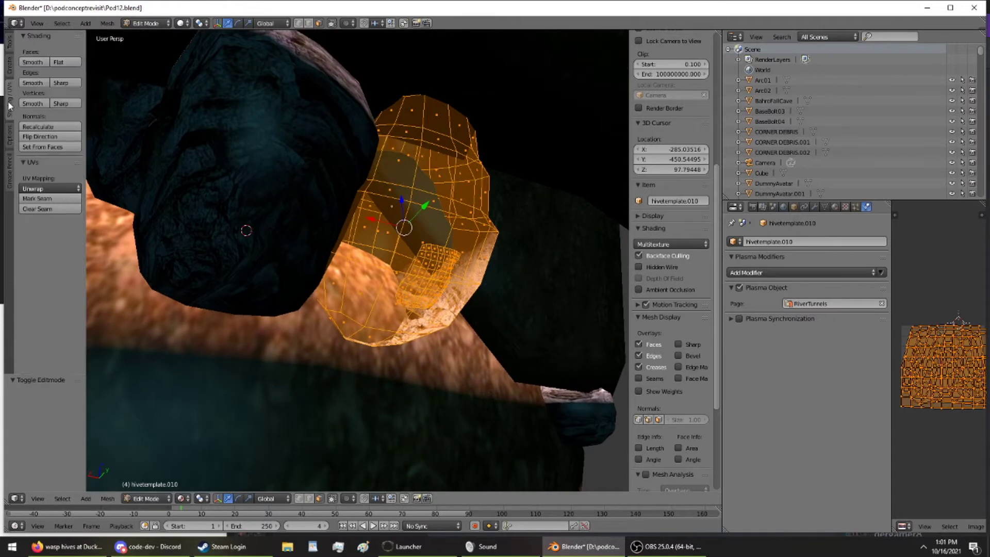
{"action": "left_click", "coordinate": [33, 126]}
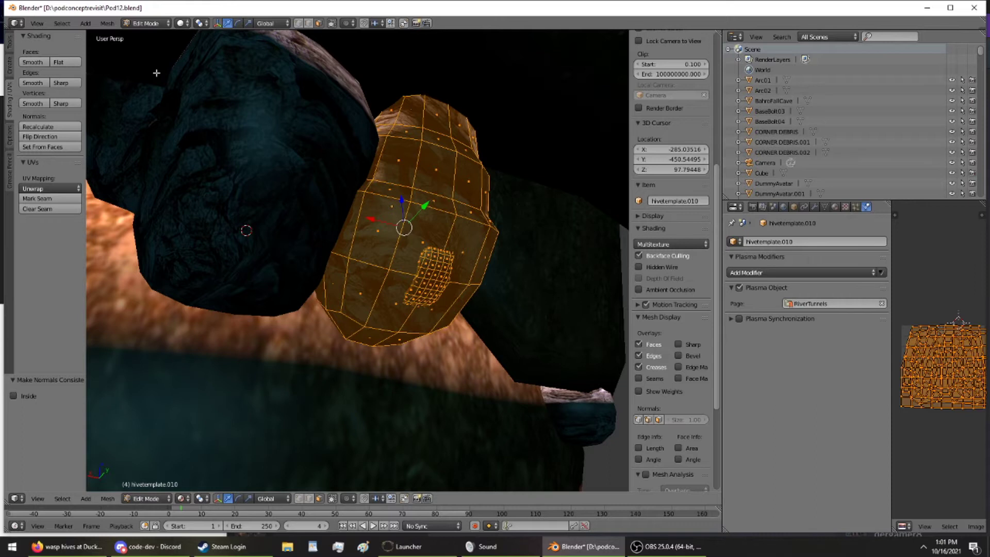
{"action": "left_click", "coordinate": [166, 36]}
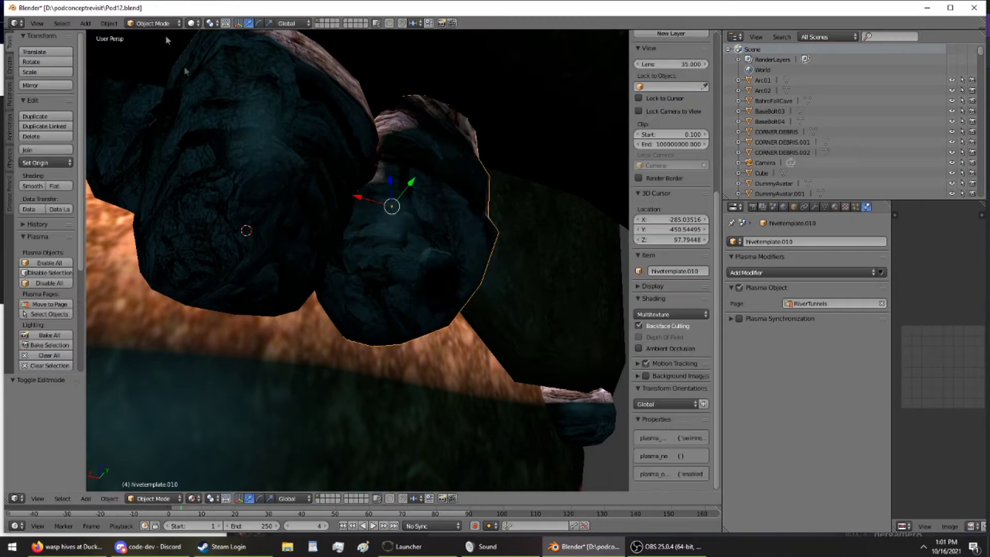
- Apply the scale of the neighbouring hive, hivetemplate.013, recalculate its normals outward and return to Object Mode
{"action": "key", "text": "ctrl+a"}
{"action": "left_click", "coordinate": [209, 106]}
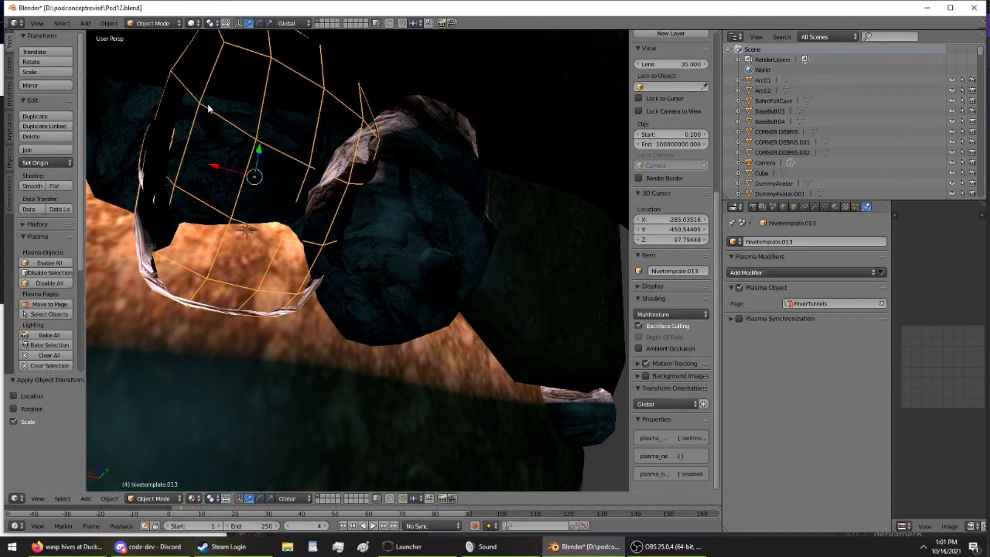
{"action": "middle_click_drag", "start_coordinate": [230, 32], "coordinate": [58, 143]}
{"action": "left_click", "coordinate": [152, 24]}
{"action": "left_click", "coordinate": [154, 46]}
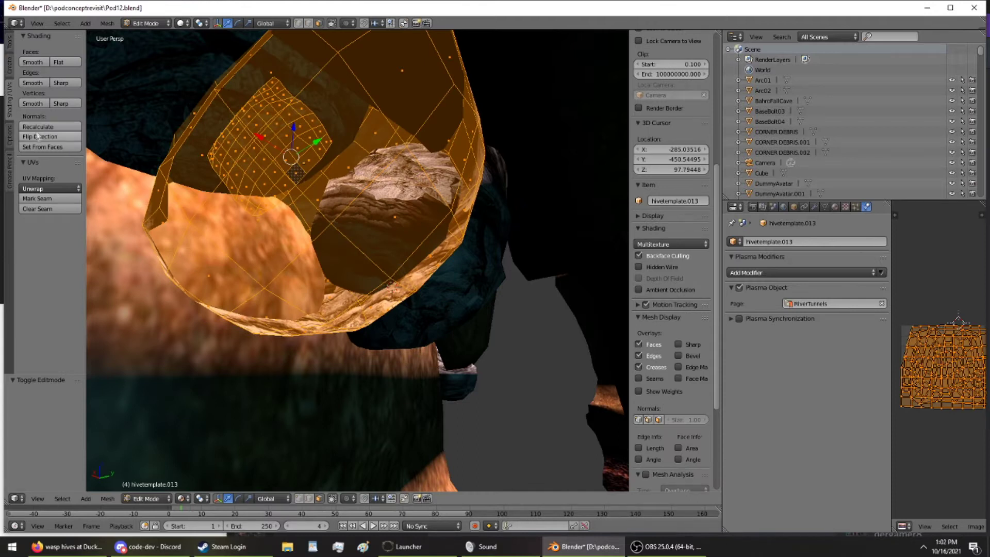
{"action": "left_click", "coordinate": [33, 125]}
{"action": "left_click", "coordinate": [145, 23]}
{"action": "left_click", "coordinate": [148, 35]}
- Select hivetemplate.012, apply its scale and recalculate its normals outward in Edit Mode
{"action": "middle_click_drag", "start_coordinate": [242, 139], "coordinate": [378, 202]}
{"action": "right_click", "coordinate": [375, 187]}
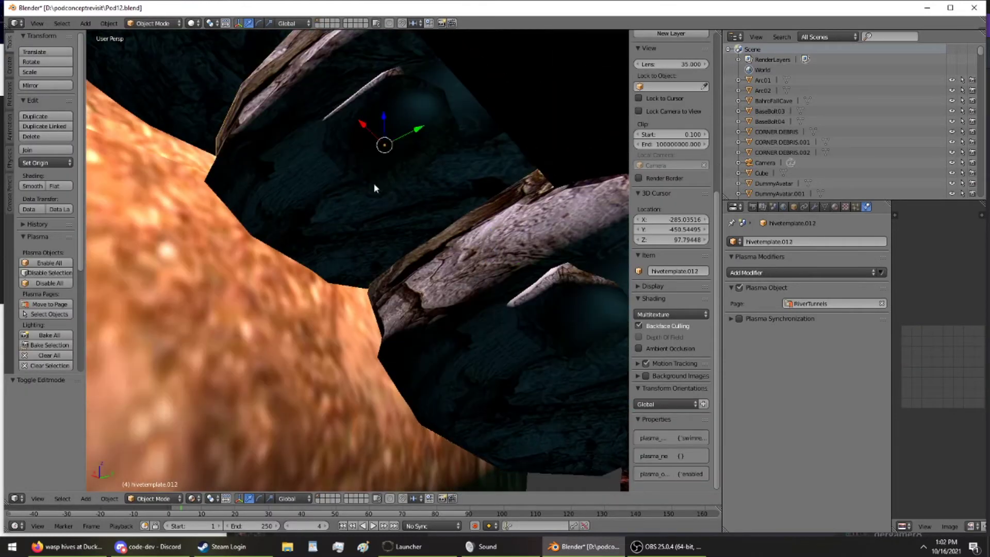
{"action": "key", "text": "ctrl+a"}
{"action": "left_click", "coordinate": [225, 75]}
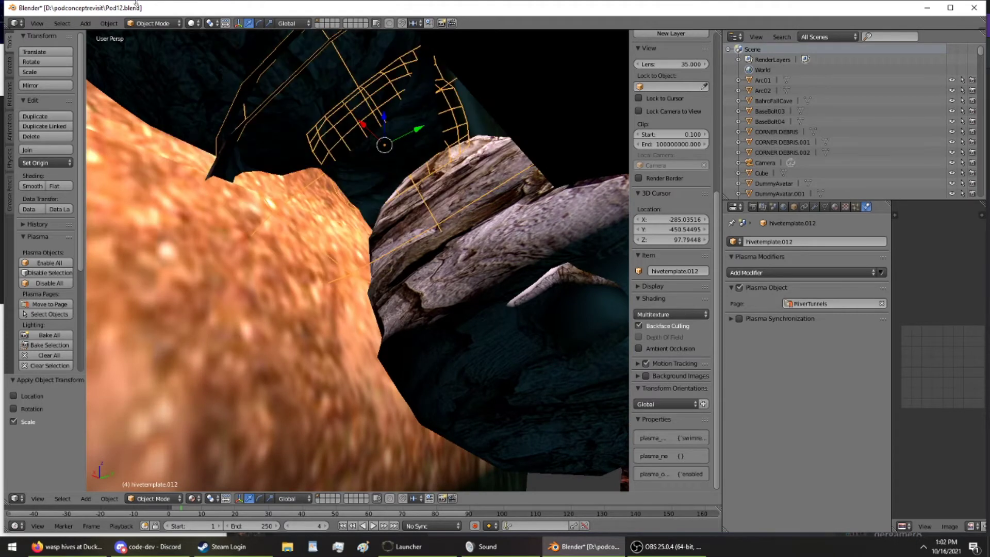
{"action": "left_click", "coordinate": [136, 24]}
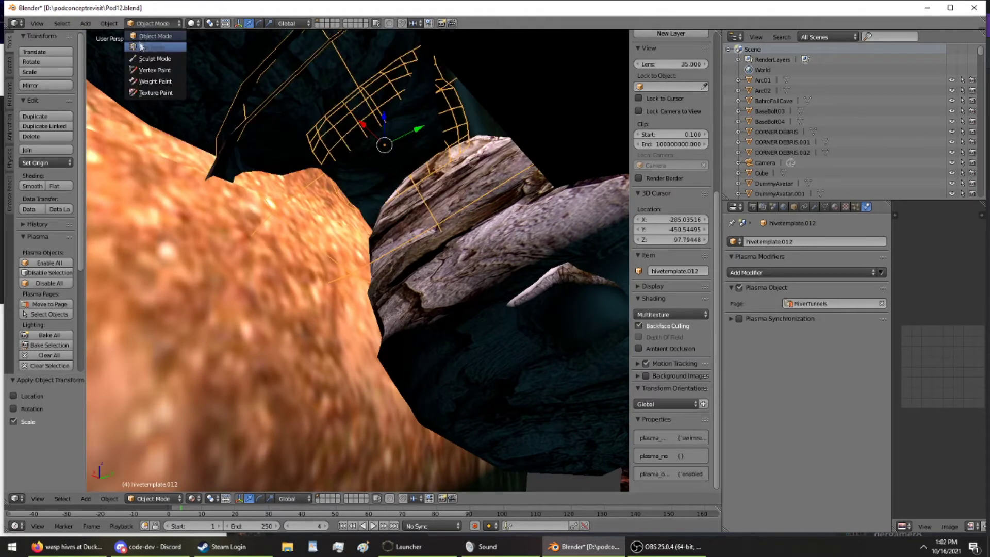
{"action": "left_click", "coordinate": [142, 47]}
{"action": "left_click", "coordinate": [37, 127]}
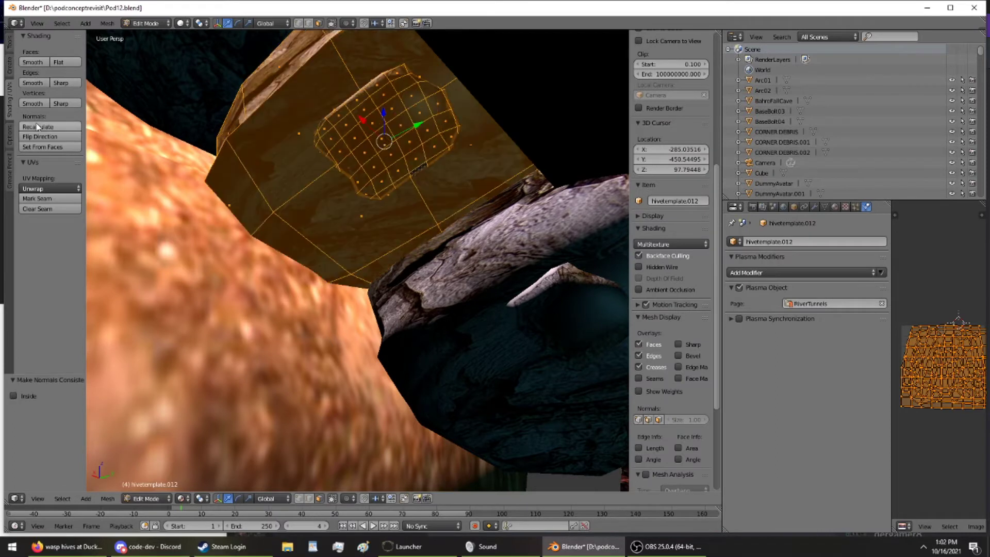
- Return to Object Mode, select hivetemplate.011 and apply its scale
{"action": "left_click", "coordinate": [150, 36]}
{"action": "middle_click_drag", "start_coordinate": [176, 63], "coordinate": [310, 166], "text": "shift"}
{"action": "right_click", "coordinate": [330, 141]}
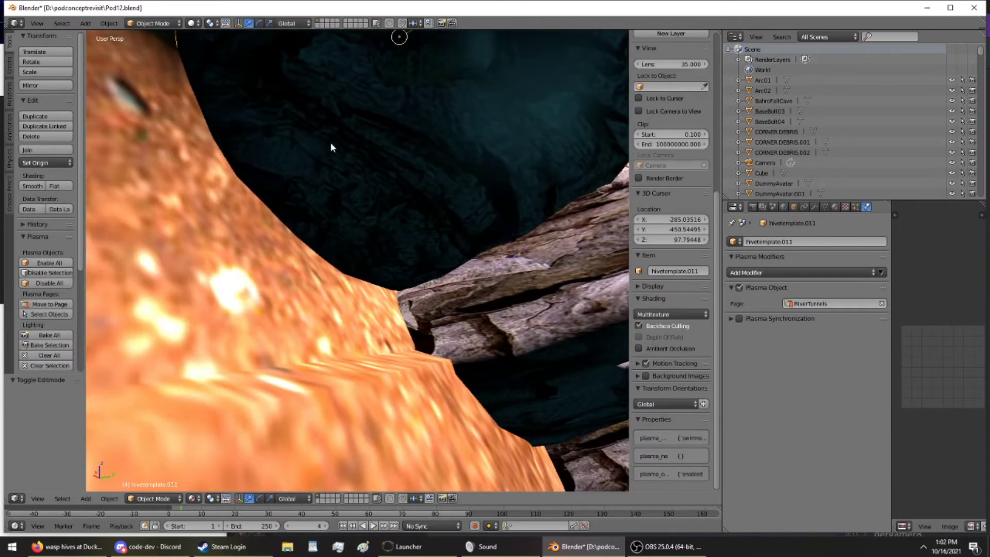
{"action": "key", "text": "ctrl+a"}
{"action": "left_click", "coordinate": [330, 142]}
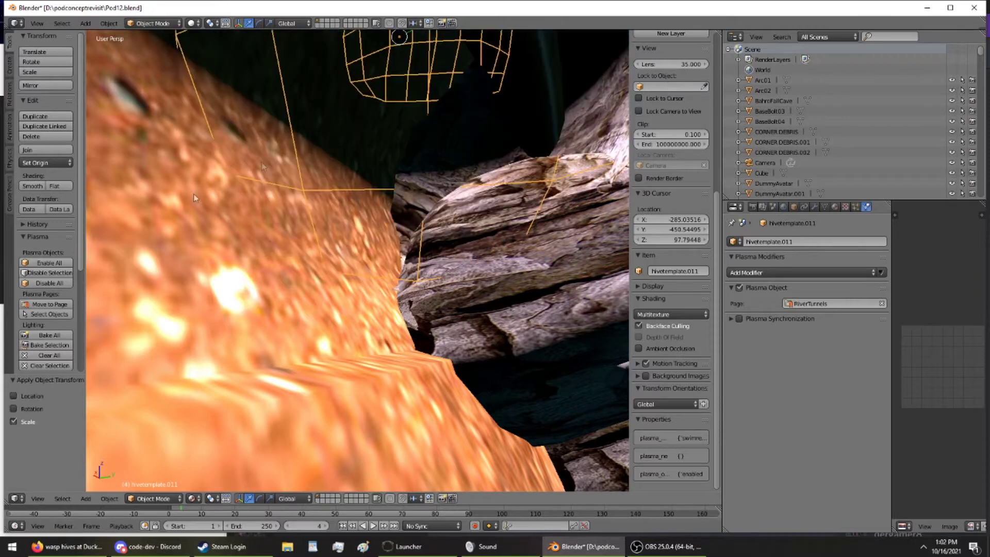
- Recalculate the normals of hivetemplate.011 to face outward in Edit Mode and return to Object Mode
{"action": "left_click", "coordinate": [150, 47]}
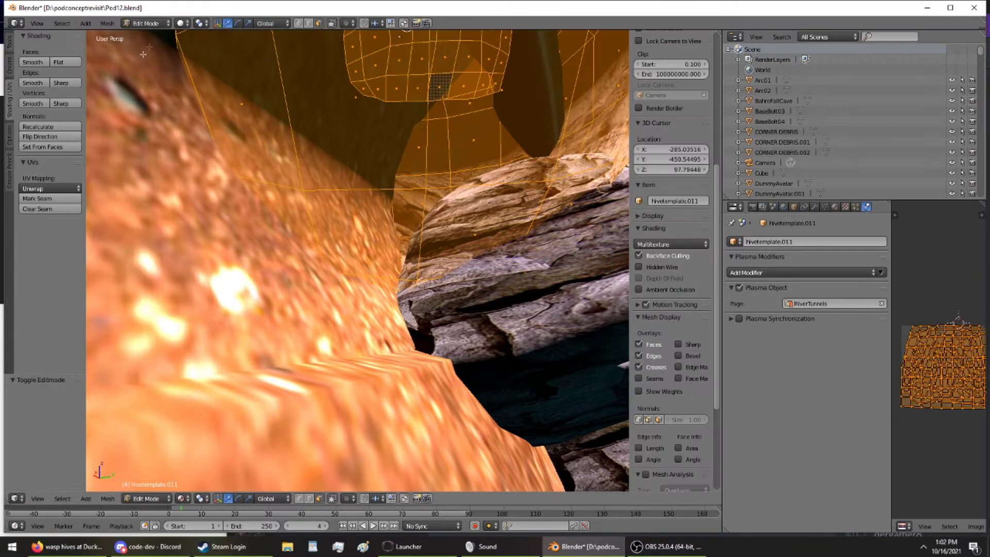
{"action": "left_click", "coordinate": [29, 129]}
{"action": "scroll", "coordinate": [170, 278], "scroll_direction": "down", "scroll_amount": 9}
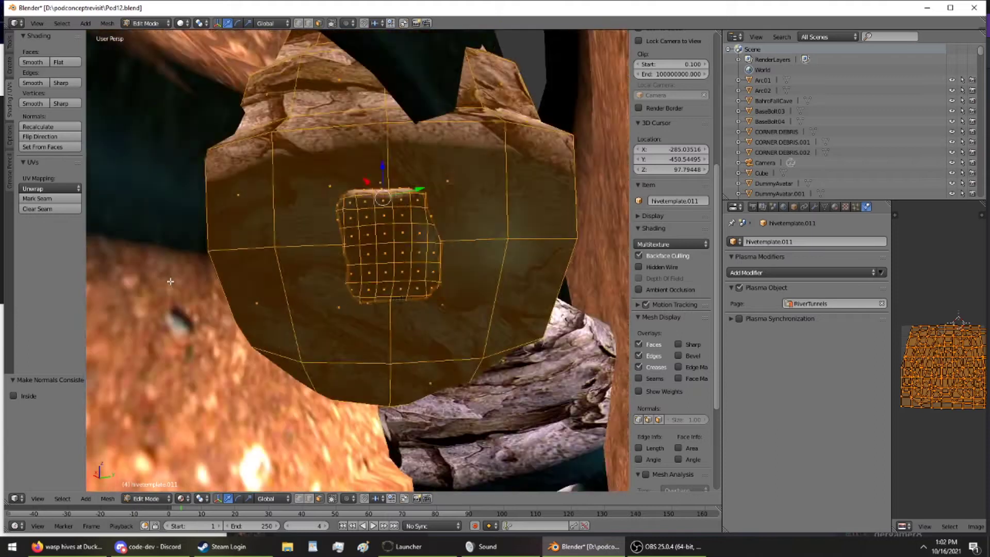
{"action": "middle_click_drag", "start_coordinate": [176, 270], "coordinate": [538, 154]}
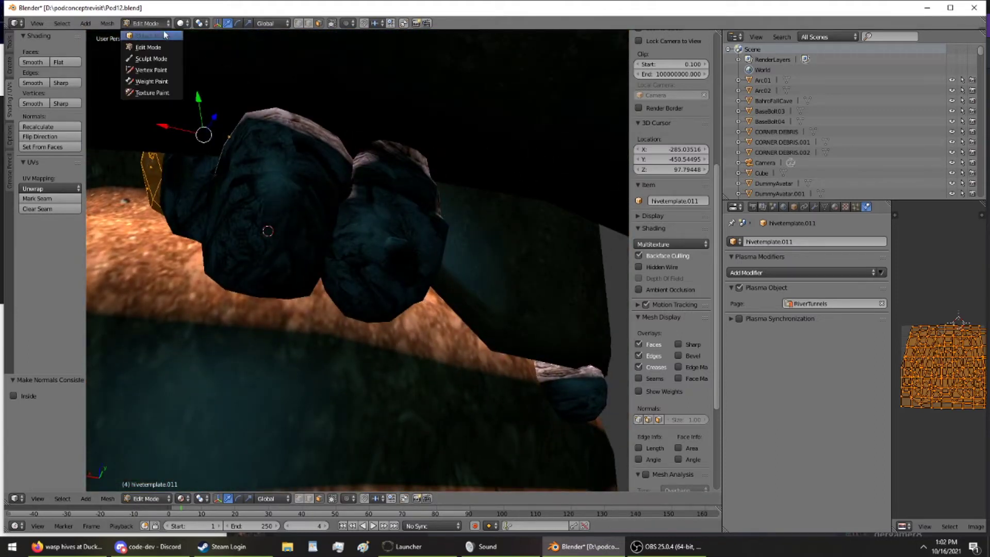
{"action": "left_click", "coordinate": [165, 35]}
- Apply the scale of the remaining hives further along the tunnel wall, including hivetemplate.005
{"action": "scroll", "coordinate": [586, 252], "scroll_direction": "up", "scroll_amount": 10}
{"action": "middle_click_drag", "start_coordinate": [599, 295], "coordinate": [399, 262]}
{"action": "key", "text": "ctrl+a"}
{"action": "left_click", "coordinate": [398, 257]}
{"action": "middle_click_drag", "start_coordinate": [398, 256], "coordinate": [385, 152]}
{"action": "key", "text": "ctrl+a"}
{"action": "left_click", "coordinate": [362, 232]}
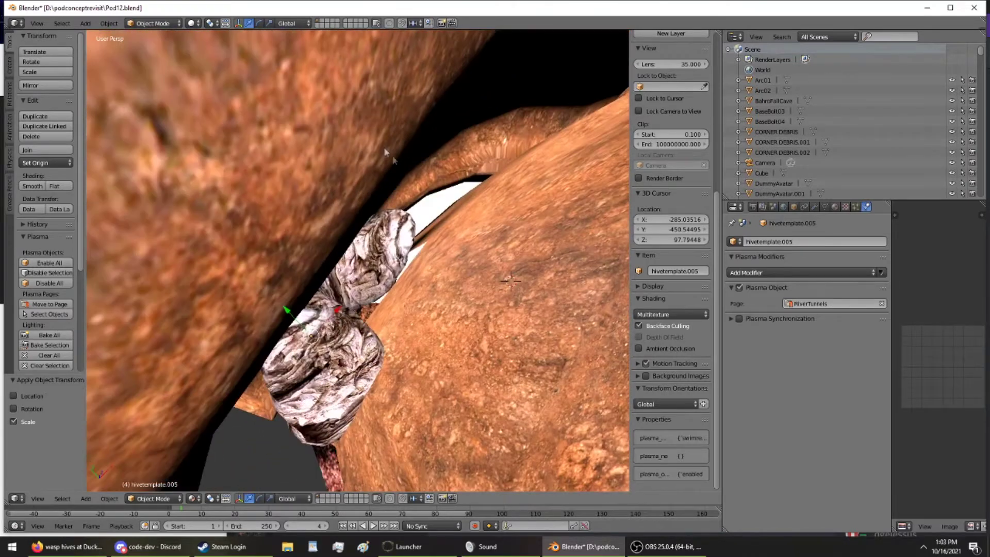
- Extrude the narrow wall face of rivercaves above the hives by about 29.69 in Edit Mode
{"action": "right_click", "coordinate": [457, 281]}
{"action": "left_click", "coordinate": [152, 23]}
{"action": "left_click", "coordinate": [150, 49]}
{"action": "middle_click_drag", "start_coordinate": [160, 72], "coordinate": [249, 119]}
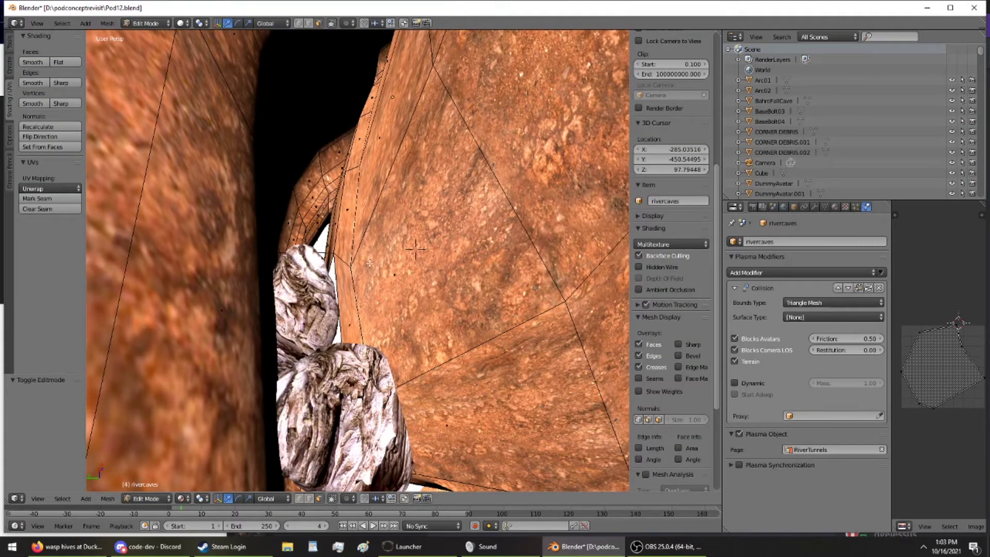
{"action": "middle_click_drag", "start_coordinate": [310, 229], "coordinate": [298, 196]}
{"action": "left_click", "coordinate": [10, 41]}
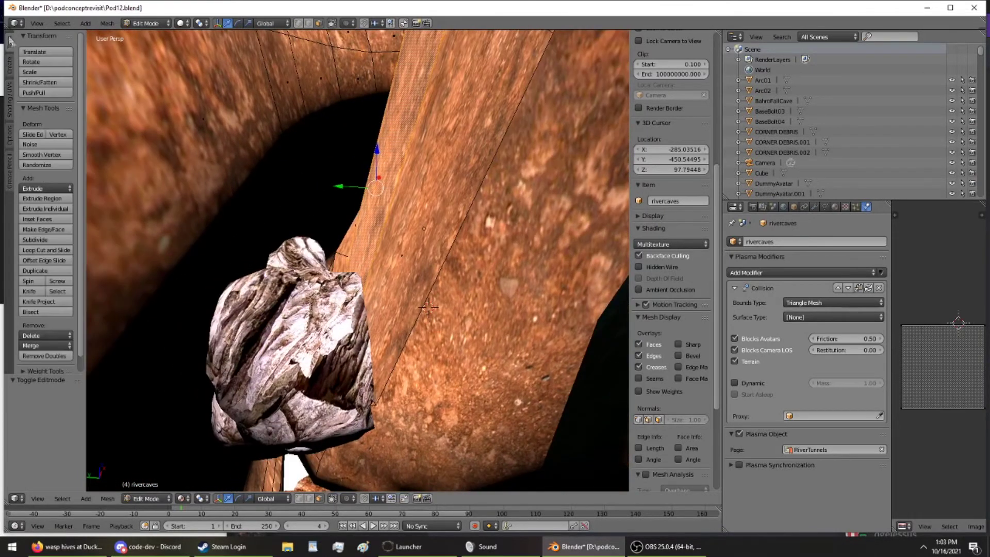
{"action": "left_click", "coordinate": [43, 110]}
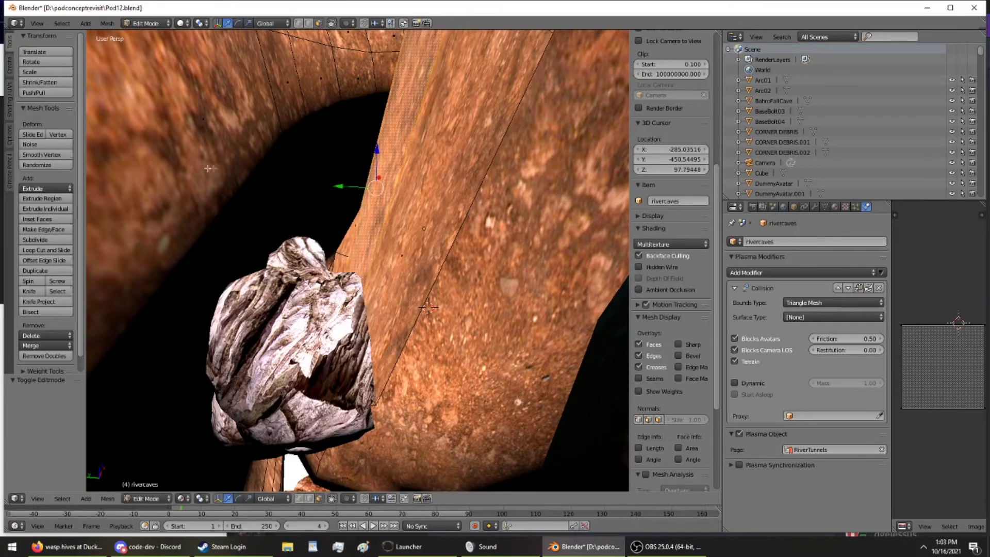
{"action": "left_click", "coordinate": [71, 199]}
{"action": "left_click", "coordinate": [458, 146]}
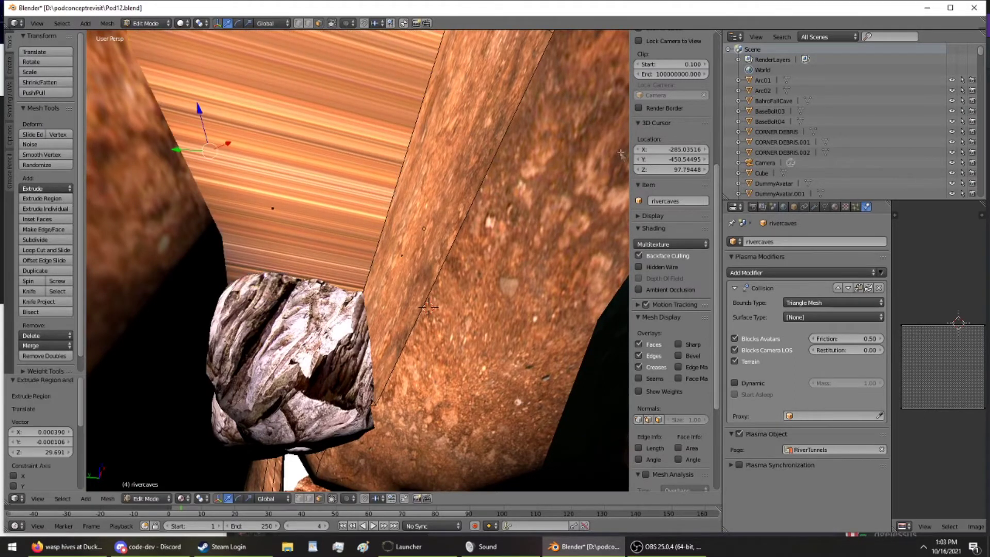
- Rotate the extruded rivercaves face by about -19.6° around global X and scale it by about 1.2
{"action": "scroll", "coordinate": [458, 146], "scroll_direction": "down", "scroll_amount": 2}
{"action": "mouse_move", "coordinate": [457, 146]}
{"action": "middle_mouse_down"}
{"action": "mouse_move", "coordinate": [471, 176]}
{"action": "mouse_move", "coordinate": [447, 159]}
{"action": "middle_mouse_up"}
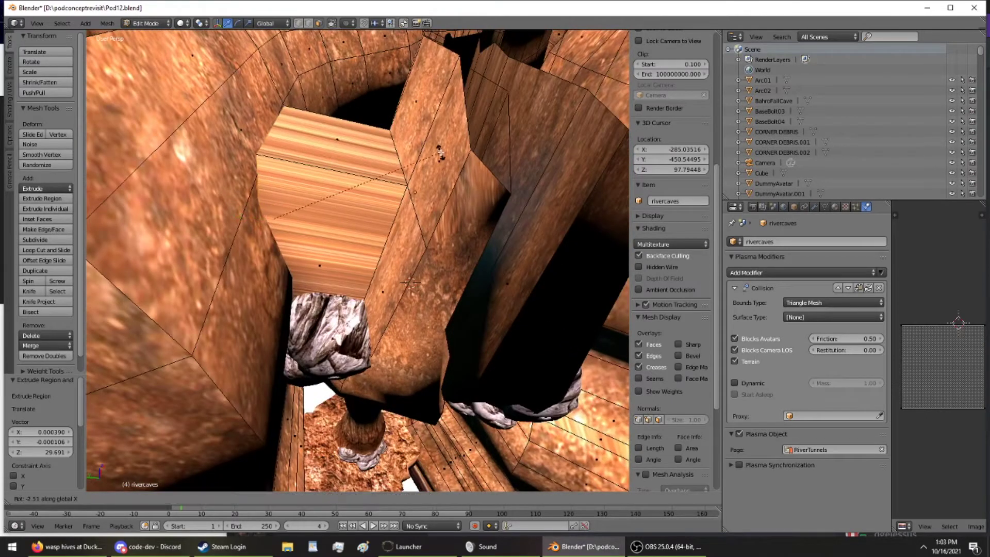
{"action": "left_click", "coordinate": [366, 145]}
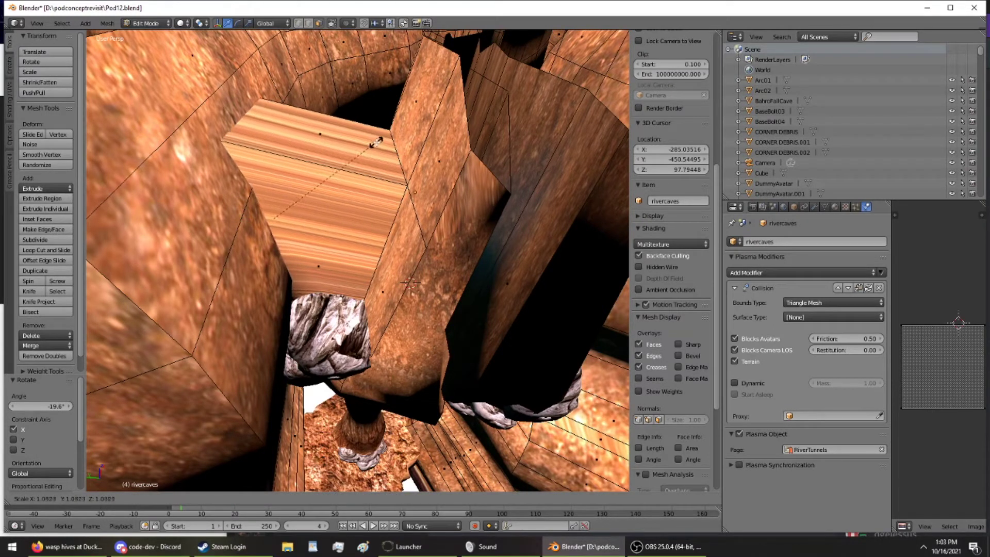
{"action": "left_click", "coordinate": [384, 130]}
- Unwrap the sides of the extruded rivercaves section with Project From View scaled to bounds
{"action": "middle_click_drag", "start_coordinate": [384, 130], "coordinate": [351, 108]}
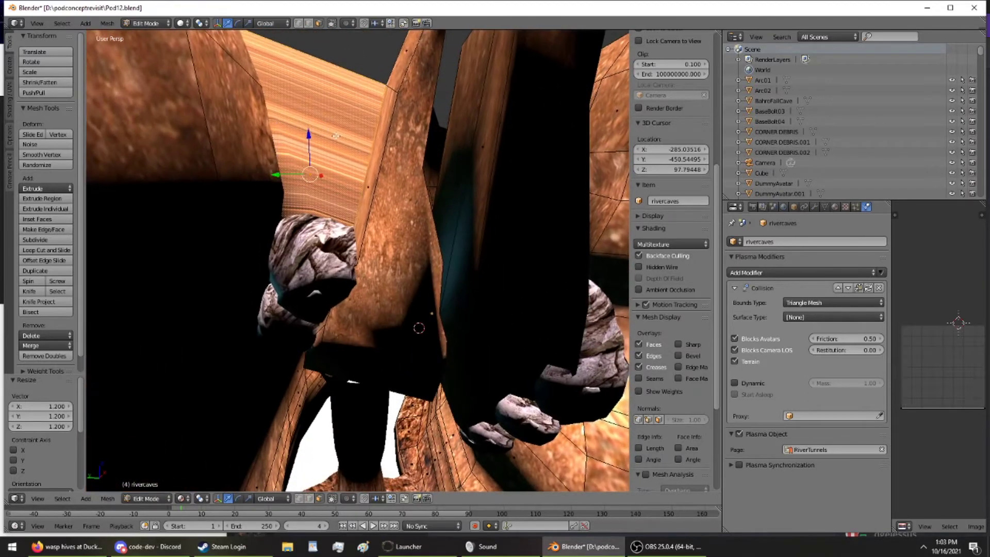
{"action": "key", "text": "u"}
{"action": "left_click", "coordinate": [231, 214]}
{"action": "middle_click_drag", "start_coordinate": [230, 214], "coordinate": [420, 168]}
{"action": "key", "text": "u"}
{"action": "left_click", "coordinate": [392, 138]}
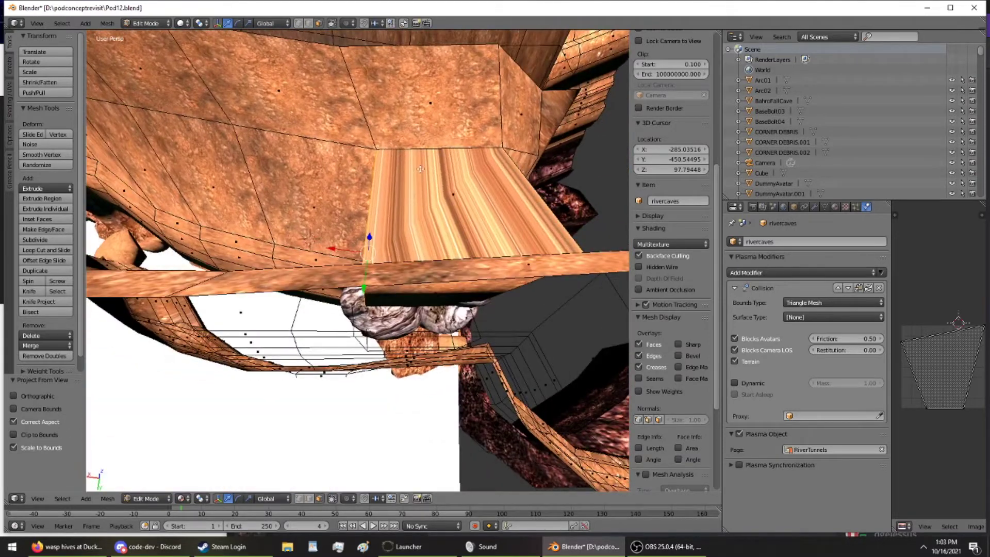
- Delete the unneeded faces of the extruded rivercaves section around the hives and return to Object Mode
{"action": "left_click", "coordinate": [382, 200]}
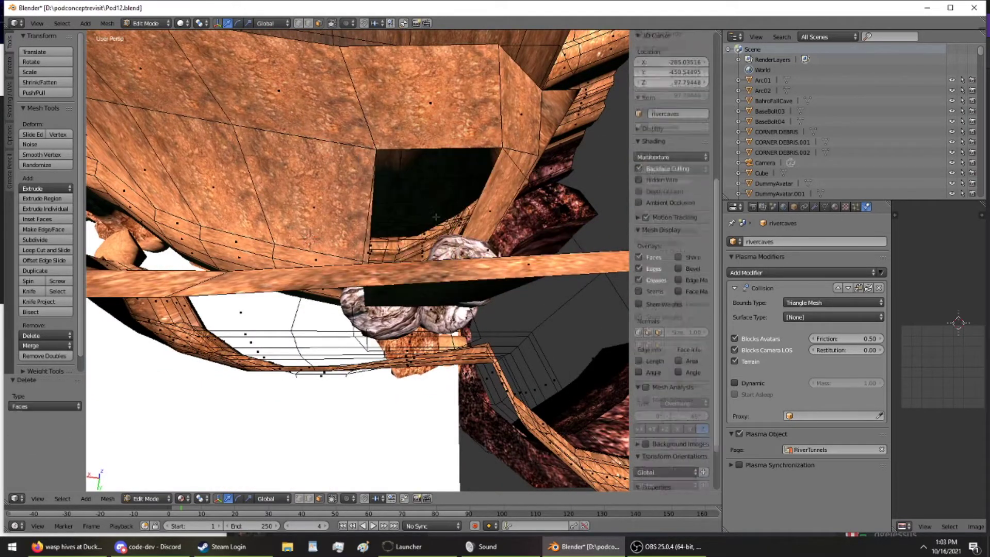
{"action": "middle_click_drag", "start_coordinate": [381, 217], "coordinate": [422, 186]}
{"action": "left_click", "coordinate": [424, 188]}
{"action": "middle_click_drag", "start_coordinate": [423, 262], "coordinate": [439, 310]}
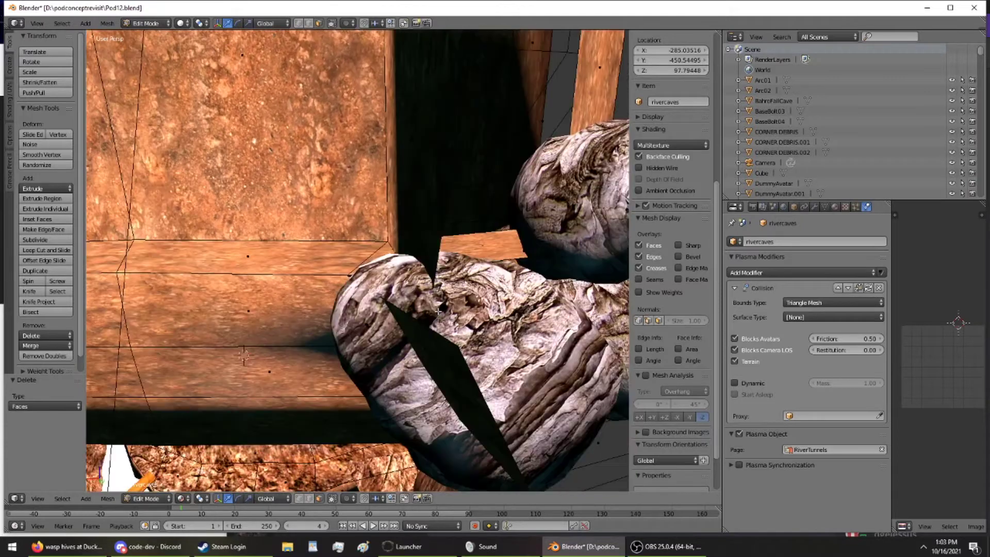
{"action": "middle_click_drag", "start_coordinate": [413, 226], "coordinate": [406, 204]}
{"action": "right_click", "coordinate": [375, 169]}
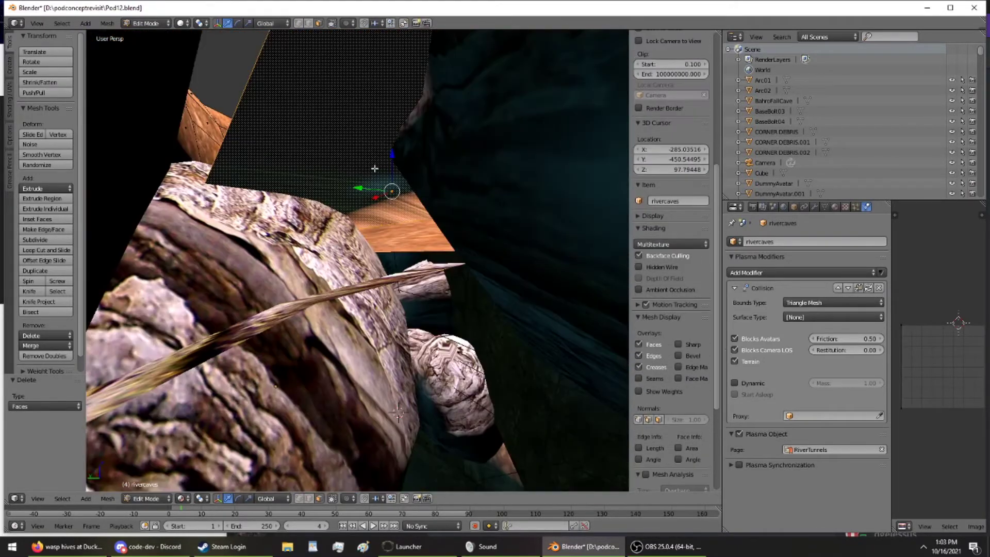
{"action": "left_click", "coordinate": [374, 167]}
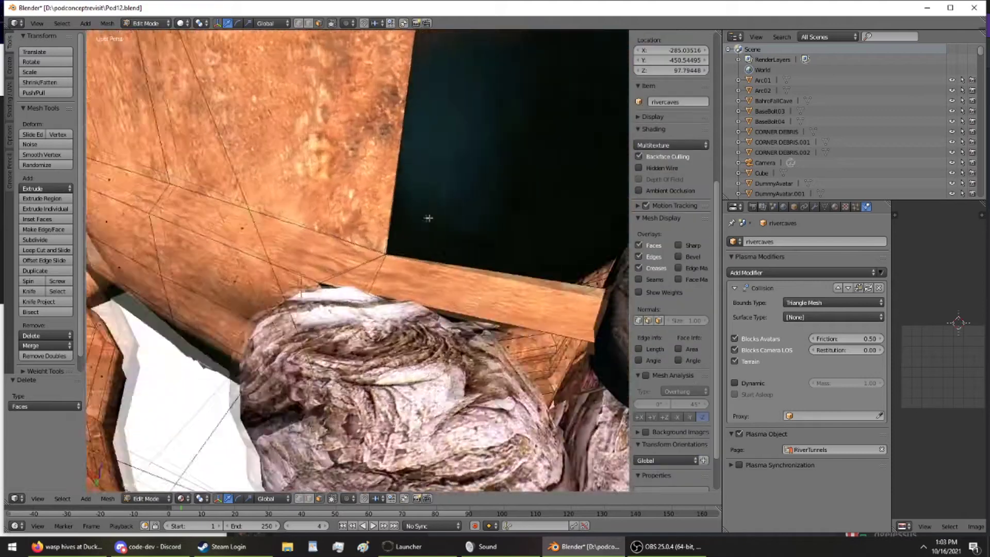
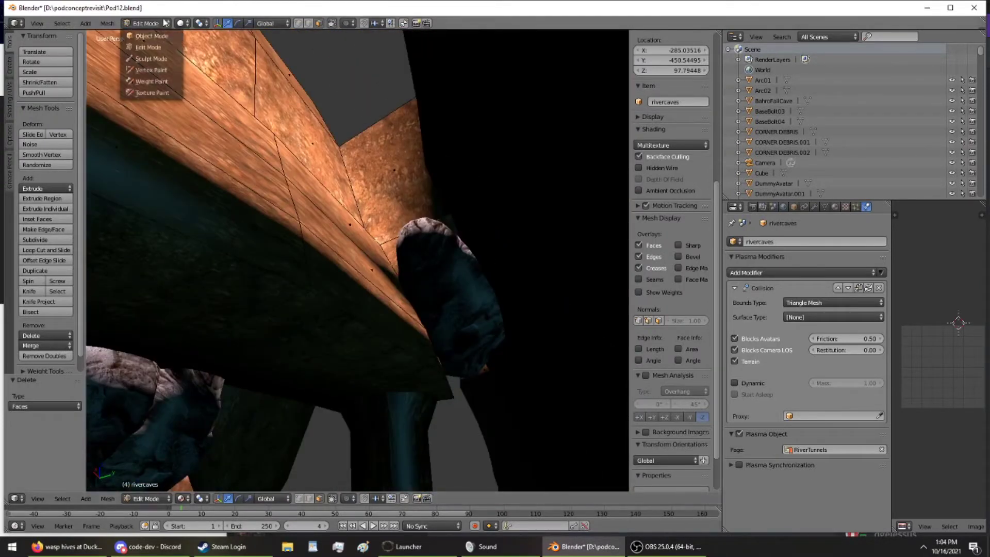
{"action": "left_click", "coordinate": [151, 36]}
- Duplicate a hive as hivetemplate.014 beside the others against the tunnel wall and mirror it along global X
{"action": "middle_click_drag", "start_coordinate": [207, 155], "coordinate": [92, 203]}
{"action": "middle_click_drag", "start_coordinate": [331, 224], "coordinate": [431, 334]}
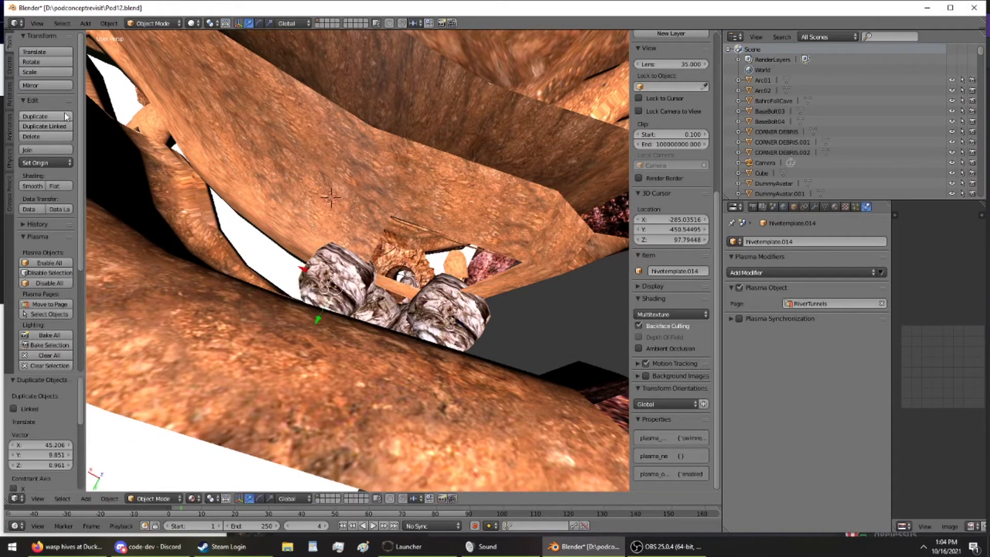
{"action": "key", "text": "x"}
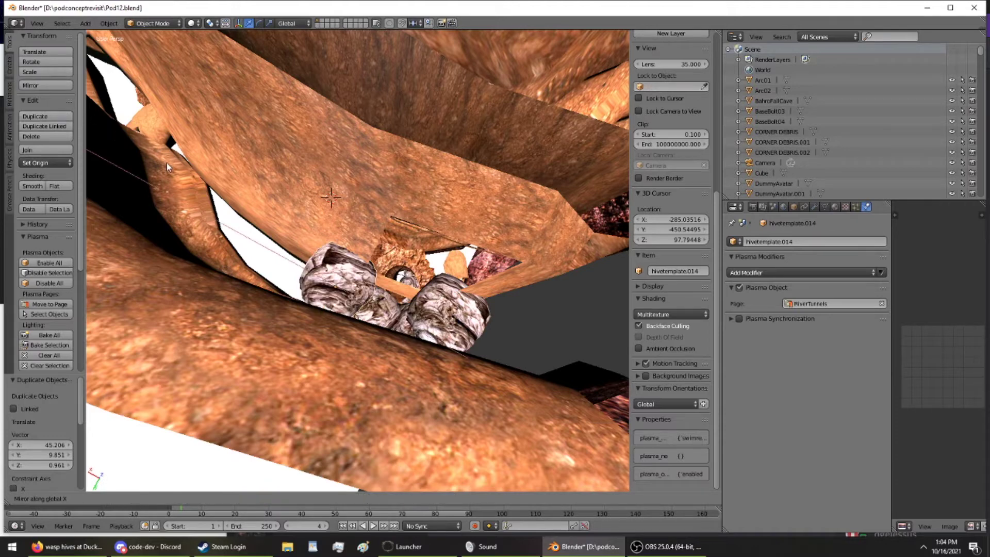
{"action": "left_click", "coordinate": [216, 185]}
- Mirror hivetemplate.014 along global Z and check its shape in isolation
{"action": "middle_click_drag", "start_coordinate": [216, 184], "coordinate": [332, 108]}
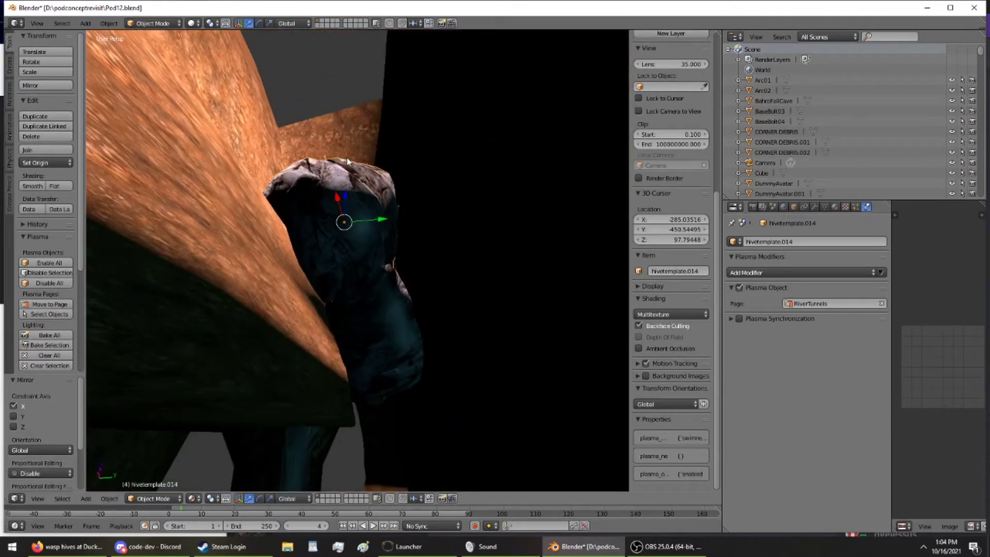
{"action": "left_click", "coordinate": [56, 86]}
{"action": "left_click_drag", "start_coordinate": [82, 64], "coordinate": [82, 113]}
{"action": "middle_click_drag", "start_coordinate": [258, 136], "coordinate": [277, 202]}
{"action": "key", "text": "Home"}
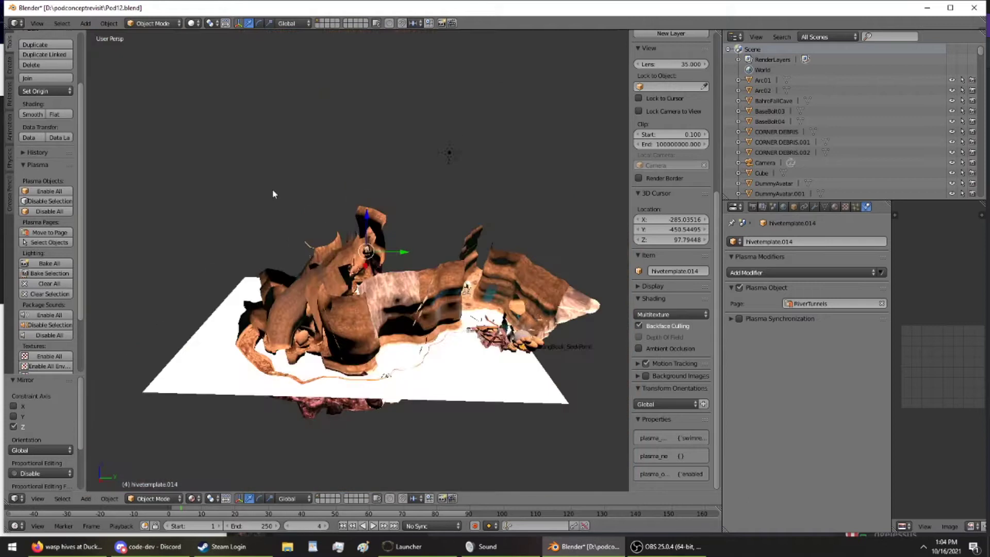
{"action": "key", "text": "KP_Divide"}
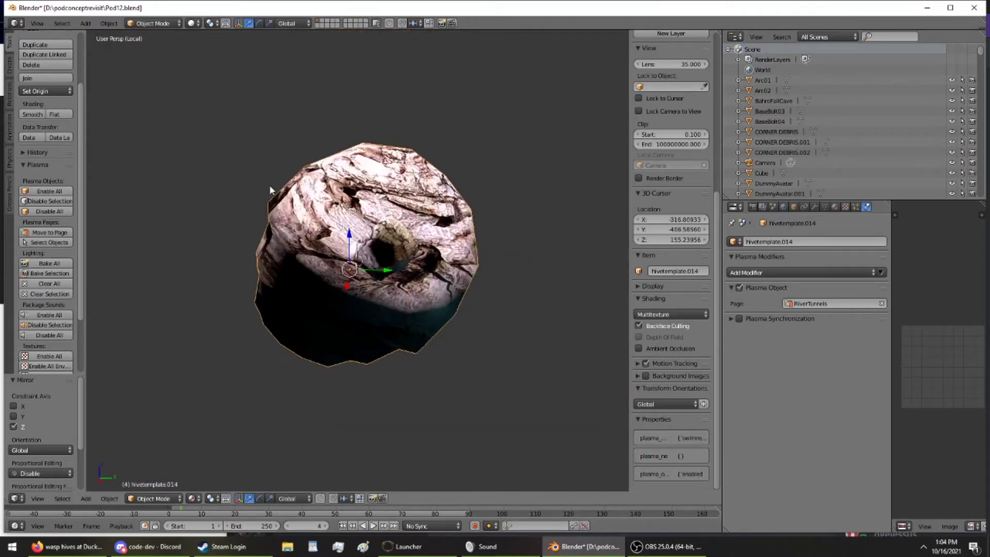
{"action": "key", "text": "KP_Divide"}
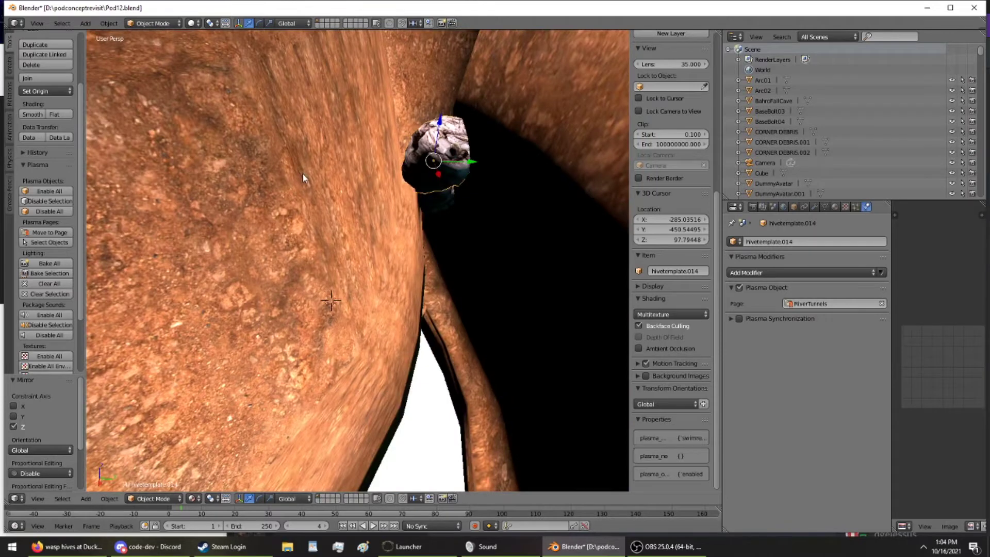
- Rotate hivetemplate.014 by about 254° around global Z, mirror it along global Z and isolate it for viewing
{"action": "middle_click_drag", "start_coordinate": [302, 175], "coordinate": [120, 157]}
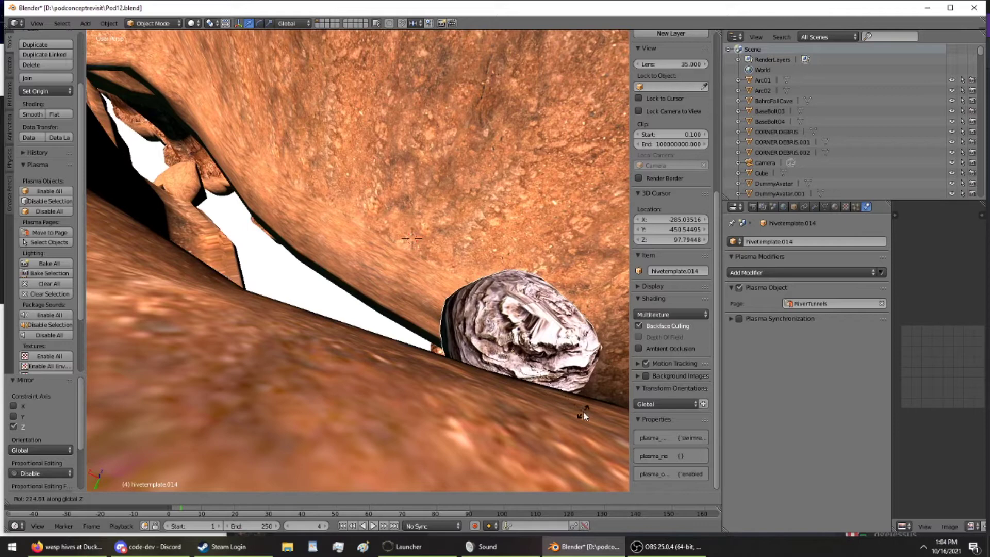
{"action": "middle_click_drag", "start_coordinate": [485, 384], "coordinate": [238, 49]}
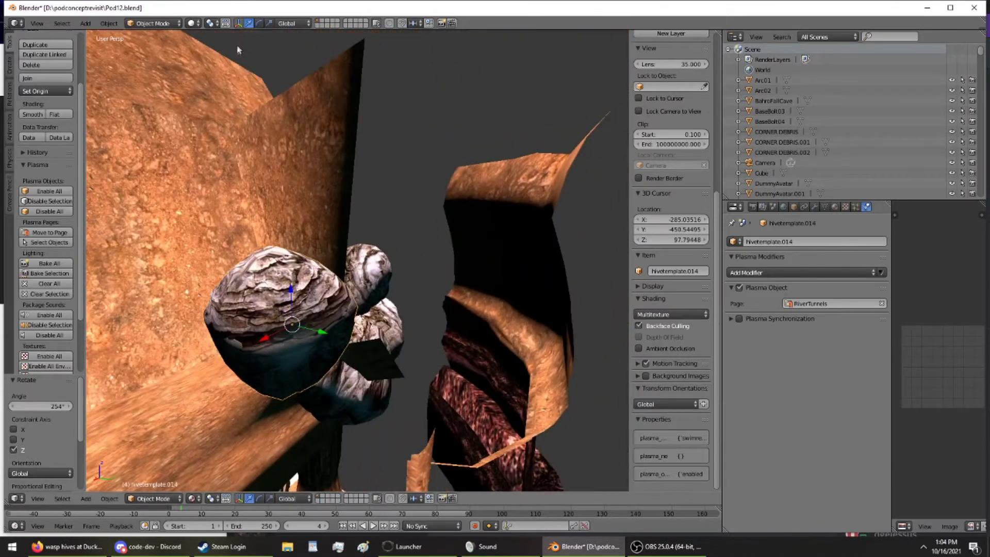
{"action": "middle_click_drag", "start_coordinate": [246, 130], "coordinate": [454, 467]}
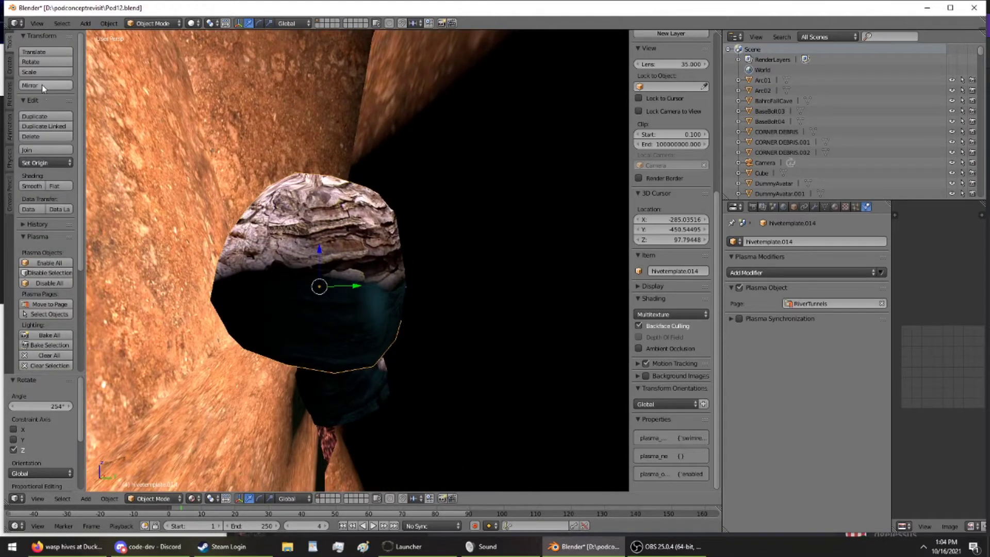
{"action": "middle_click_drag", "start_coordinate": [258, 232], "coordinate": [101, 233]}
{"action": "key", "text": "KP_Divide"}
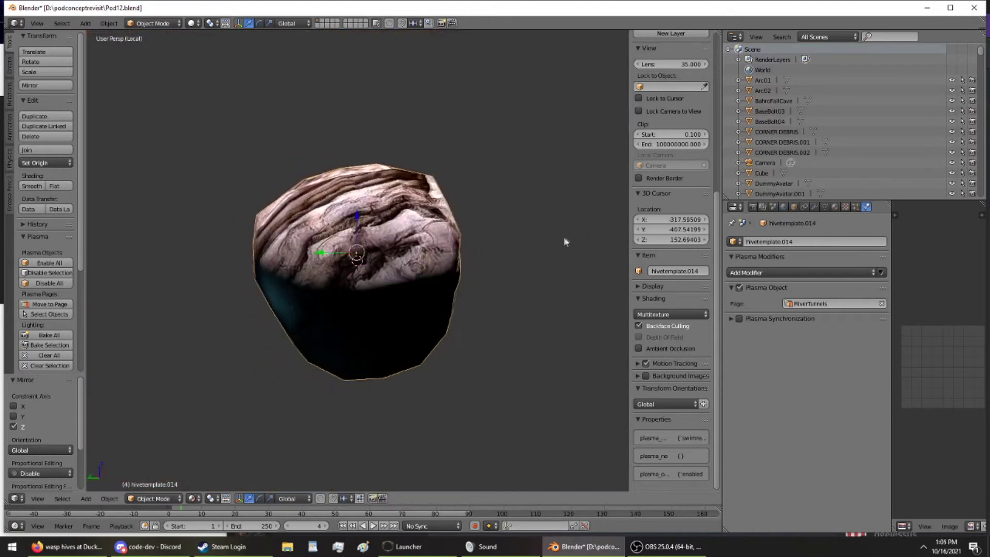
- Leave local view, turn hivetemplate.014 by about 105° around global Z and tilt it around global Y against the wall
{"action": "middle_click_drag", "start_coordinate": [467, 243], "coordinate": [445, 235]}
{"action": "key", "text": "KP_Divide"}
{"action": "key", "text": "r"}
{"action": "key", "text": "y"}
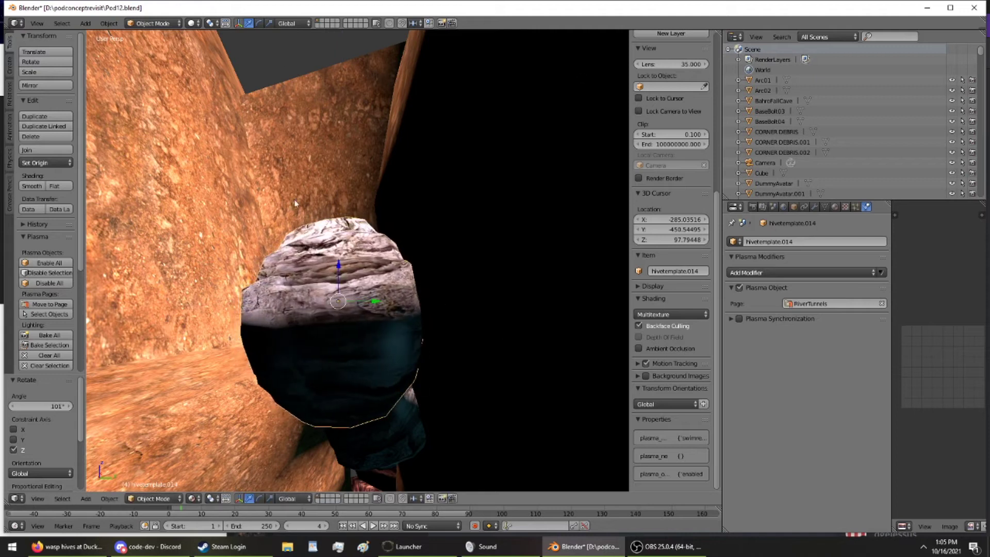
{"action": "left_click", "coordinate": [469, 233]}
{"action": "middle_click_drag", "start_coordinate": [469, 233], "coordinate": [508, 309]}
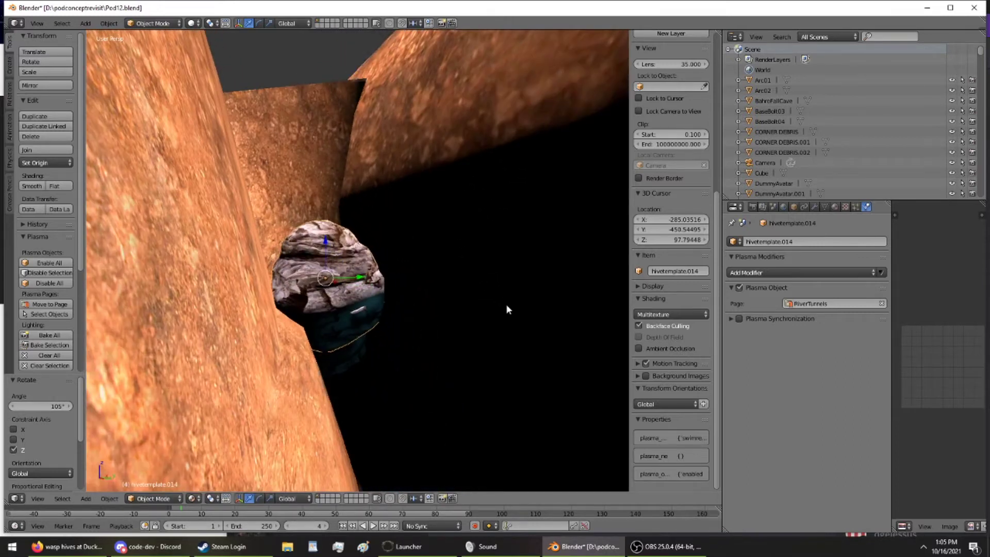
{"action": "key", "text": "r"}
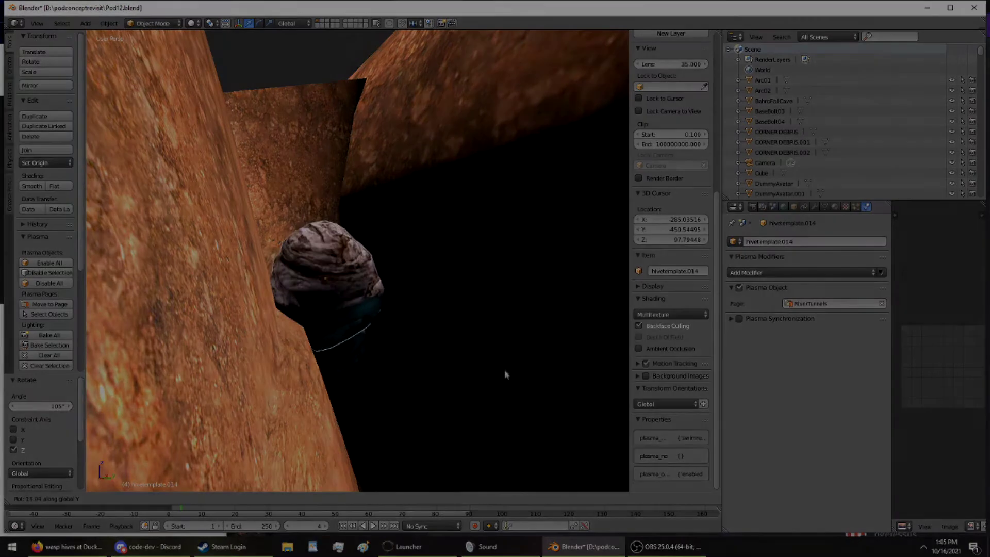
{"action": "left_click", "coordinate": [504, 387]}
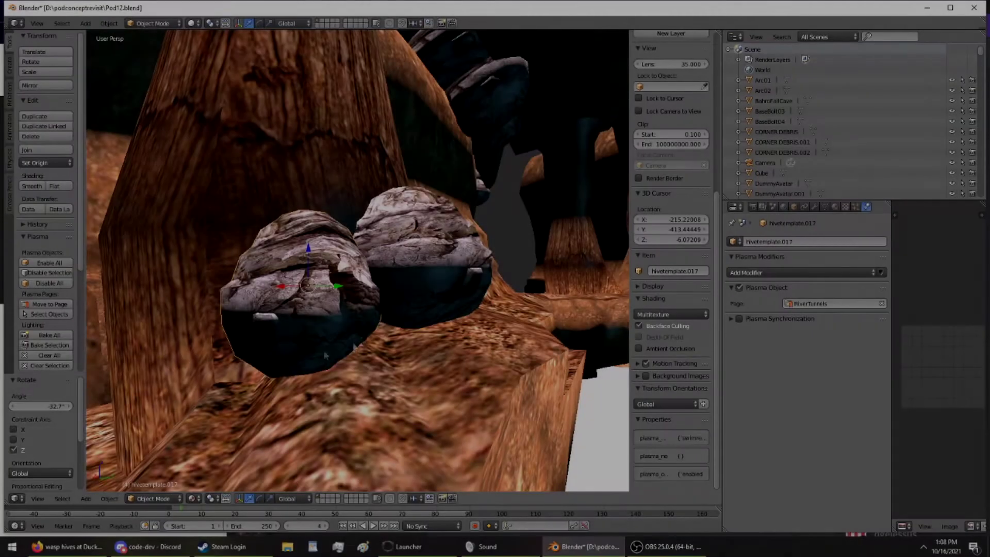
- Examine the support spire in isolation, then survey the hives, tunnel walls and the opening in the translucent wall
{"action": "middle_click_drag", "start_coordinate": [289, 382], "coordinate": [264, 386]}
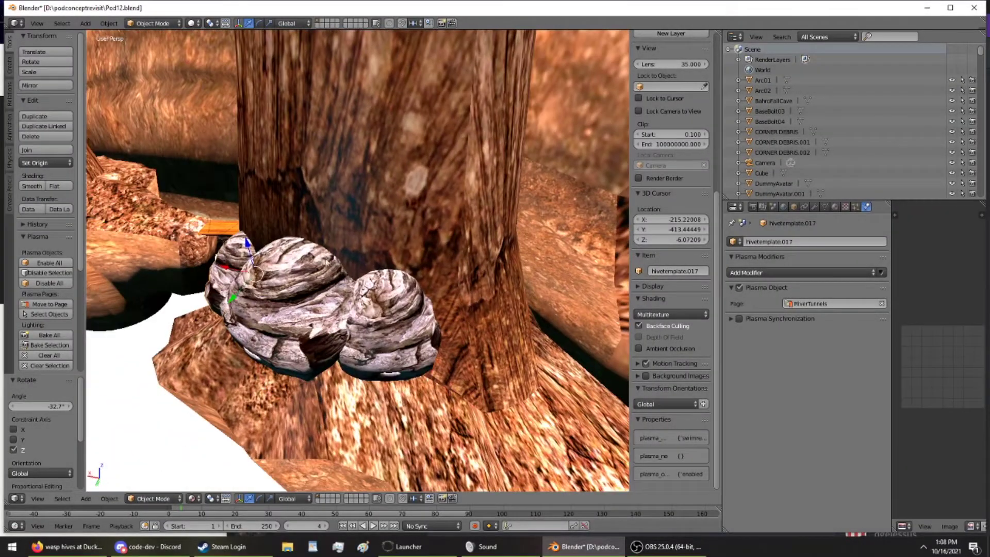
{"action": "right_click", "coordinate": [384, 196]}
{"action": "key", "text": "KP_Divide"}
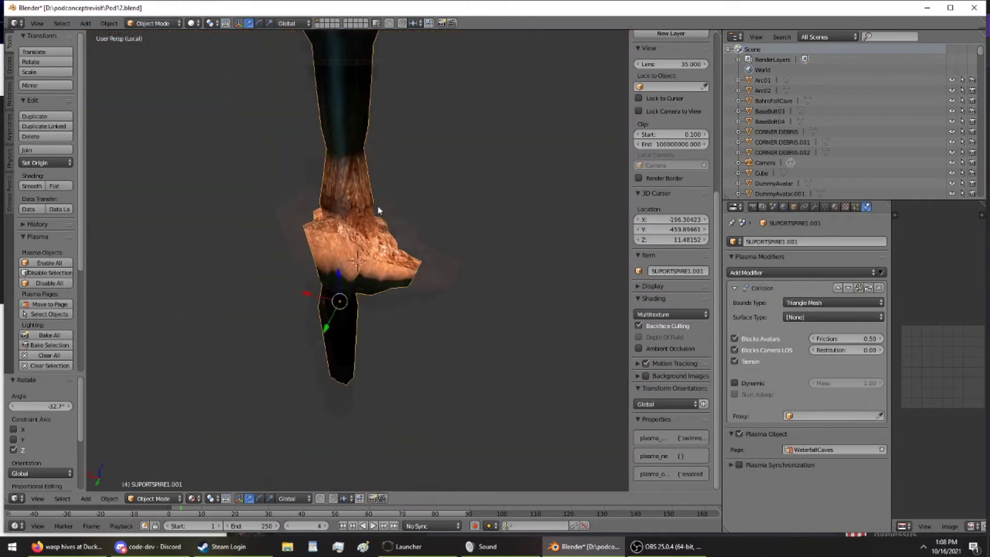
{"action": "key", "text": "KP_Divide"}
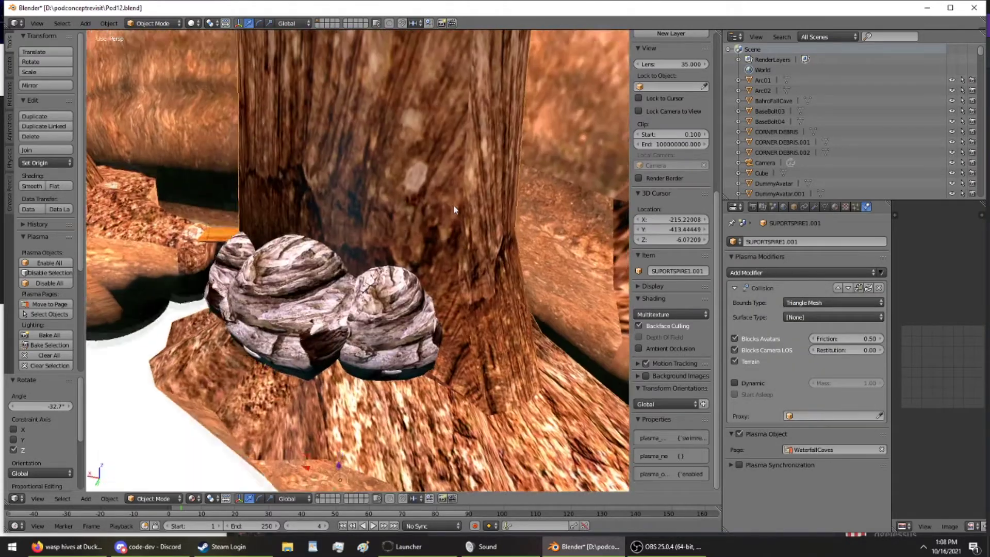
{"action": "middle_click_drag", "start_coordinate": [454, 210], "coordinate": [523, 363]}
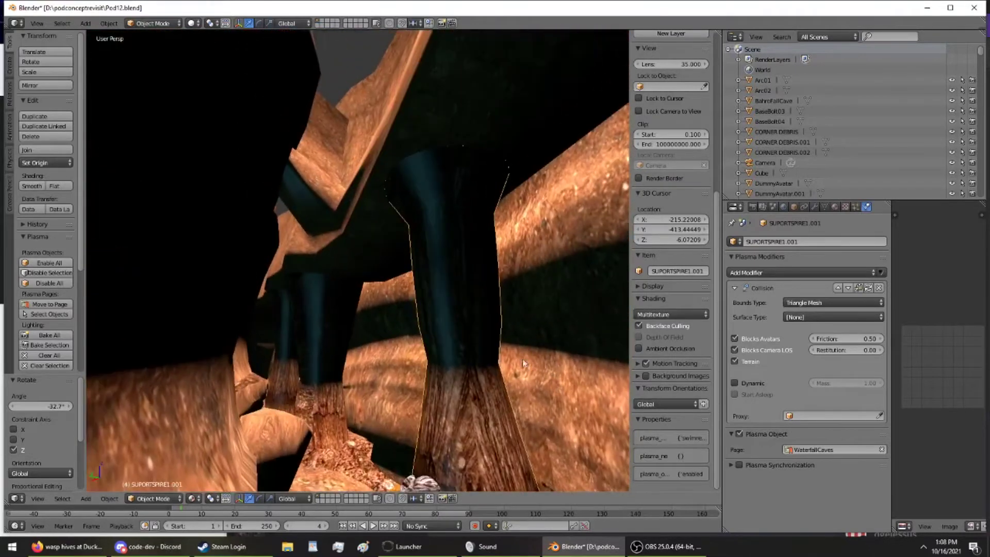
{"action": "middle_click_drag", "start_coordinate": [329, 93], "coordinate": [210, 491]}
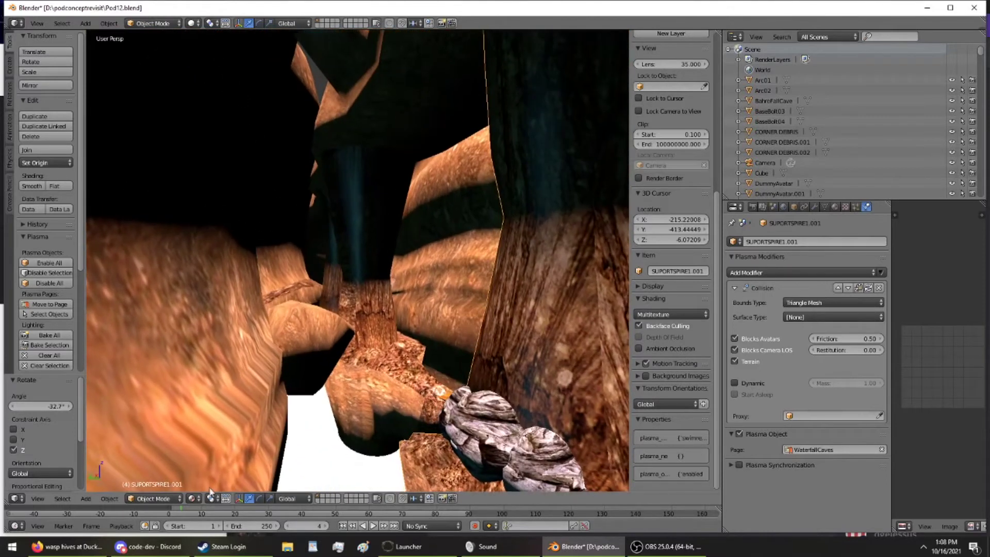
{"action": "middle_click_drag", "start_coordinate": [361, 463], "coordinate": [103, 131]}
{"action": "middle_click_drag", "start_coordinate": [356, 244], "coordinate": [275, 199]}
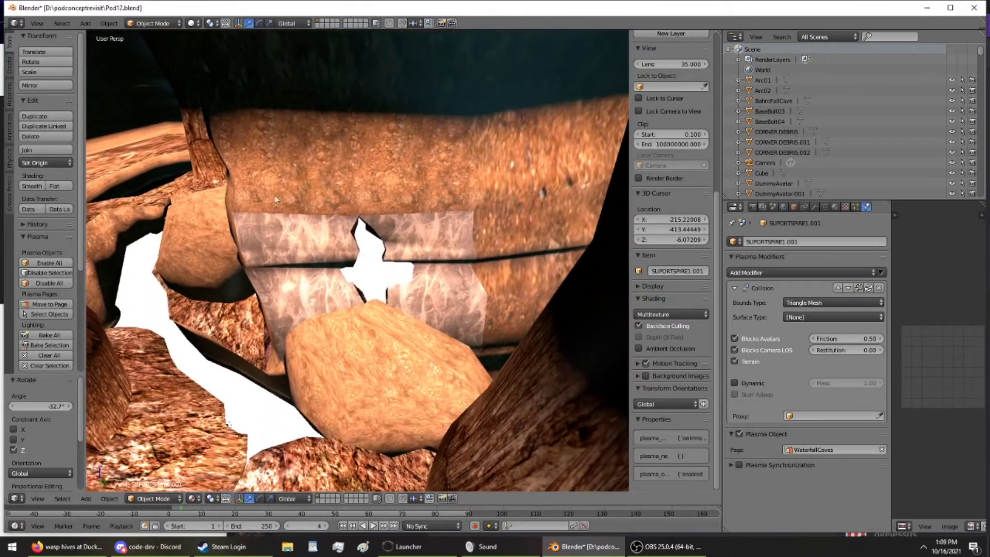
{"action": "middle_click_drag", "start_coordinate": [384, 267], "coordinate": [462, 287]}
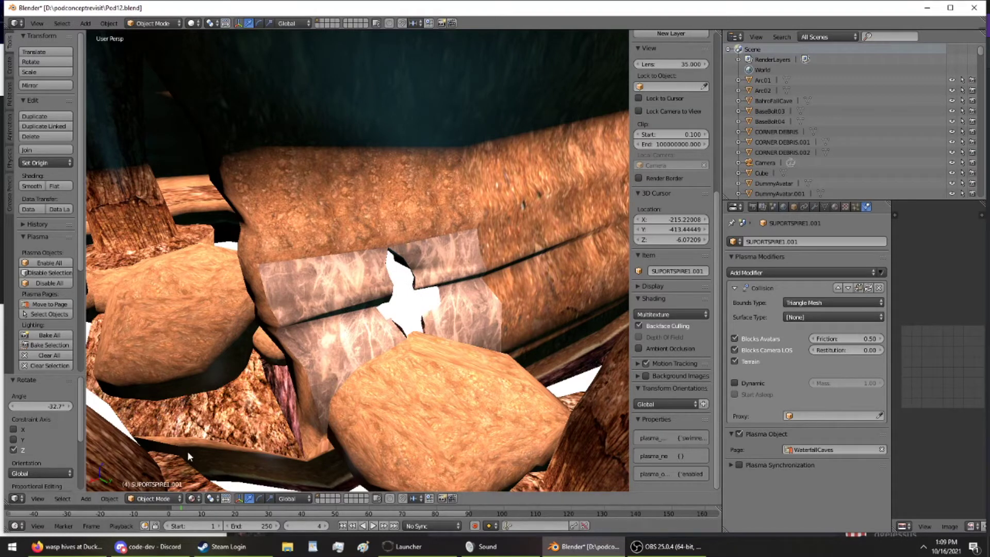
{"action": "middle_click_drag", "start_coordinate": [394, 297], "coordinate": [377, 482]}
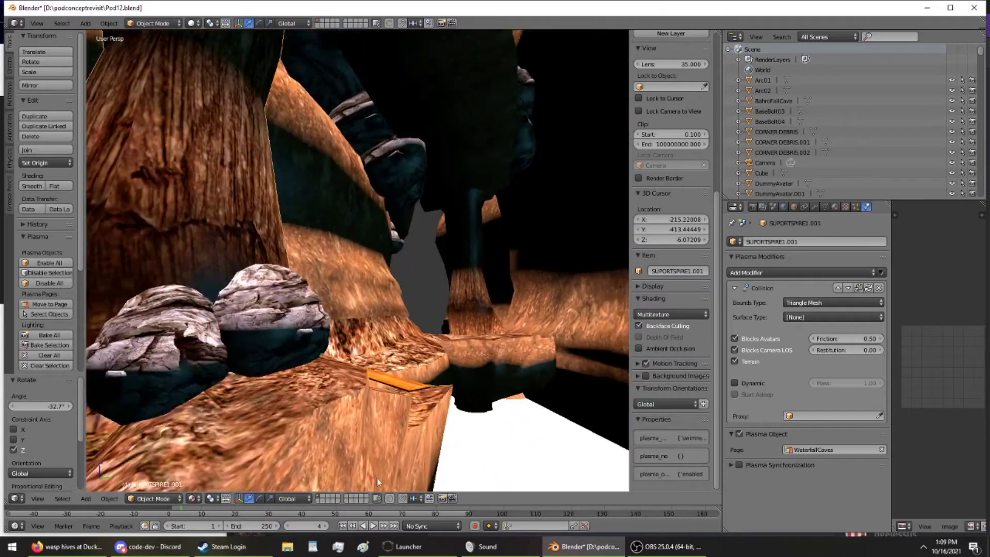
{"action": "middle_click_drag", "start_coordinate": [401, 429], "coordinate": [392, 446]}
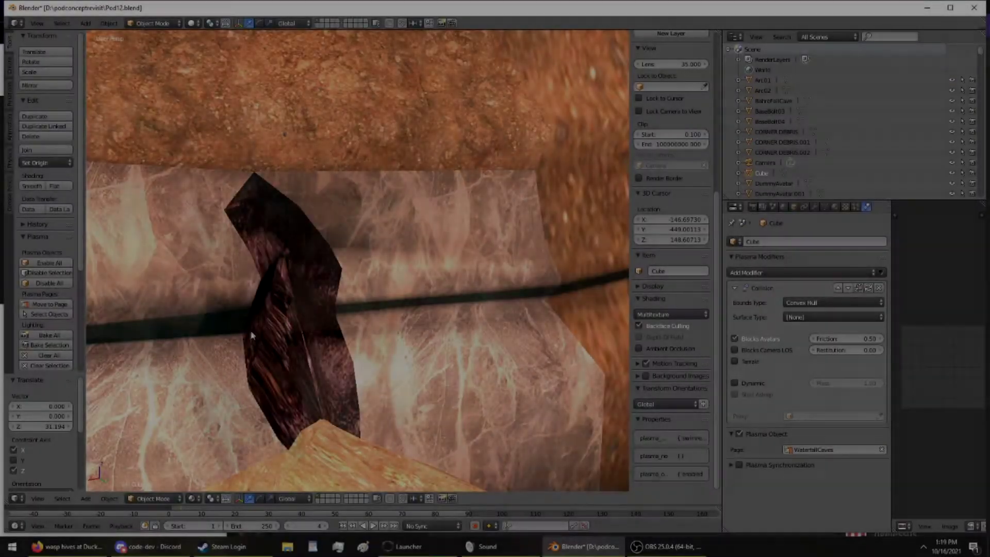
- Place the 3D cursor on the dark rock inside the translucent wall's opening and add a cube there
{"action": "scroll", "coordinate": [233, 342], "scroll_direction": "up", "scroll_amount": 3}
{"action": "middle_click_drag", "start_coordinate": [251, 331], "coordinate": [298, 344]}
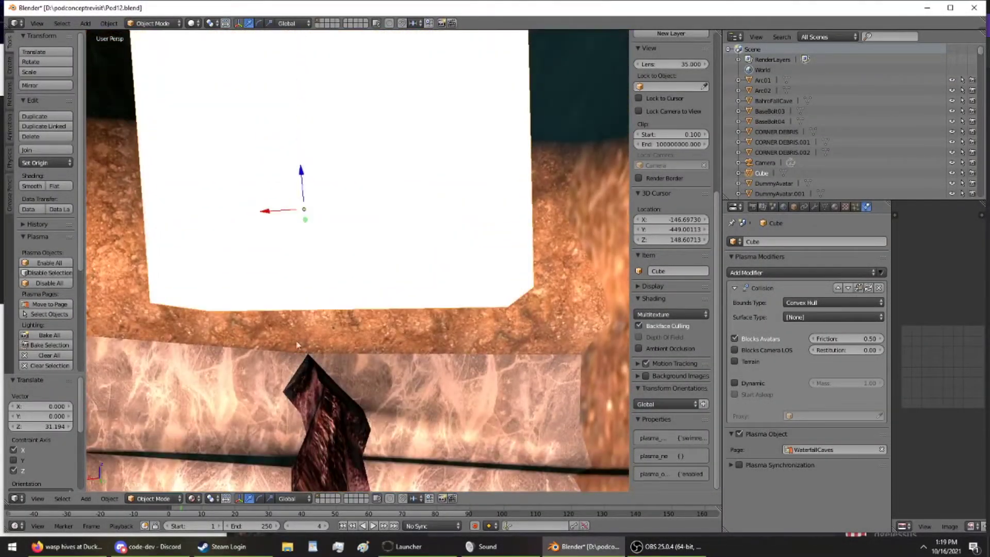
{"action": "middle_click_drag", "start_coordinate": [296, 306], "coordinate": [296, 290]}
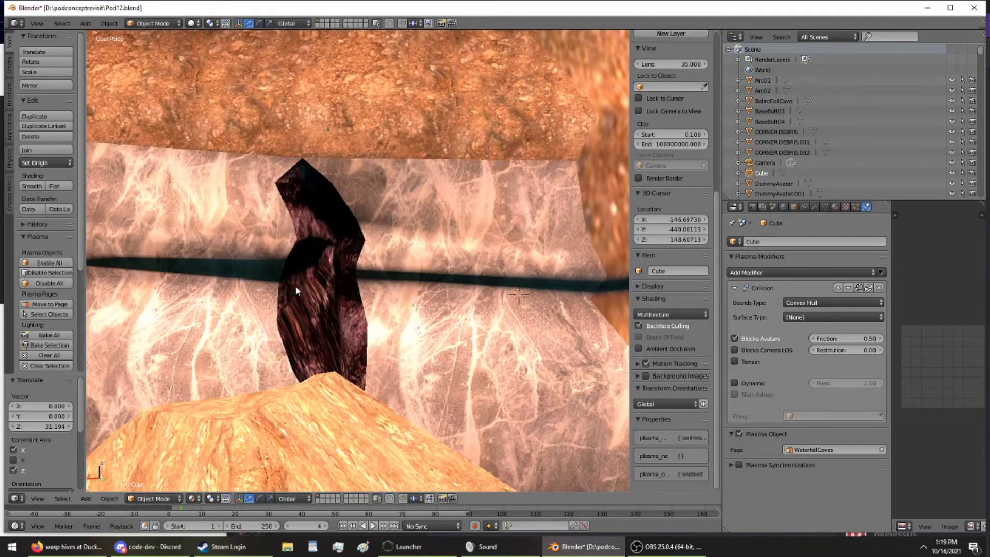
{"action": "scroll", "coordinate": [304, 304], "scroll_direction": "up", "scroll_amount": 4}
{"action": "left_click", "coordinate": [279, 378]}
{"action": "middle_click_drag", "start_coordinate": [278, 377], "coordinate": [282, 375]}
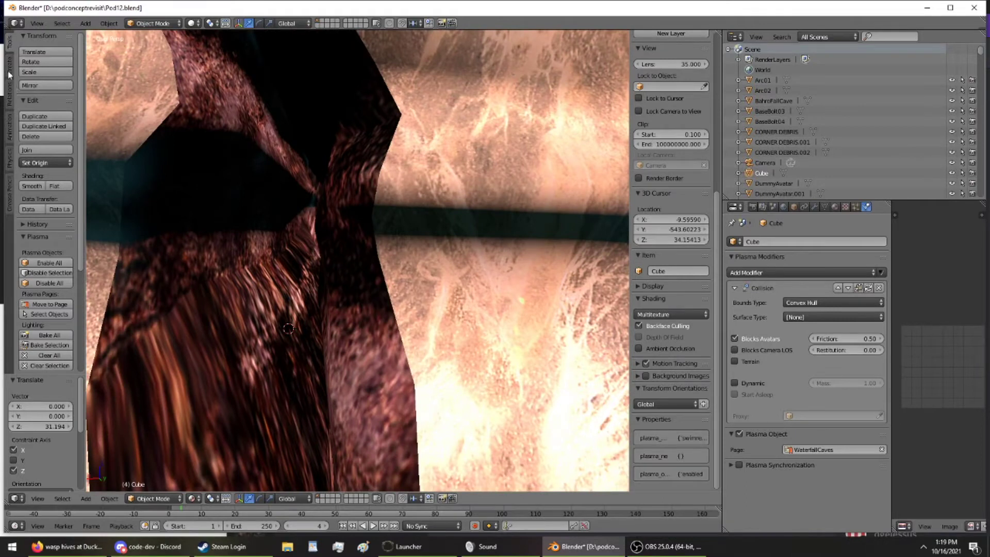
{"action": "left_click", "coordinate": [26, 66]}
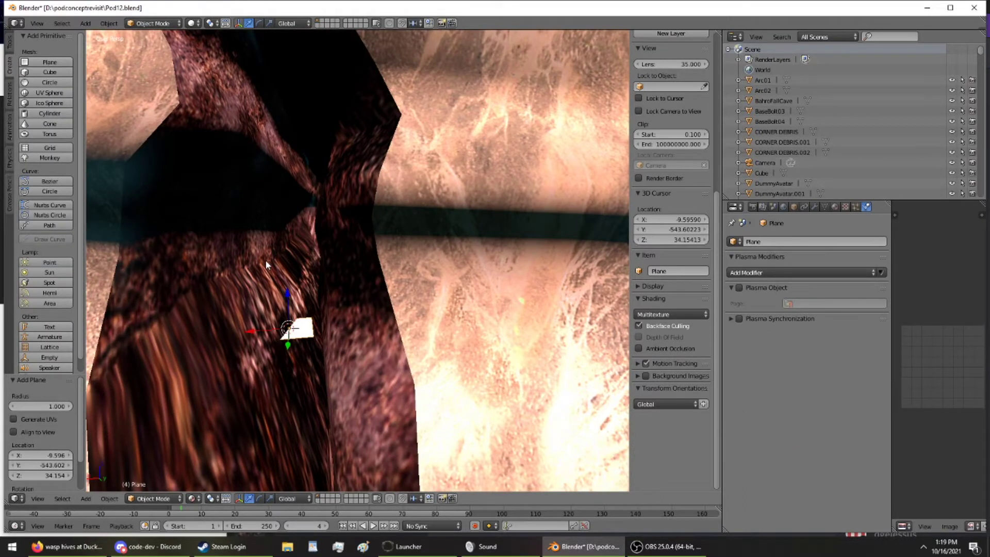
{"action": "key", "text": "ctrl+z"}
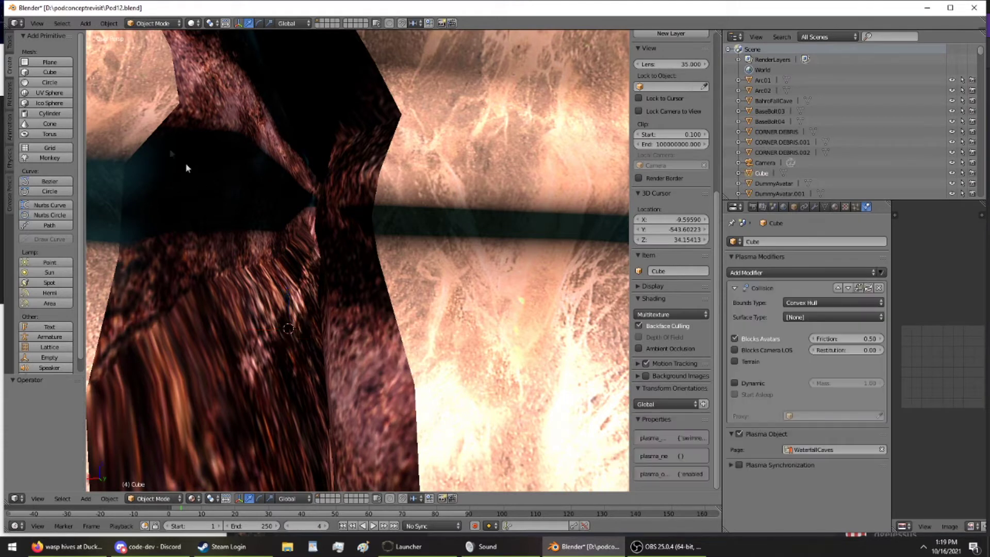
{"action": "left_click", "coordinate": [57, 73]}
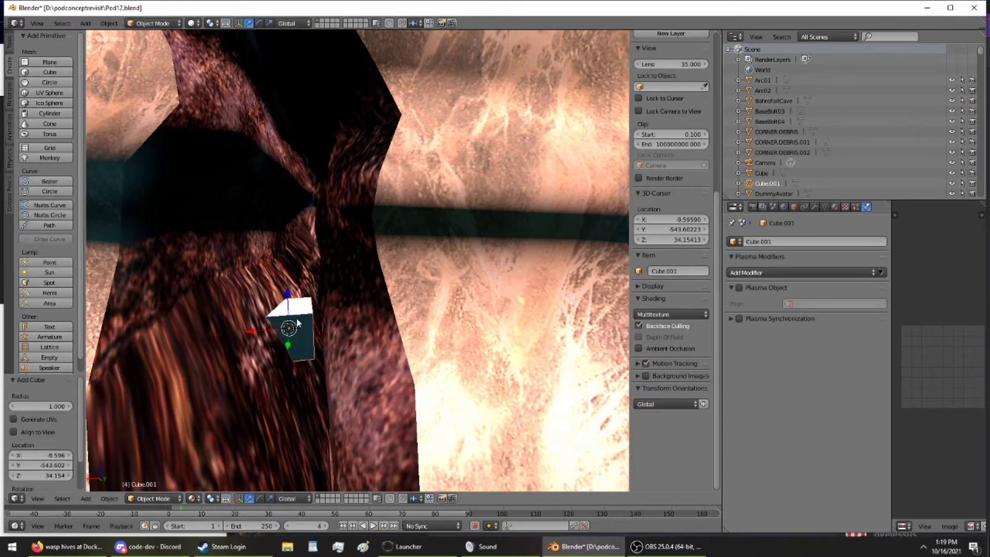
- Edit Cube.001's mesh and enlarge one of its side faces by a factor of 1.870
{"action": "key", "text": "KP_Divide"}
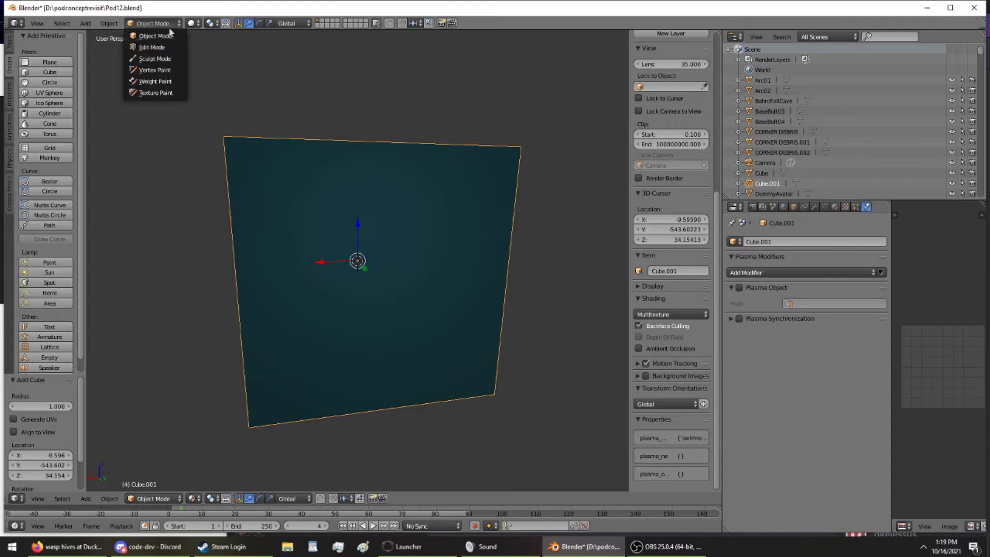
{"action": "left_click", "coordinate": [151, 47]}
{"action": "middle_click_drag", "start_coordinate": [155, 51], "coordinate": [284, 156]}
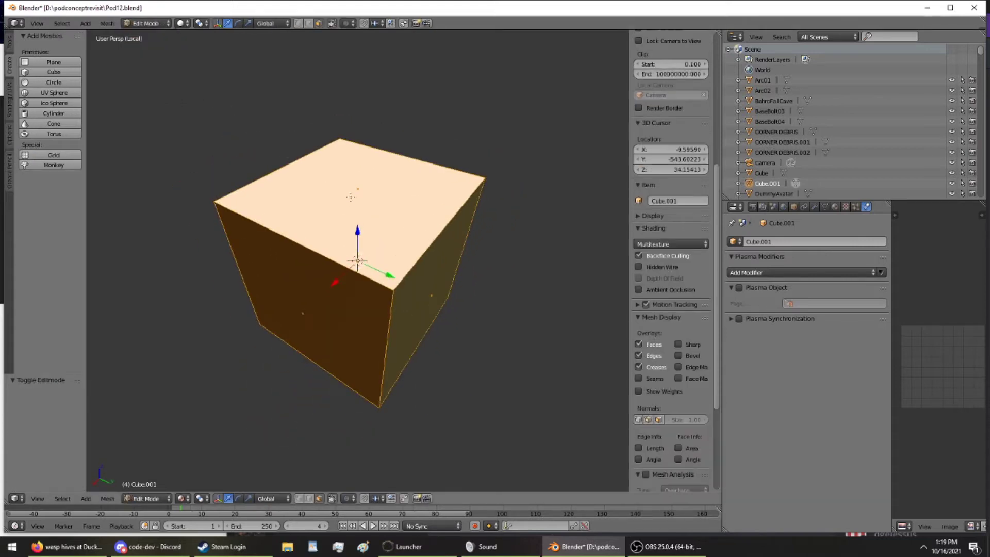
{"action": "middle_click_drag", "start_coordinate": [428, 172], "coordinate": [464, 175]}
{"action": "right_click", "coordinate": [311, 269]}
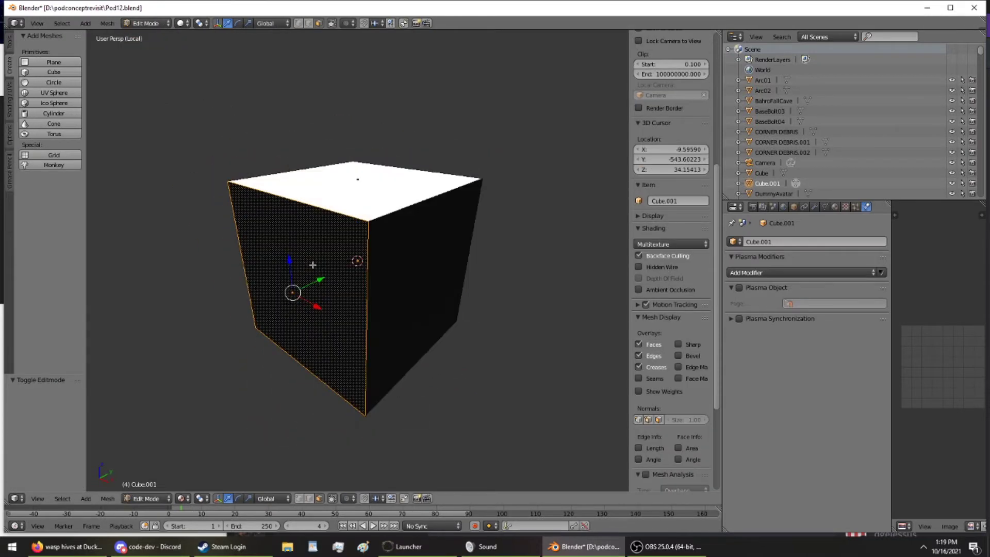
{"action": "middle_click_drag", "start_coordinate": [243, 269], "coordinate": [104, 236]}
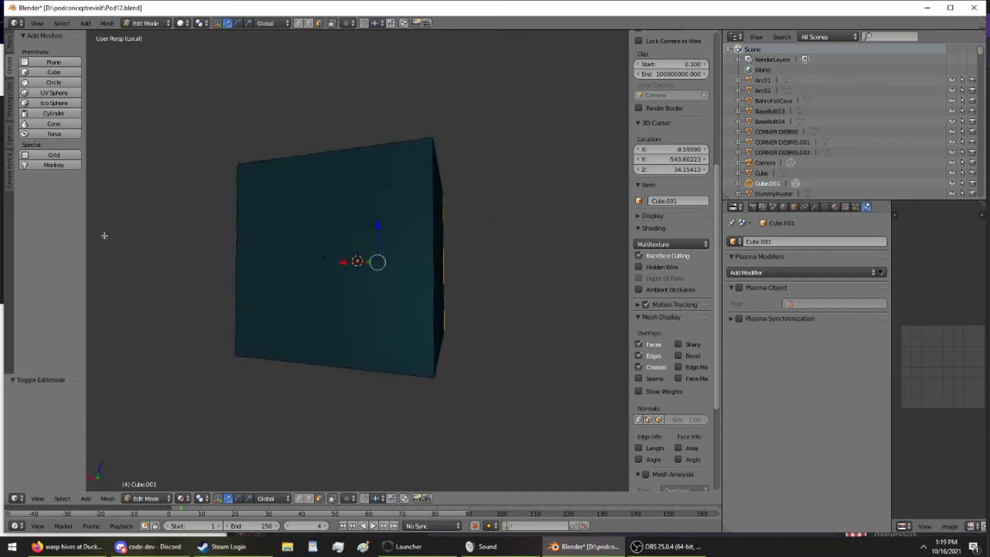
{"action": "key", "text": "KP_Divide"}
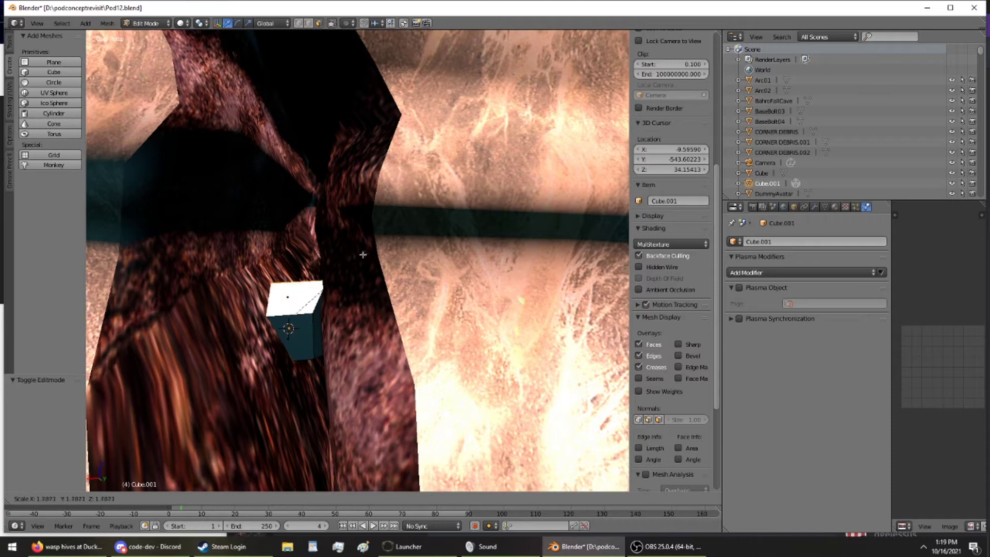
{"action": "left_click", "coordinate": [332, 270]}
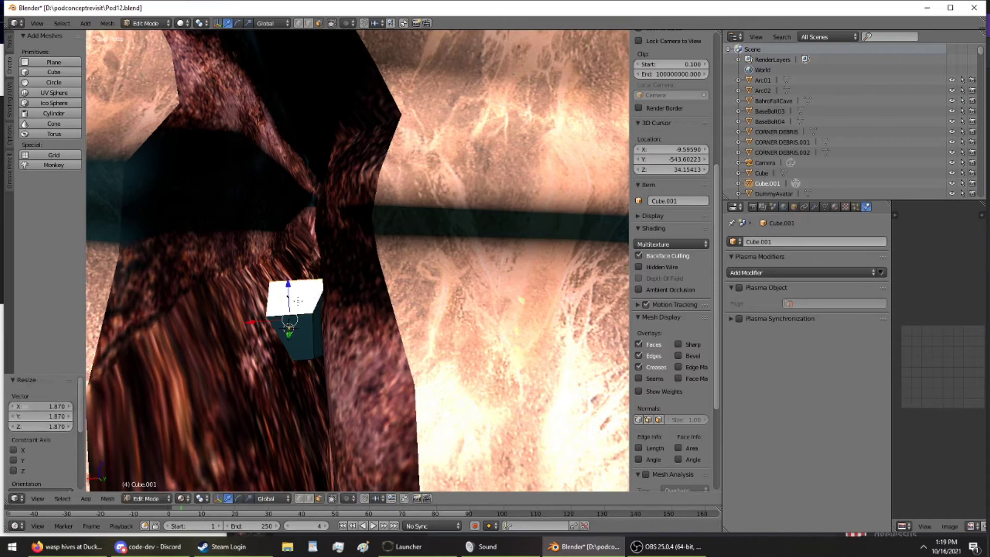
- Scale the entire Cube.001 mesh by 2.849 and subdivide every side into a four-by-four grid of faces
{"action": "key", "text": "a"}
{"action": "key", "text": "s"}
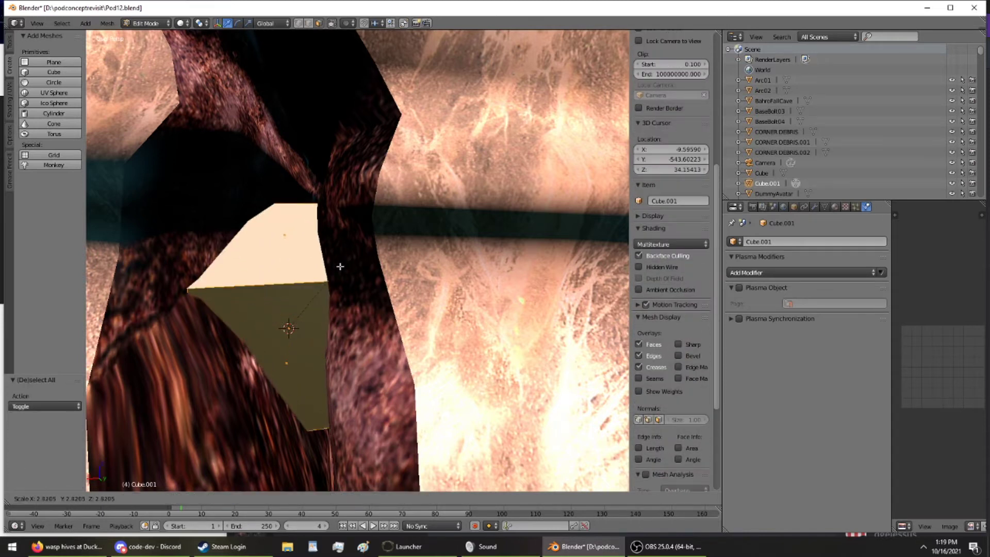
{"action": "left_click", "coordinate": [341, 266]}
{"action": "left_click", "coordinate": [10, 47]}
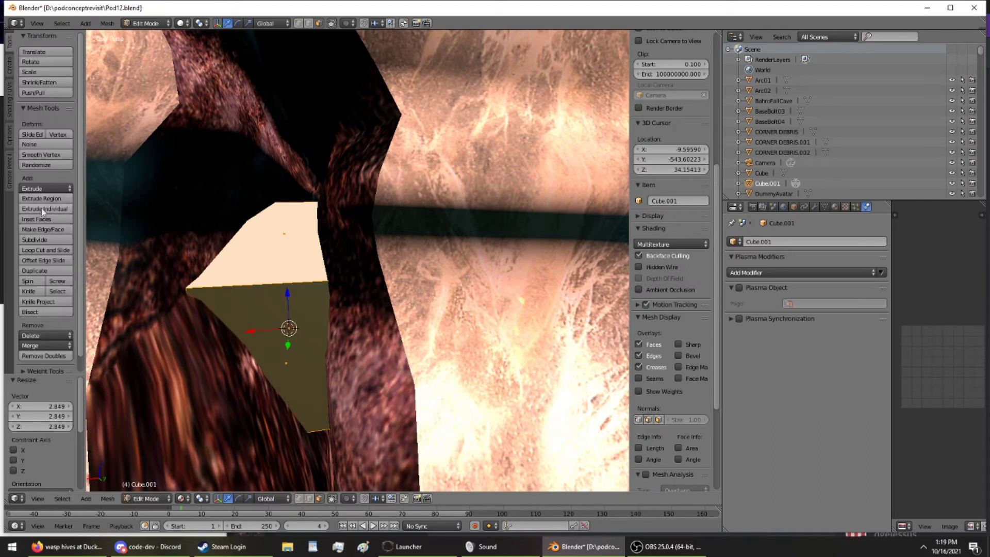
{"action": "left_click", "coordinate": [48, 240]}
- Isolate Cube.001 and delete all sixteen faces of its enlarged side, leaving that end open
{"action": "key", "text": "KP_Divide"}
{"action": "middle_click_drag", "start_coordinate": [130, 252], "coordinate": [315, 258]}
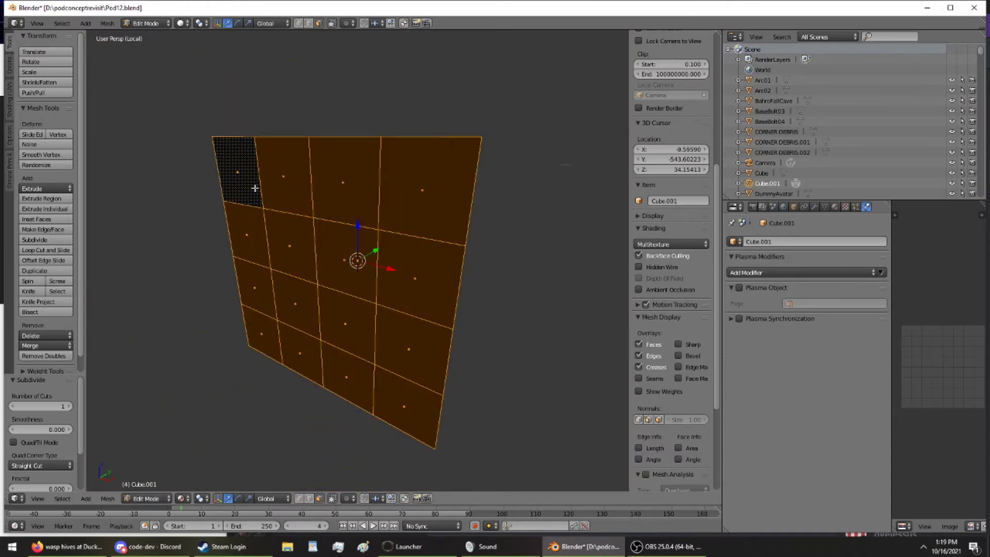
{"action": "right_click", "coordinate": [252, 186]}
{"action": "right_click", "coordinate": [466, 182], "text": "ctrl"}
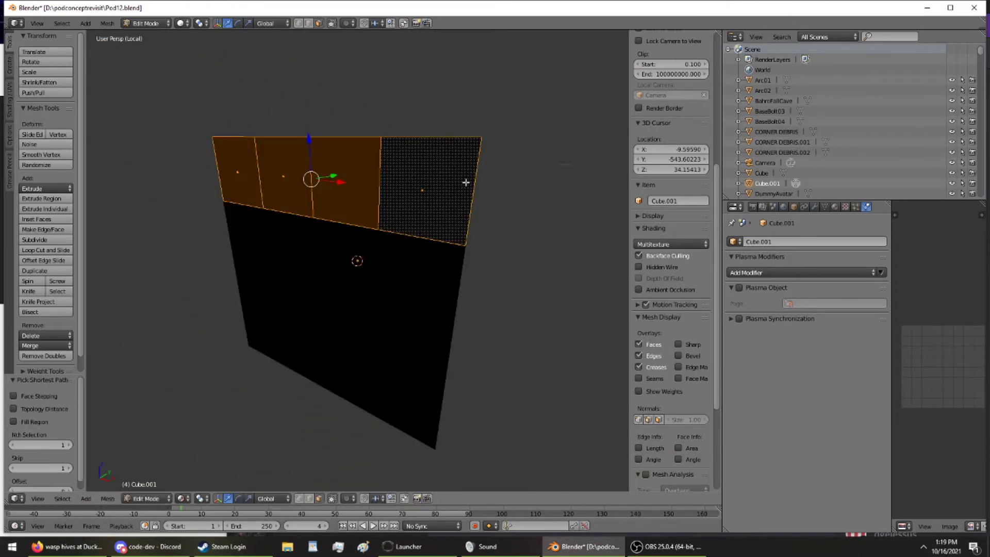
{"action": "right_click", "coordinate": [398, 412], "text": "ctrl"}
{"action": "right_click", "coordinate": [253, 322], "text": "ctrl"}
{"action": "right_click", "coordinate": [262, 255], "text": "ctrl"}
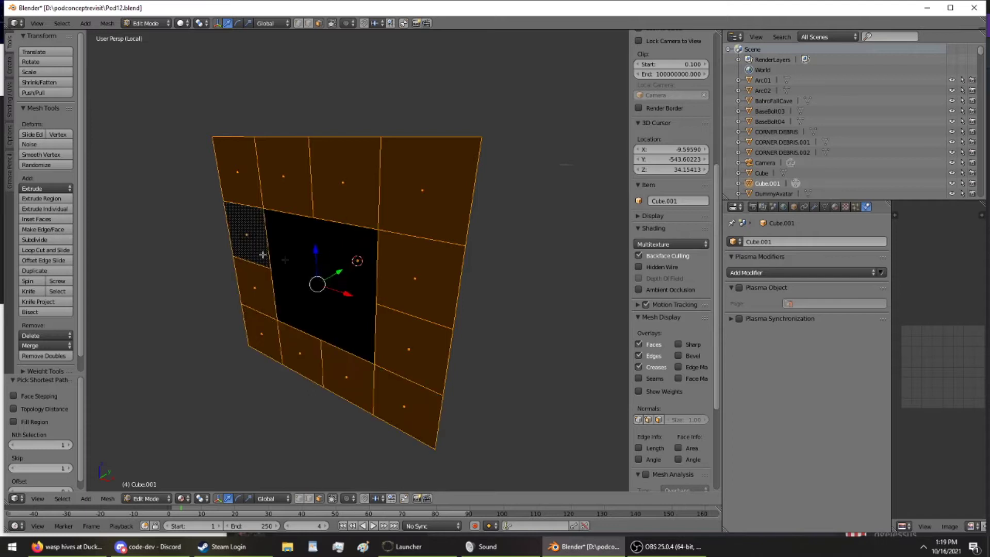
{"action": "right_click", "coordinate": [356, 266], "text": "ctrl"}
{"action": "right_click", "coordinate": [336, 322], "text": "ctrl"}
{"action": "right_click", "coordinate": [312, 300], "text": "ctrl"}
{"action": "key", "text": "x"}
{"action": "left_click", "coordinate": [312, 290]}
{"action": "middle_click_drag", "start_coordinate": [312, 290], "coordinate": [174, 291]}
- Smooth all vertices of the open cube mesh repeatedly to round it into a hive-like shape
{"action": "key", "text": "a"}
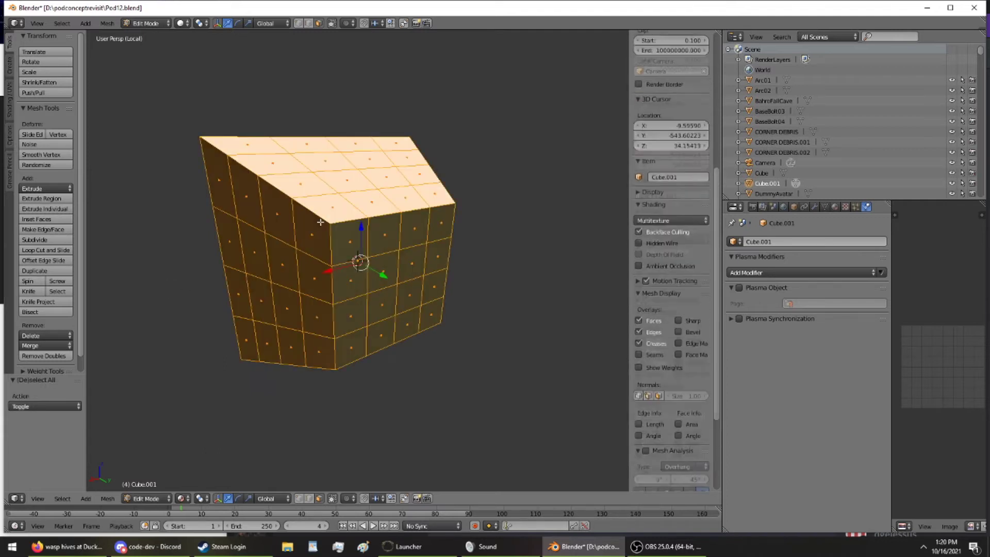
{"action": "left_click", "coordinate": [42, 163]}
{"action": "left_click", "coordinate": [42, 163]}
{"action": "left_click", "coordinate": [45, 155]}
{"action": "left_click", "coordinate": [46, 156]}
{"action": "middle_click_drag", "start_coordinate": [99, 166], "coordinate": [165, 186]}
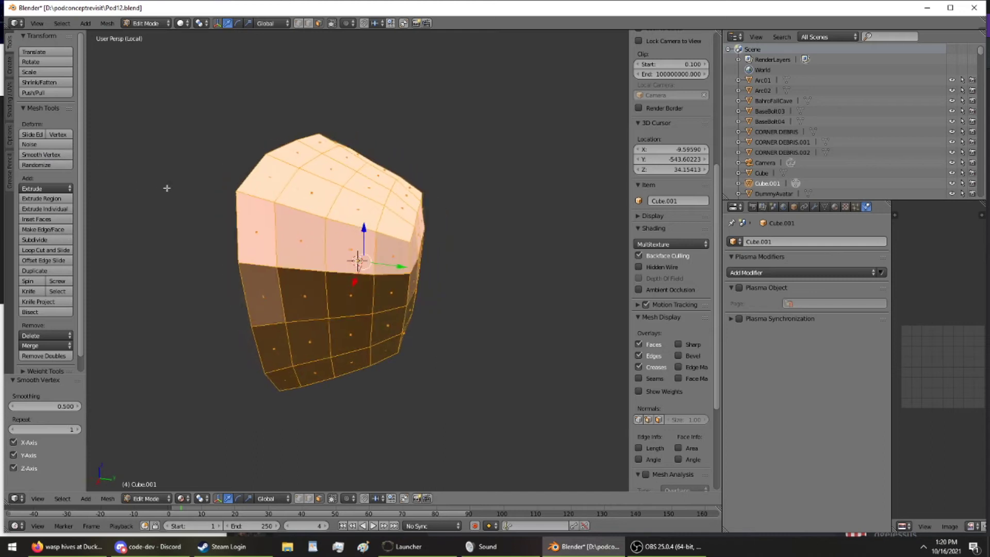
- Resize the smoothed mesh overall and along global Z, then return to Object Mode in the full scene
{"action": "key", "text": "s"}
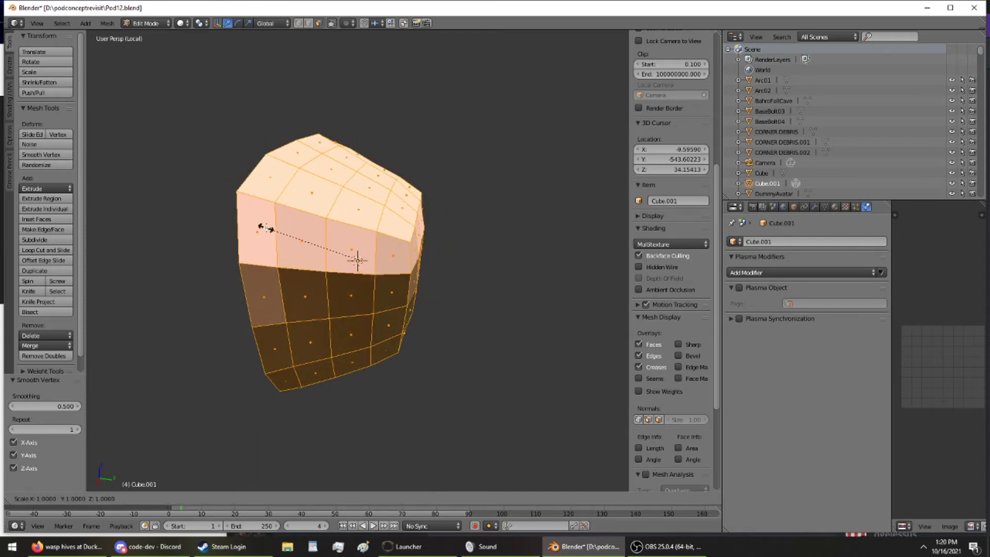
{"action": "left_click", "coordinate": [334, 234]}
{"action": "key", "text": "s"}
{"action": "key", "text": "z"}
{"action": "left_click", "coordinate": [331, 219]}
{"action": "middle_click_drag", "start_coordinate": [332, 219], "coordinate": [343, 245]}
{"action": "key", "text": "KP_Divide"}
{"action": "scroll", "coordinate": [247, 213], "scroll_direction": "down", "scroll_amount": 4}
{"action": "left_click", "coordinate": [147, 23]}
{"action": "left_click", "coordinate": [147, 35]}
{"action": "scroll", "coordinate": [237, 182], "scroll_direction": "up", "scroll_amount": 2}
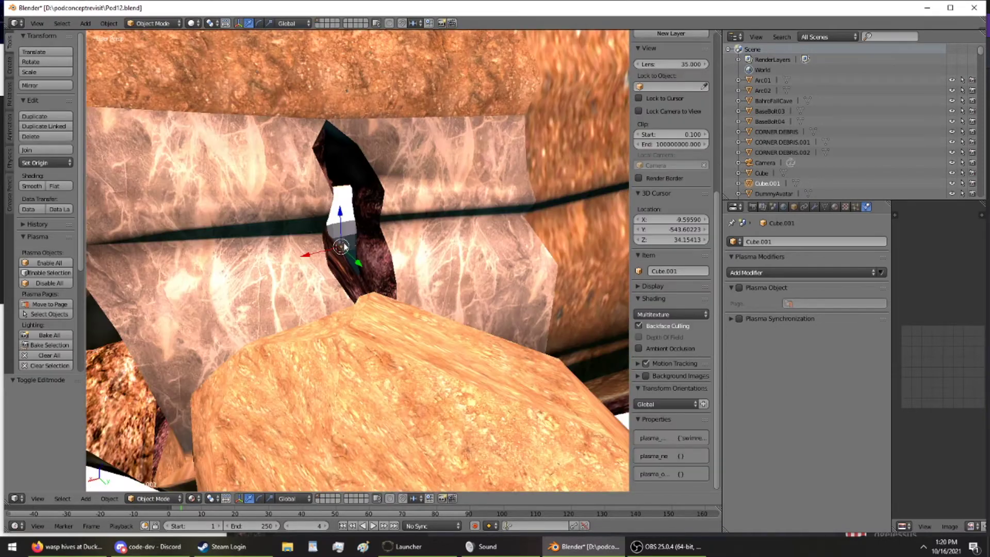
- Move Cube.001 into position in the opening of the translucent wall
{"action": "key", "text": "g"}
{"action": "left_click", "coordinate": [342, 213]}
{"action": "key", "text": "g"}
{"action": "left_click_drag", "start_coordinate": [354, 213], "coordinate": [359, 233]}
- Rotate Cube.001 by 13.8° around global X and turn it around global Z to face the opening
{"action": "middle_click_drag", "start_coordinate": [360, 233], "coordinate": [458, 275]}
{"action": "key", "text": "x"}
{"action": "left_click", "coordinate": [426, 175]}
{"action": "key", "text": "r"}
{"action": "key", "text": "z"}
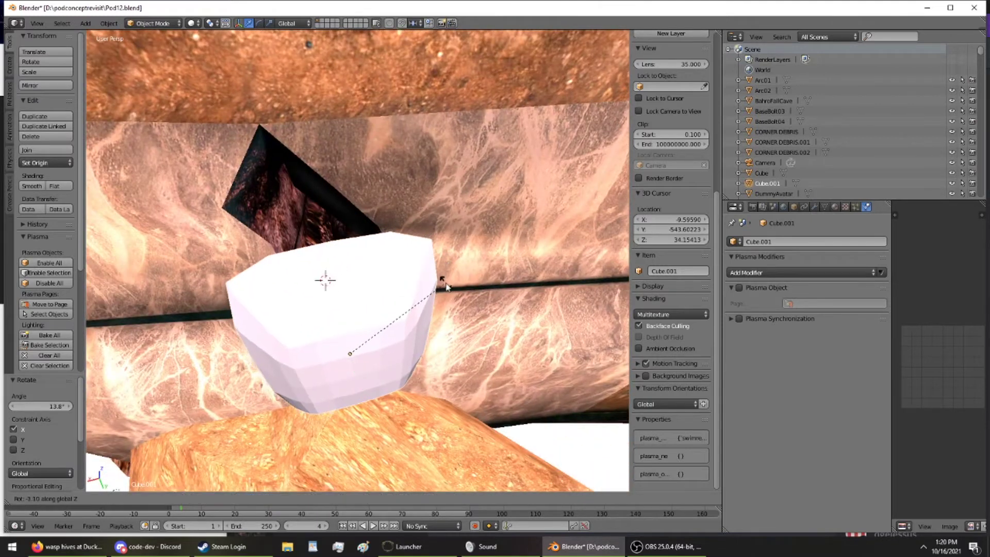
{"action": "left_click", "coordinate": [420, 334]}
- Reposition Cube.001 within the opening, lowering it by 1.795 along global Z
{"action": "left_click_drag", "start_coordinate": [361, 384], "coordinate": [310, 270]}
{"action": "middle_click_drag", "start_coordinate": [310, 270], "coordinate": [298, 100]}
{"action": "left_click_drag", "start_coordinate": [310, 102], "coordinate": [315, 119]}
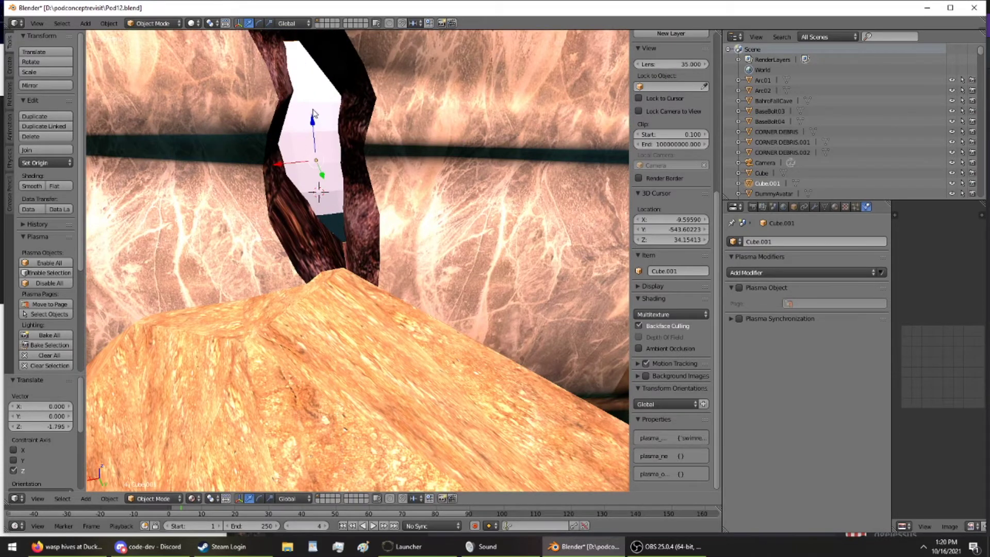
- Stretch Cube.001 by 1.412 along global Z, check its fit in the opening and isolate it
{"action": "key", "text": "s"}
{"action": "key", "text": "z"}
{"action": "left_click", "coordinate": [309, 91]}
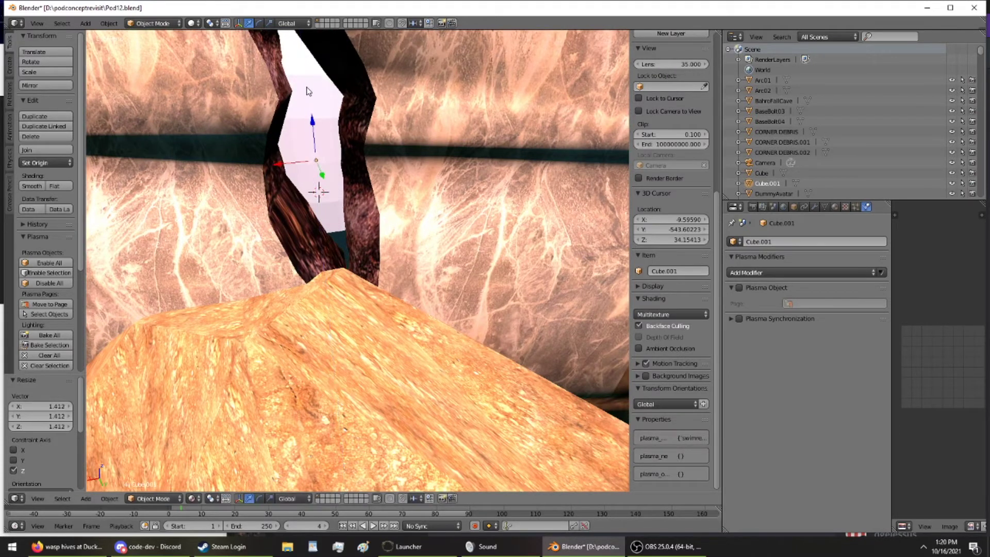
{"action": "scroll", "coordinate": [308, 91], "scroll_direction": "down", "scroll_amount": 5}
{"action": "scroll", "coordinate": [319, 118], "scroll_direction": "up", "scroll_amount": 5}
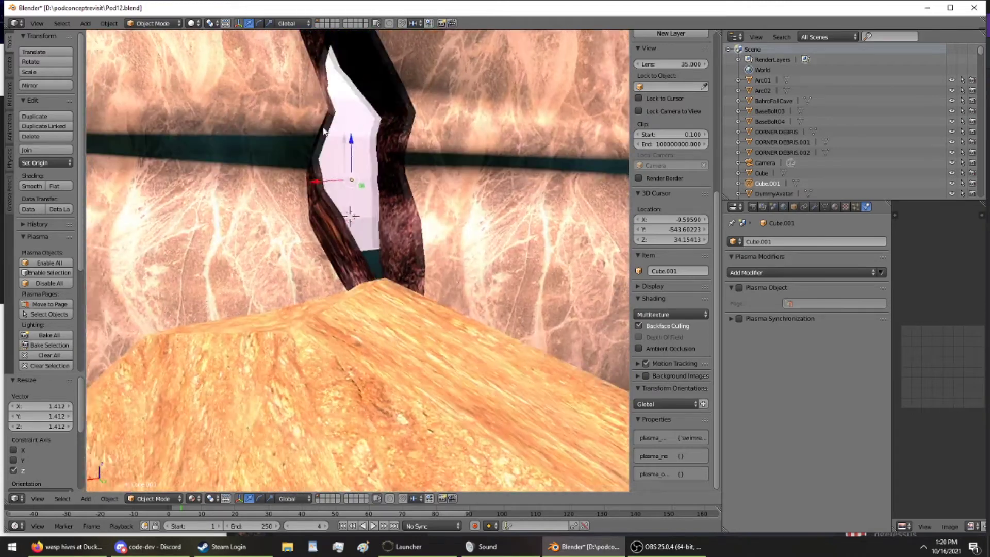
{"action": "key", "text": "KP_Divide"}
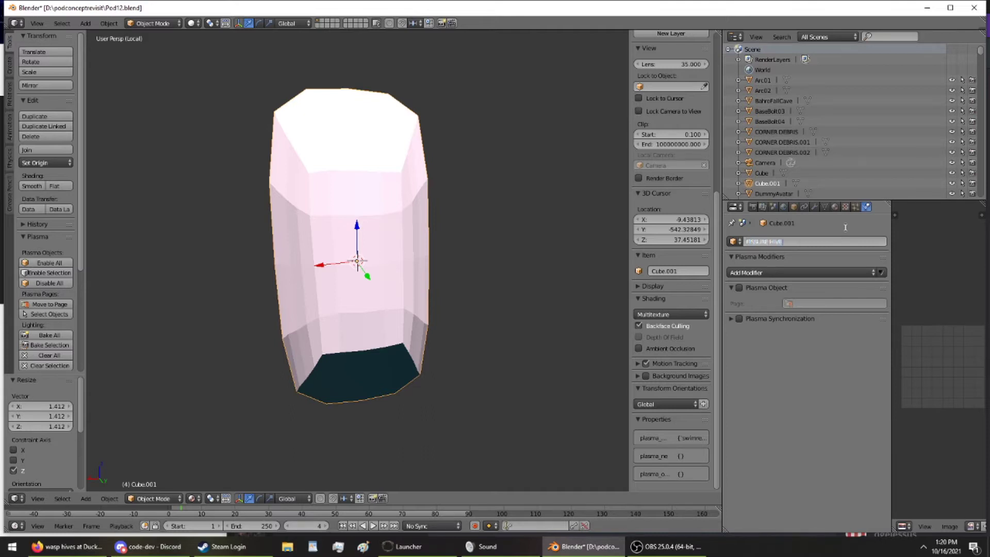
- Name the mesh FISSURE HIVE, enable it as a Plasma object and assign it to the RiverTunnels page
{"action": "left_click", "coordinate": [739, 287]}
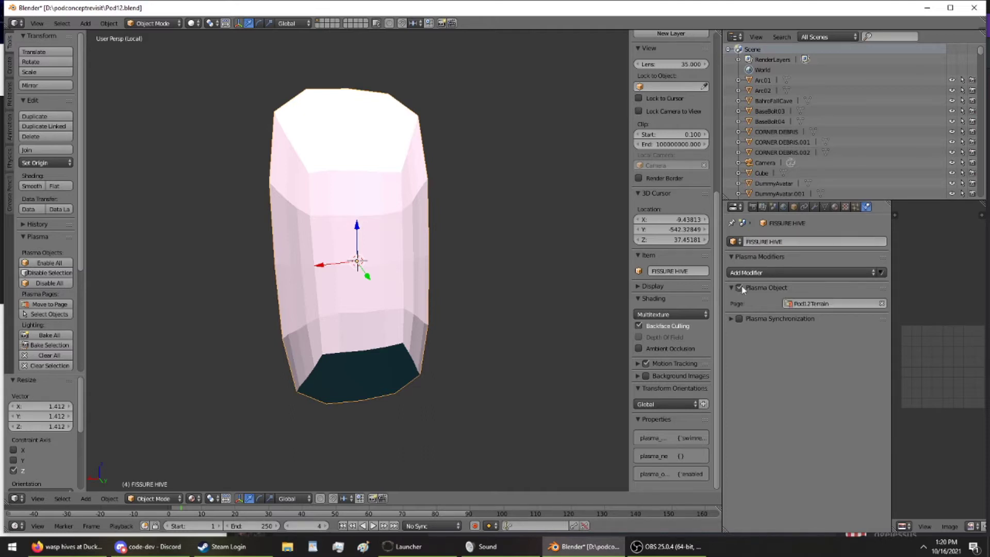
{"action": "left_click", "coordinate": [871, 304]}
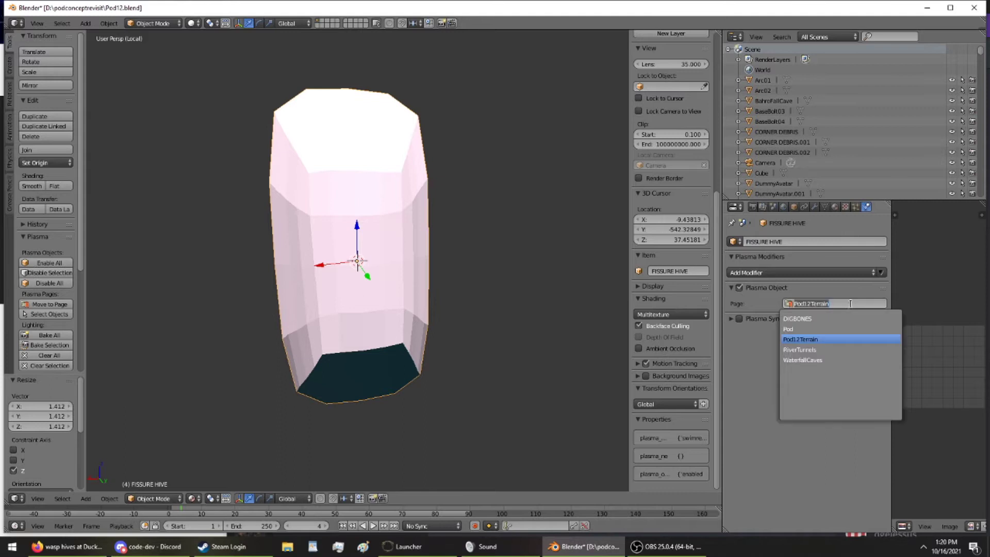
{"action": "left_click", "coordinate": [826, 349]}
- Assign the existing hivebase material to FISSURE HIVE
{"action": "left_click", "coordinate": [835, 206]}
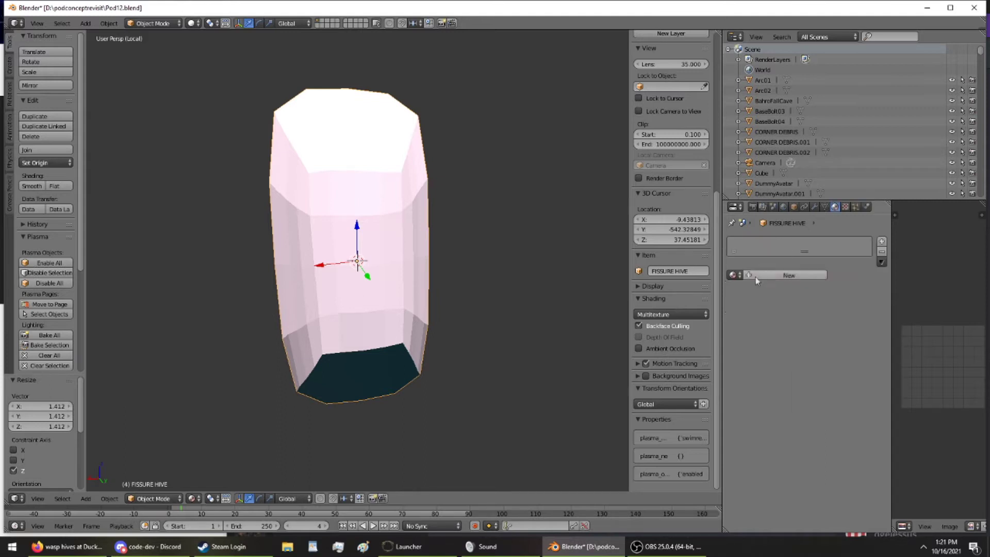
{"action": "left_click", "coordinate": [734, 274]}
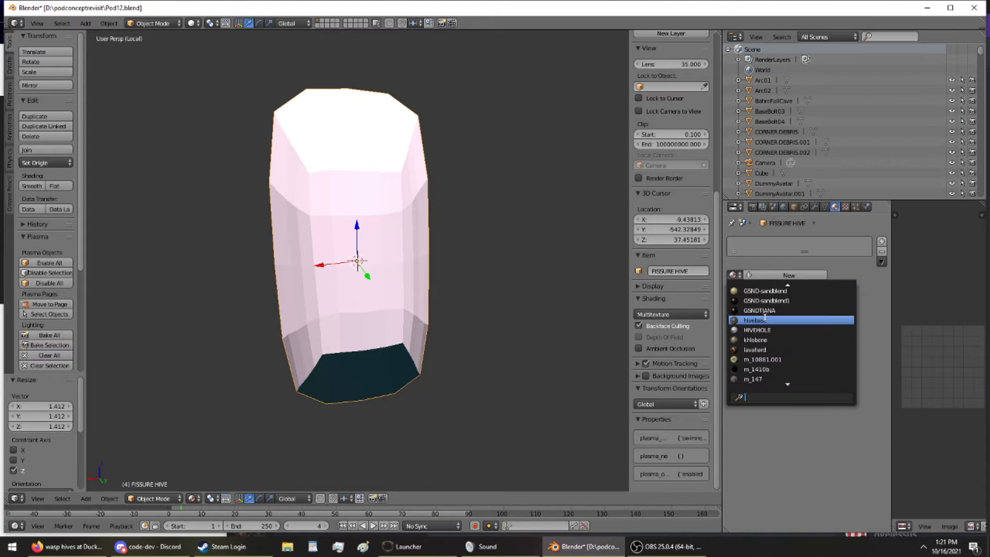
{"action": "left_click", "coordinate": [765, 318]}
{"action": "mouse_move", "coordinate": [353, 300]}
{"action": "middle_mouse_down"}
{"action": "mouse_move", "coordinate": [317, 281]}
{"action": "mouse_move", "coordinate": [331, 283]}
{"action": "middle_mouse_up"}
{"action": "scroll", "coordinate": [332, 283], "scroll_direction": "down", "scroll_amount": 1}
- In Edit Mode, UV-map the whole FISSURE HIVE mesh with Project from View (Bounds)
{"action": "left_click", "coordinate": [153, 23]}
{"action": "left_click", "coordinate": [149, 46]}
{"action": "scroll", "coordinate": [324, 191], "scroll_direction": "up", "scroll_amount": 1}
{"action": "key", "text": "u"}
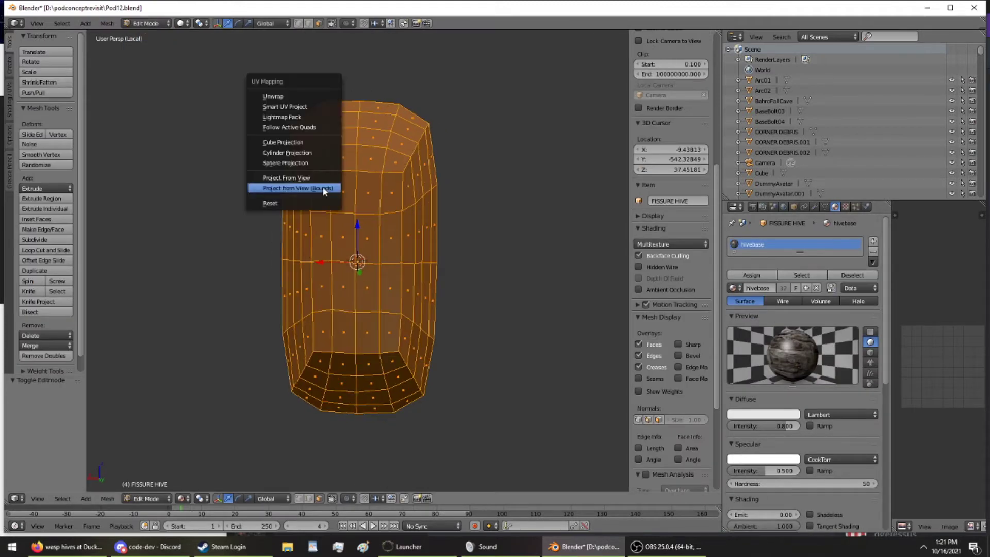
{"action": "left_click", "coordinate": [324, 189]}
{"action": "middle_click_drag", "start_coordinate": [325, 186], "coordinate": [326, 183]}
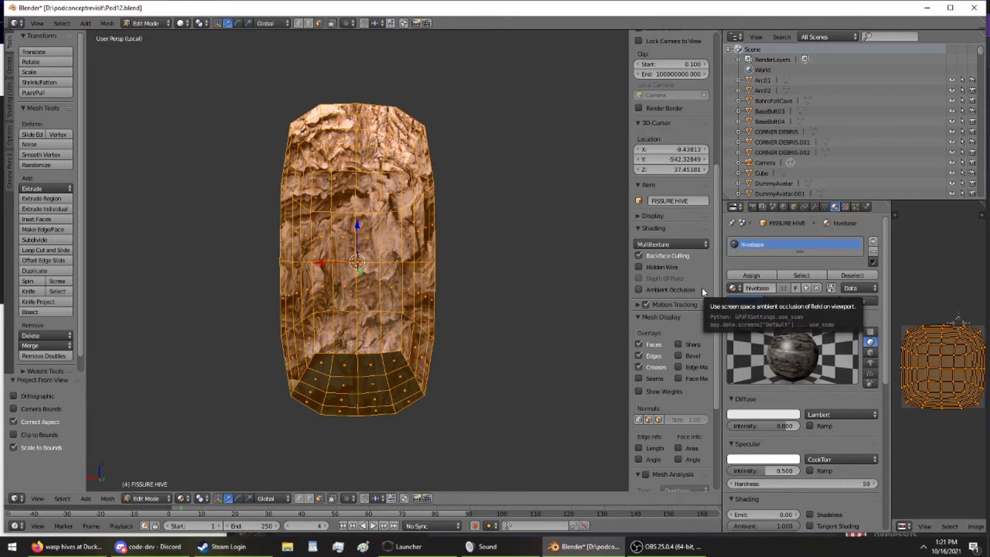
- Show the hive within the cave again and scale its UVs by 2.313
{"action": "key", "text": "KP_Divide"}
{"action": "middle_click_drag", "start_coordinate": [431, 310], "coordinate": [441, 301]}
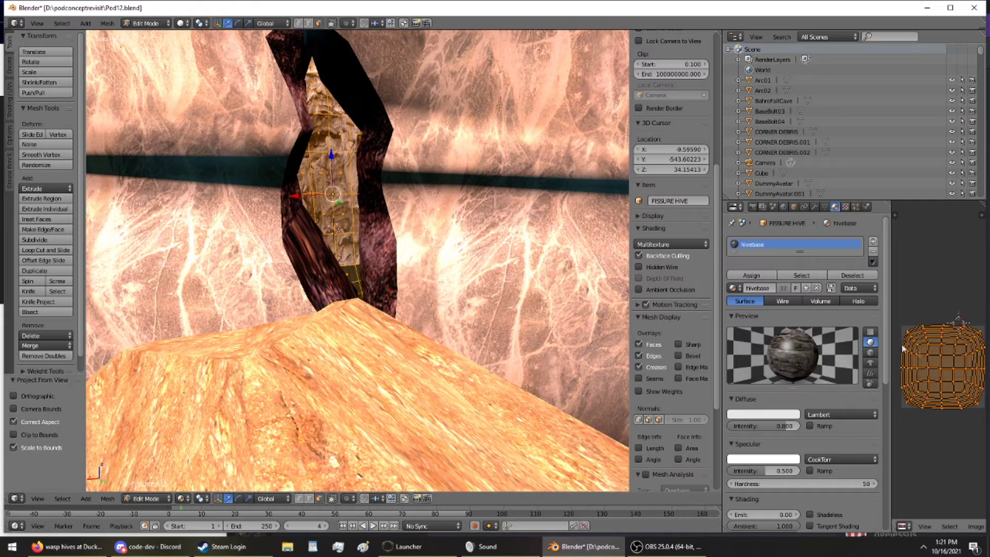
{"action": "key", "text": "s"}
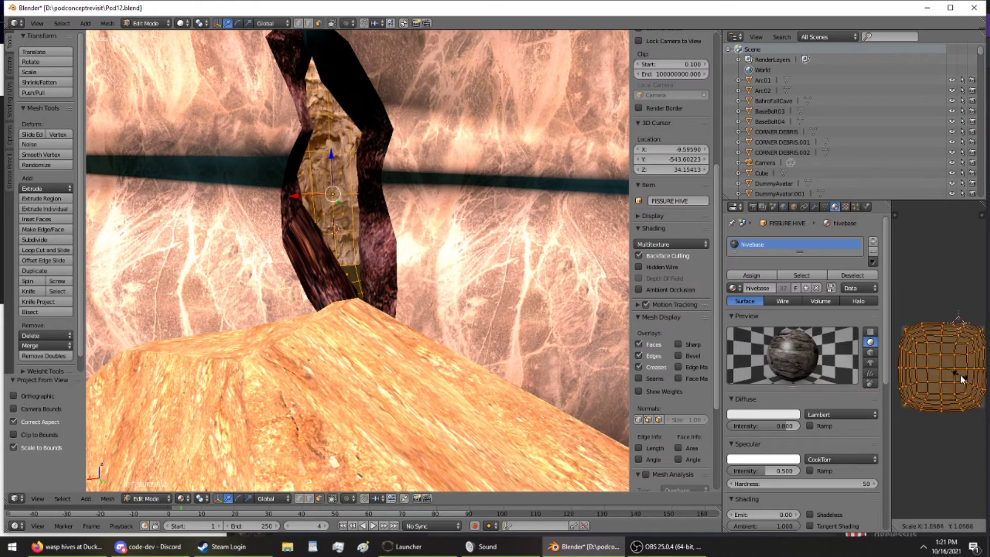
{"action": "left_click", "coordinate": [973, 395]}
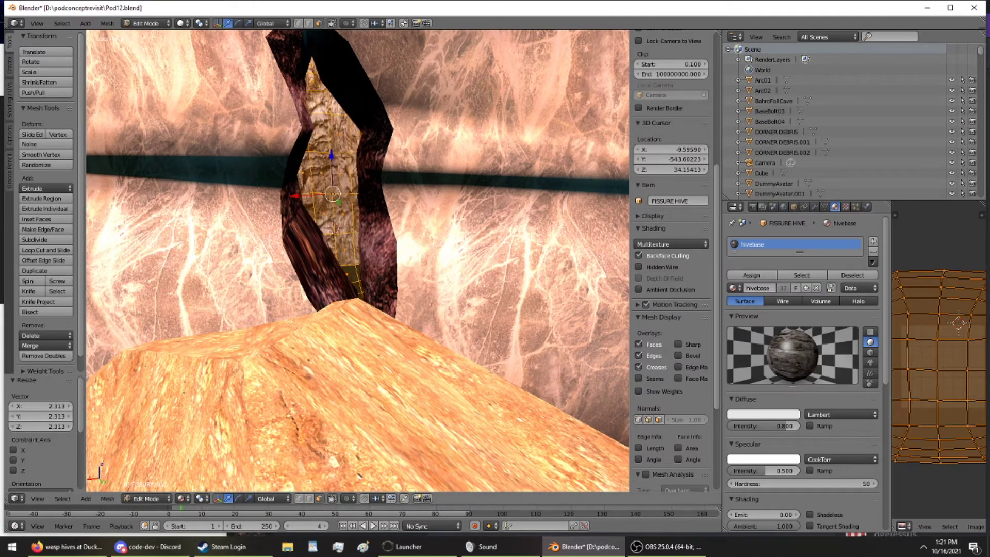
{"action": "scroll", "coordinate": [579, 235], "scroll_direction": "up", "scroll_amount": 8}
{"action": "scroll", "coordinate": [579, 235], "scroll_direction": "down", "scroll_amount": 5}
{"action": "middle_click_drag", "start_coordinate": [430, 137], "coordinate": [425, 208]}
- Isolate FISSURE HIVE and duplicate the block of four faces at its front centre
{"action": "right_click", "coordinate": [355, 189]}
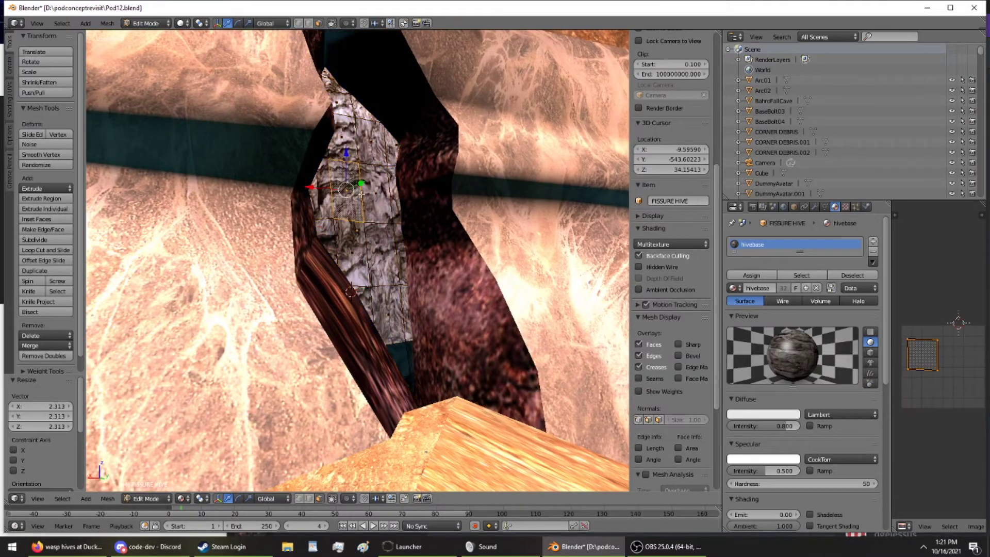
{"action": "right_click", "coordinate": [374, 199], "text": "ctrl"}
{"action": "right_click", "coordinate": [378, 246], "text": "ctrl"}
{"action": "right_click", "coordinate": [360, 256], "text": "ctrl"}
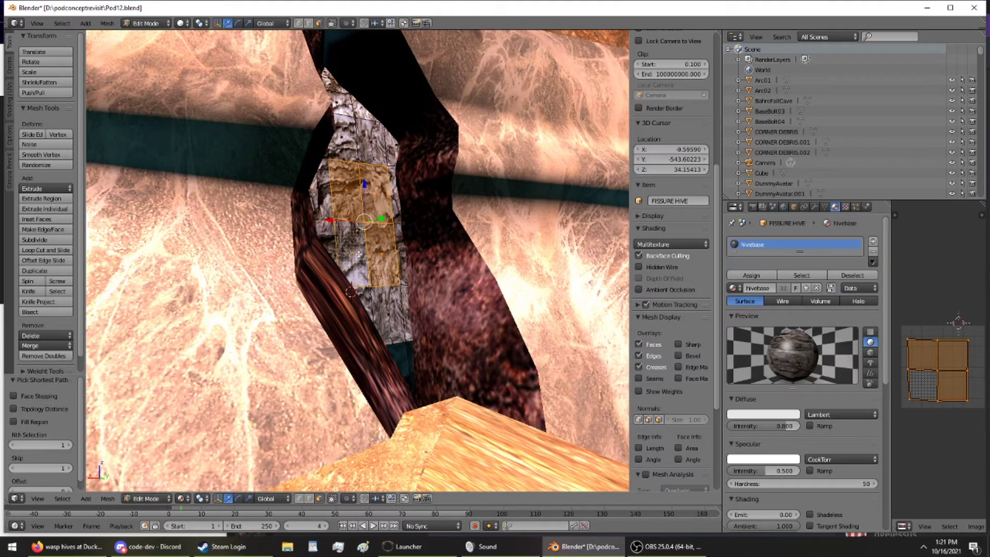
{"action": "key", "text": "KP_Divide"}
{"action": "middle_click_drag", "start_coordinate": [360, 254], "coordinate": [317, 253]}
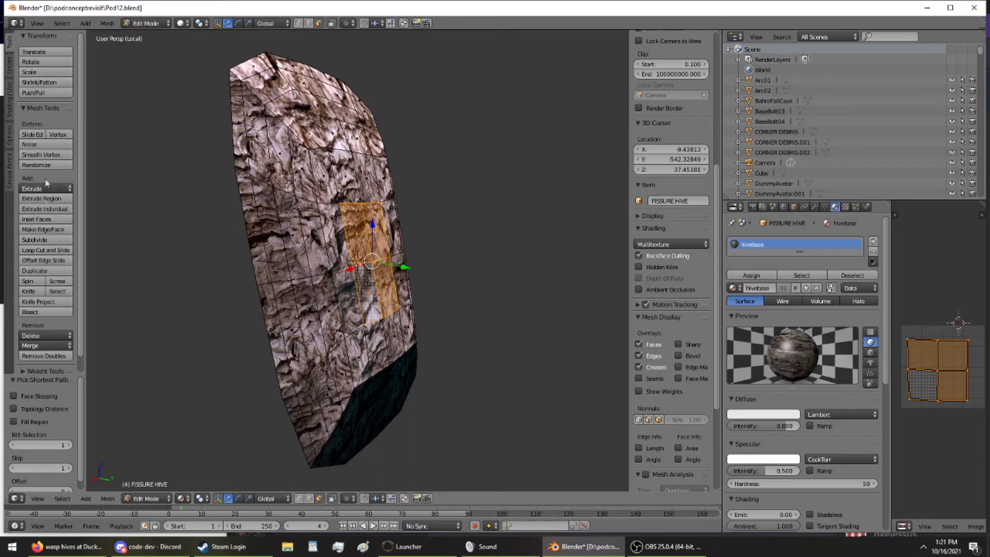
{"action": "left_click", "coordinate": [43, 269]}
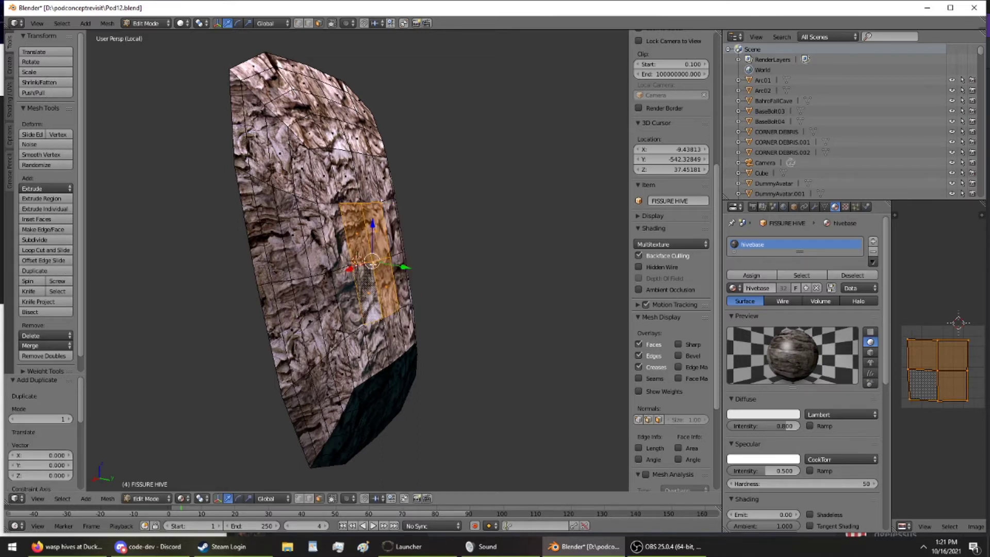
- Offset the duplicated patch in front of the hive, adjust it by -0.340 along global Y and subdivide it with one cut
{"action": "key", "text": "y"}
{"action": "left_click", "coordinate": [407, 270]}
{"action": "middle_click_drag", "start_coordinate": [407, 270], "coordinate": [445, 280]}
{"action": "left_click_drag", "start_coordinate": [429, 264], "coordinate": [413, 265]}
{"action": "middle_click_drag", "start_coordinate": [413, 265], "coordinate": [348, 251]}
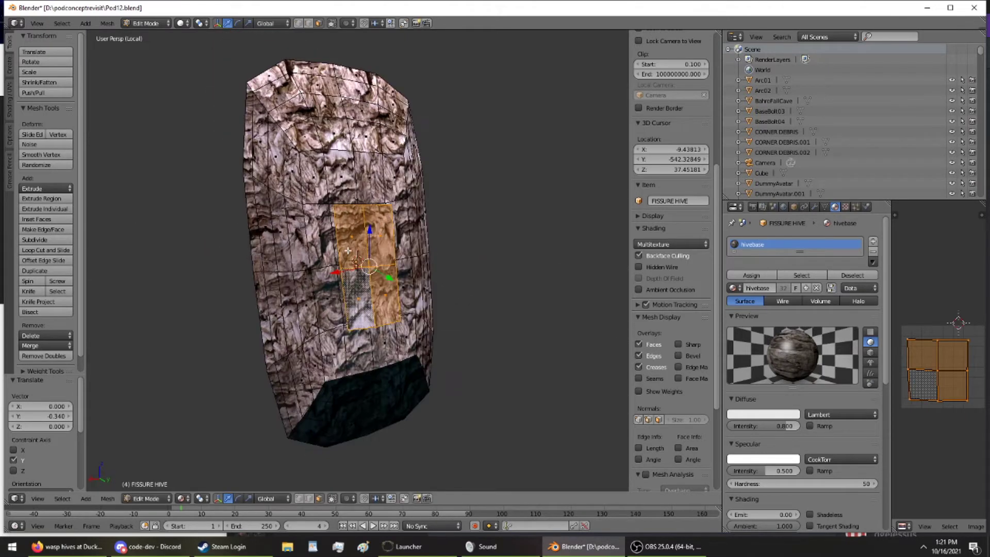
{"action": "left_click", "coordinate": [45, 240]}
{"action": "middle_click_drag", "start_coordinate": [380, 284], "coordinate": [343, 269]}
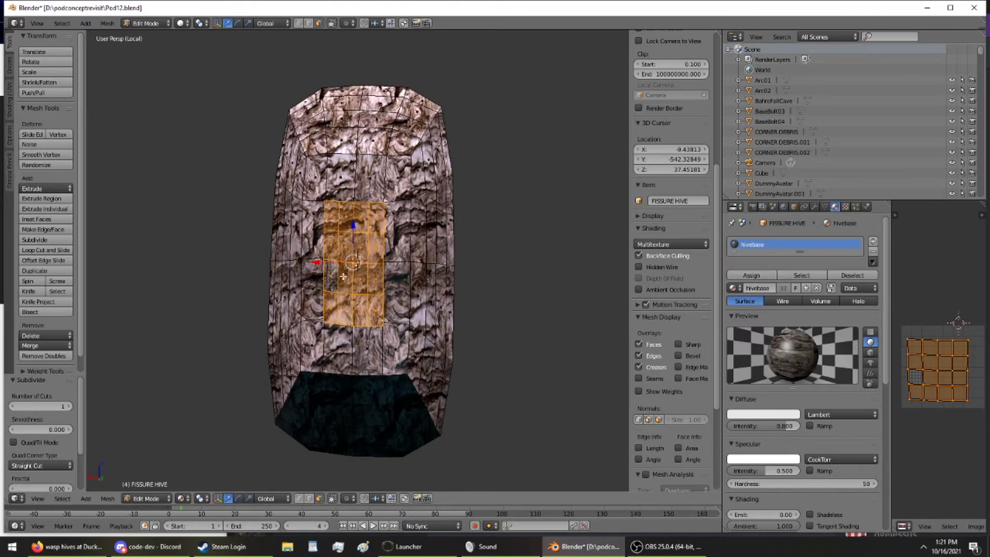
- Add a second material slot with the existing HIVEHOLE material and assign it to the subdivided patch
{"action": "left_click", "coordinate": [874, 241]}
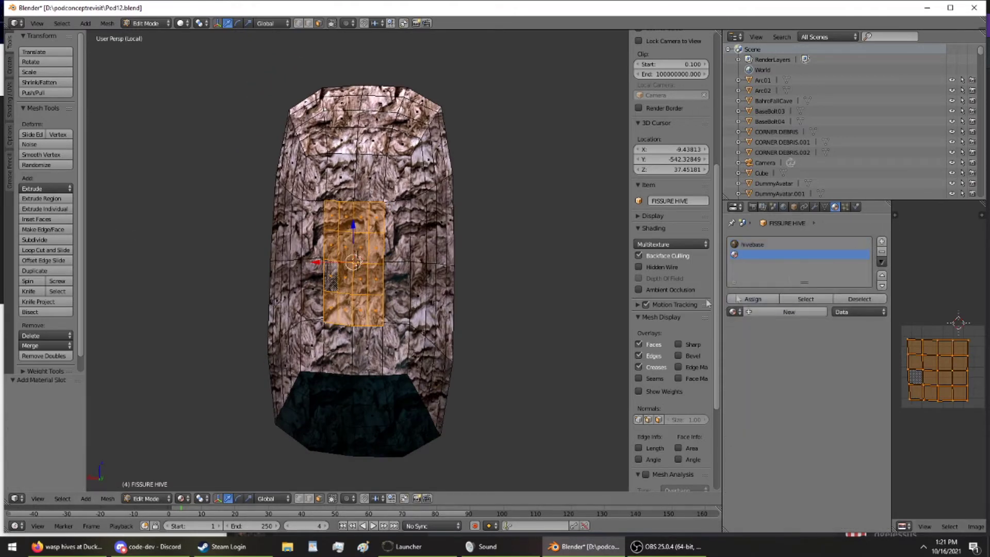
{"action": "left_click", "coordinate": [733, 311]}
{"action": "scroll", "coordinate": [743, 372], "scroll_direction": "down", "scroll_amount": 5}
{"action": "scroll", "coordinate": [743, 372], "scroll_direction": "down", "scroll_amount": 7}
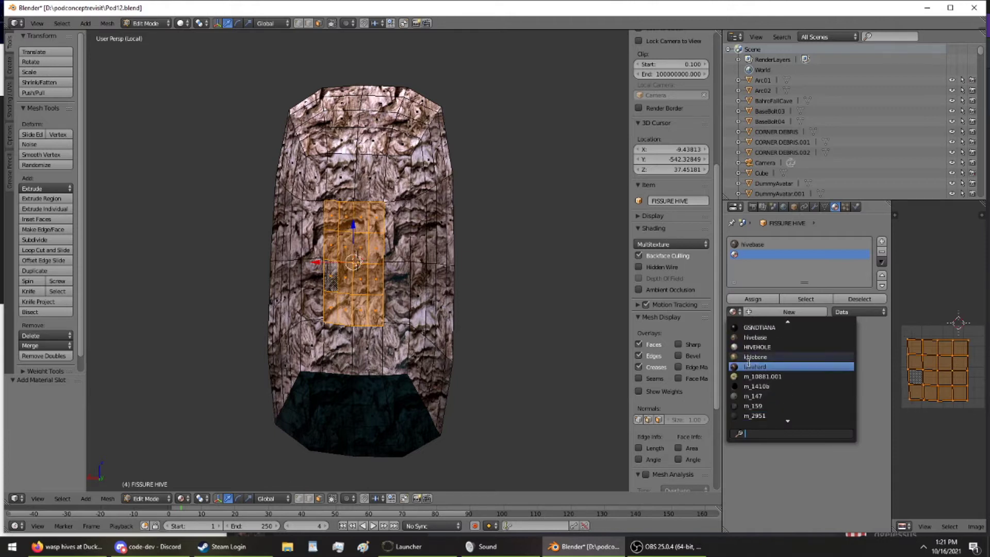
{"action": "left_click", "coordinate": [745, 347]}
{"action": "scroll", "coordinate": [407, 202], "scroll_direction": "up", "scroll_amount": 2}
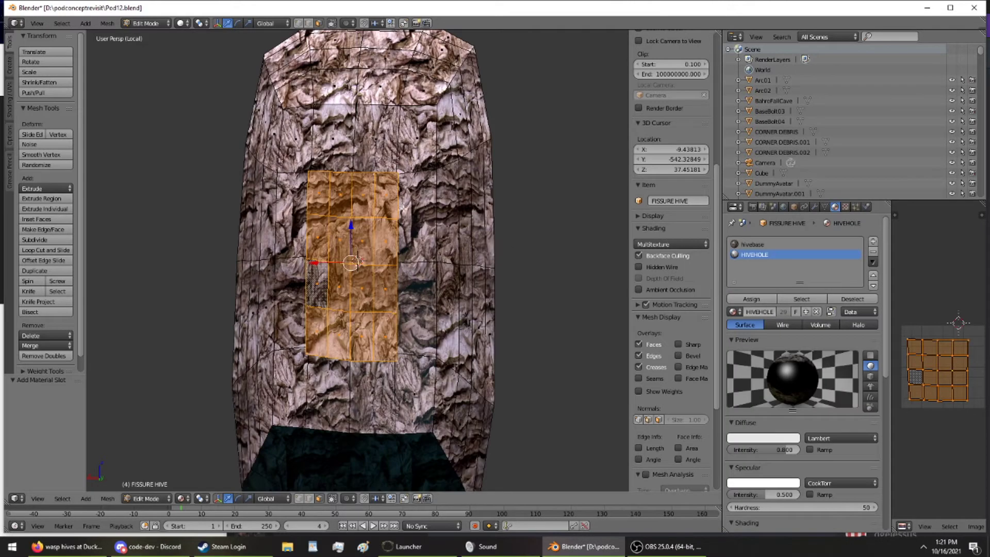
{"action": "left_click", "coordinate": [751, 299]}
- UV-map the HIVEHOLE patch with Project from View (Bounds)
{"action": "key", "text": "u"}
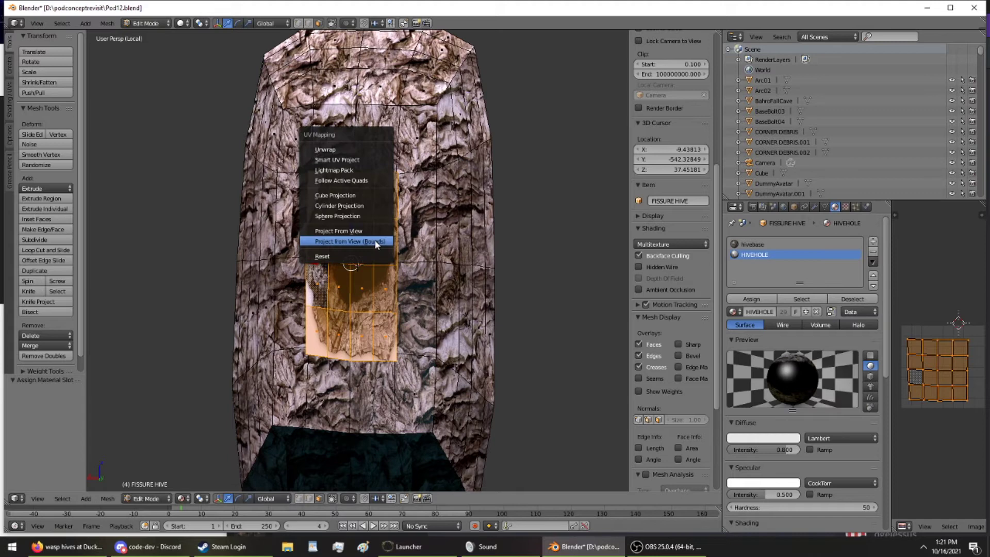
{"action": "left_click", "coordinate": [378, 240]}
{"action": "middle_click_drag", "start_coordinate": [377, 241], "coordinate": [441, 261]}
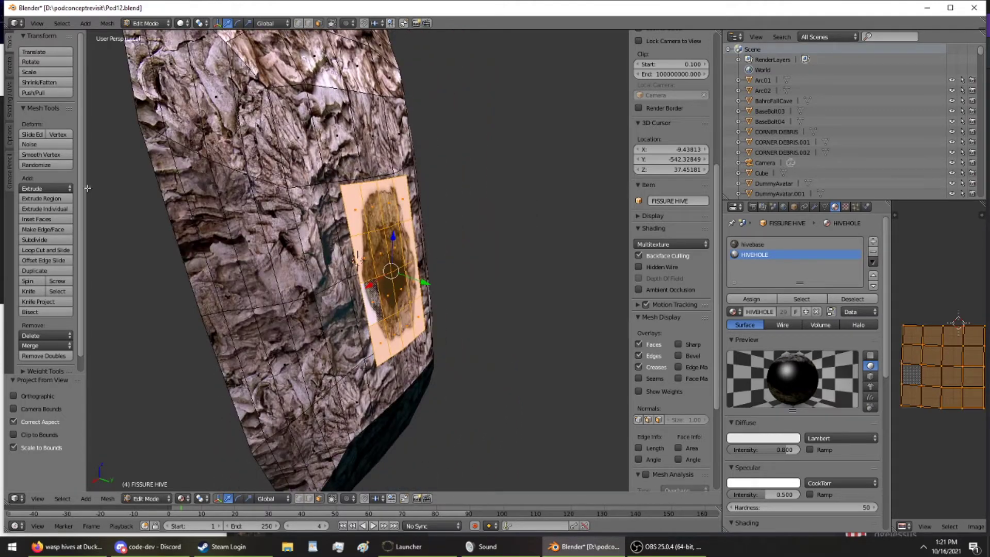
- Smooth the HIVEHOLE patch's vertices twice and adjust its scale along global Y
{"action": "left_click", "coordinate": [56, 156]}
{"action": "left_click", "coordinate": [57, 156]}
{"action": "middle_click_drag", "start_coordinate": [330, 242], "coordinate": [379, 239]}
{"action": "key", "text": "s"}
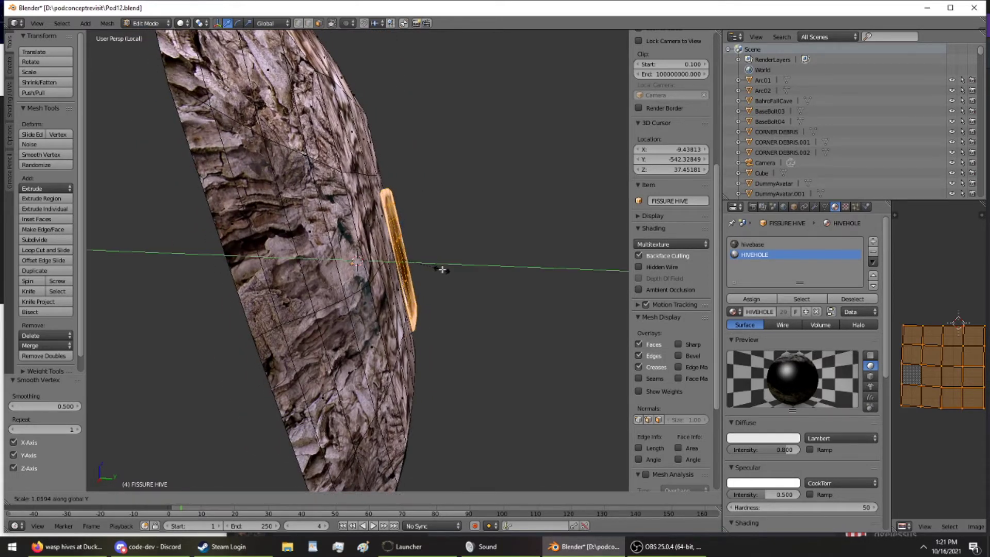
{"action": "left_click", "coordinate": [442, 266]}
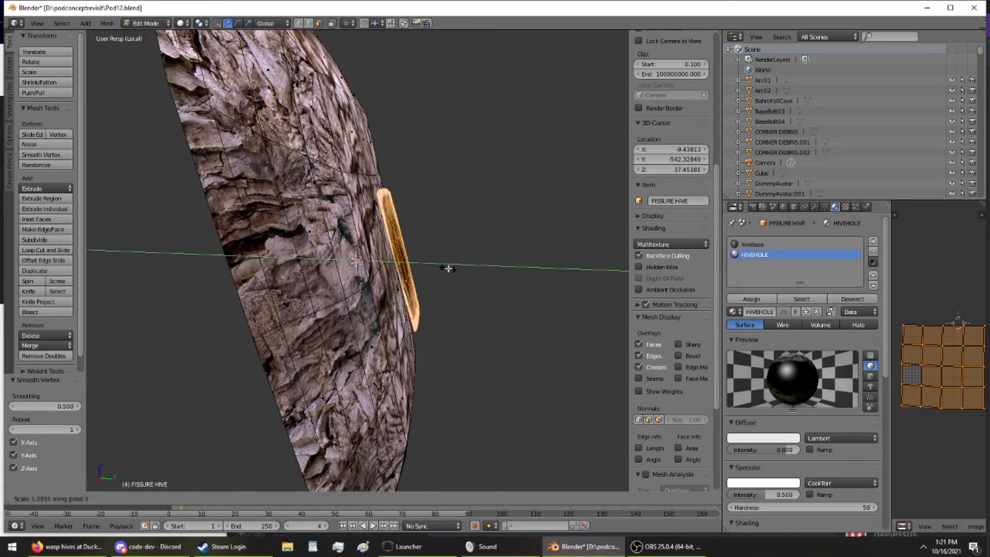
{"action": "key", "text": "s"}
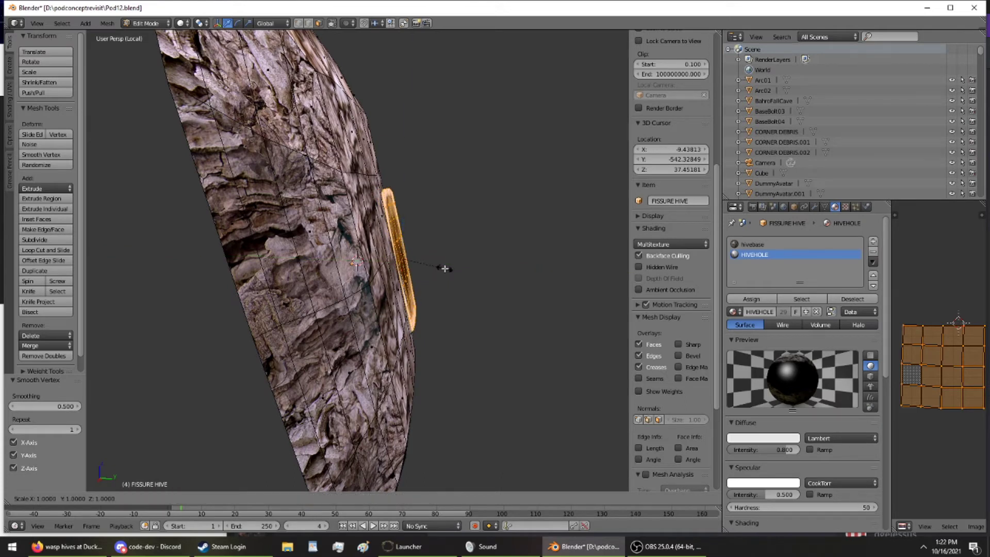
{"action": "left_click", "coordinate": [444, 267]}
{"action": "mouse_move", "coordinate": [441, 265]}
{"action": "middle_mouse_down"}
{"action": "mouse_move", "coordinate": [314, 285]}
{"action": "mouse_move", "coordinate": [337, 270]}
{"action": "mouse_move", "coordinate": [387, 286]}
{"action": "mouse_move", "coordinate": [437, 277]}
{"action": "middle_mouse_up"}
- Select the four central faces of the HIVEHOLE patch and move them 0.298 along global Y
{"action": "right_click", "coordinate": [341, 256]}
{"action": "right_click", "coordinate": [365, 256], "text": "ctrl"}
{"action": "right_click", "coordinate": [340, 293], "text": "ctrl"}
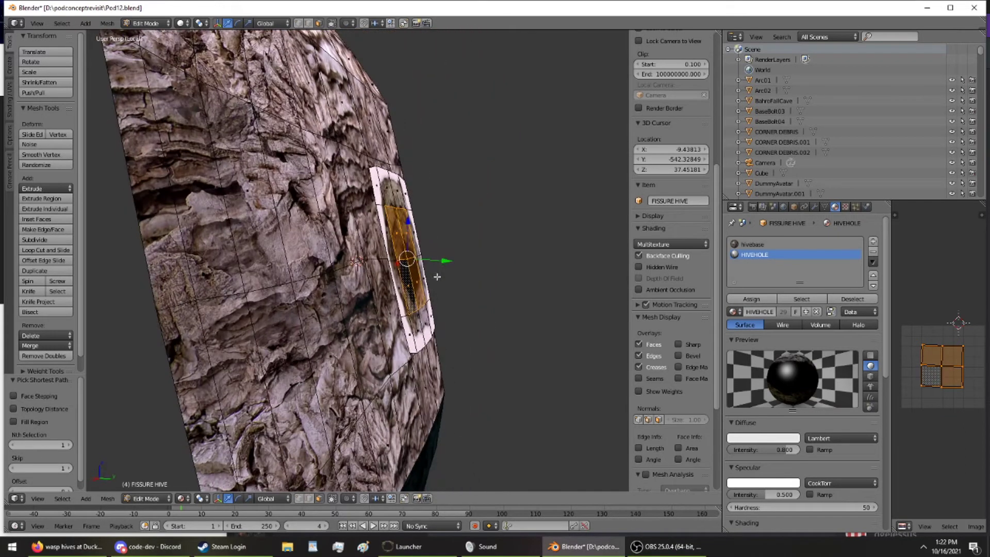
{"action": "left_click_drag", "start_coordinate": [441, 266], "coordinate": [454, 257]}
{"action": "middle_click_drag", "start_coordinate": [453, 258], "coordinate": [393, 294]}
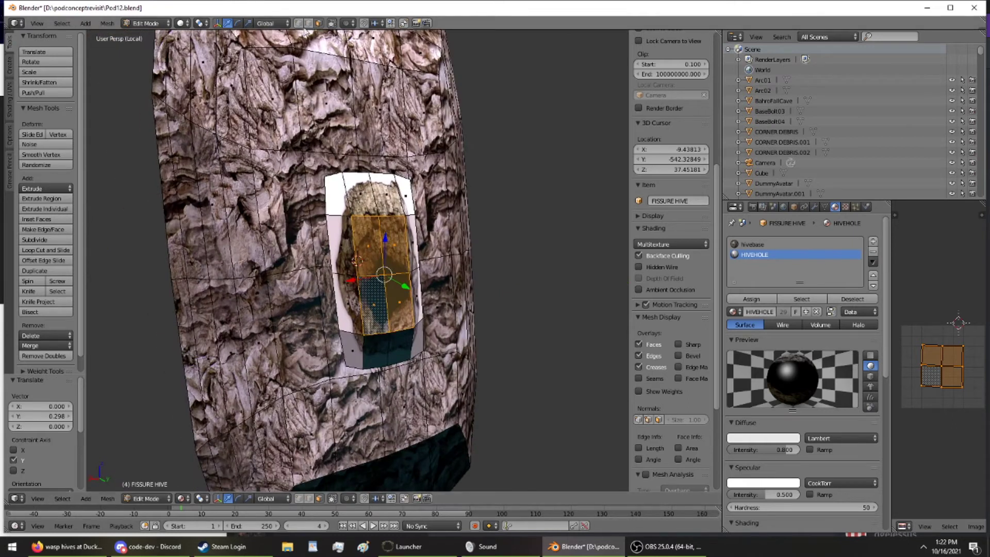
- Push the centre vertex of the HIVEHOLE patch inward by -0.245 along global Y to deepen the hole
{"action": "right_click", "coordinate": [388, 278]}
{"action": "key", "text": "g"}
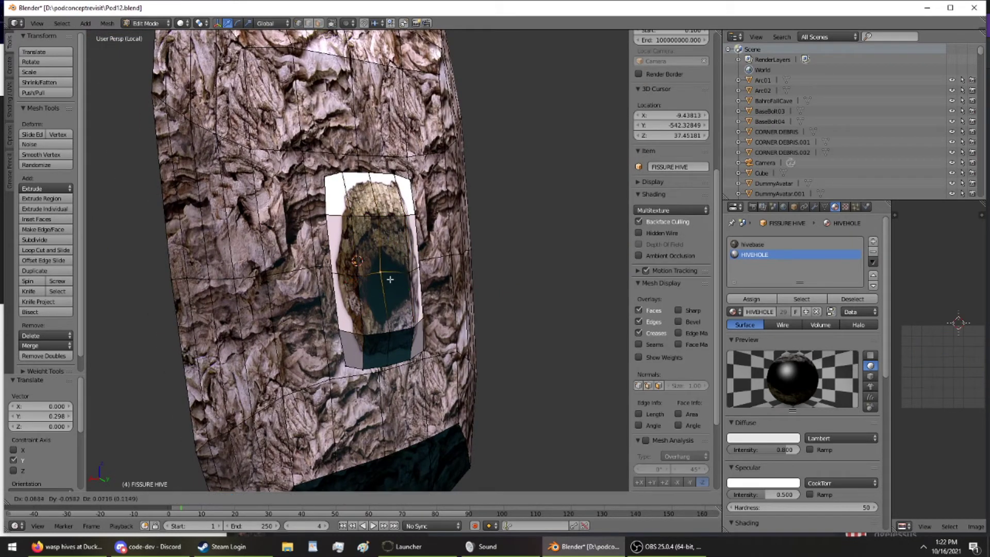
{"action": "left_click", "coordinate": [390, 279]}
{"action": "key", "text": "ctrl+z"}
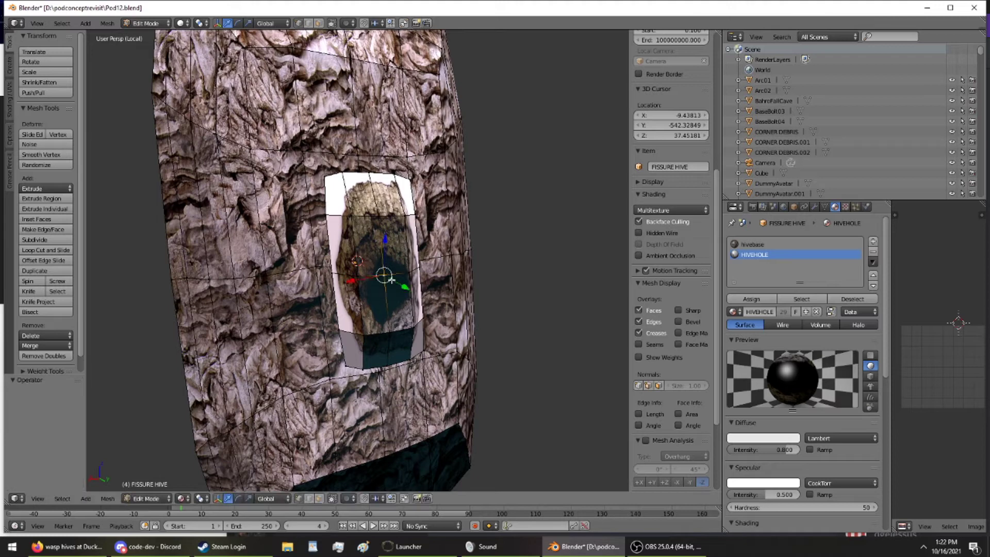
{"action": "left_click_drag", "start_coordinate": [406, 285], "coordinate": [384, 281]}
{"action": "middle_click_drag", "start_coordinate": [384, 281], "coordinate": [354, 292]}
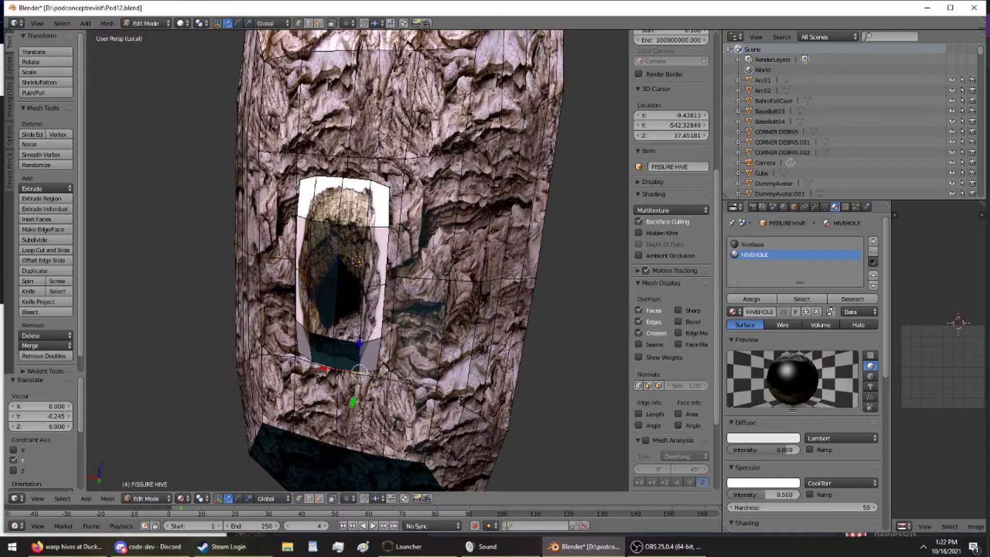
- Select all faces of the HIVEHOLE patch and sink it into the hive by -0.676, plus a further -0.029, along global Y
{"action": "left_click", "coordinate": [319, 23]}
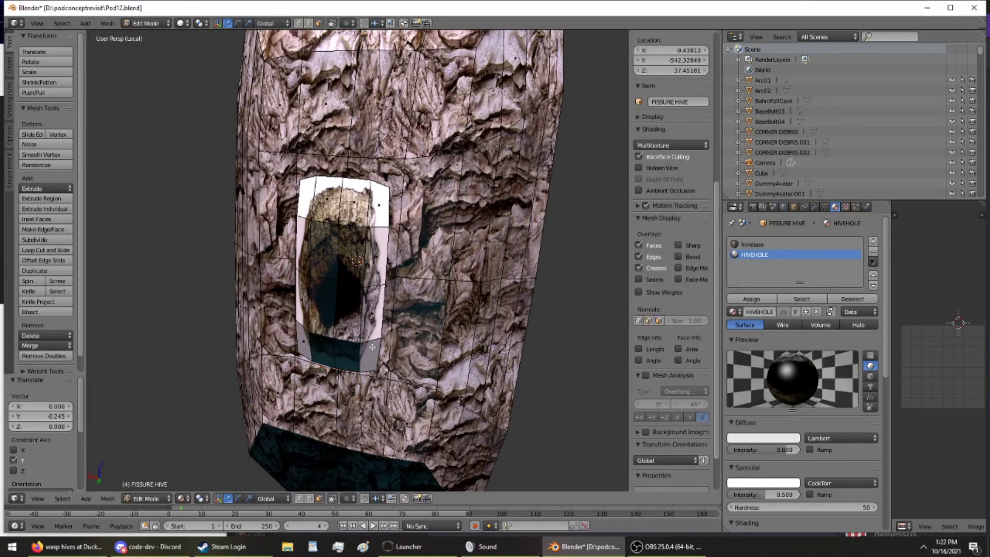
{"action": "right_click", "coordinate": [378, 208]}
{"action": "right_click", "coordinate": [371, 353], "text": "ctrl"}
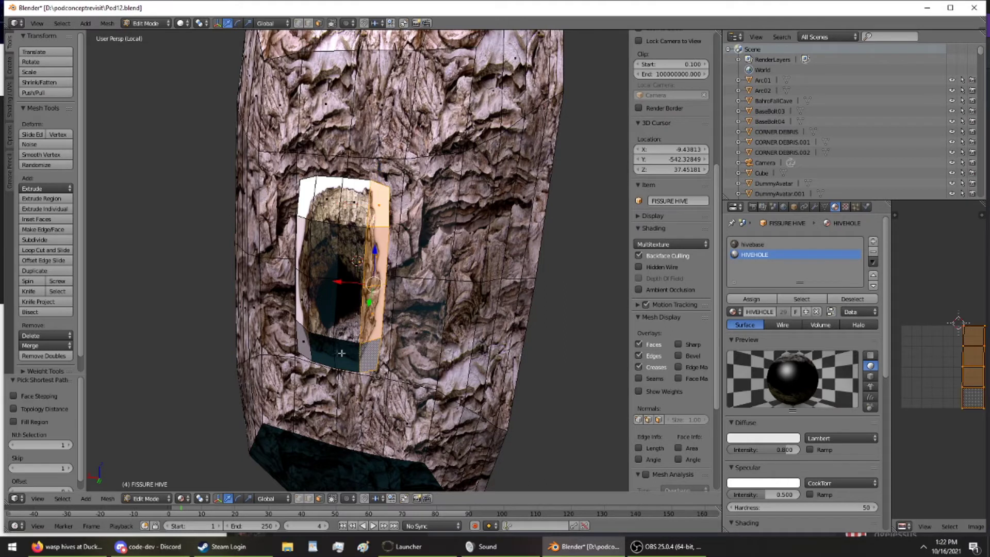
{"action": "right_click", "coordinate": [301, 341], "text": "ctrl"}
{"action": "right_click", "coordinate": [307, 195], "text": "ctrl"}
{"action": "right_click", "coordinate": [341, 186], "text": "ctrl"}
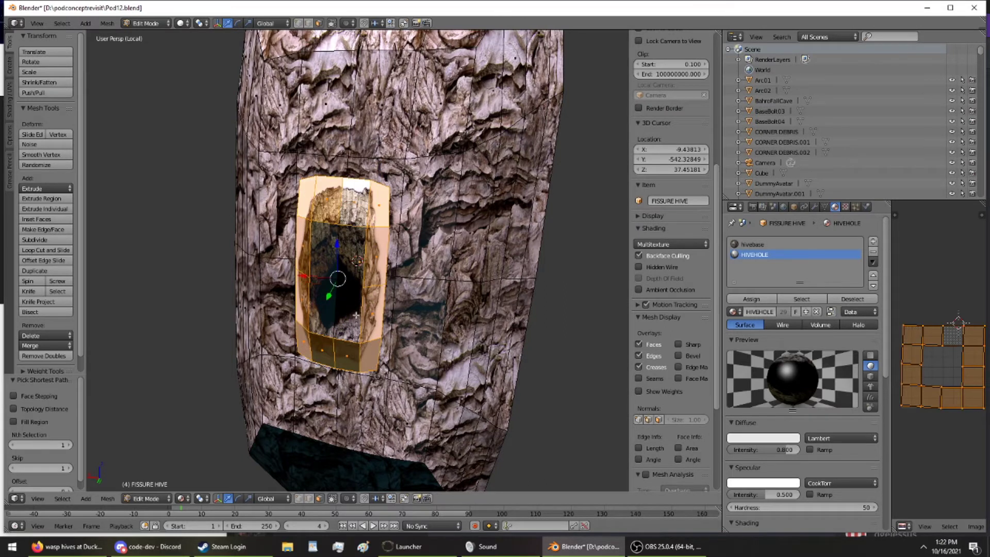
{"action": "right_click", "coordinate": [351, 268], "text": "ctrl"}
{"action": "right_click", "coordinate": [329, 299], "text": "ctrl"}
{"action": "middle_click_drag", "start_coordinate": [328, 267], "coordinate": [444, 252]}
{"action": "left_click_drag", "start_coordinate": [449, 249], "coordinate": [425, 254]}
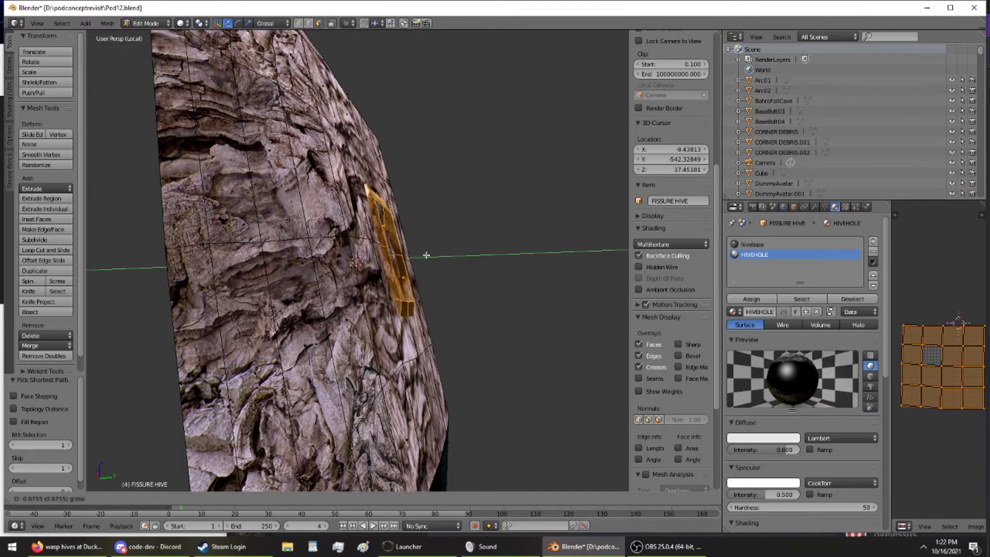
{"action": "left_click", "coordinate": [426, 255]}
{"action": "middle_click_drag", "start_coordinate": [425, 256], "coordinate": [377, 278]}
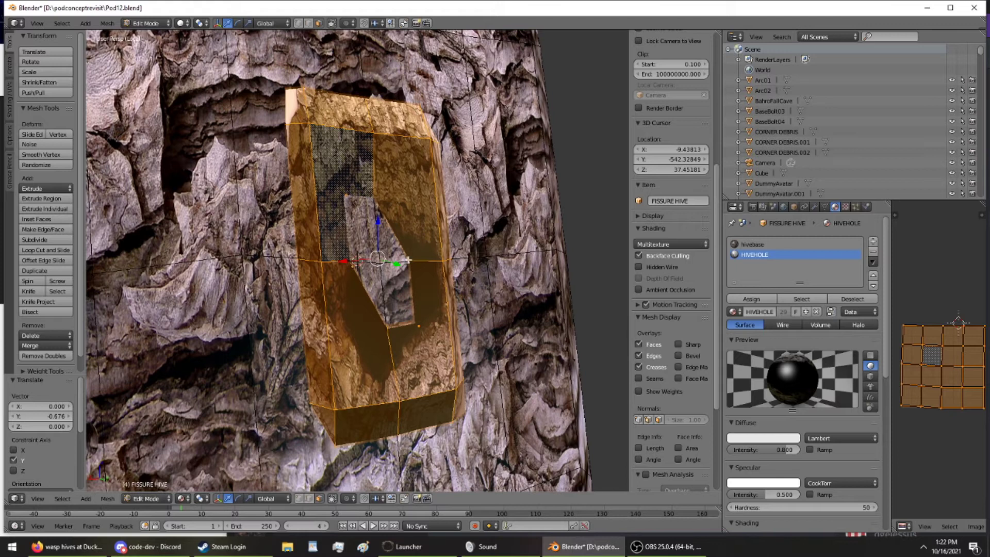
{"action": "left_click_drag", "start_coordinate": [392, 267], "coordinate": [391, 265]}
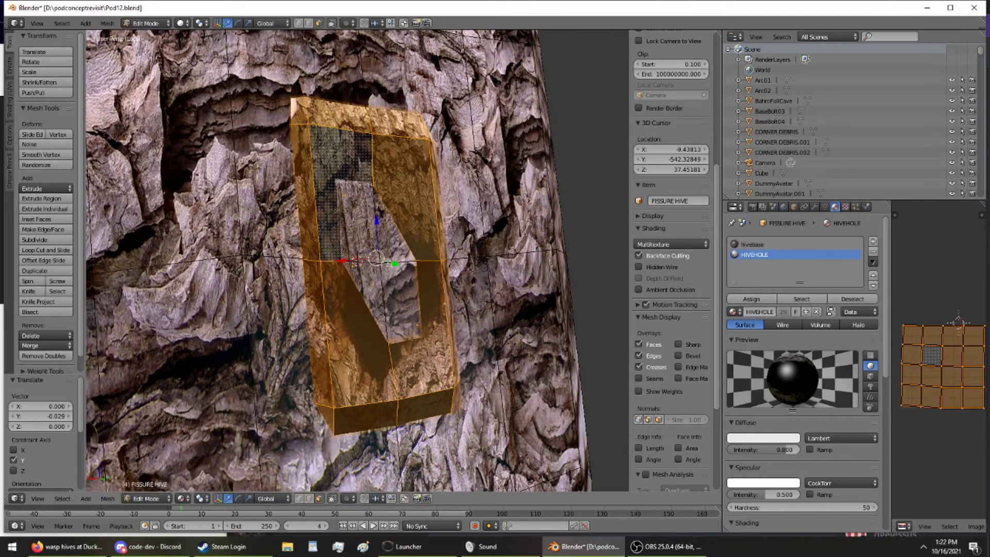
- Move the four central faces of the HIVEHOLE patch 0.149 along global Y, then its centre vertex 0.177 along the same axis
{"action": "left_click", "coordinate": [346, 152]}
{"action": "left_click", "coordinate": [391, 185], "text": "ctrl"}
{"action": "left_click", "coordinate": [405, 304], "text": "ctrl"}
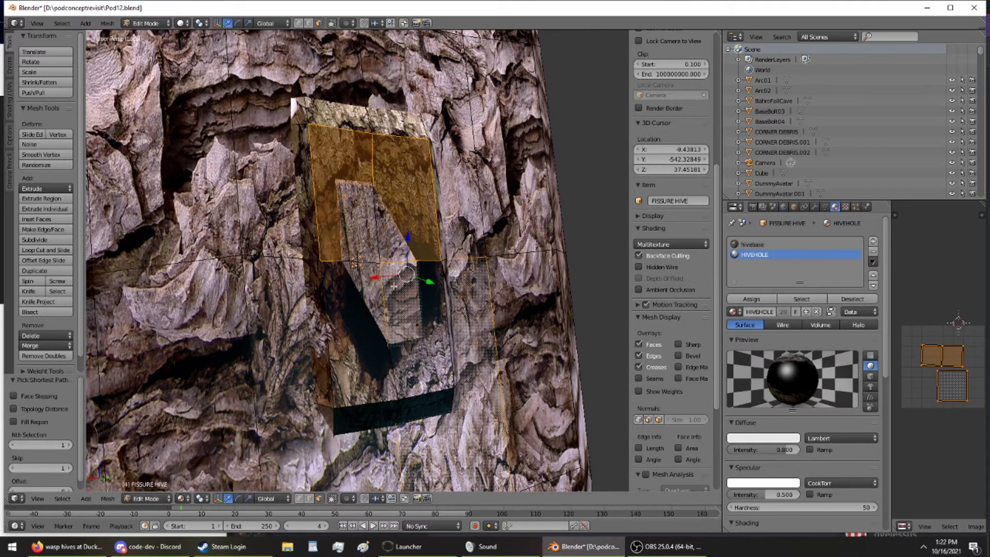
{"action": "left_click", "coordinate": [408, 222]}
{"action": "left_click", "coordinate": [445, 323], "text": "ctrl"}
{"action": "left_click", "coordinate": [366, 354], "text": "ctrl"}
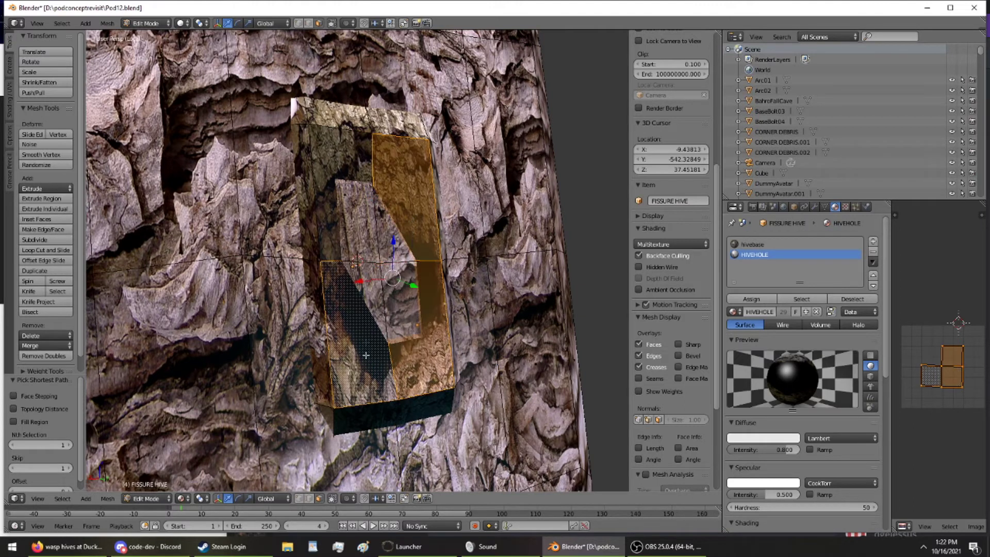
{"action": "left_click", "coordinate": [339, 195], "text": "ctrl"}
{"action": "key", "text": "ctrl+z"}
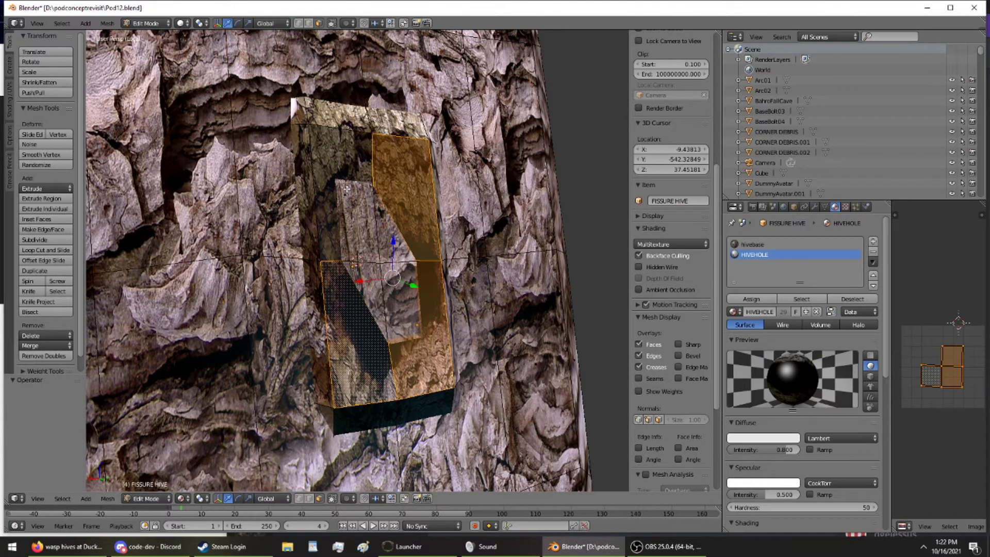
{"action": "left_click", "coordinate": [349, 157], "text": "ctrl"}
{"action": "middle_click_drag", "start_coordinate": [349, 157], "coordinate": [446, 245]}
{"action": "left_click_drag", "start_coordinate": [453, 239], "coordinate": [465, 230]}
{"action": "left_click", "coordinate": [465, 230]}
{"action": "middle_click_drag", "start_coordinate": [465, 230], "coordinate": [387, 196]}
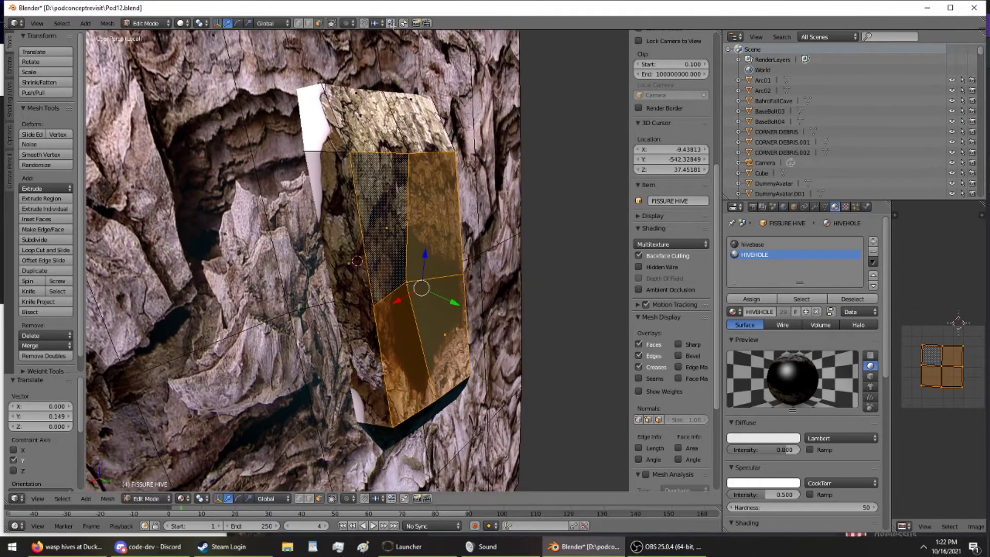
{"action": "right_click", "coordinate": [406, 282]}
{"action": "left_click_drag", "start_coordinate": [424, 290], "coordinate": [434, 286]}
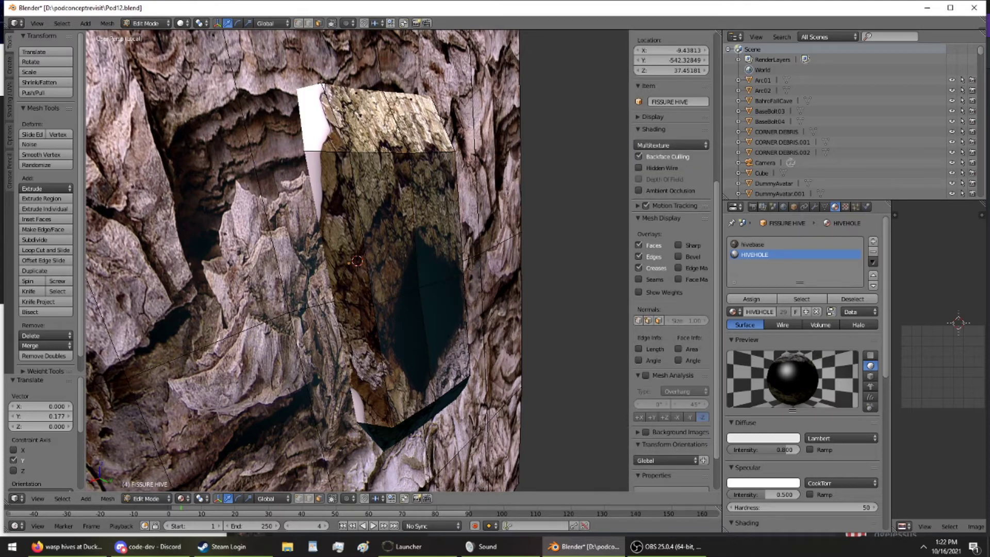
- Push the outer side edge of the HIVEHOLE patch into the hive by -0.323 along global Y
{"action": "right_click", "coordinate": [298, 91]}
{"action": "right_click", "coordinate": [378, 435], "text": "ctrl"}
{"action": "middle_click_drag", "start_coordinate": [416, 422], "coordinate": [356, 413]}
{"action": "right_click", "coordinate": [382, 166], "text": "shift"}
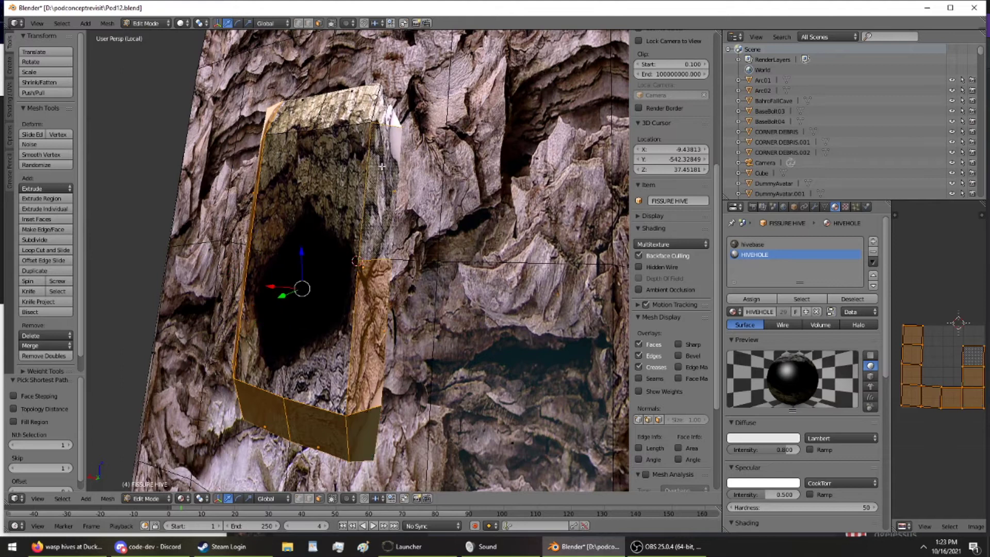
{"action": "right_click", "coordinate": [392, 123]}
{"action": "middle_click_drag", "start_coordinate": [393, 140], "coordinate": [345, 308]}
{"action": "left_click_drag", "start_coordinate": [340, 282], "coordinate": [334, 312]}
{"action": "middle_click_drag", "start_coordinate": [334, 313], "coordinate": [357, 209]}
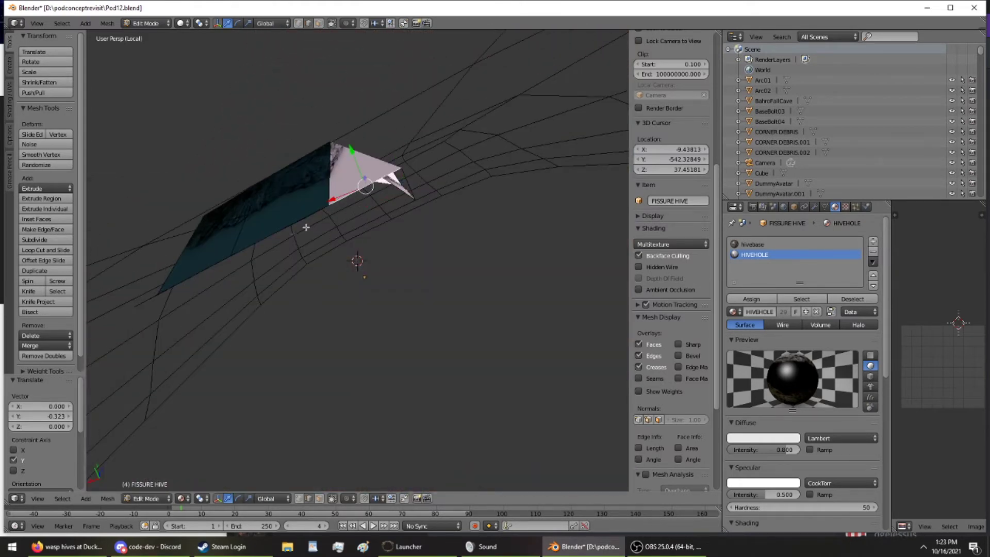
- Select the outer back edges along one side of the HIVEHOLE patch and shift them along global X and -0.044 along global Y
{"action": "right_click", "coordinate": [185, 272], "text": "ctrl"}
{"action": "middle_click_drag", "start_coordinate": [185, 272], "coordinate": [496, 252]}
{"action": "right_click", "coordinate": [466, 238], "text": "ctrl"}
{"action": "right_click", "coordinate": [447, 162], "text": "ctrl"}
{"action": "middle_click_drag", "start_coordinate": [447, 162], "coordinate": [503, 139]}
{"action": "right_click", "coordinate": [498, 131], "text": "ctrl"}
{"action": "middle_click_drag", "start_coordinate": [446, 50], "coordinate": [478, 133]}
{"action": "right_click", "coordinate": [464, 142], "text": "ctrl"}
{"action": "key", "text": "alt+z"}
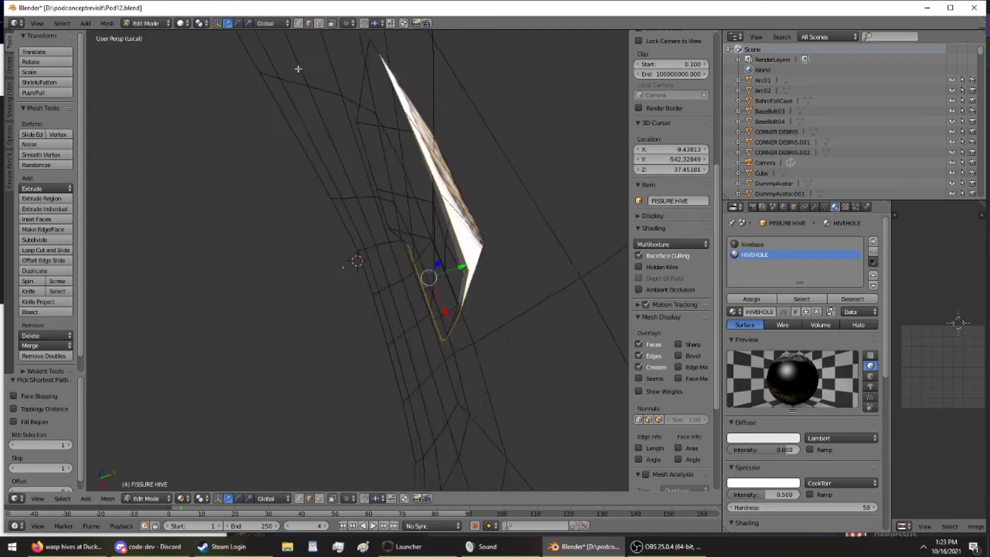
{"action": "middle_click_drag", "start_coordinate": [376, 75], "coordinate": [178, 486]}
{"action": "key", "text": "g"}
{"action": "key", "text": "x"}
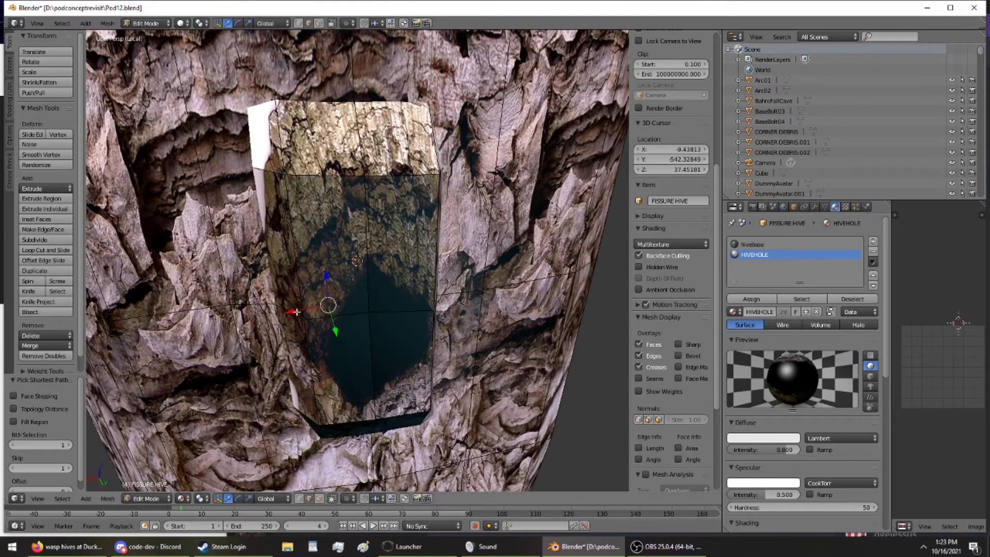
{"action": "left_click_drag", "start_coordinate": [289, 306], "coordinate": [349, 314]}
{"action": "middle_click_drag", "start_coordinate": [349, 314], "coordinate": [295, 230]}
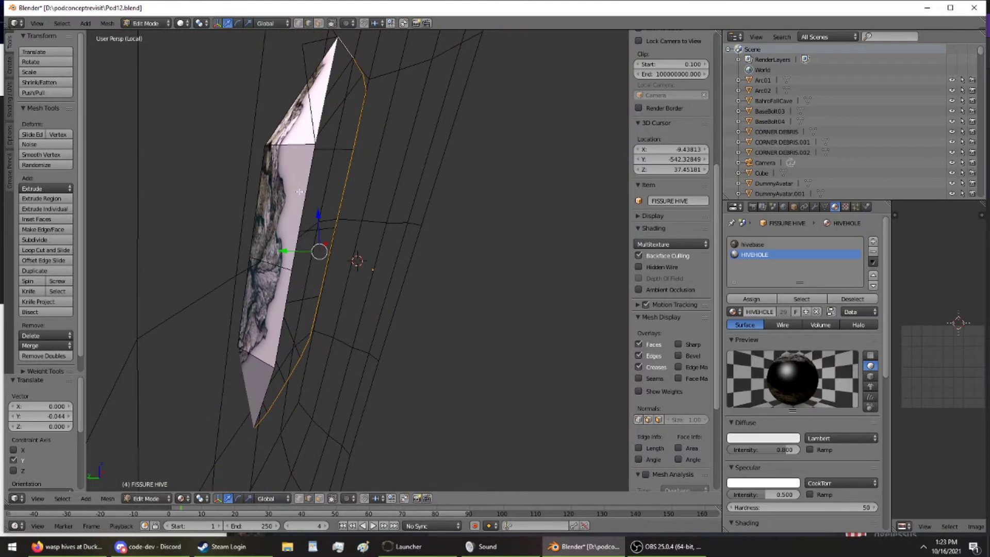
- Reposition the back edges on the opposite side of the HIVEHOLE patch, including a free move of X -0.091, Y 0.011, Z 0.034
{"action": "right_click", "coordinate": [280, 311], "text": "ctrl"}
{"action": "middle_click_drag", "start_coordinate": [281, 311], "coordinate": [182, 216]}
{"action": "left_click_drag", "start_coordinate": [307, 246], "coordinate": [258, 247]}
{"action": "middle_click_drag", "start_coordinate": [258, 247], "coordinate": [443, 227]}
{"action": "key", "text": "g"}
{"action": "left_click", "coordinate": [453, 221]}
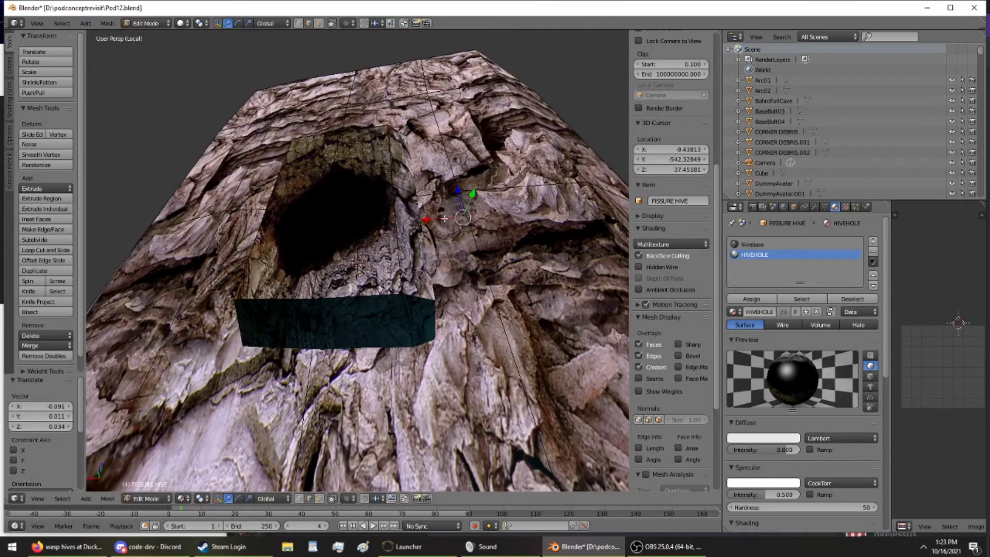
- Smooth all vertices of the FISSURE HIVE once with a smoothing of 0.500
{"action": "key", "text": "a"}
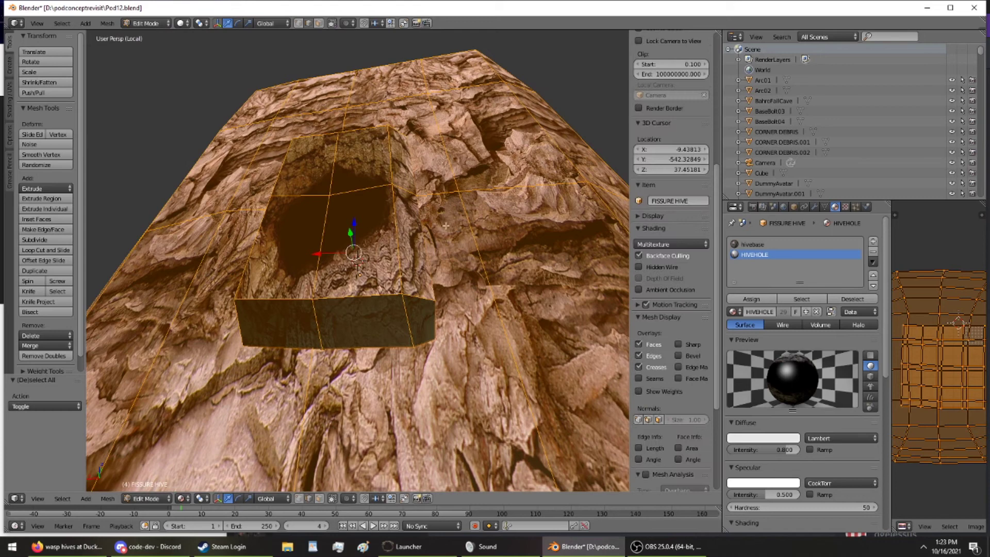
{"action": "left_click", "coordinate": [40, 155]}
{"action": "middle_click_drag", "start_coordinate": [277, 250], "coordinate": [311, 308]}
{"action": "scroll", "coordinate": [316, 320], "scroll_direction": "down", "scroll_amount": 3}
- Return the FISSURE HIVE to Object Mode with smooth shading and leave local view to show the whole scene
{"action": "left_click", "coordinate": [153, 25]}
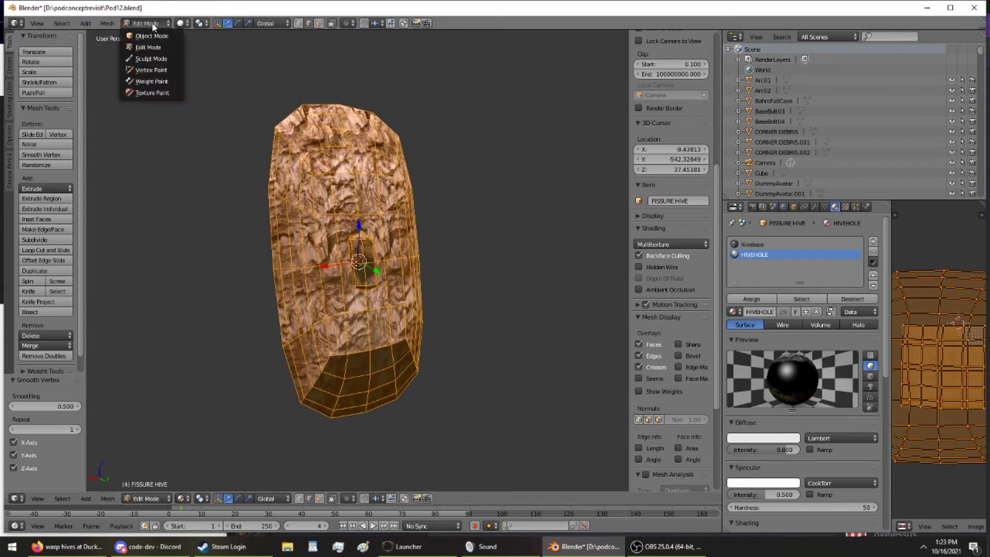
{"action": "left_click", "coordinate": [152, 35]}
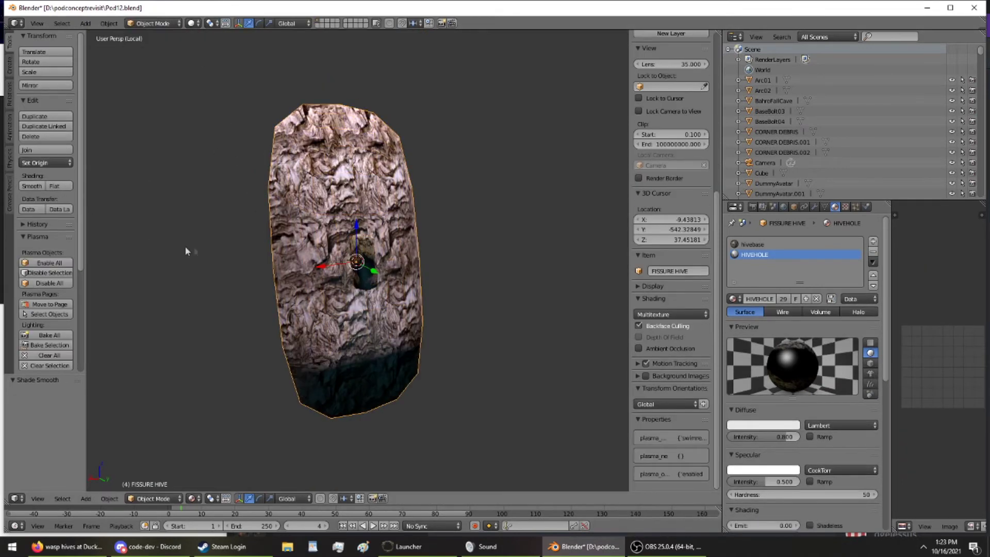
{"action": "key", "text": "KP_Divide"}
{"action": "middle_click_drag", "start_coordinate": [346, 281], "coordinate": [365, 381]}
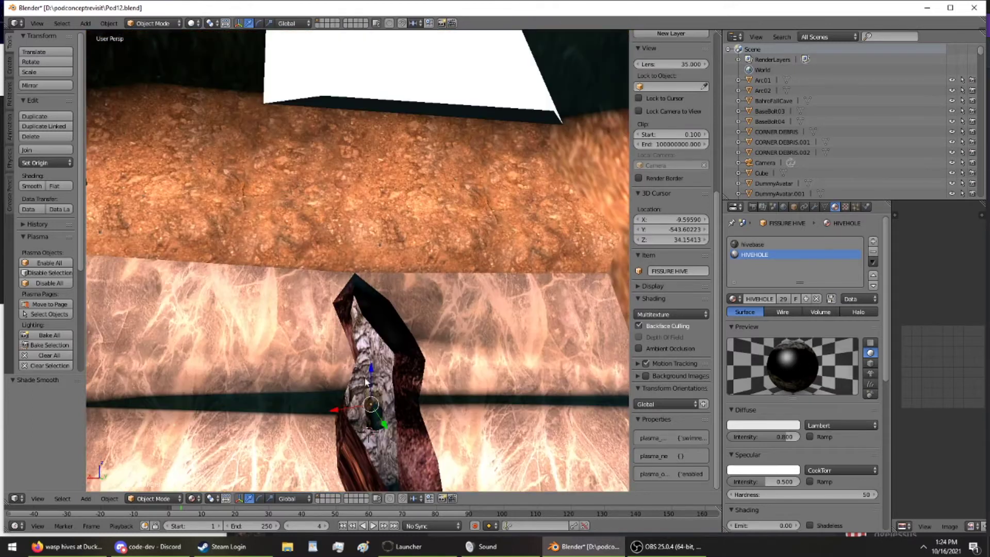
- Lower the white Cube by -32.940 along global Z behind the fissure opening
{"action": "right_click", "coordinate": [382, 82]}
{"action": "middle_click_drag", "start_coordinate": [381, 83], "coordinate": [376, 119]}
{"action": "key", "text": "g"}
{"action": "key", "text": "z"}
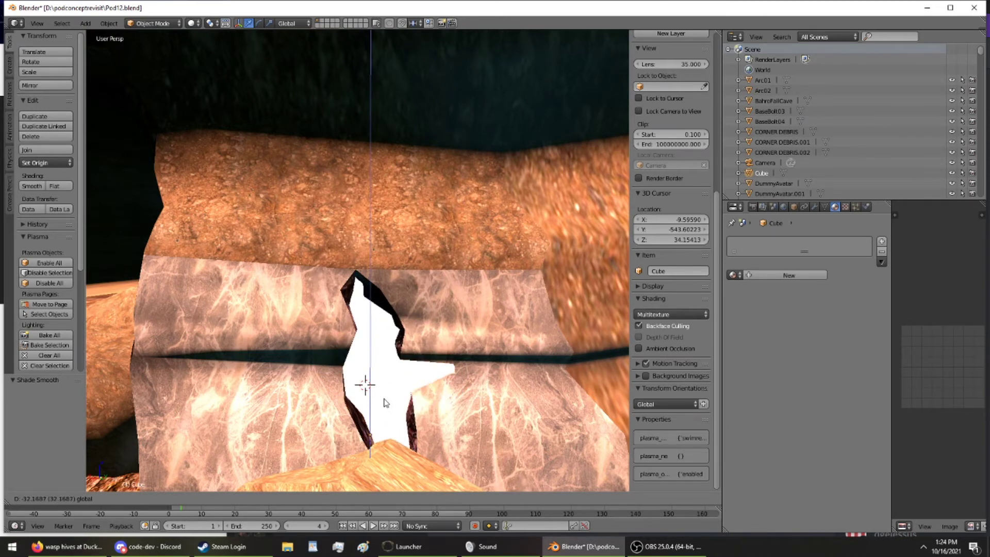
{"action": "left_click", "coordinate": [383, 402]}
{"action": "middle_click_drag", "start_coordinate": [384, 398], "coordinate": [318, 319]}
{"action": "scroll", "coordinate": [273, 288], "scroll_direction": "down", "scroll_amount": 5}
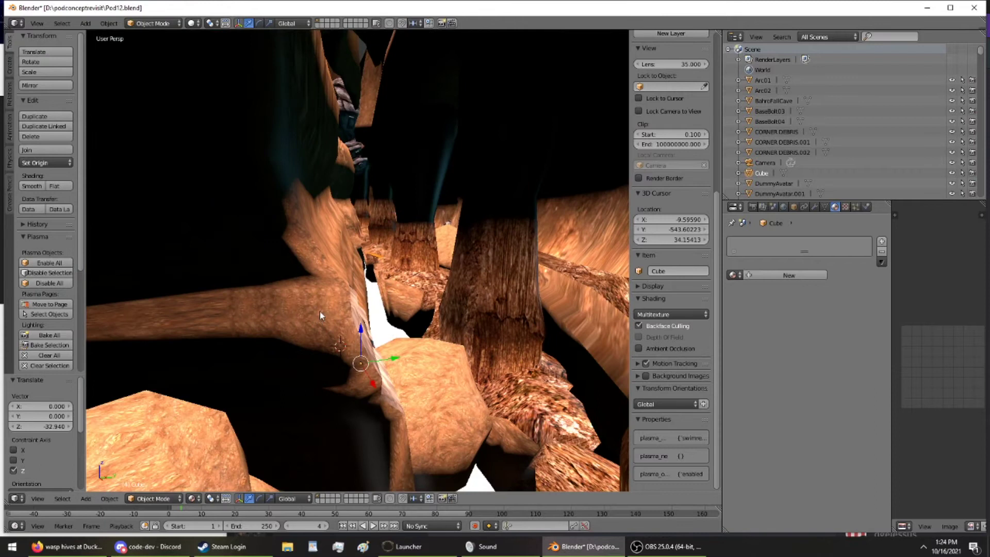
- Save over Pod12.blend and export the age for the uruDestiny game
{"action": "key", "text": "ctrl+s"}
{"action": "left_click", "coordinate": [320, 311]}
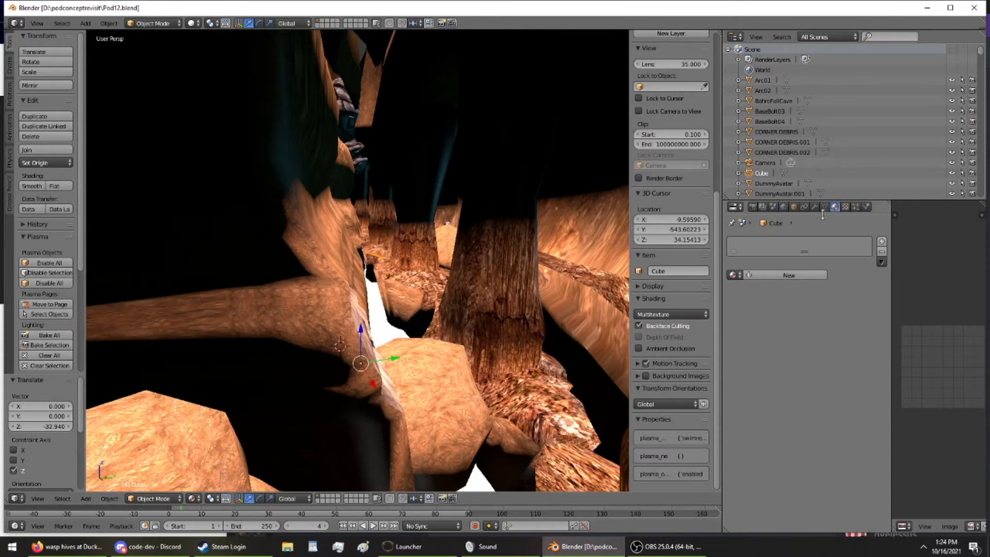
{"action": "left_click", "coordinate": [783, 206]}
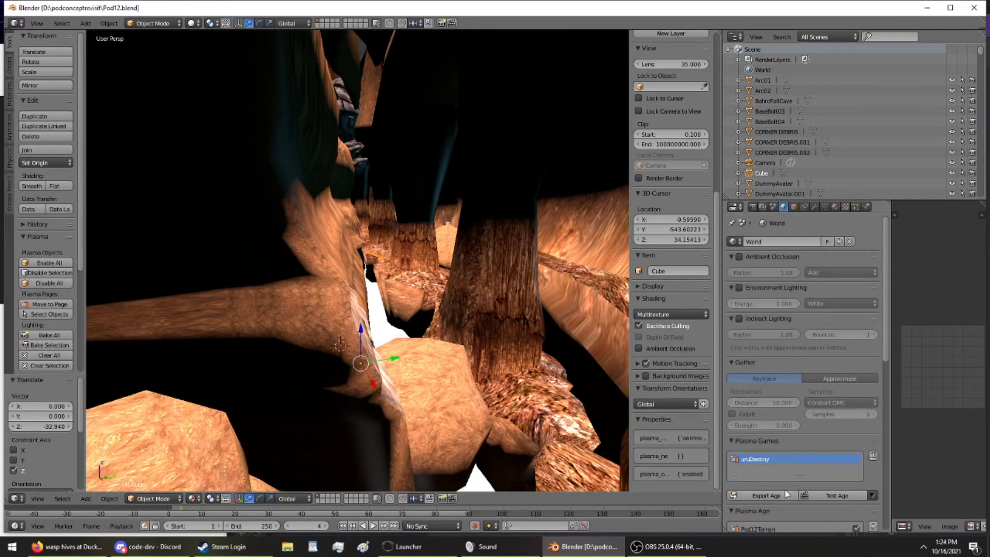
{"action": "left_click", "coordinate": [787, 494]}
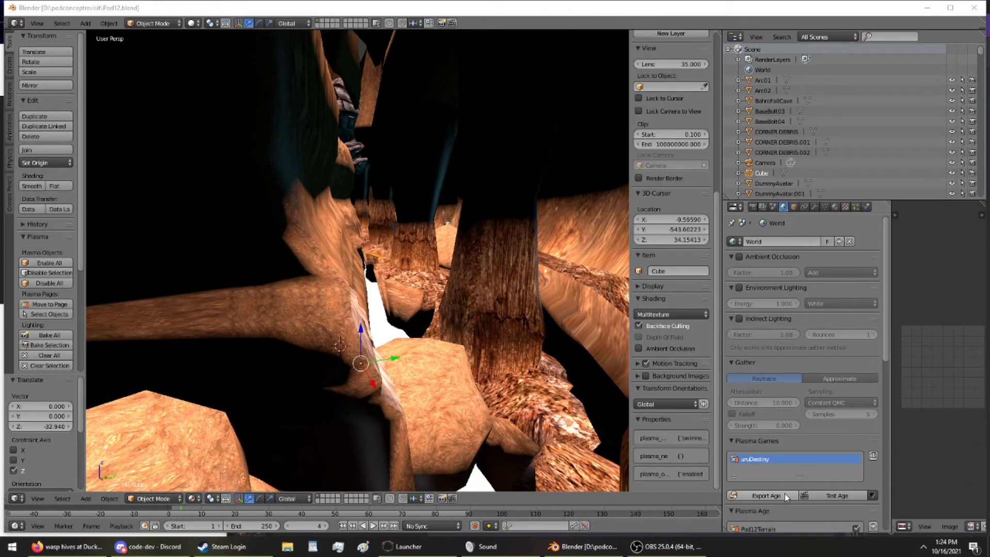
- Launch the exported age in Uru Live and relocate the avatar using the console command AVATAR SPAWN NEXT
{"action": "left_click", "coordinate": [872, 495]}
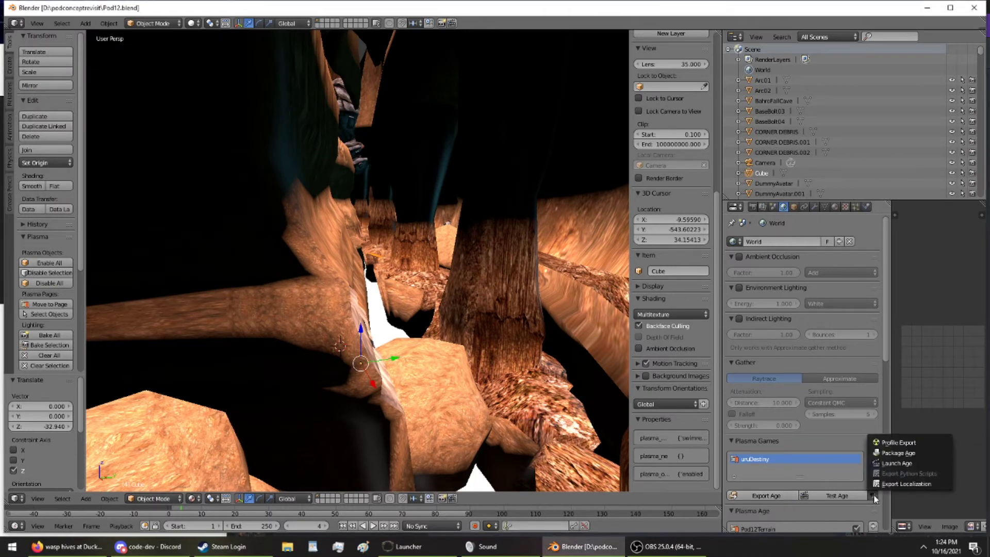
{"action": "left_click", "coordinate": [876, 463]}
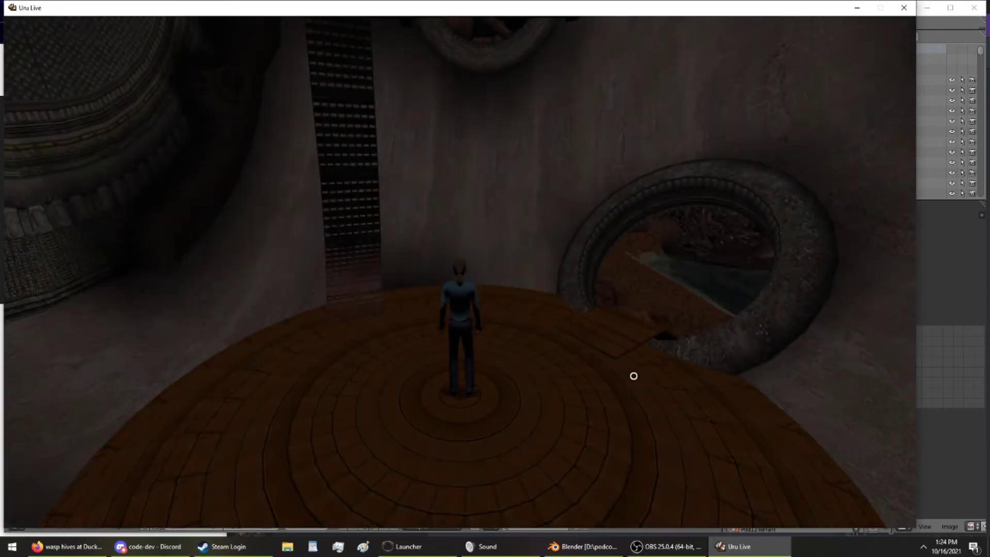
{"action": "key", "text": "grave"}
{"action": "type", "text": "AVATAR."}
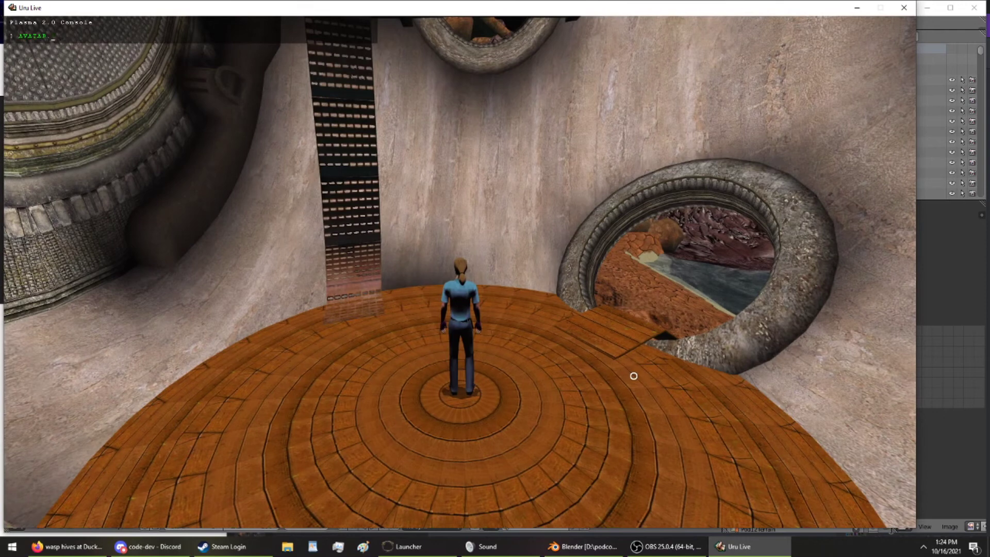
{"action": "type", "text": "SPAWN.GO 1"}
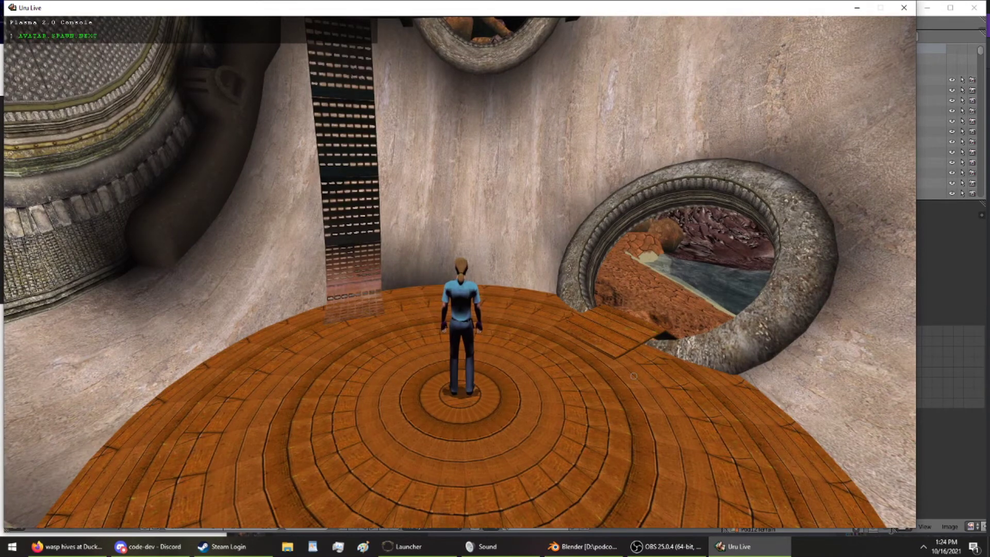
{"action": "key", "text": "Return"}
{"action": "key", "text": "grave"}
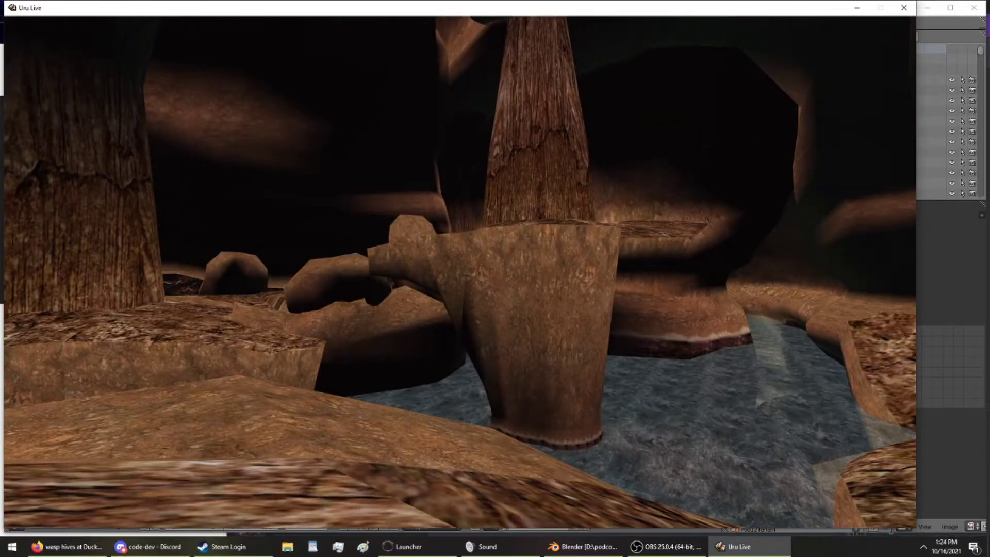
- Explore the cave and canyon in Uru Live to examine the placement, scale and texturing of the wasp hives
{"action": "key", "text": "Up"}
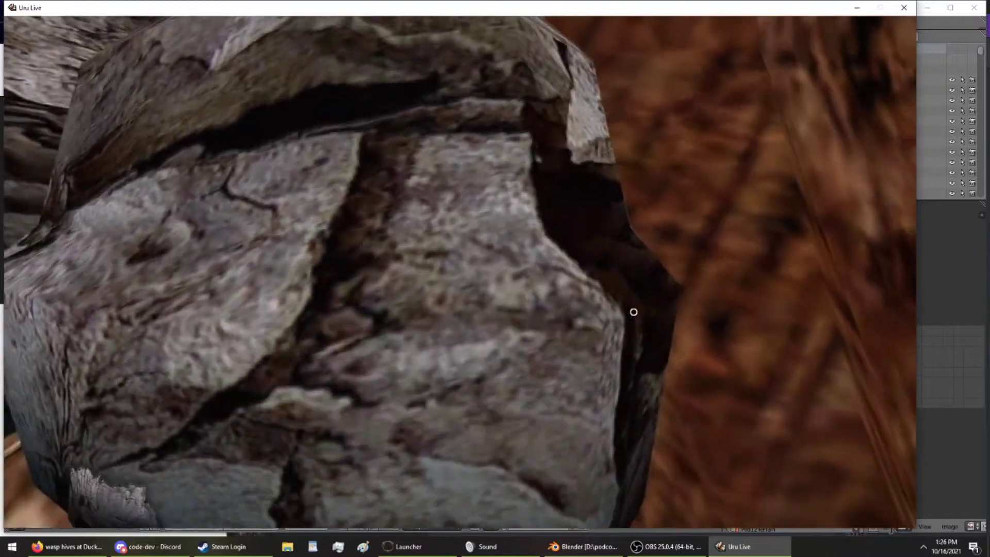
{"action": "key", "text": "w"}
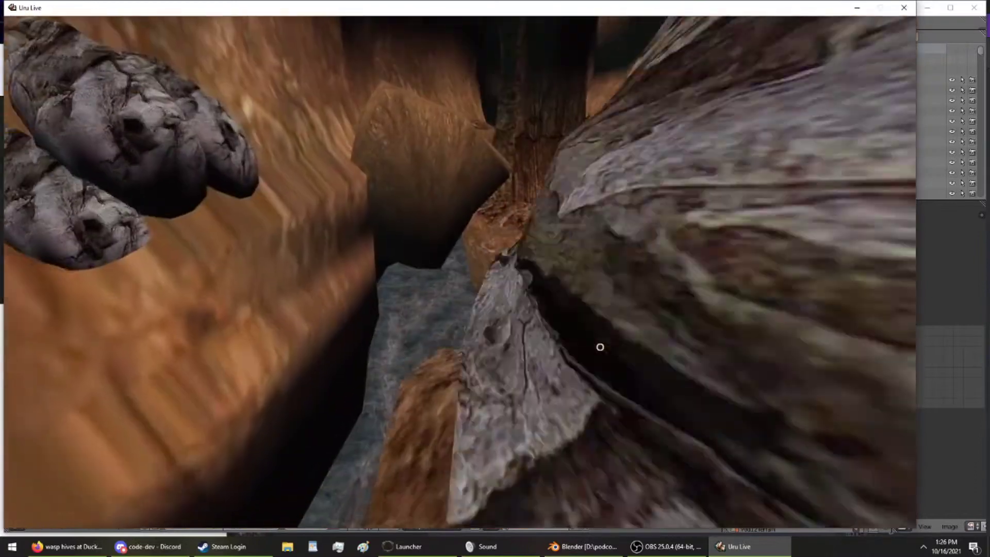
{"action": "key", "text": "w"}
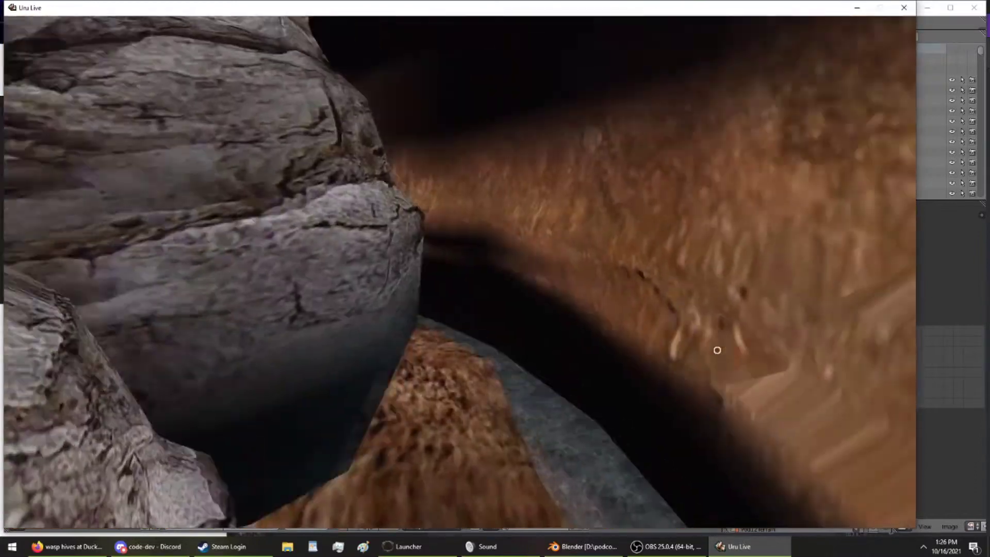
{"action": "key", "text": "w"}
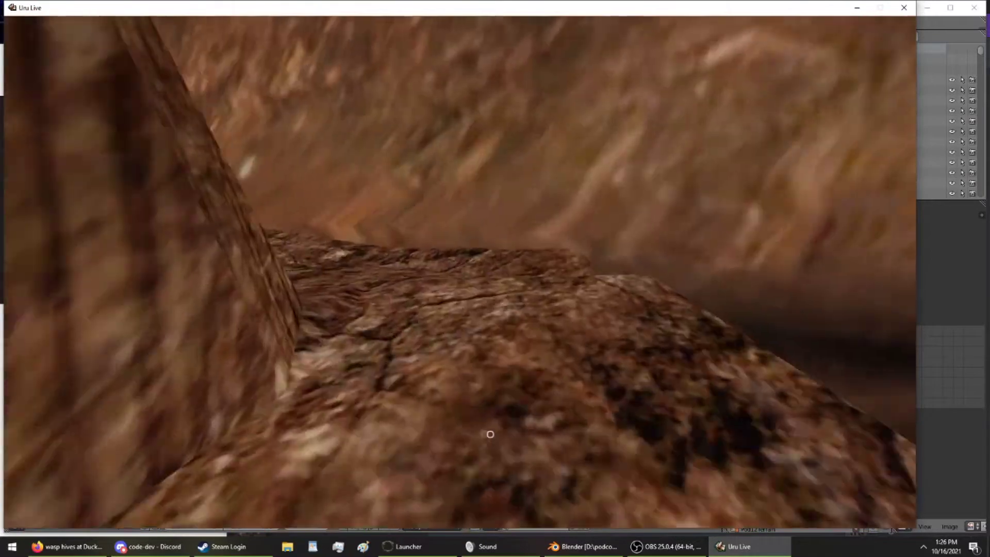
{"action": "key", "text": "Left"}
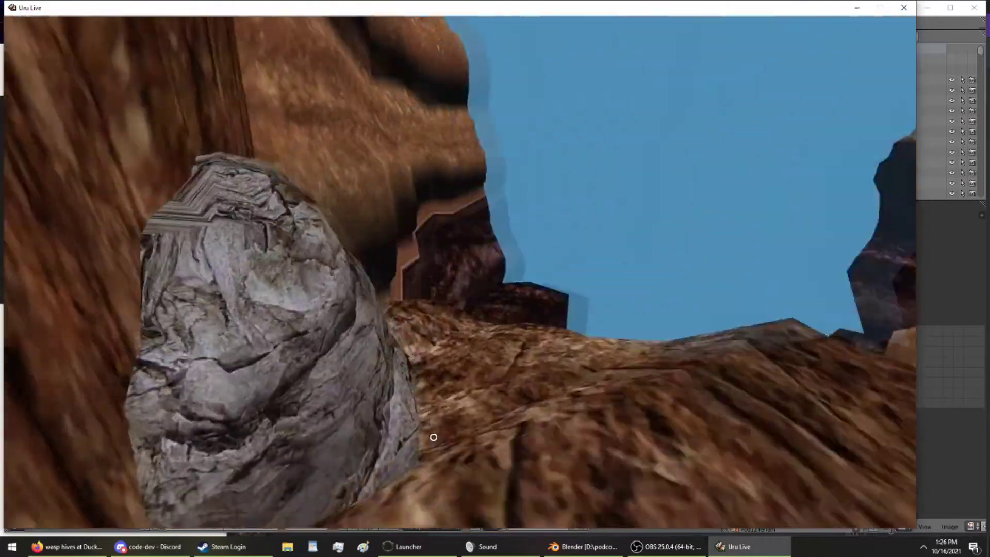
{"action": "key", "text": "Right"}
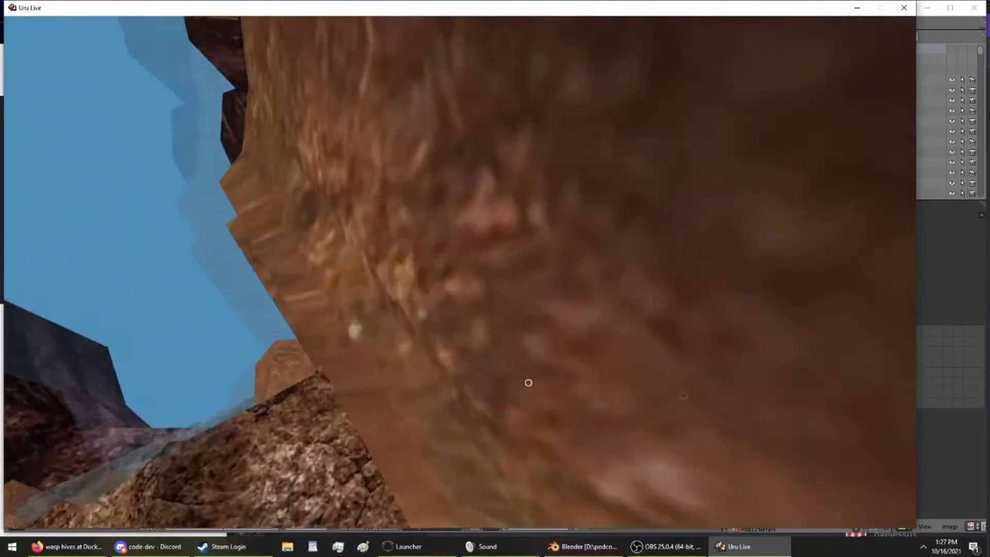
{"action": "key", "text": "Up"}
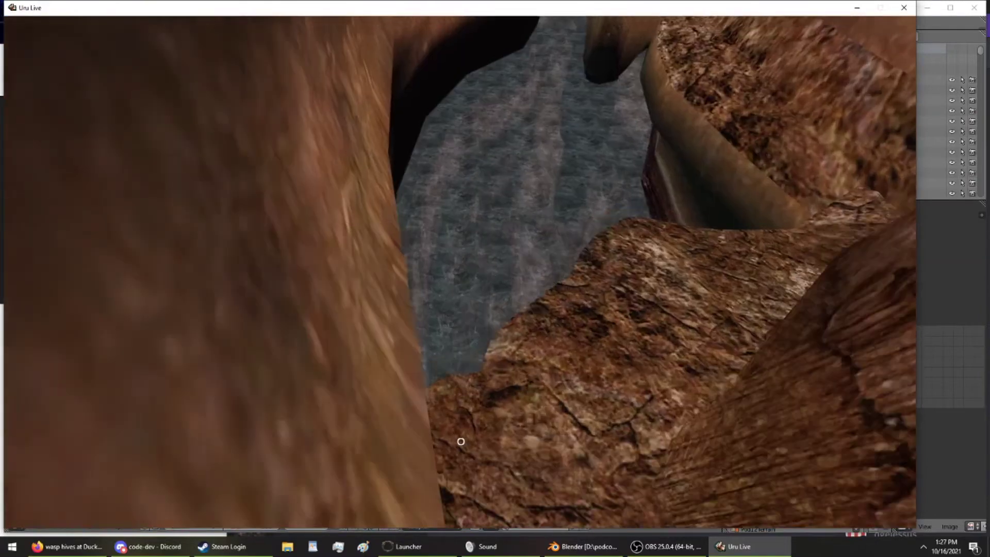
{"action": "key", "text": "Down"}
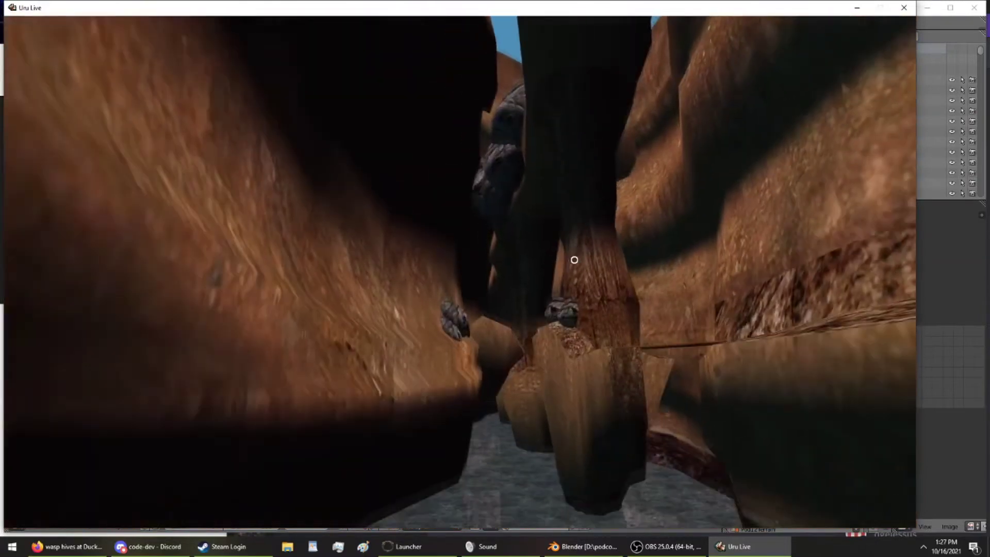
{"action": "key", "text": "Down"}
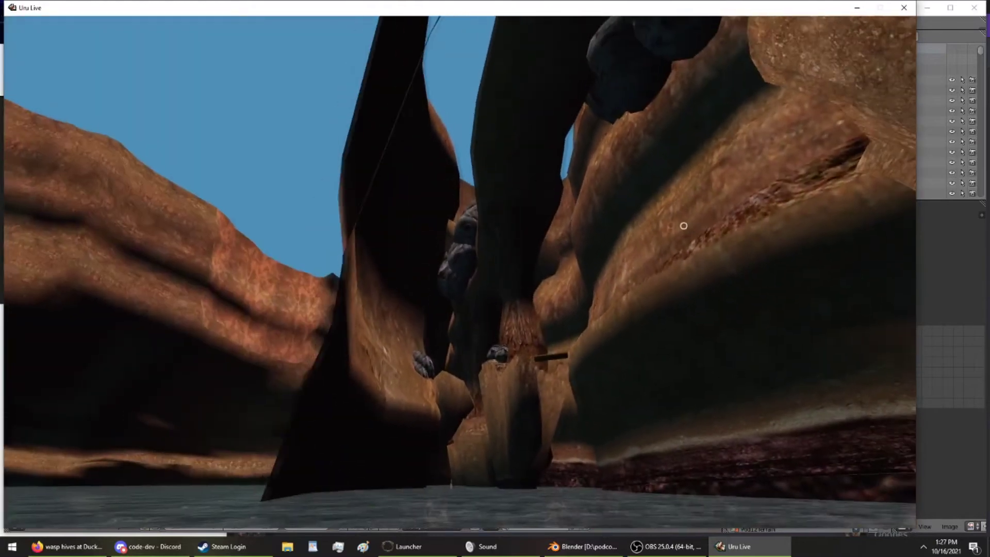
{"action": "key", "text": "Up"}
{"action": "key", "text": "Up"}
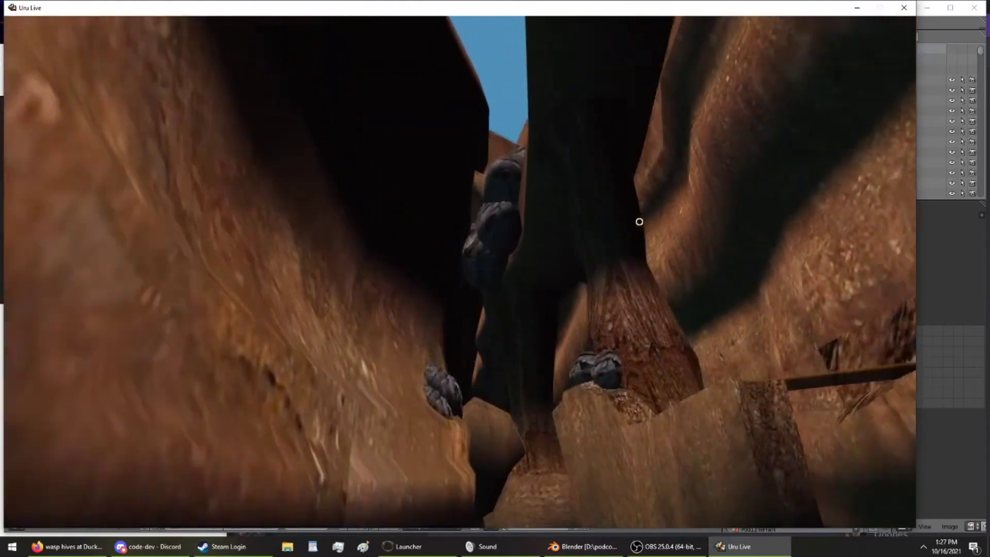
- Examine the wasp hives attached to the canyon walls and tree trunks from close range while moving past them
{"action": "key", "text": "Up"}
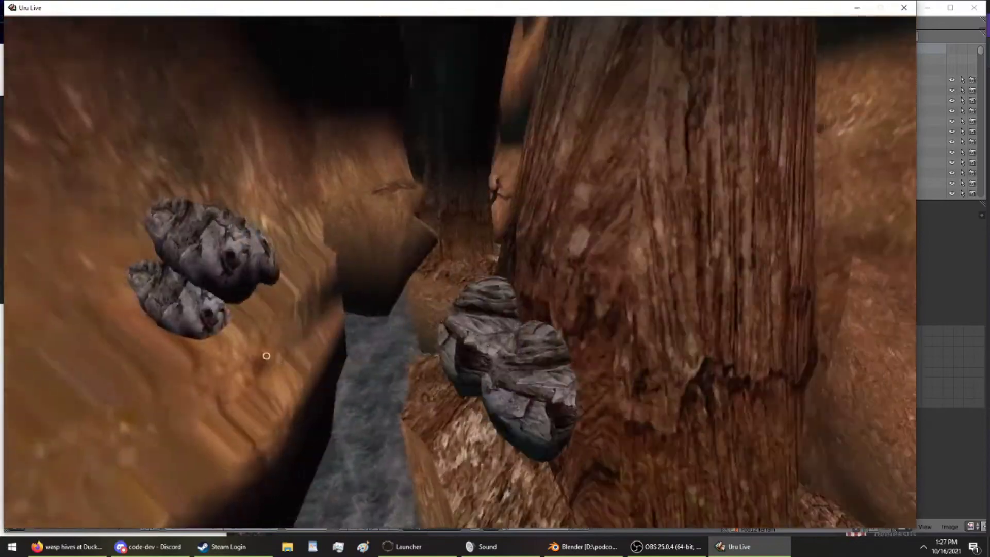
{"action": "key", "text": "Up"}
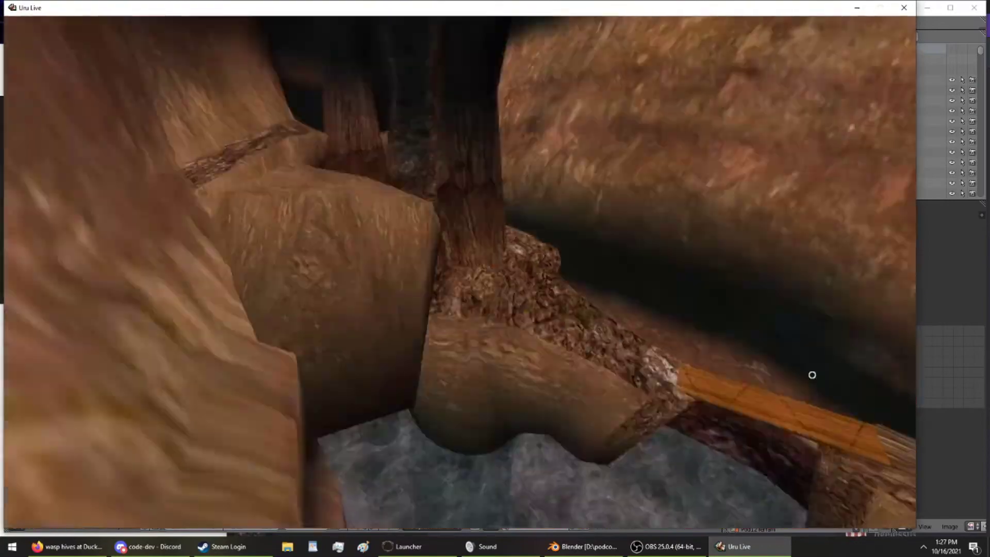
{"action": "key", "text": "Up"}
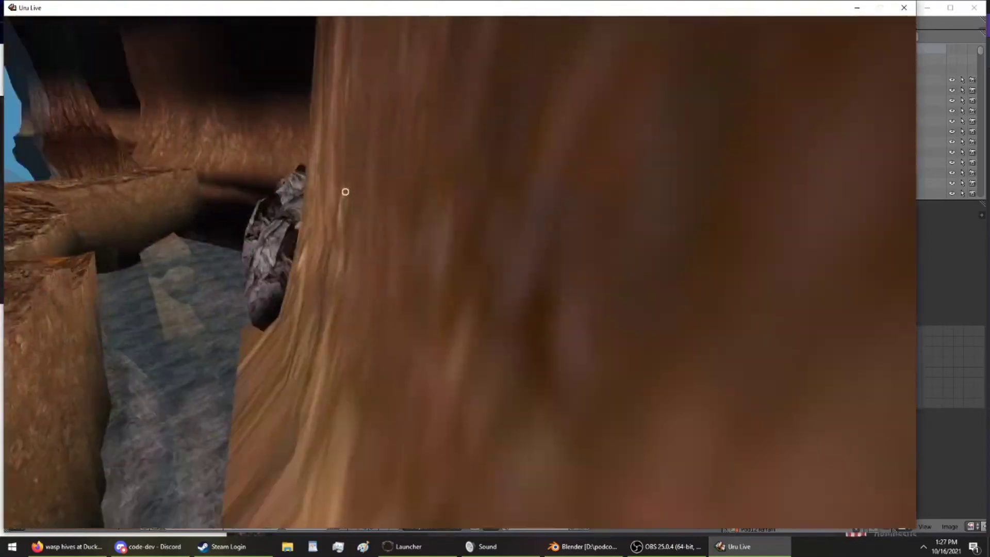
{"action": "key", "text": "Up"}
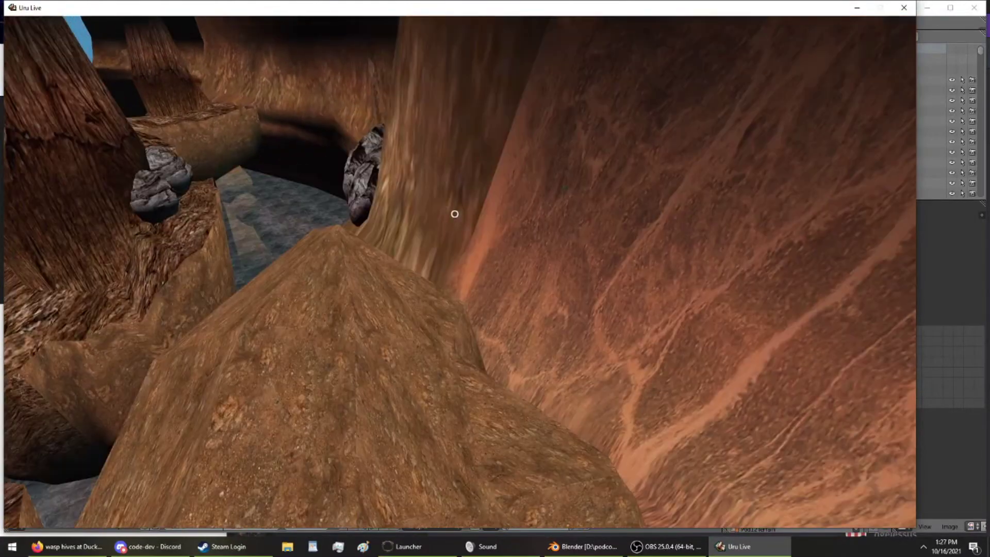
{"action": "key", "text": "Up"}
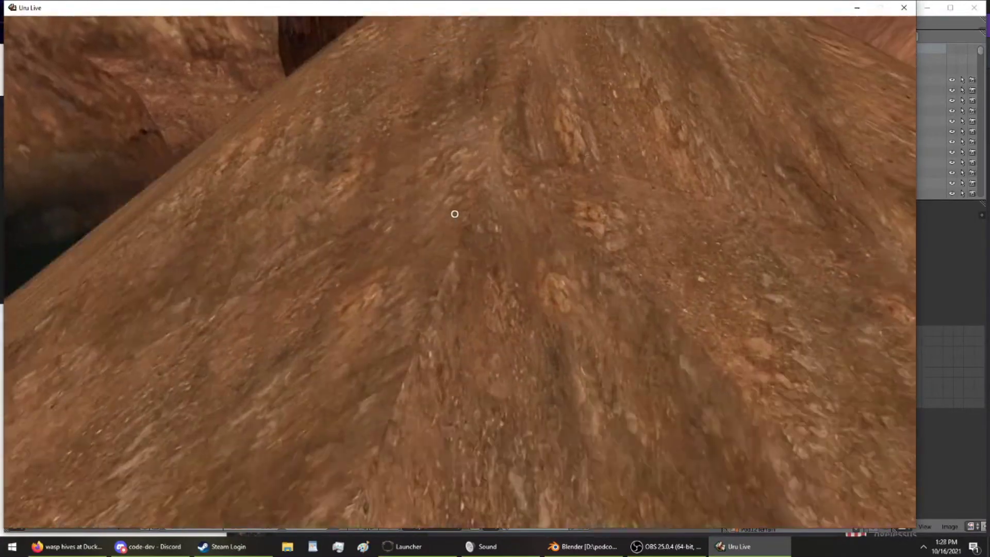
{"action": "key", "text": "Up"}
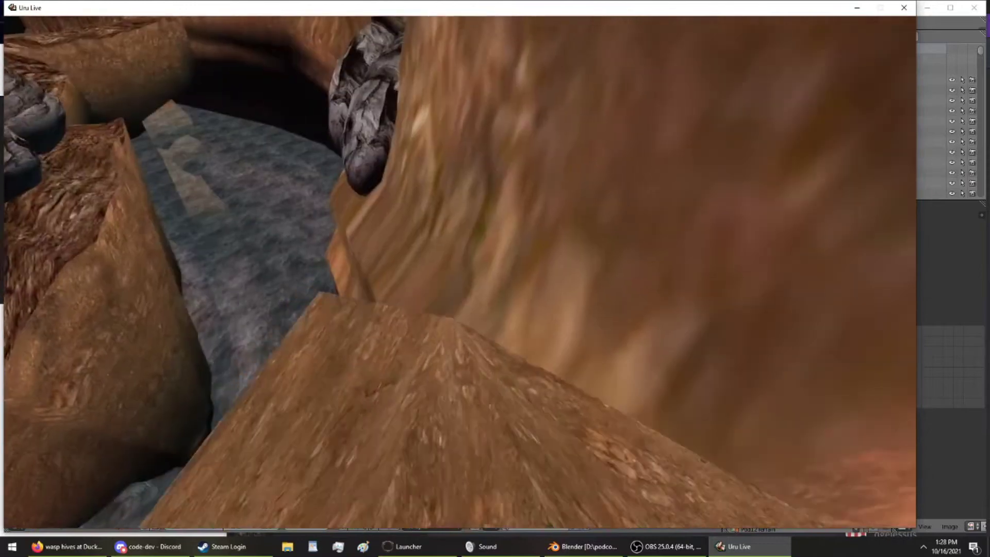
{"action": "key", "text": "Up"}
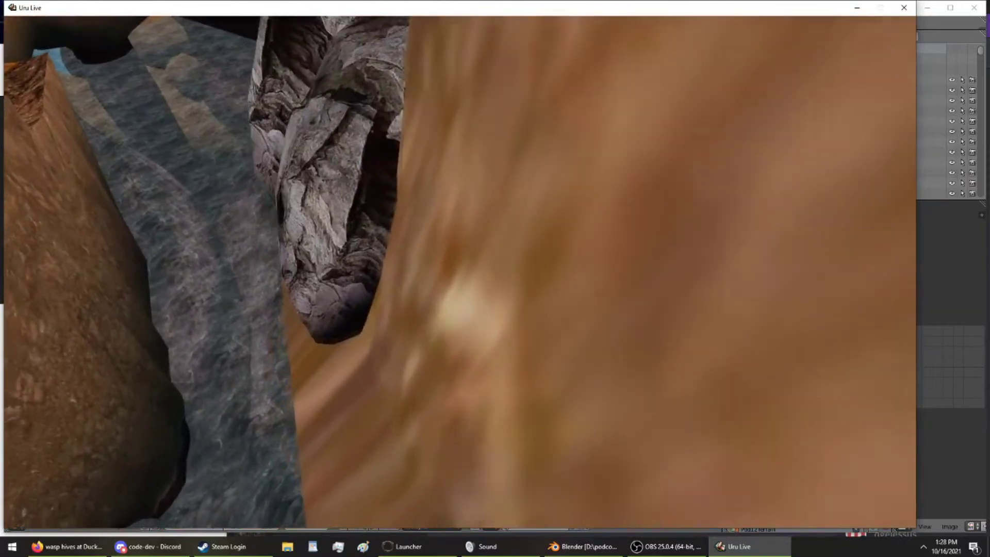
{"action": "key", "text": "Up"}
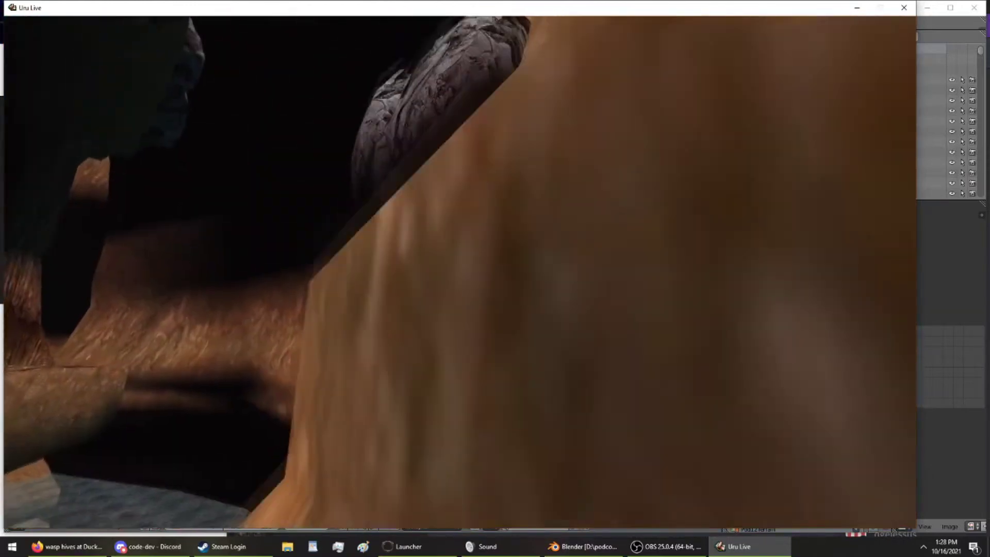
- Explore the dark cave passage and its rock pillars, looking out toward the canyon opening
{"action": "key", "text": "Up"}
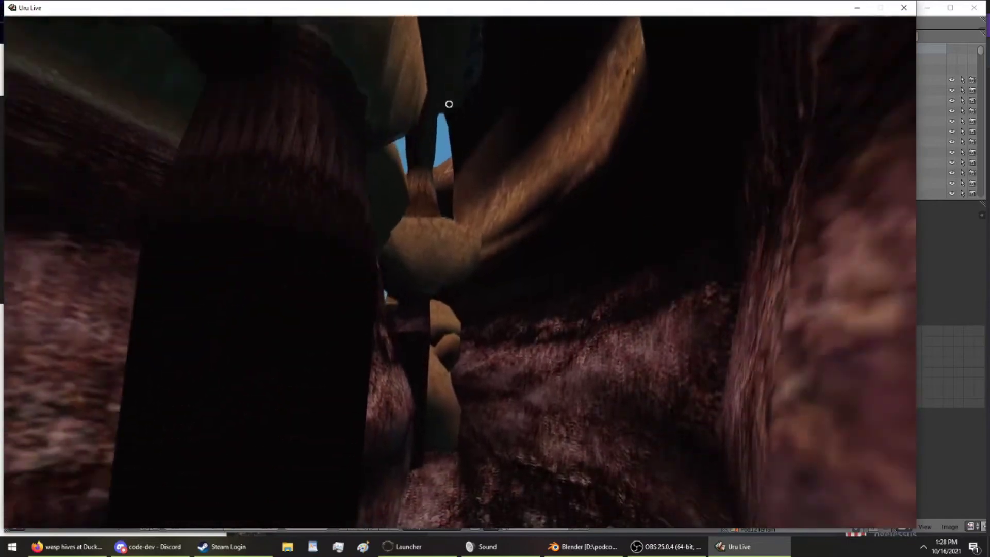
{"action": "key", "text": "Up"}
{"action": "key", "text": "Up"}
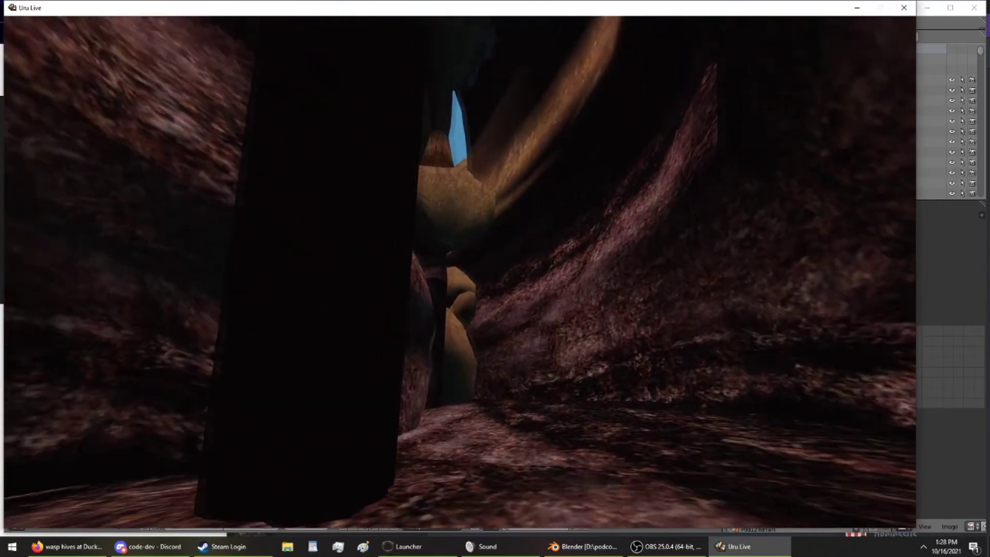
{"action": "key", "text": "Up"}
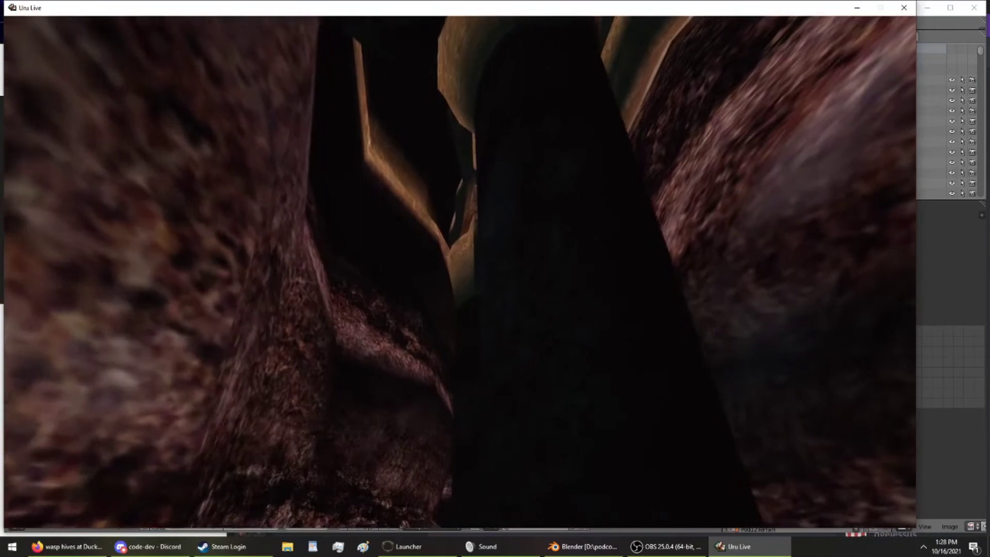
{"action": "key", "text": "Up"}
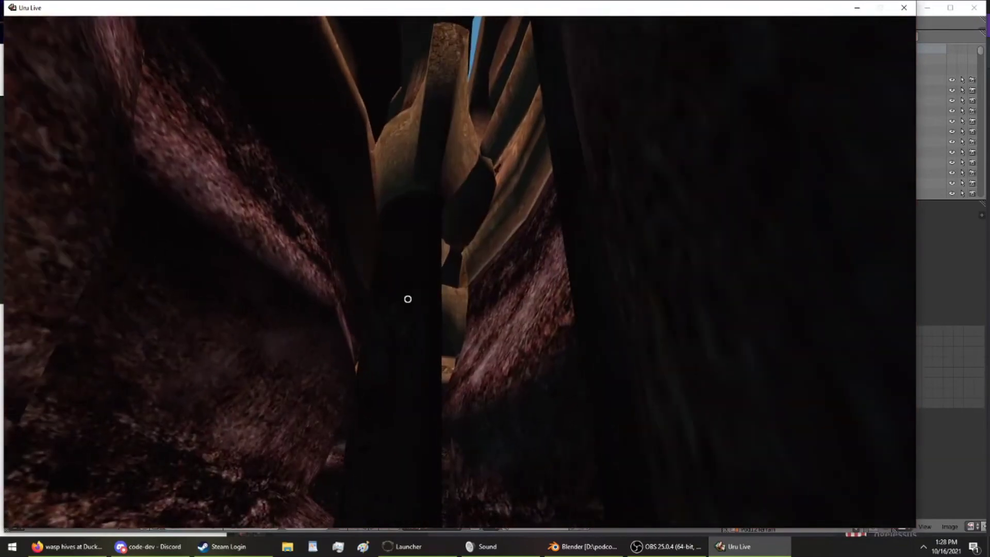
{"action": "key", "text": "Up"}
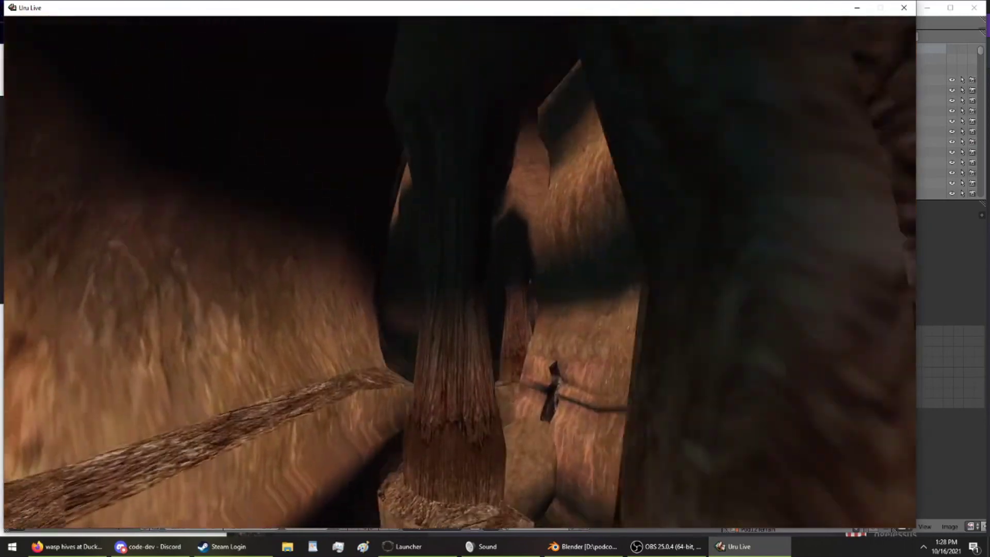
- Approach the fissure in the orange rock wall and inspect its hive and entrance hole from near and far
{"action": "key", "text": "Up"}
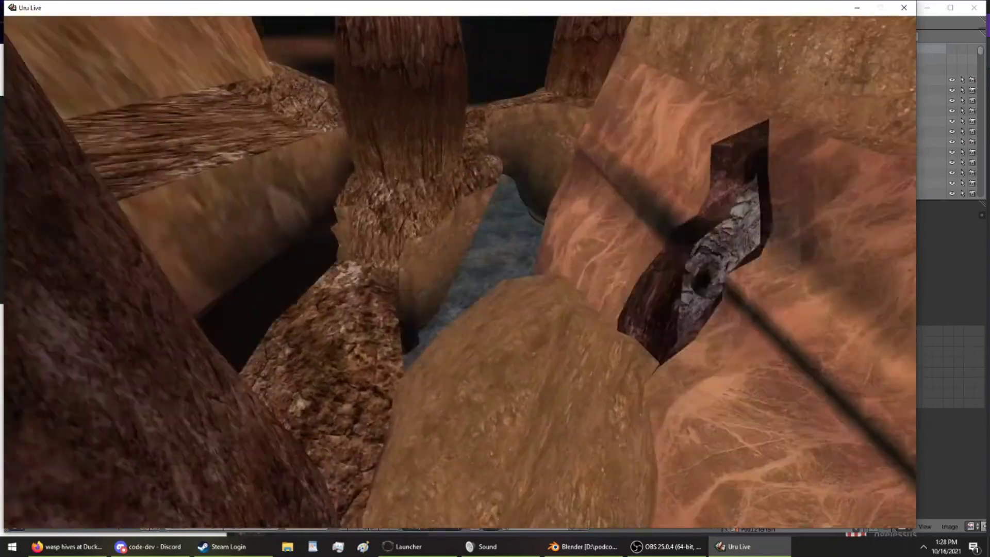
{"action": "key", "text": "Up"}
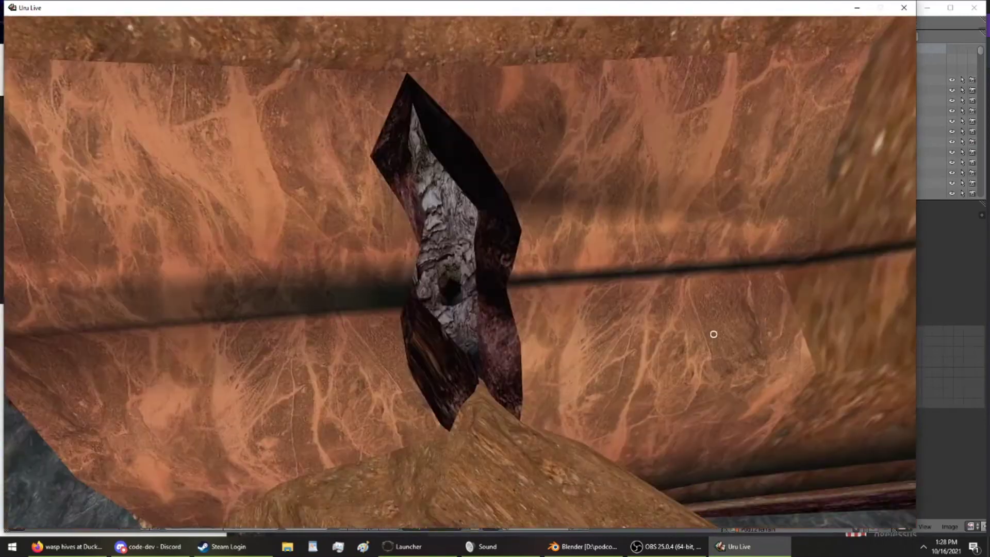
{"action": "key", "text": "Up"}
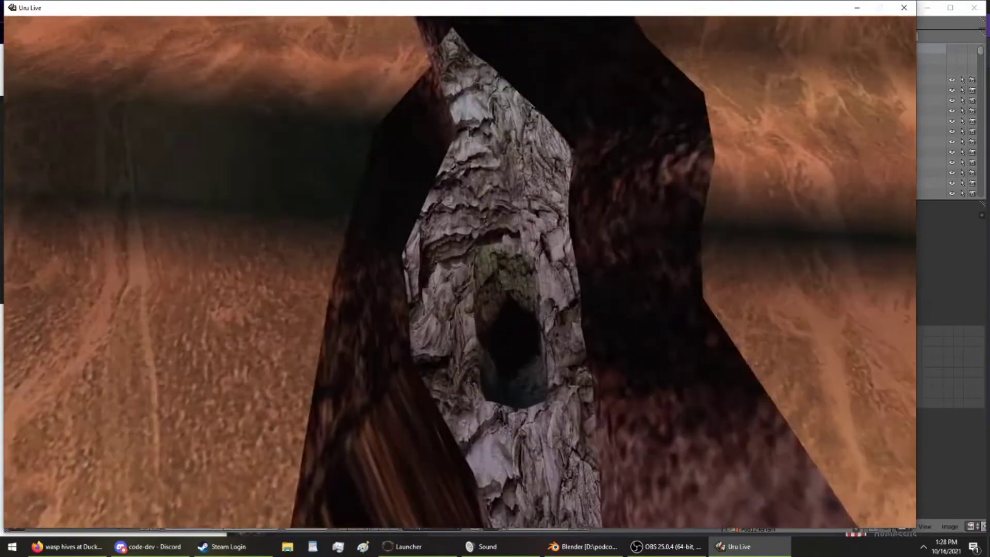
{"action": "right_click_drag", "start_coordinate": [460, 271], "coordinate": [269, 263]}
{"action": "key", "text": "Up"}
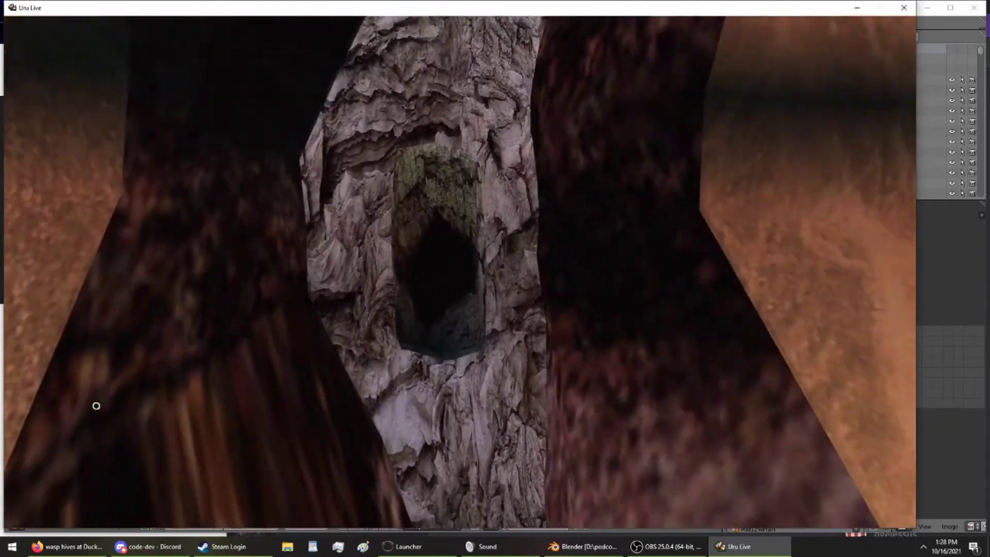
{"action": "key", "text": "Up"}
{"action": "key", "text": "Down"}
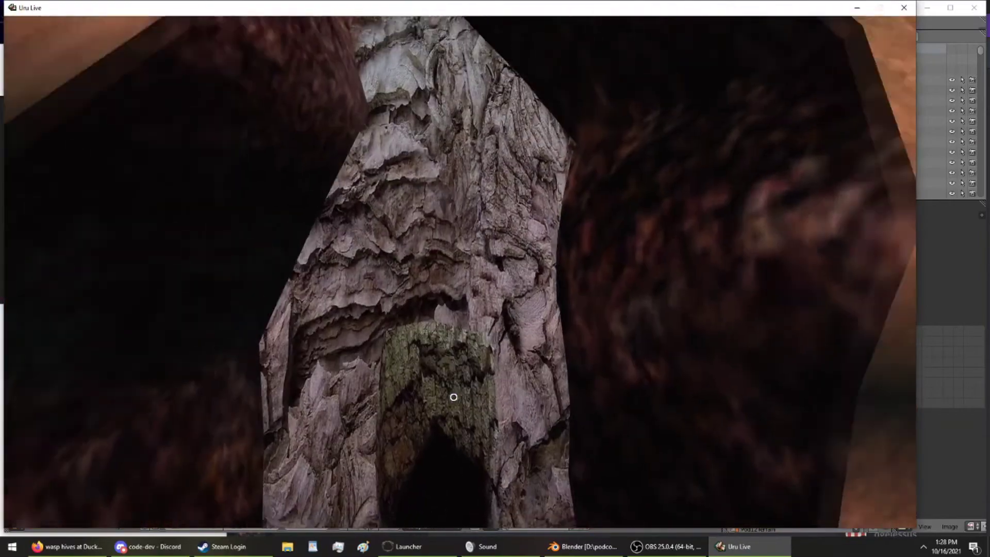
{"action": "key", "text": "Down"}
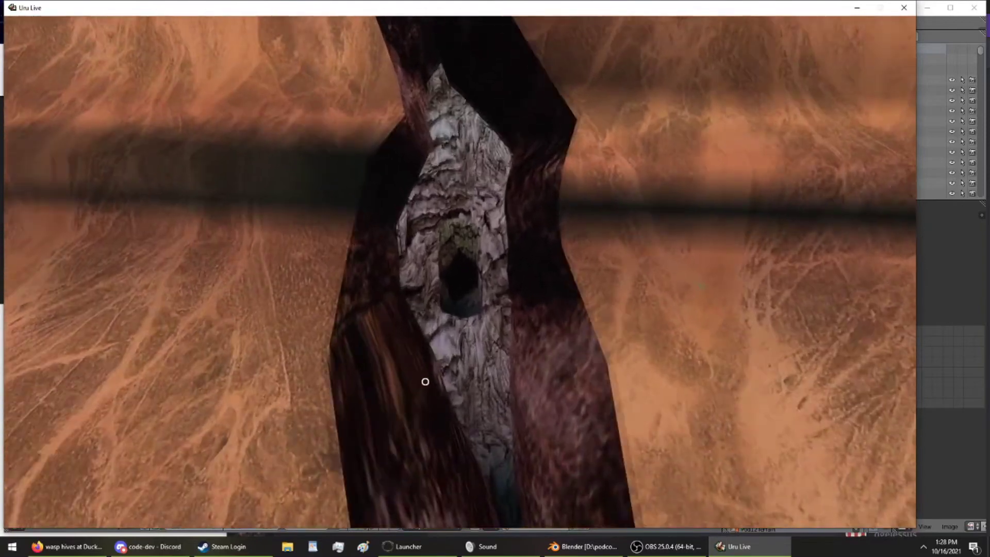
{"action": "key", "text": "Up"}
{"action": "key", "text": "Up"}
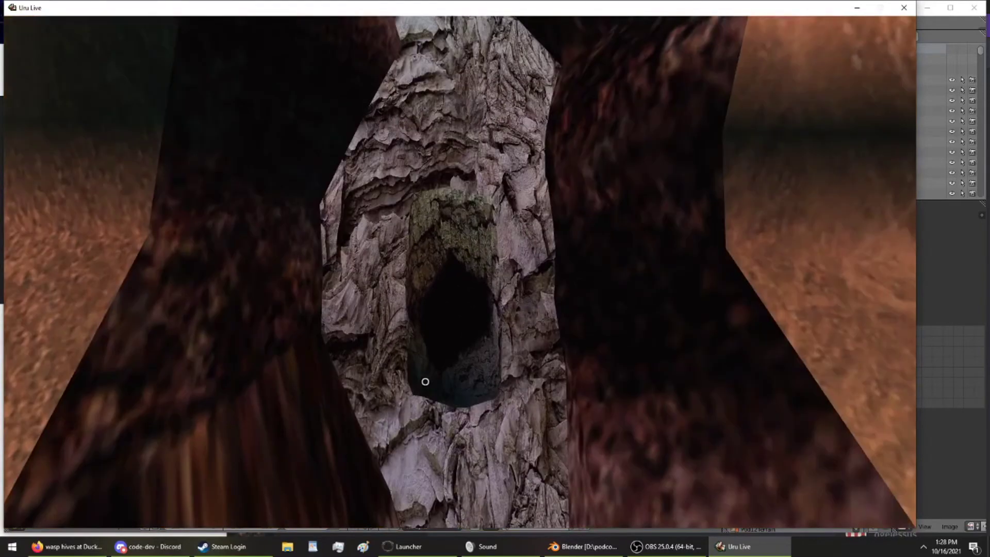
{"action": "key", "text": "Left"}
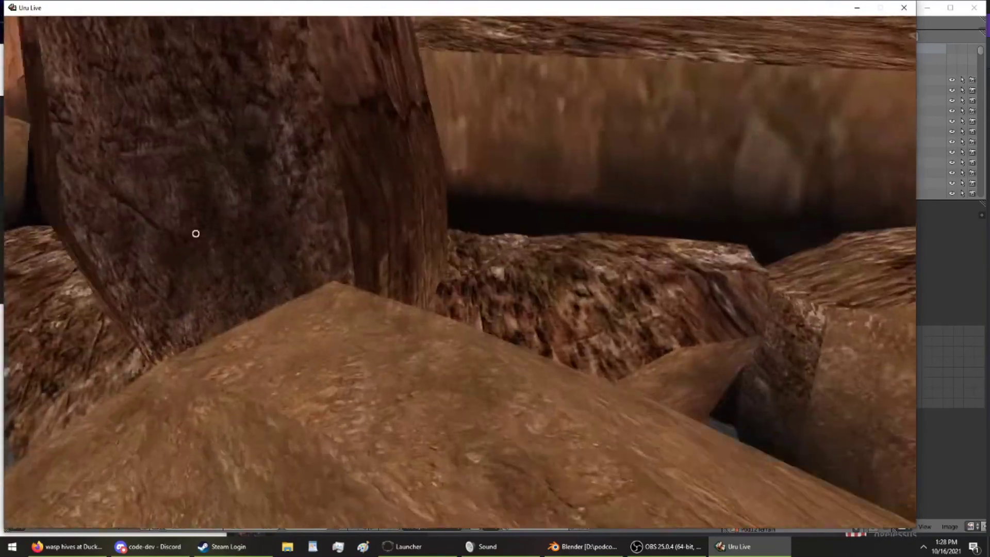
{"action": "right_click_drag", "start_coordinate": [454, 247], "coordinate": [699, 144]}
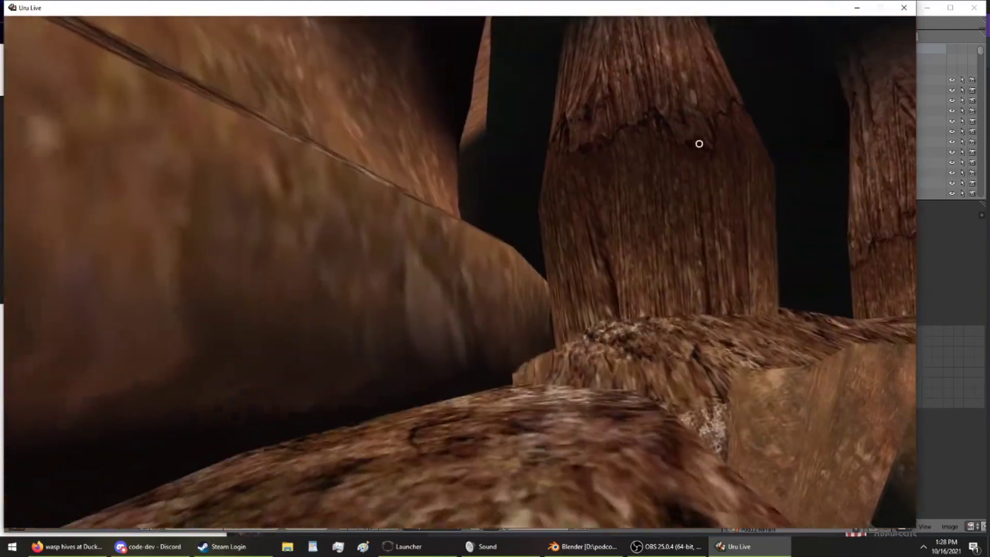
{"action": "right_click_drag", "start_coordinate": [791, 201], "coordinate": [830, 206]}
{"action": "right_click_drag", "start_coordinate": [490, 206], "coordinate": [593, 202]}
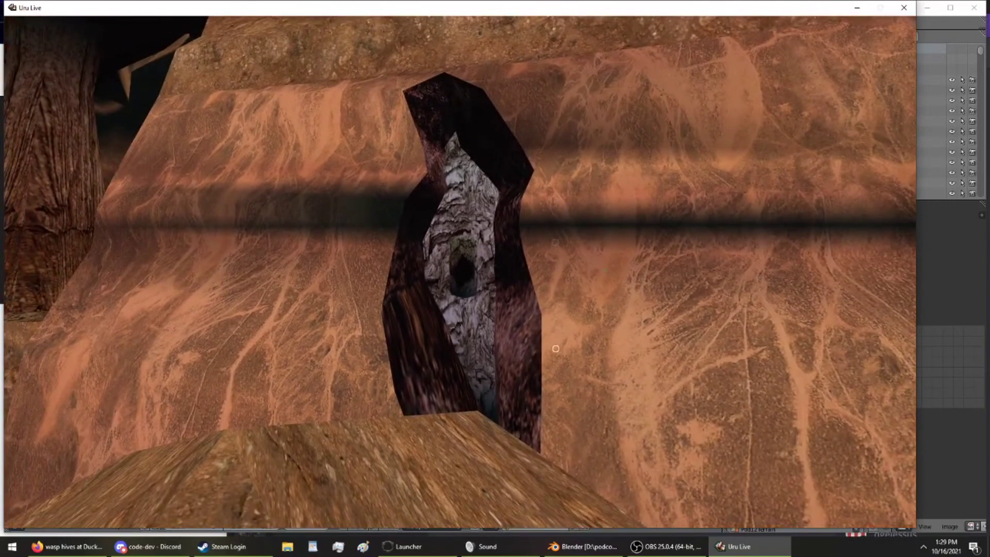
- Look over the root ledges, tree trunks and plank bridge above the water for the surrounding terrain and hive placement
{"action": "right_click_drag", "start_coordinate": [545, 195], "coordinate": [533, 396]}
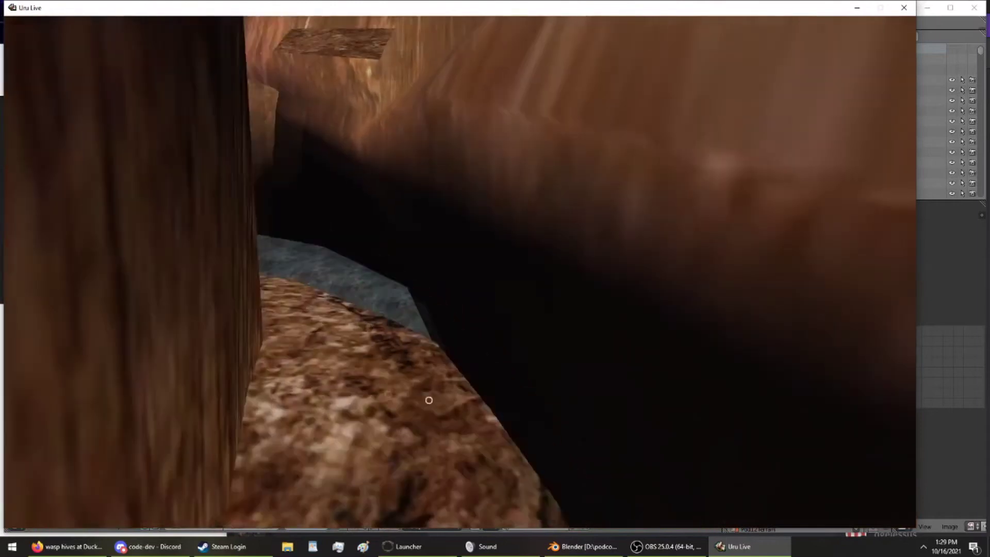
{"action": "right_click_drag", "start_coordinate": [358, 369], "coordinate": [597, 273]}
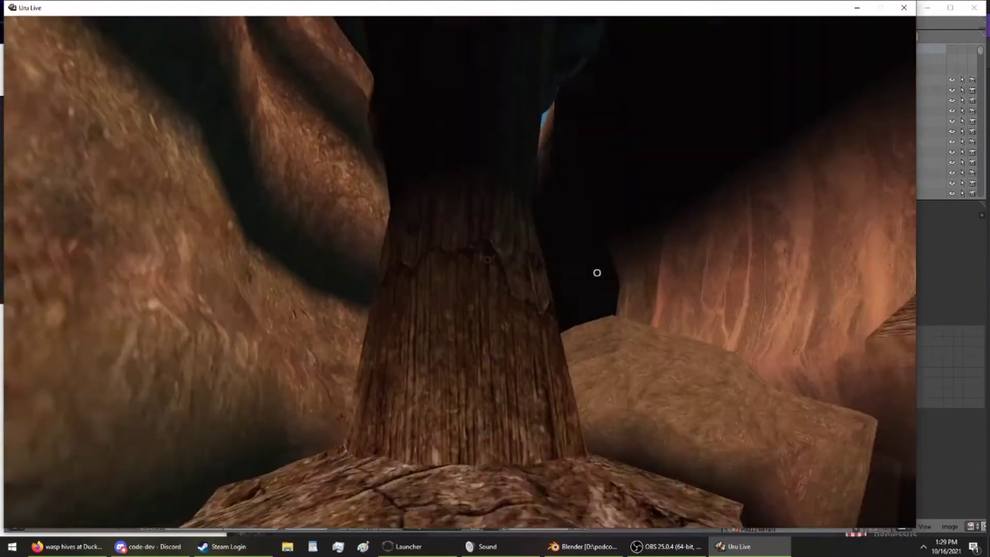
{"action": "right_click_drag", "start_coordinate": [174, 265], "coordinate": [170, 294]}
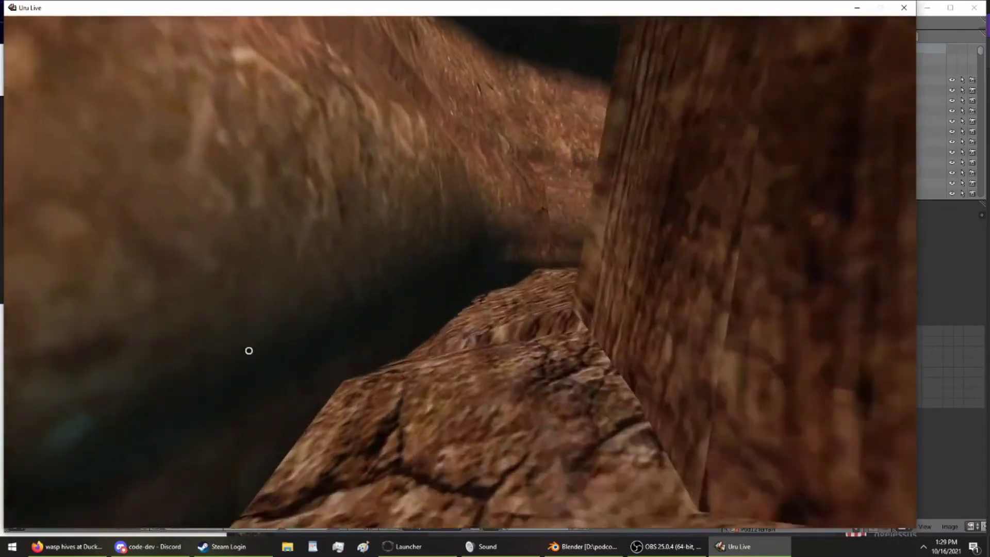
{"action": "right_click_drag", "start_coordinate": [692, 328], "coordinate": [533, 293]}
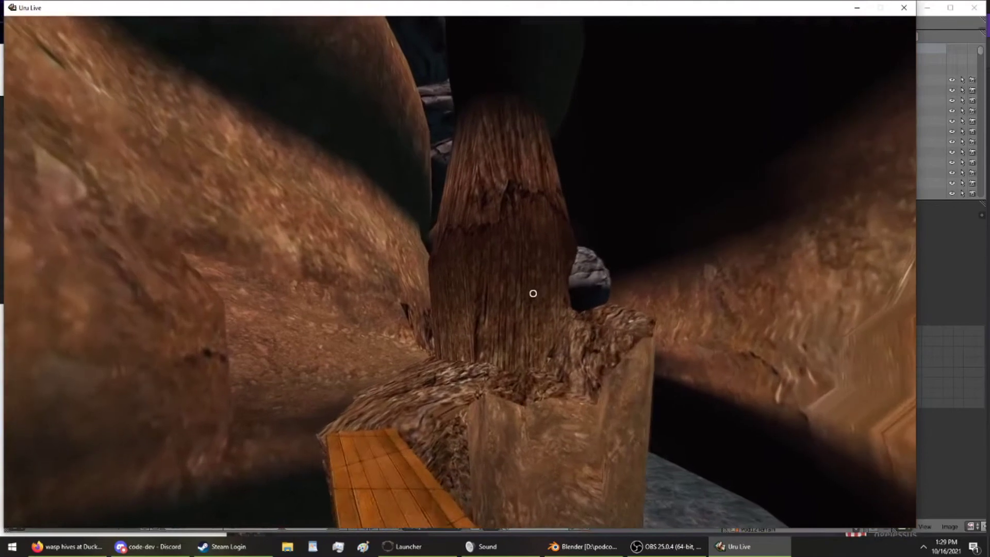
{"action": "right_click_drag", "start_coordinate": [798, 331], "coordinate": [263, 298]}
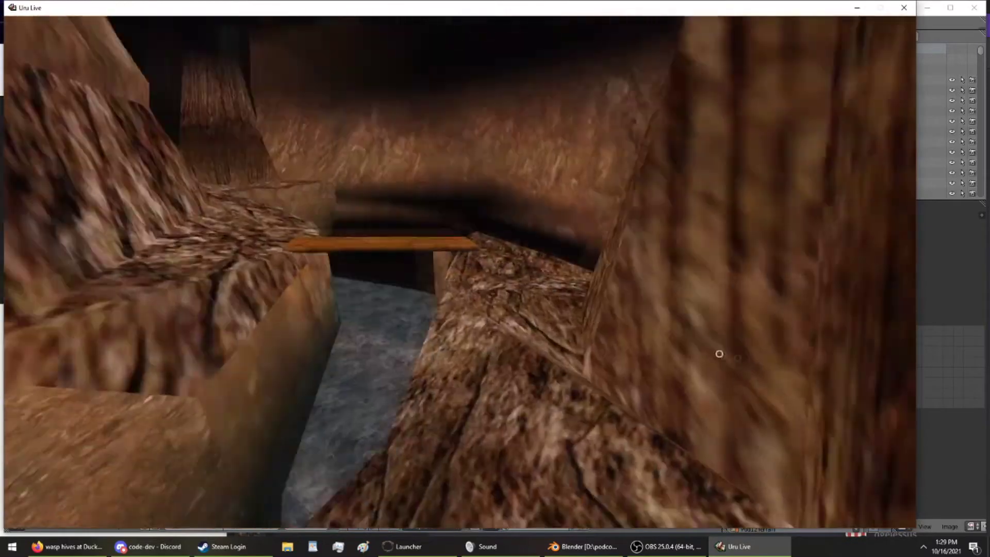
{"action": "left_click_drag", "start_coordinate": [719, 353], "coordinate": [117, 265]}
{"action": "left_click_drag", "start_coordinate": [97, 221], "coordinate": [511, 287]}
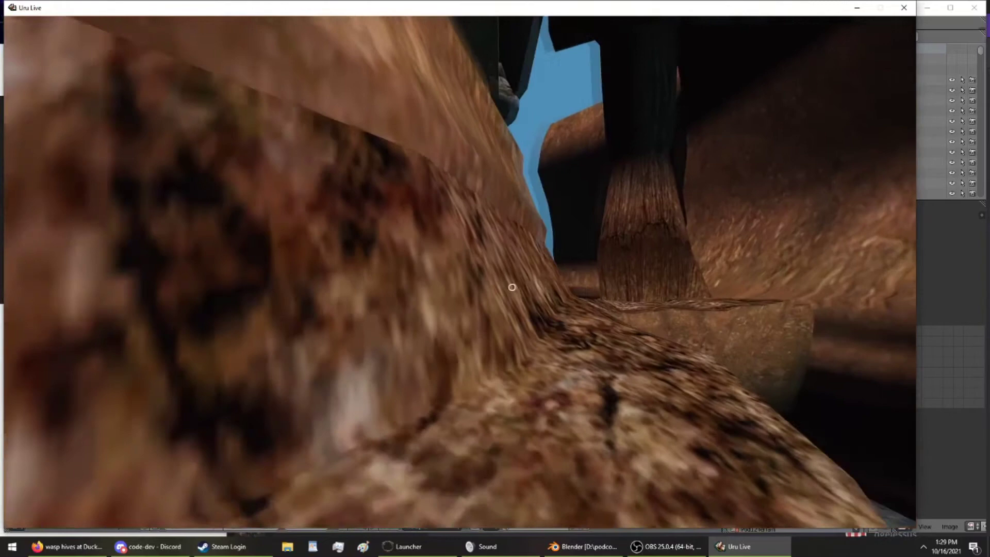
- Inspect the canyon's open end, including the outer cliffs, the boulders at the waterline and the shaded rock walls
{"action": "left_click_drag", "start_coordinate": [746, 255], "coordinate": [778, 329]}
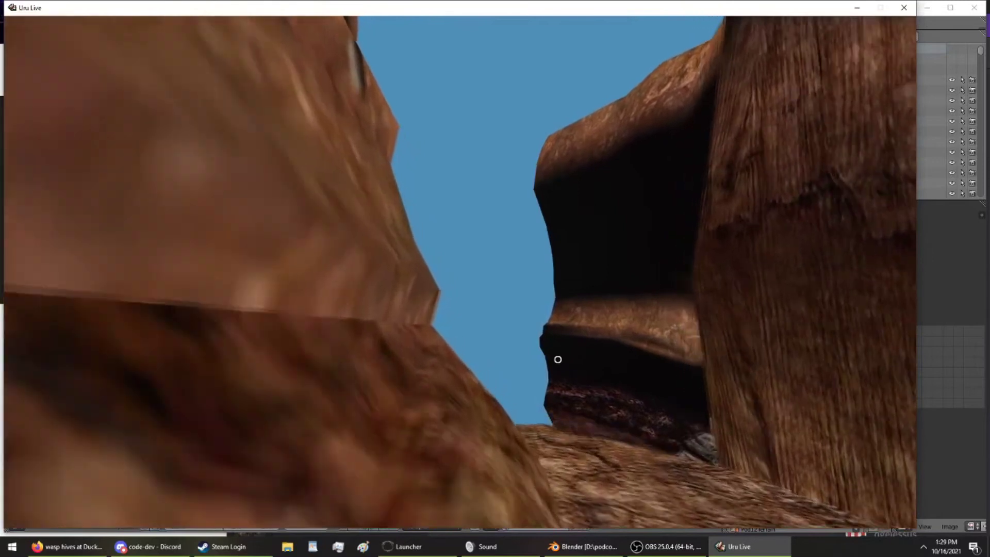
{"action": "left_click_drag", "start_coordinate": [557, 360], "coordinate": [791, 352]}
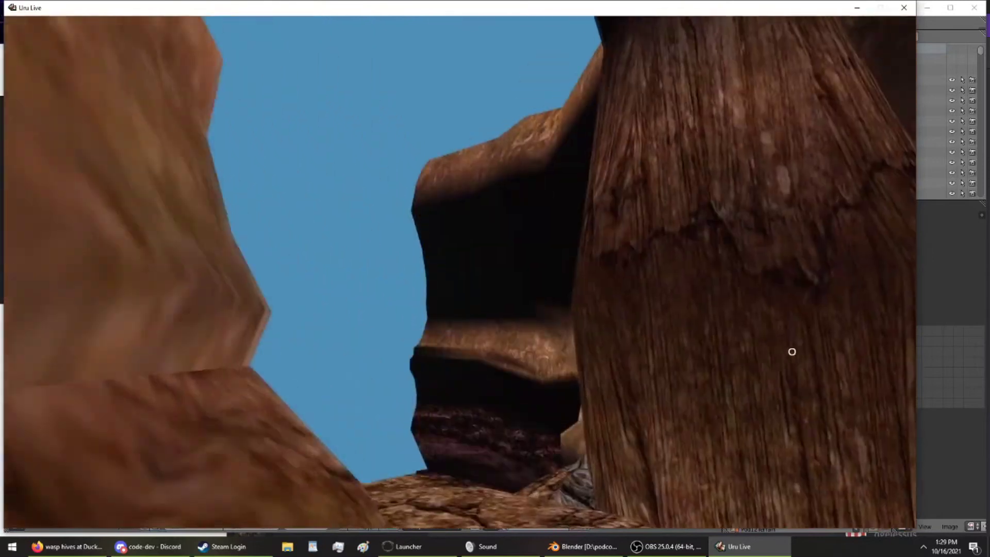
{"action": "left_click_drag", "start_coordinate": [757, 439], "coordinate": [652, 306]}
{"action": "left_click_drag", "start_coordinate": [718, 307], "coordinate": [164, 376]}
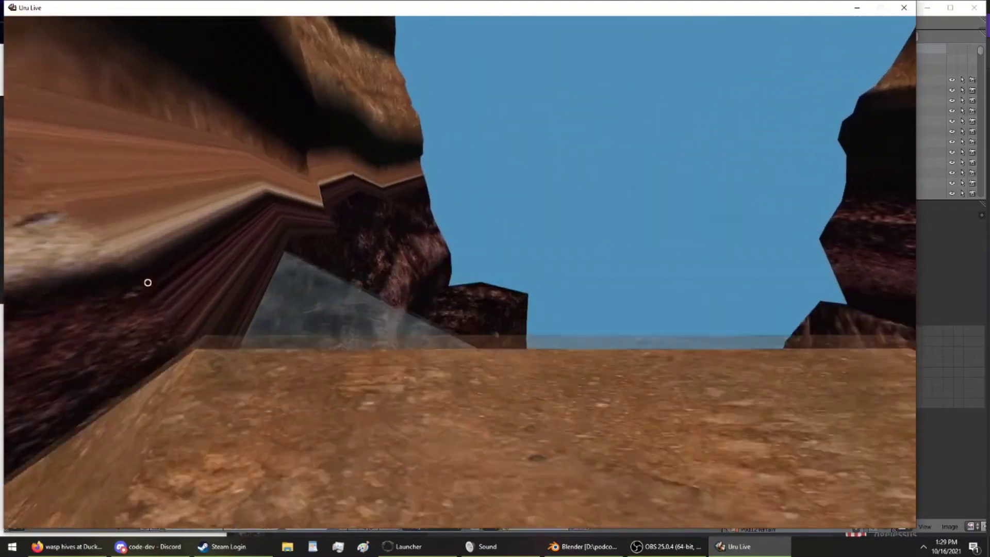
{"action": "left_click_drag", "start_coordinate": [148, 282], "coordinate": [641, 306]}
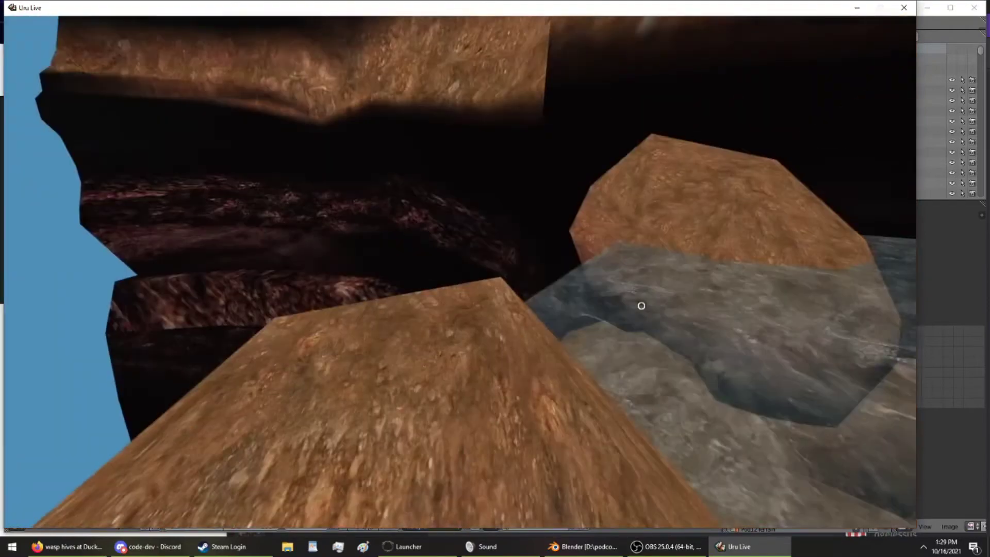
{"action": "left_click_drag", "start_coordinate": [589, 341], "coordinate": [665, 341]}
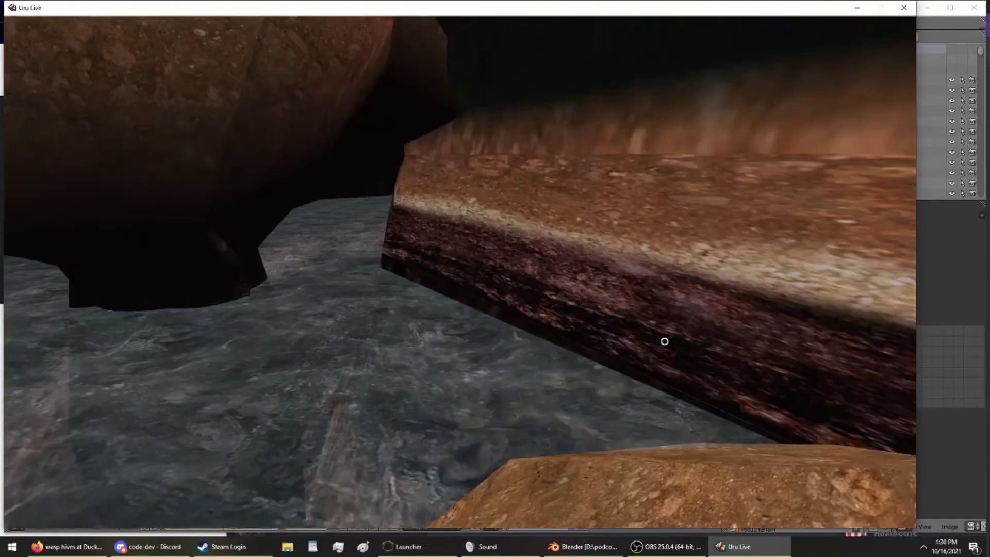
{"action": "left_click_drag", "start_coordinate": [814, 263], "coordinate": [666, 293]}
{"action": "left_click_drag", "start_coordinate": [576, 307], "coordinate": [260, 164]}
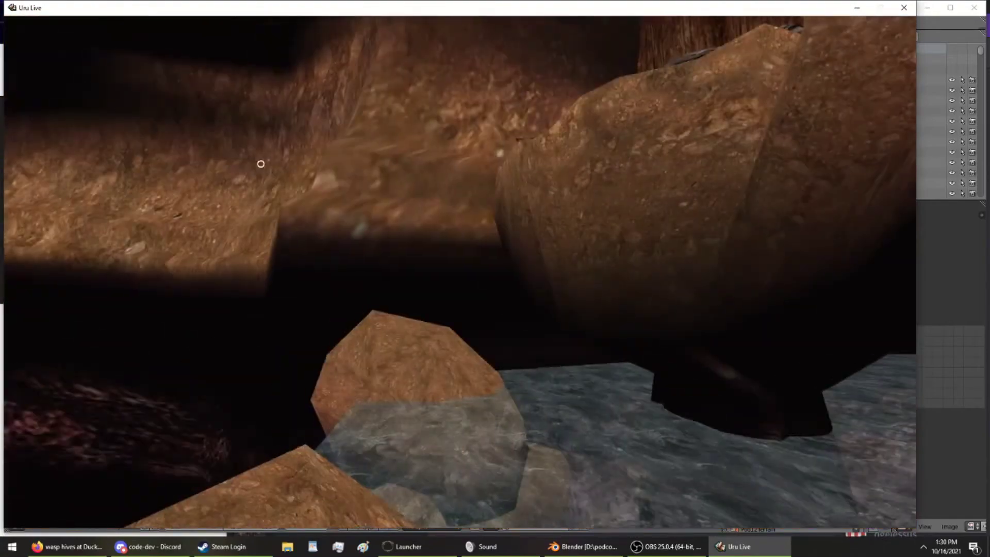
{"action": "left_click_drag", "start_coordinate": [419, 277], "coordinate": [600, 194]}
{"action": "left_click_drag", "start_coordinate": [652, 138], "coordinate": [632, 269]}
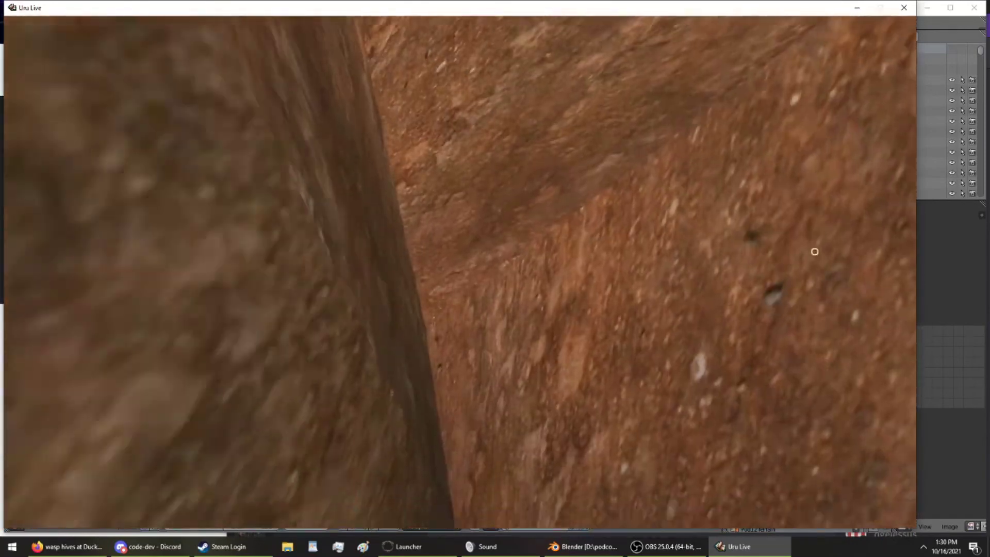
{"action": "key", "text": "w"}
{"action": "key", "text": "w"}
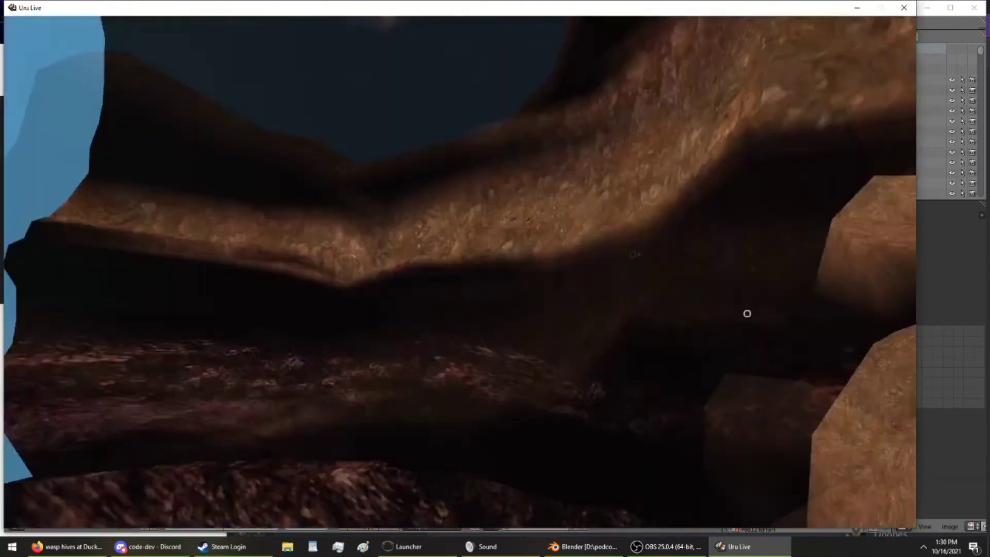
- Make the avatar bow on the root ledge with the chat command /BOW
{"action": "key", "text": "w"}
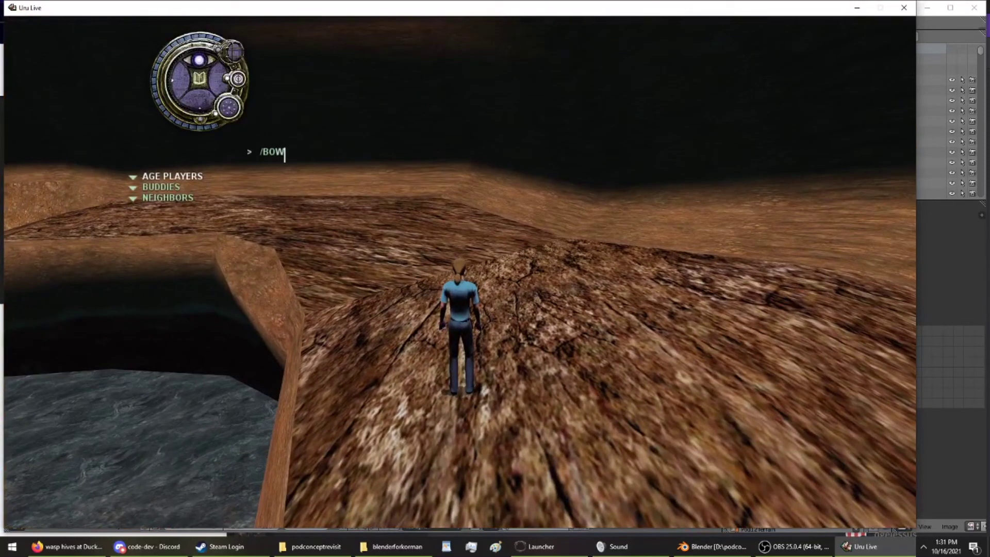
{"action": "key", "text": "Return"}
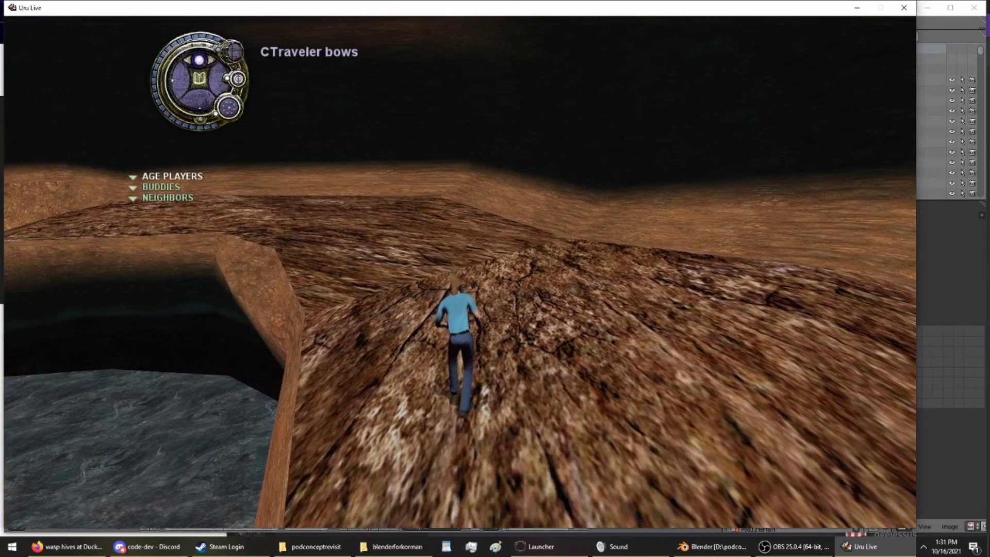